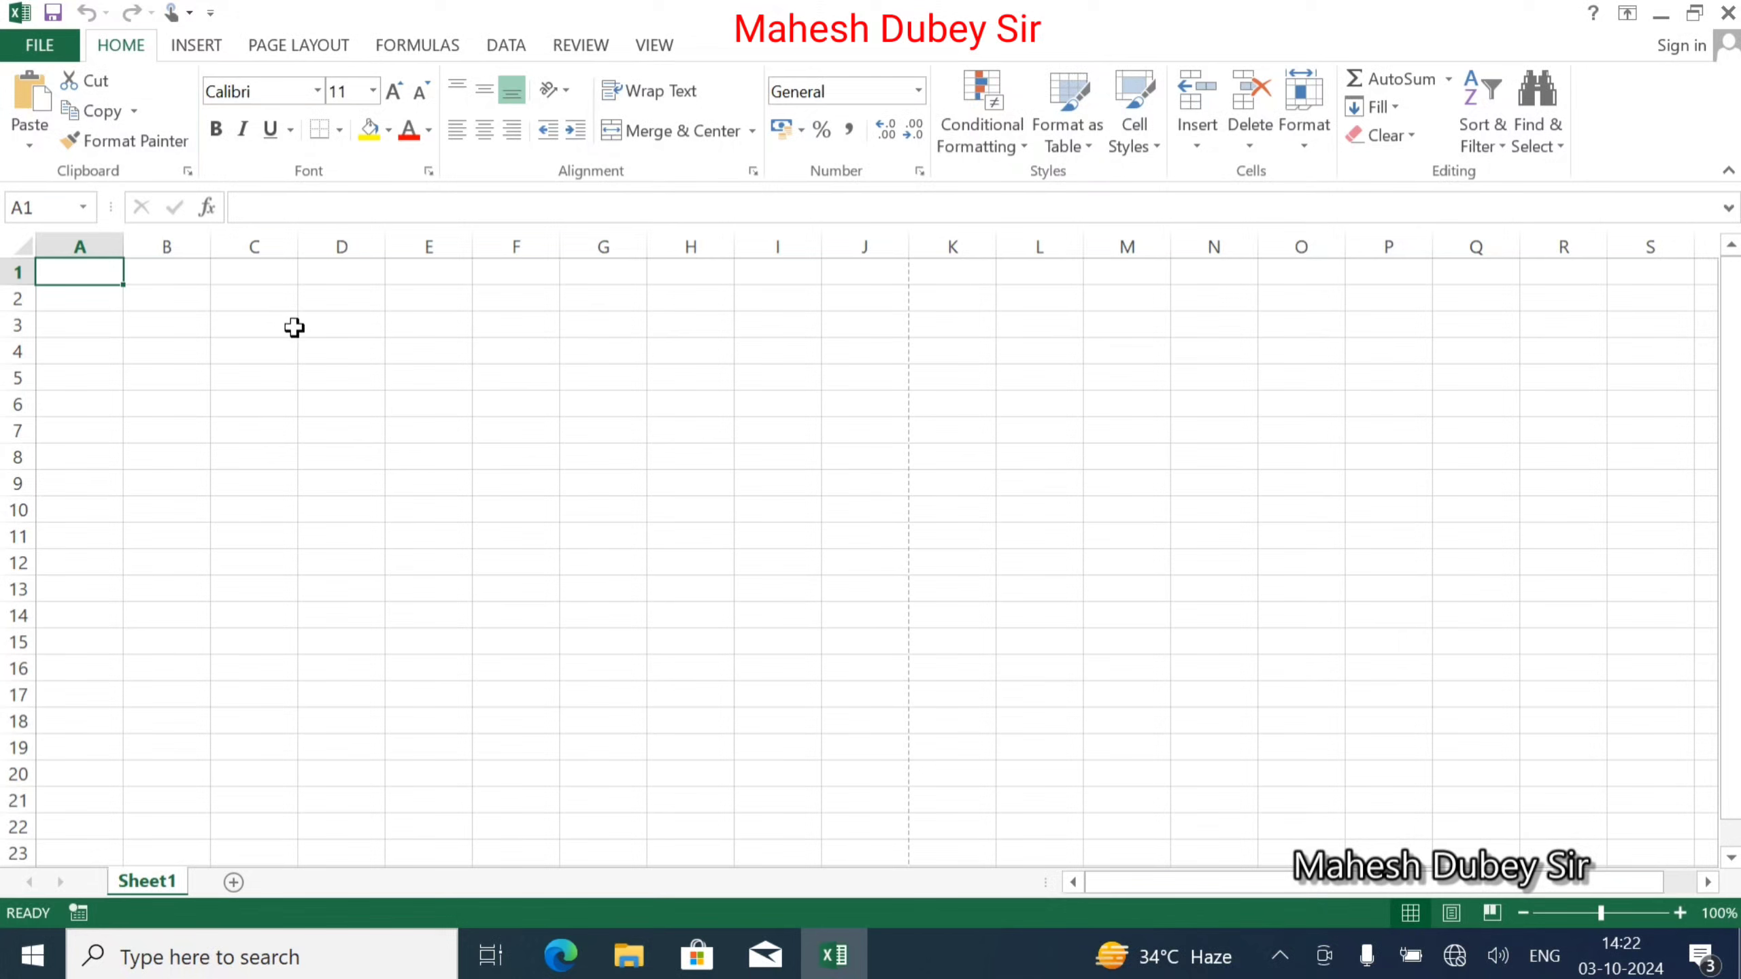
Enter the title 'Data Entry Form' in D3 and the label Name in D5.
click(323, 321)
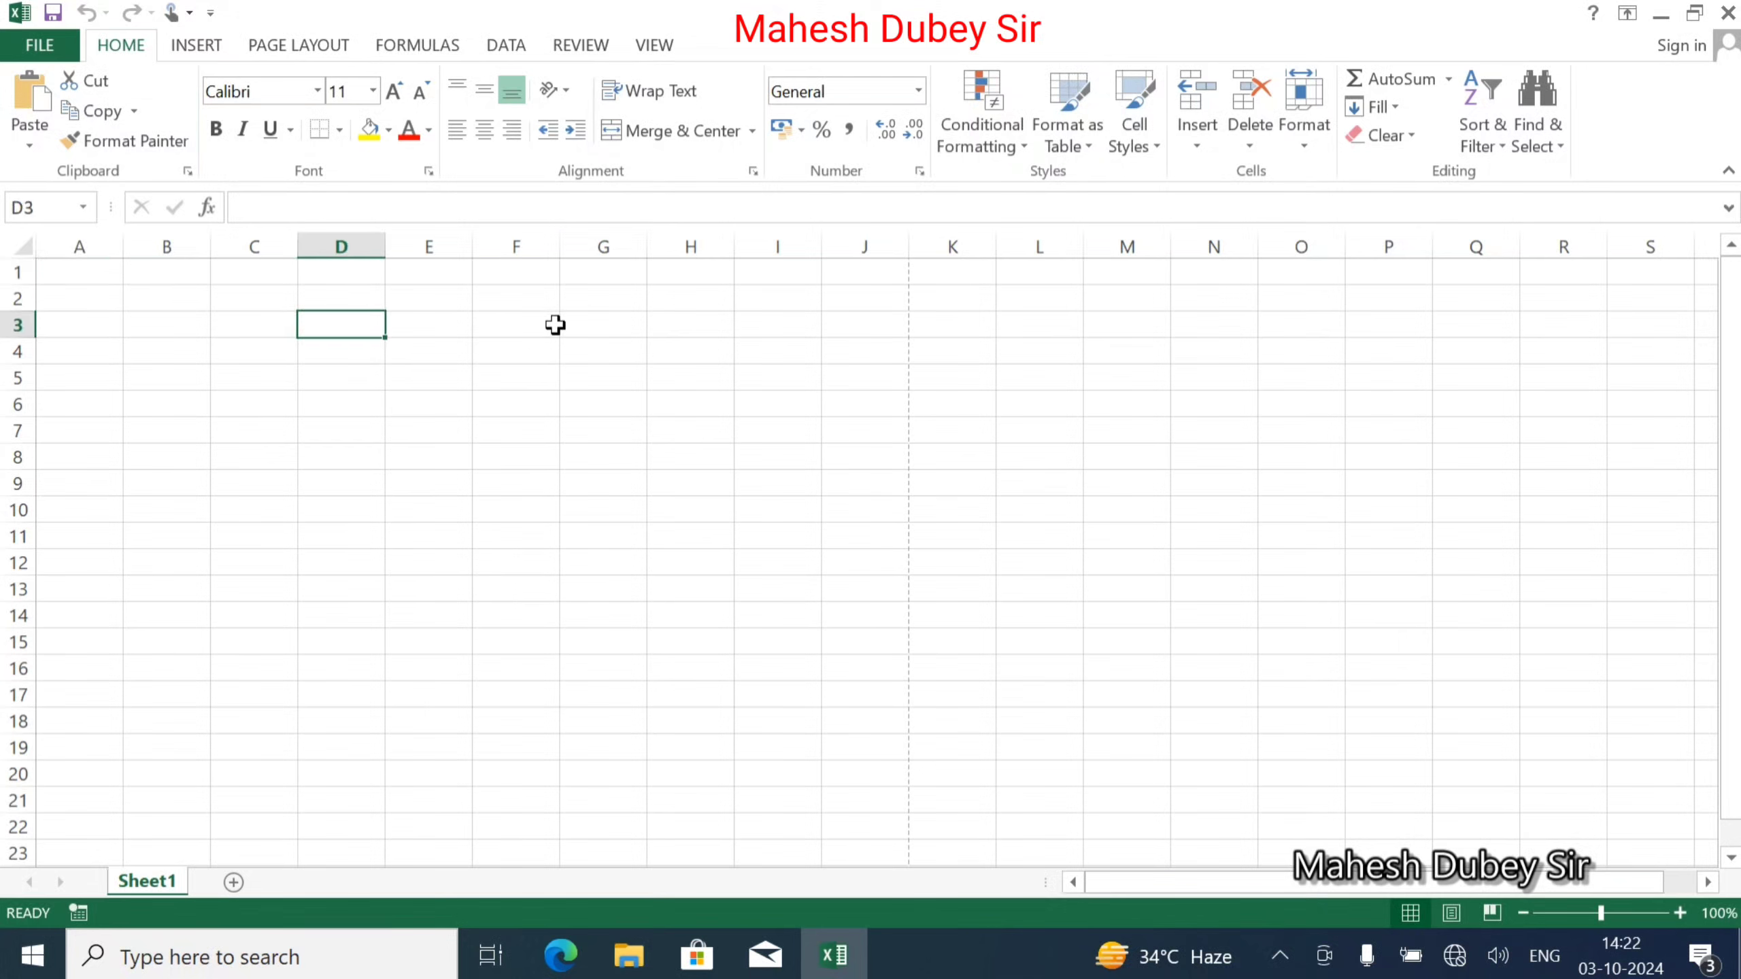
text(Form)
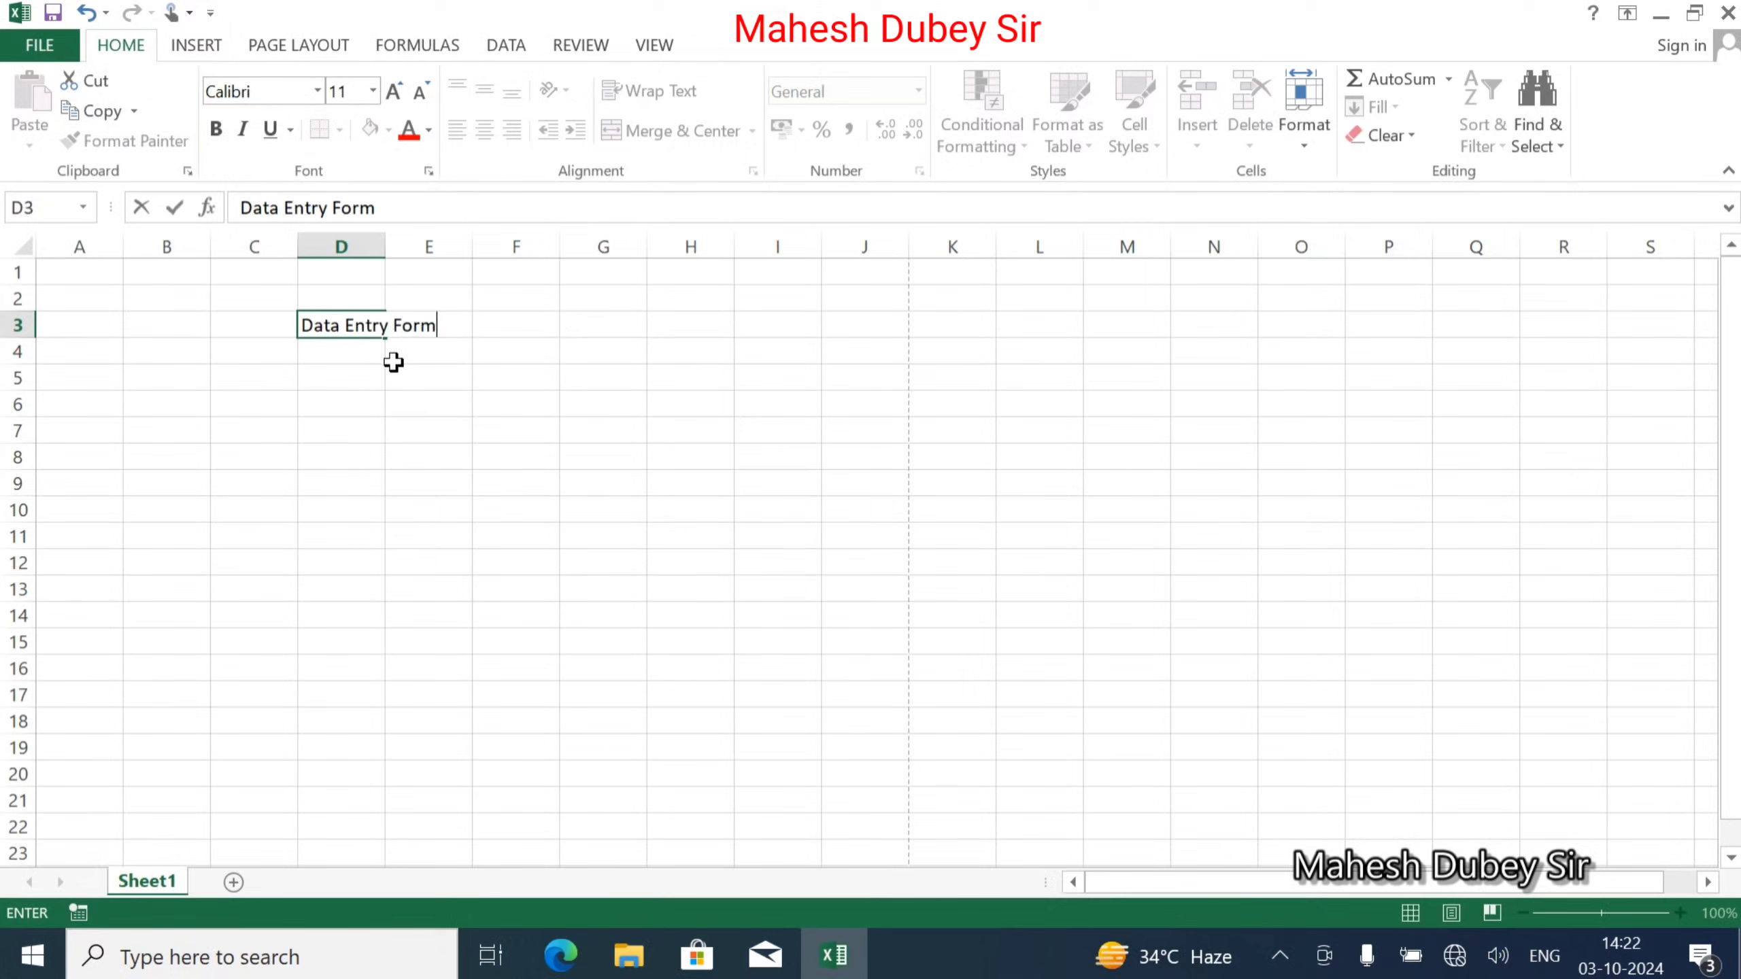
click(339, 377)
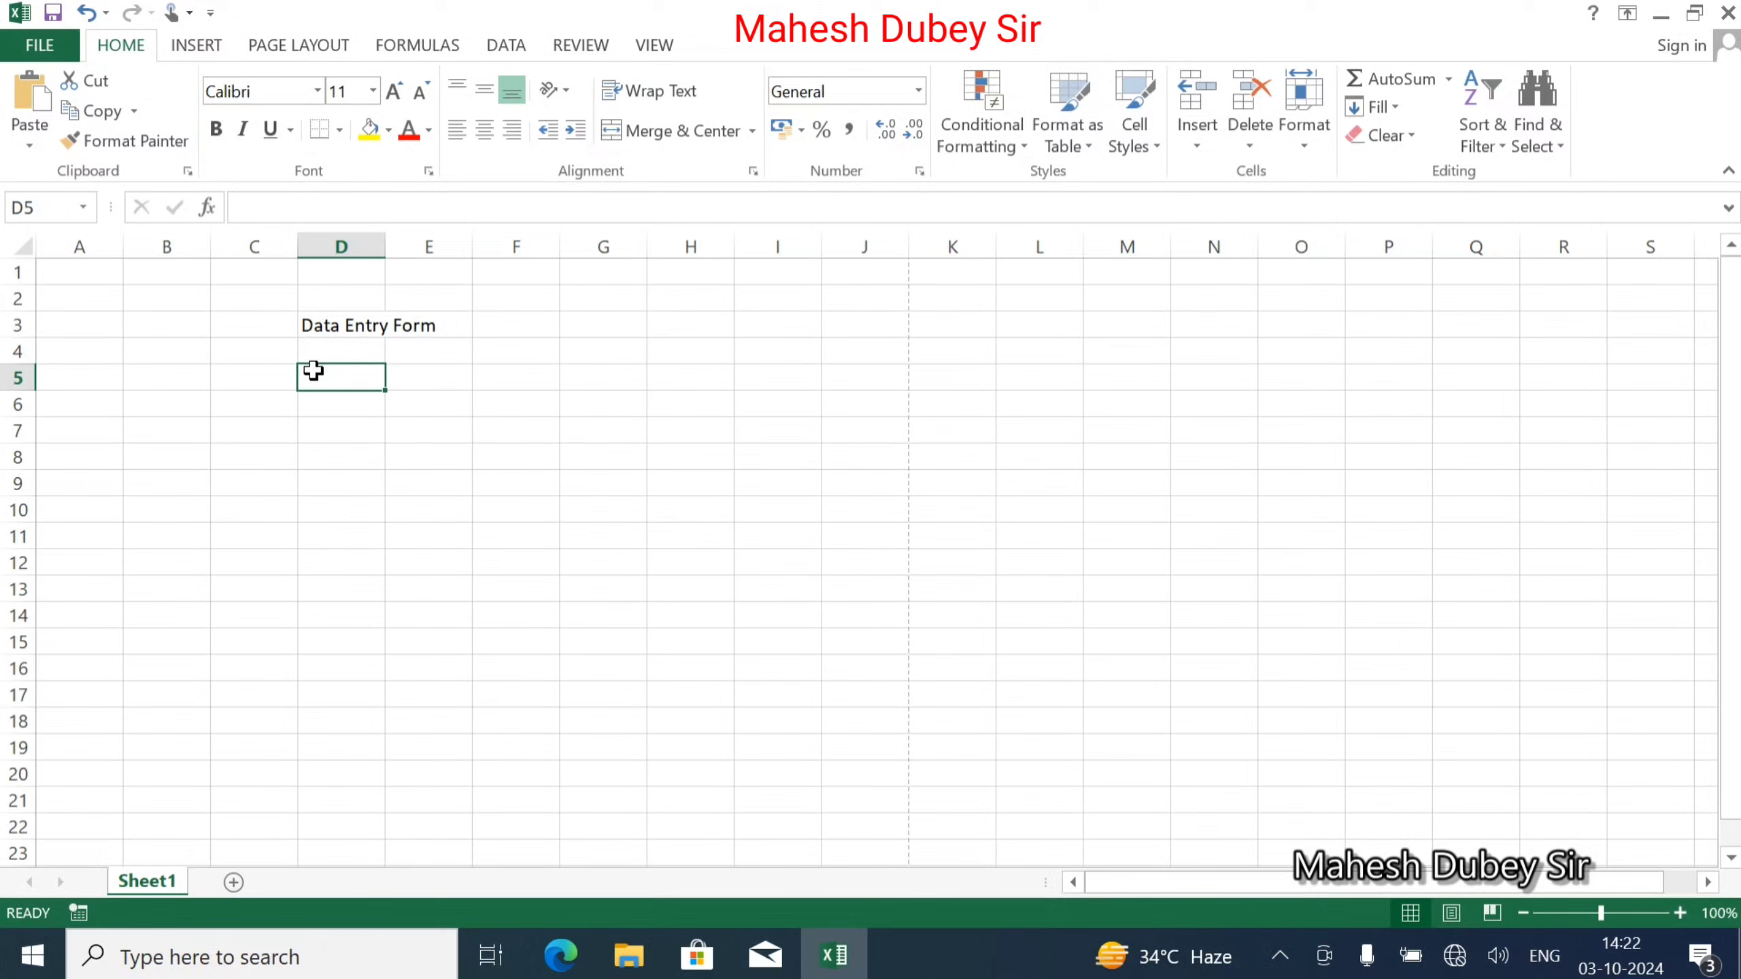
text(Name)
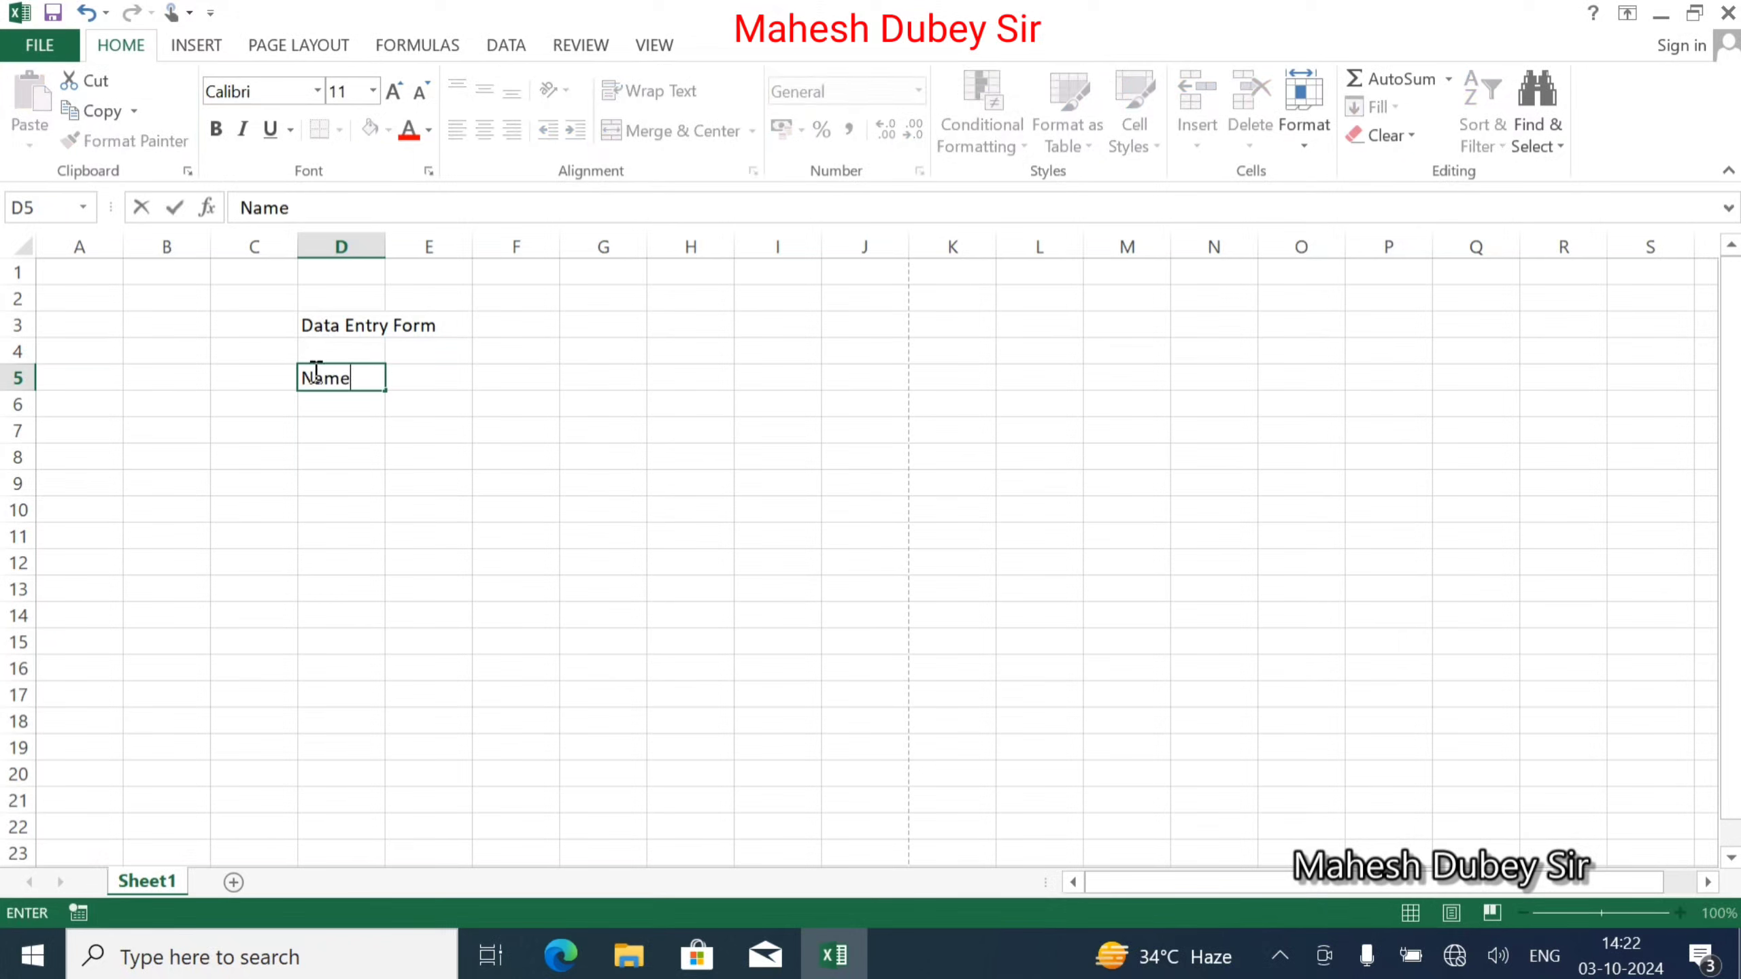
click(332, 406)
Enter the labels Address, Mobile, Date of Birth, Add_date and Course in D7 through D15.
click(326, 432)
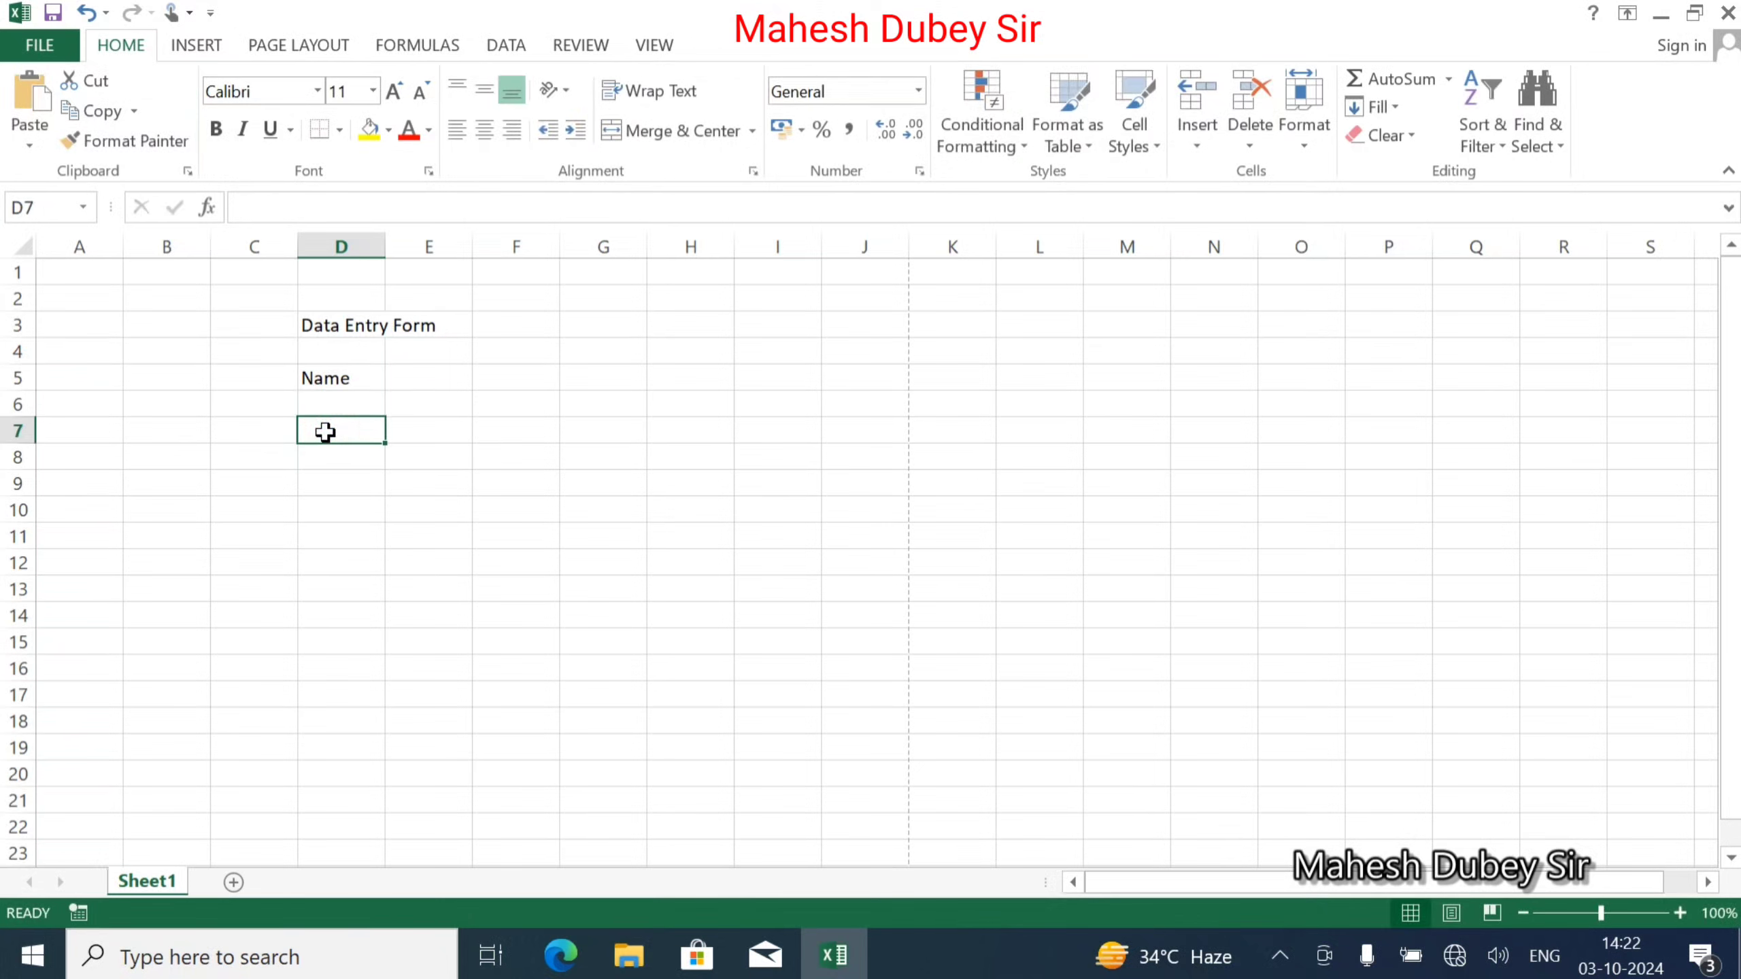
text(A)
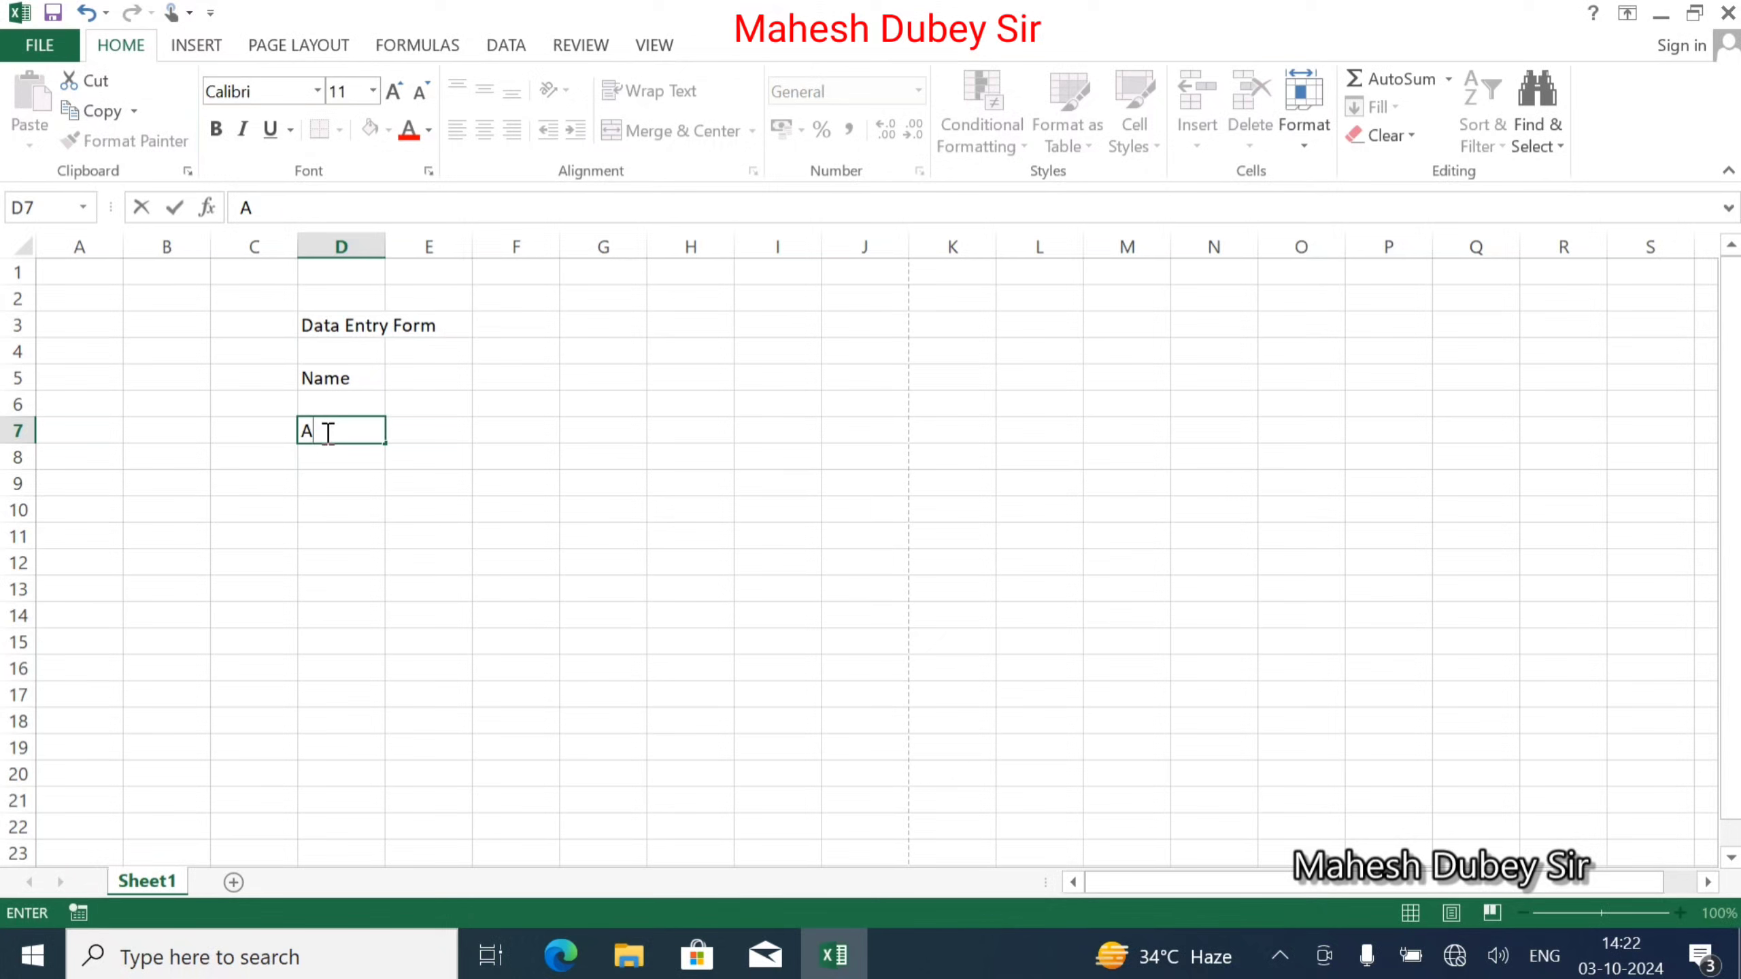
text(ddress)
key(Return)
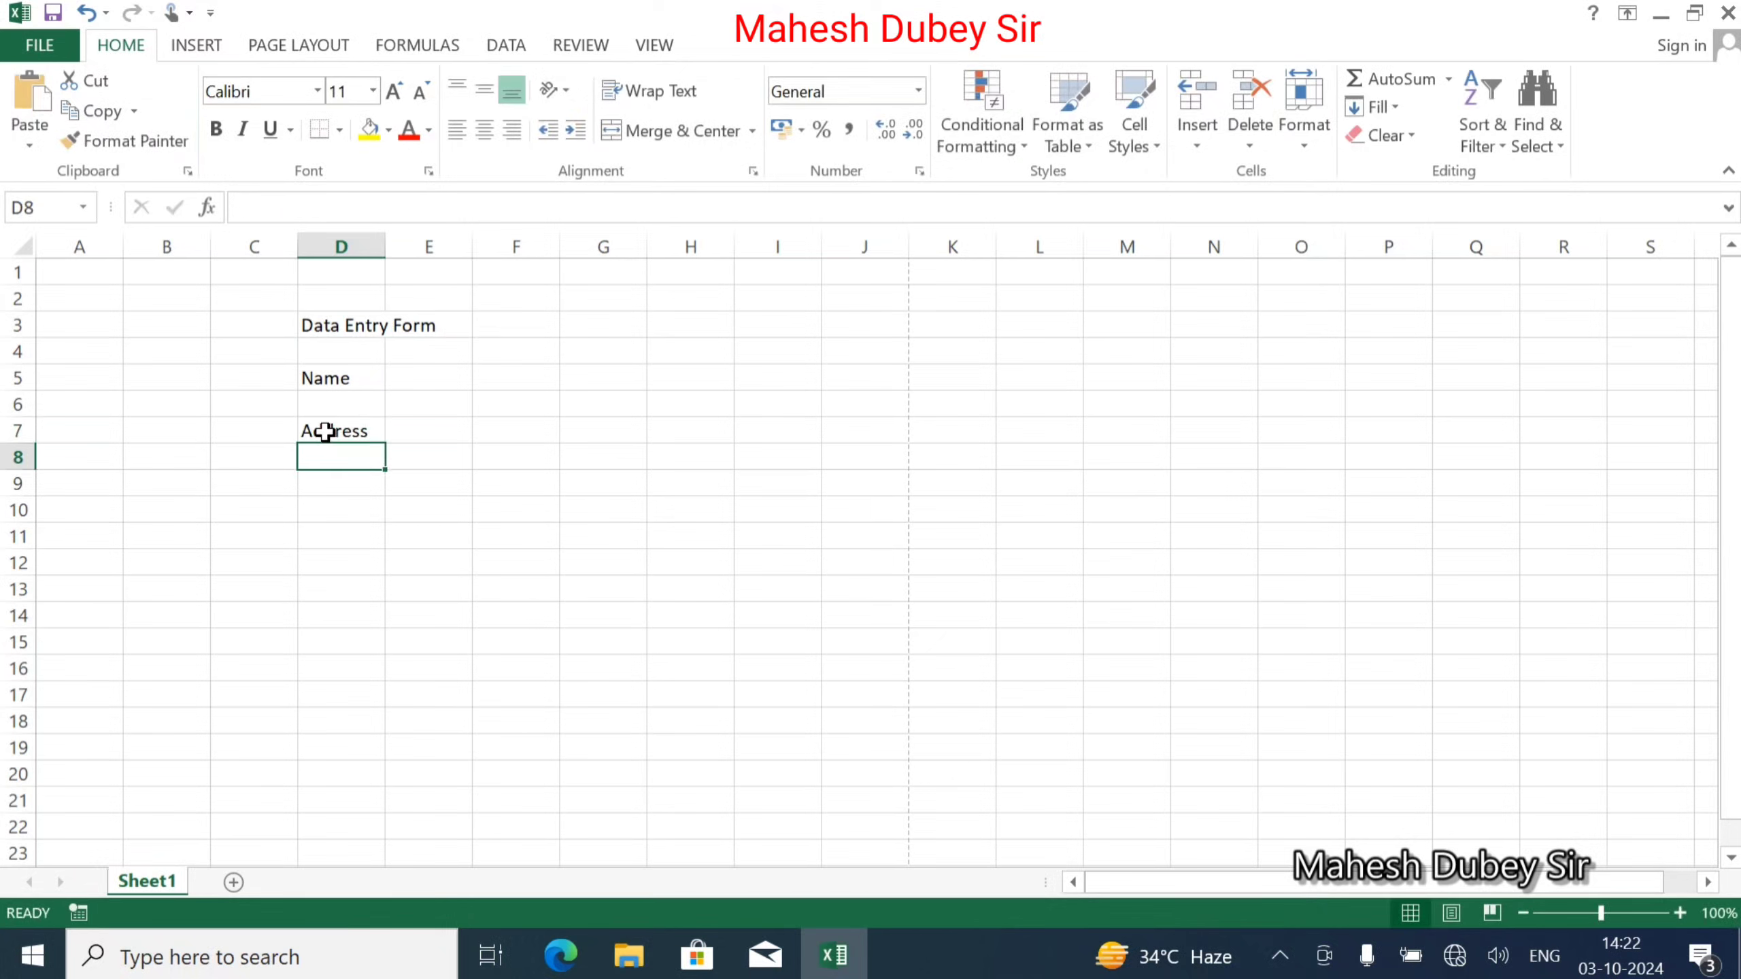
key(Return)
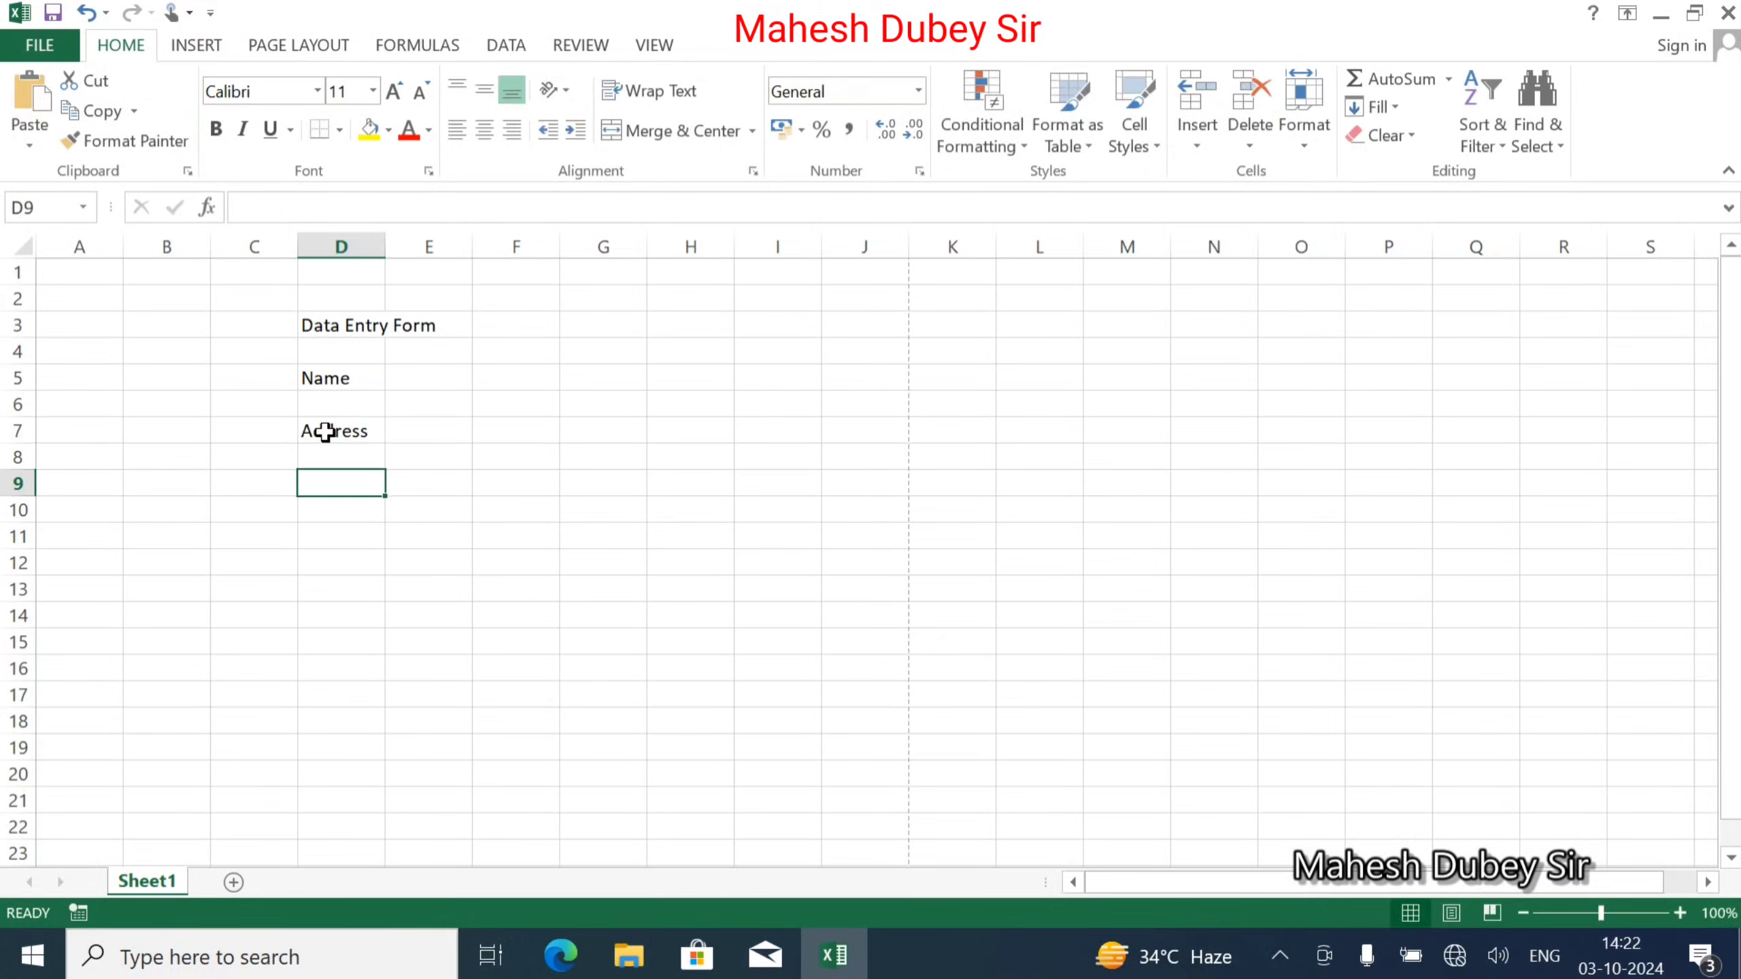
text(Mobile)
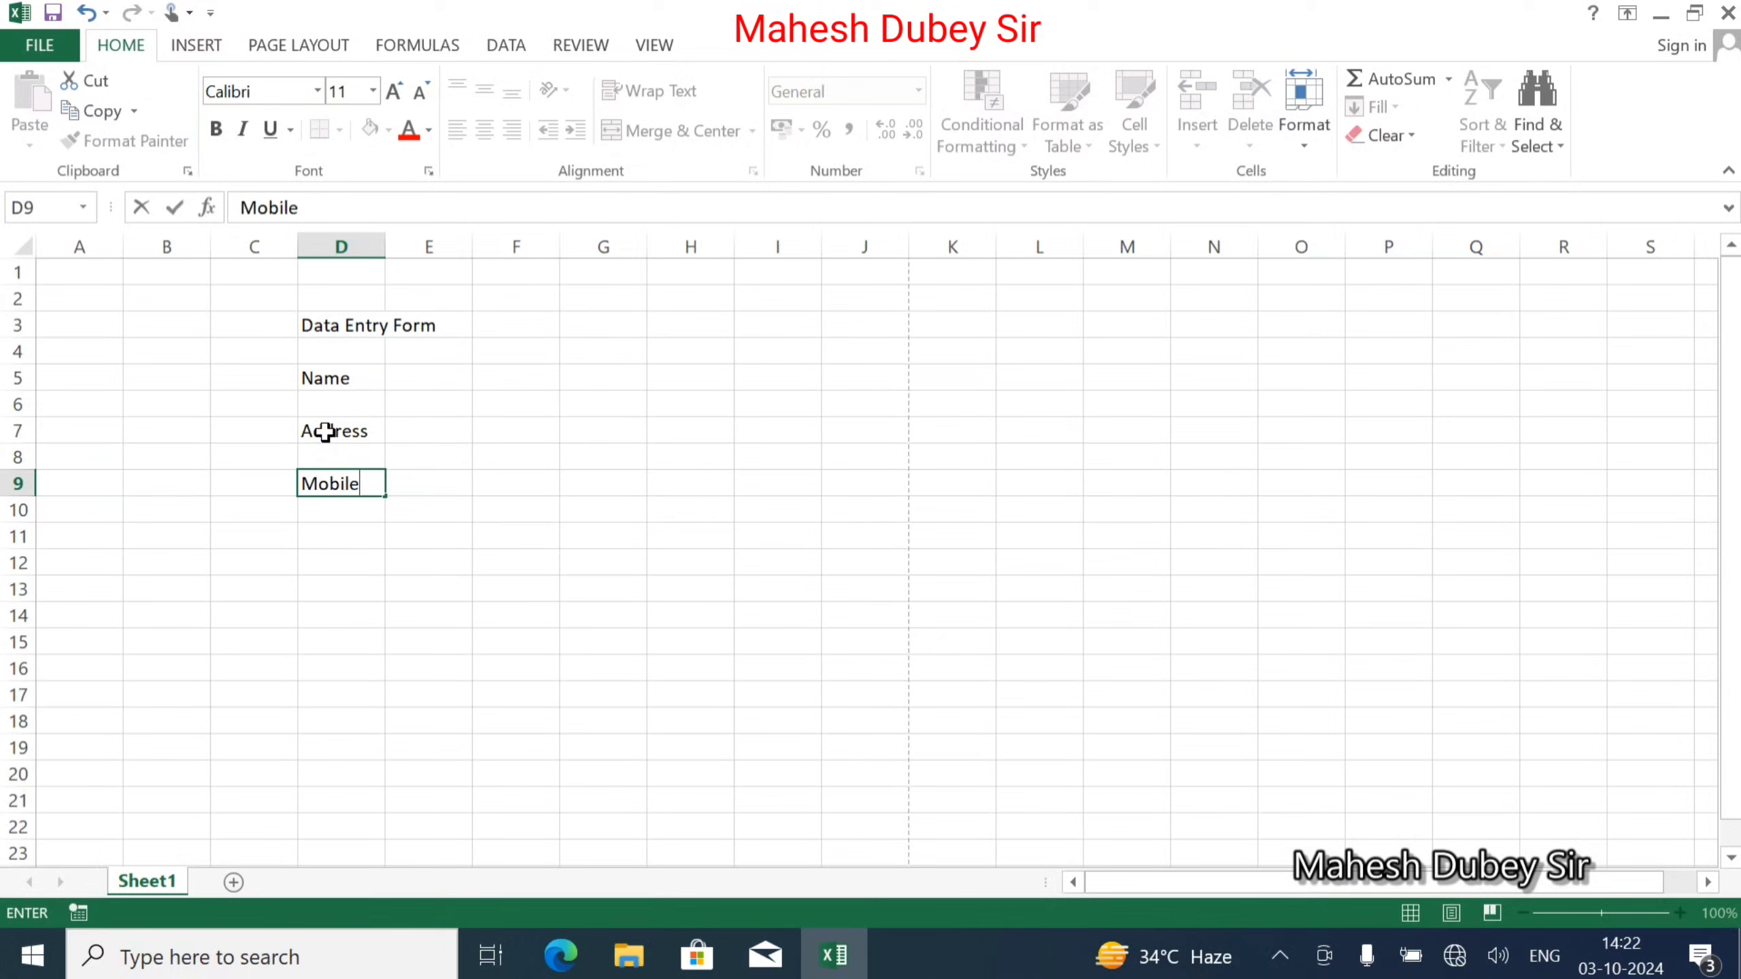
key(Return)
key(Return)
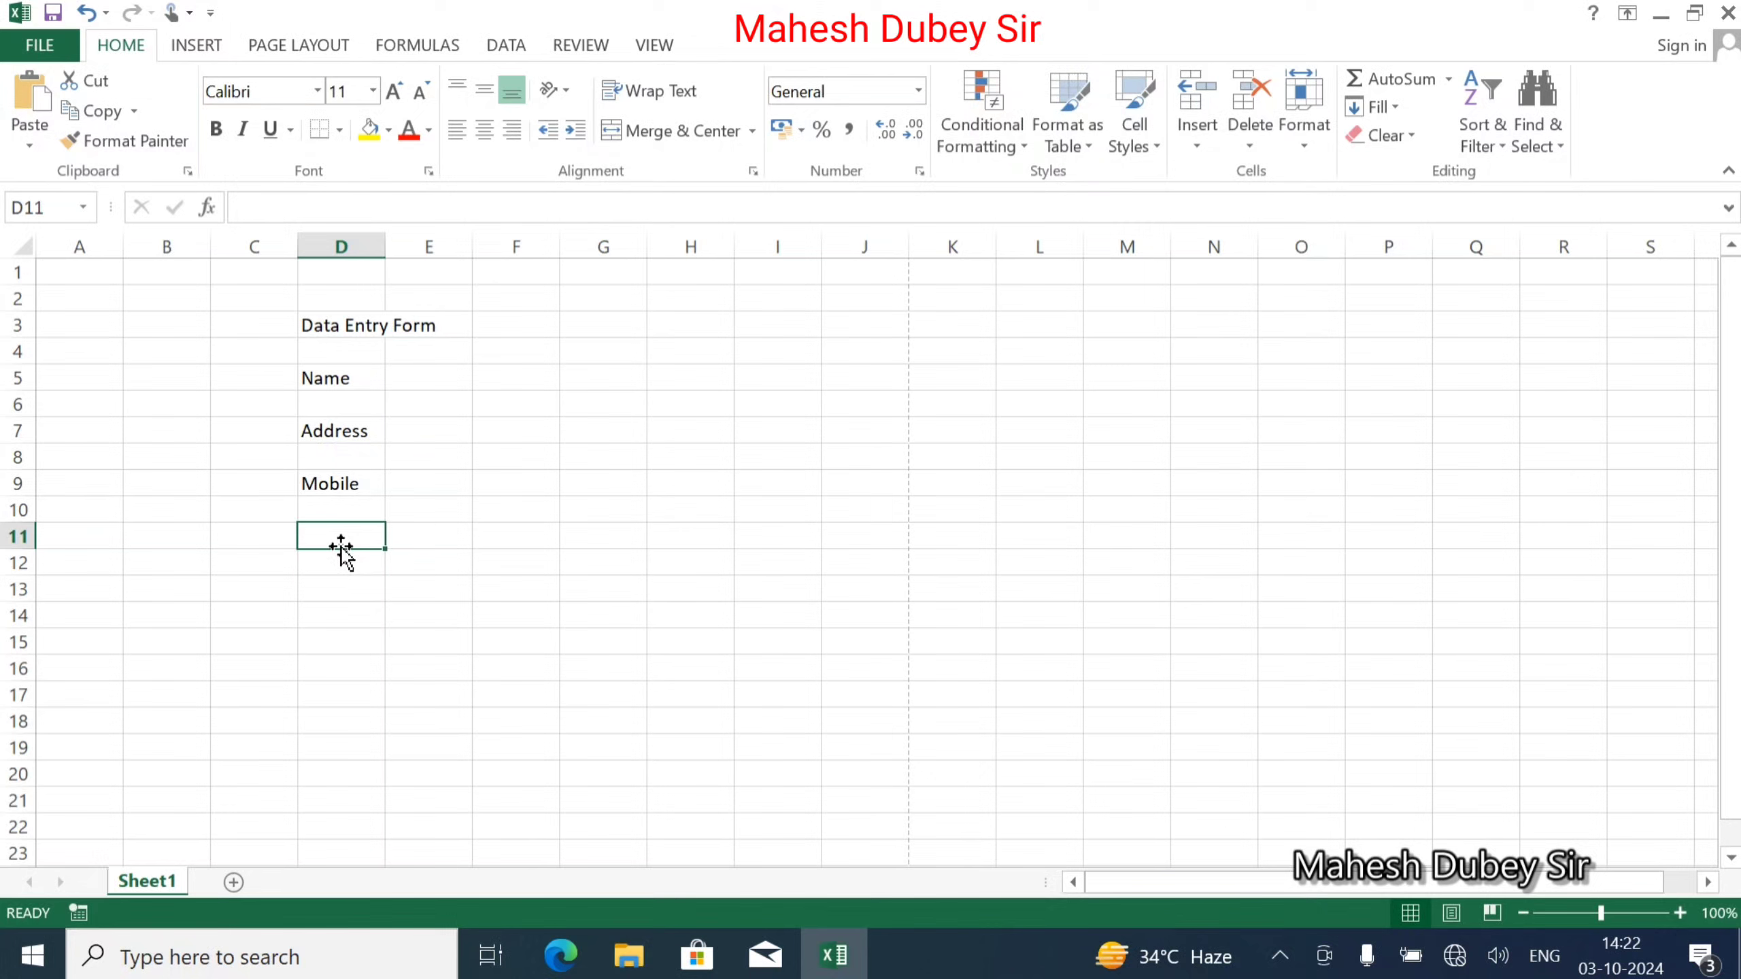
text(A)
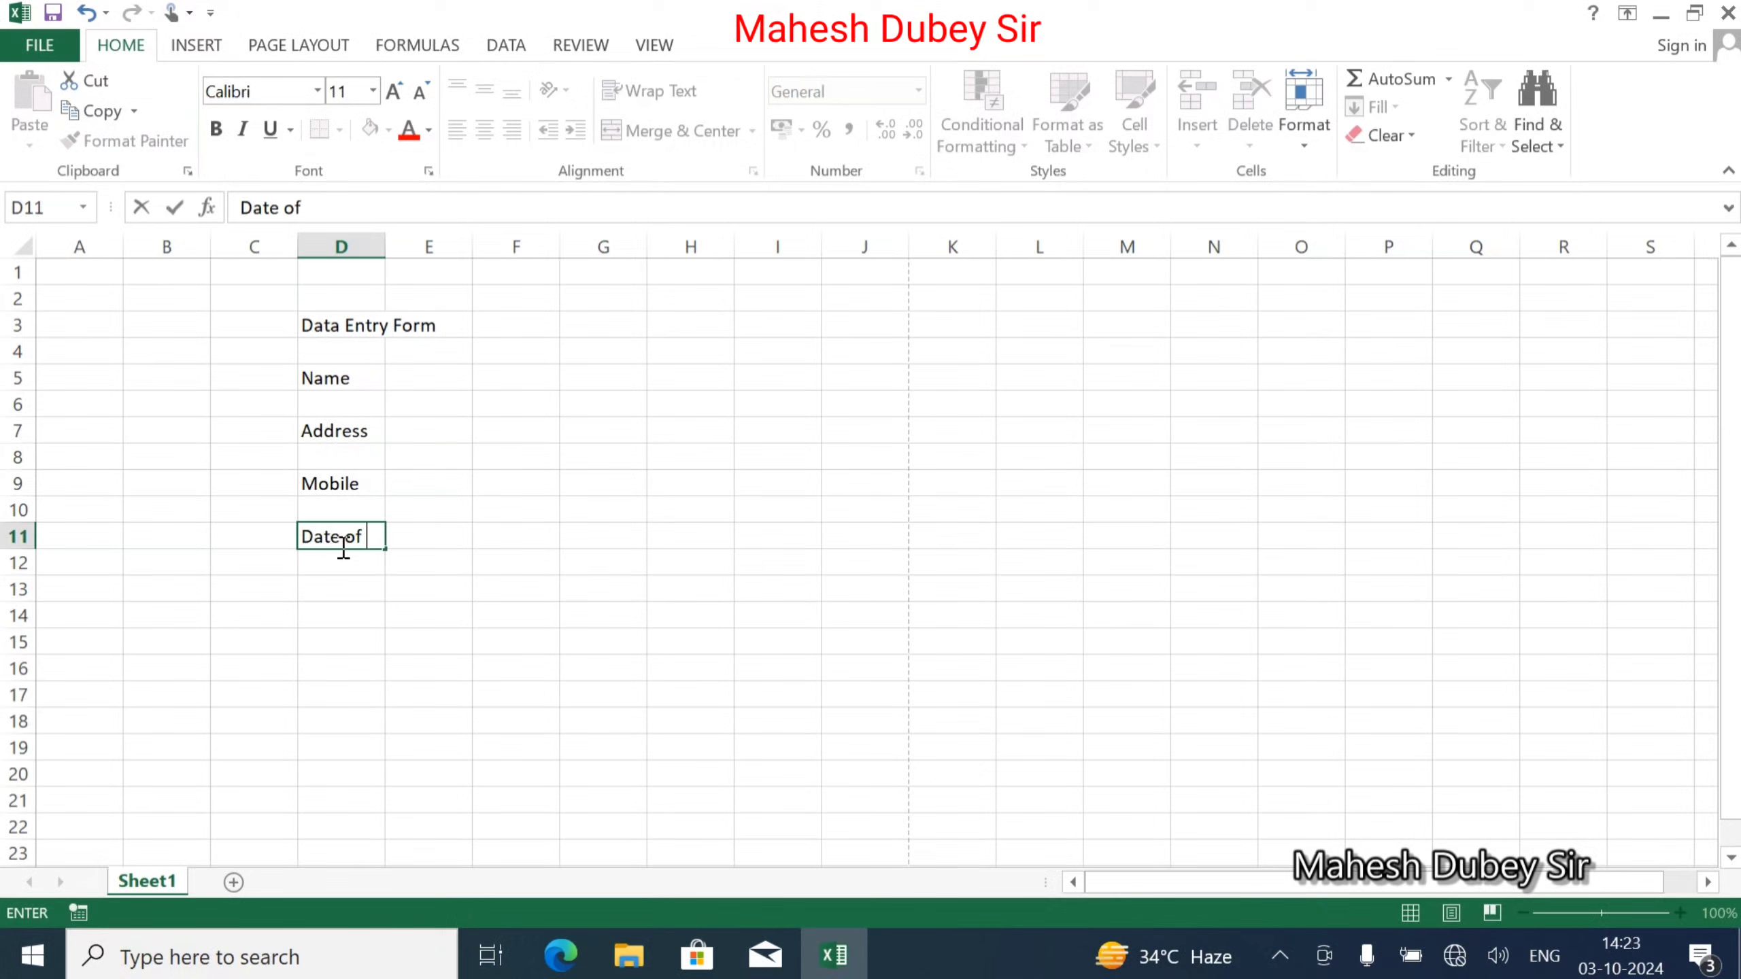
text(ate of Birth)
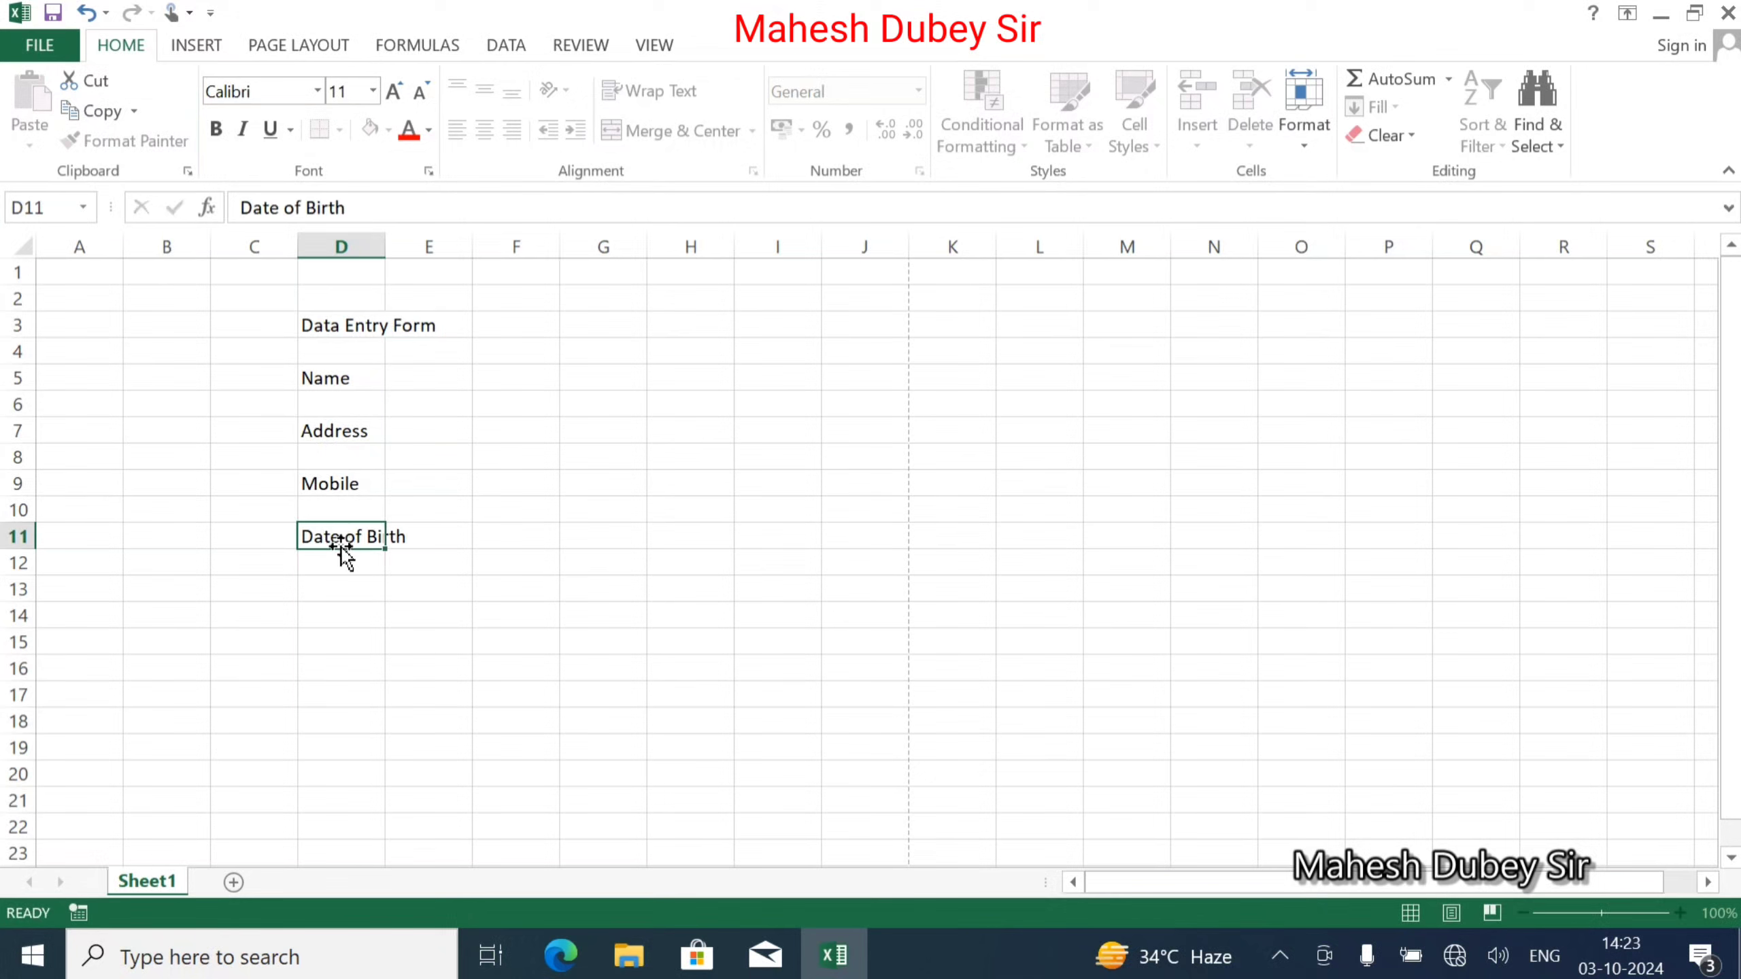
key(Return)
key(Return)
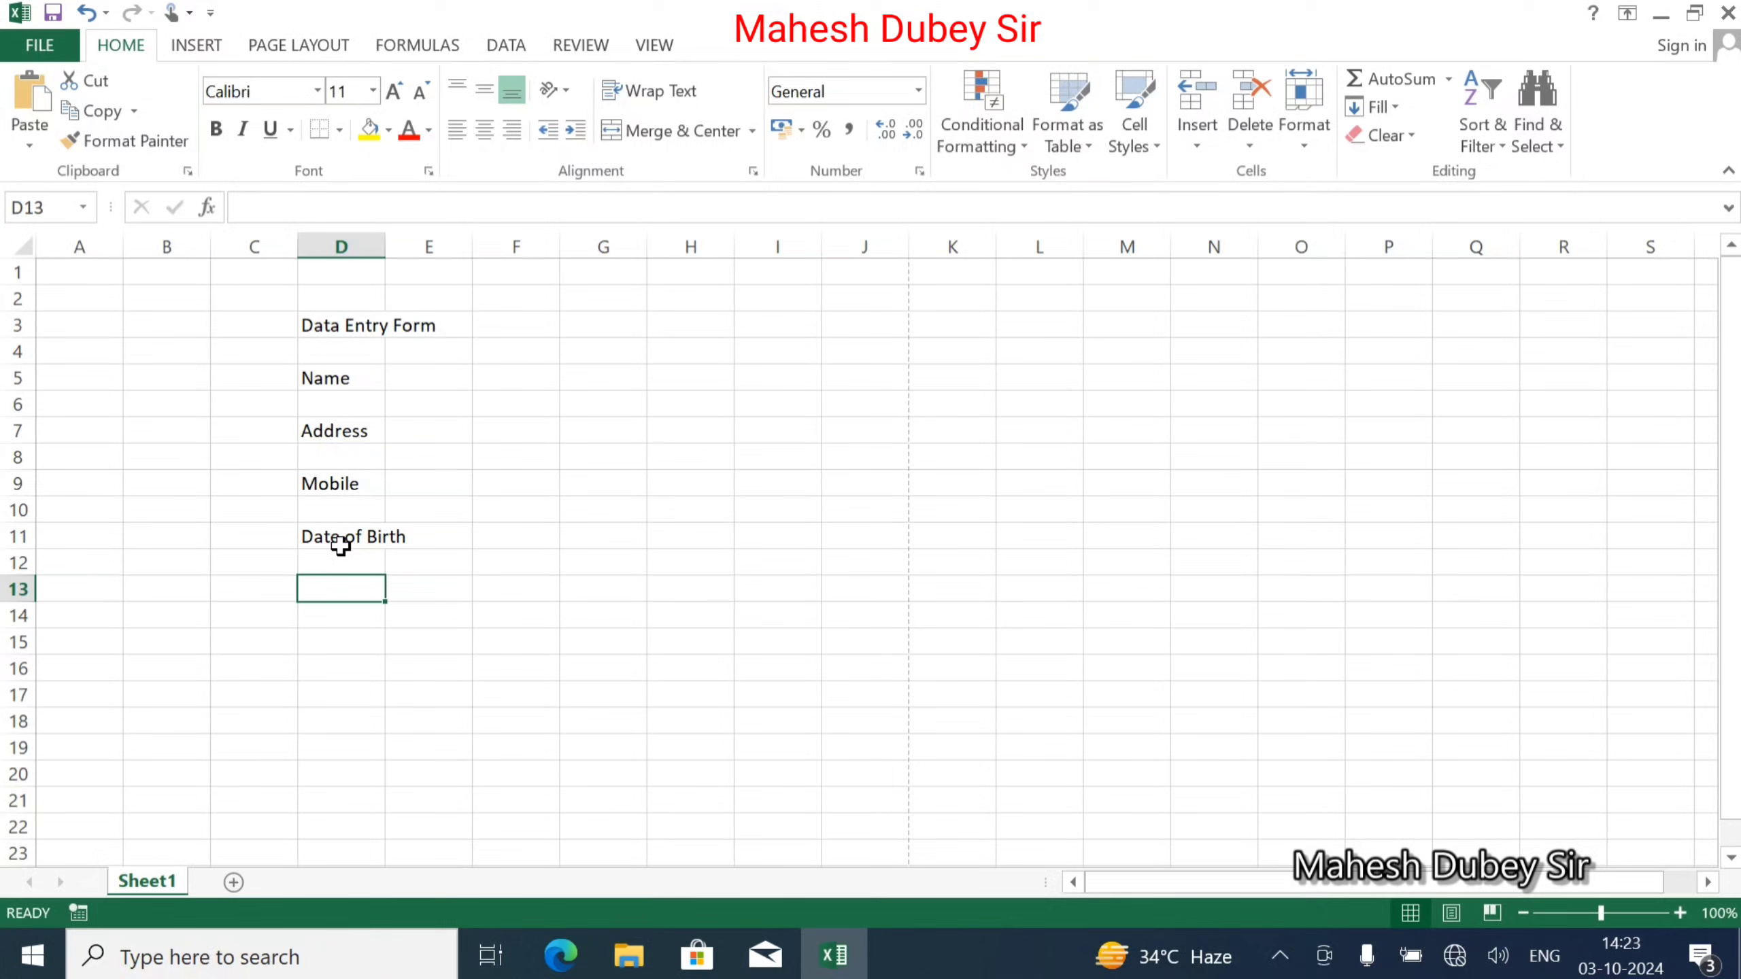
text(Ad)
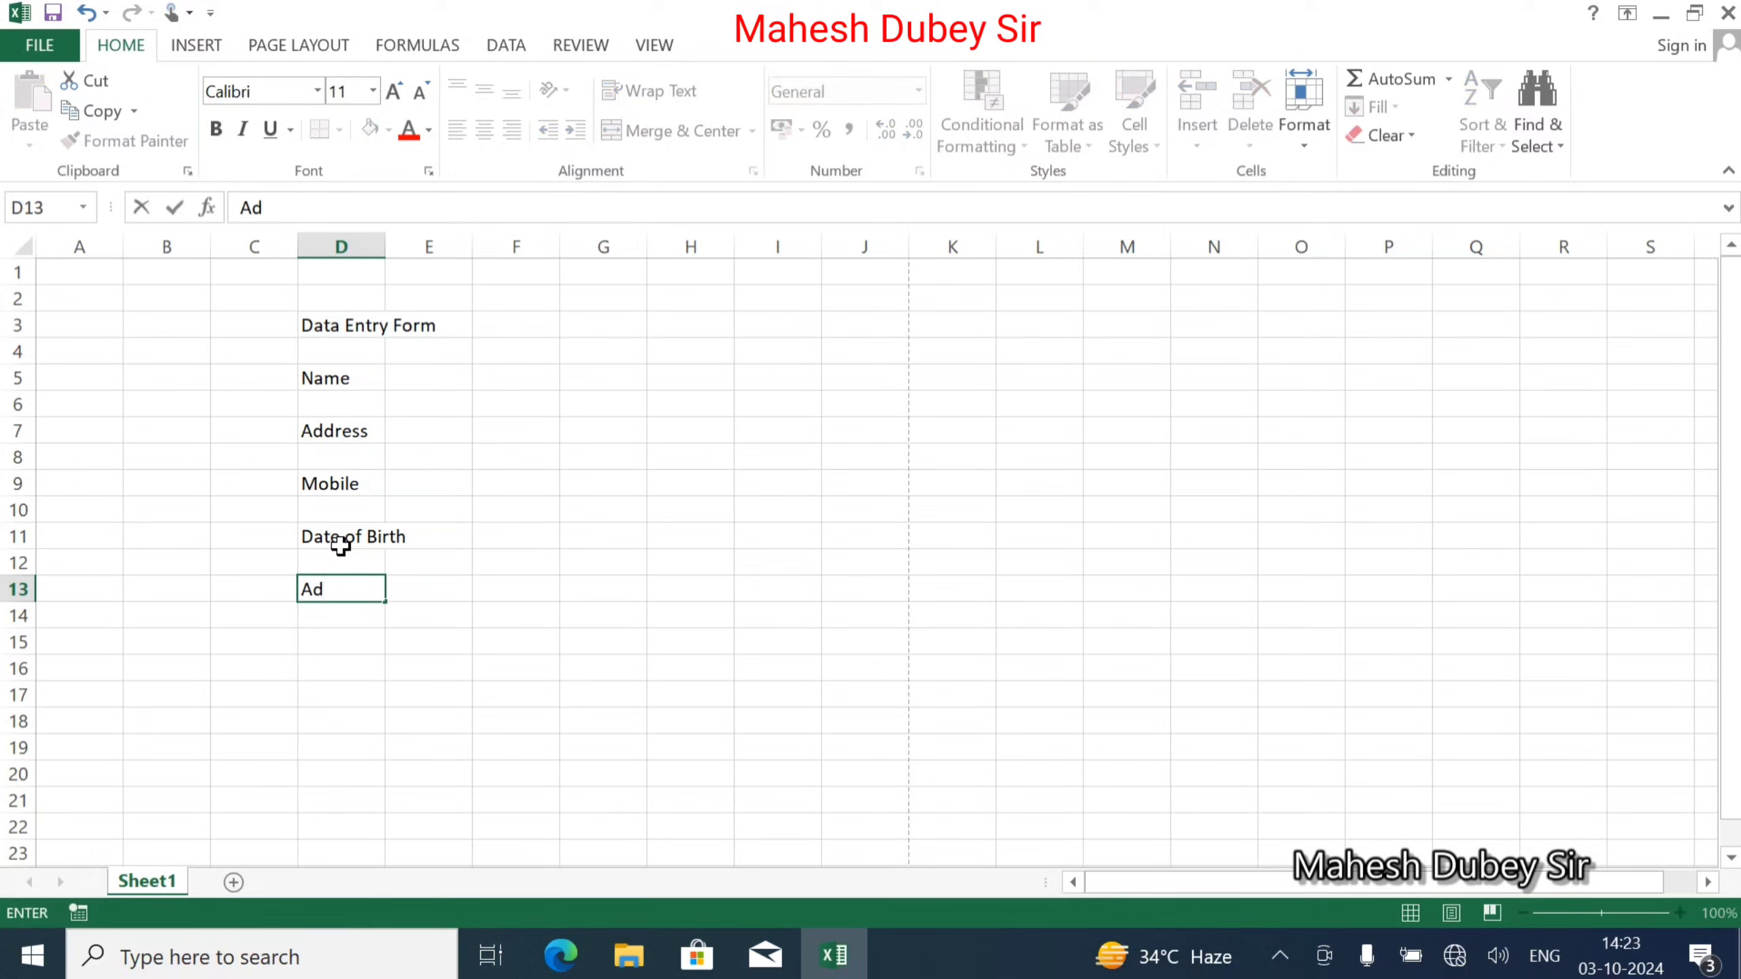
text(d_date)
key(Return)
key(Return)
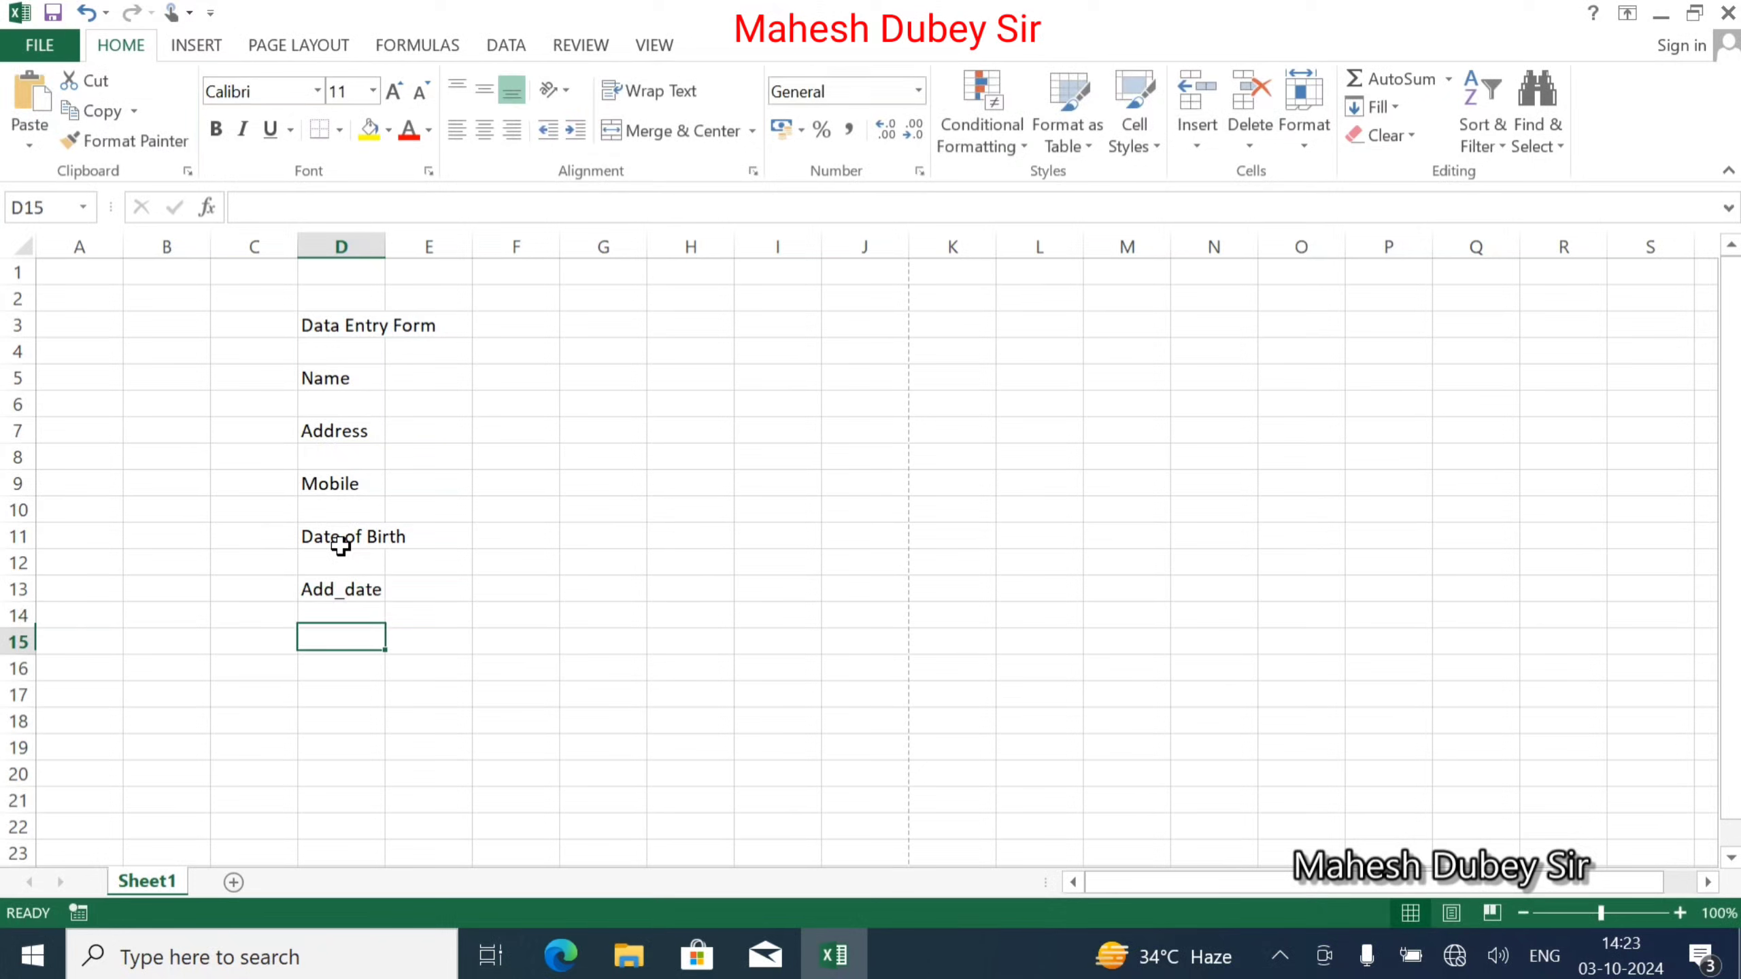
text(Cour)
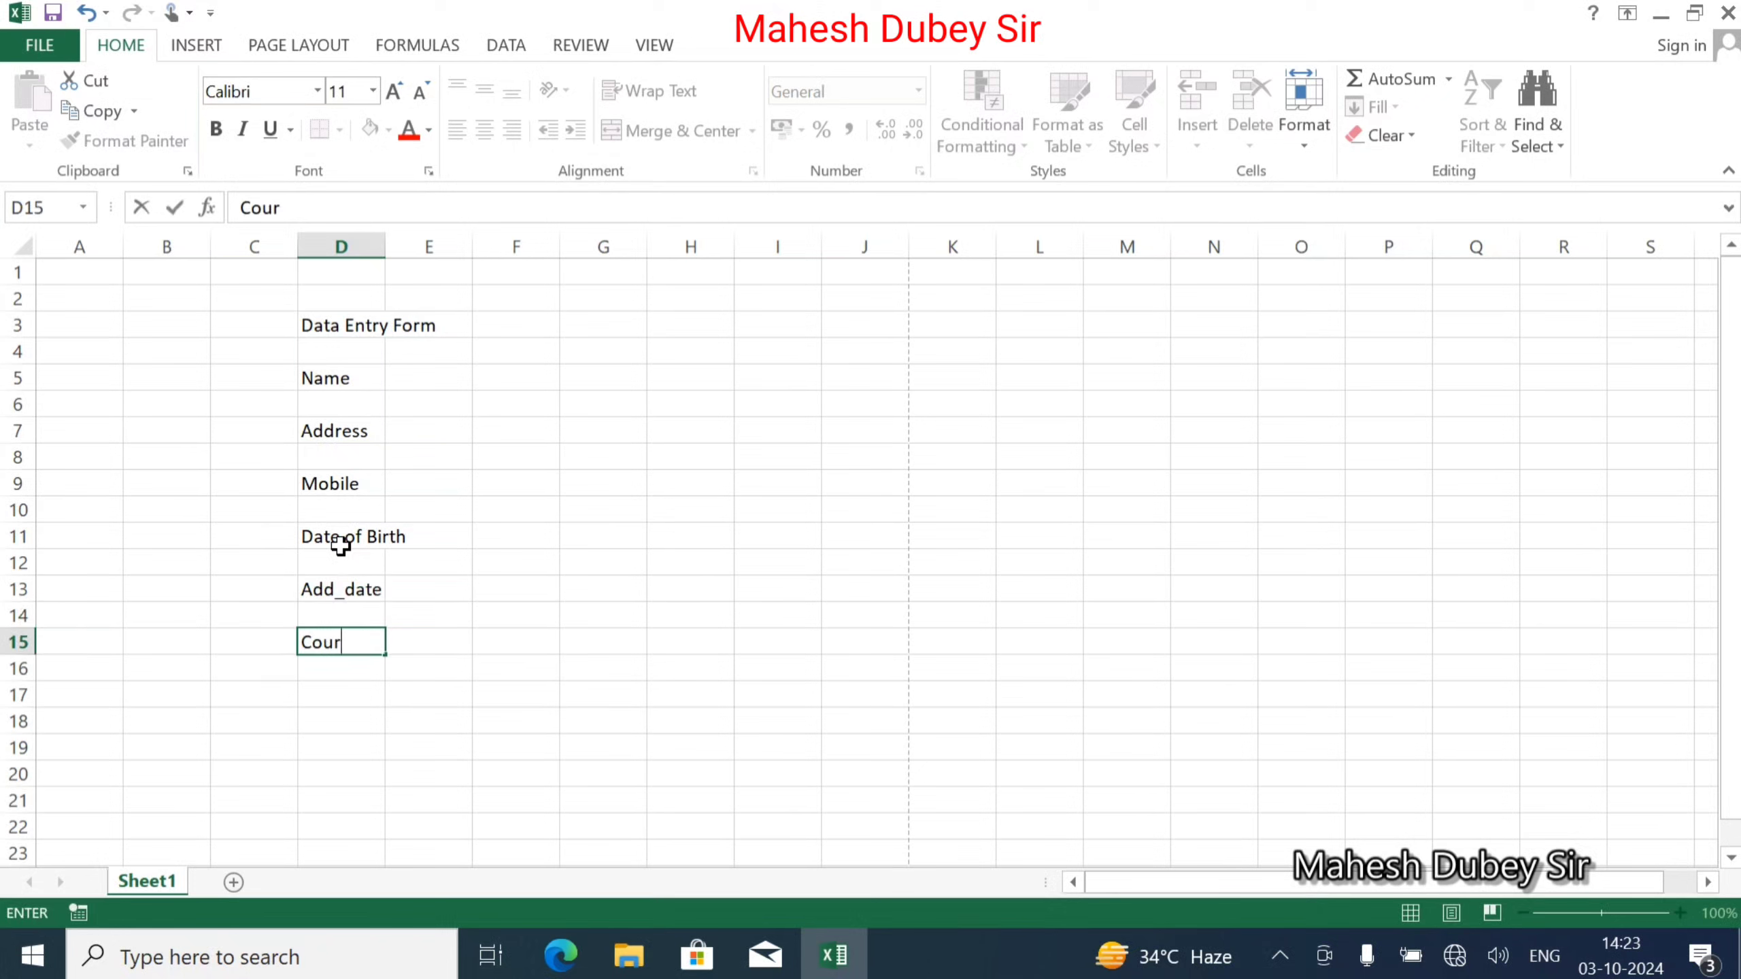
key(Return)
key(Return)
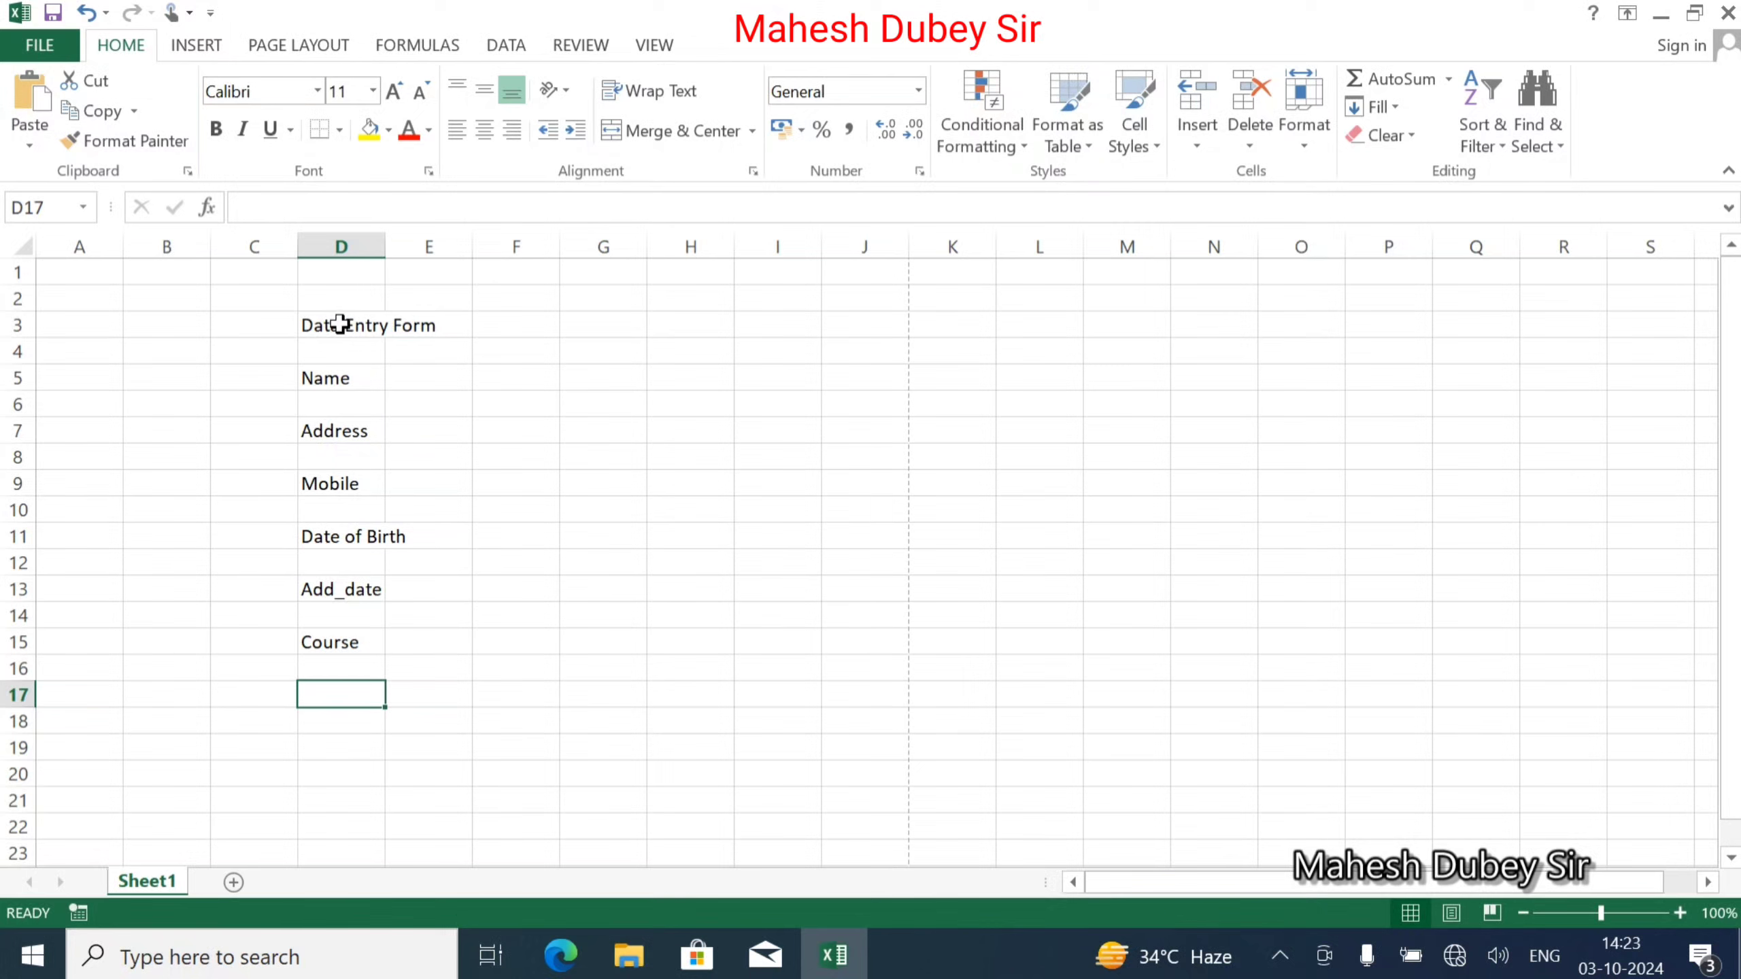
Widen column D and centre the Data Entry Form title in D3 horizontally and vertically.
drag(385, 245, 765, 250)
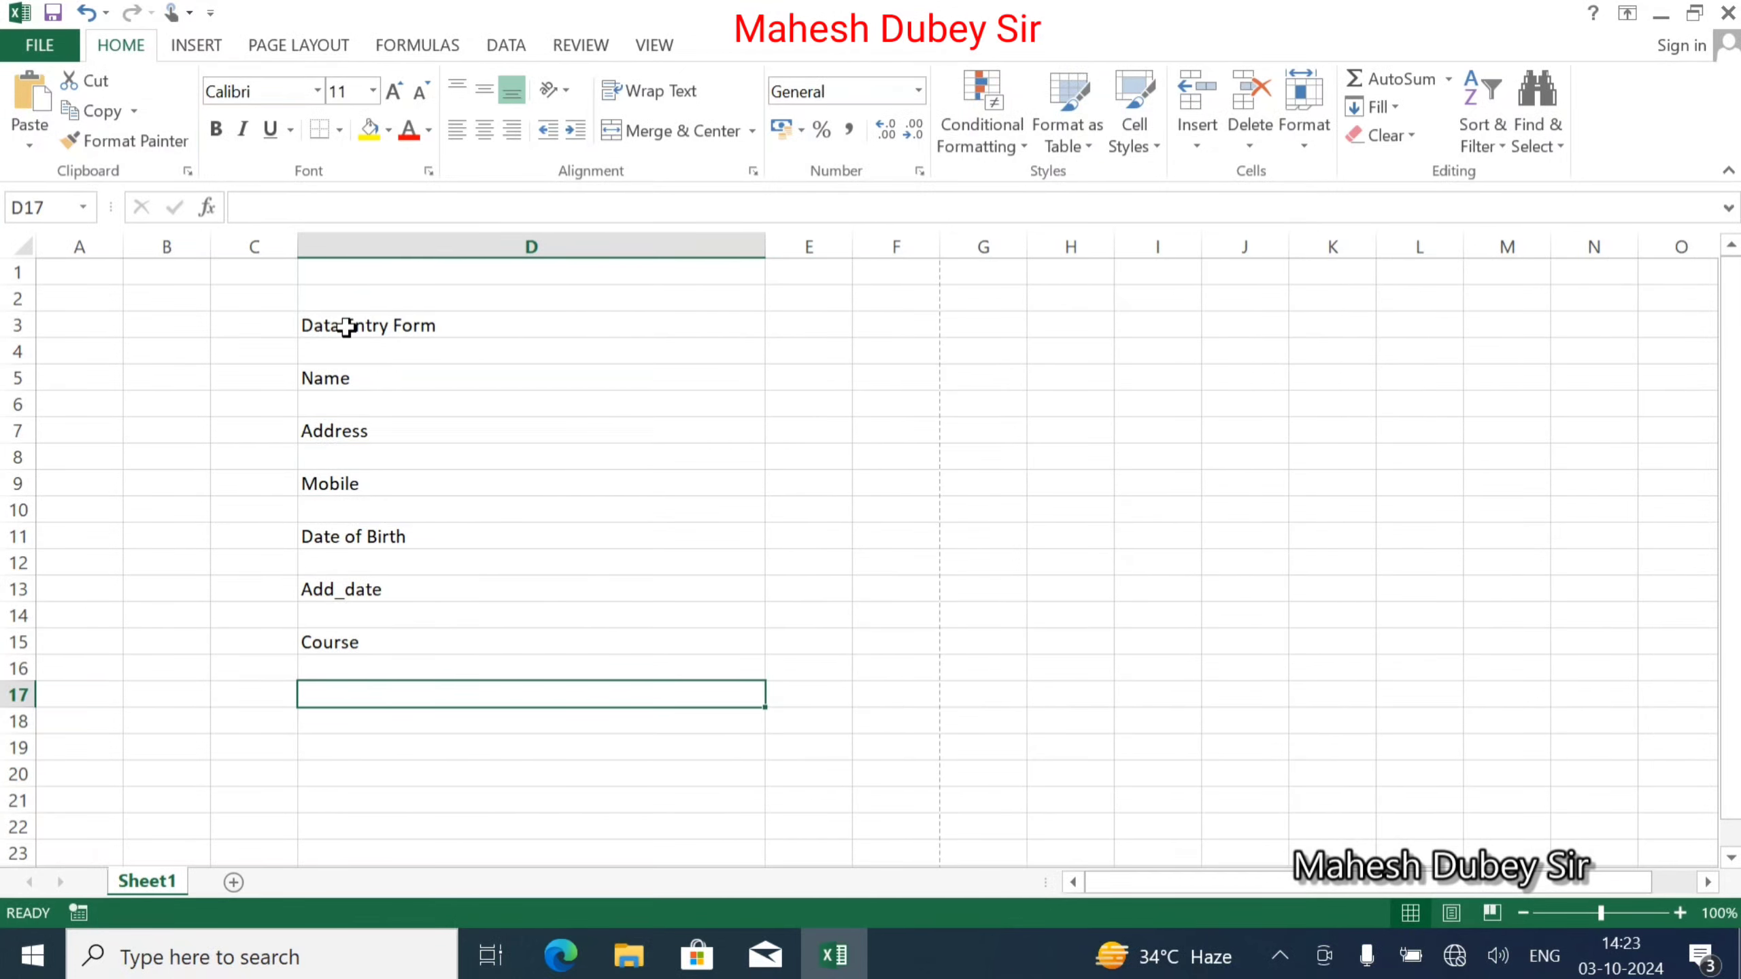
click(346, 327)
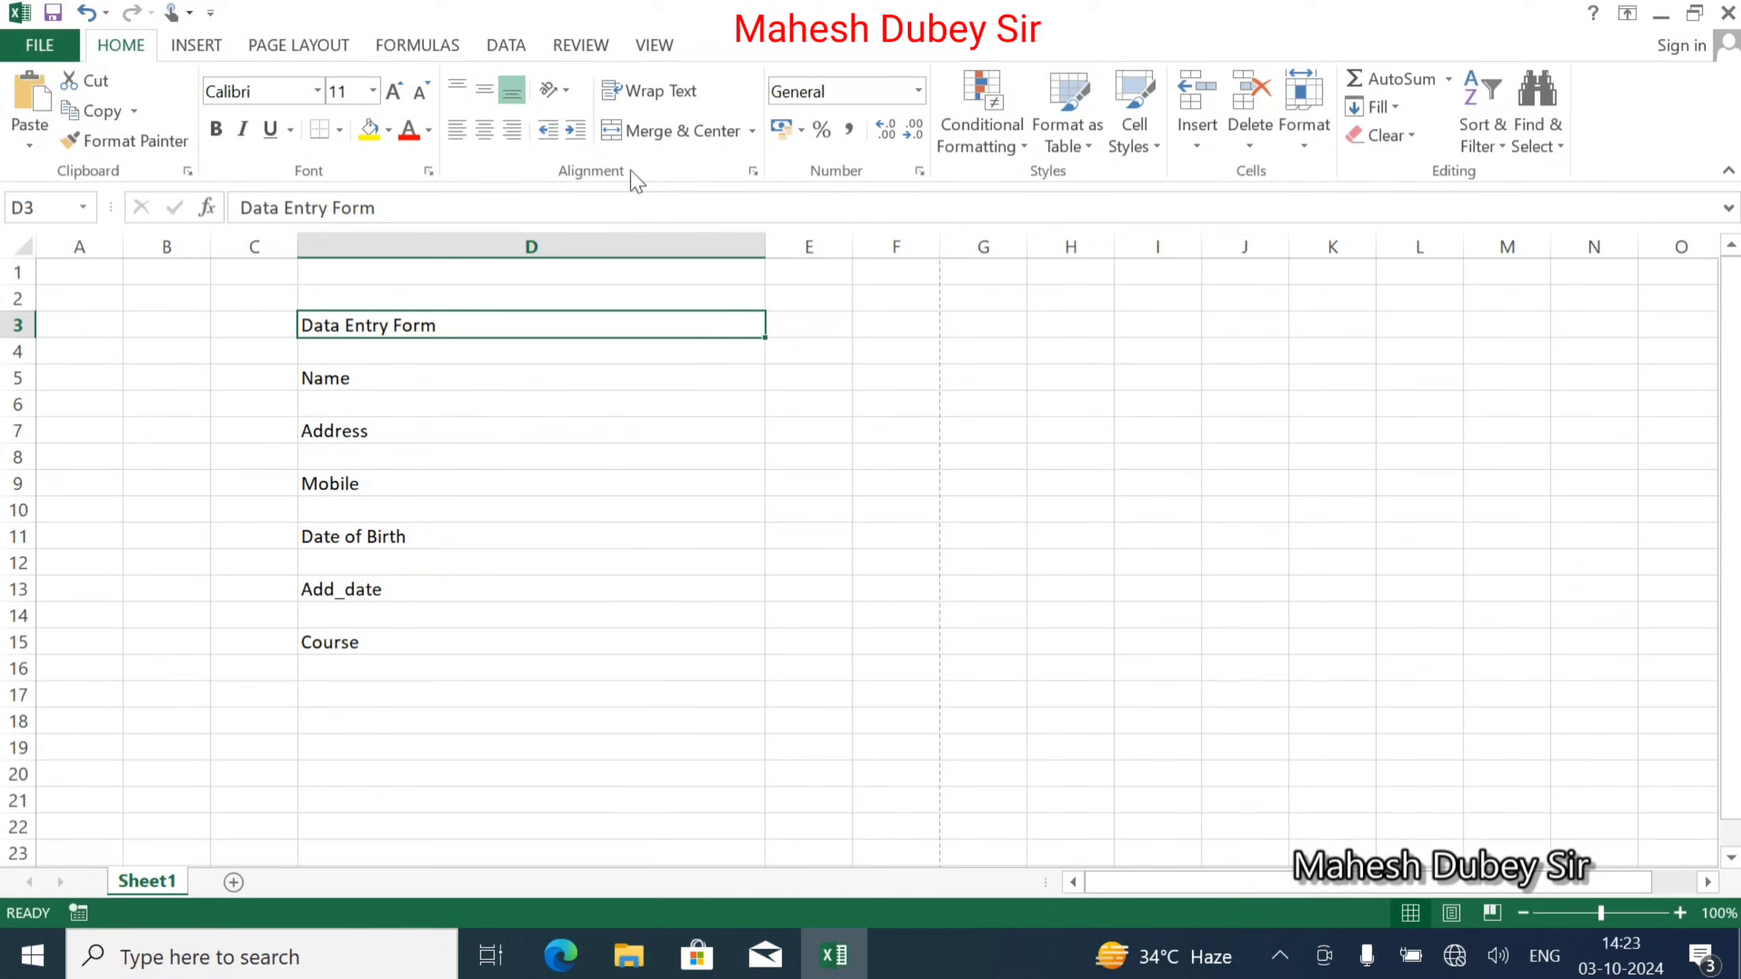
click(485, 135)
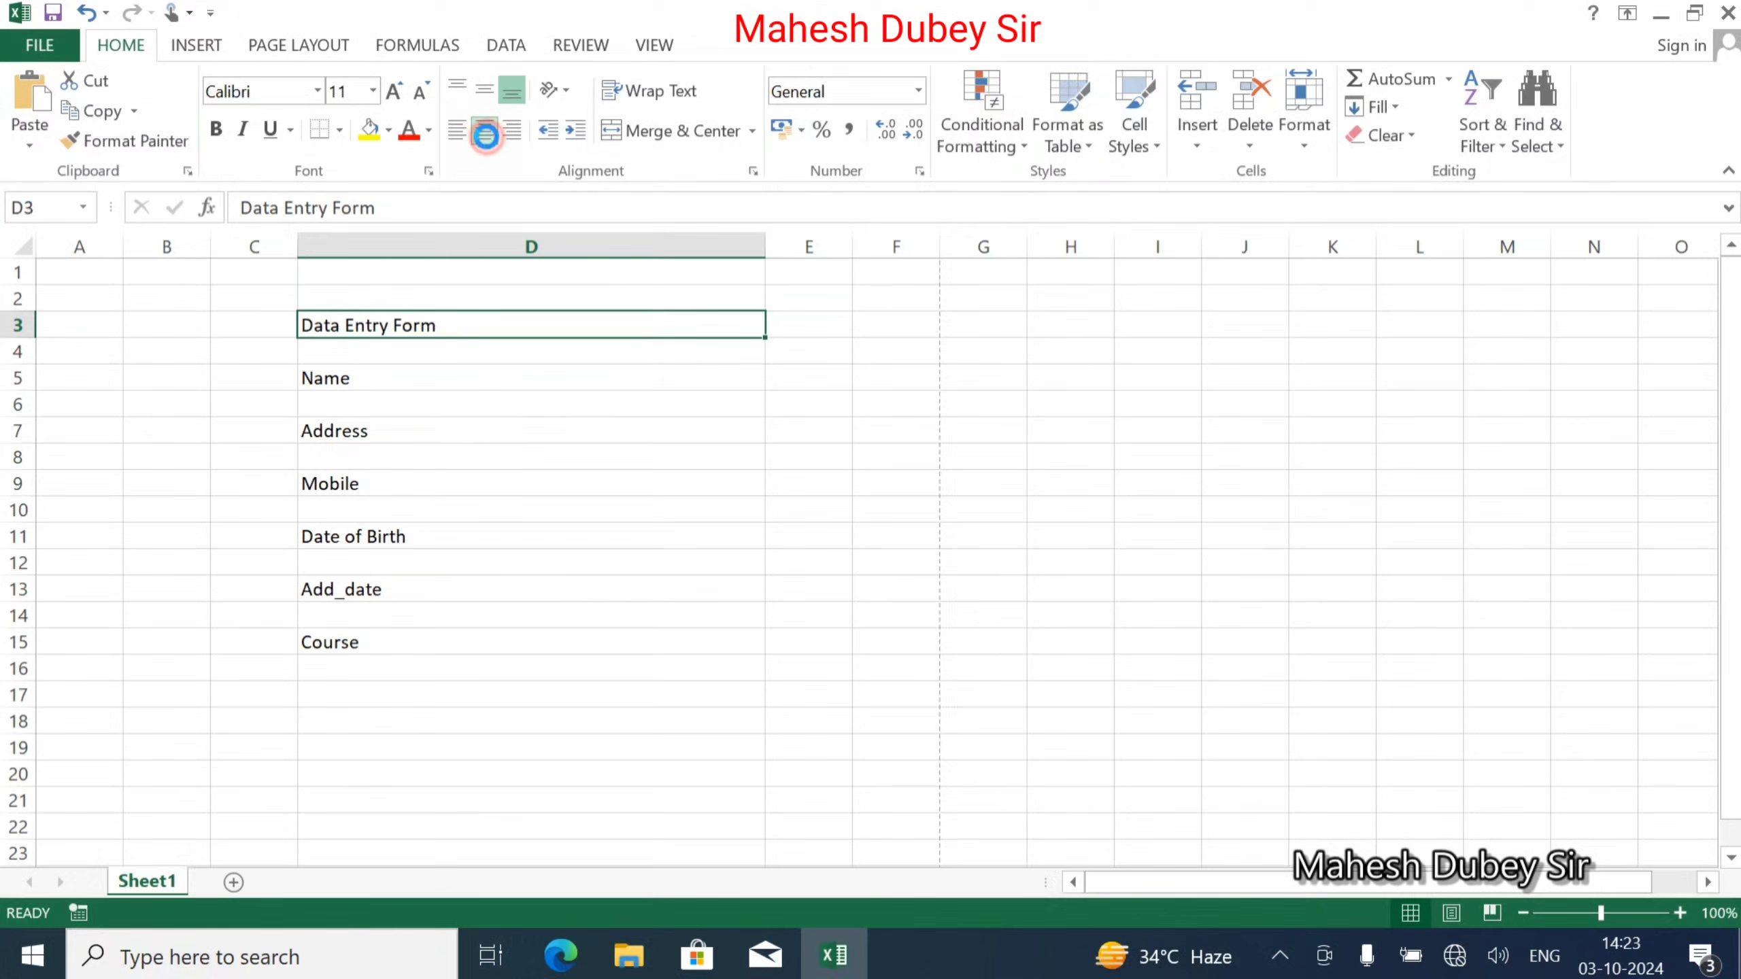
click(486, 88)
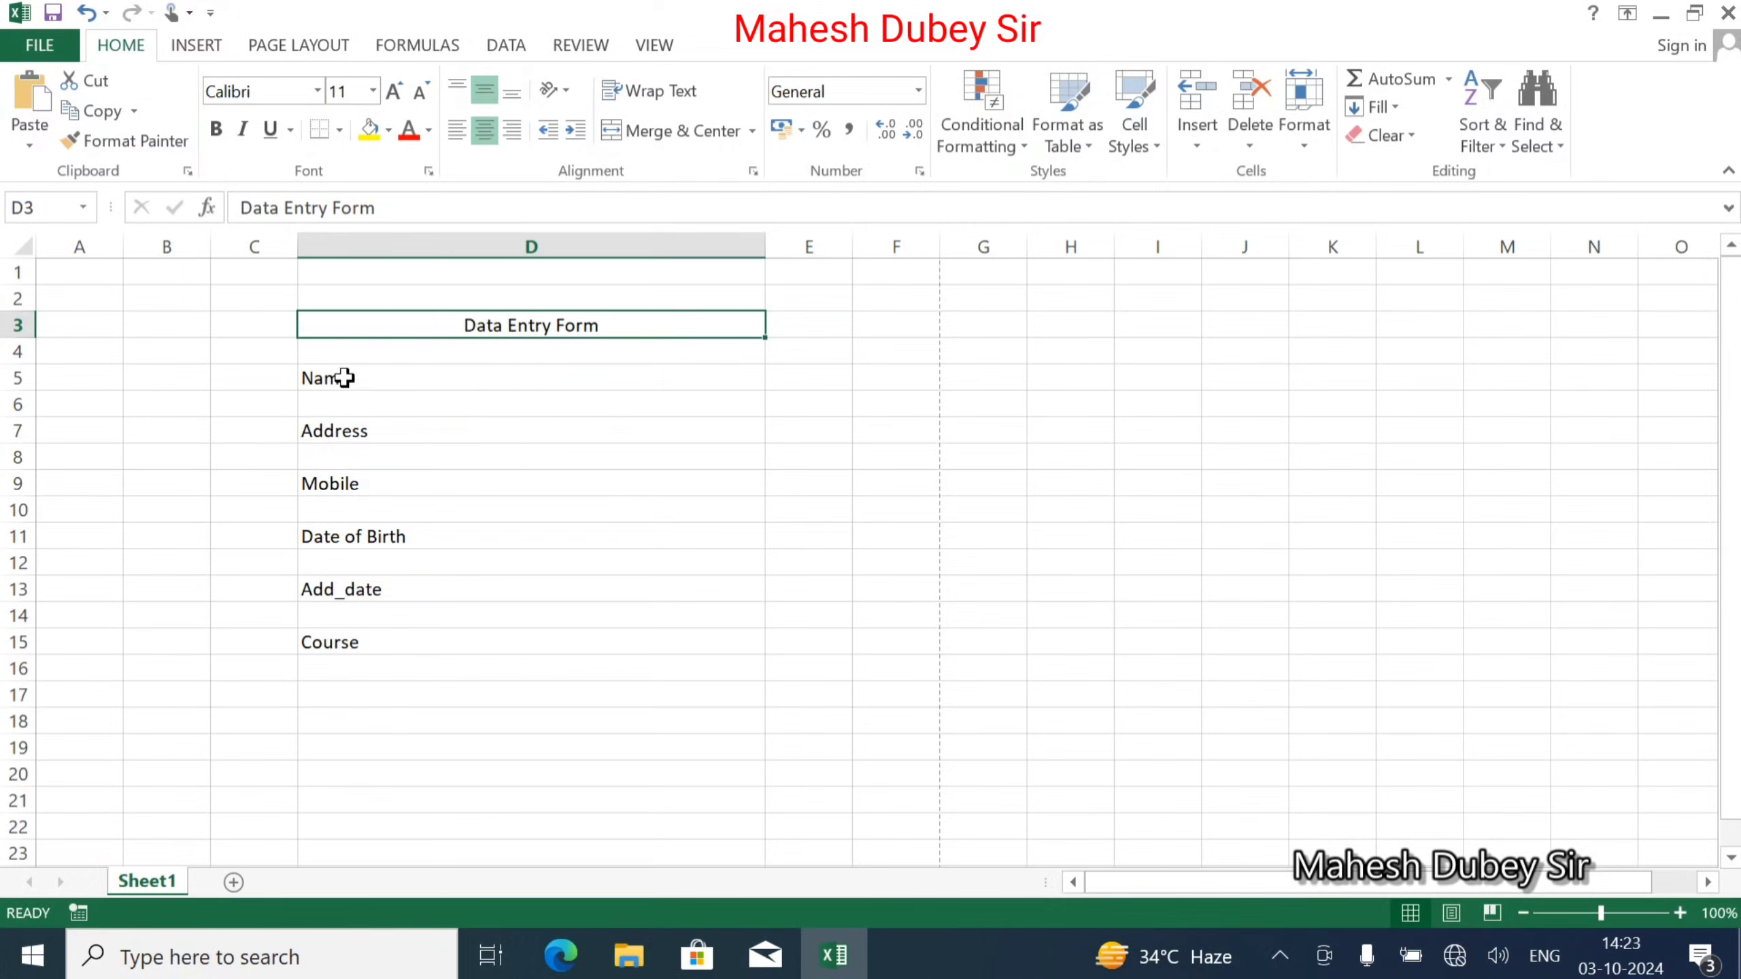
Make rows 5 to 15 taller and shrink row 4 to a thin gap.
drag(345, 379, 350, 634)
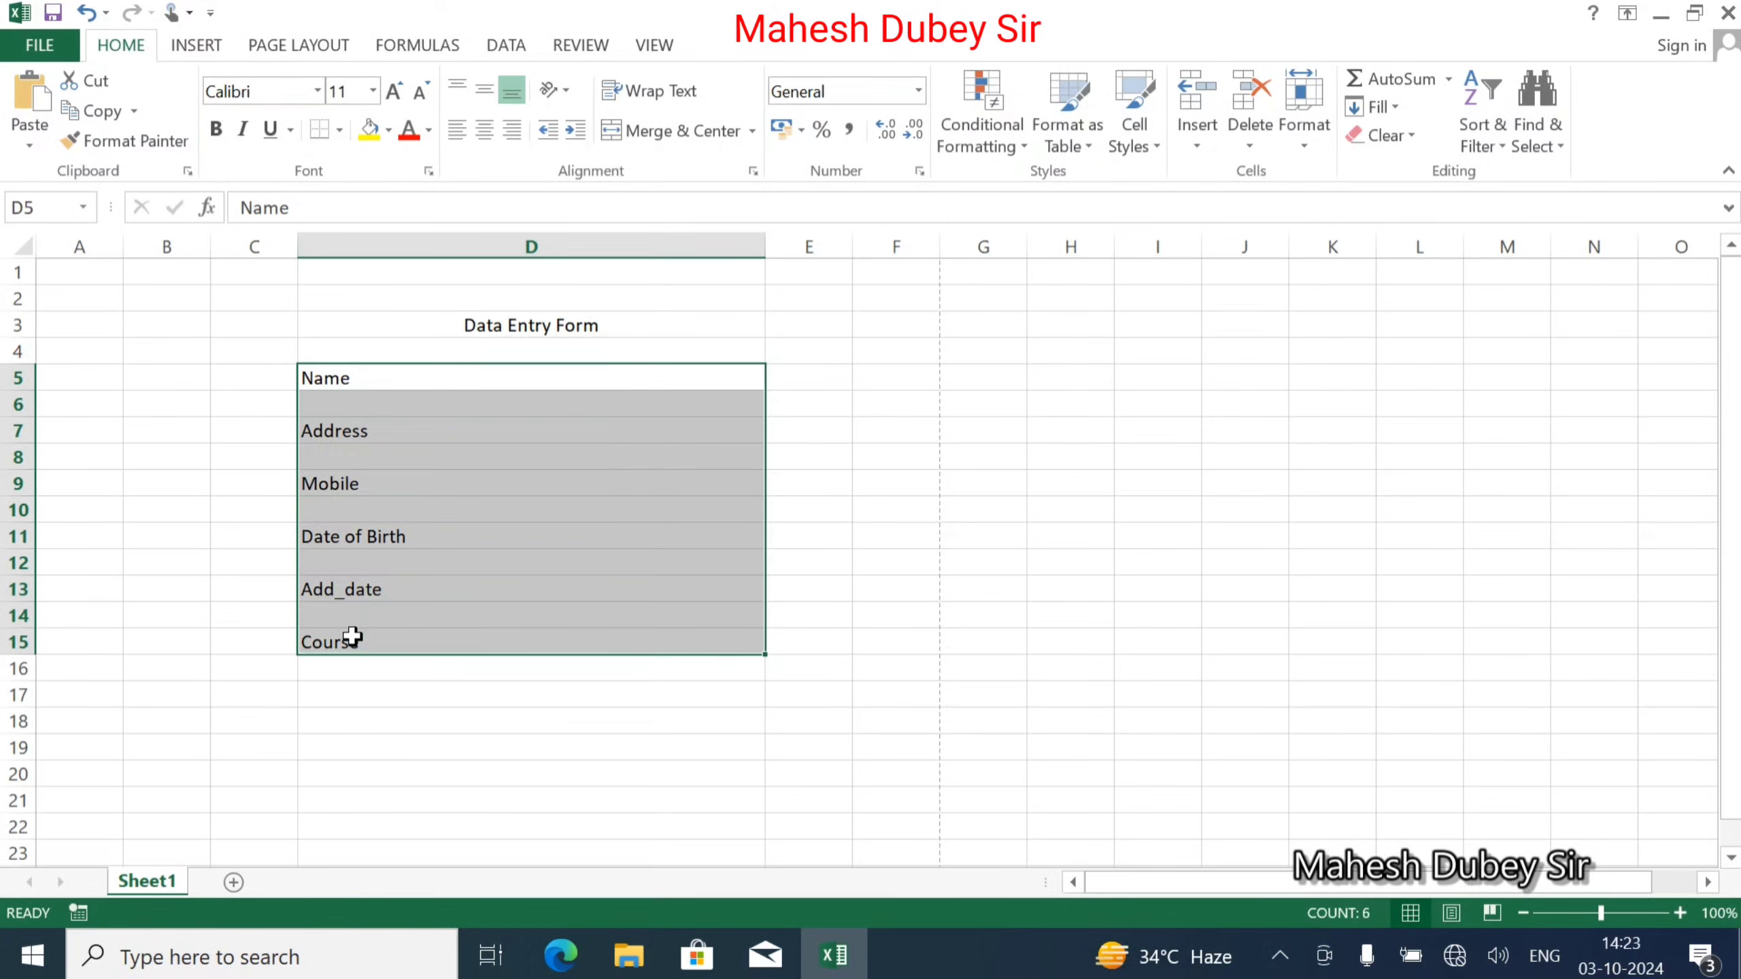
click(351, 640)
click(17, 350)
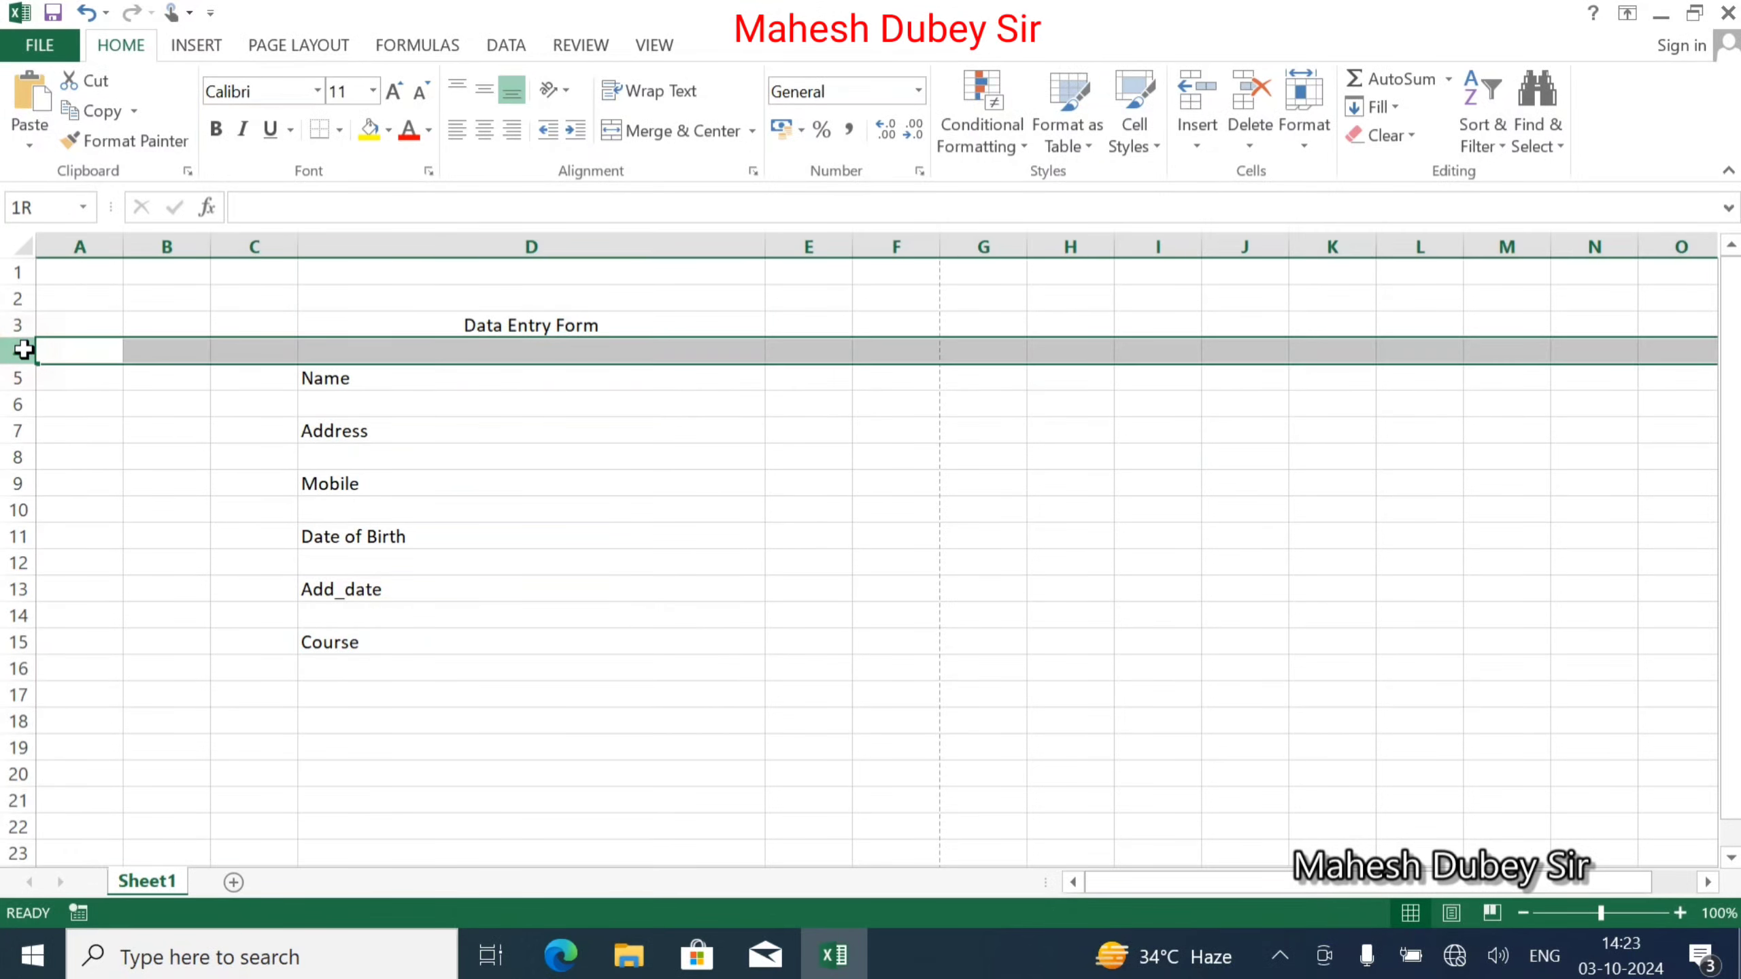
drag(17, 363, 16, 679)
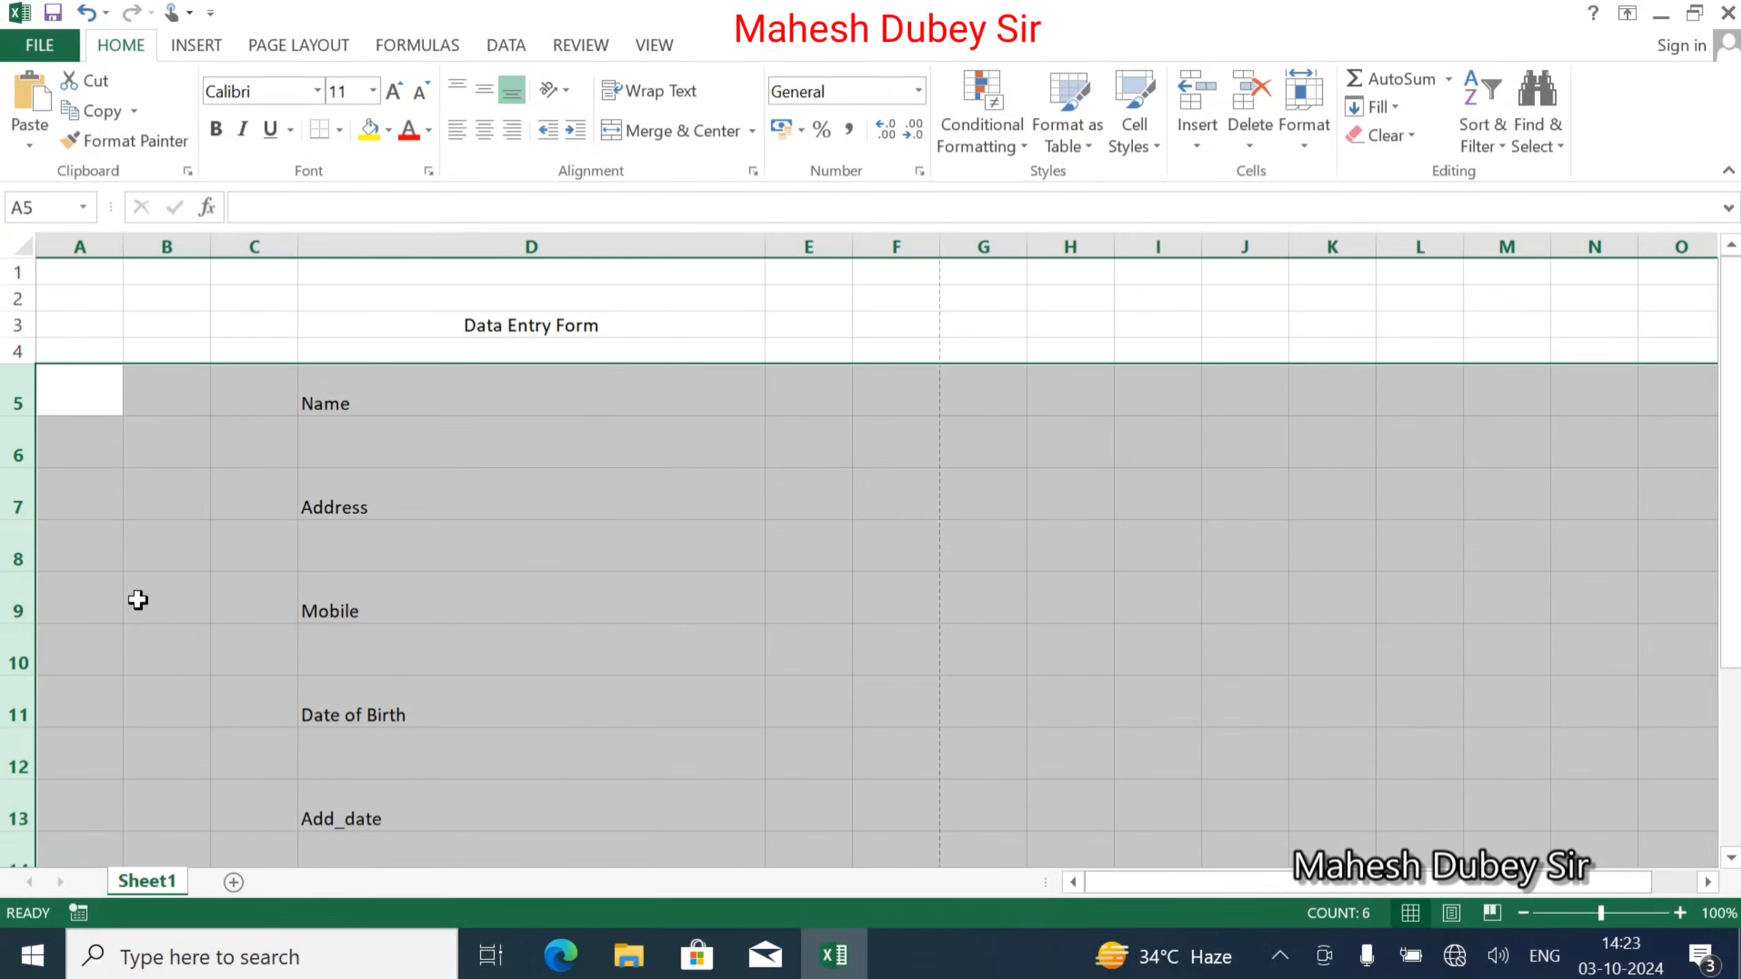
scroll(533, 462, down, 4)
scroll(533, 462, up, 2)
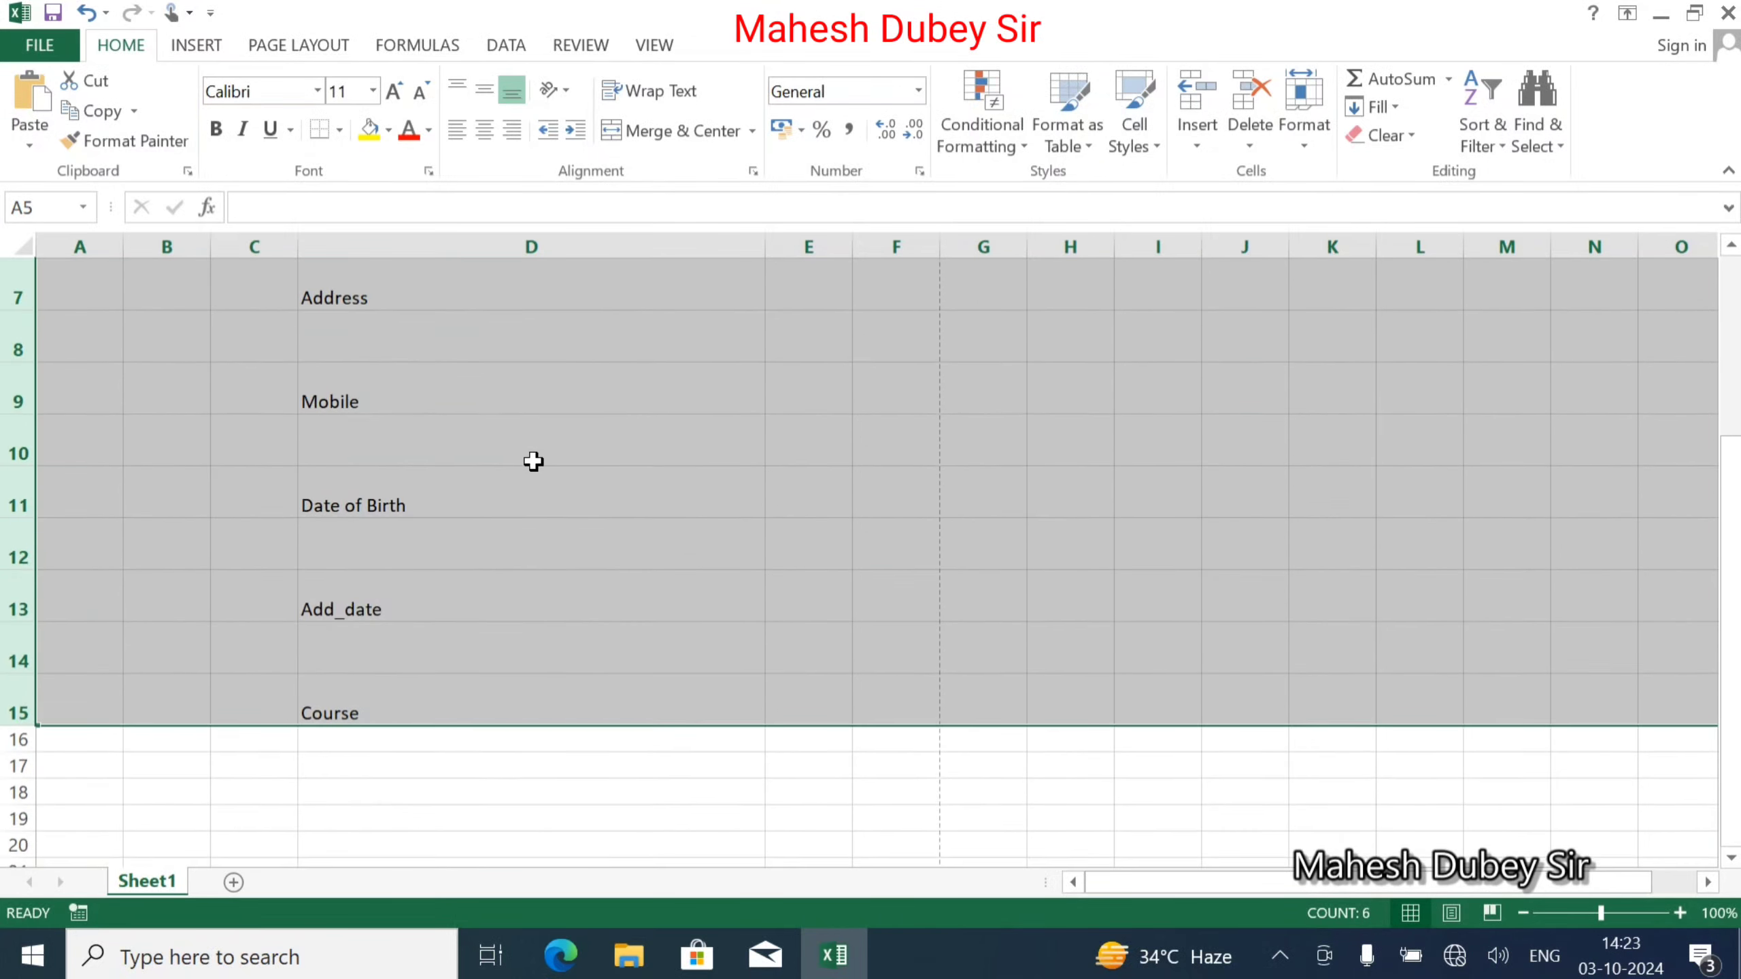
scroll(533, 462, up, 2)
click(623, 477)
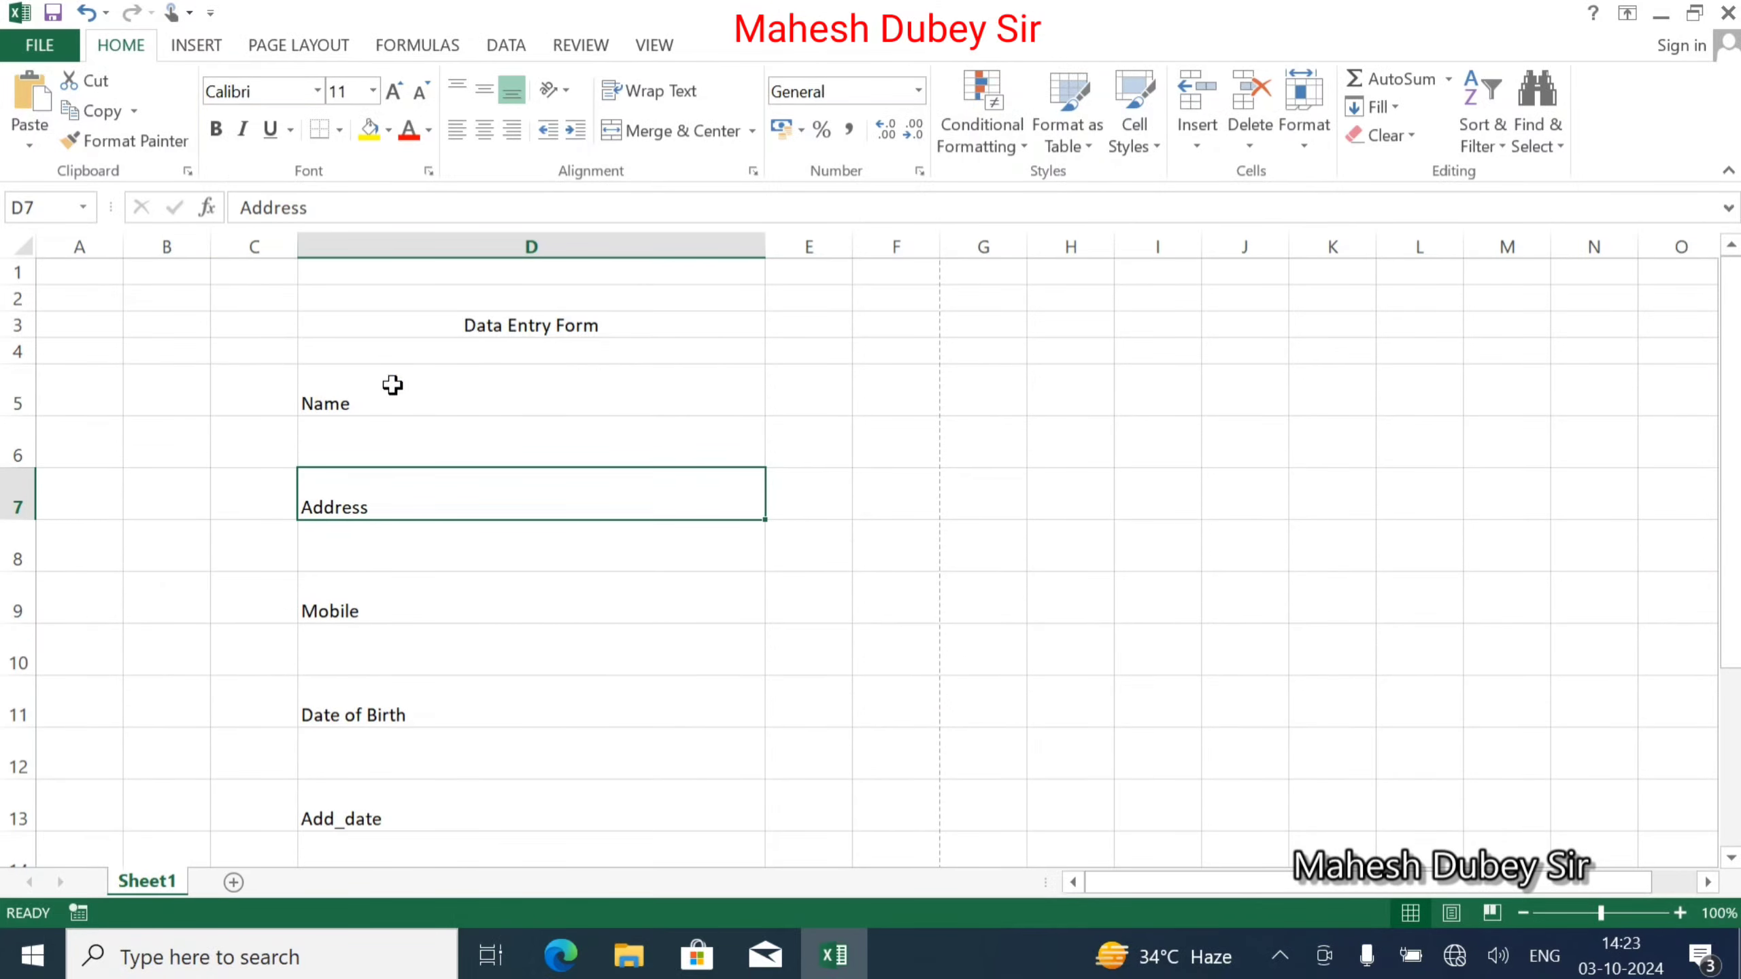
drag(27, 365, 27, 351)
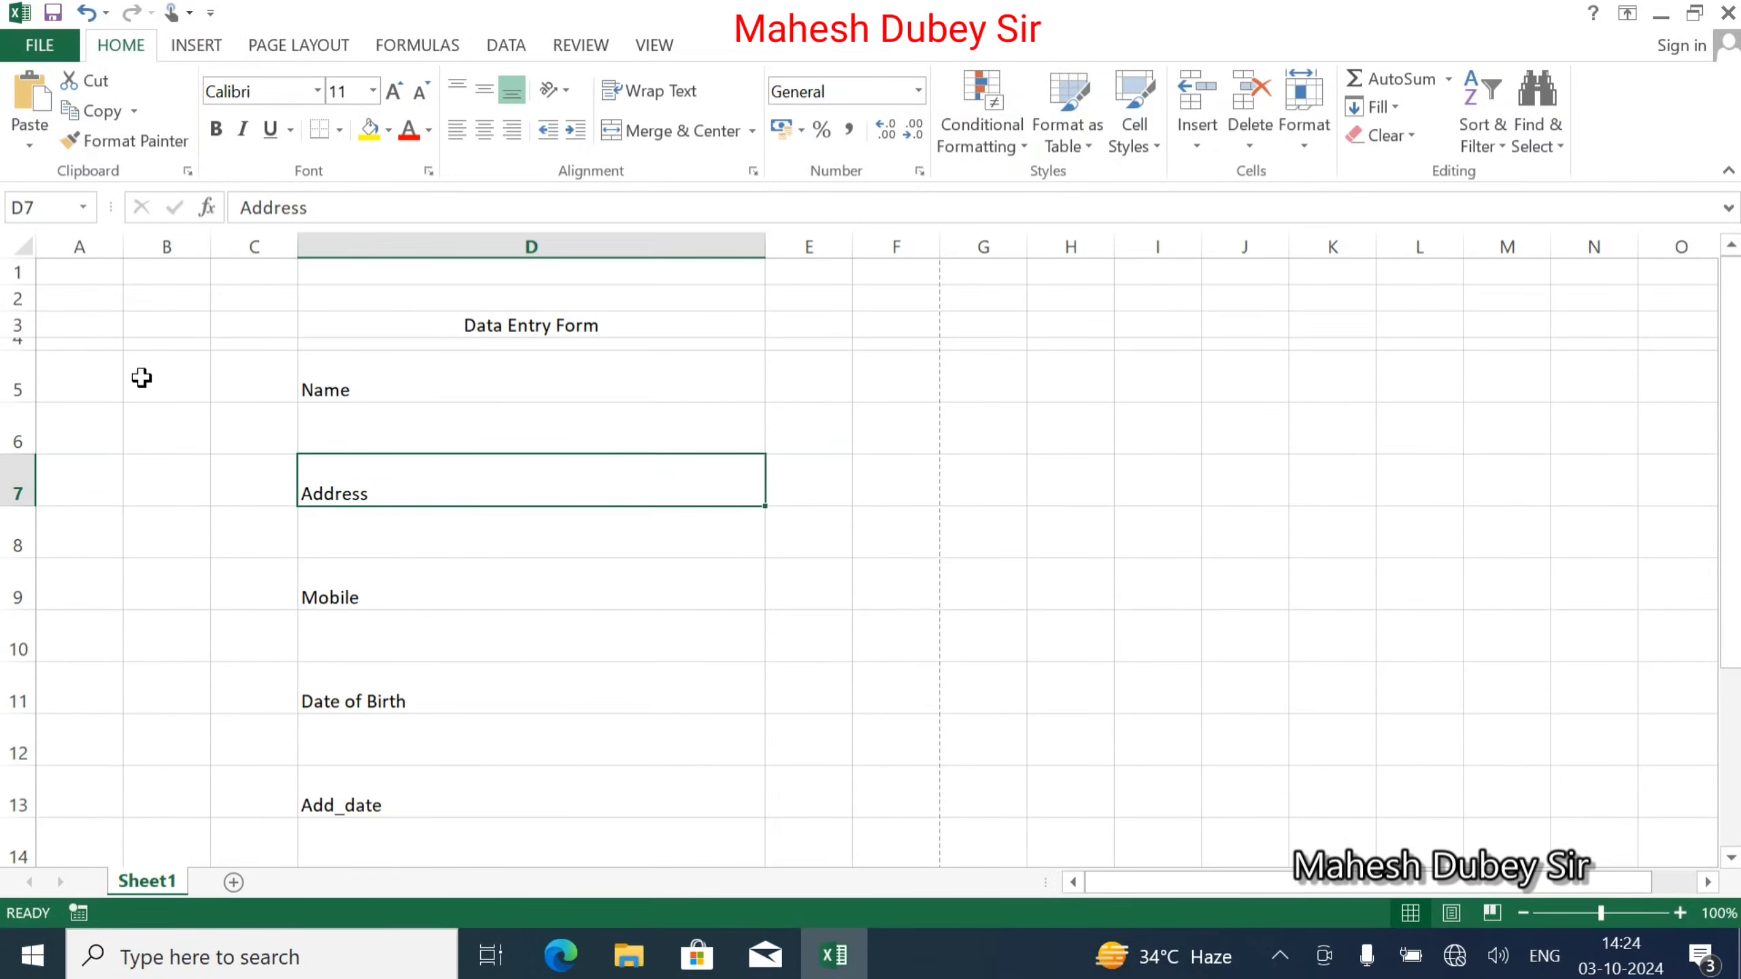
Enlarge the Data Entry Form title to 18 pt and make it bold.
click(457, 325)
click(393, 91)
click(393, 91)
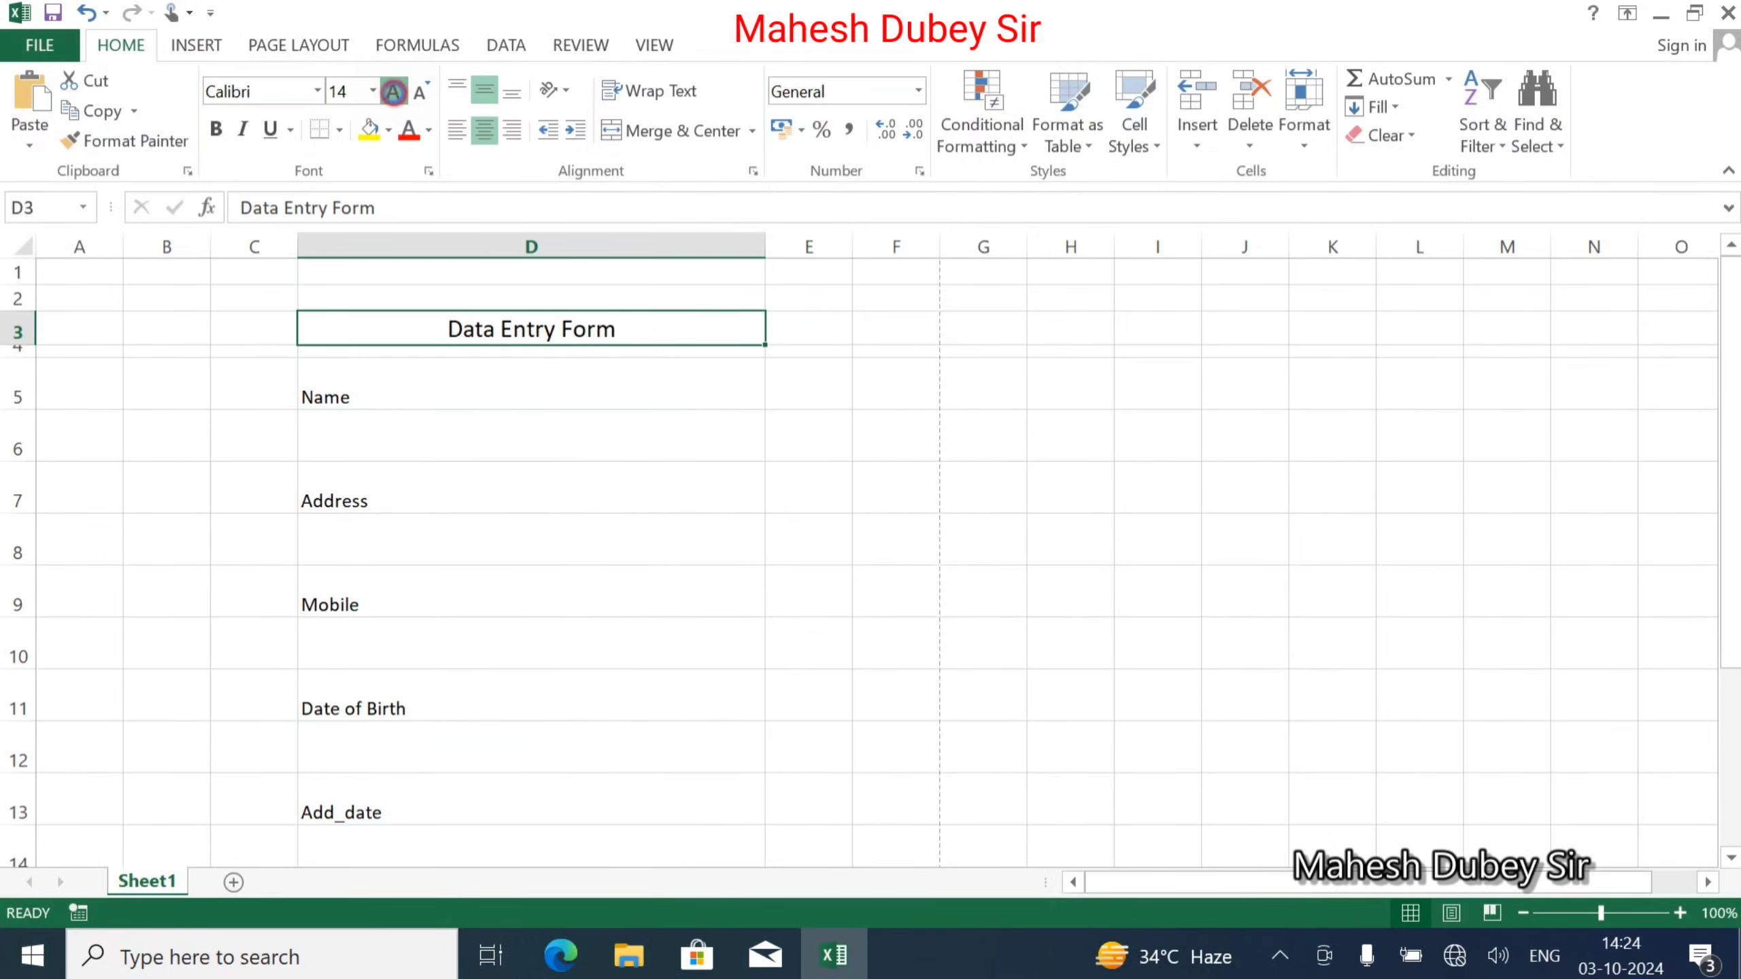
click(394, 91)
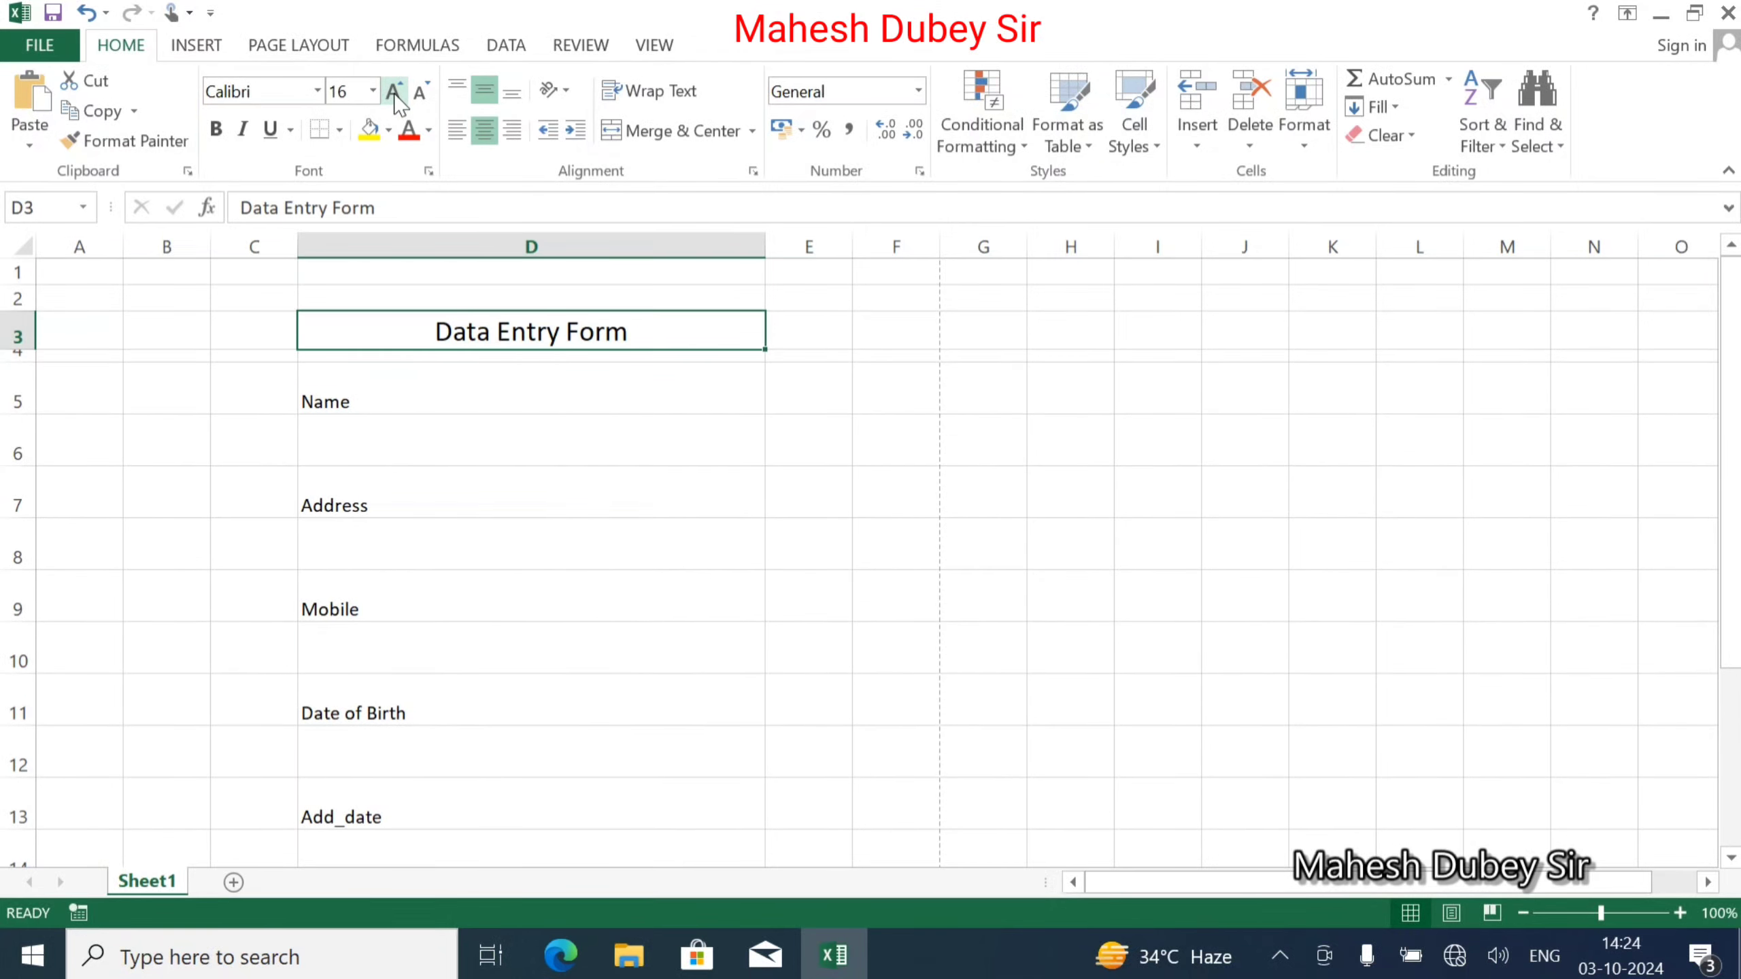
click(394, 91)
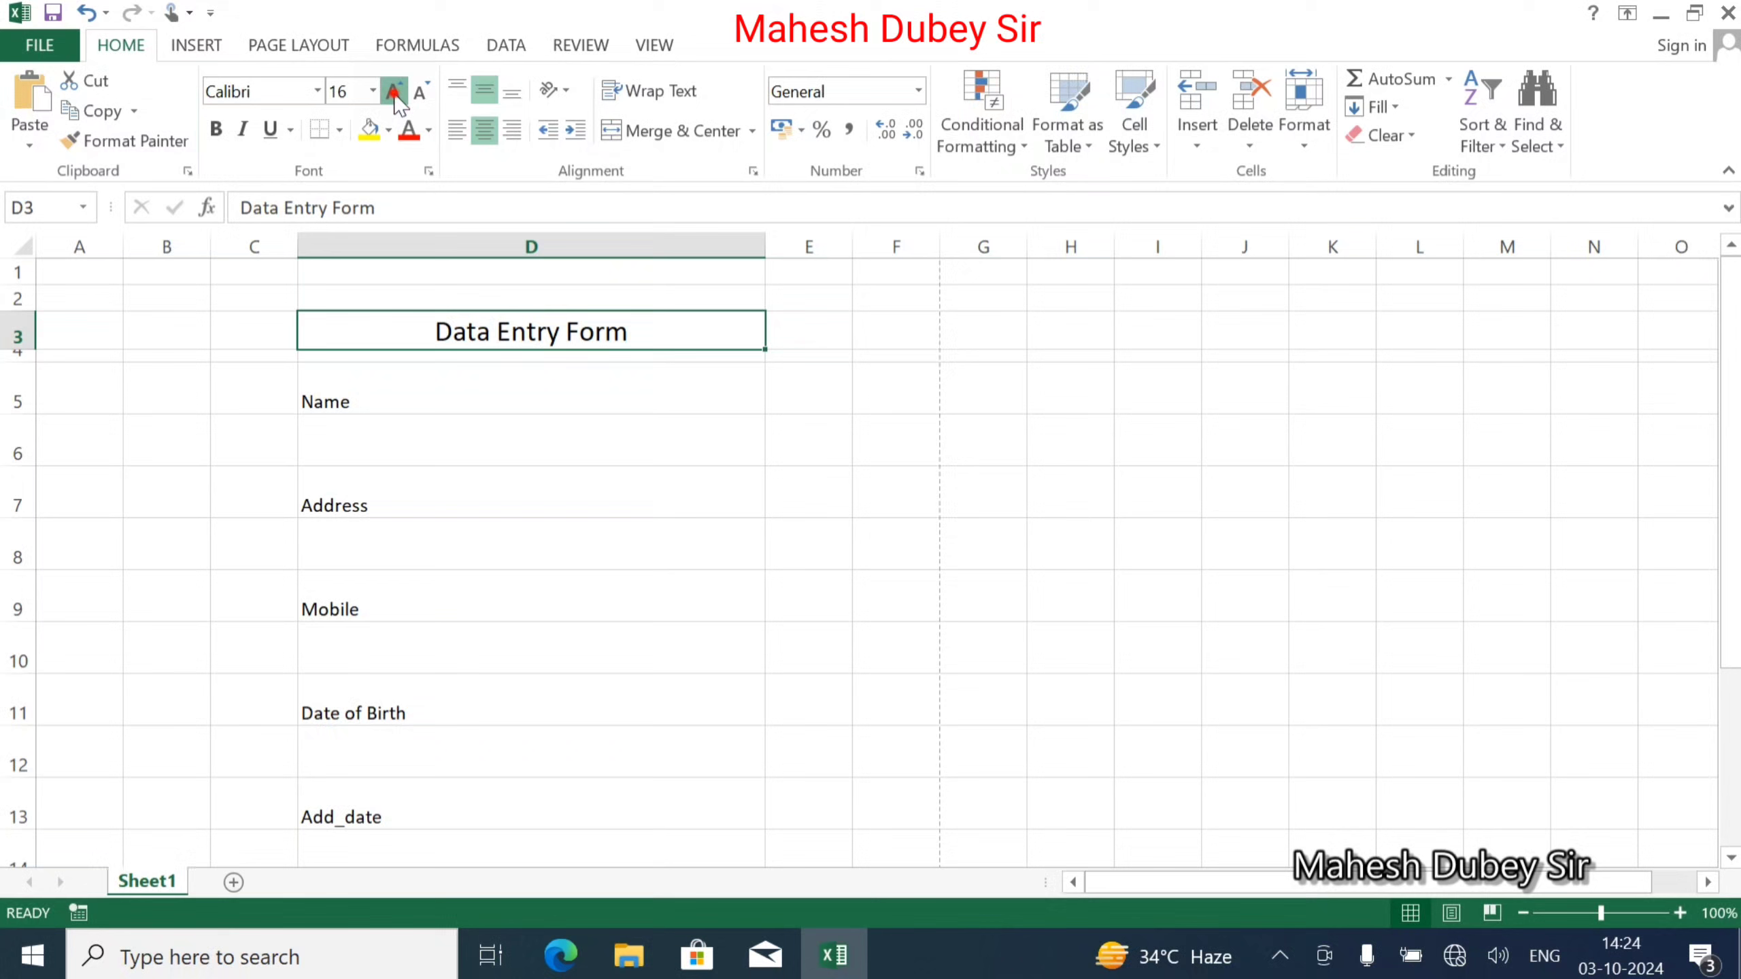
click(215, 129)
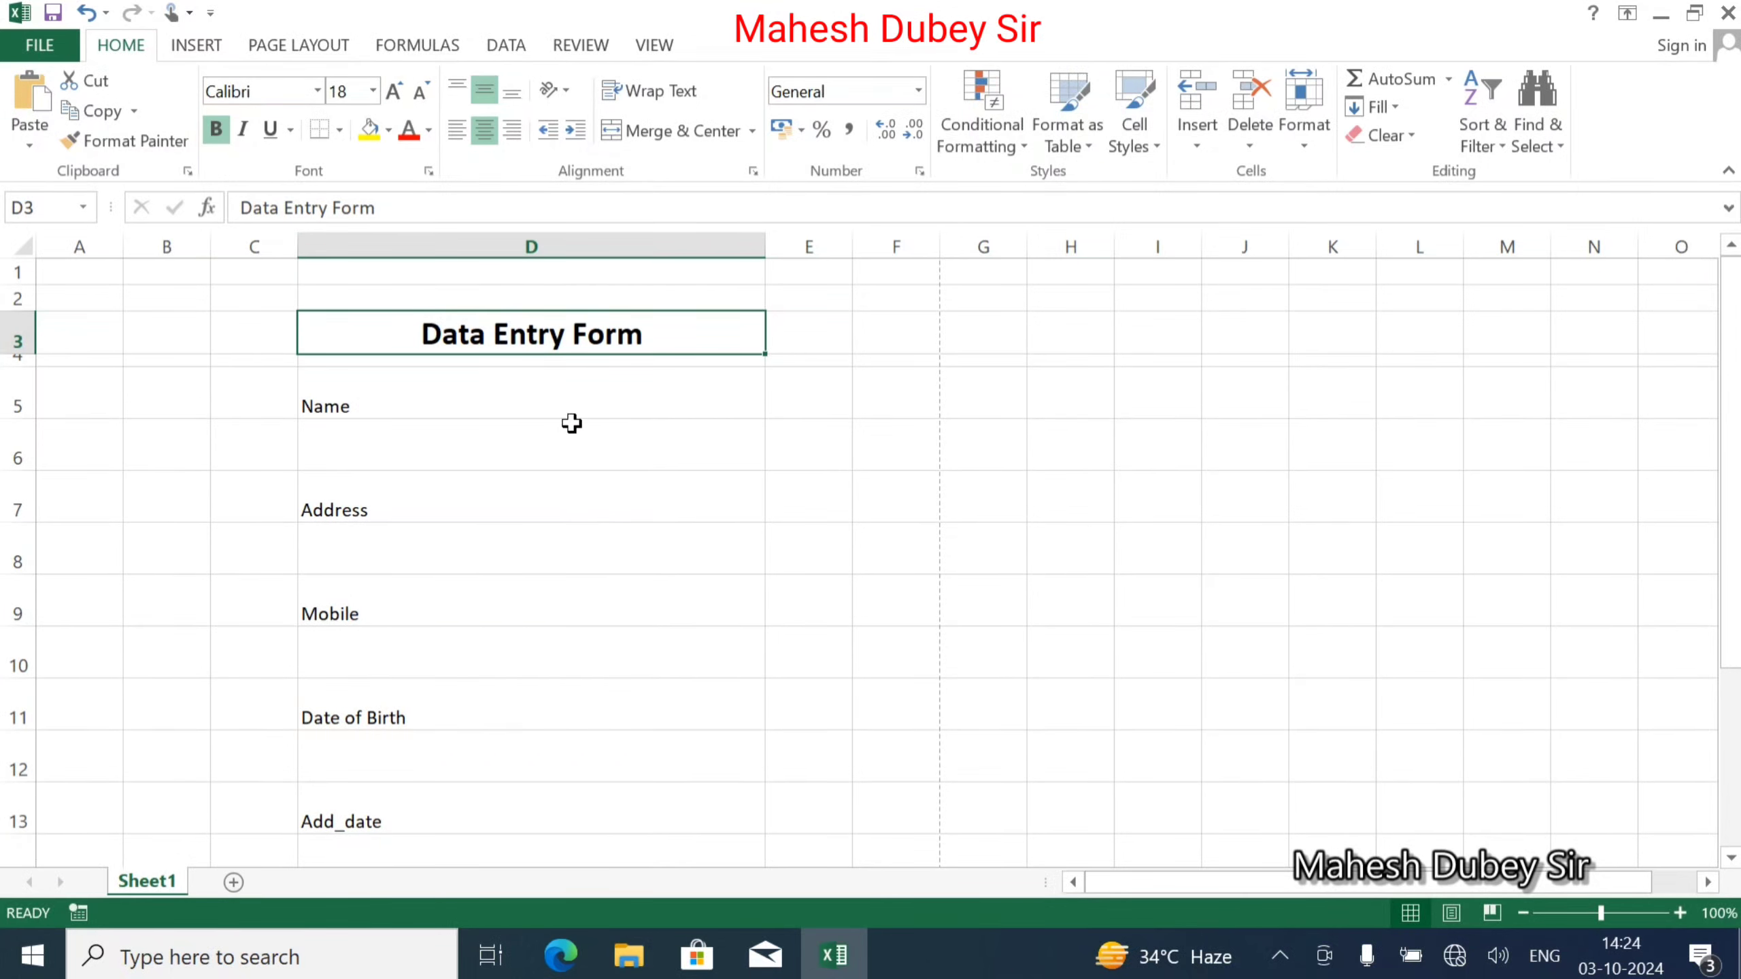
Give the title cell a dark blue fill and white text.
click(387, 132)
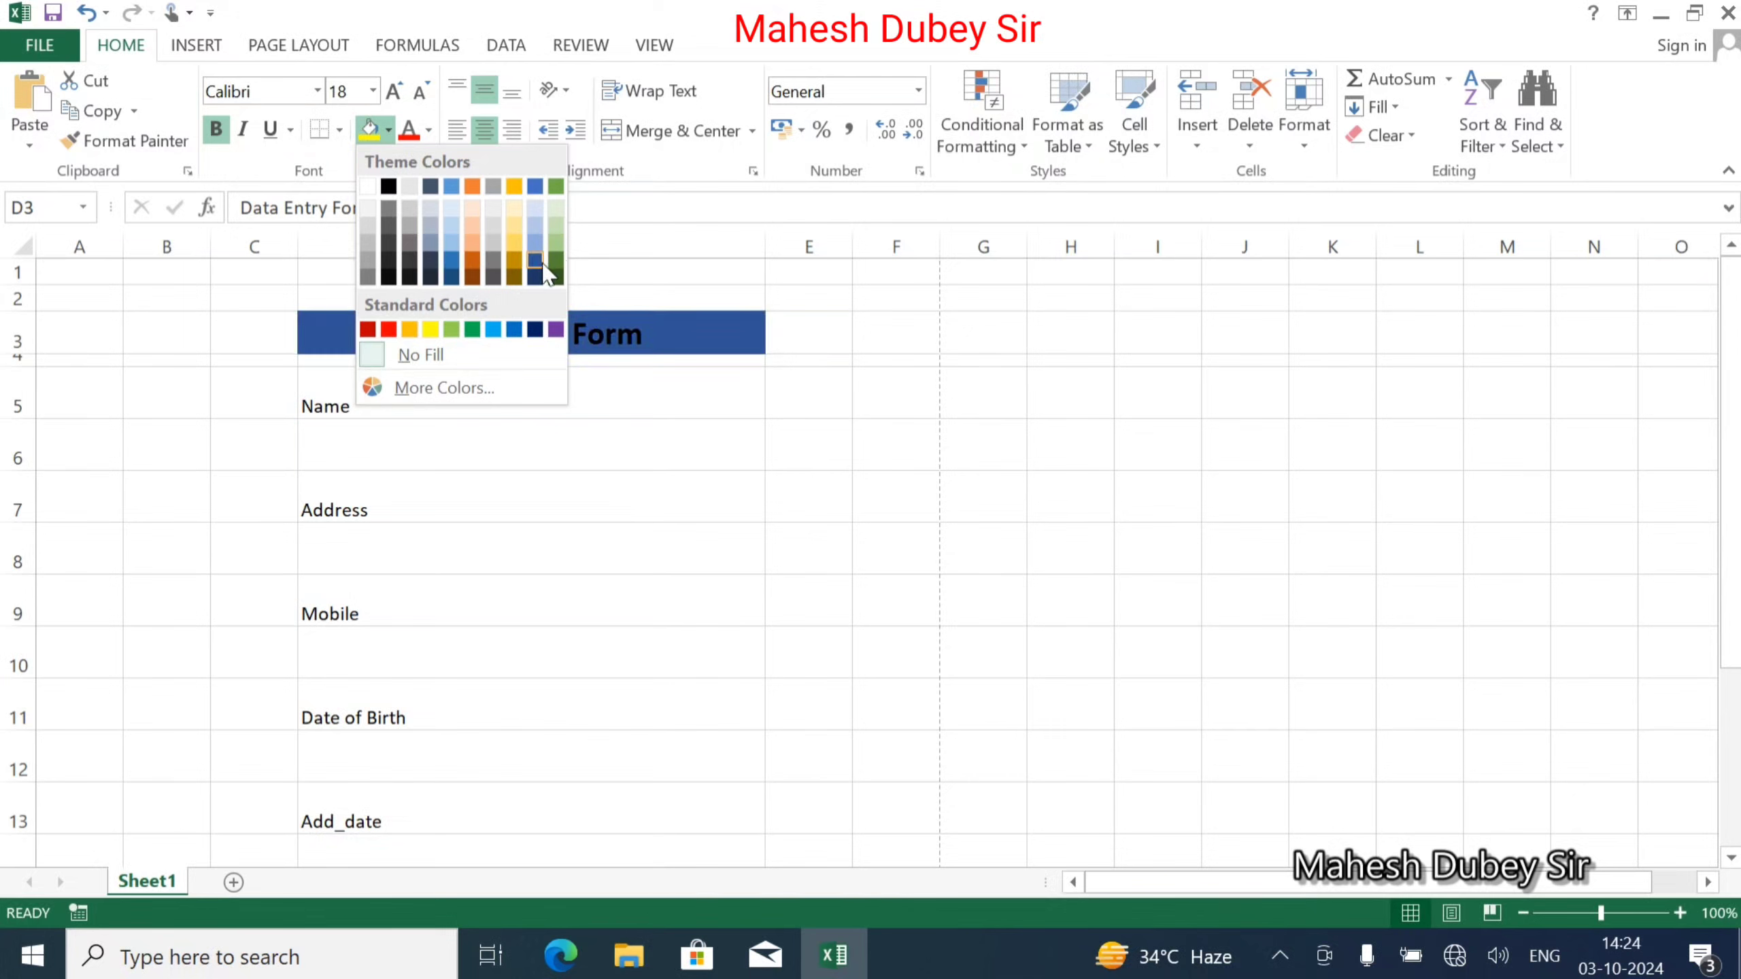
click(535, 329)
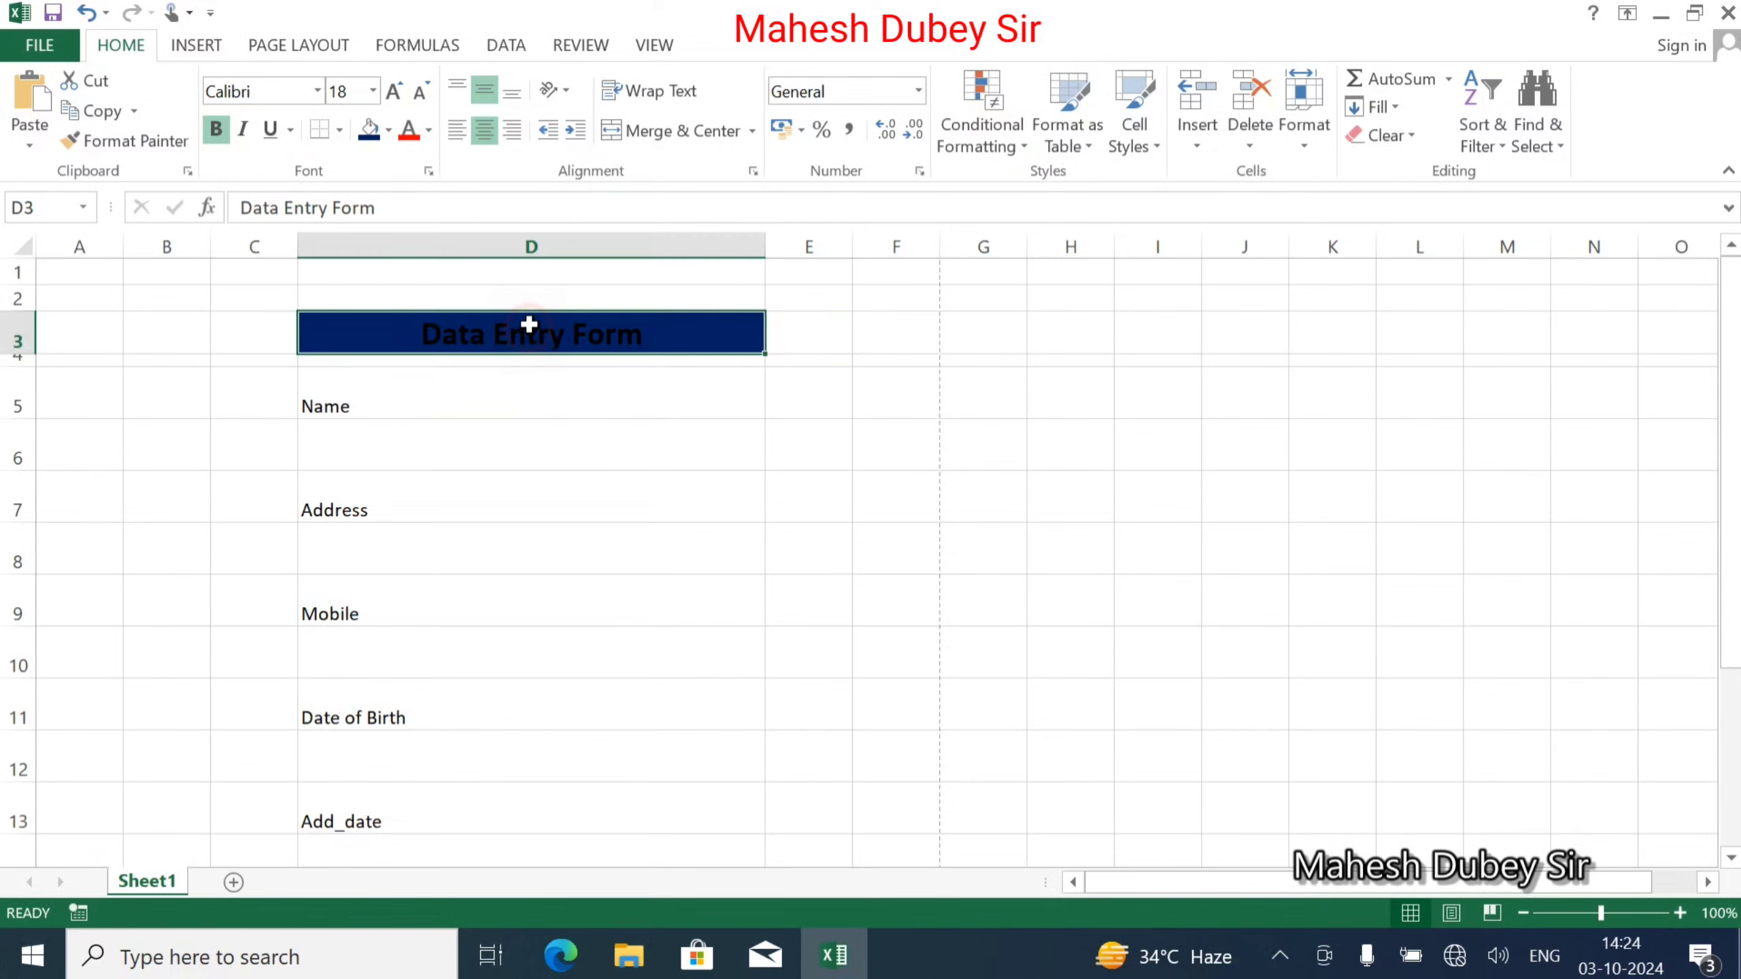
click(429, 130)
click(408, 215)
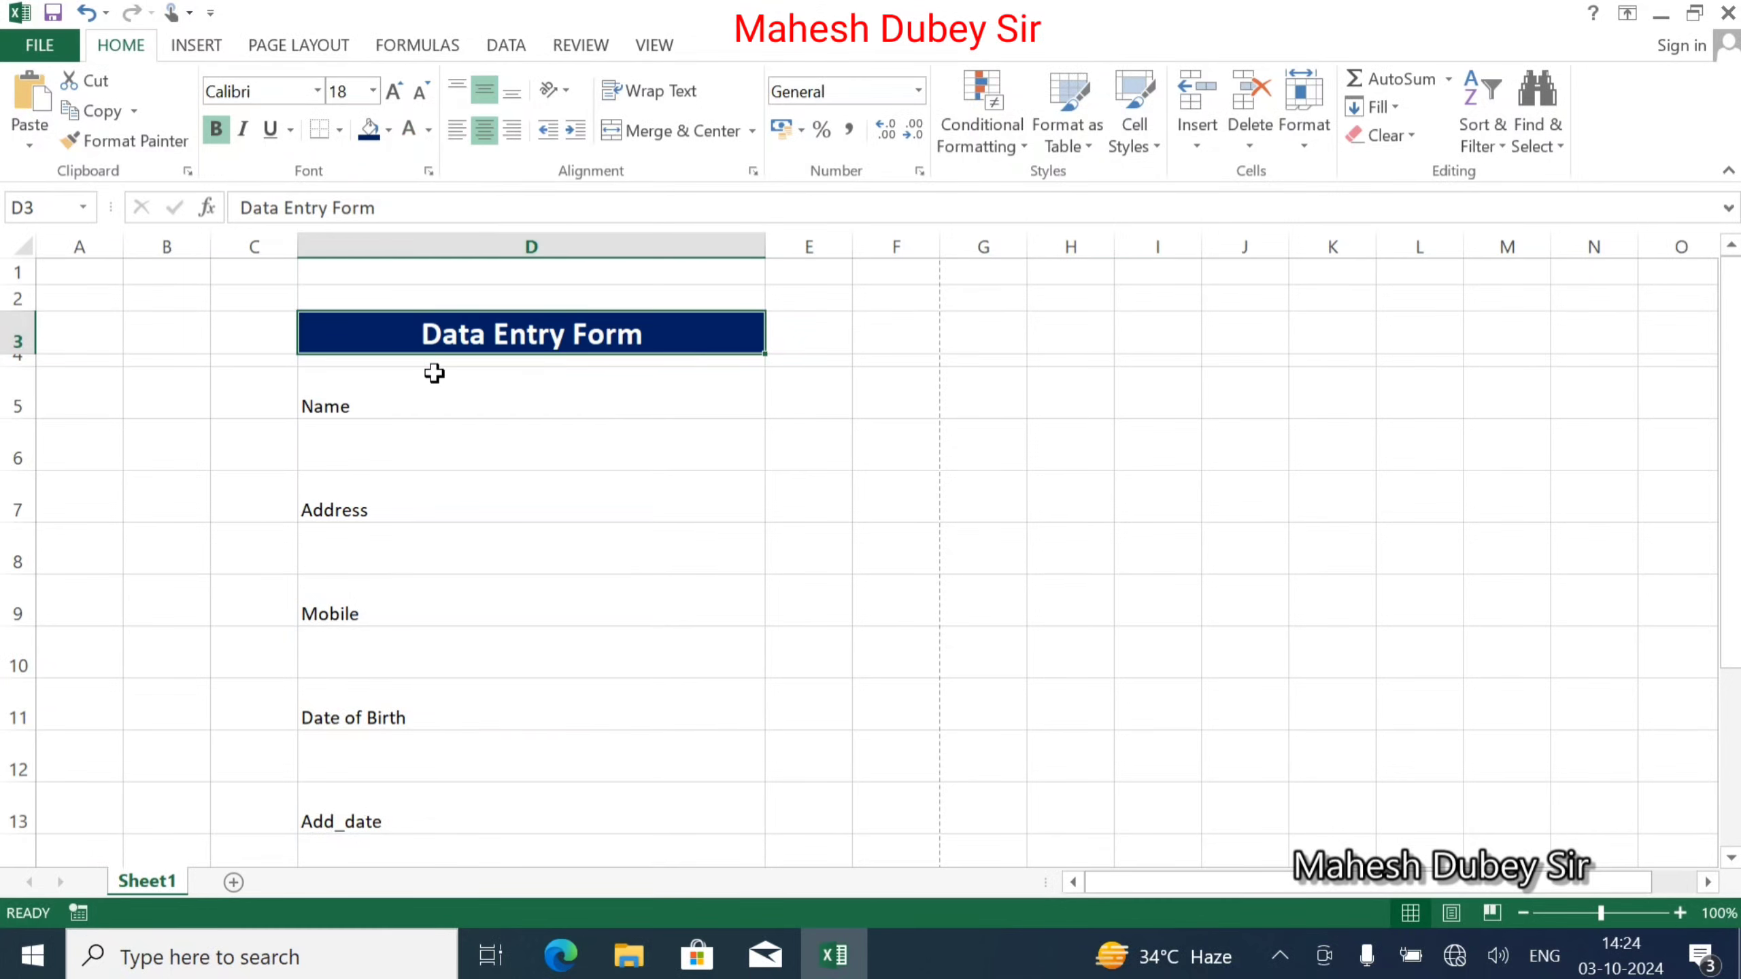
mouse_move(428, 393)
mouse_down()
mouse_move(423, 936)
mouse_move(428, 226)
mouse_move(430, 395)
mouse_up()
Left-align the labels in D5:D15 and centre them vertically.
click(432, 810)
click(484, 129)
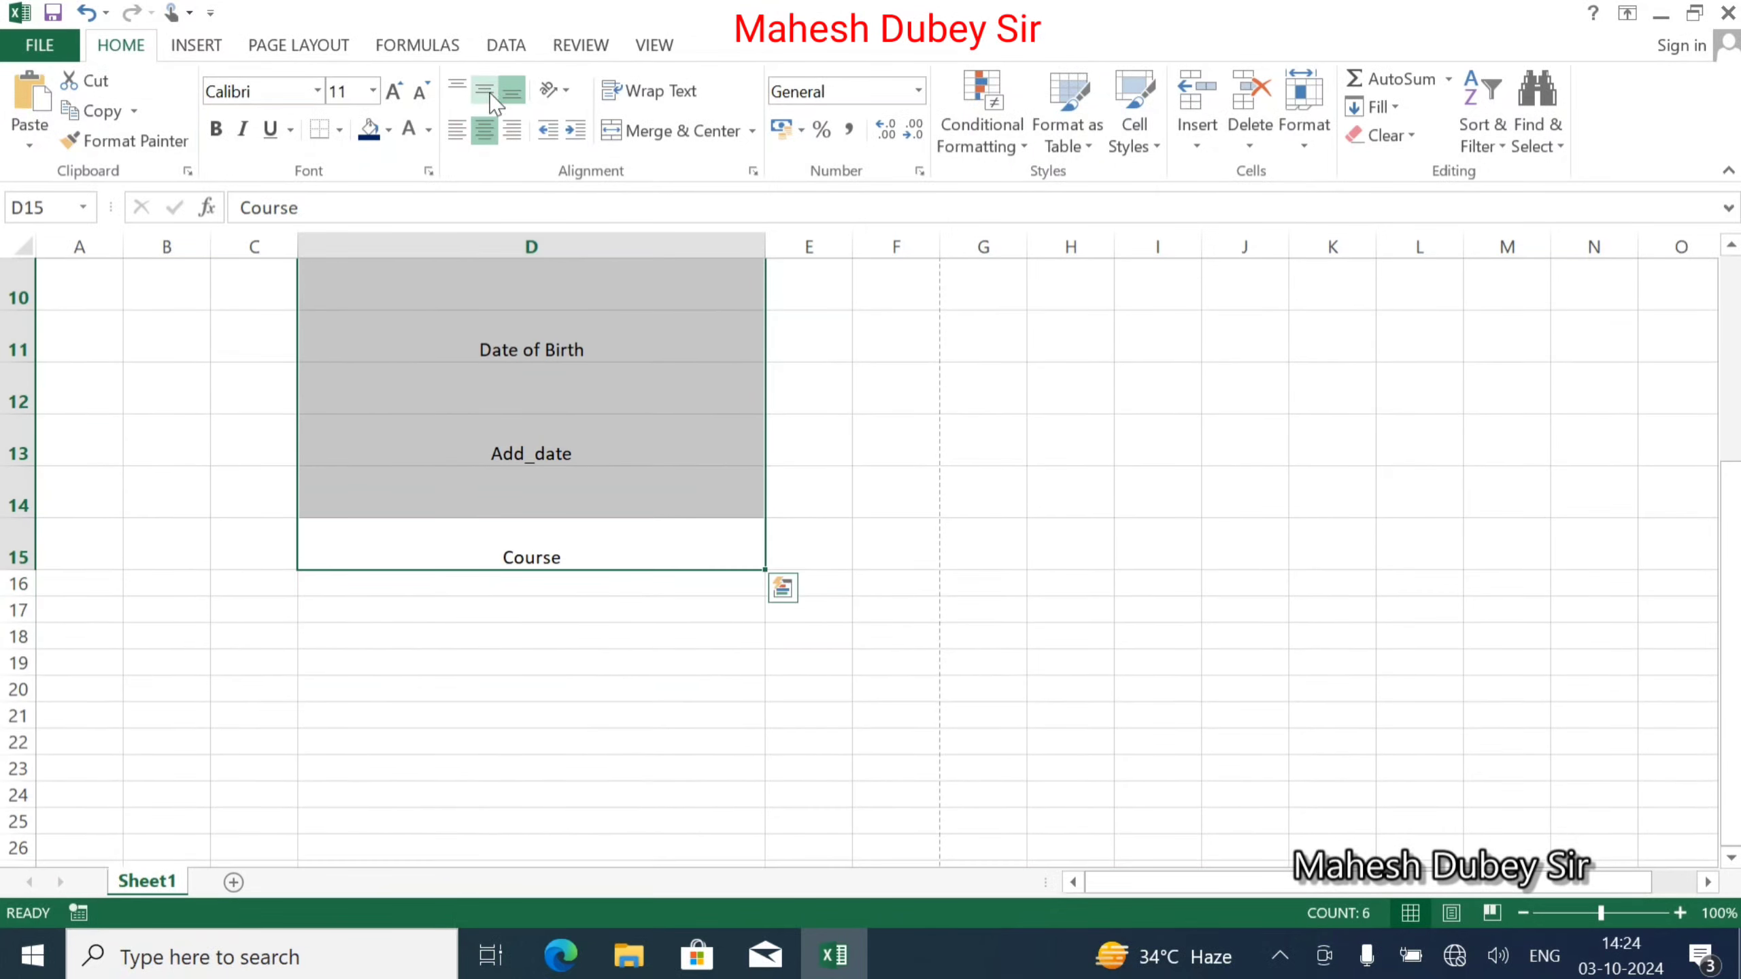
click(486, 91)
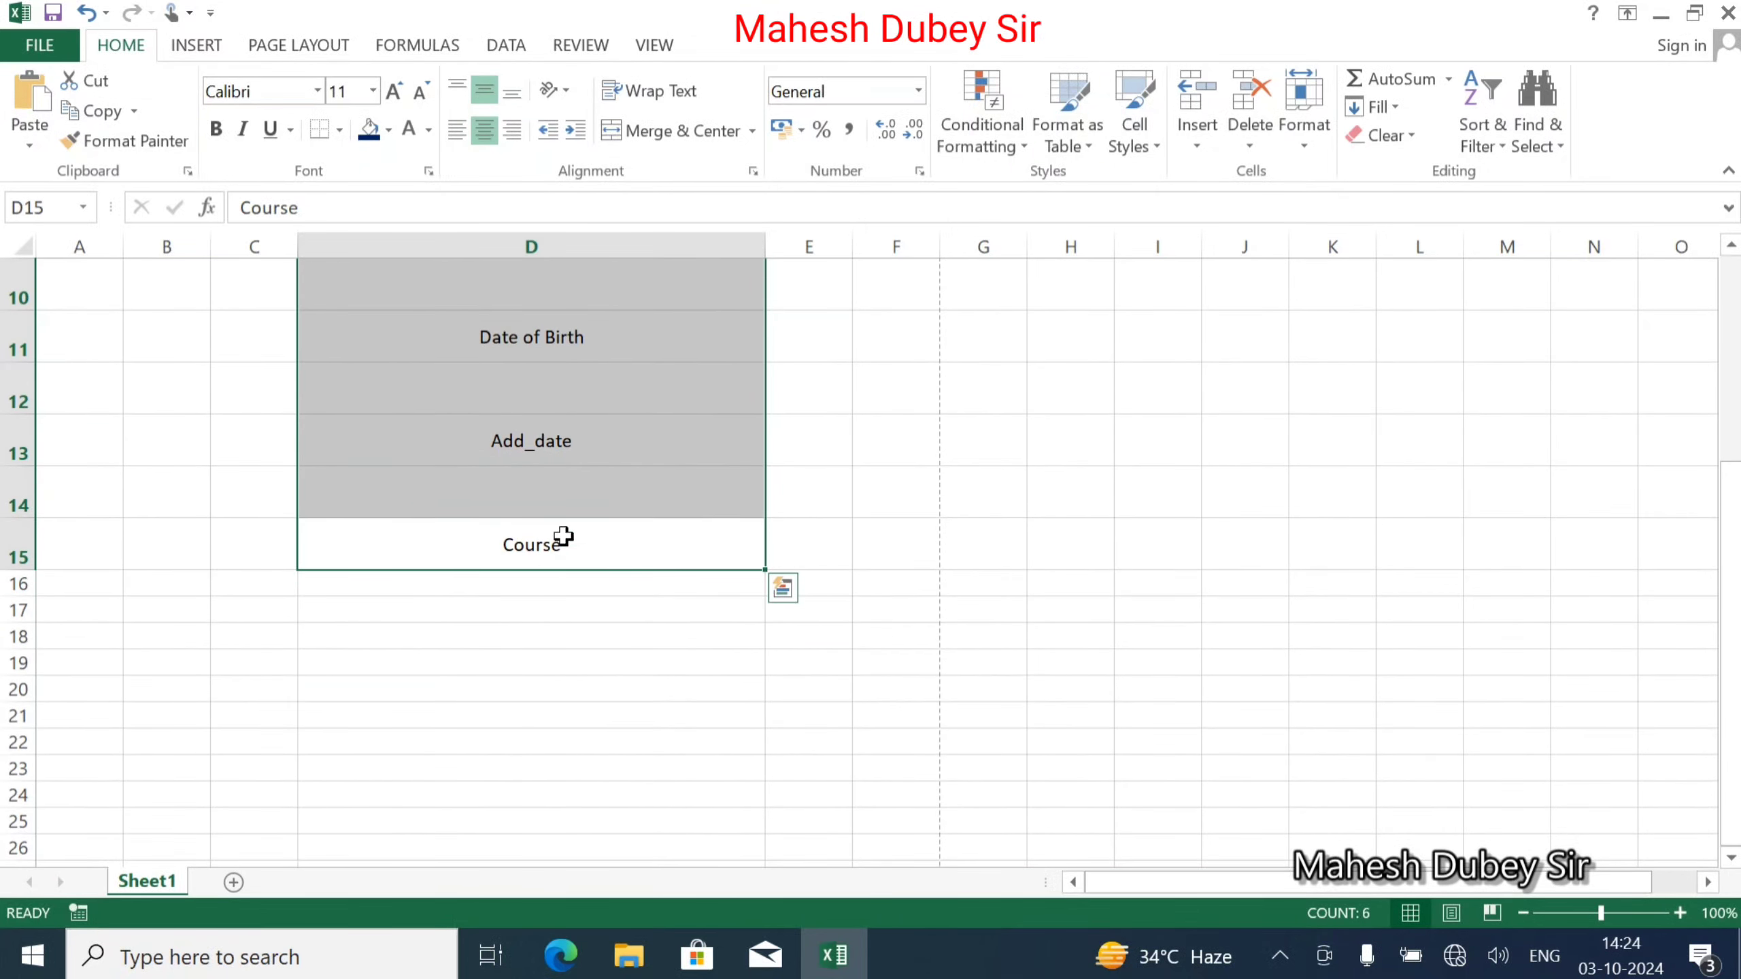
click(456, 129)
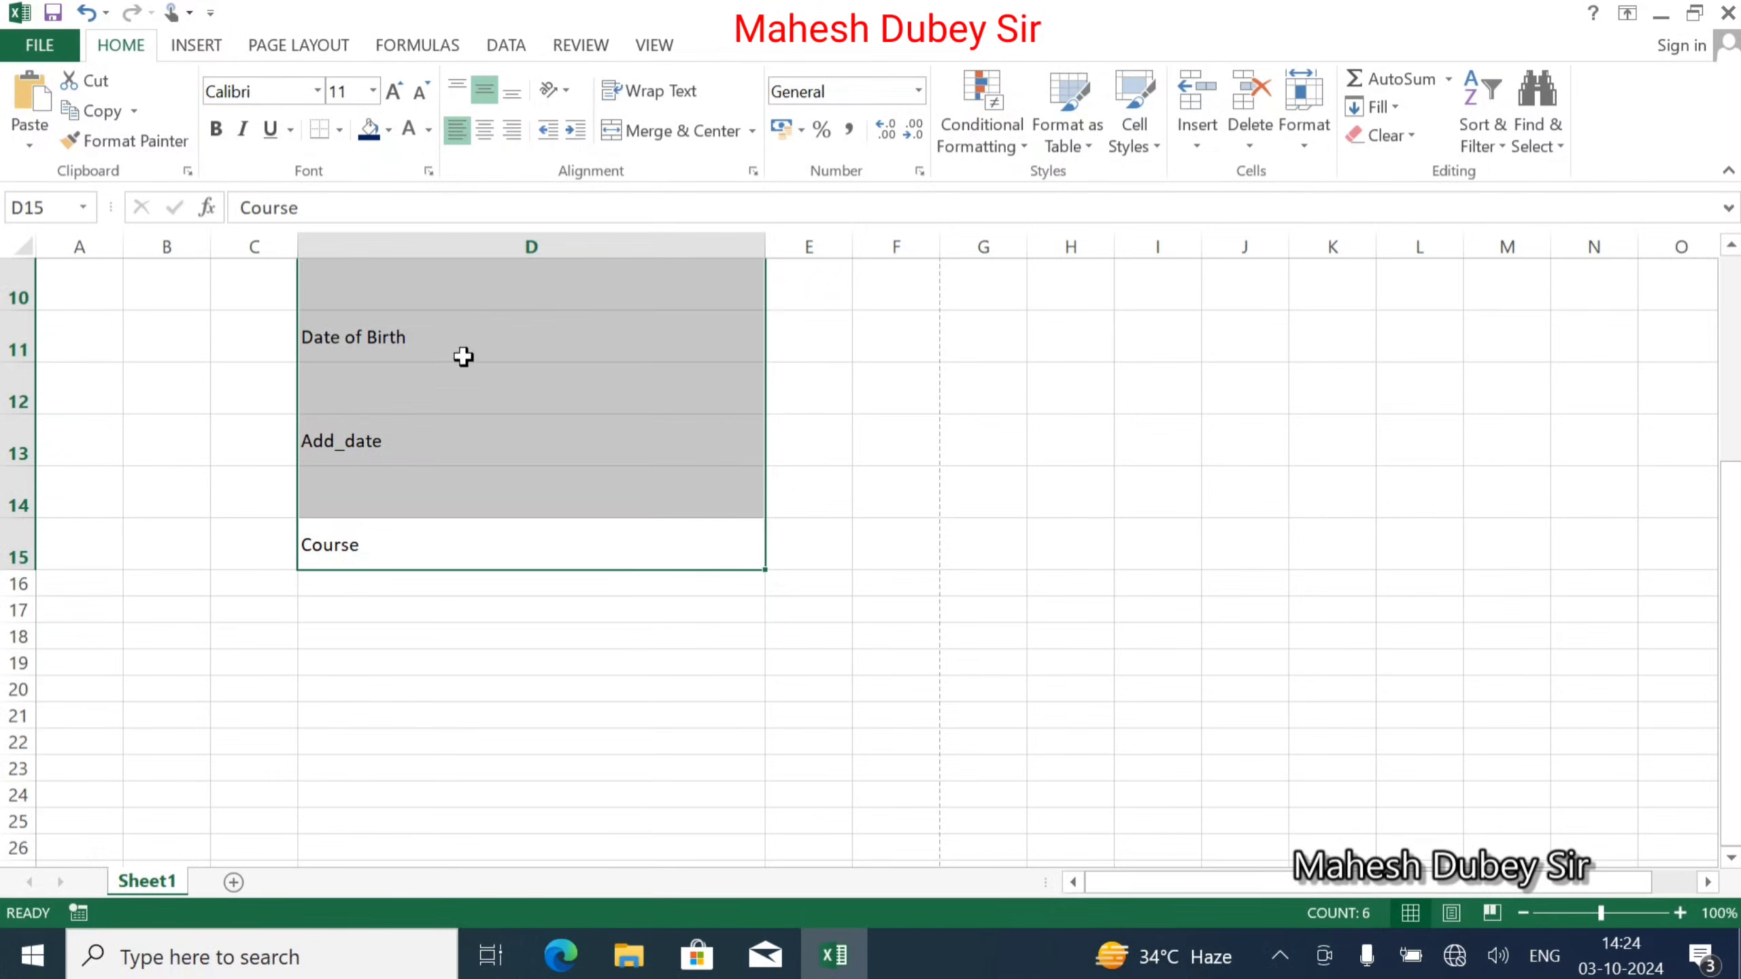
scroll(451, 431, up, 1)
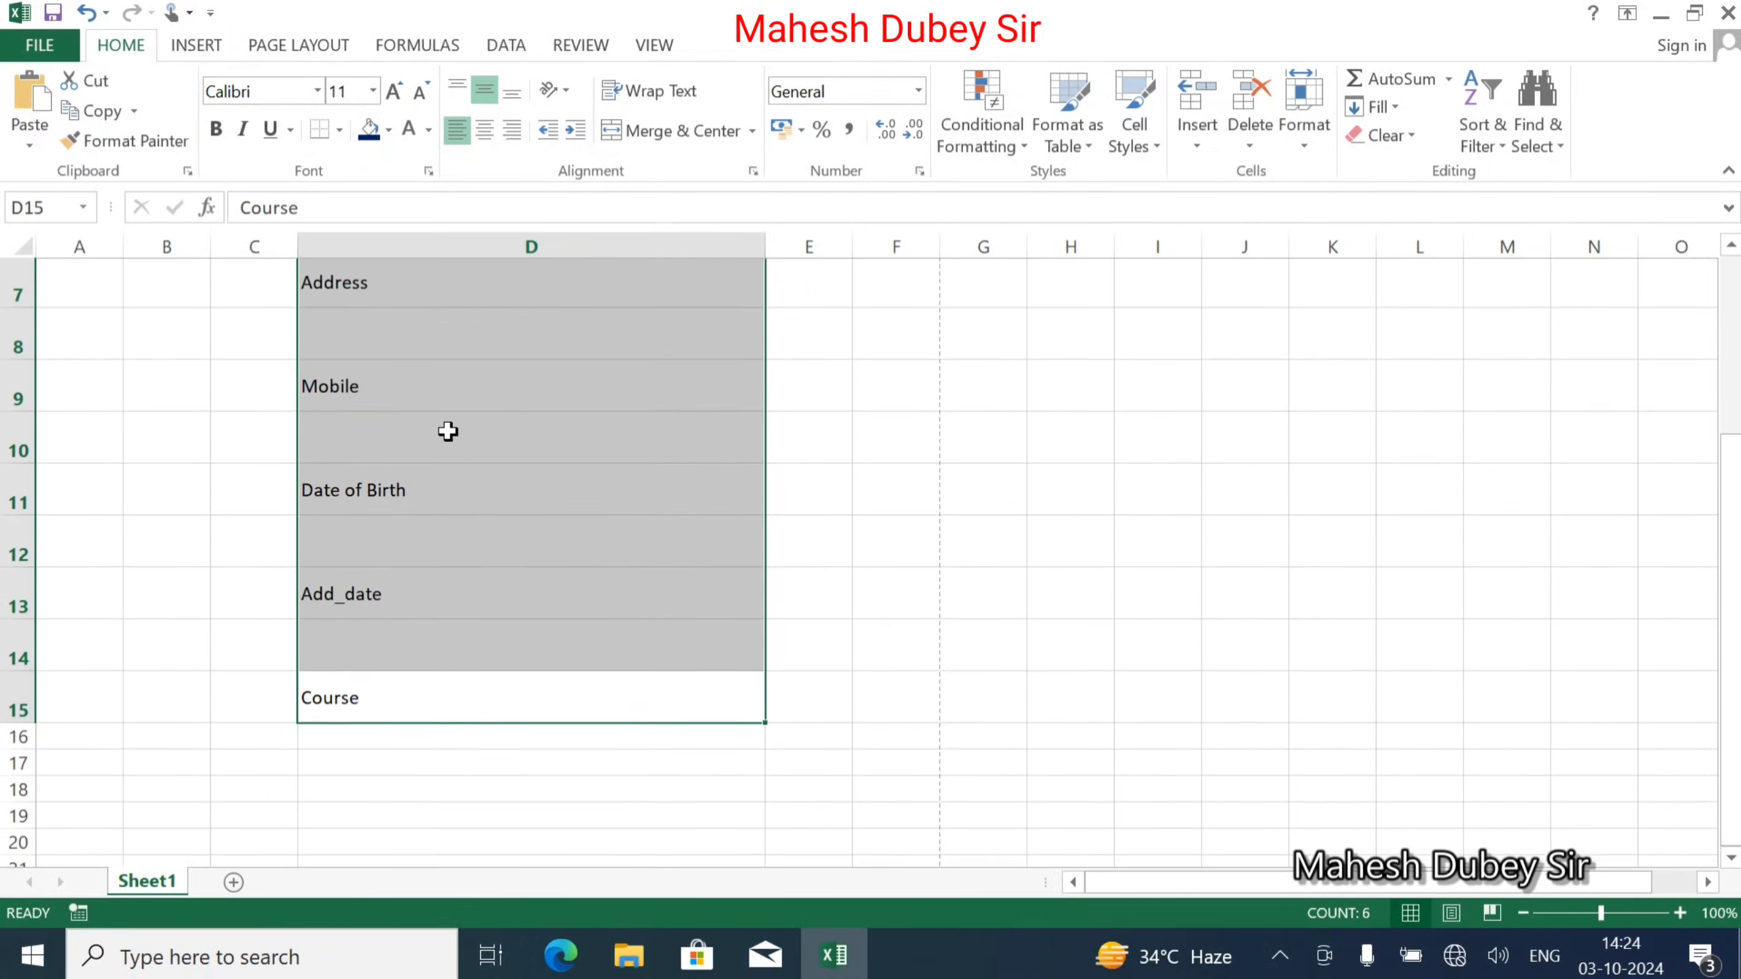
click(488, 90)
click(489, 90)
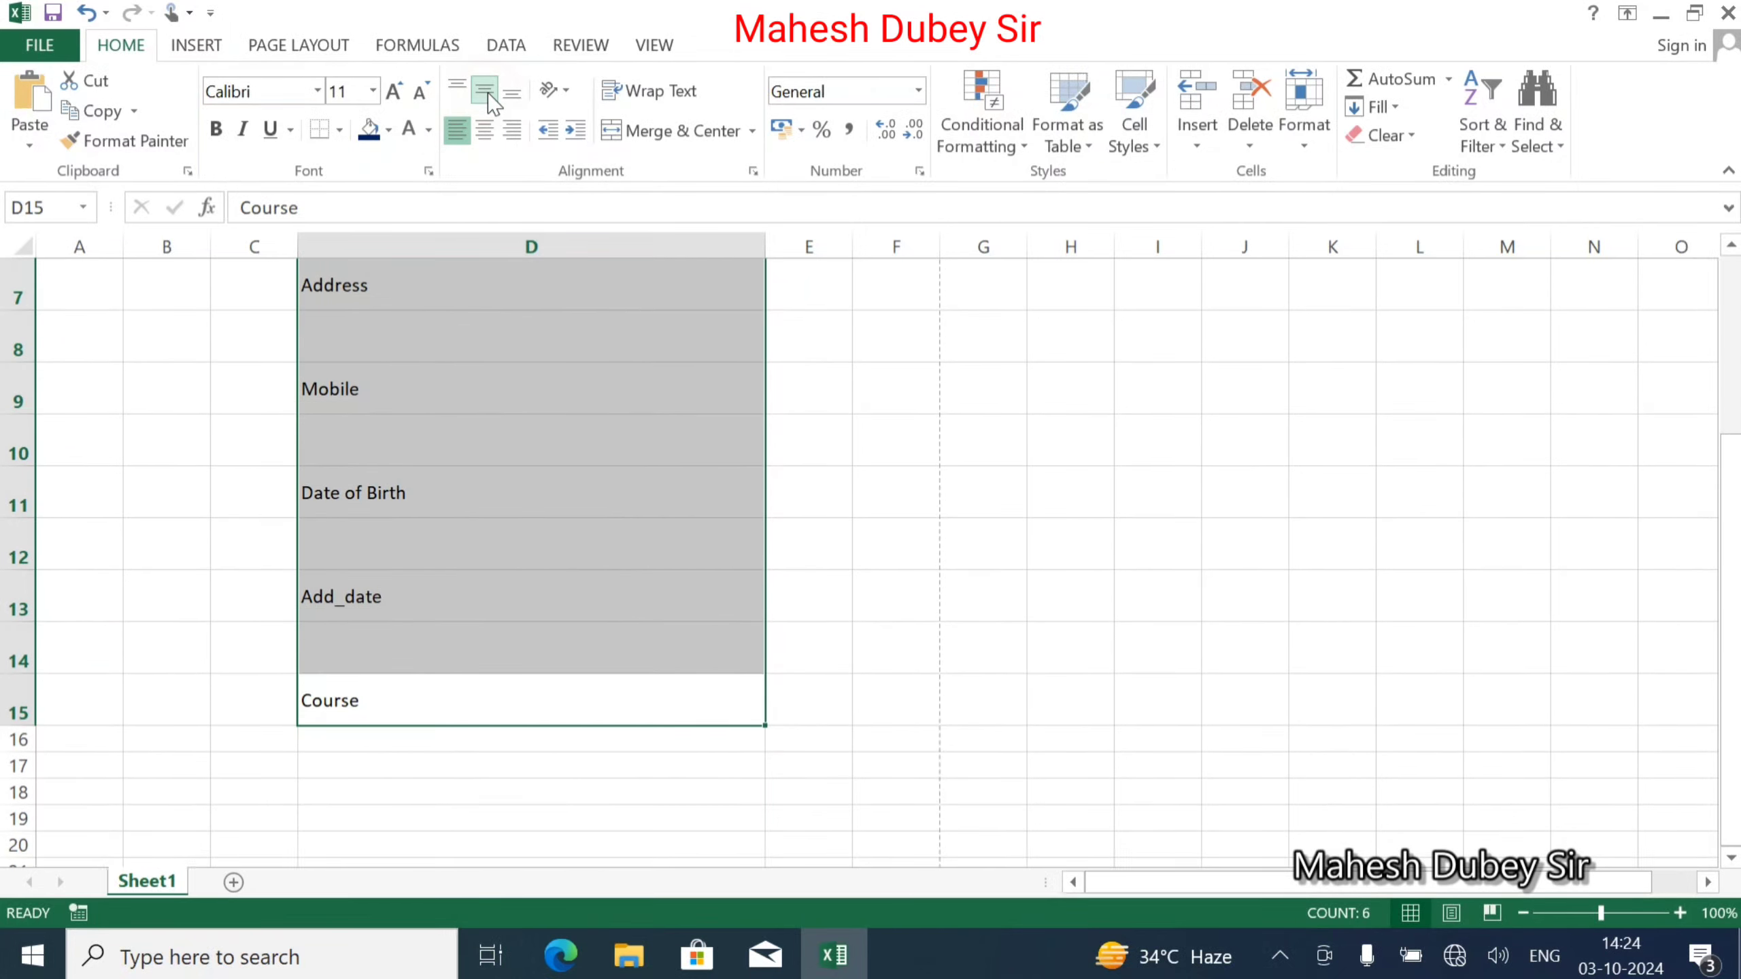
scroll(415, 440, up, 1)
click(416, 439)
Select the whole form from the title in D3 down to D15.
scroll(344, 359, up, 1)
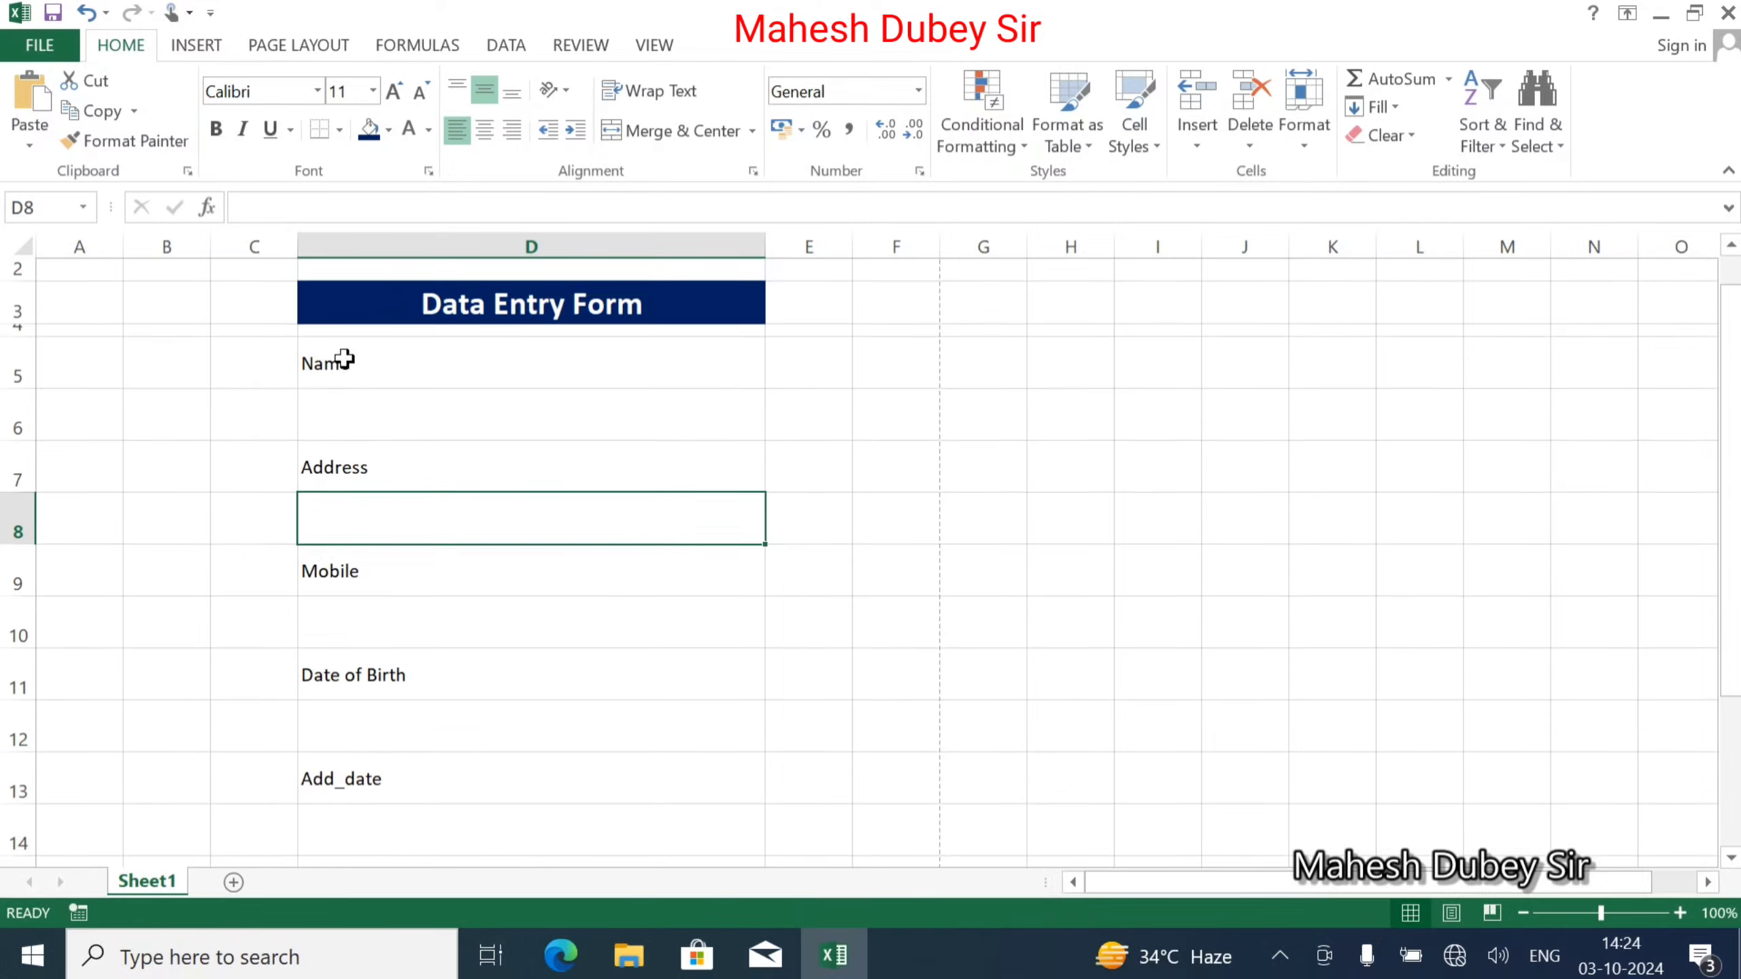
scroll(344, 359, up, 1)
click(355, 335)
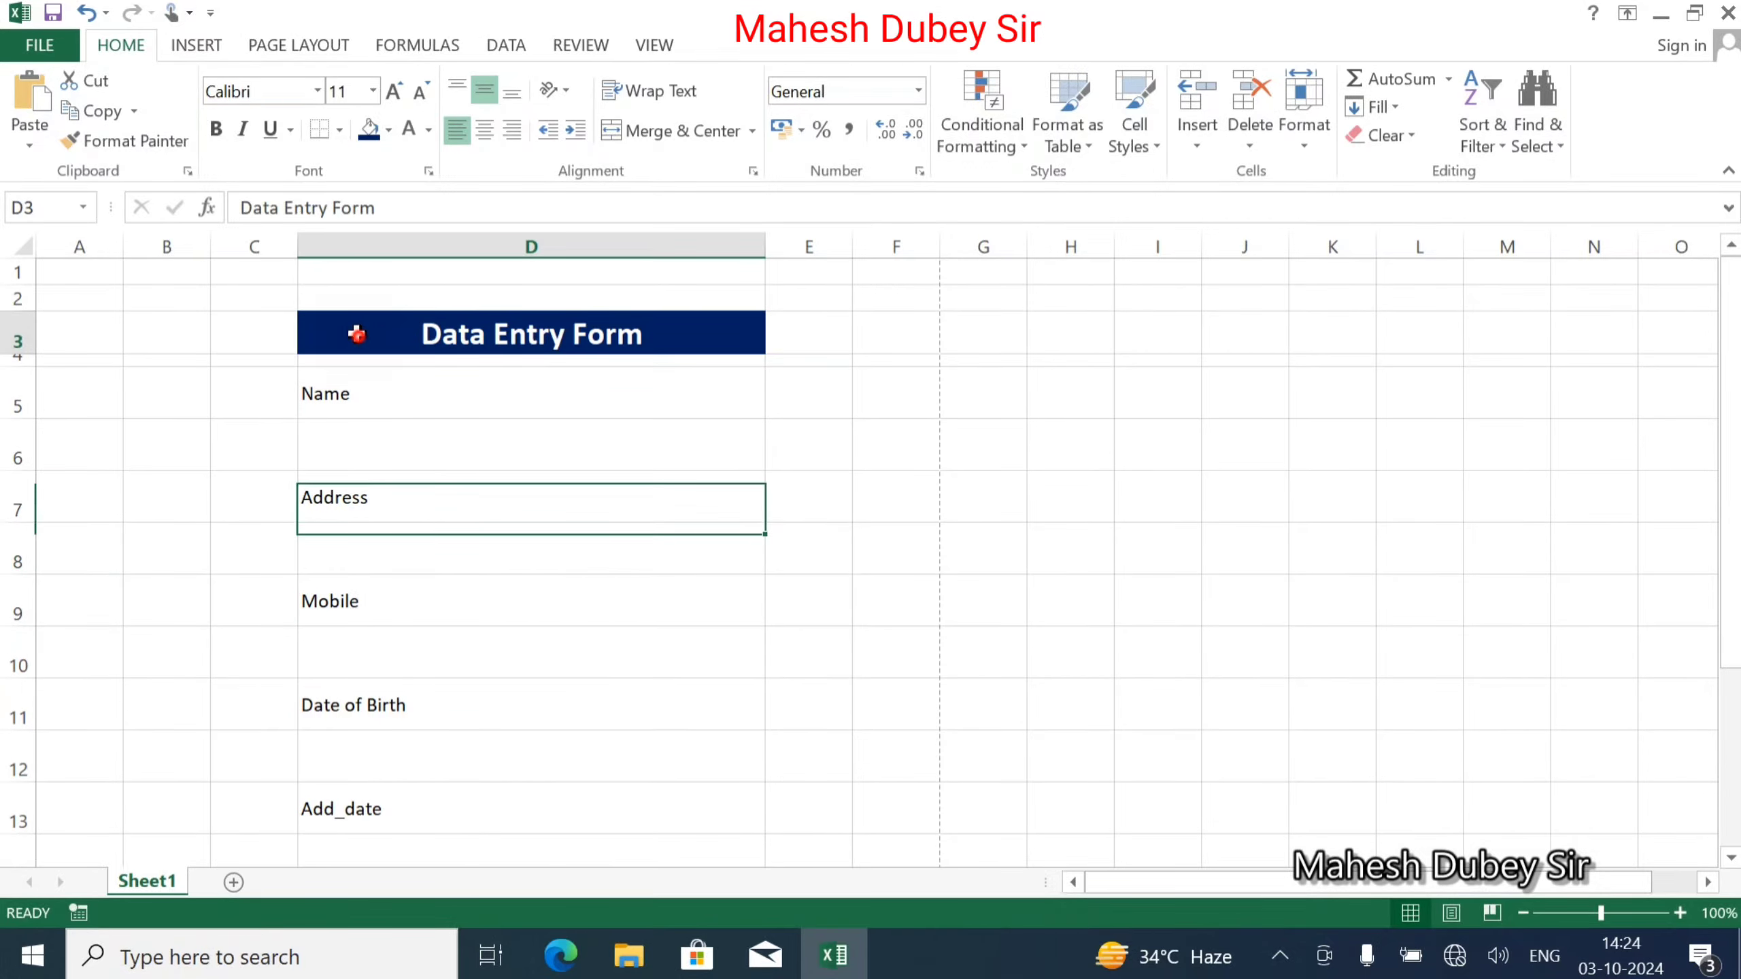
drag(355, 352, 393, 700)
Apply All Borders to D3:D15 and widen column D further.
click(340, 132)
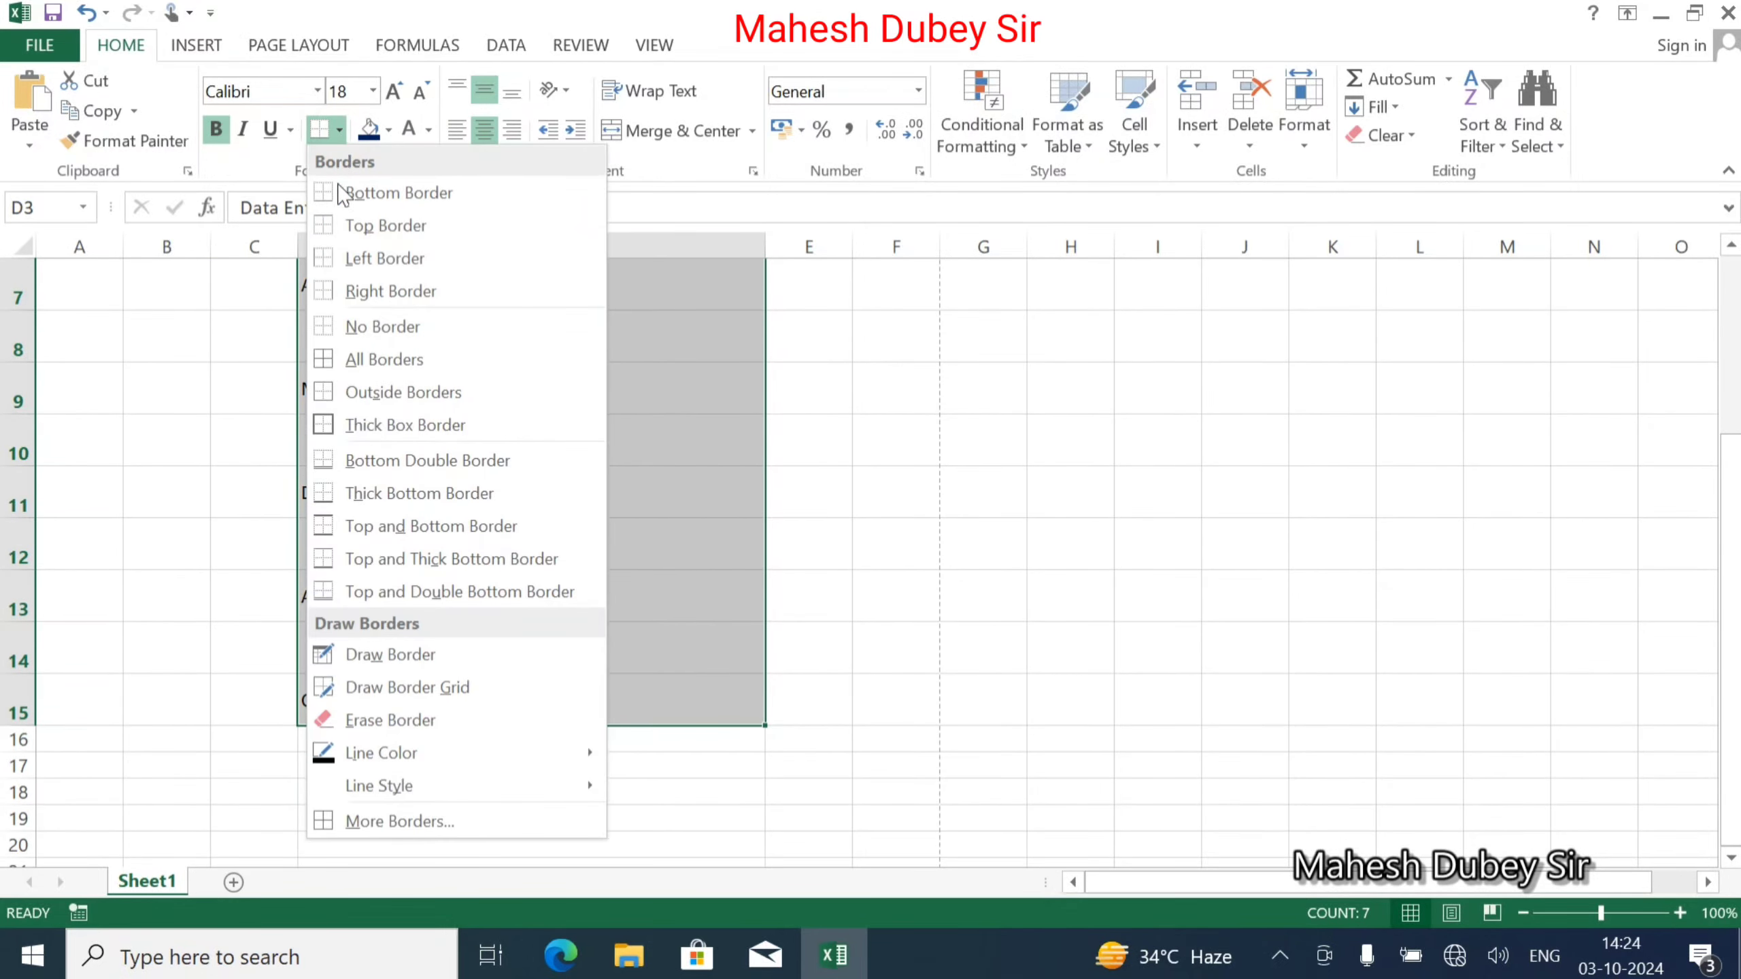
click(361, 357)
scroll(361, 353, up, 2)
click(490, 425)
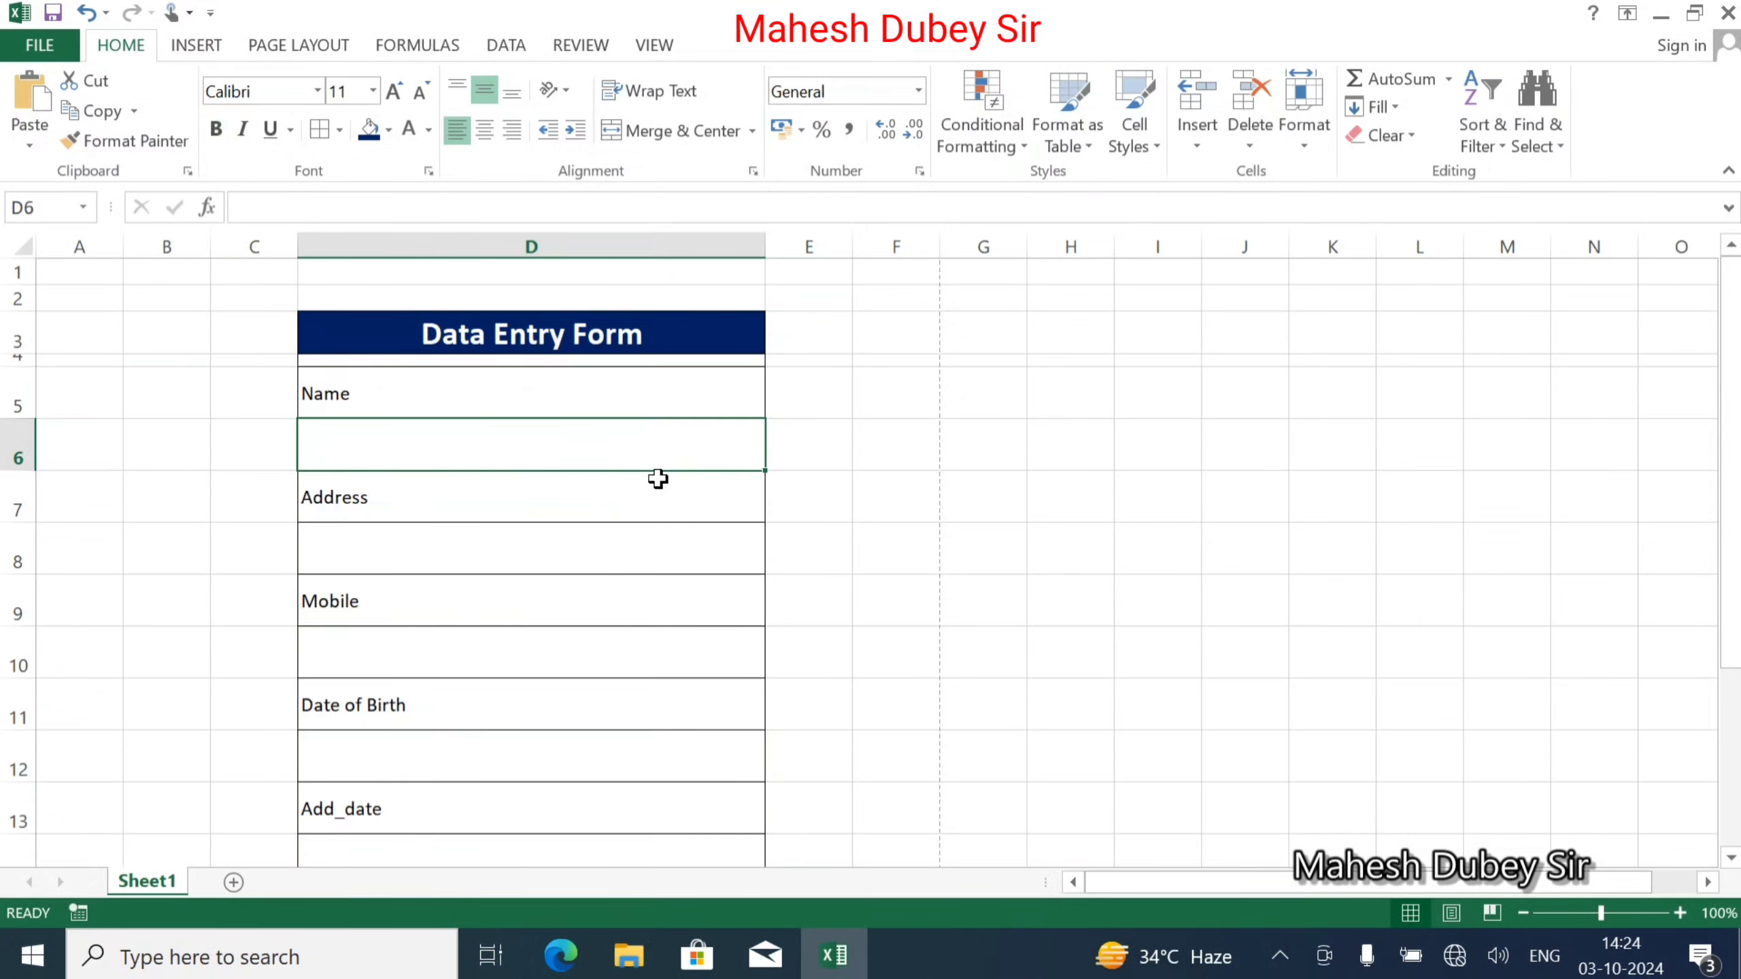
drag(772, 243, 841, 248)
click(738, 433)
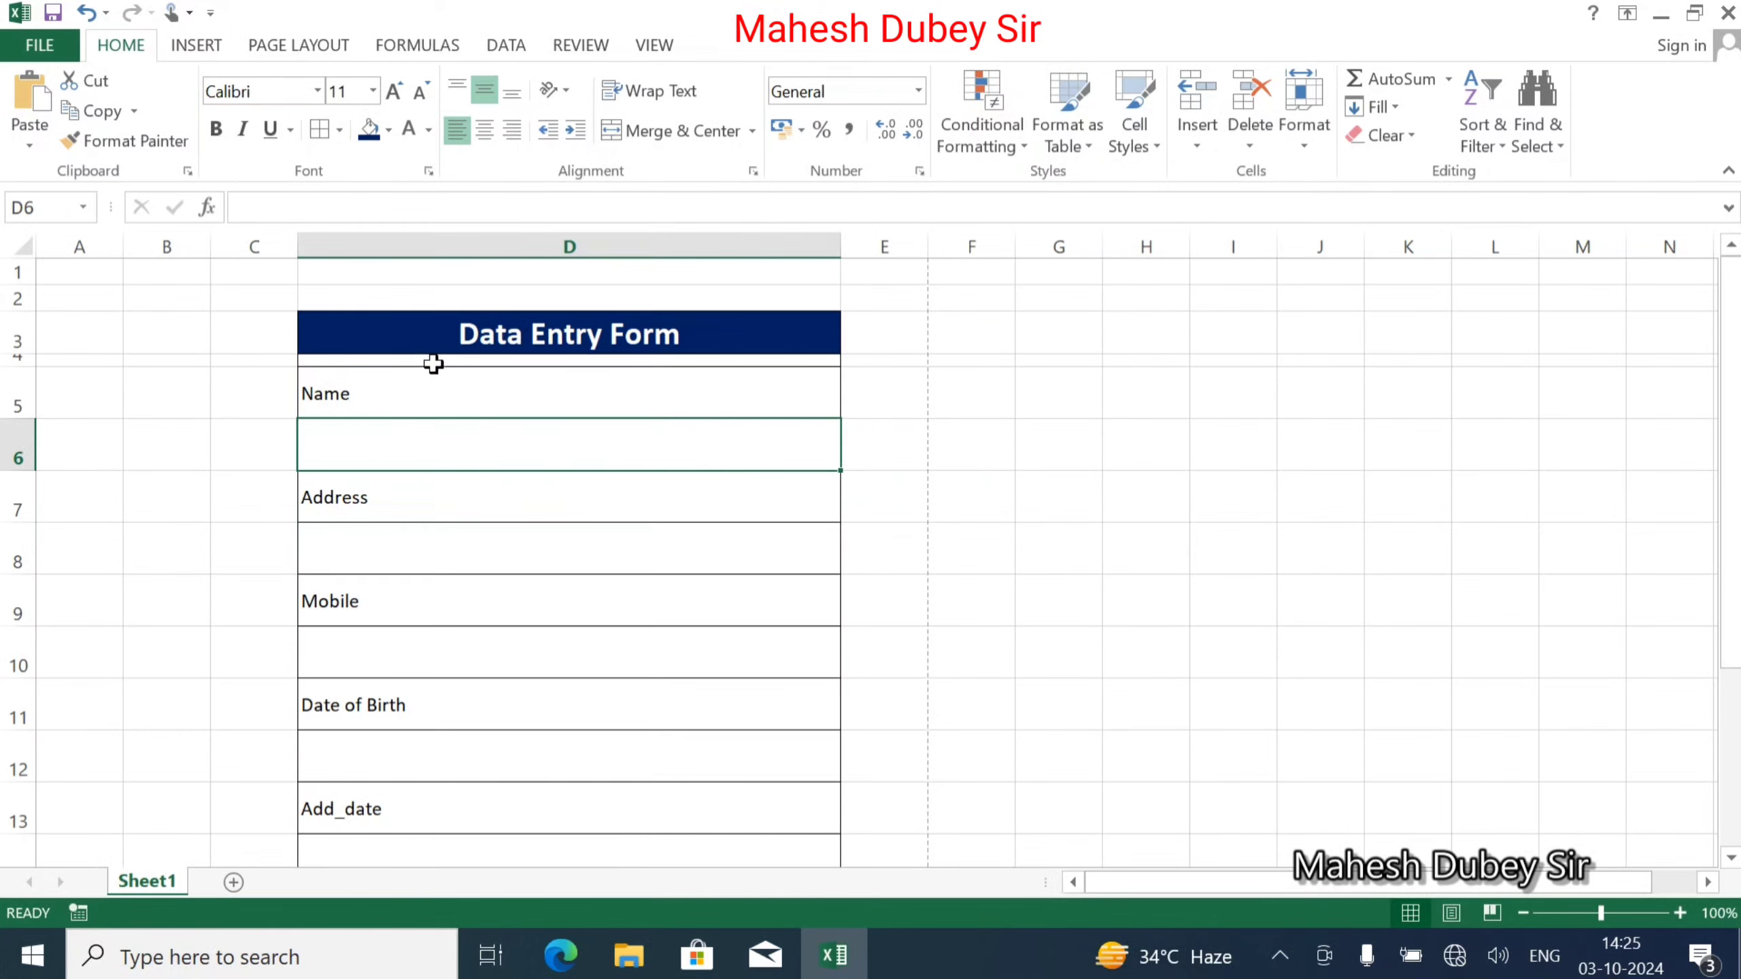
Draw a blue rectangle about 0.85 × 4.04 cm just below the Course row at D16.
click(251, 330)
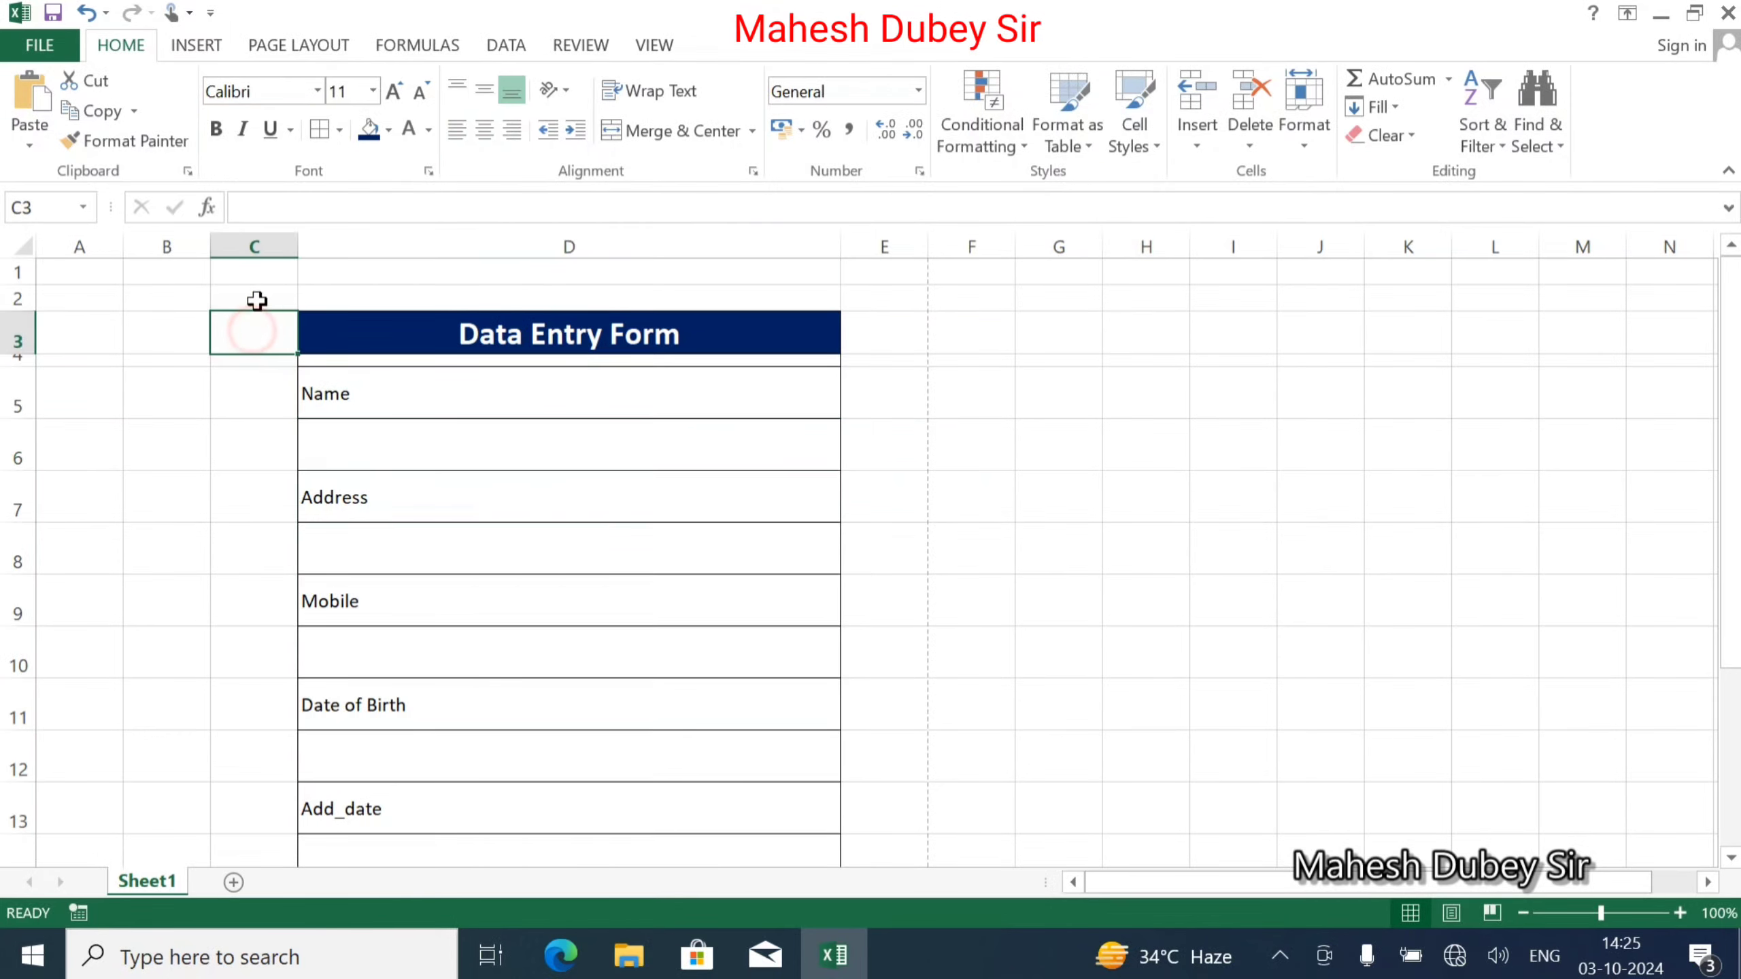
scroll(439, 439, down, 3)
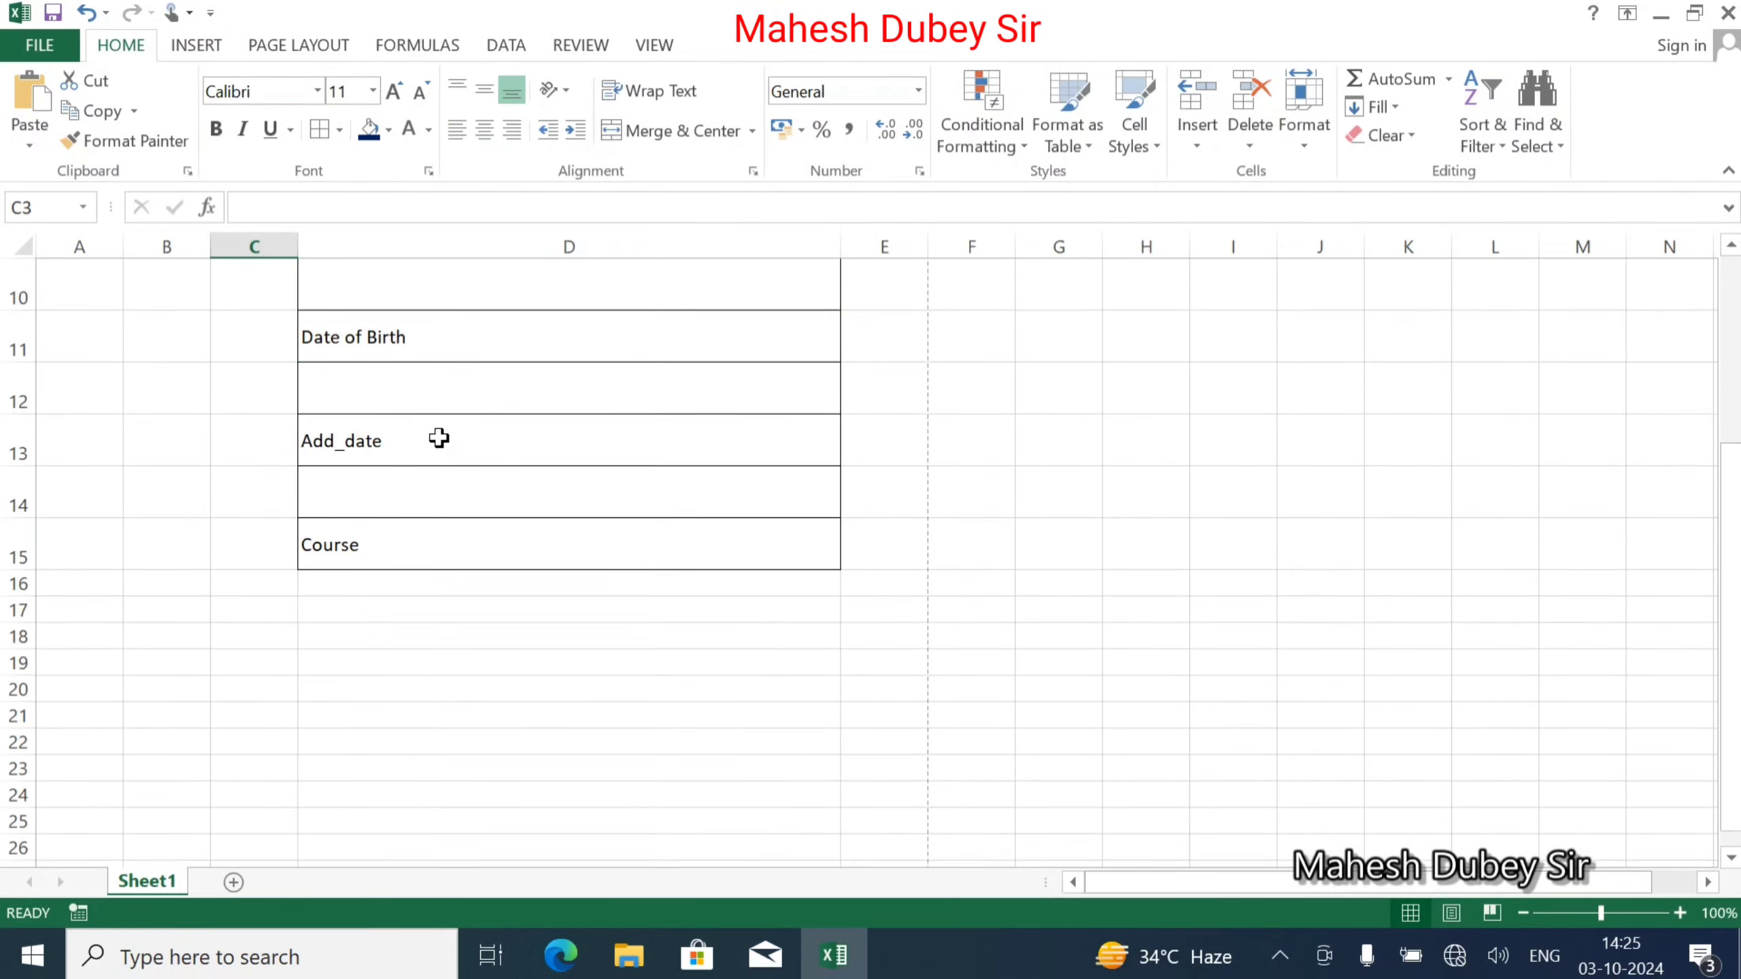
click(443, 591)
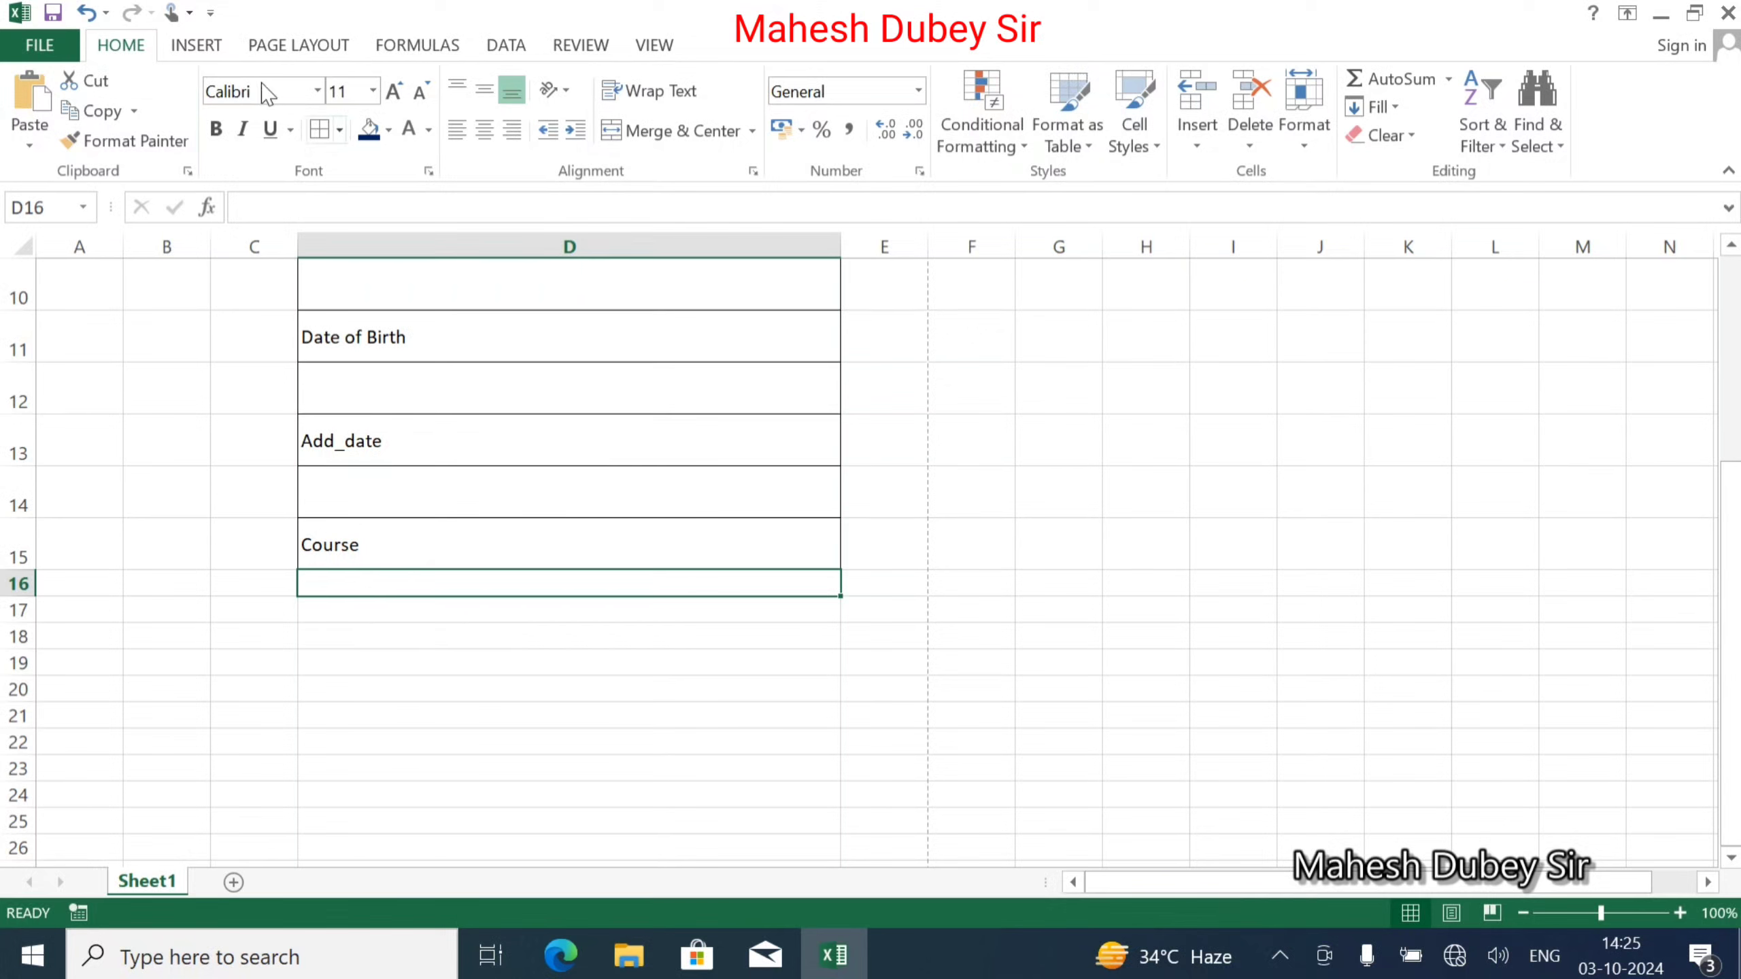
click(196, 46)
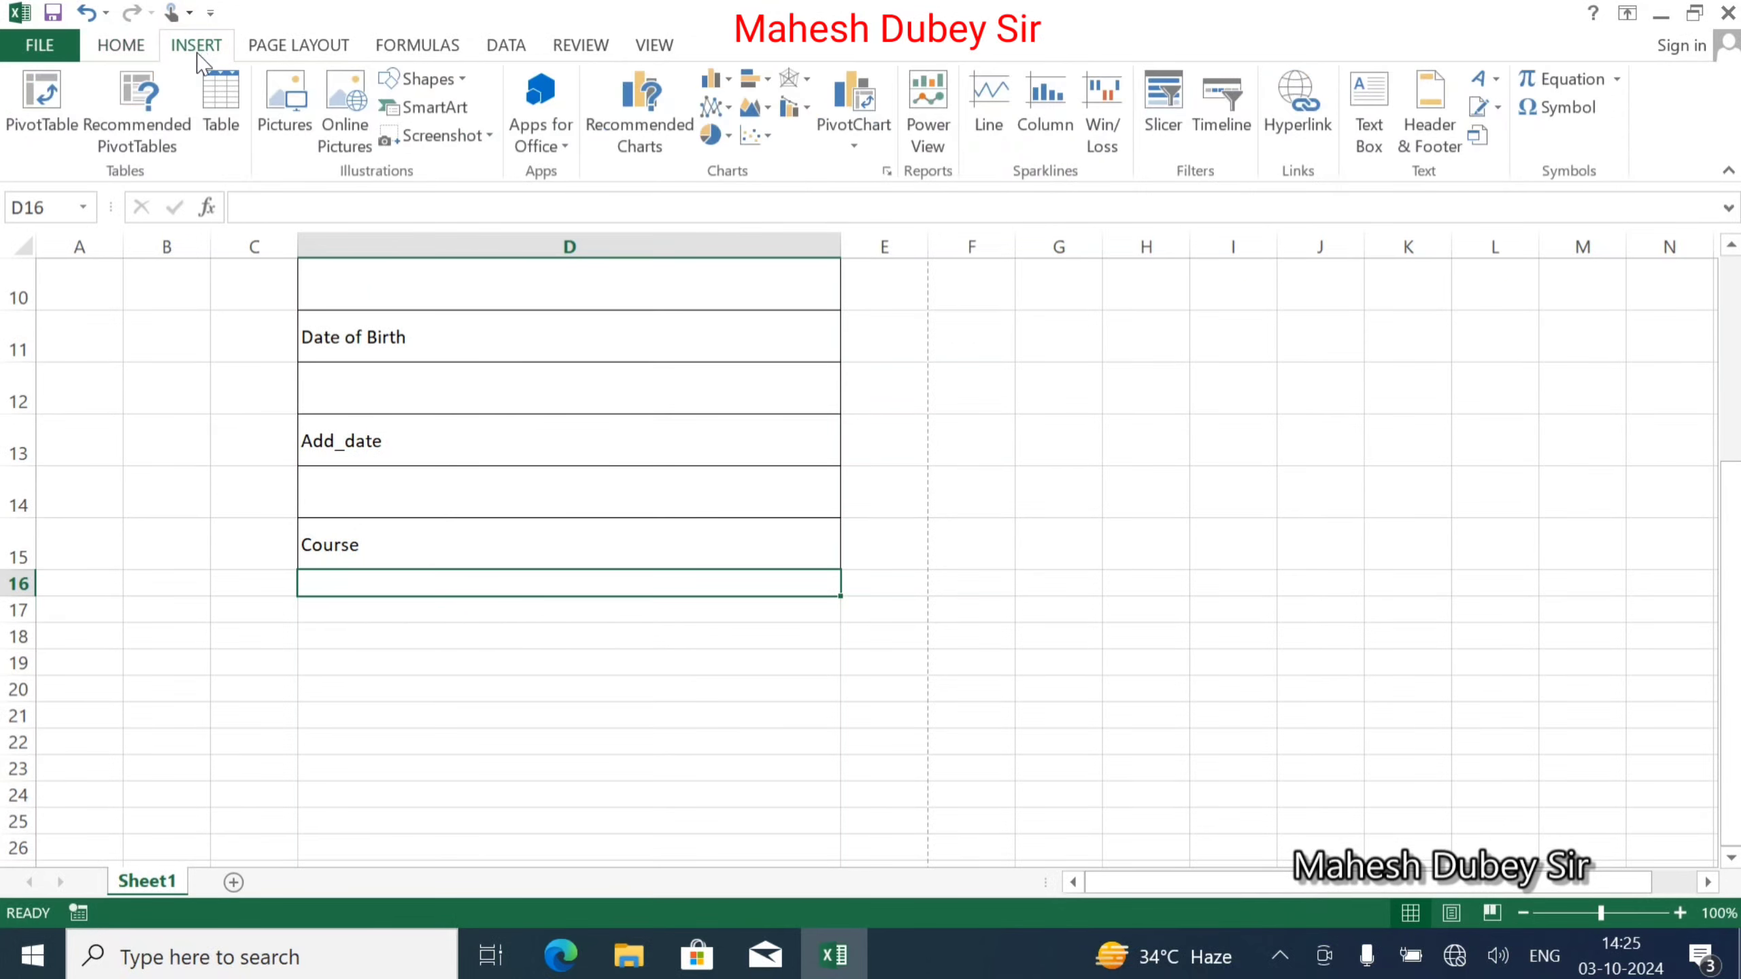
click(429, 79)
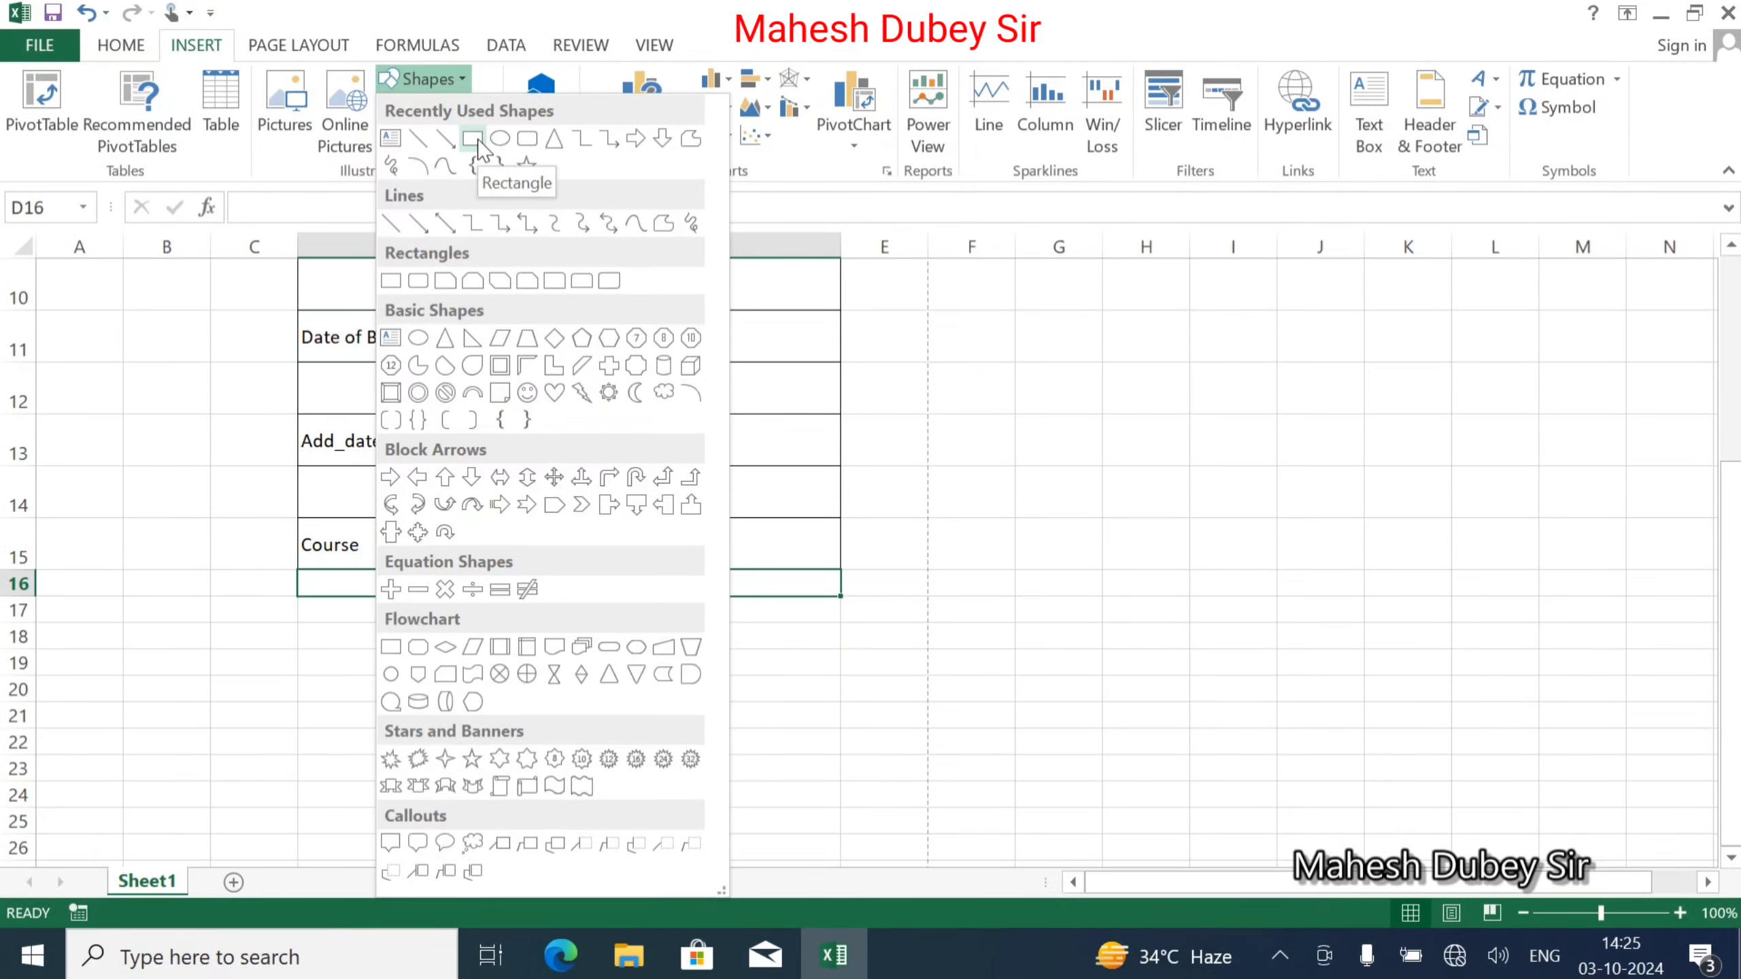
click(476, 140)
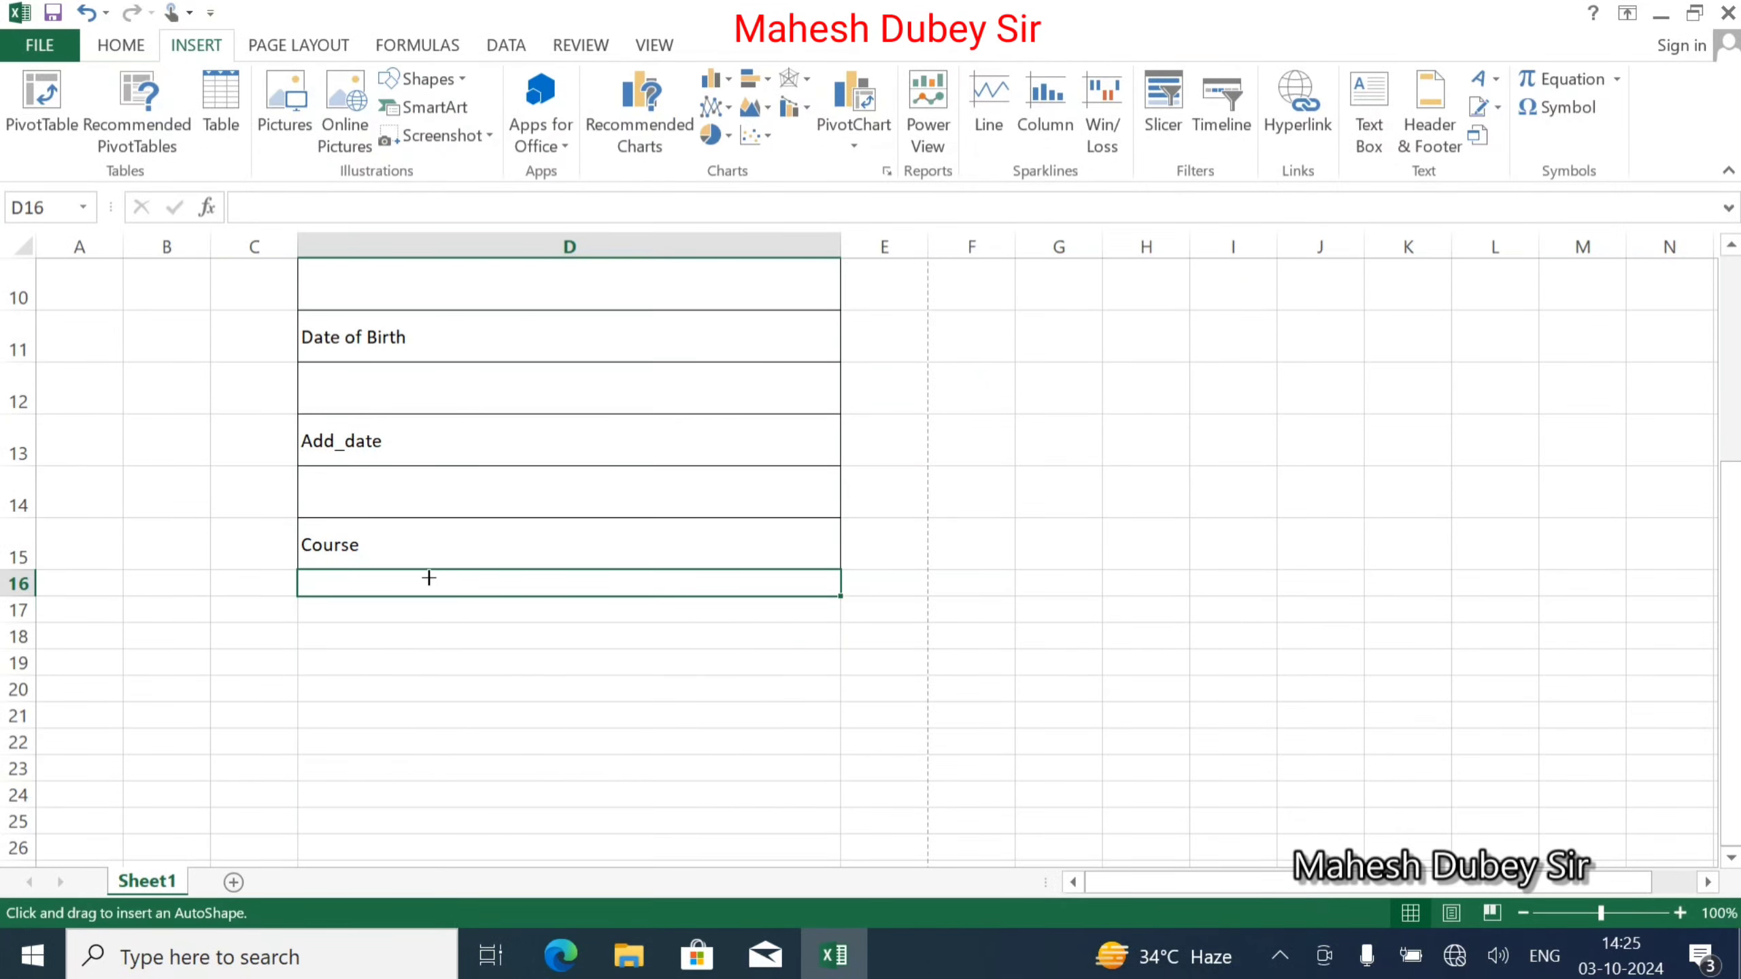
mouse_move(428, 578)
mouse_down()
mouse_move(482, 606)
mouse_move(641, 610)
mouse_move(626, 622)
mouse_move(652, 626)
mouse_move(840, 612)
mouse_move(567, 609)
mouse_up()
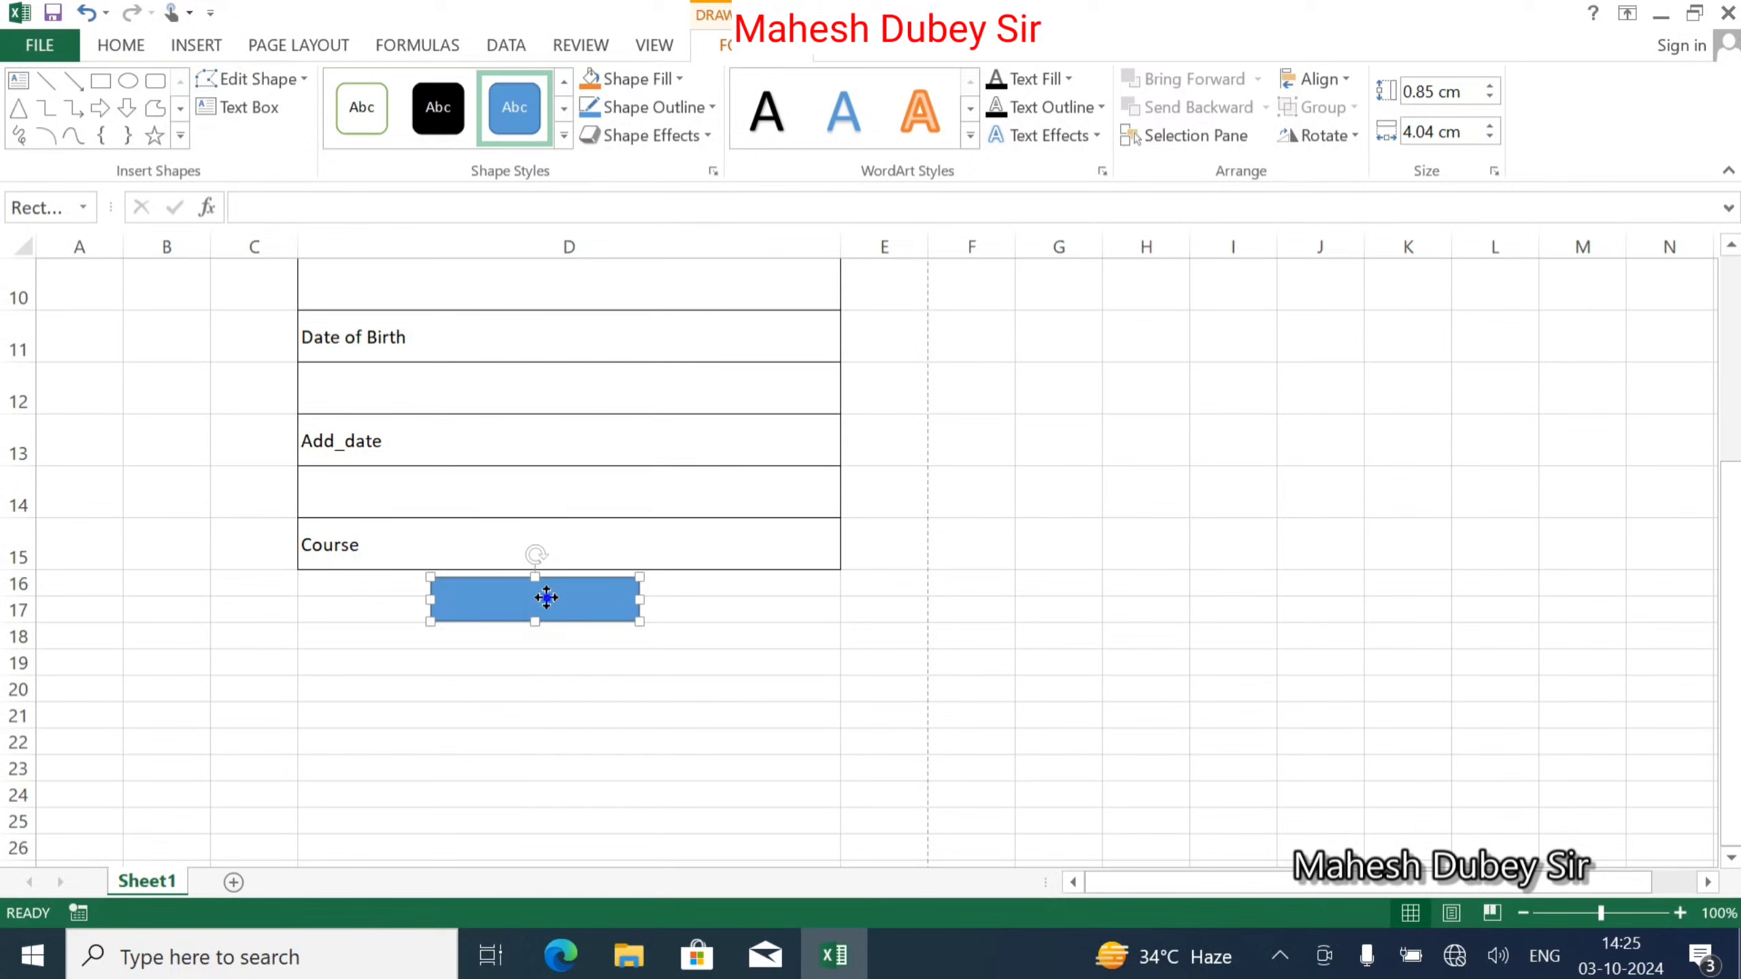
Type SUBMIT into the rectangle and centre it horizontally and vertically.
right_click(547, 598)
click(627, 277)
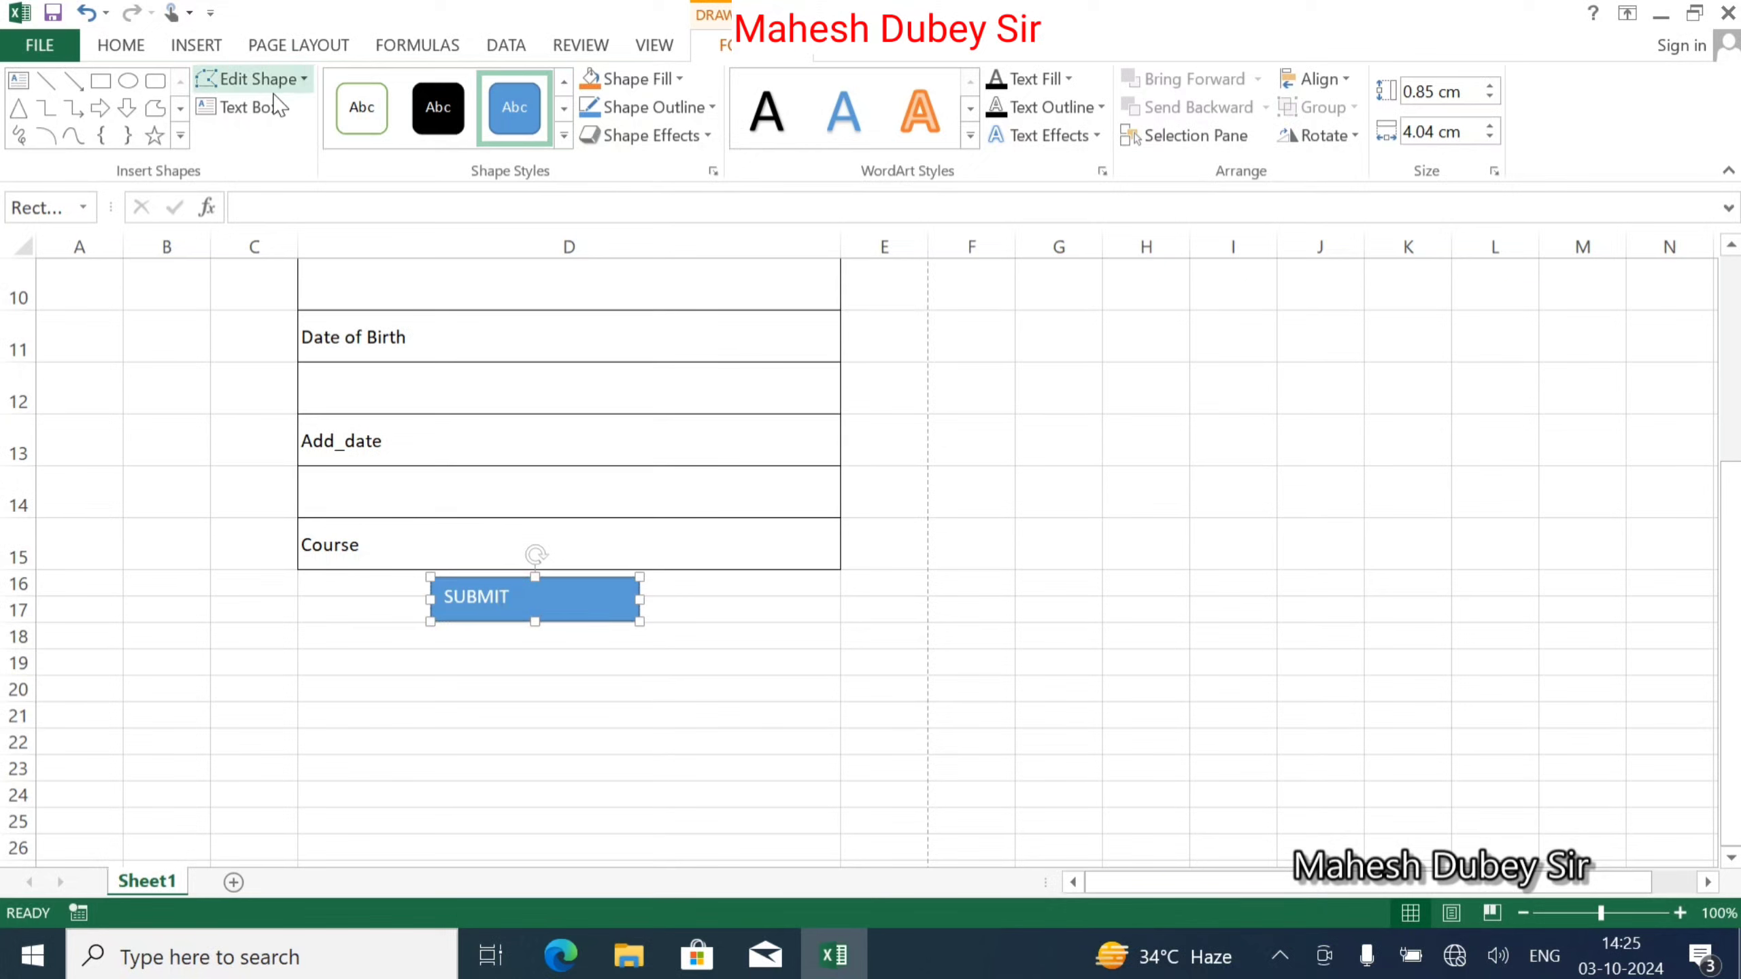
click(120, 45)
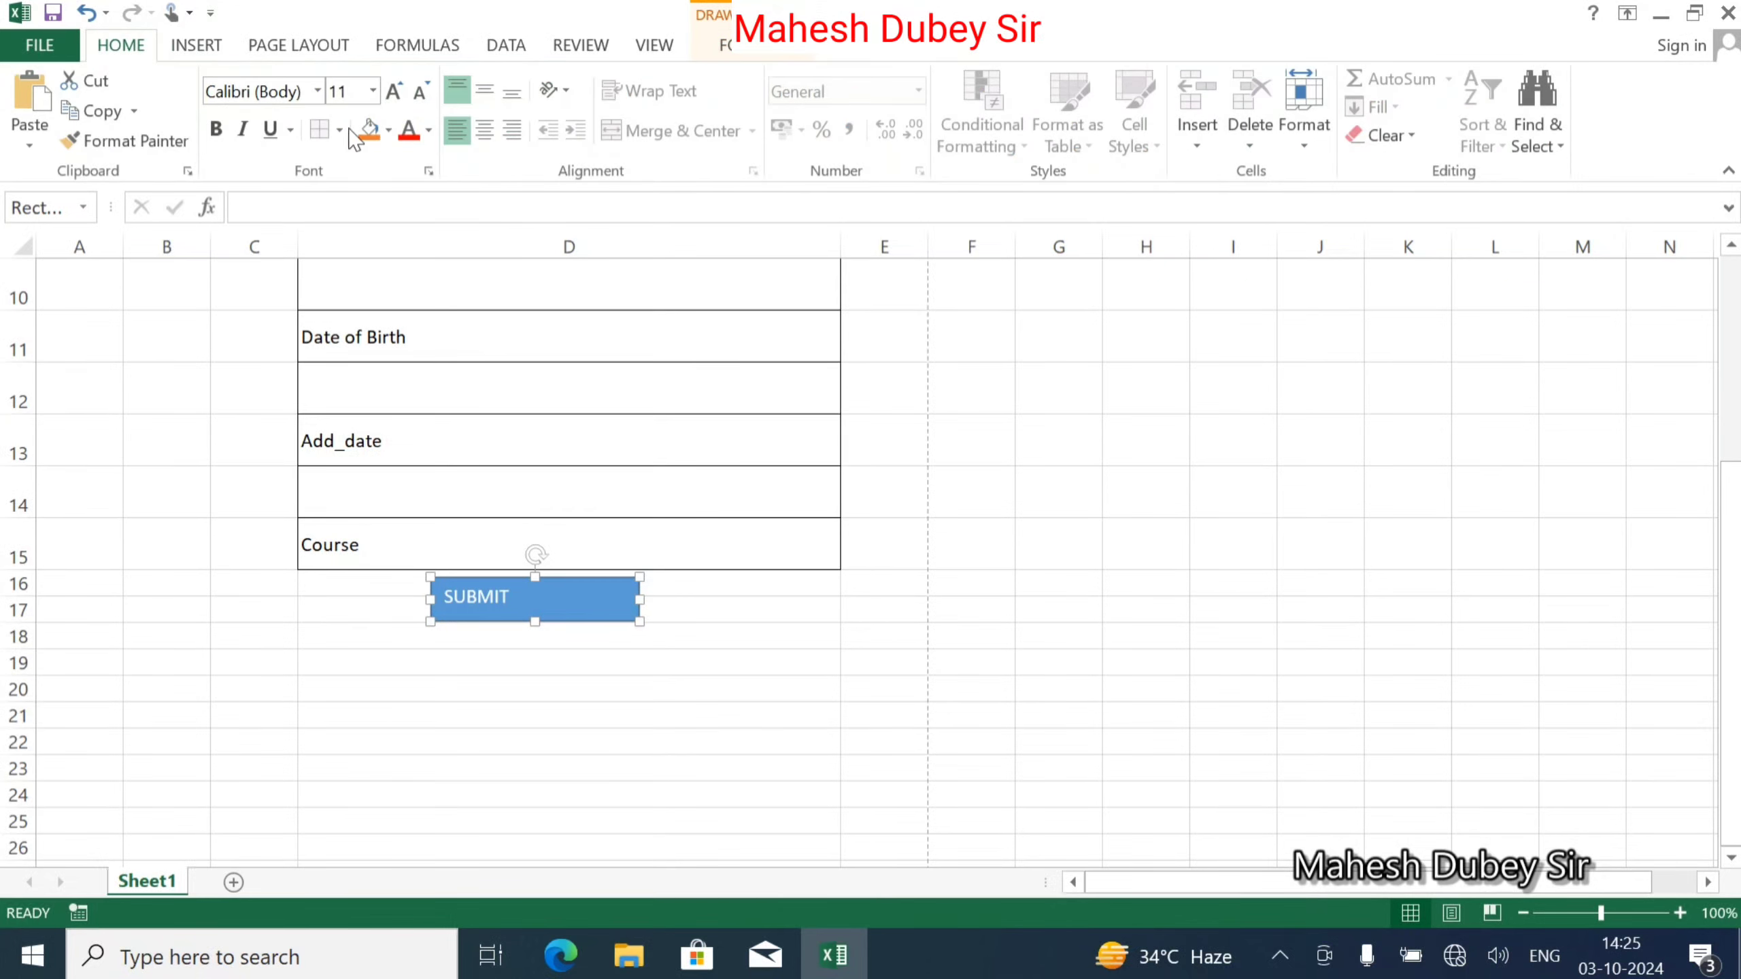
click(484, 130)
click(486, 93)
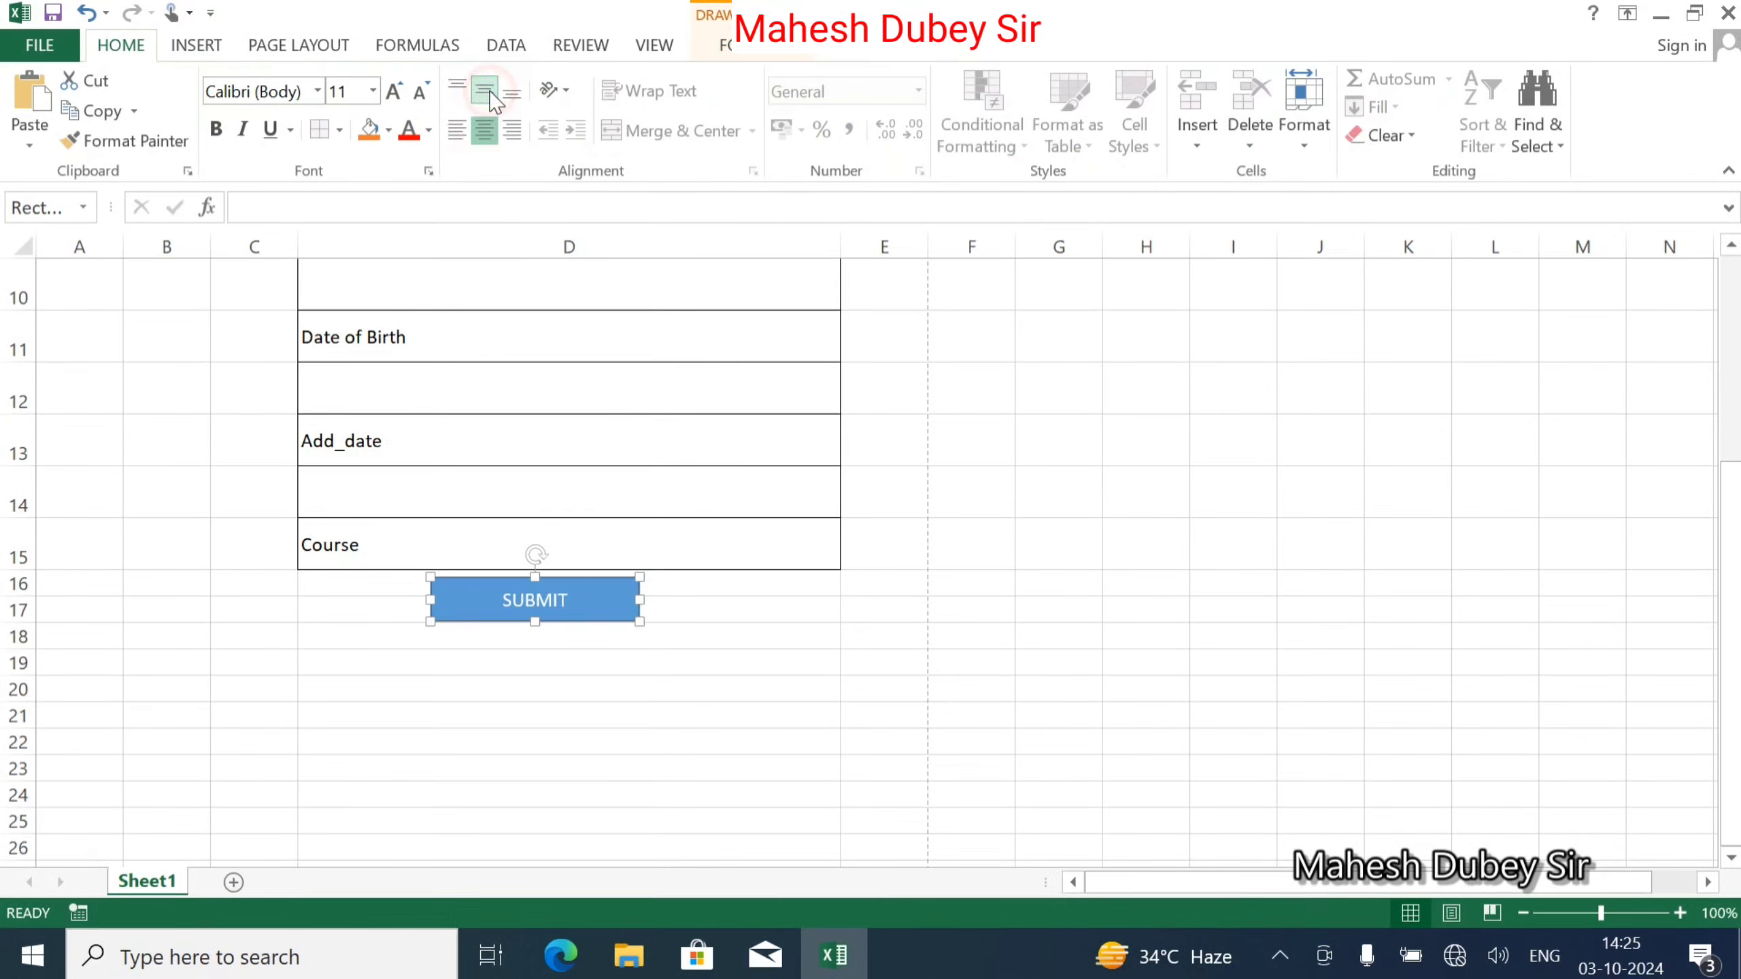
Make SUBMIT bold 28 pt and resize the shape to 0.97 × 4.16 cm.
click(398, 95)
click(394, 91)
click(394, 91)
click(395, 91)
click(394, 91)
click(394, 91)
click(394, 91)
click(394, 91)
click(394, 91)
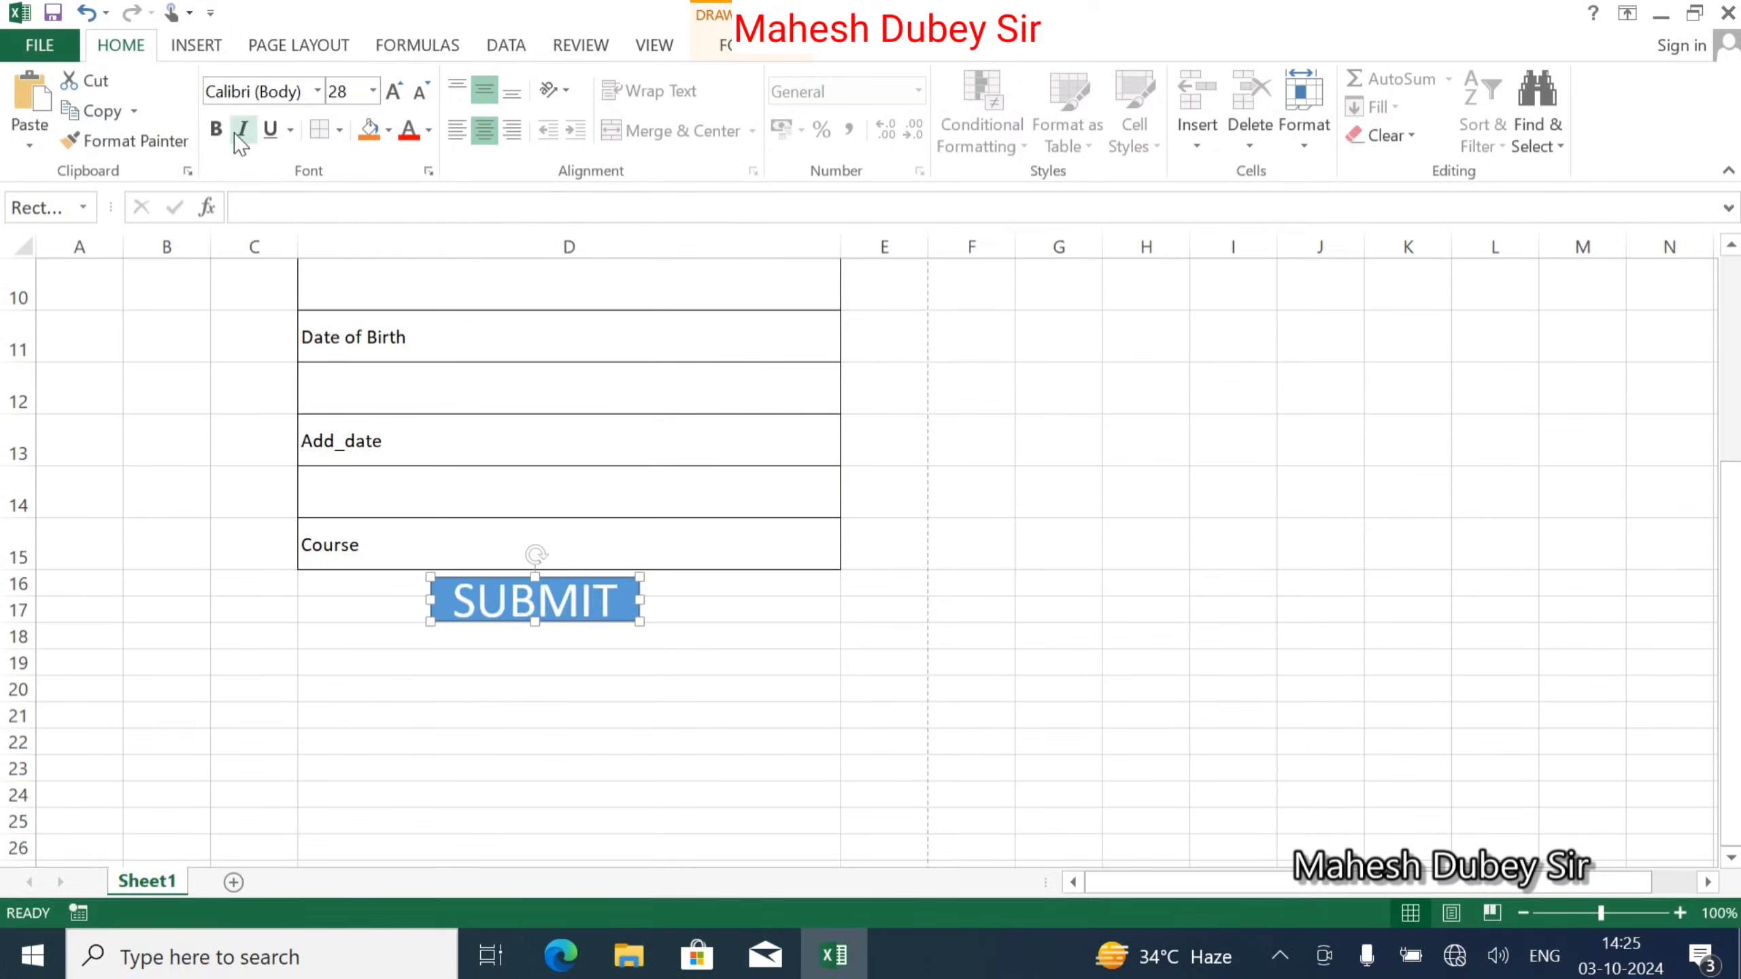
click(216, 129)
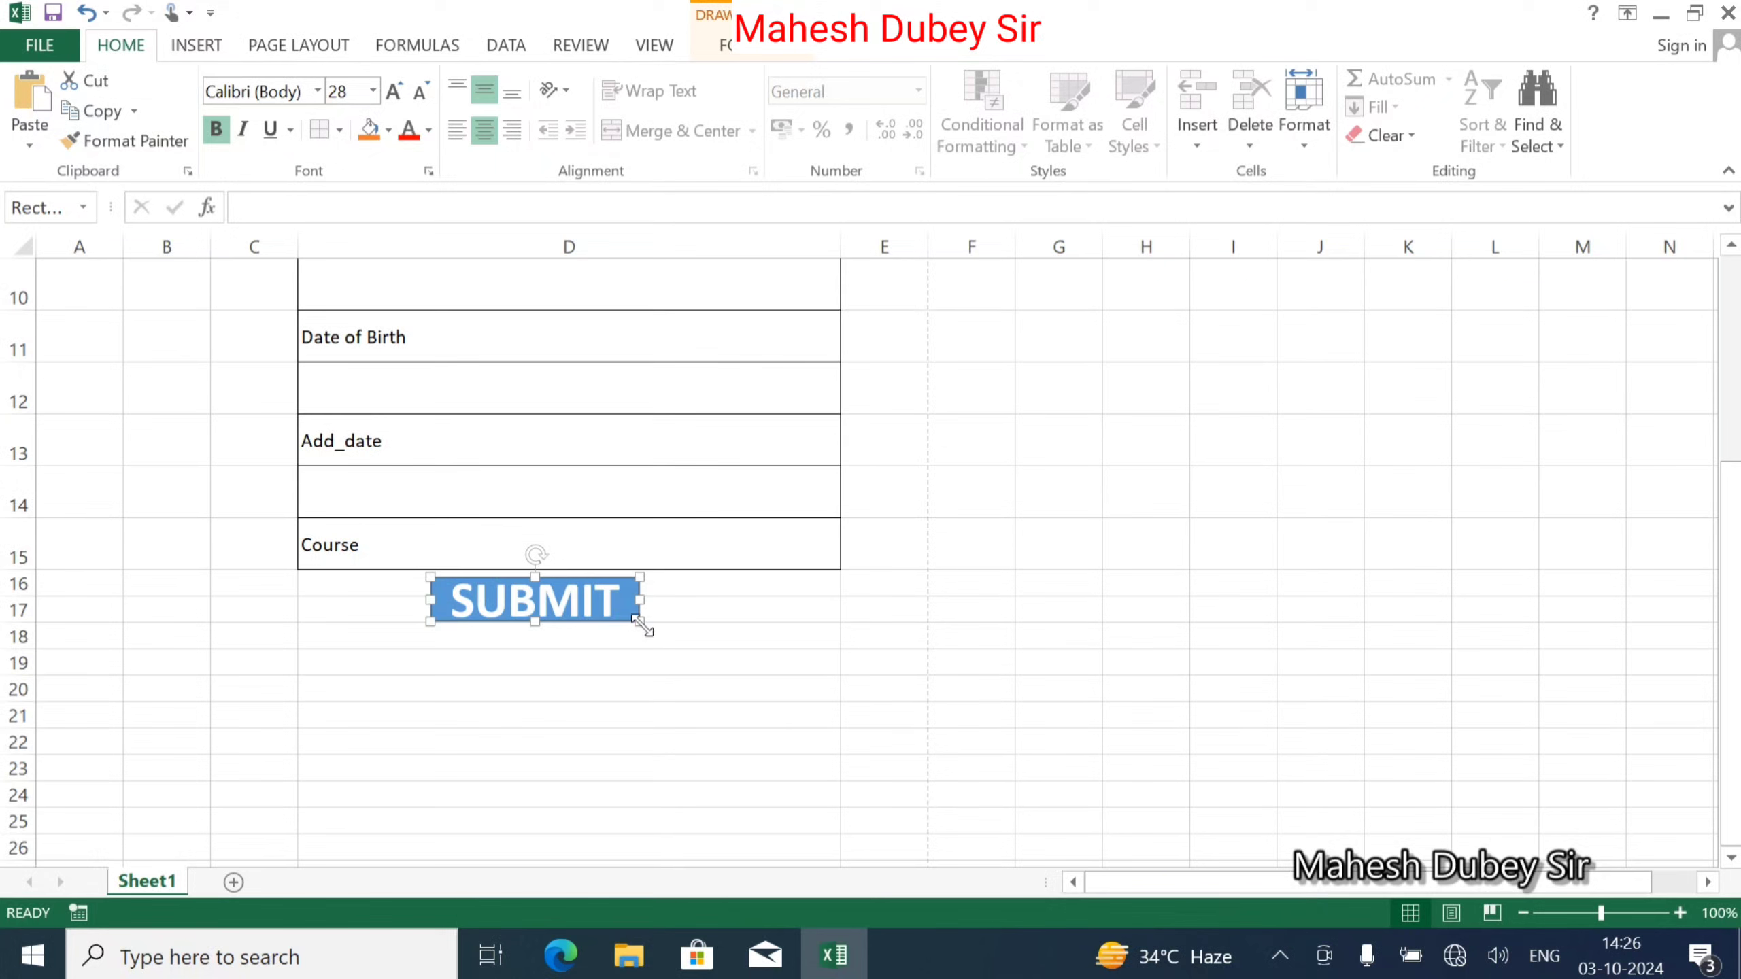
drag(642, 625, 645, 628)
Apply the first bevel preset to the SUBMIT shape.
click(752, 54)
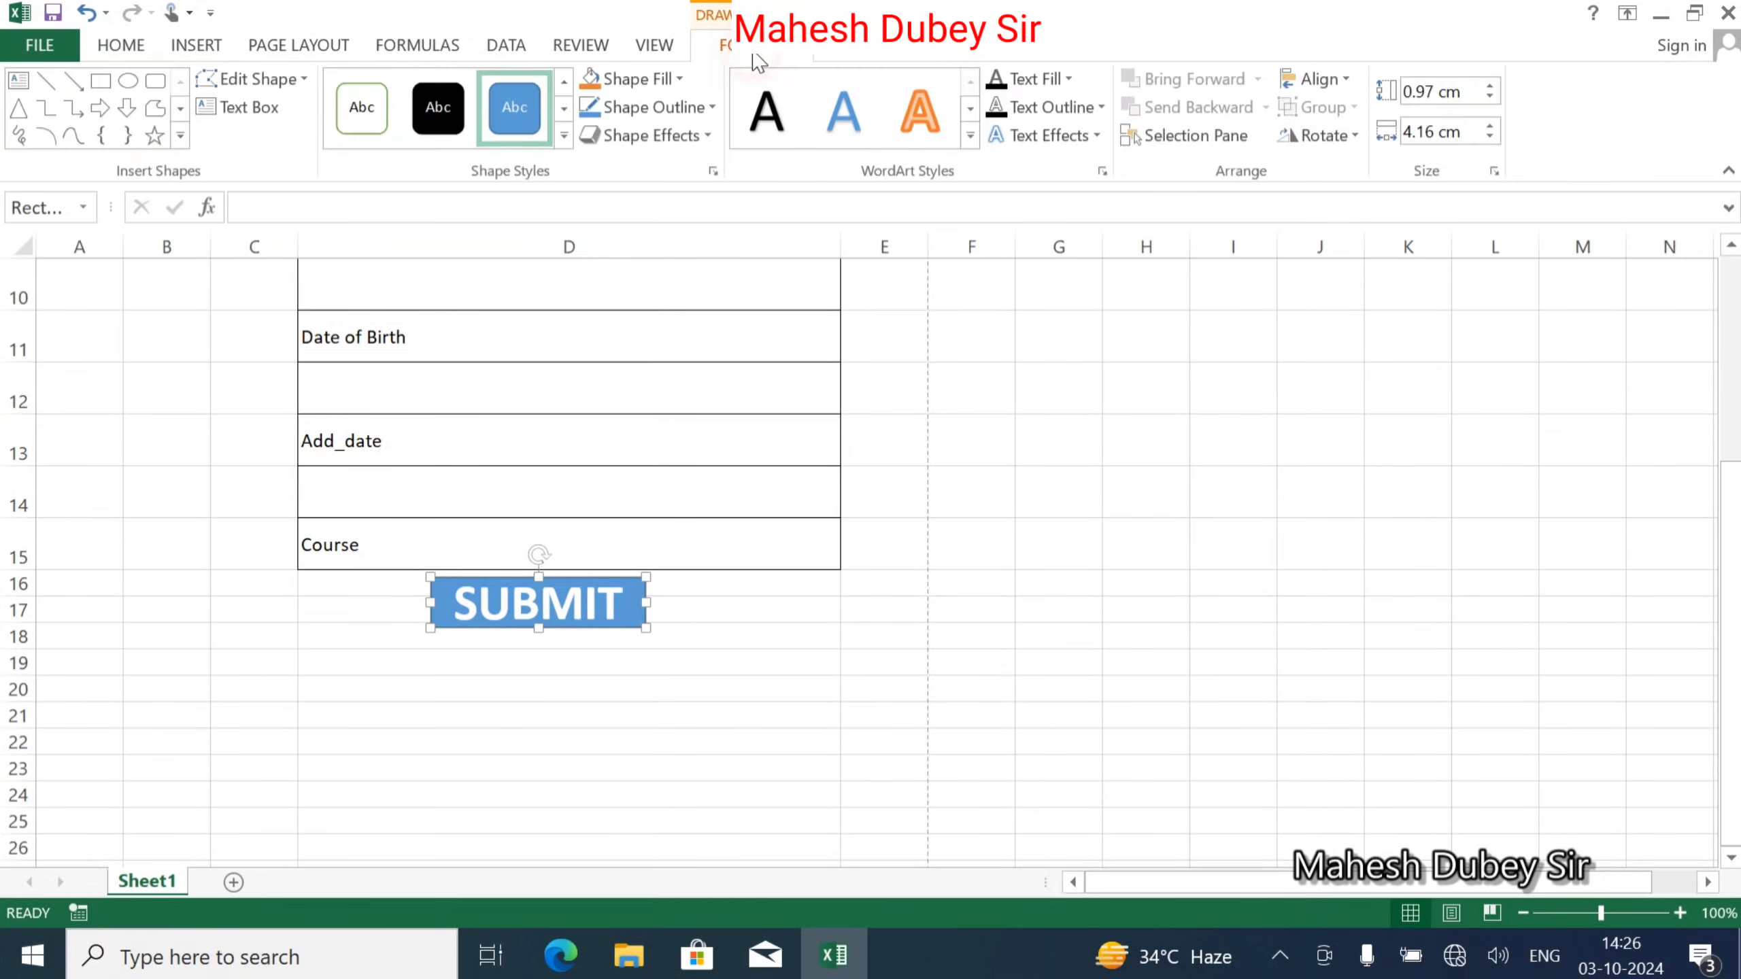
click(667, 136)
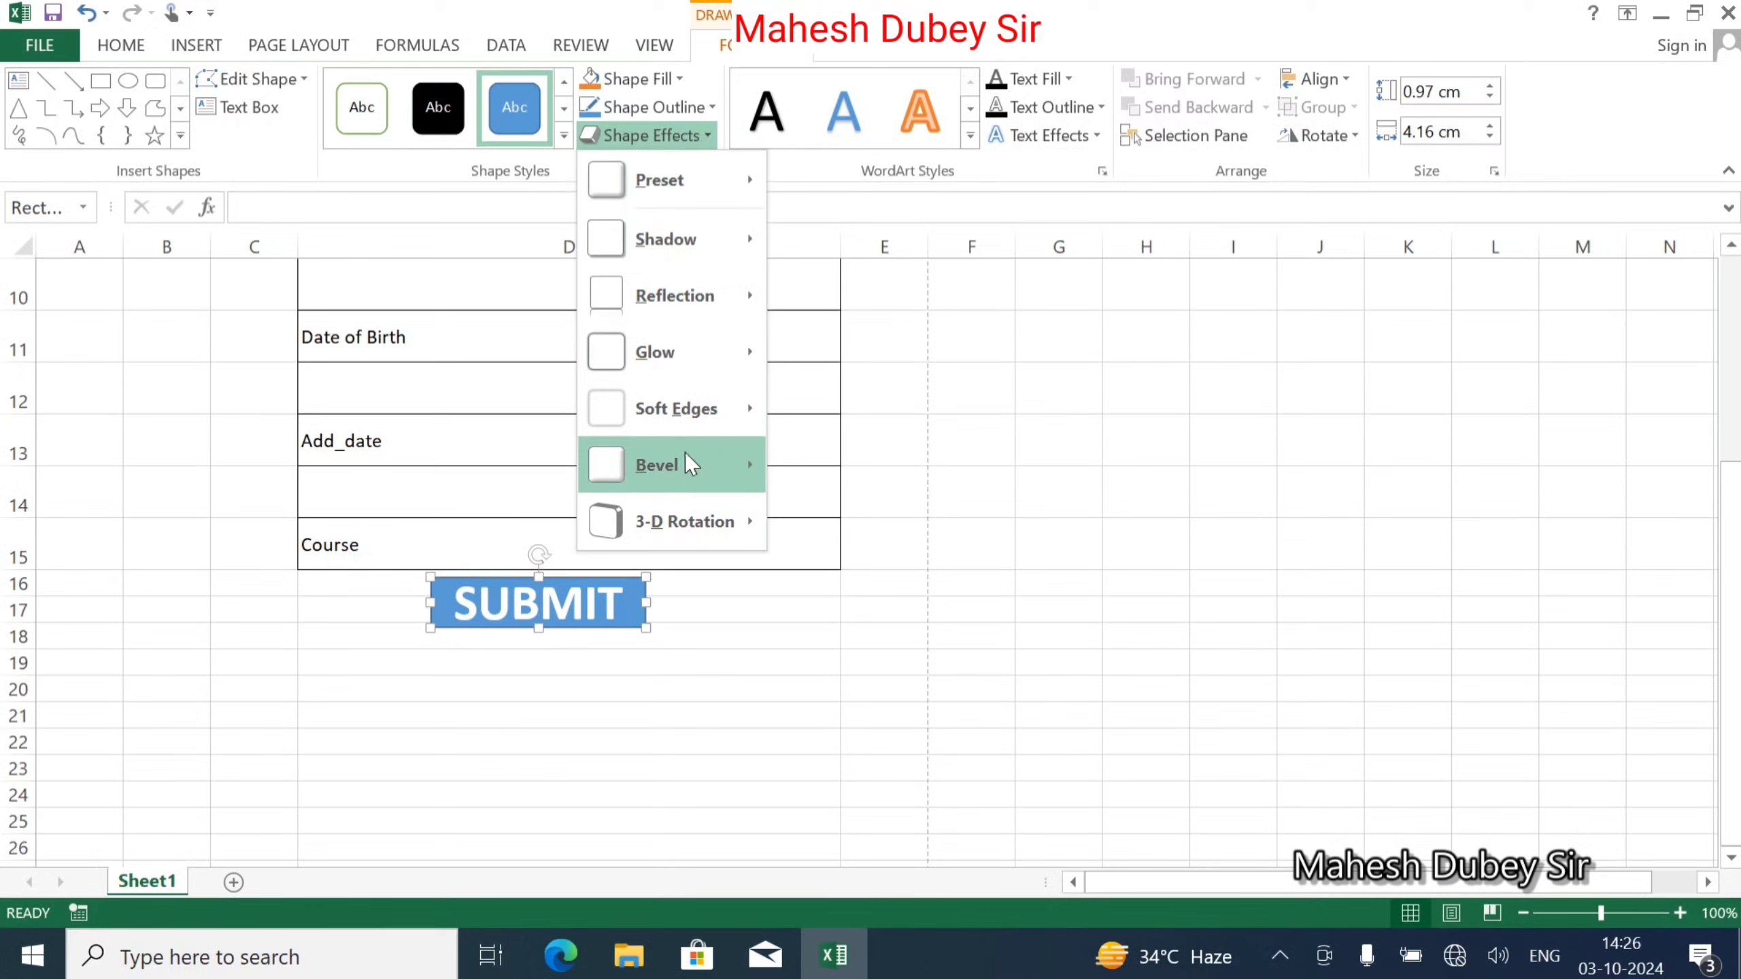
mouse_move(685, 460)
click(787, 616)
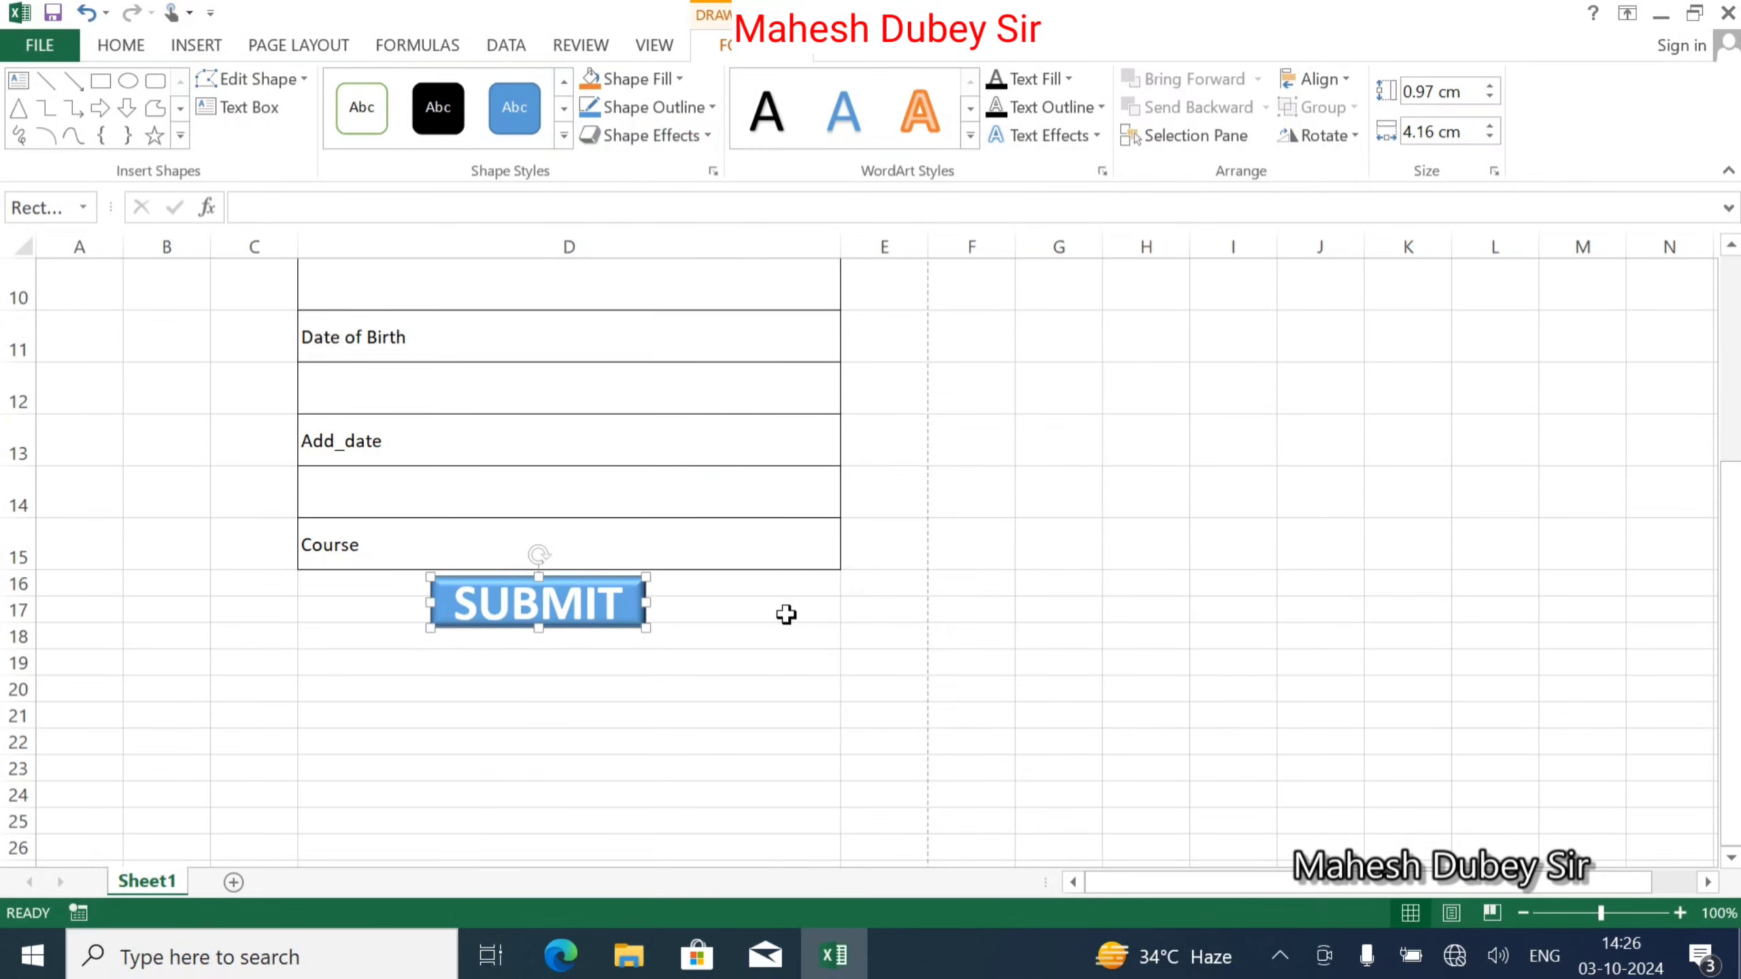
Add the first blue glow variation to the SUBMIT button and make it slightly taller.
click(685, 137)
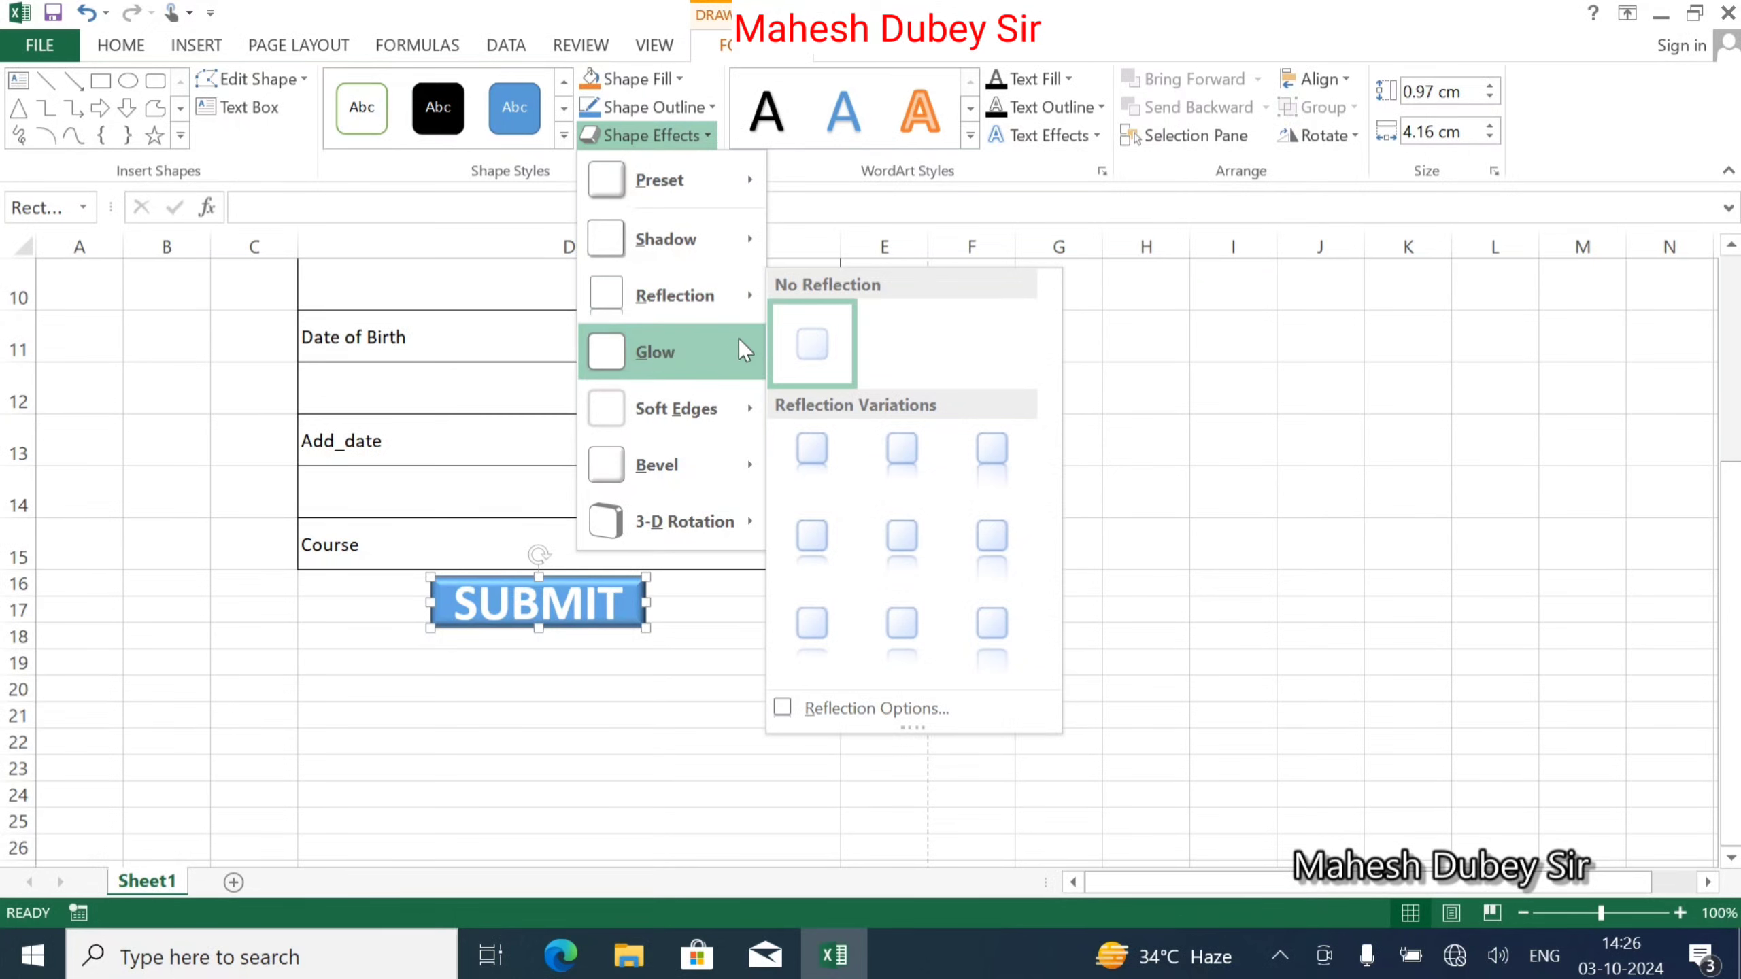
mouse_move(689, 346)
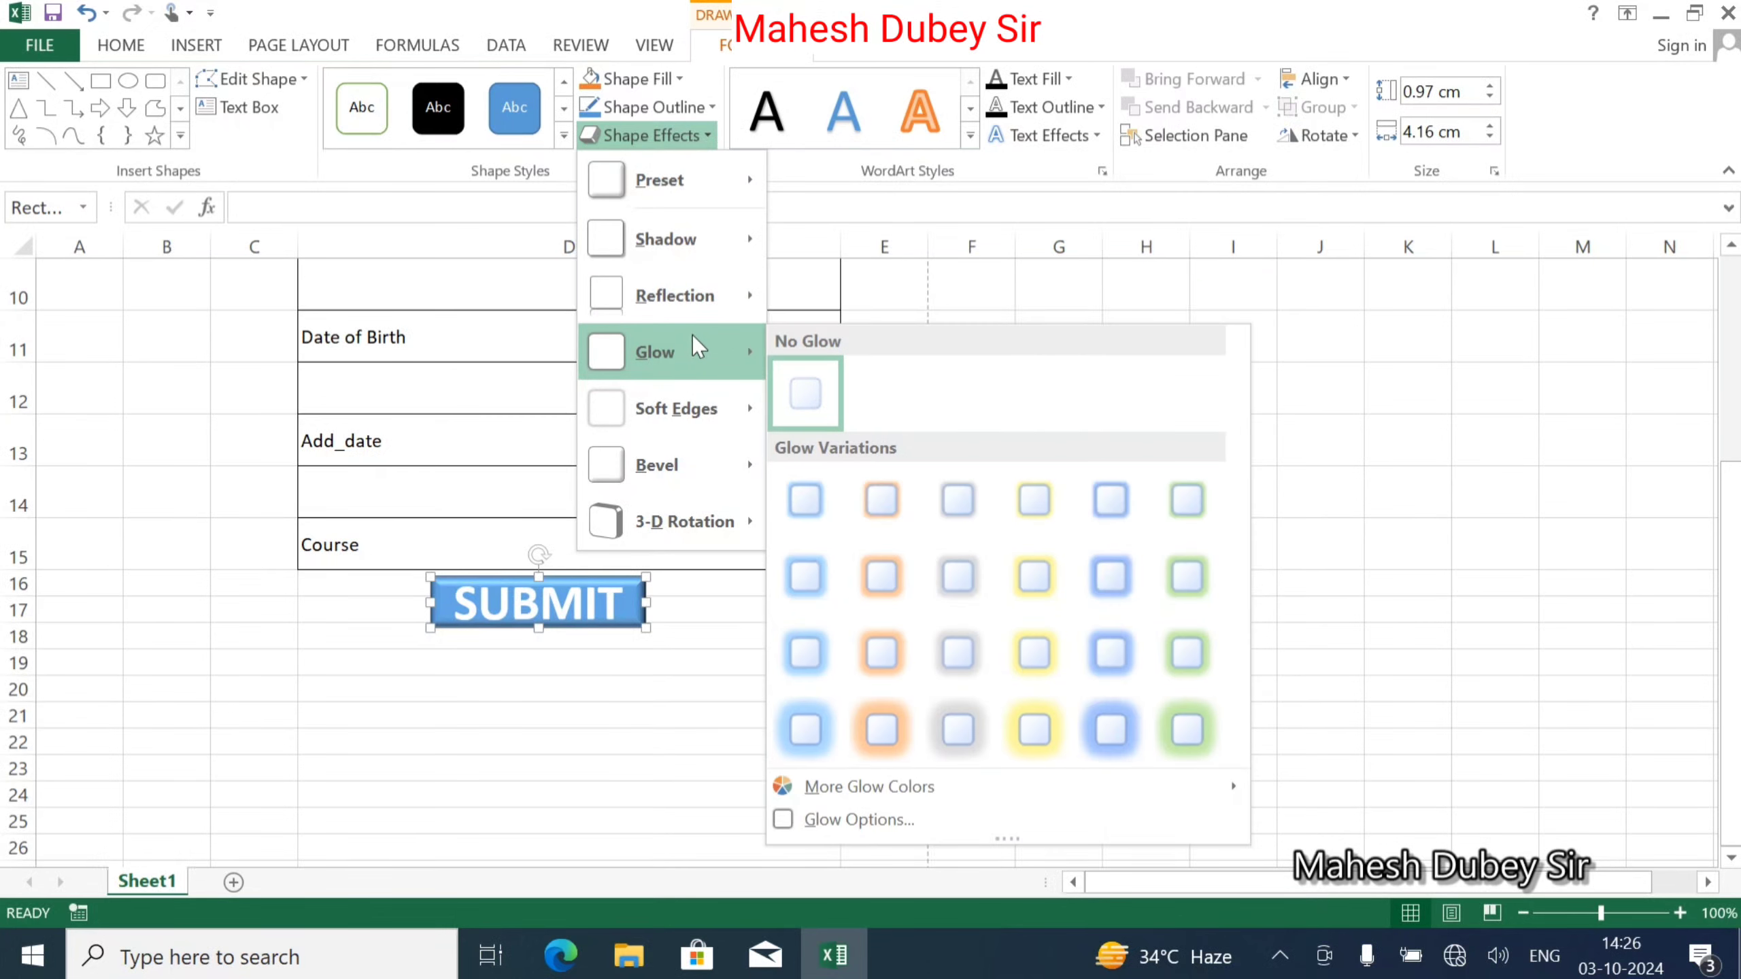
click(806, 495)
click(731, 681)
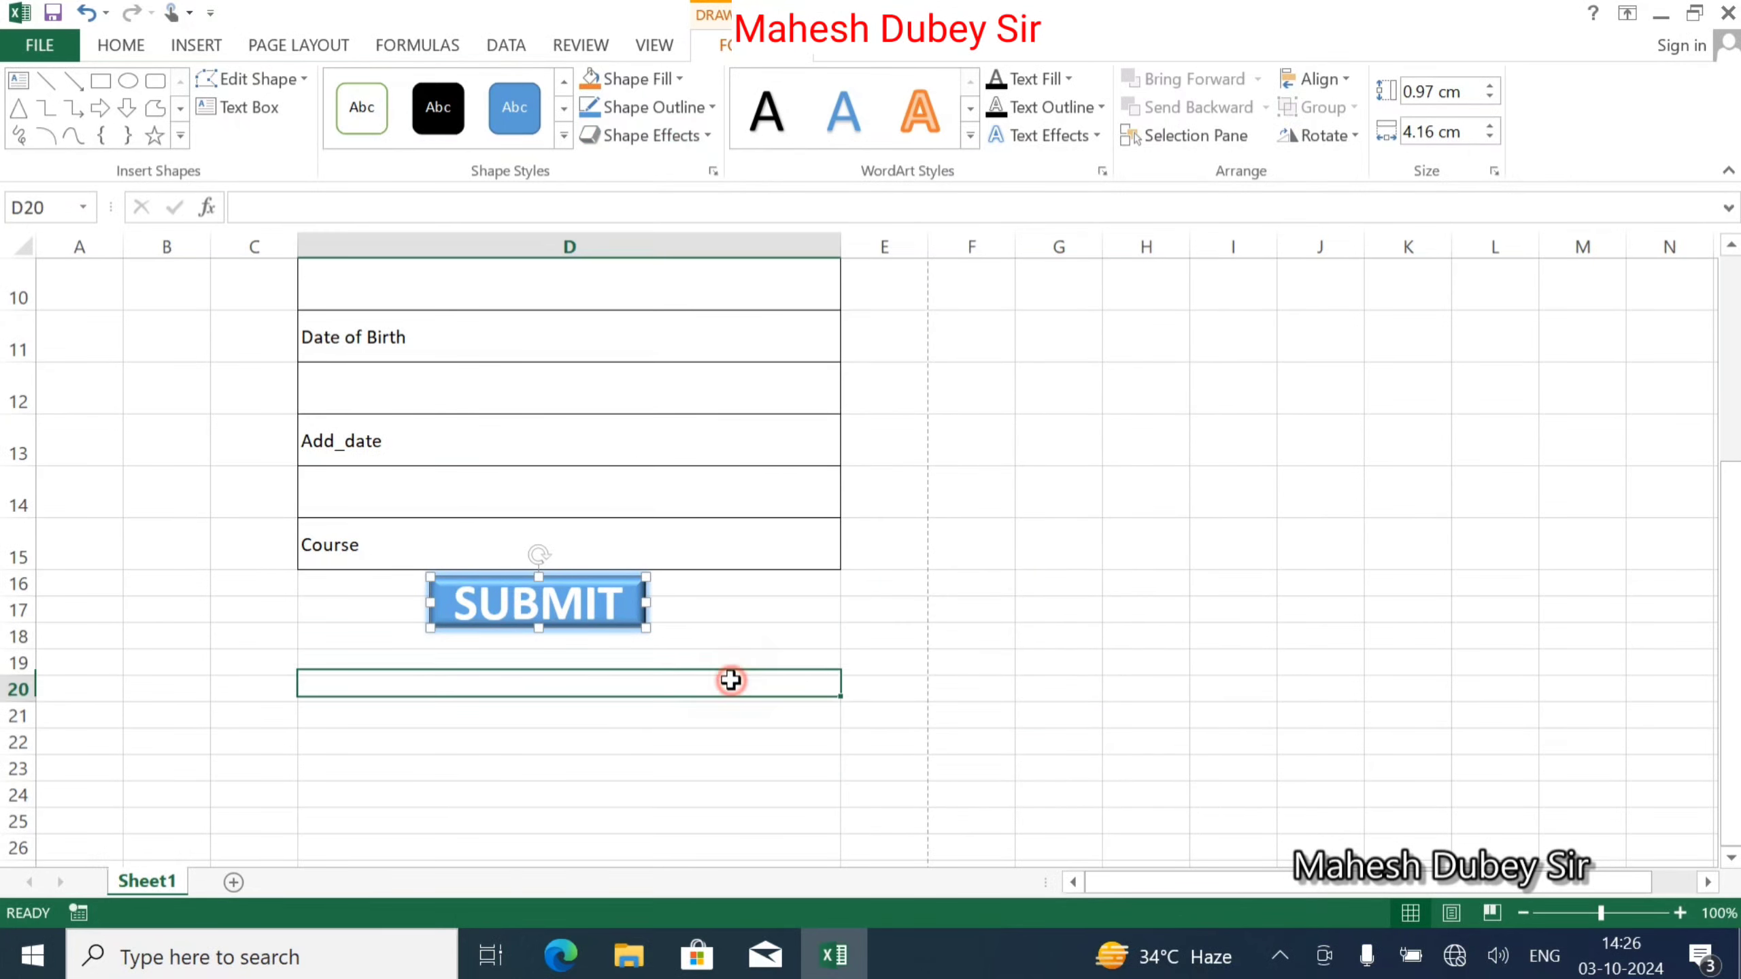
click(623, 625)
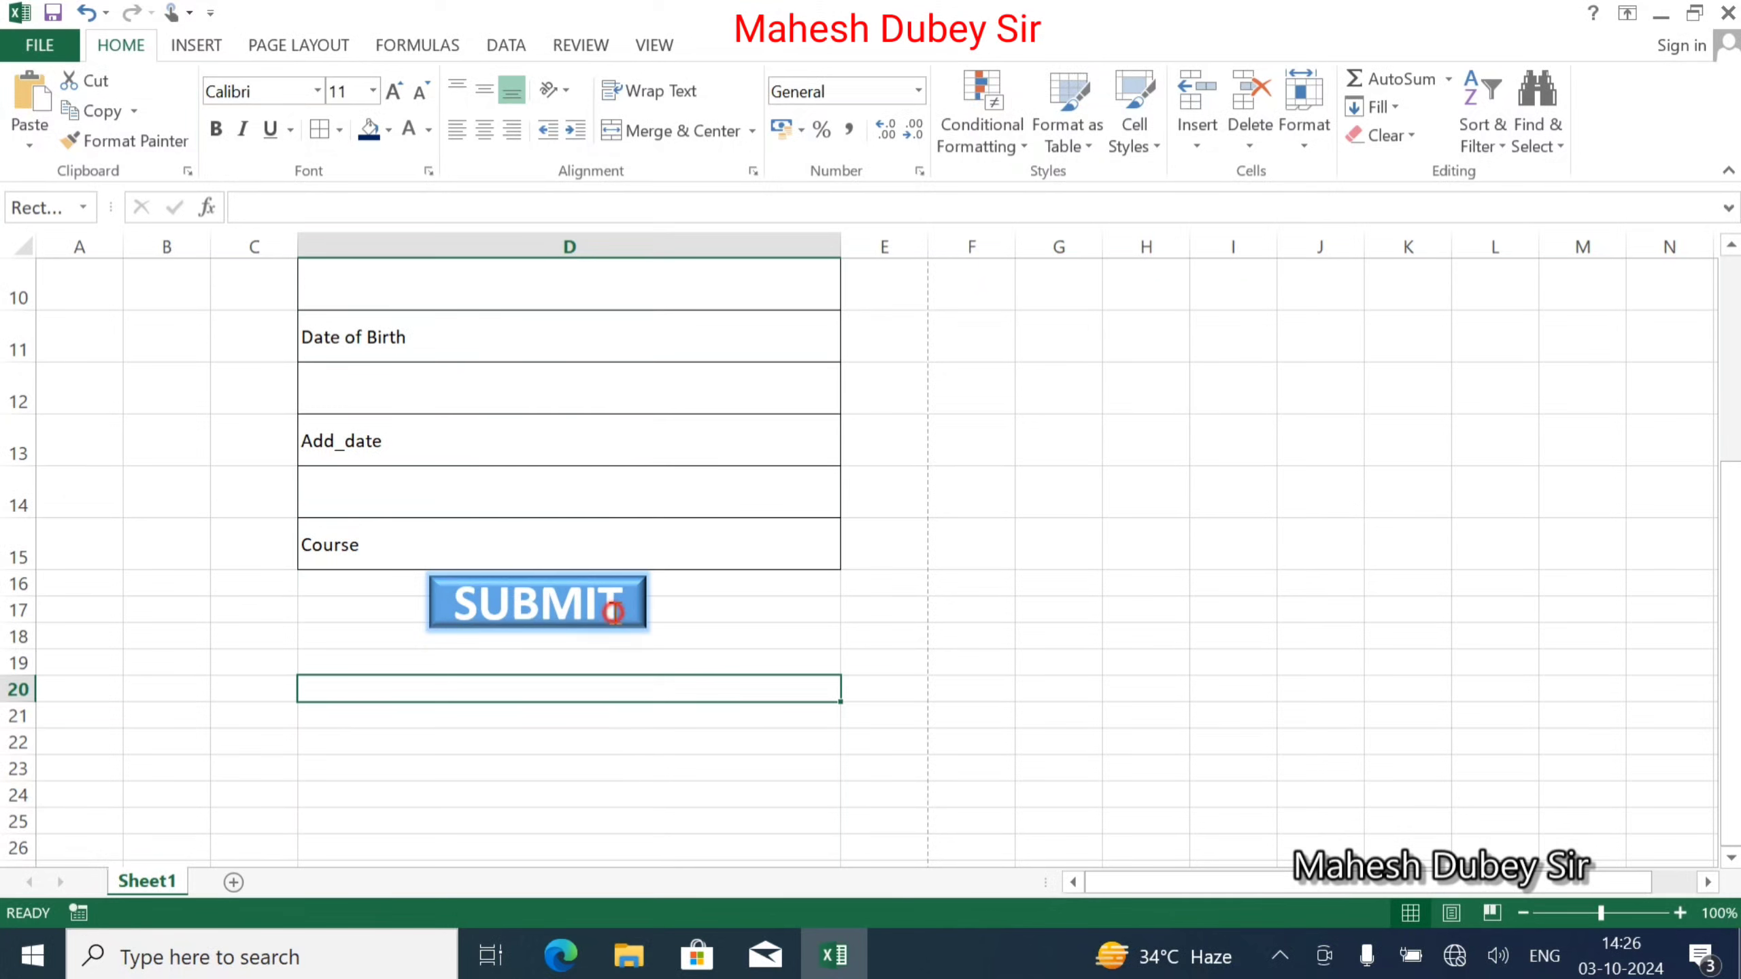
drag(537, 628, 537, 635)
click(548, 663)
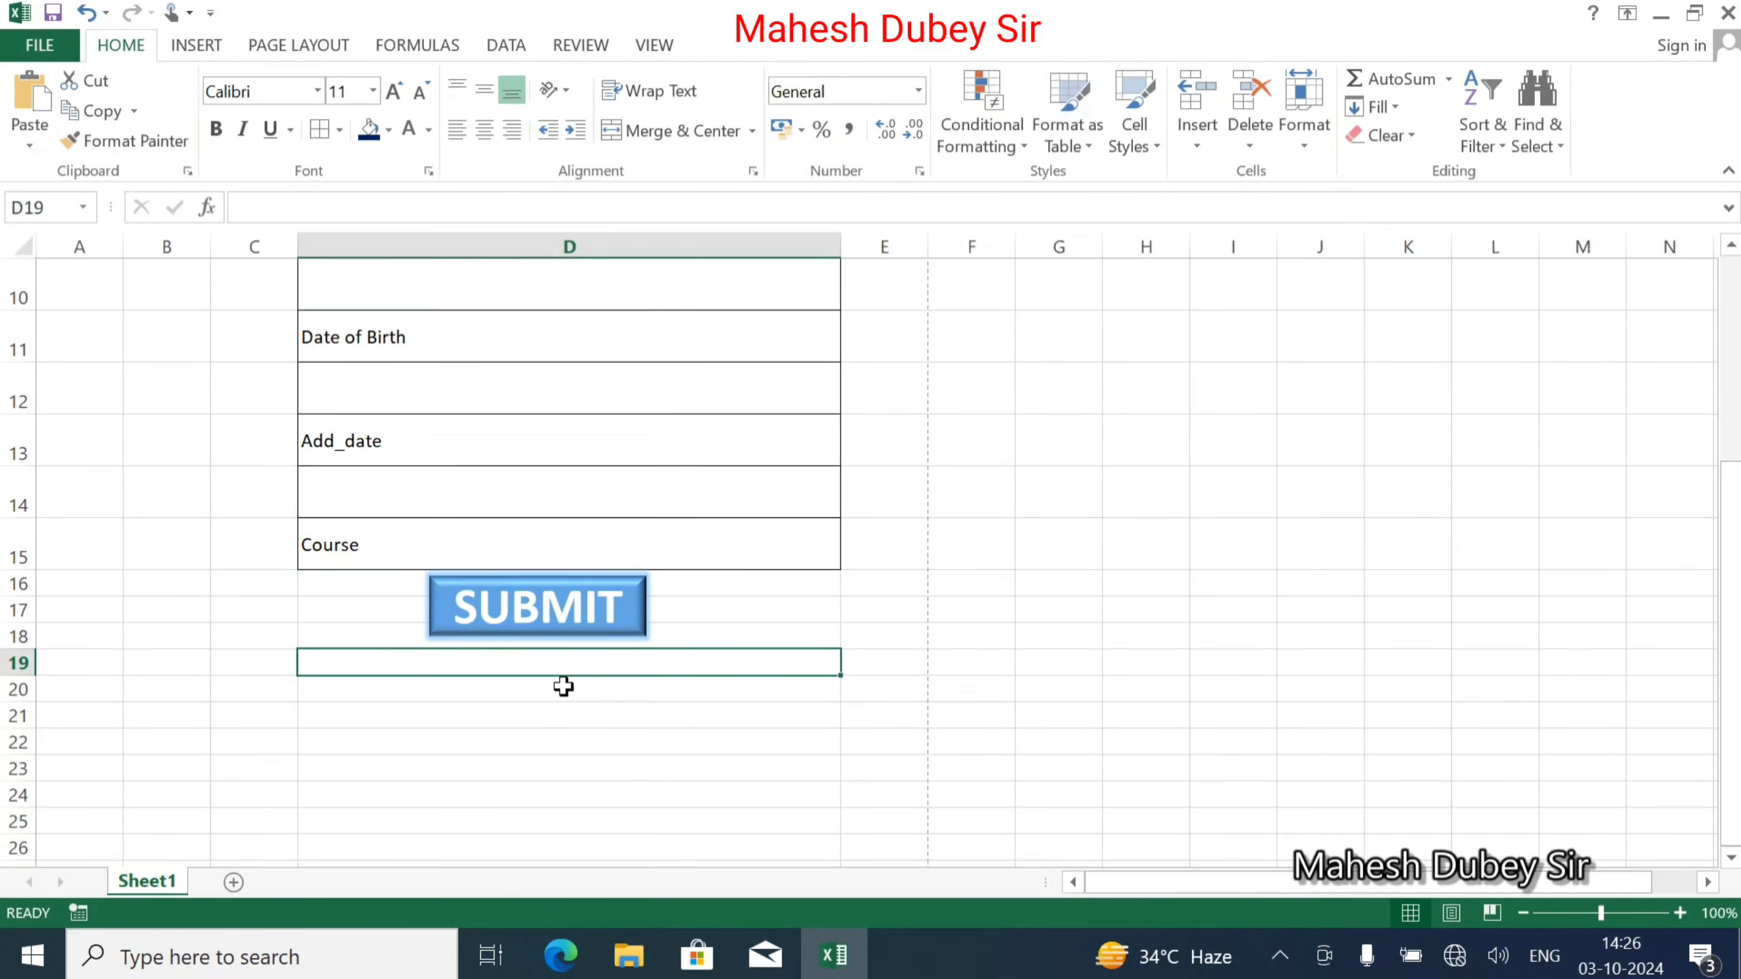
Draw a new rectangle below the form, then delete it.
click(199, 46)
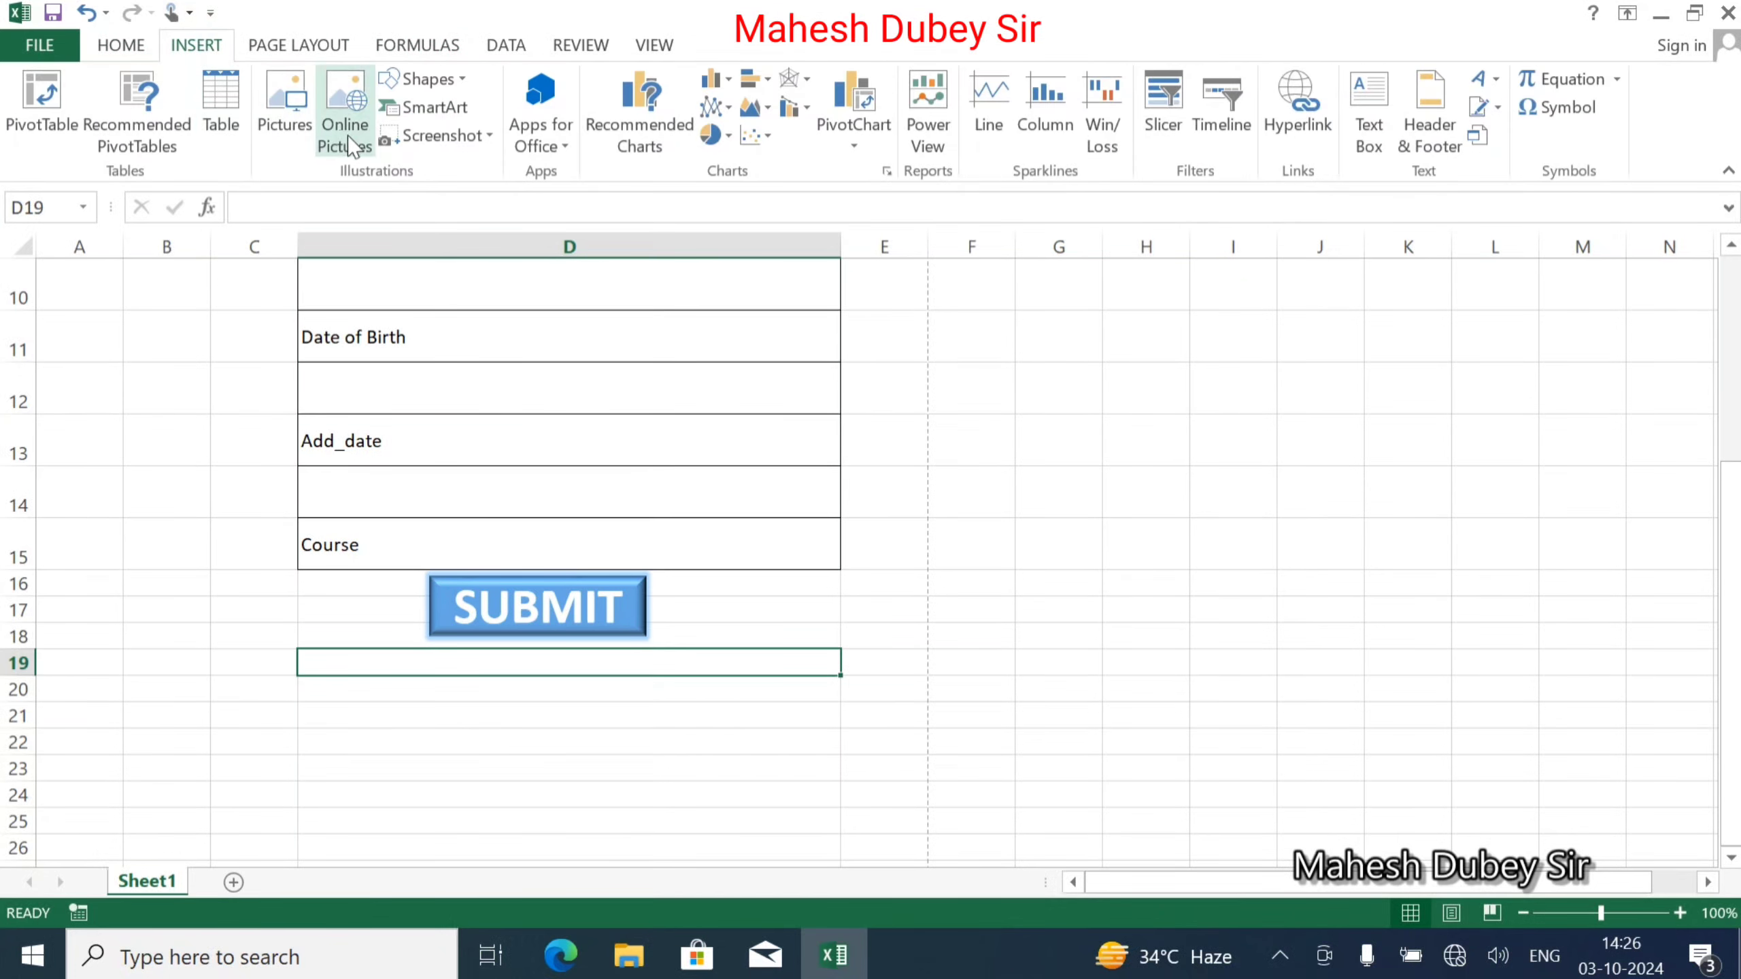
click(436, 83)
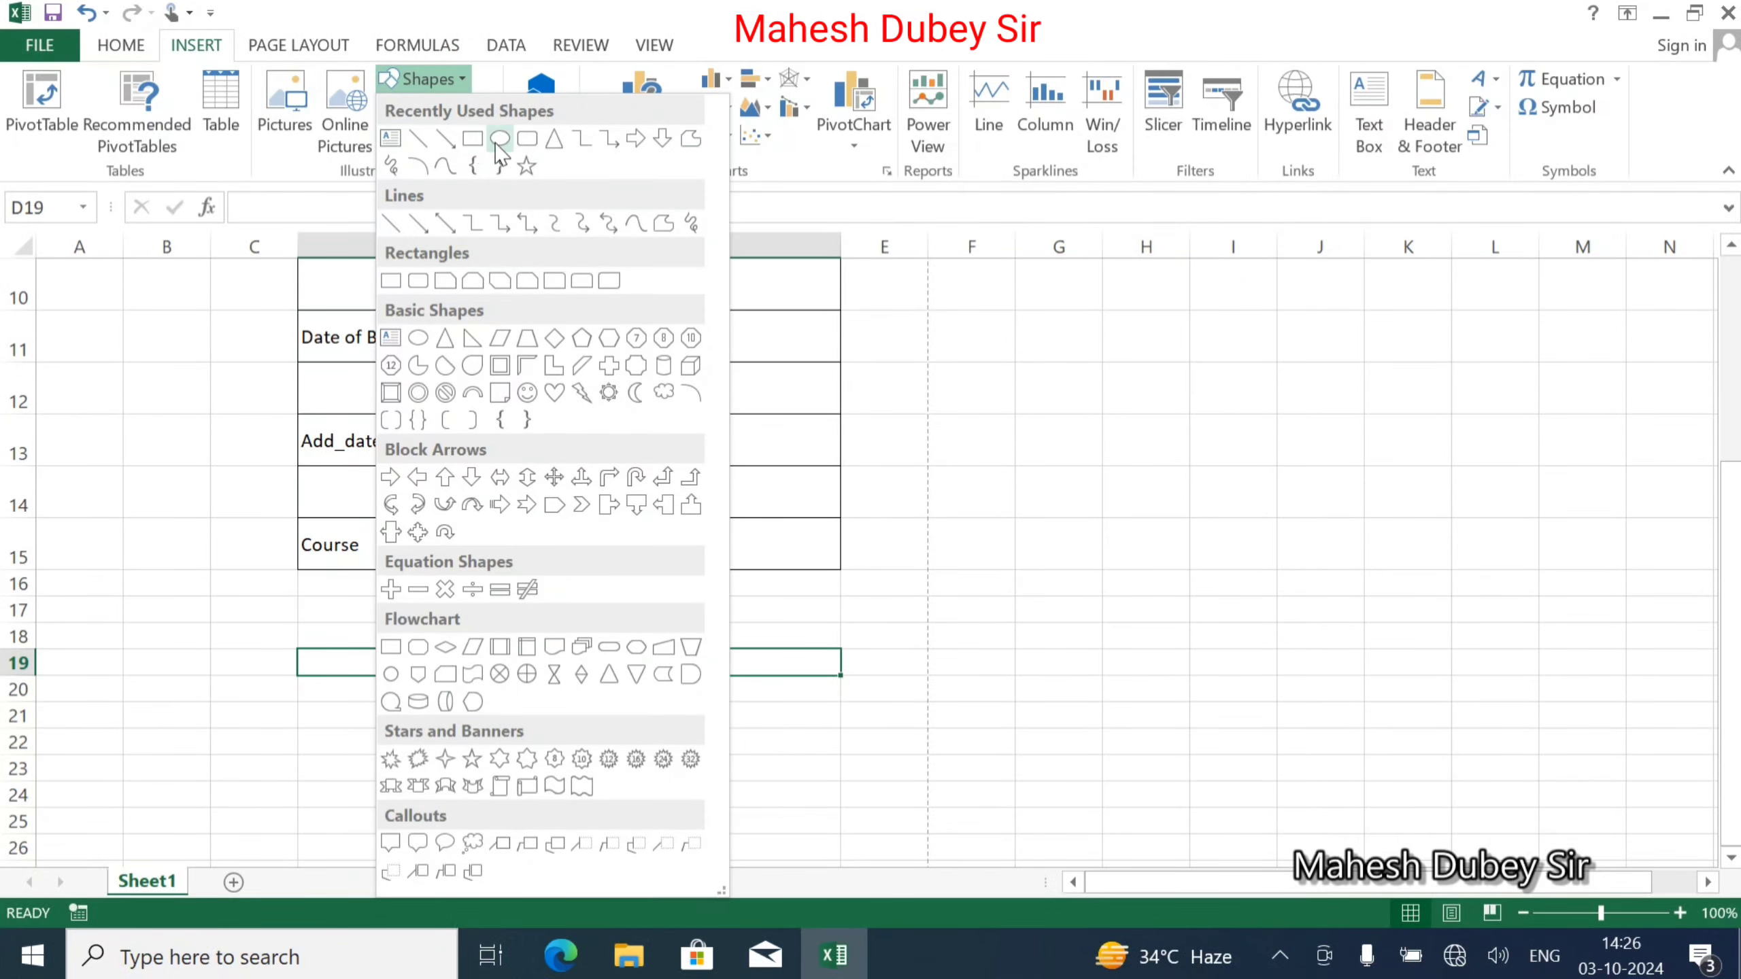
click(471, 141)
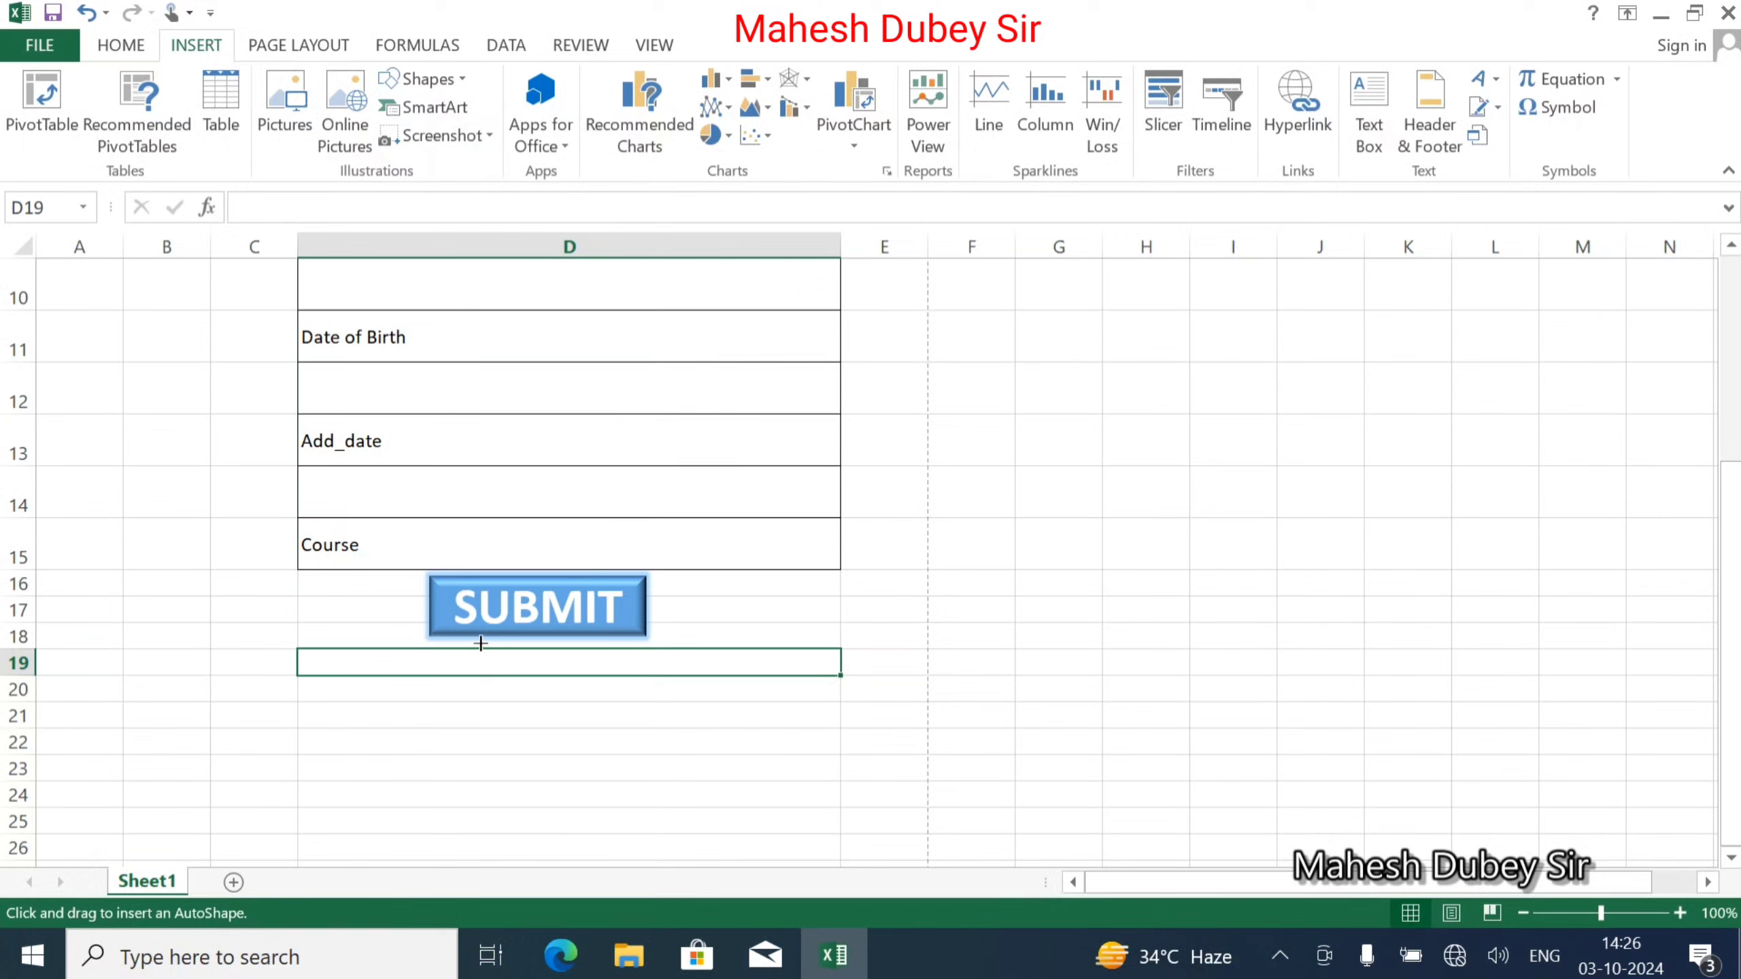
drag(692, 580, 823, 637)
key(Delete)
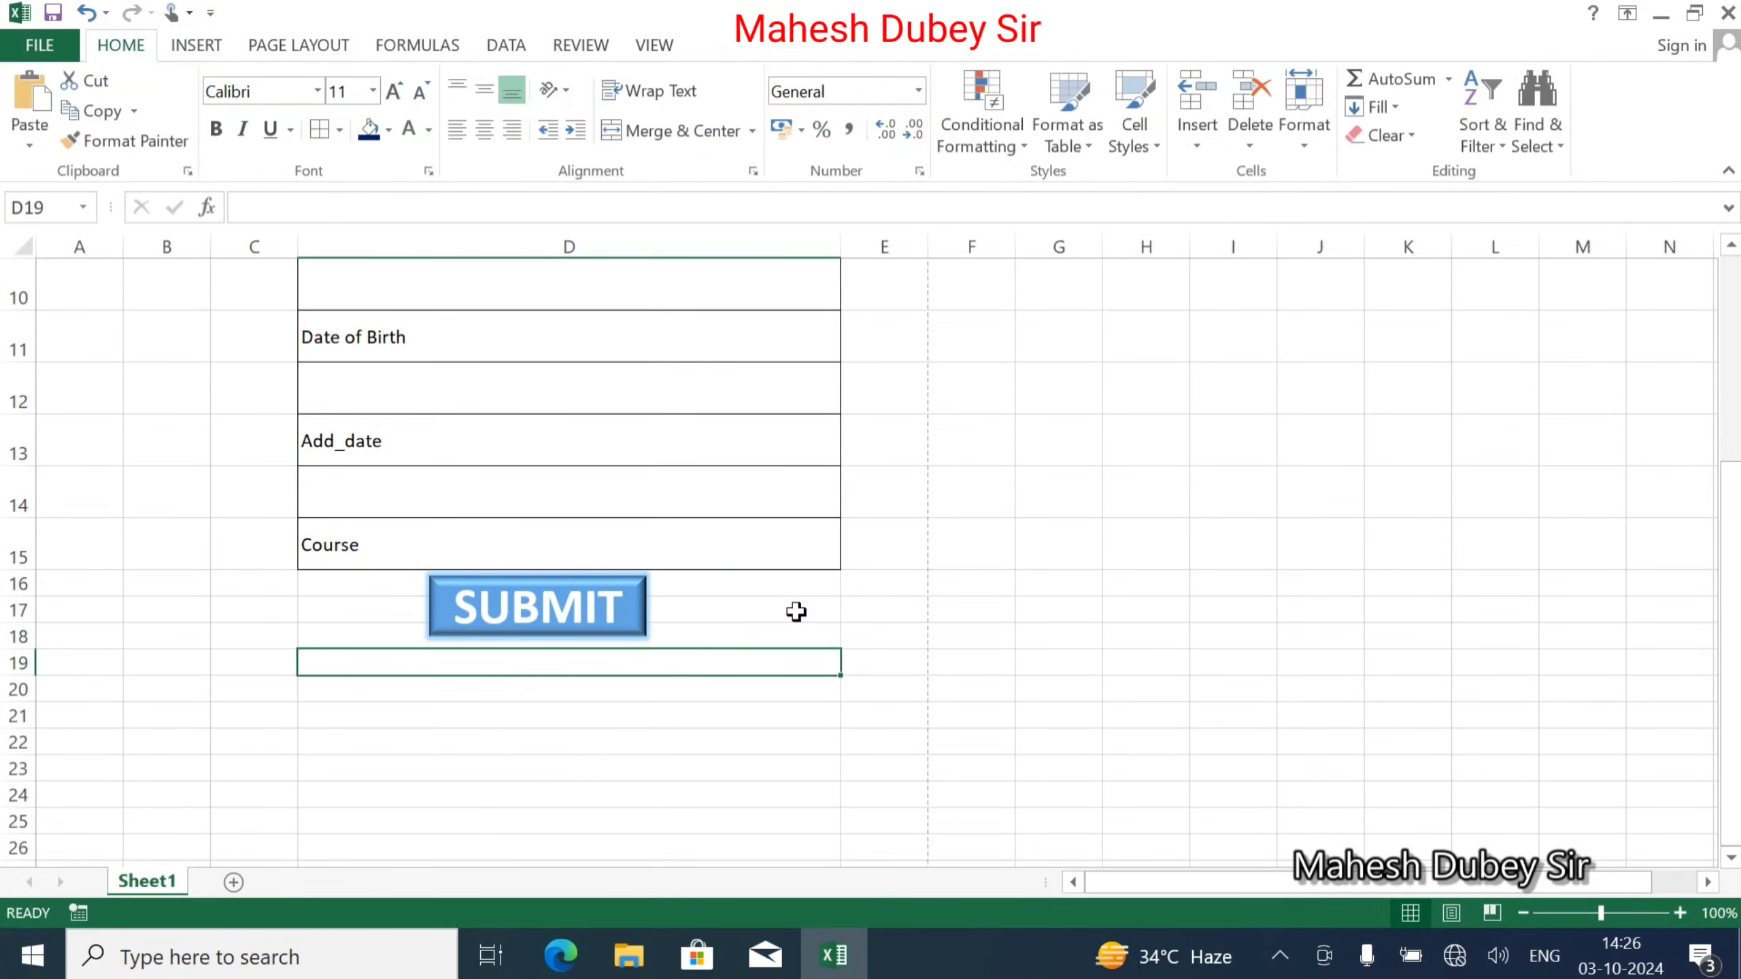
Copy the SUBMIT button beside the original and relabel the copy CLEAR.
click(512, 604)
drag(574, 576, 802, 570)
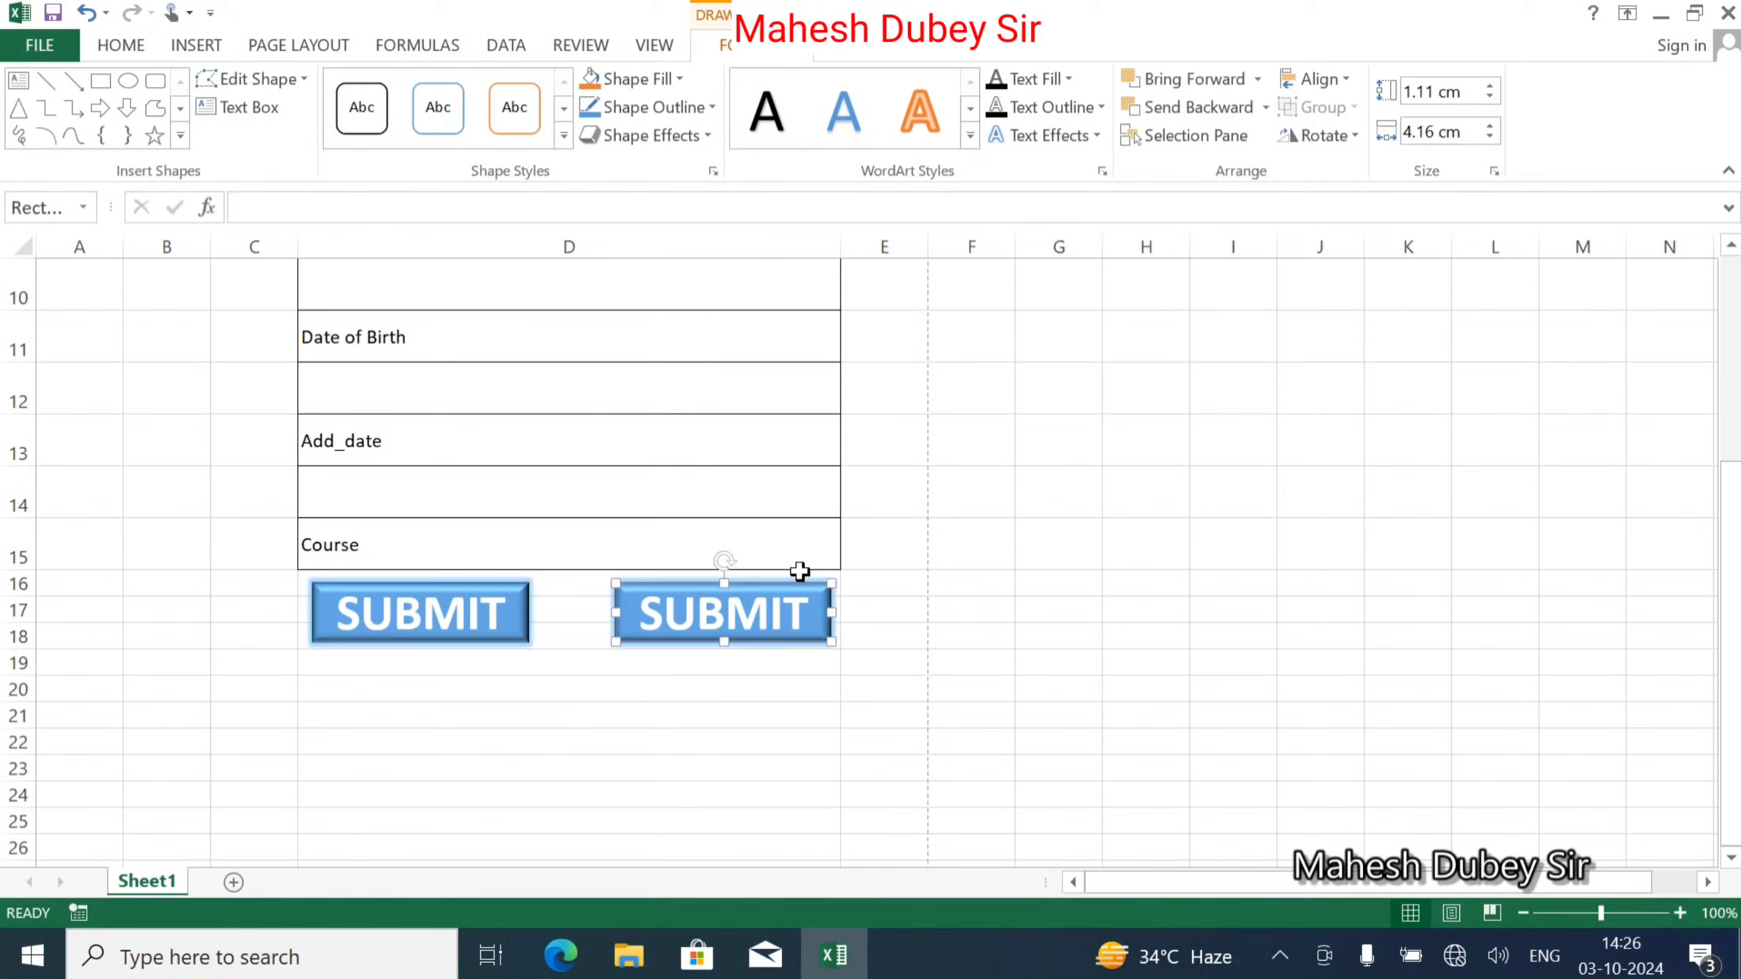
click(782, 621)
double_click(780, 615)
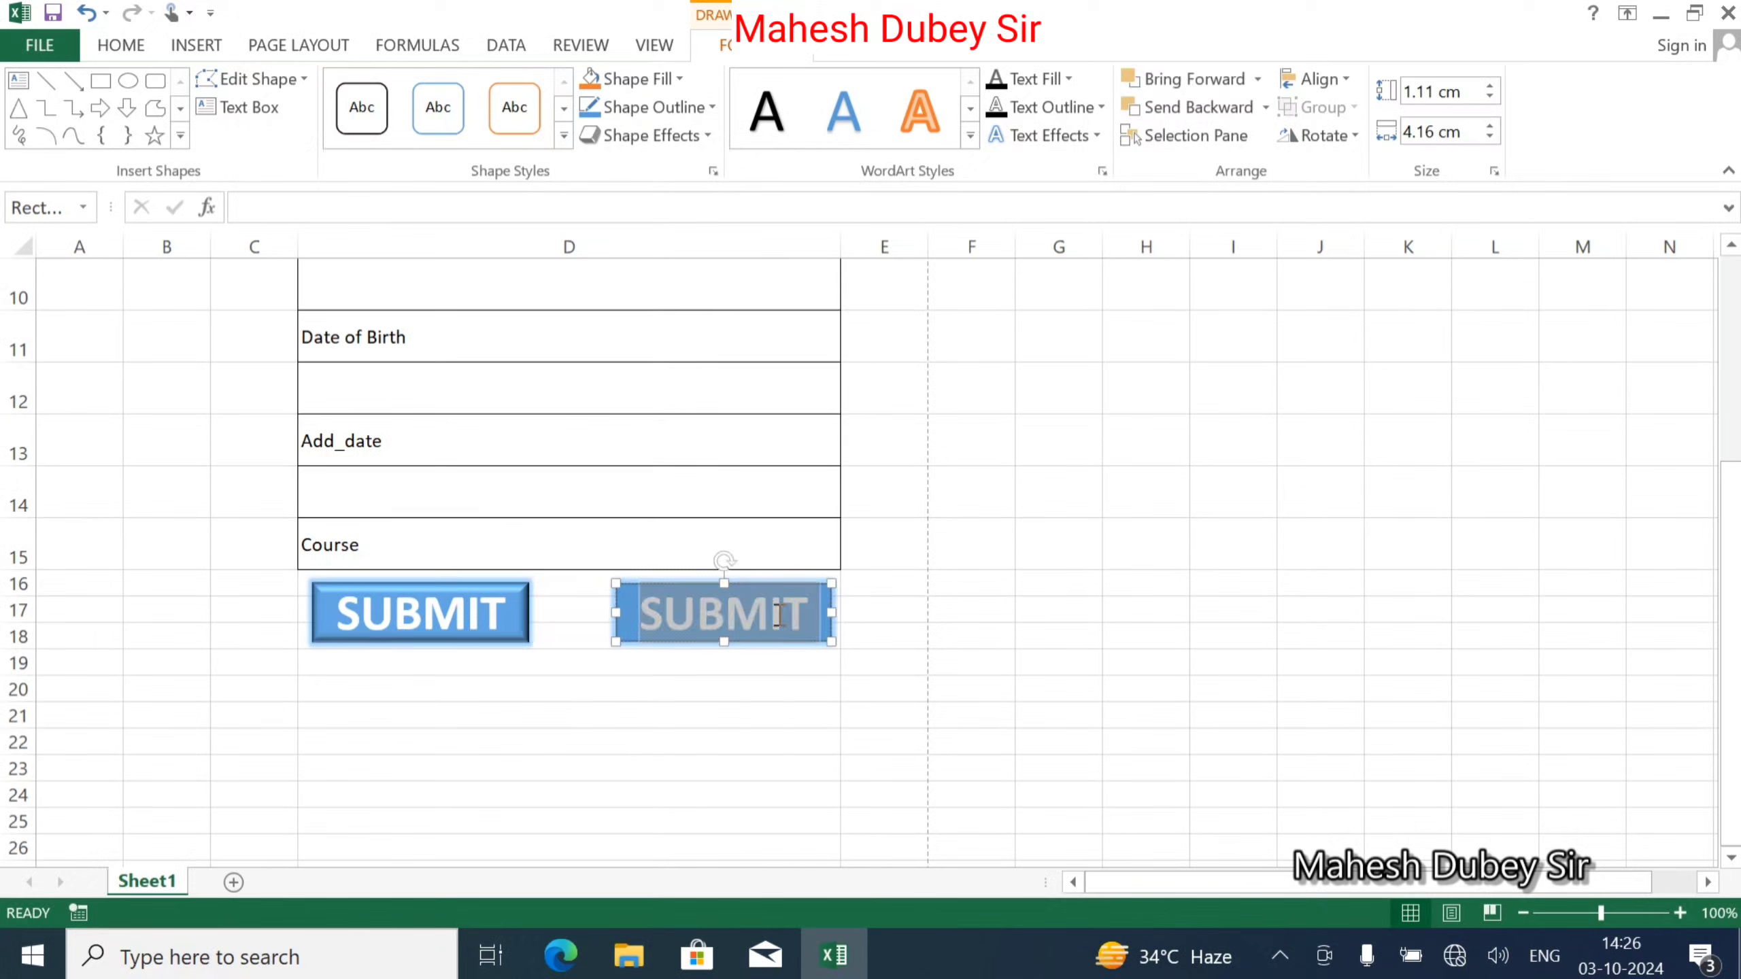
text(CLEAR)
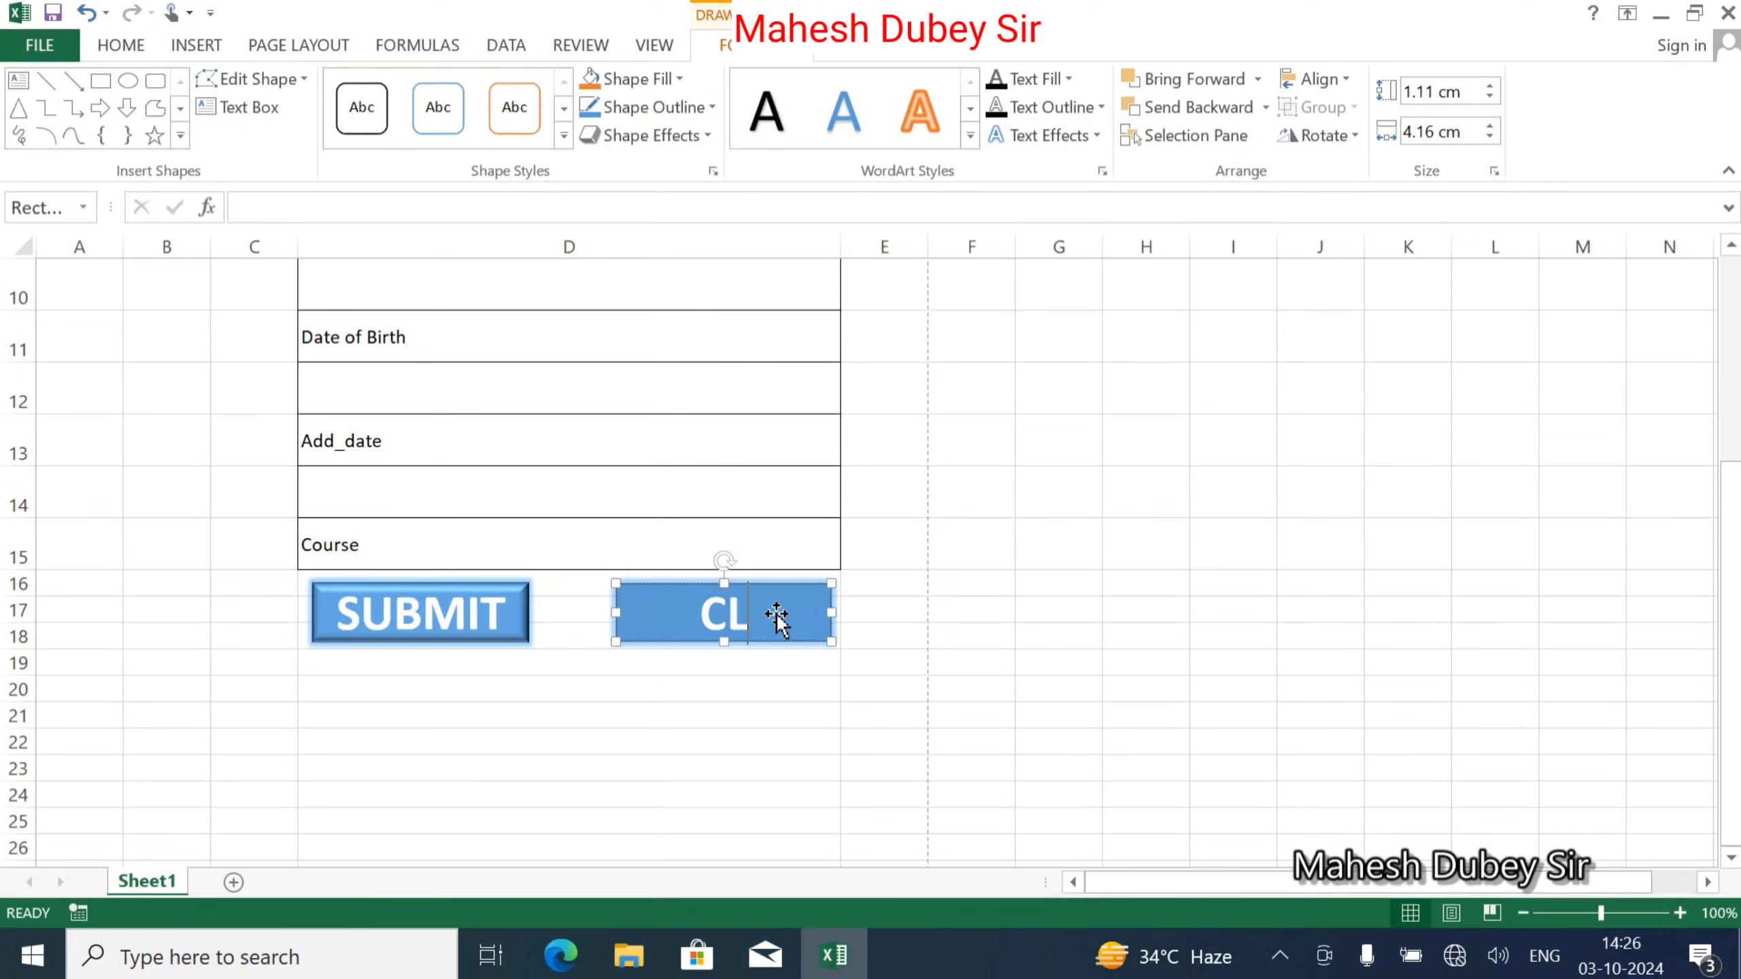
click(718, 684)
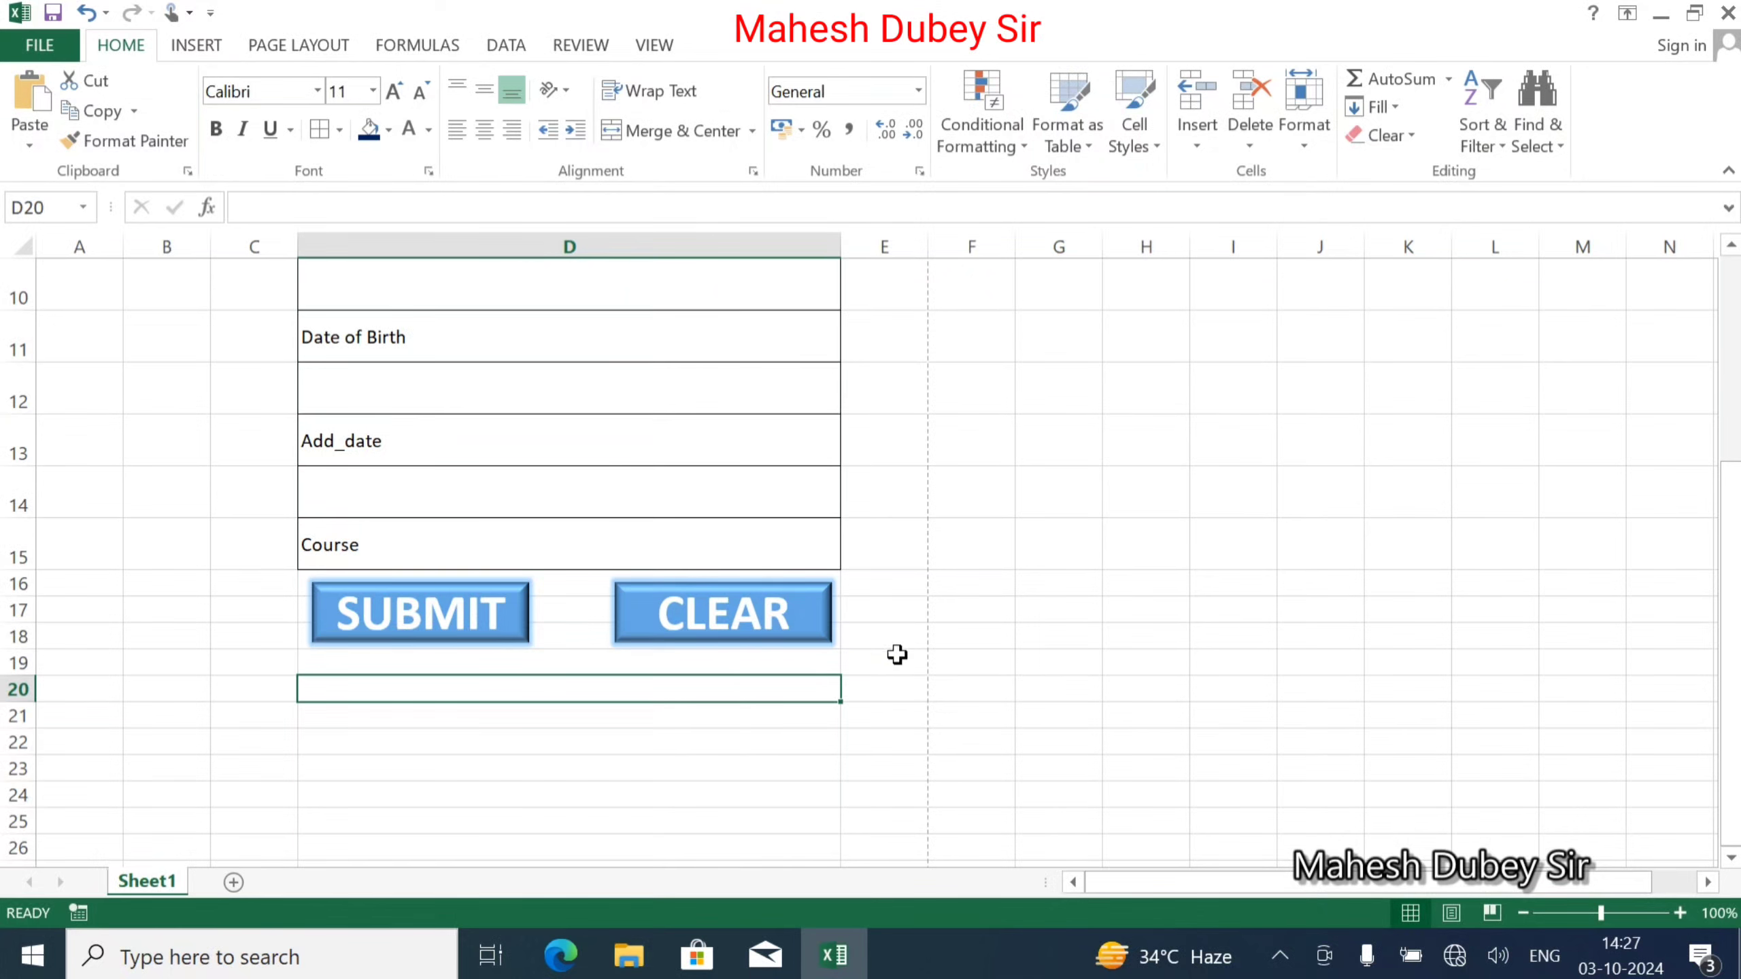
Select columns C–E around the form, then the entire worksheet via Select All.
drag(903, 659, 610, 665)
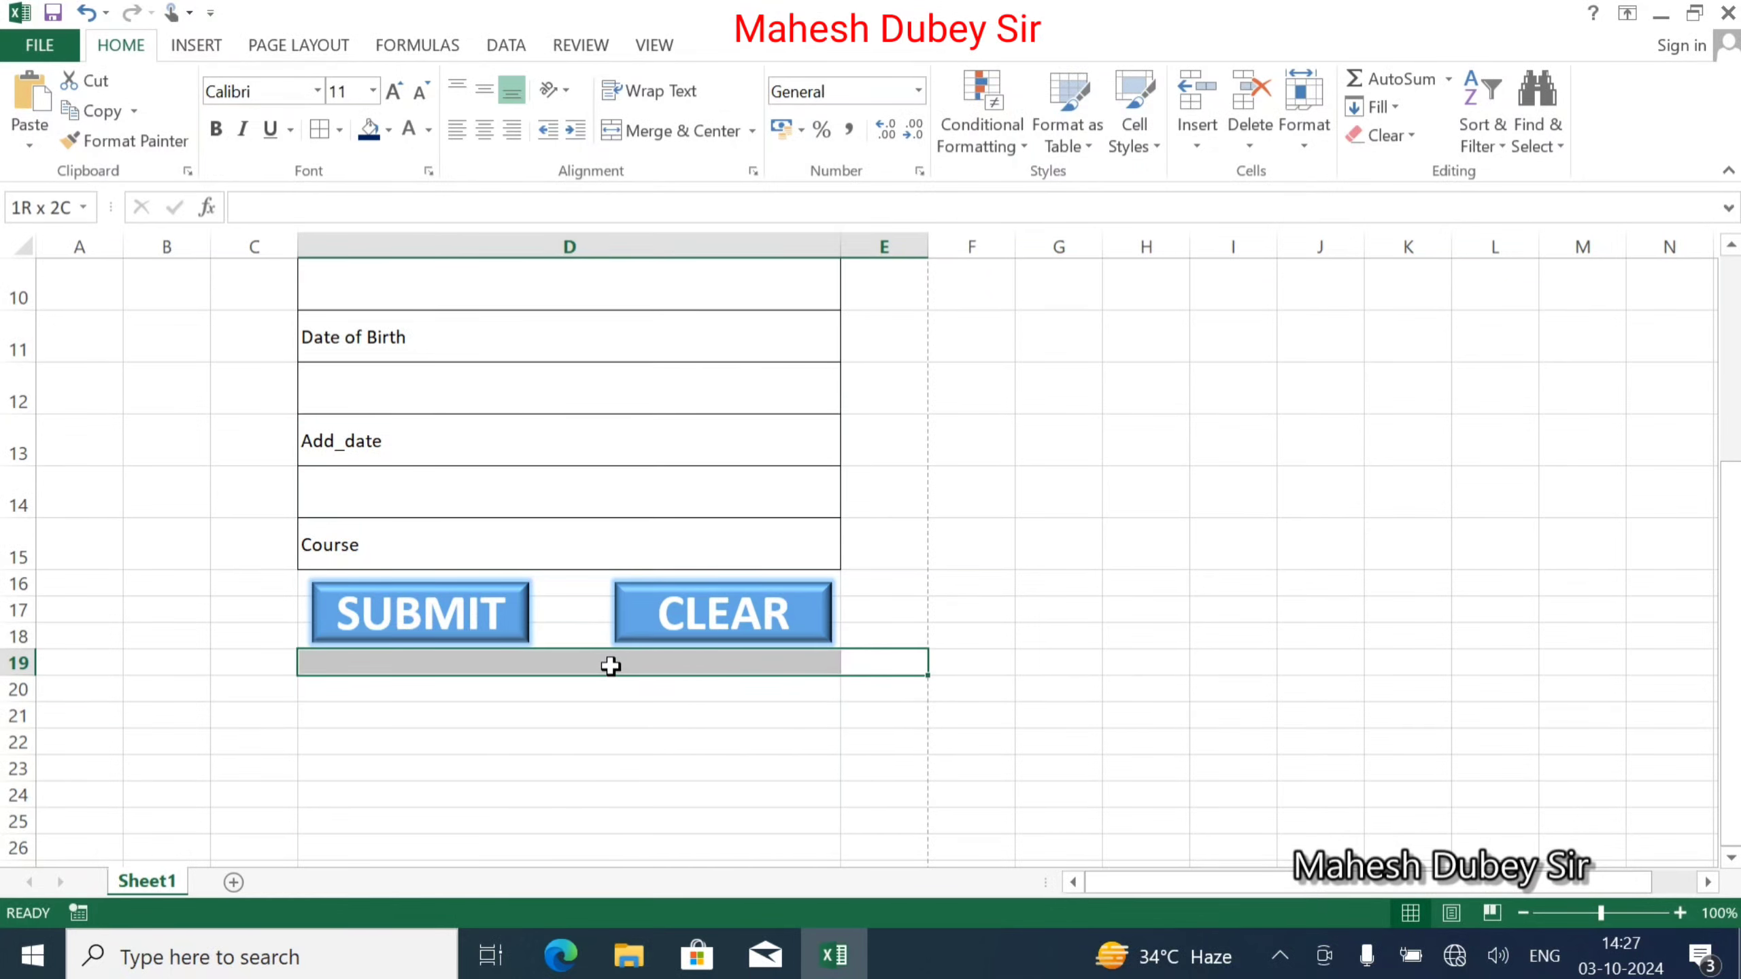
drag(444, 656, 272, 326)
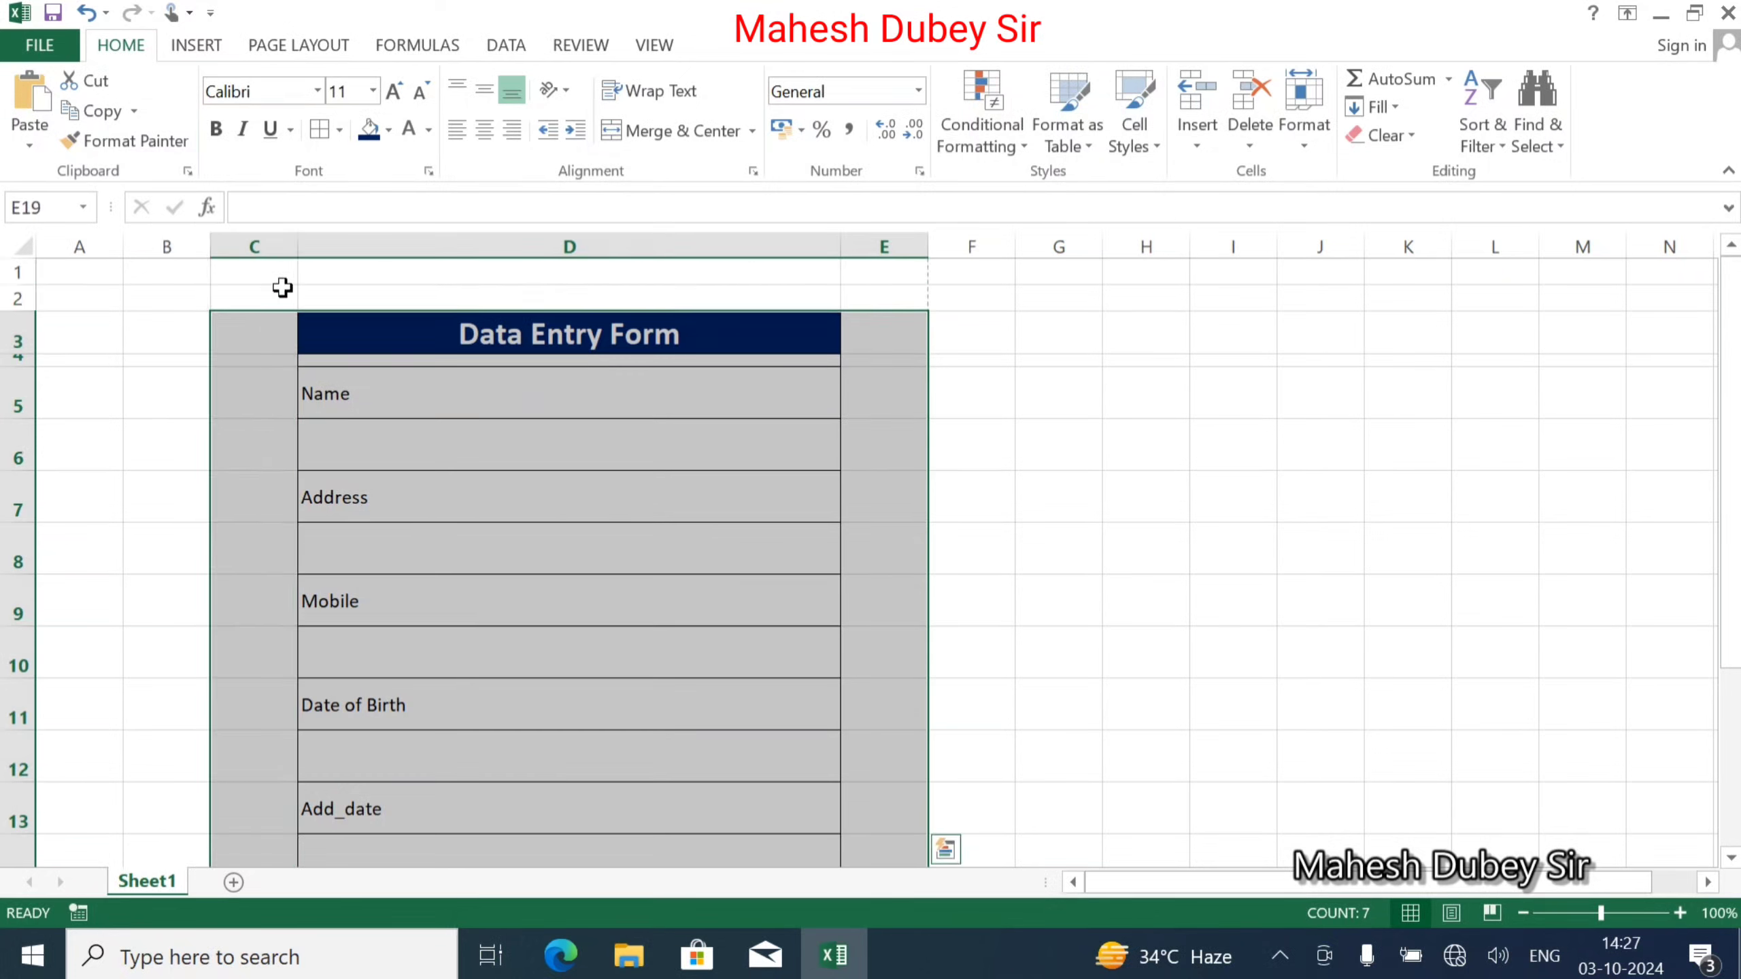
click(388, 130)
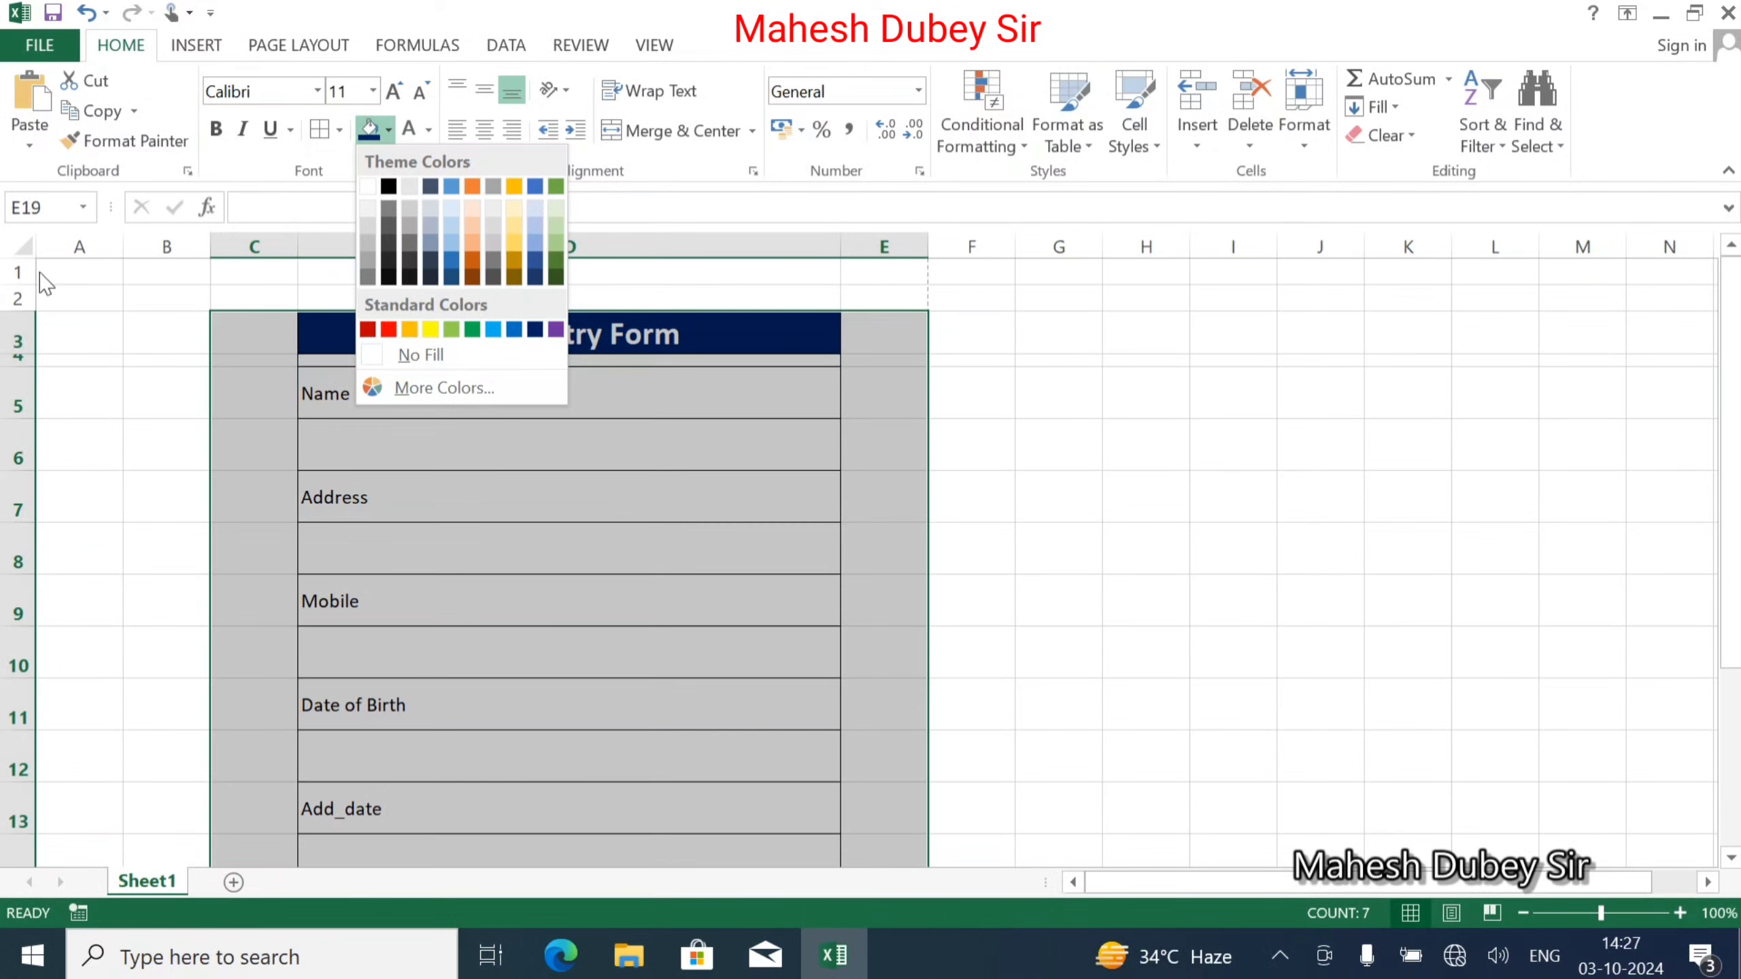
click(19, 247)
click(19, 246)
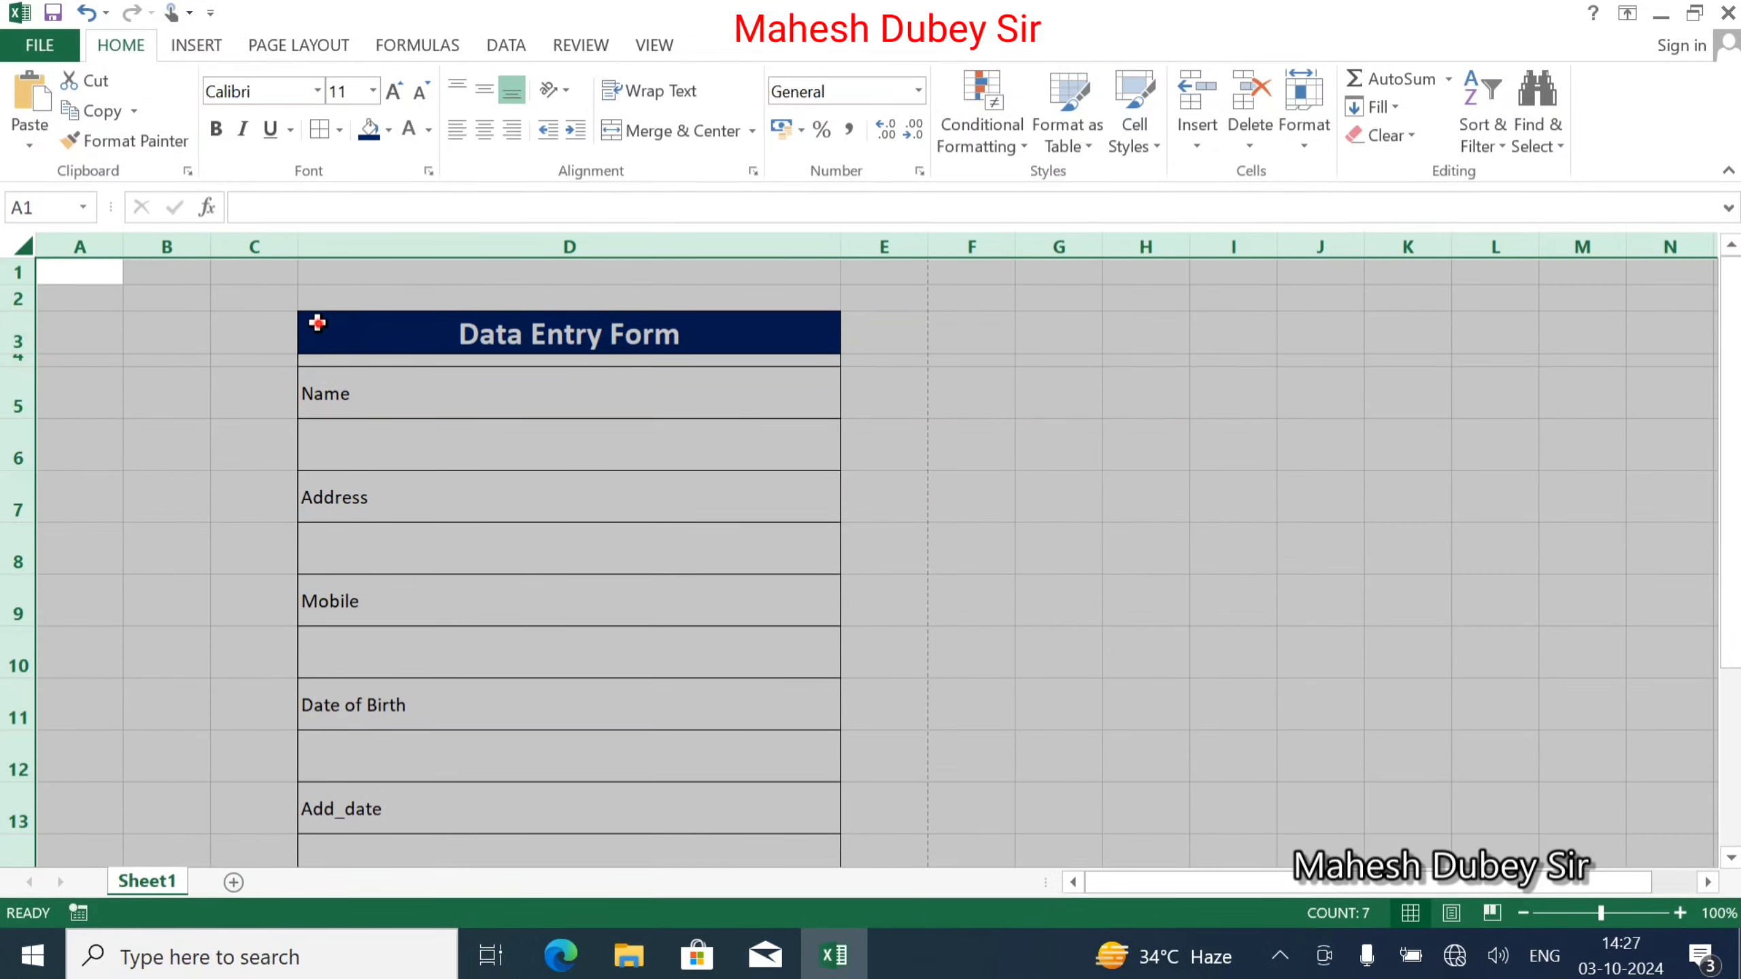
click(318, 389)
click(24, 241)
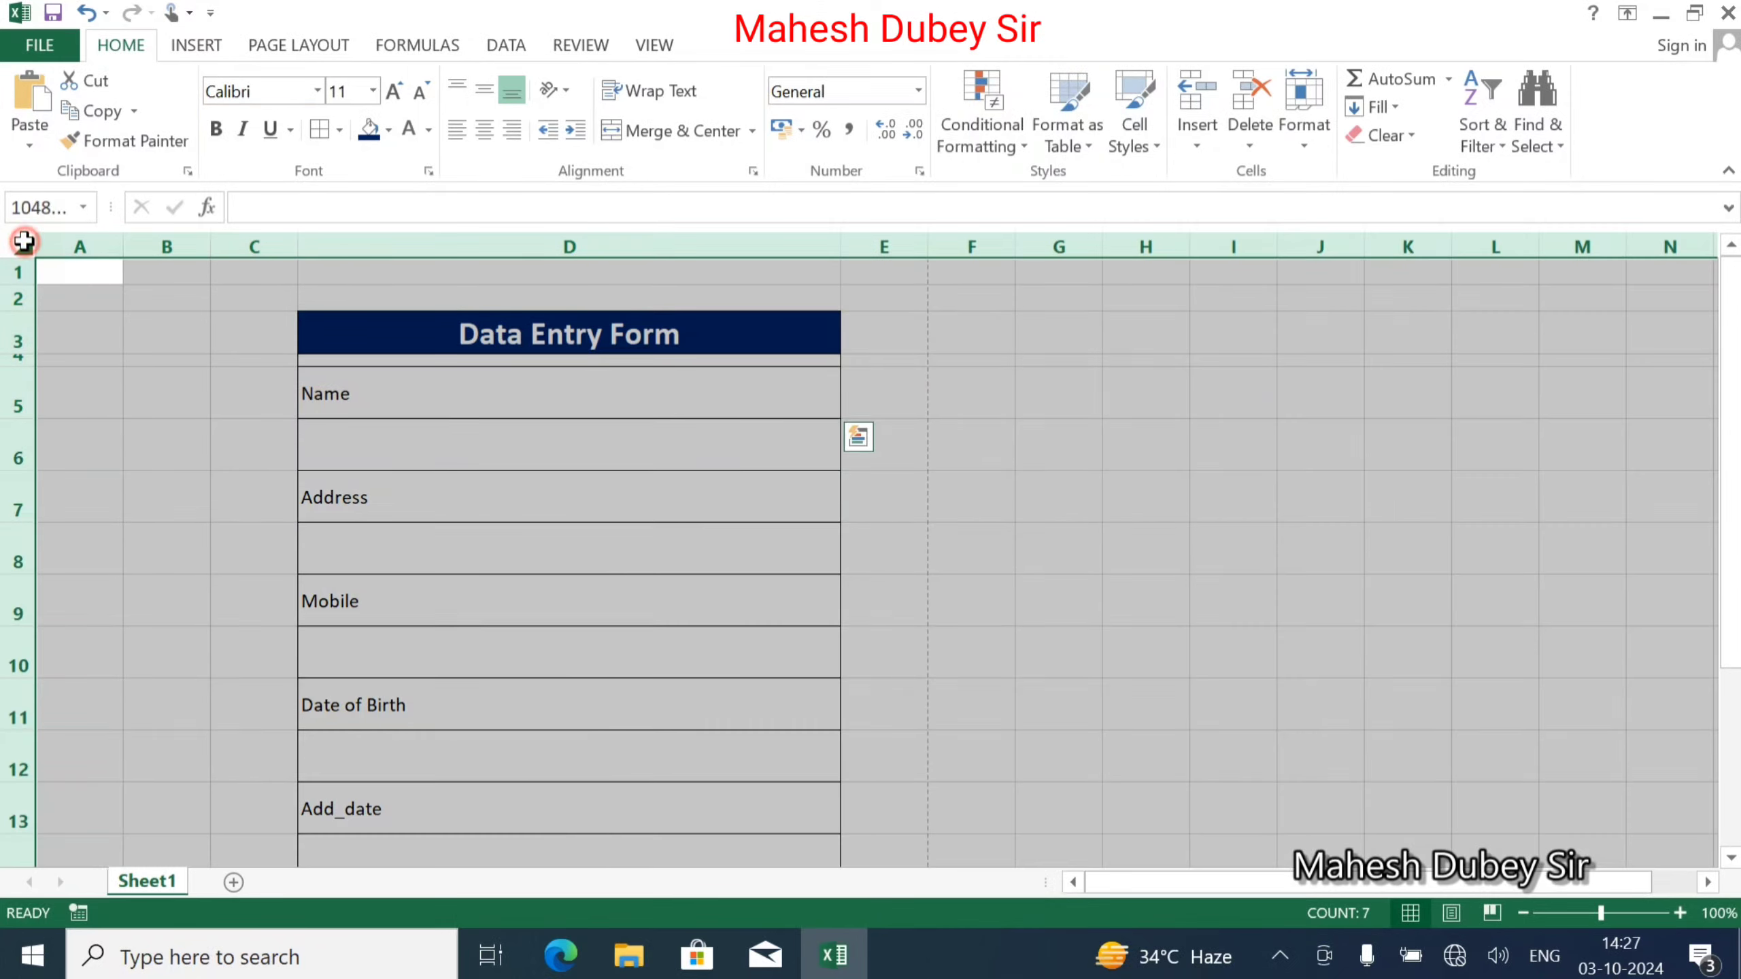
drag(545, 334, 622, 375)
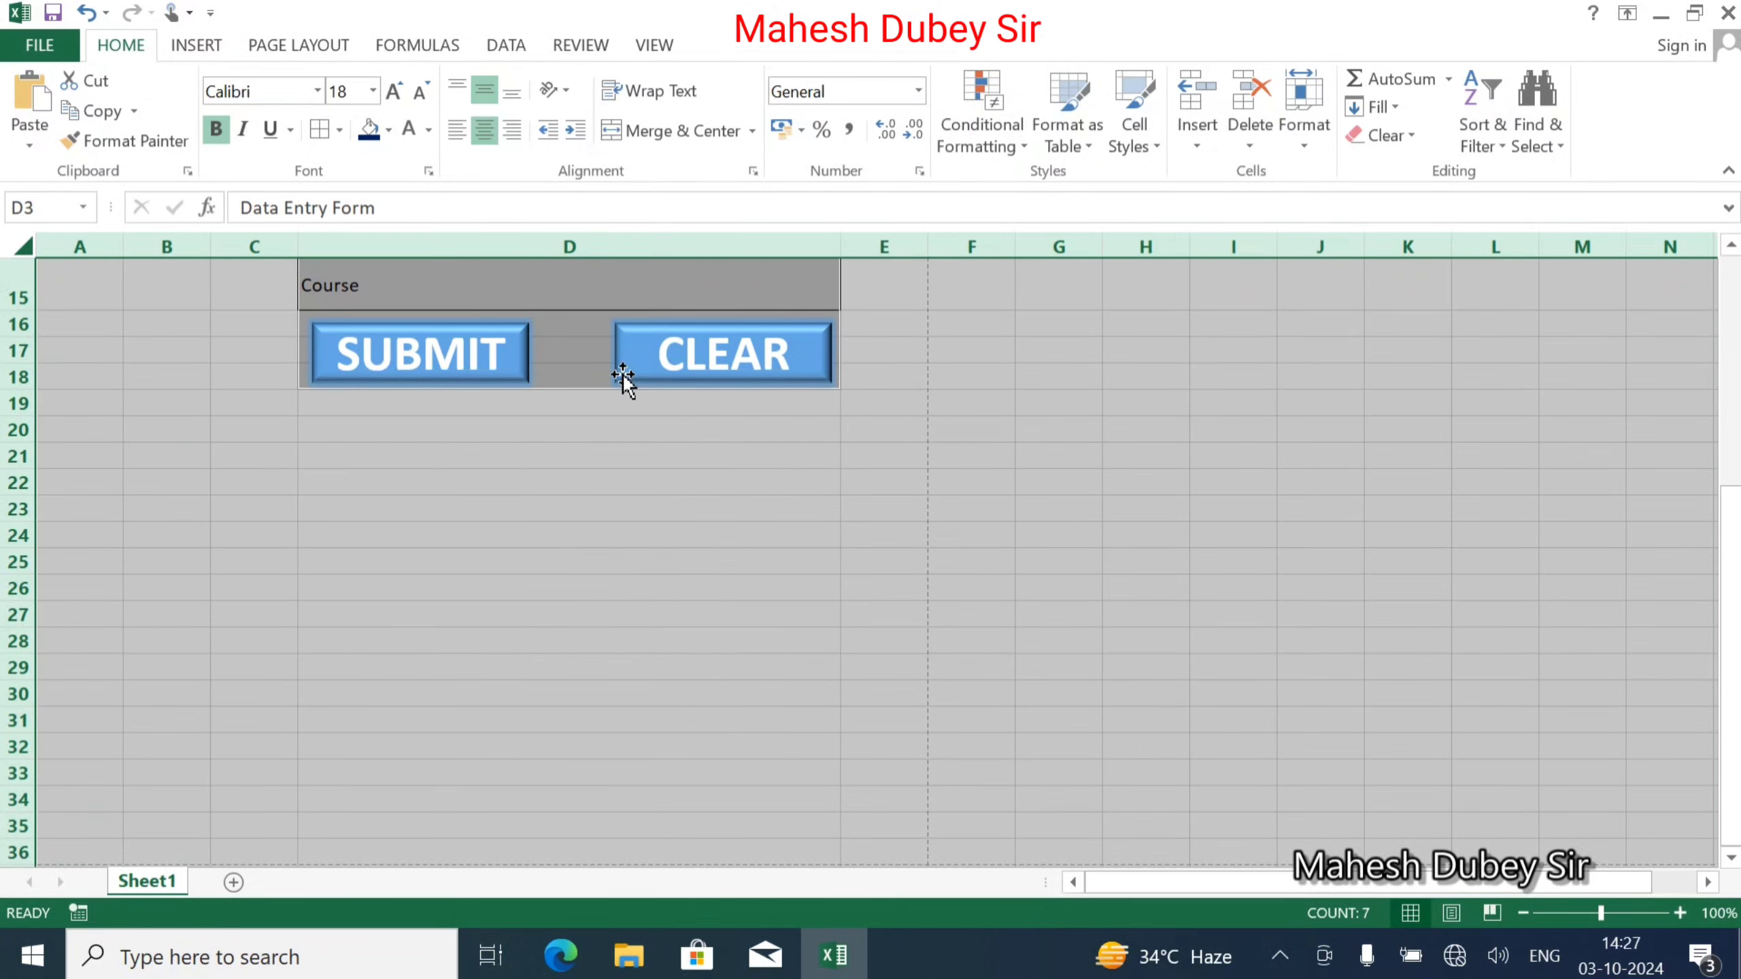
Fill the entire sheet with White, Background 1, Darker 50% dark grey.
scroll(623, 374, up, 5)
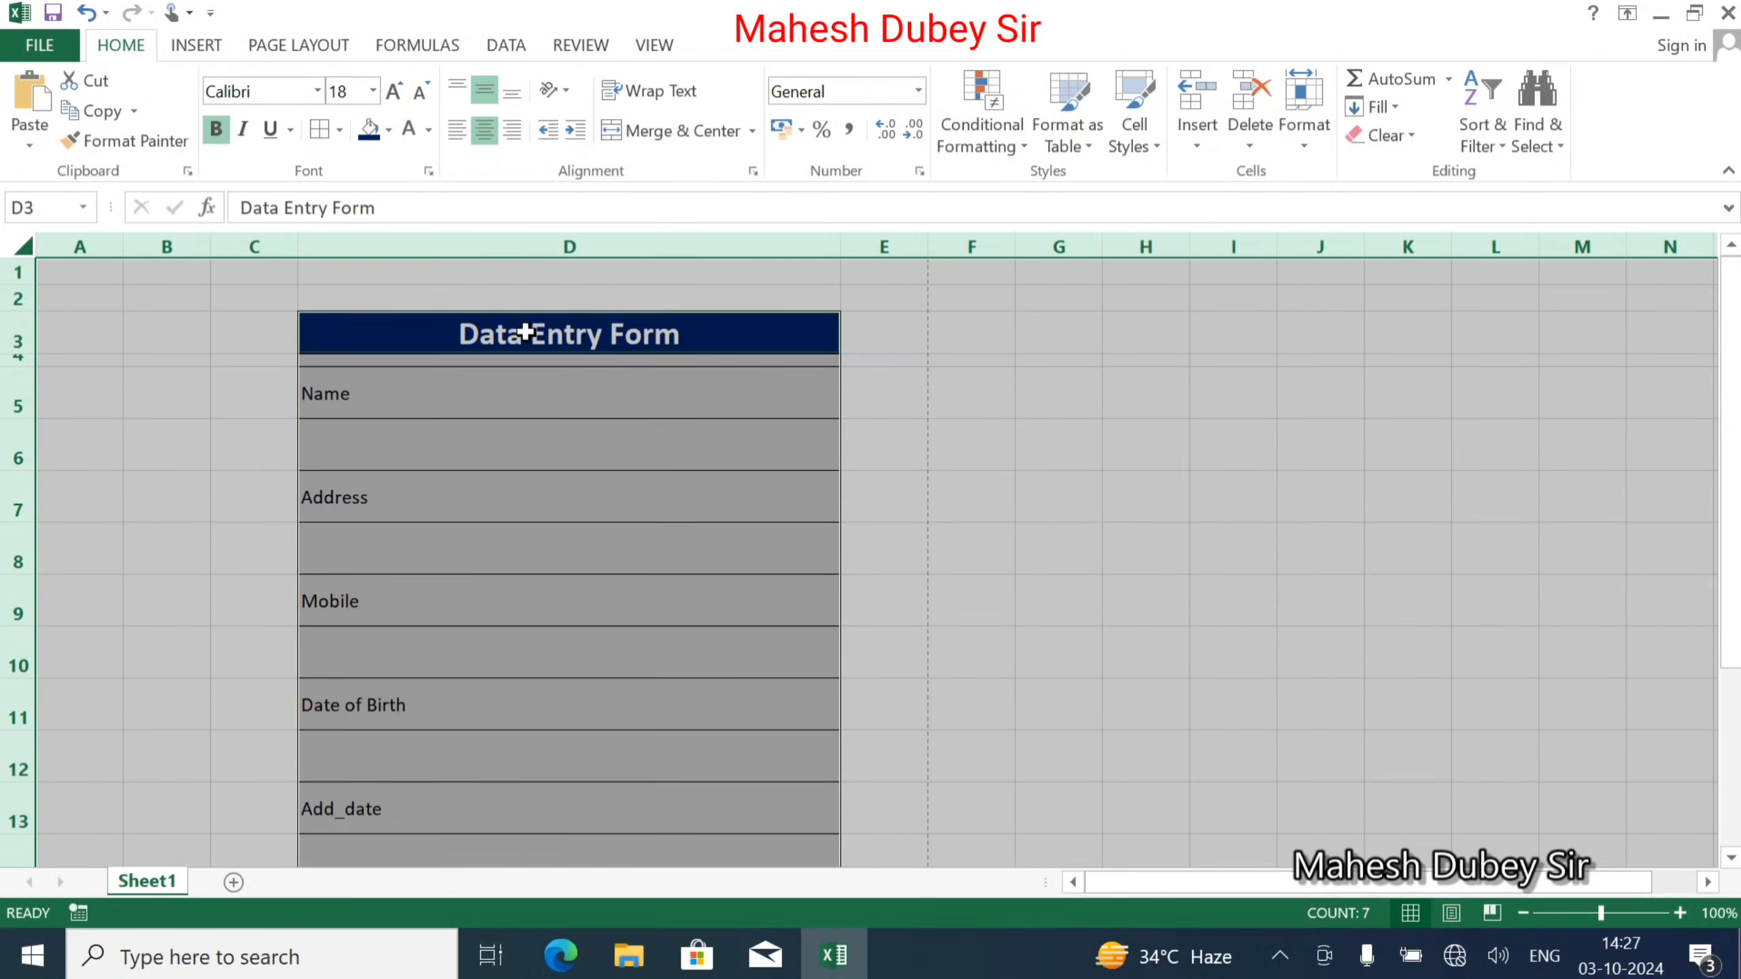
click(387, 129)
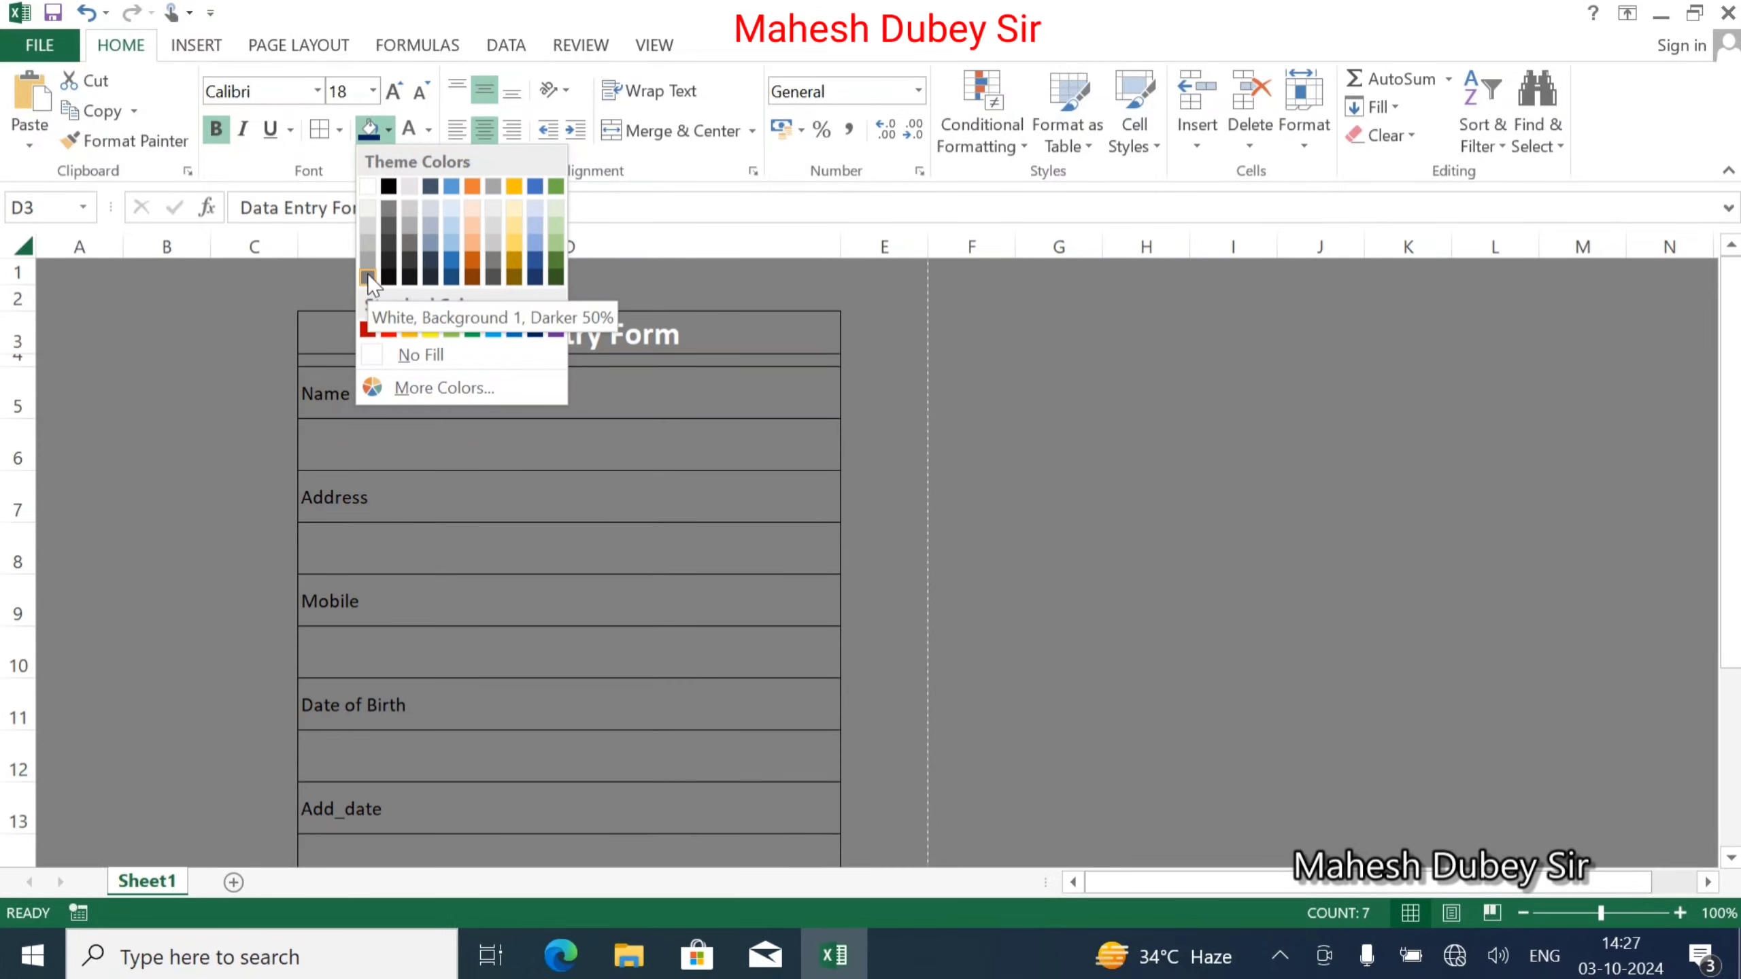
click(367, 273)
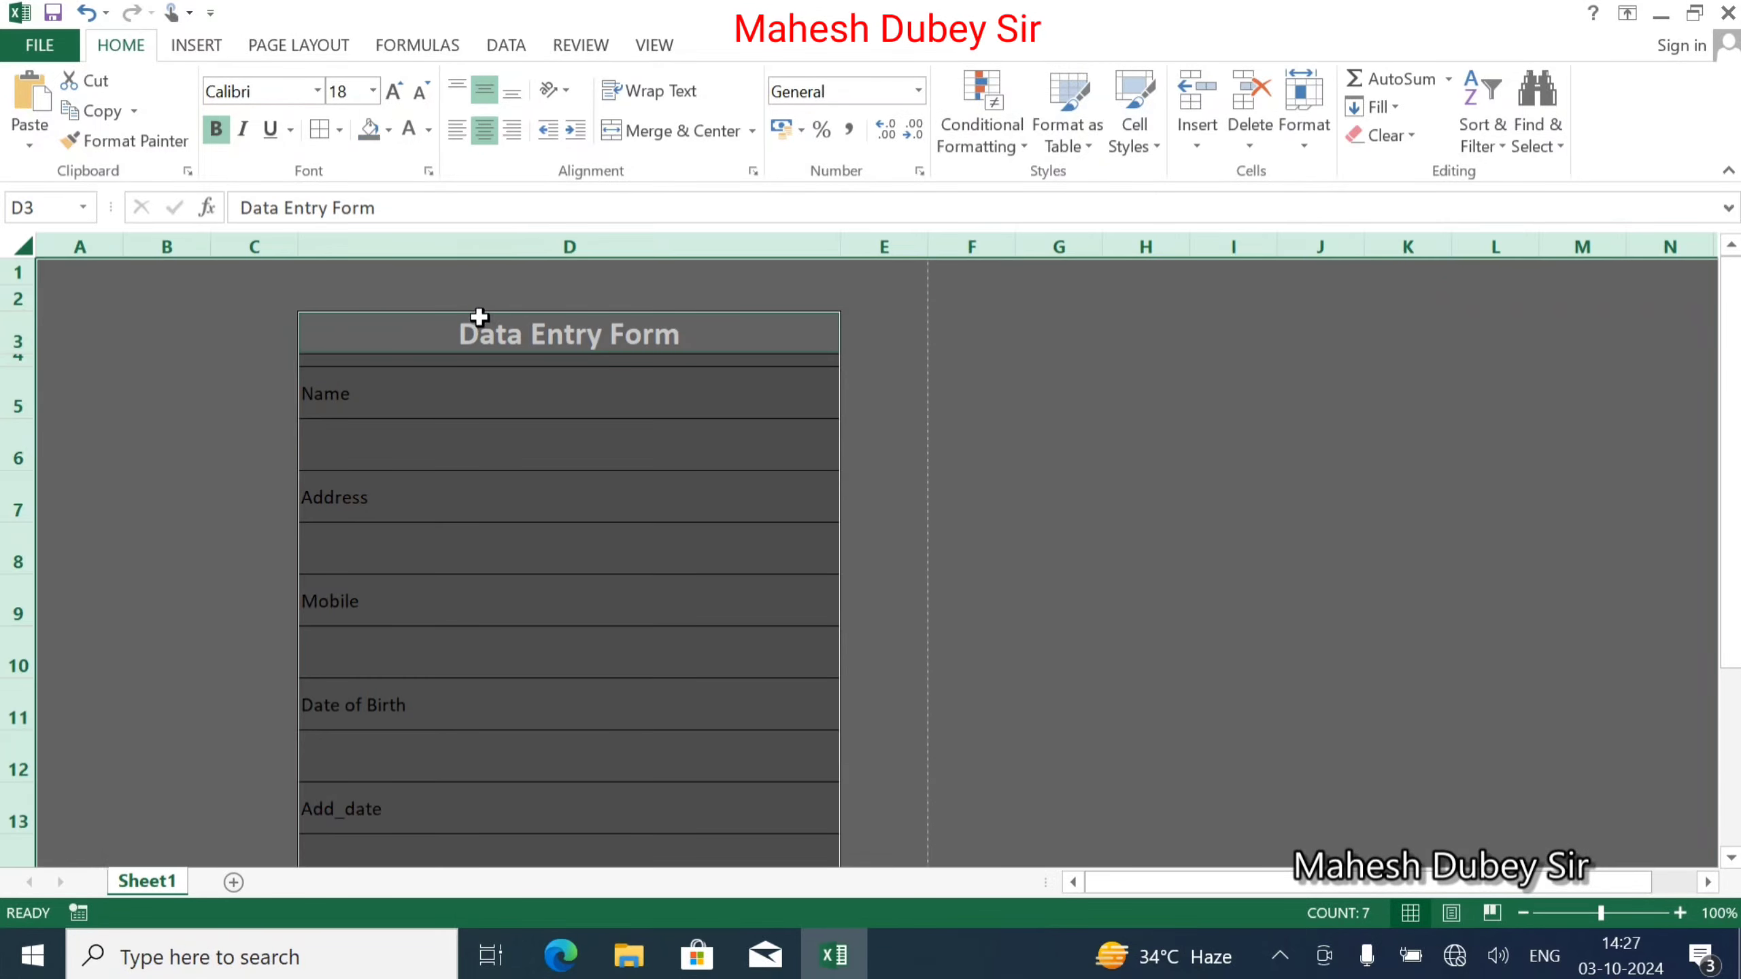
click(474, 362)
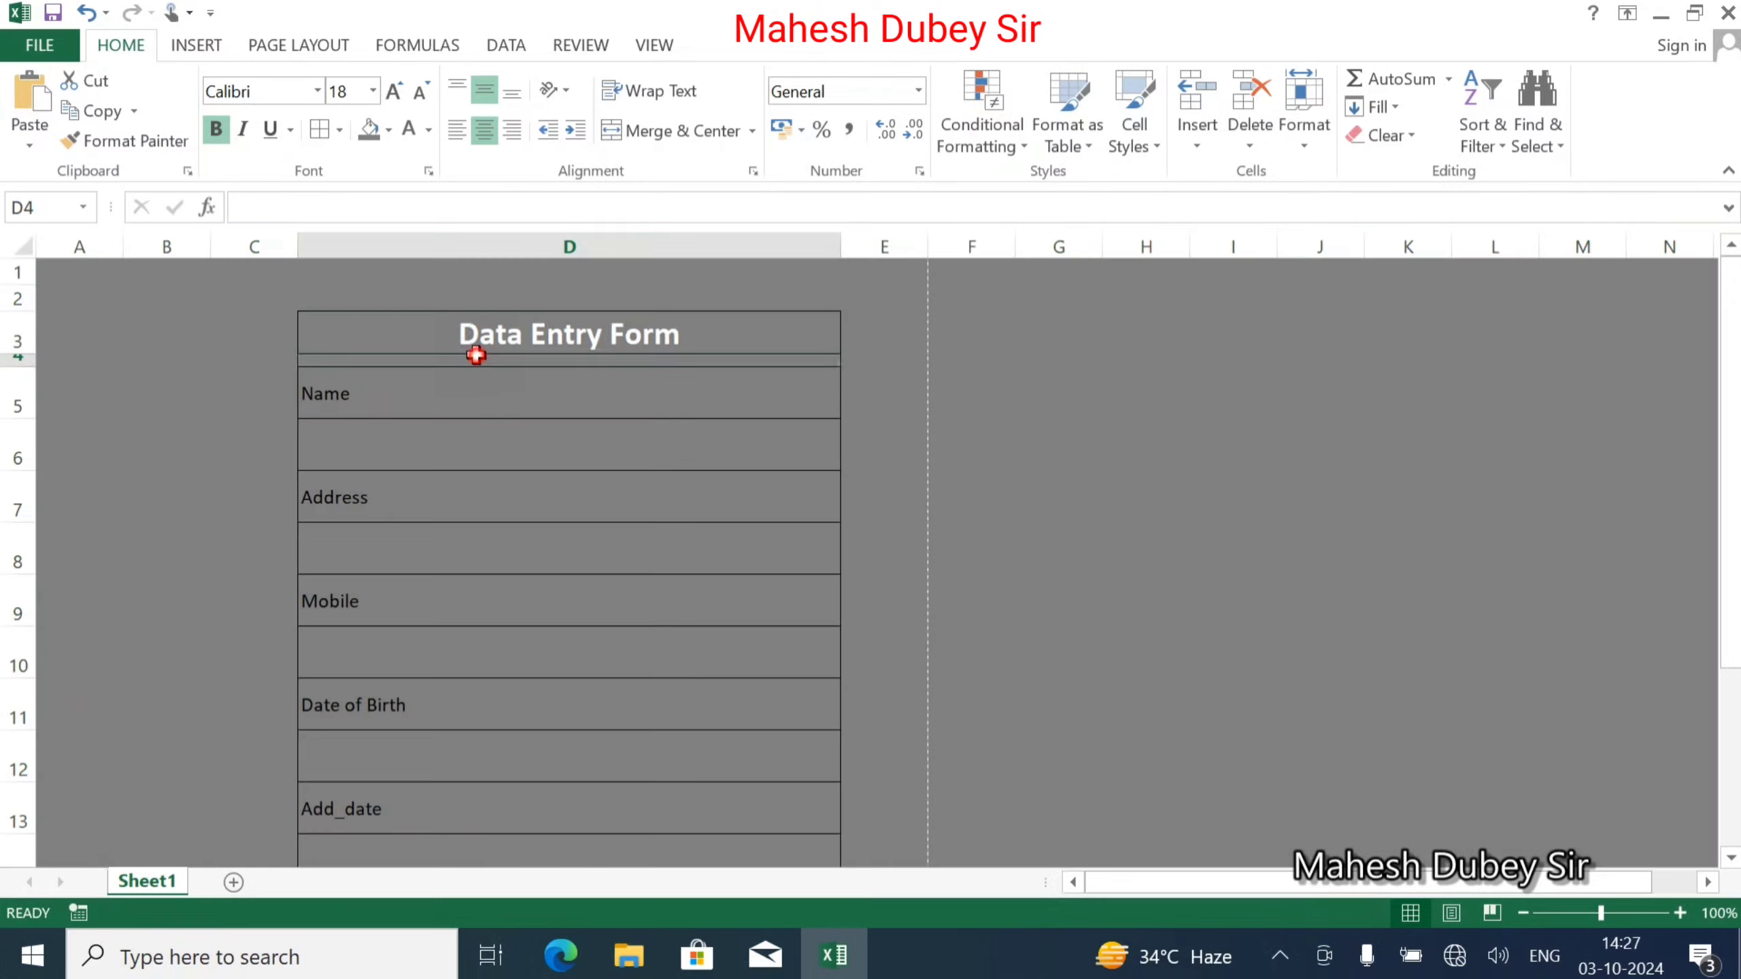
Fill the form cells D3:D17 white, then select the Data Entry Form title cell.
click(622, 324)
drag(622, 324, 610, 761)
click(388, 132)
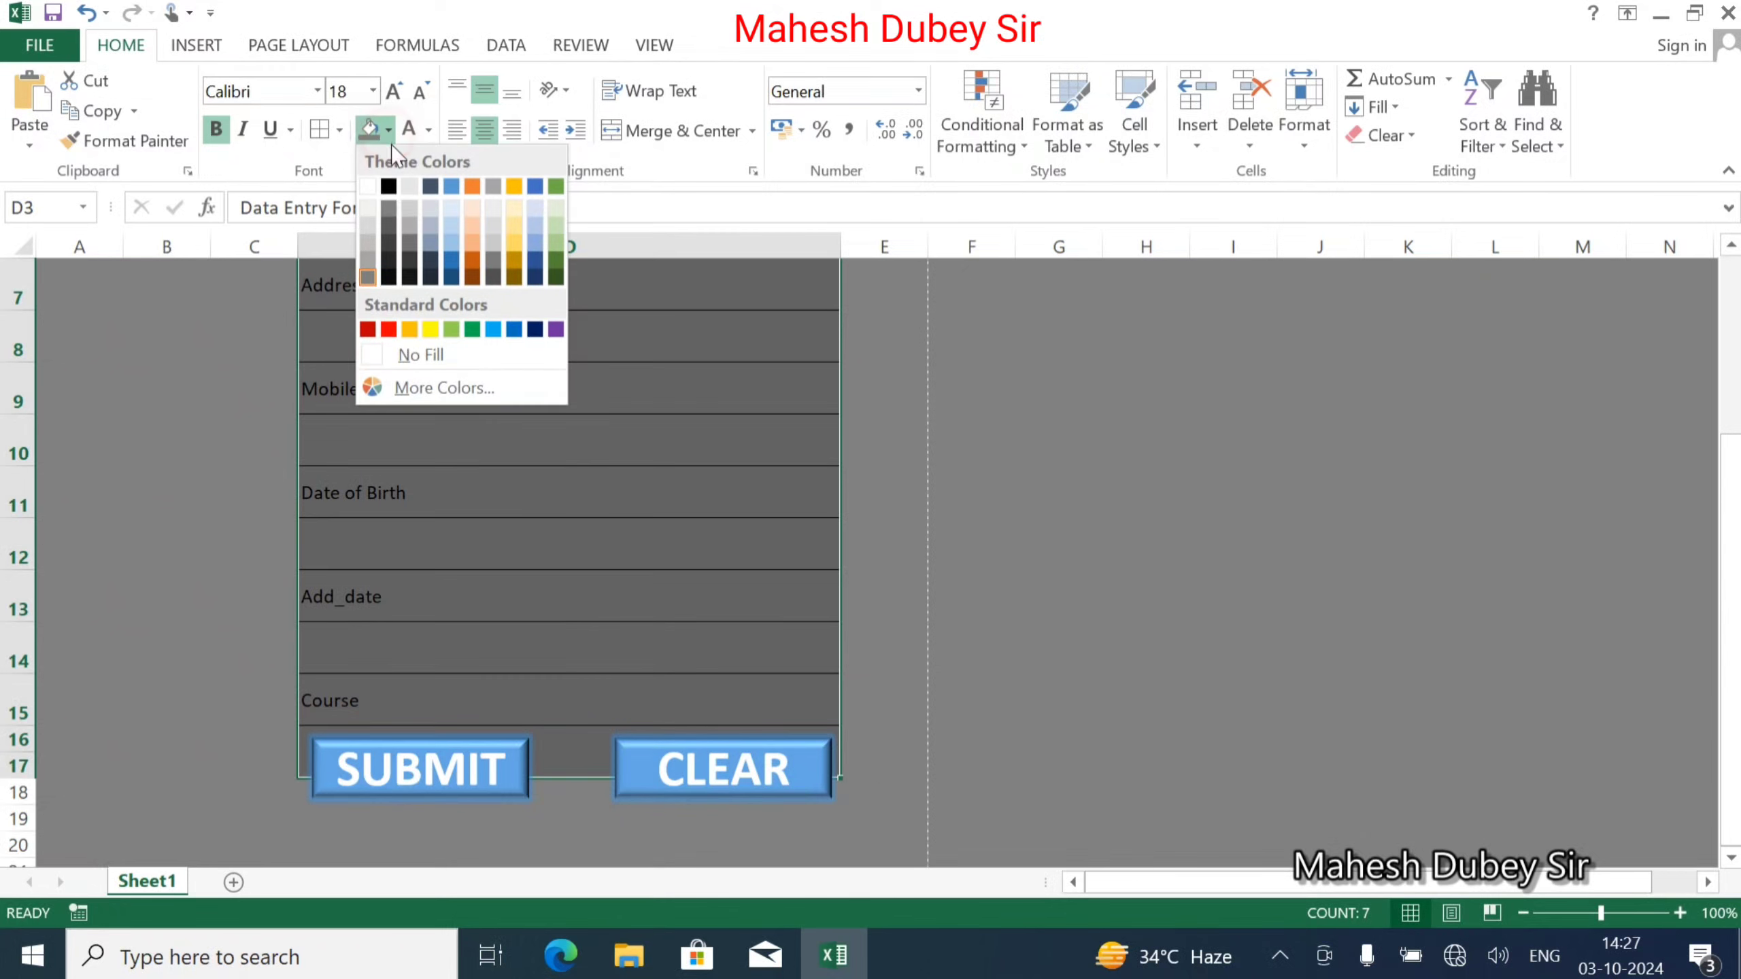
click(368, 186)
scroll(458, 311, up, 2)
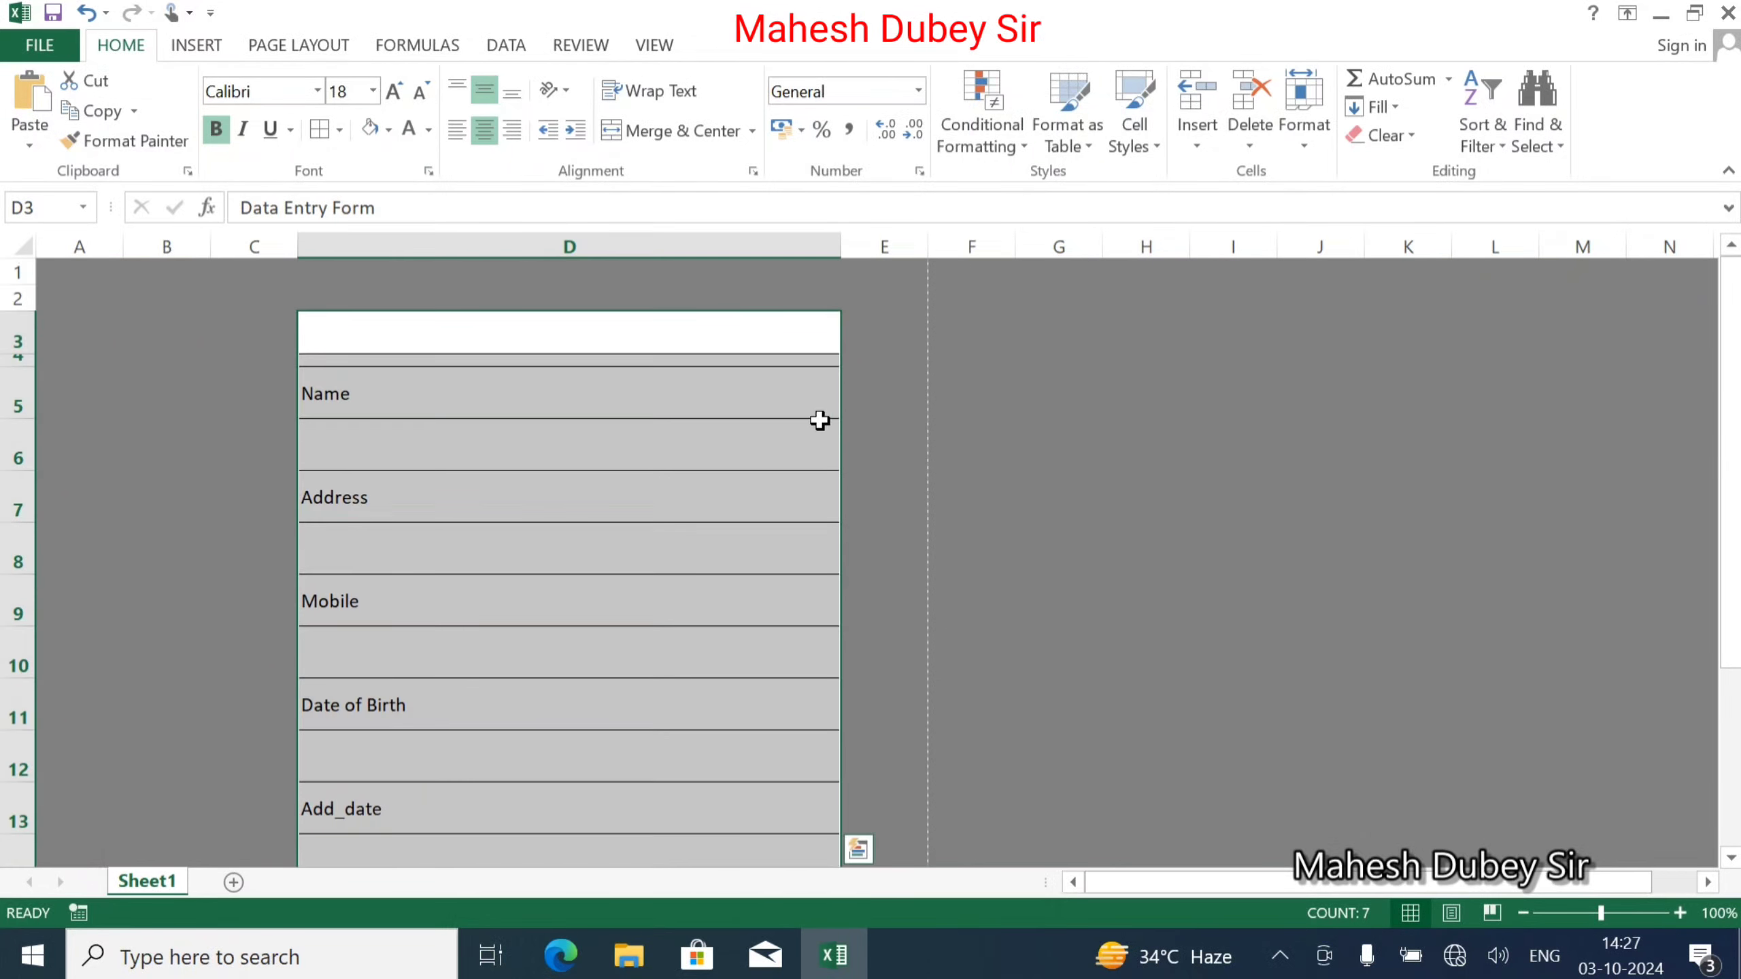
click(971, 379)
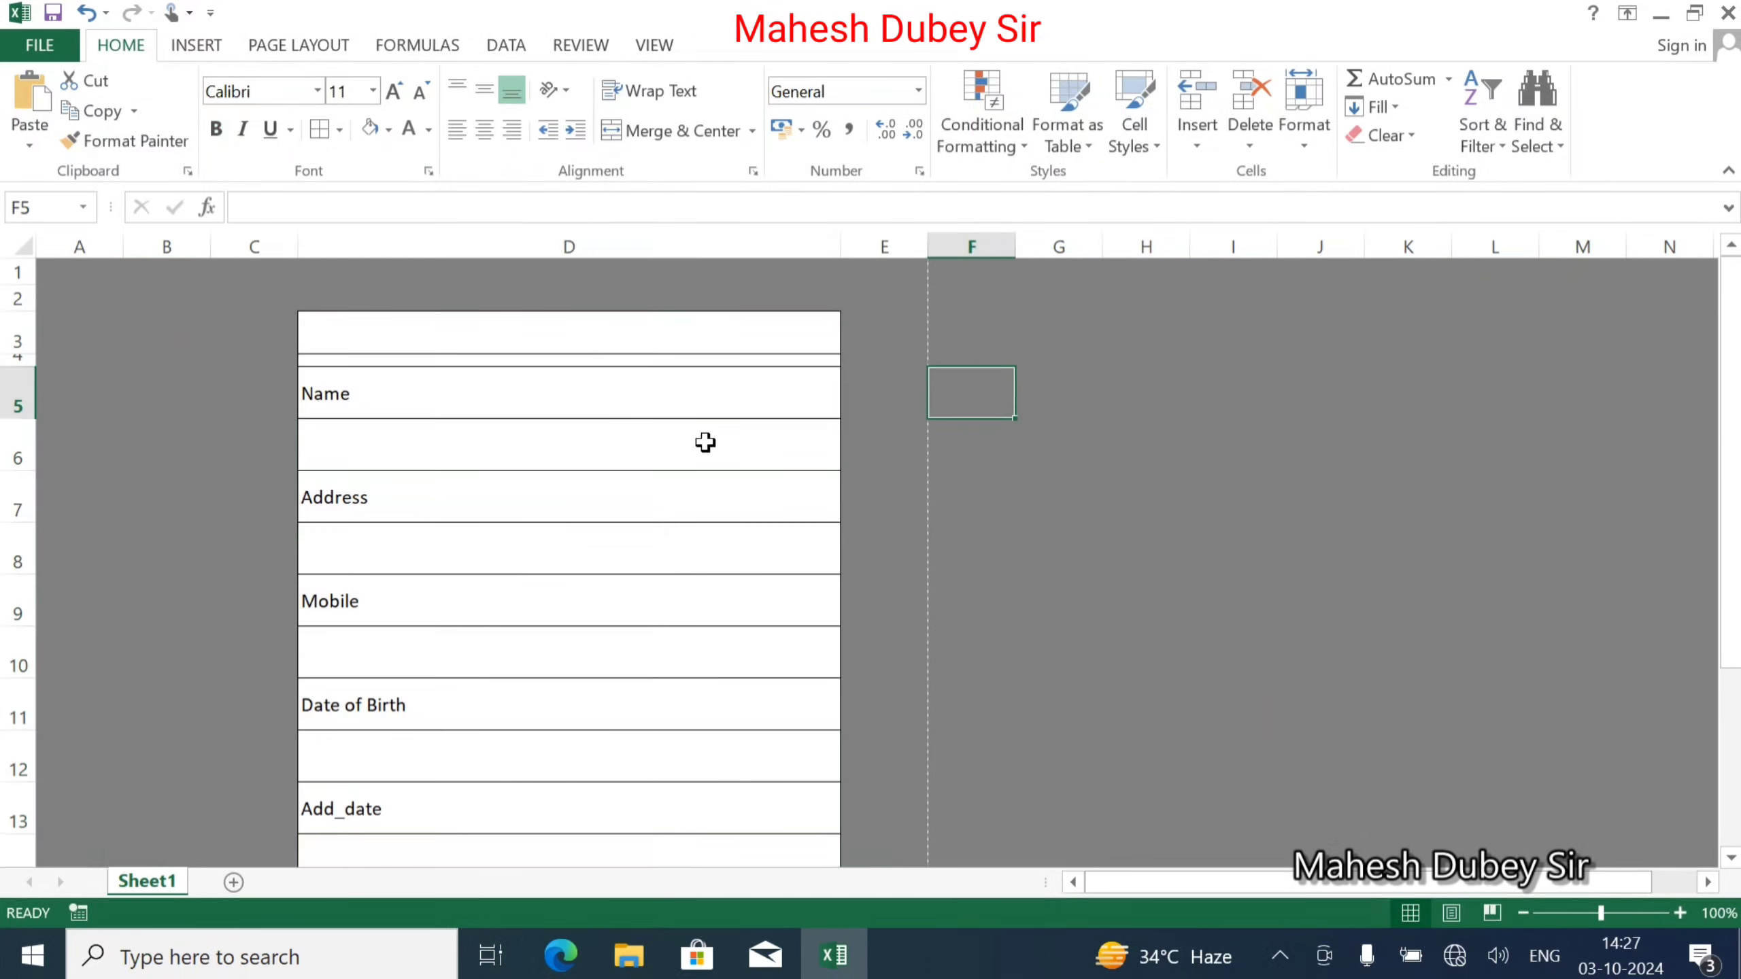
click(547, 334)
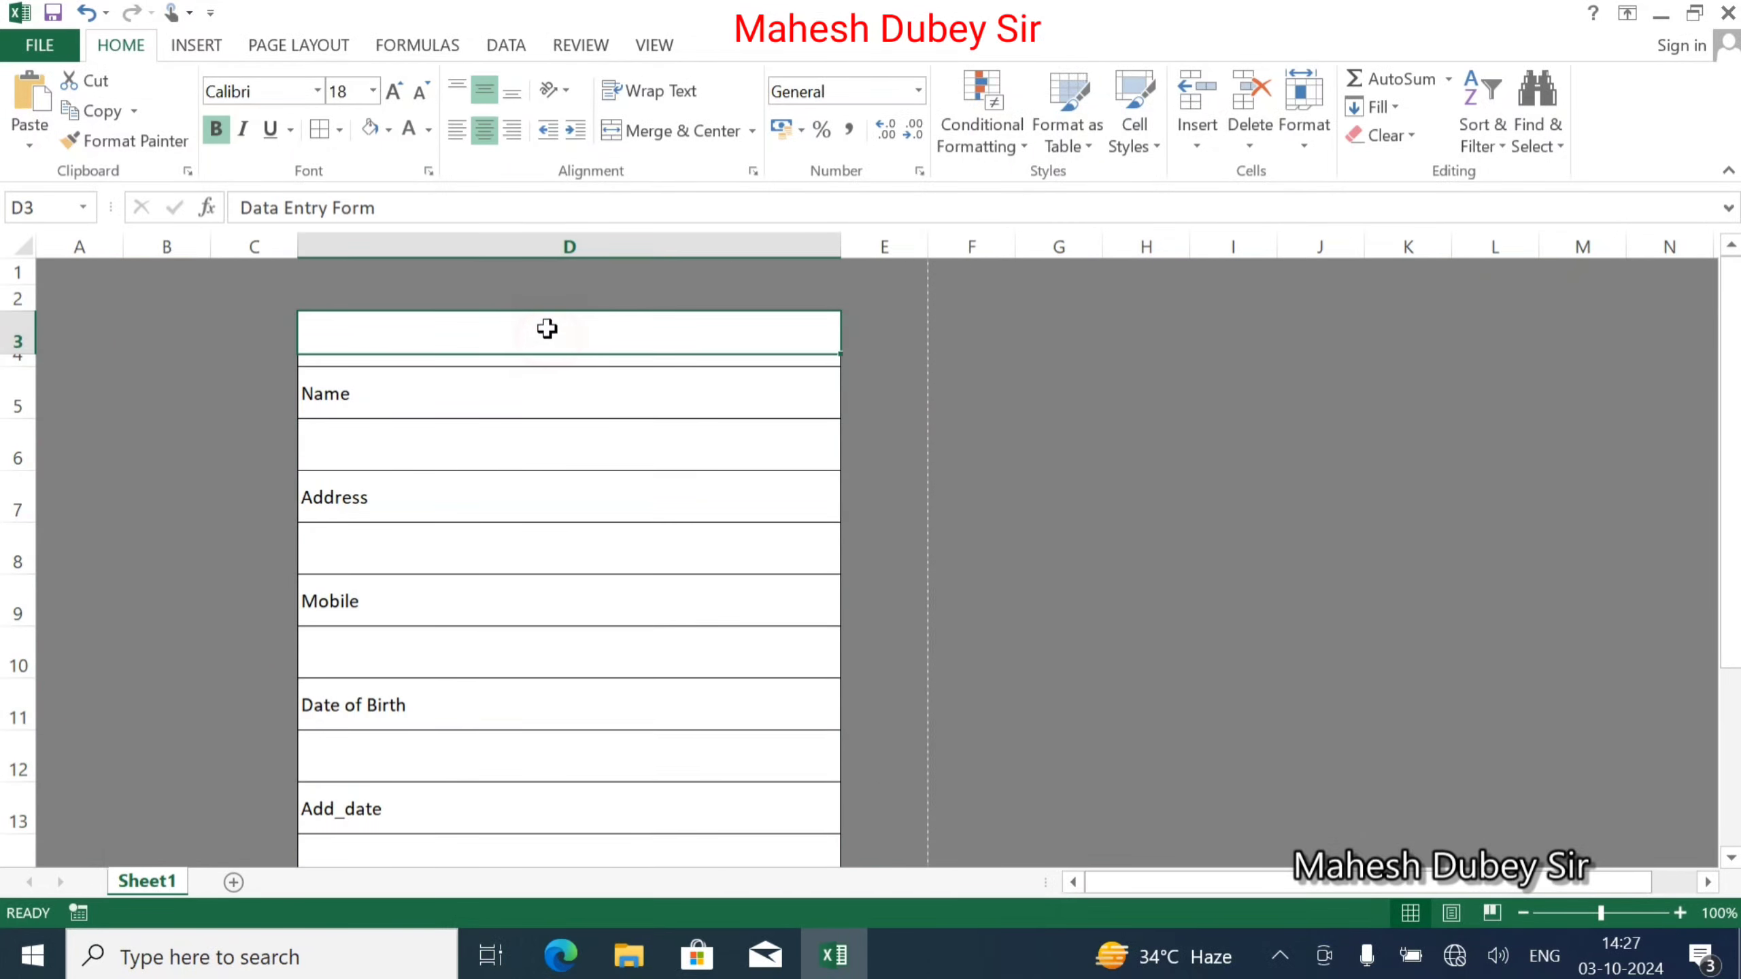
click(387, 130)
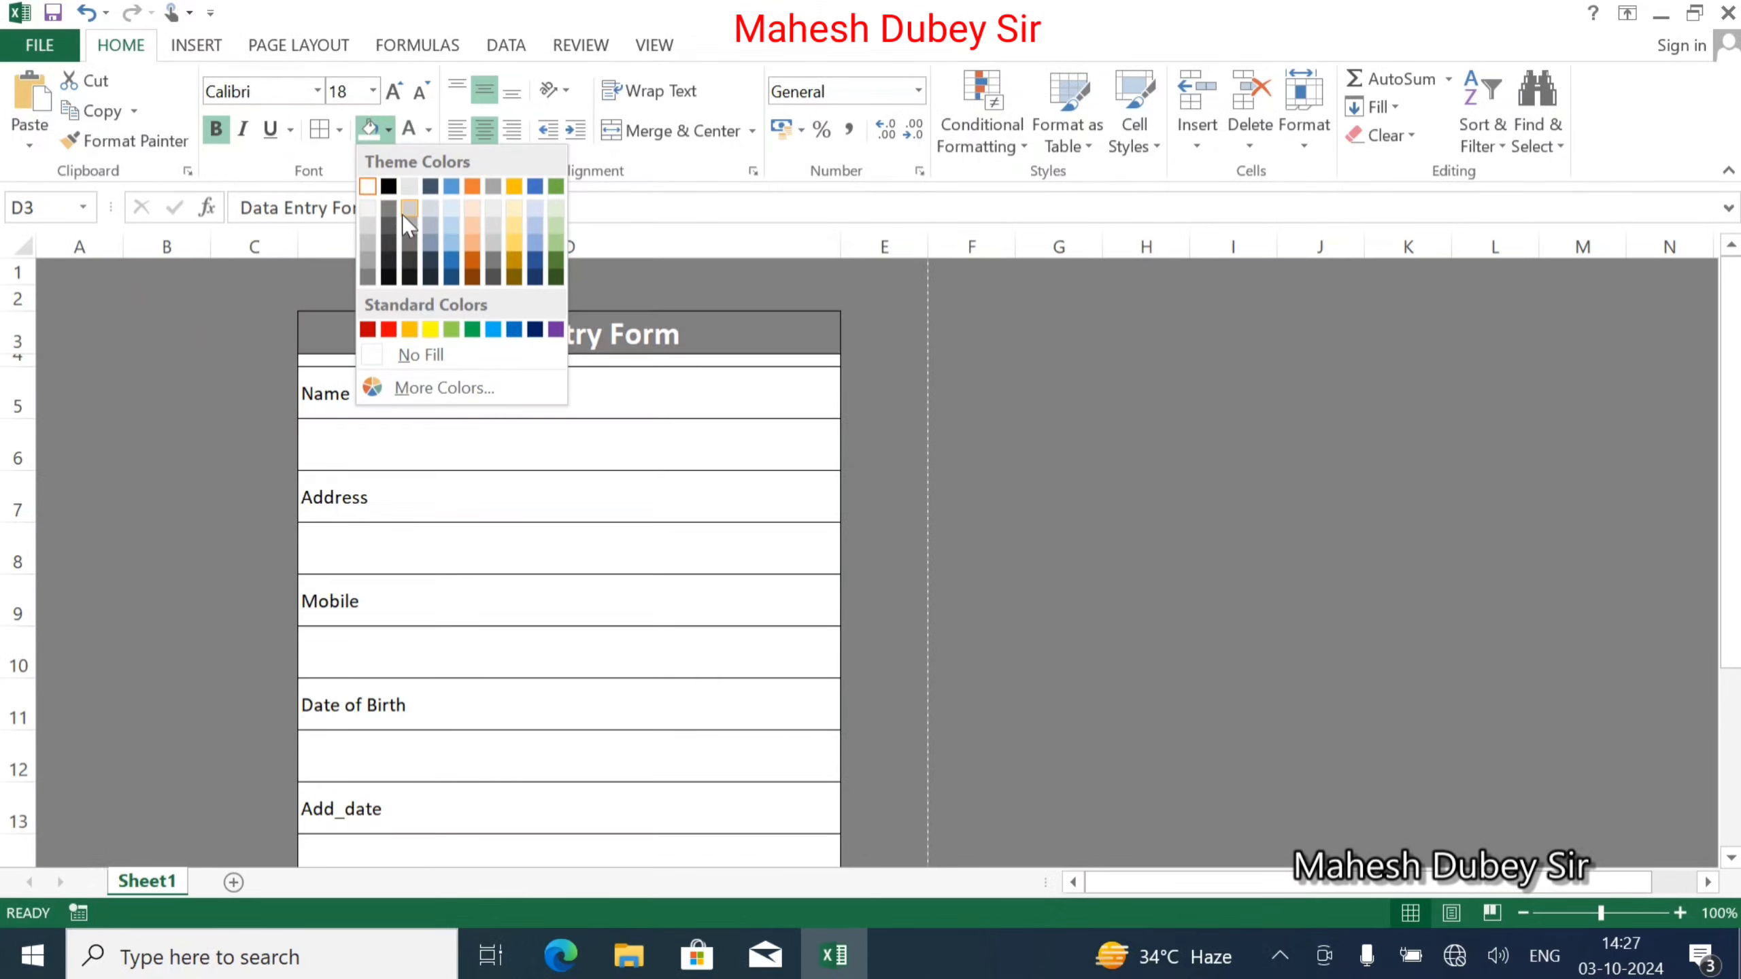
Give the Data Entry Form title cell a dark blue fill.
click(536, 329)
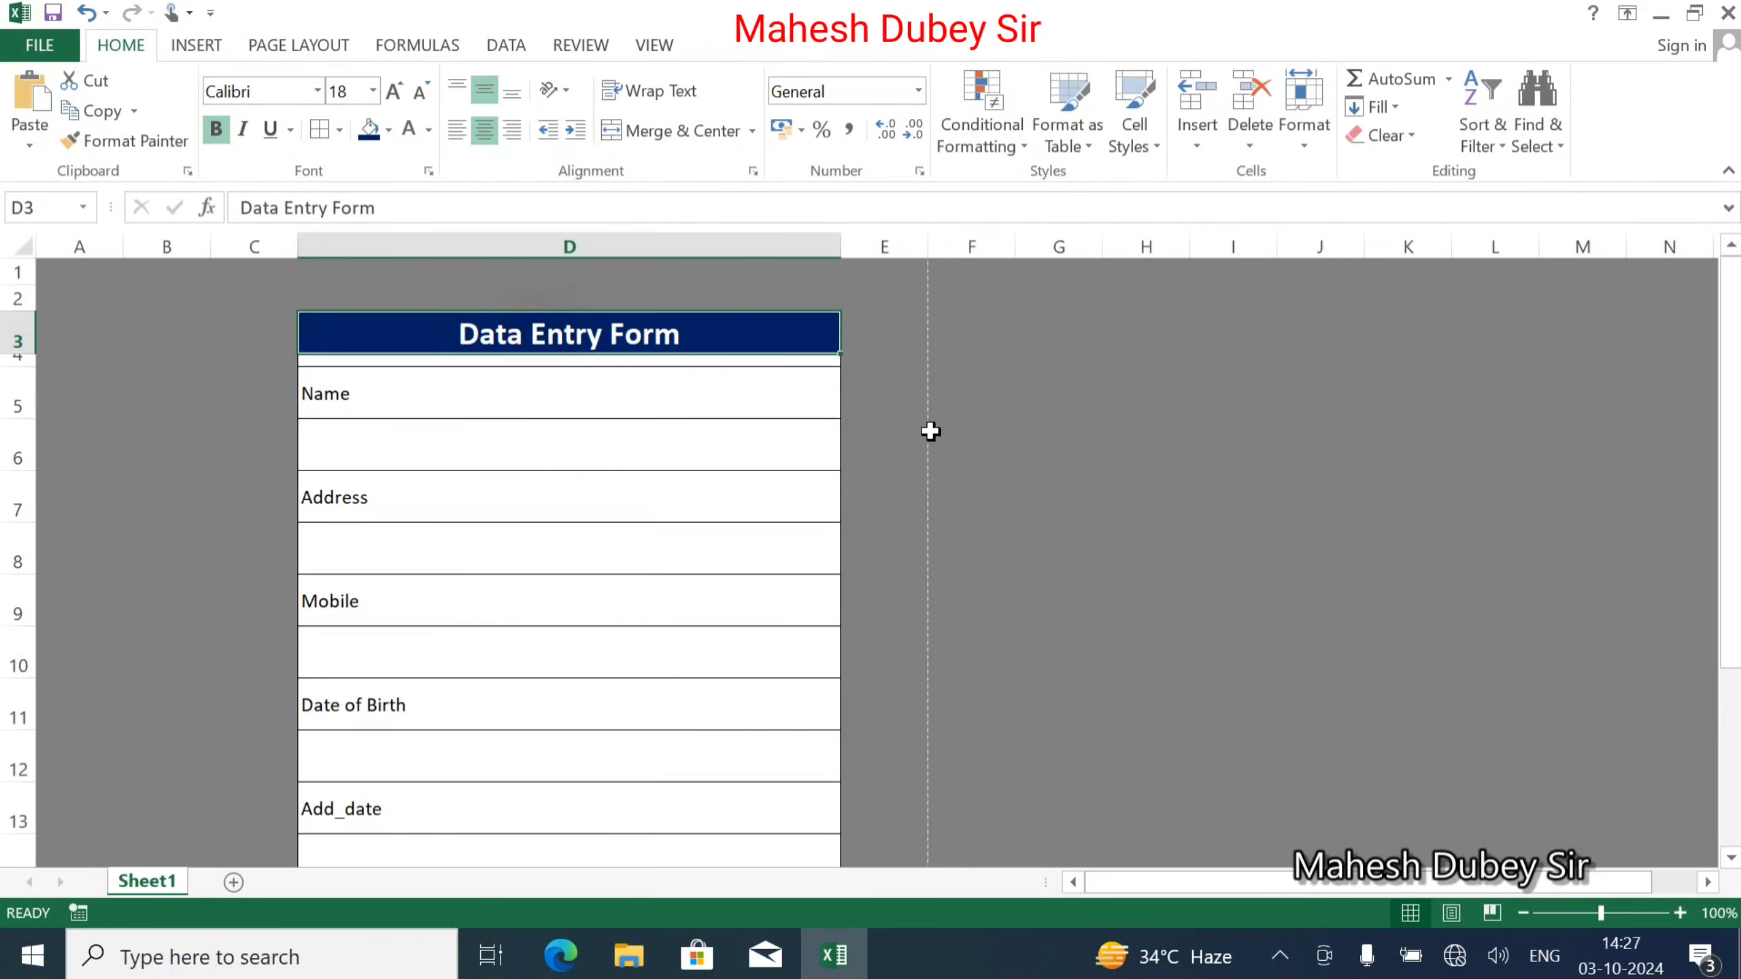
click(941, 433)
scroll(416, 408, down, 1)
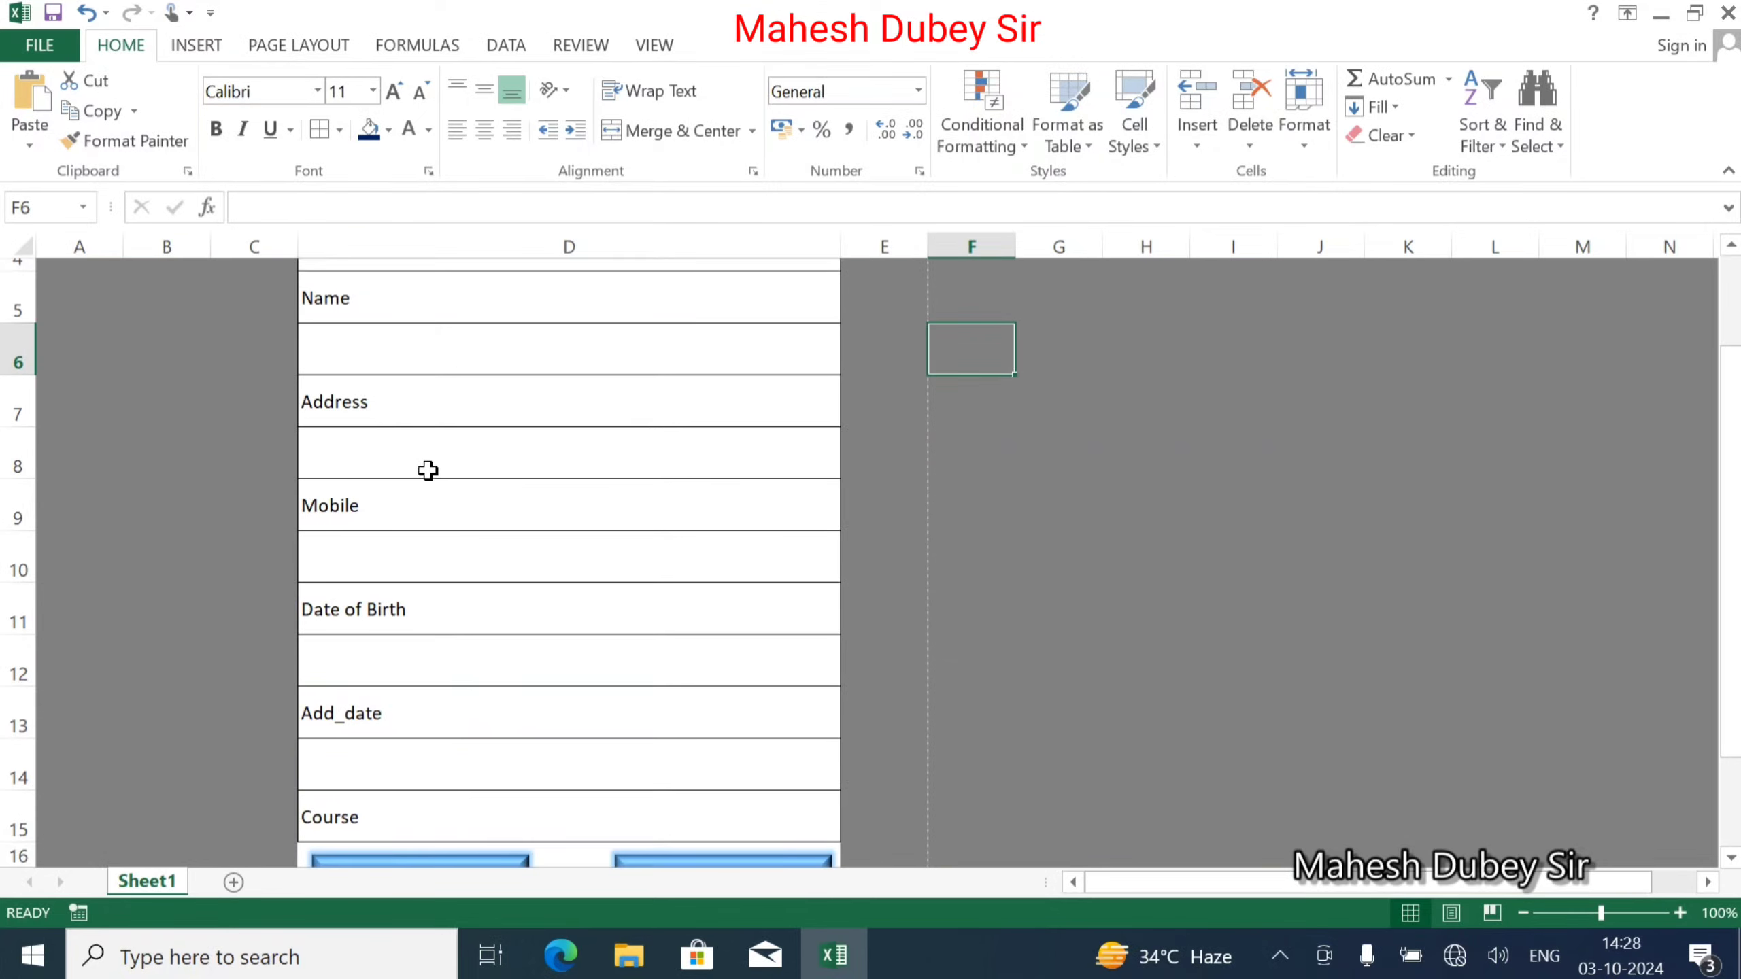
scroll(411, 468, up, 1)
Make the Name, Address, Mobile, Date of Birth, Add_date and Course labels bold.
click(369, 399)
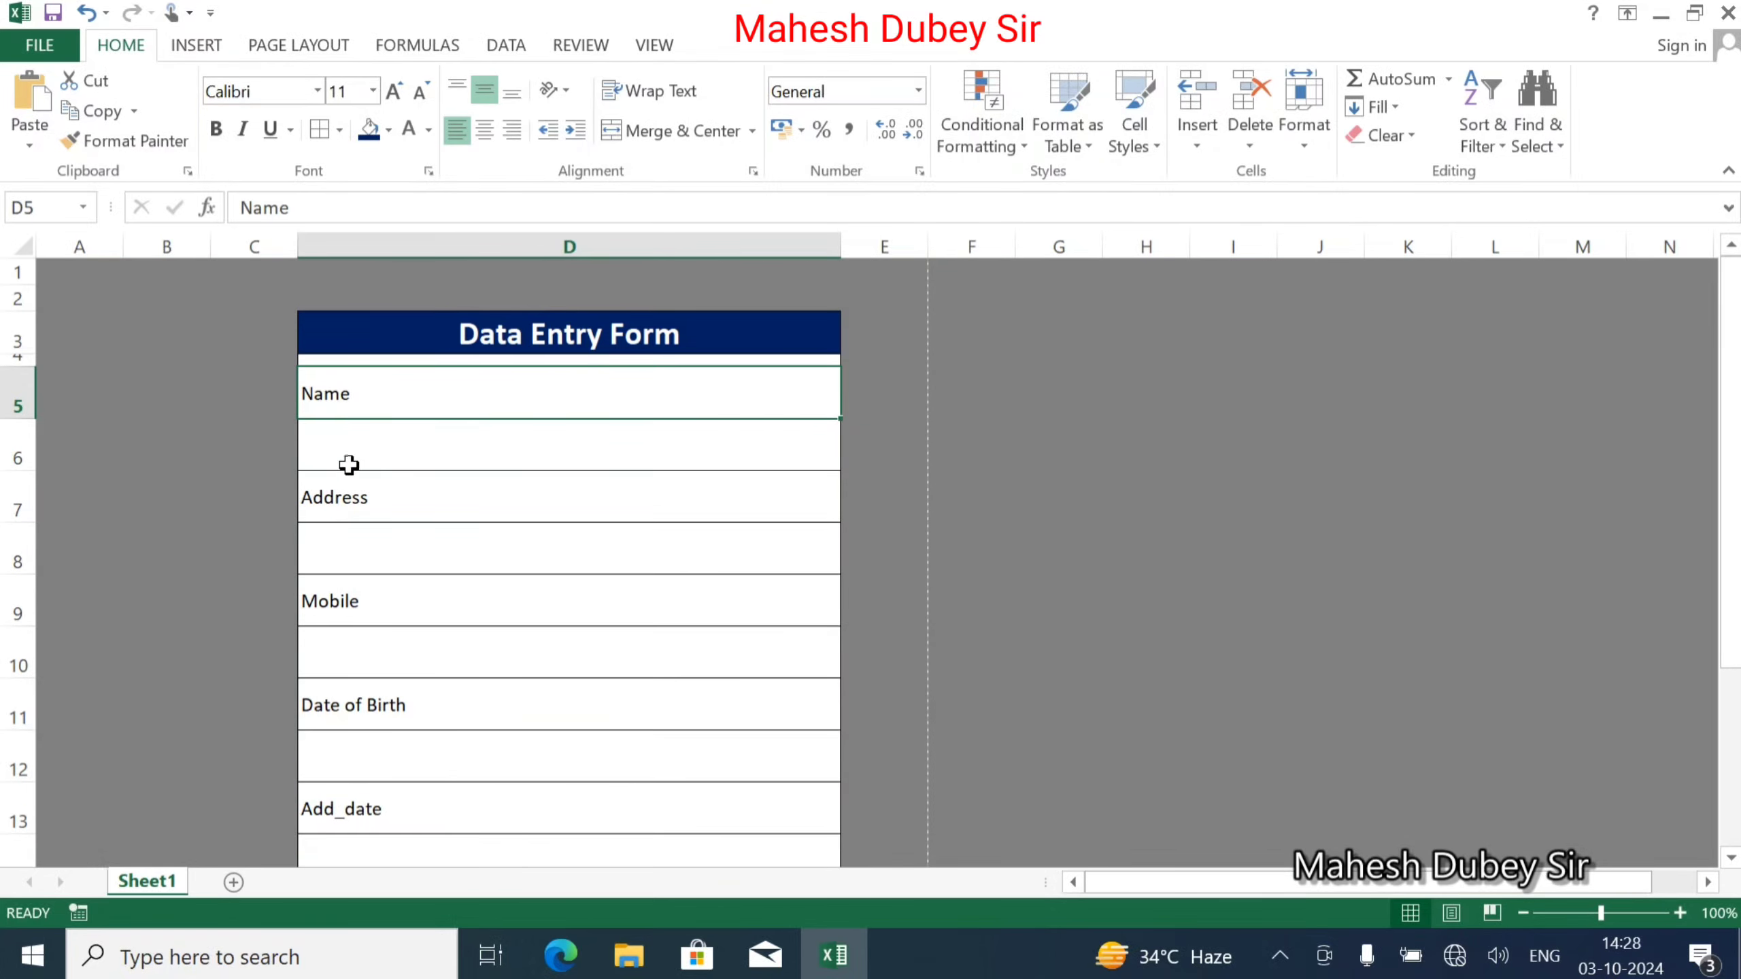
ctrl+click(343, 507)
ctrl+click(373, 618)
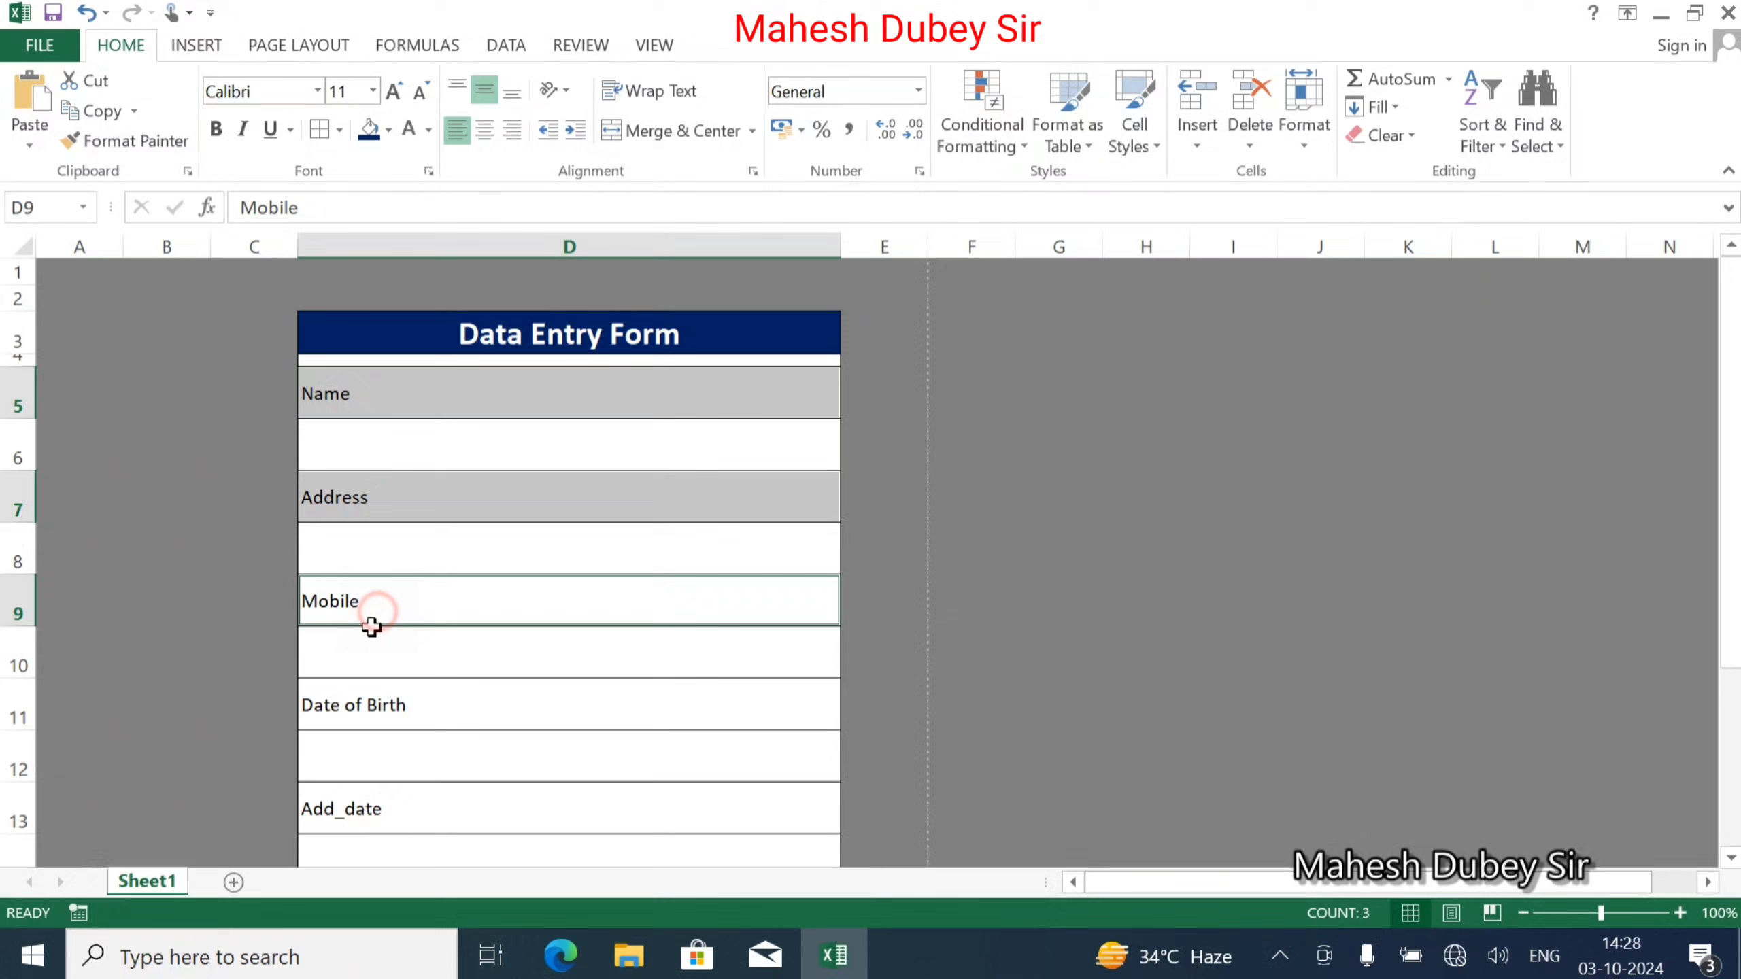
ctrl+click(370, 712)
scroll(370, 712, down, 2)
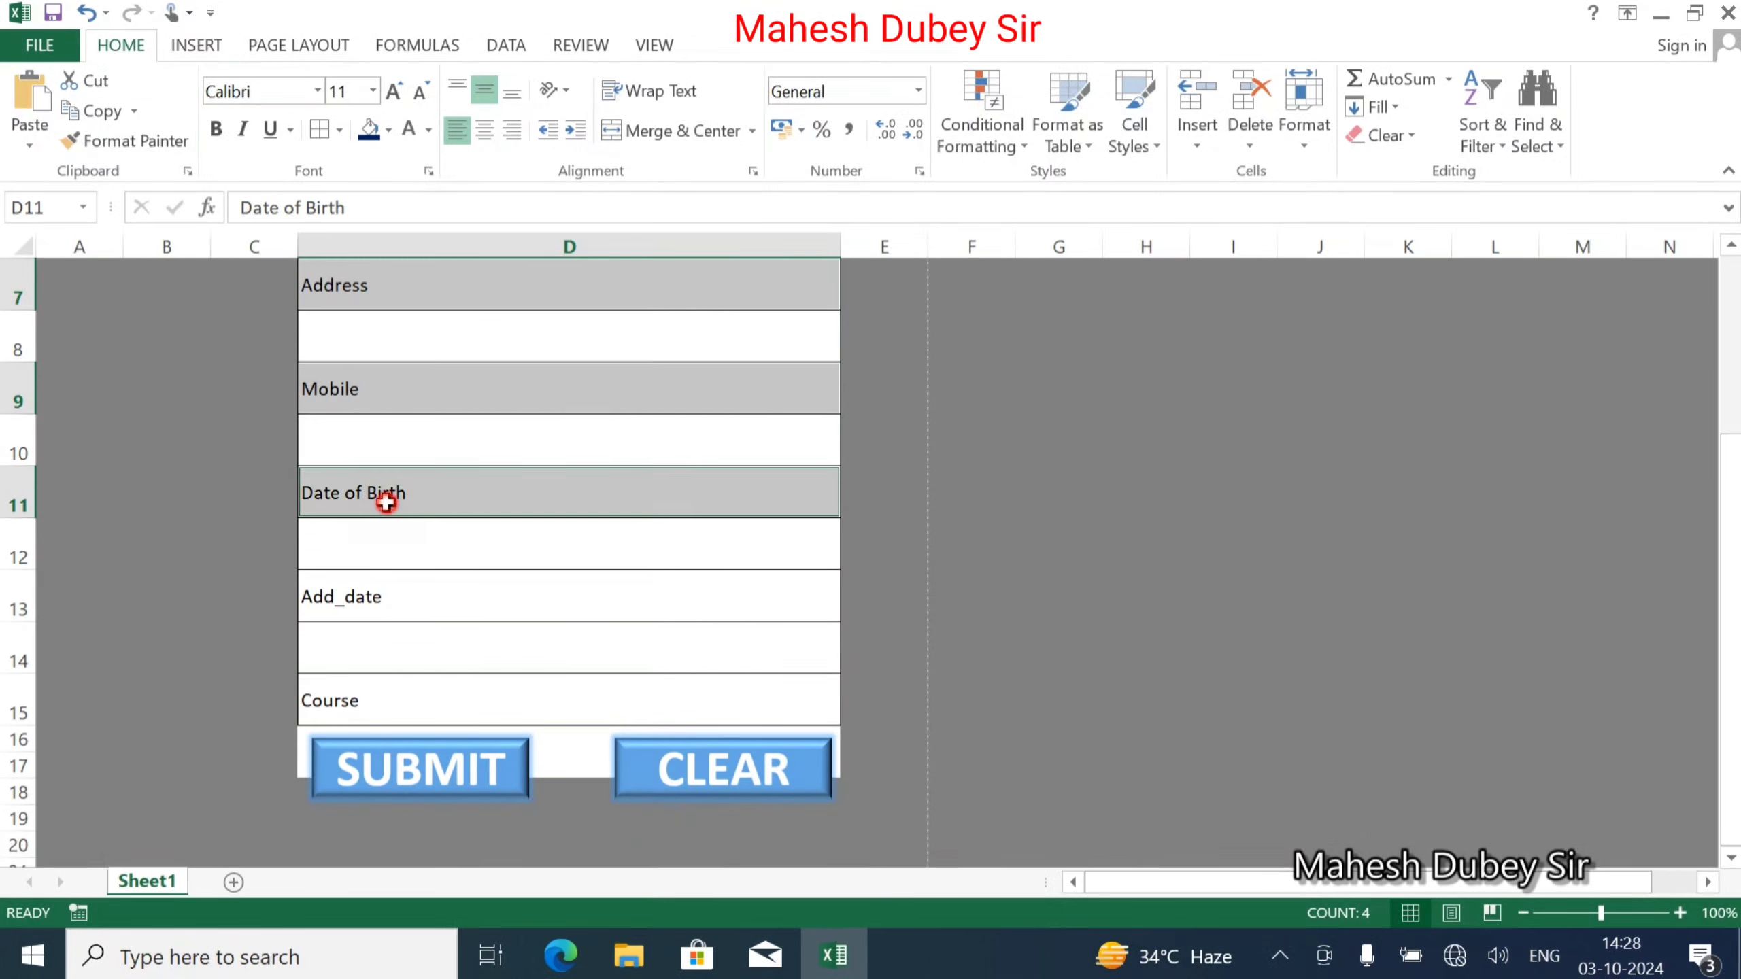
ctrl+click(365, 595)
ctrl+click(341, 701)
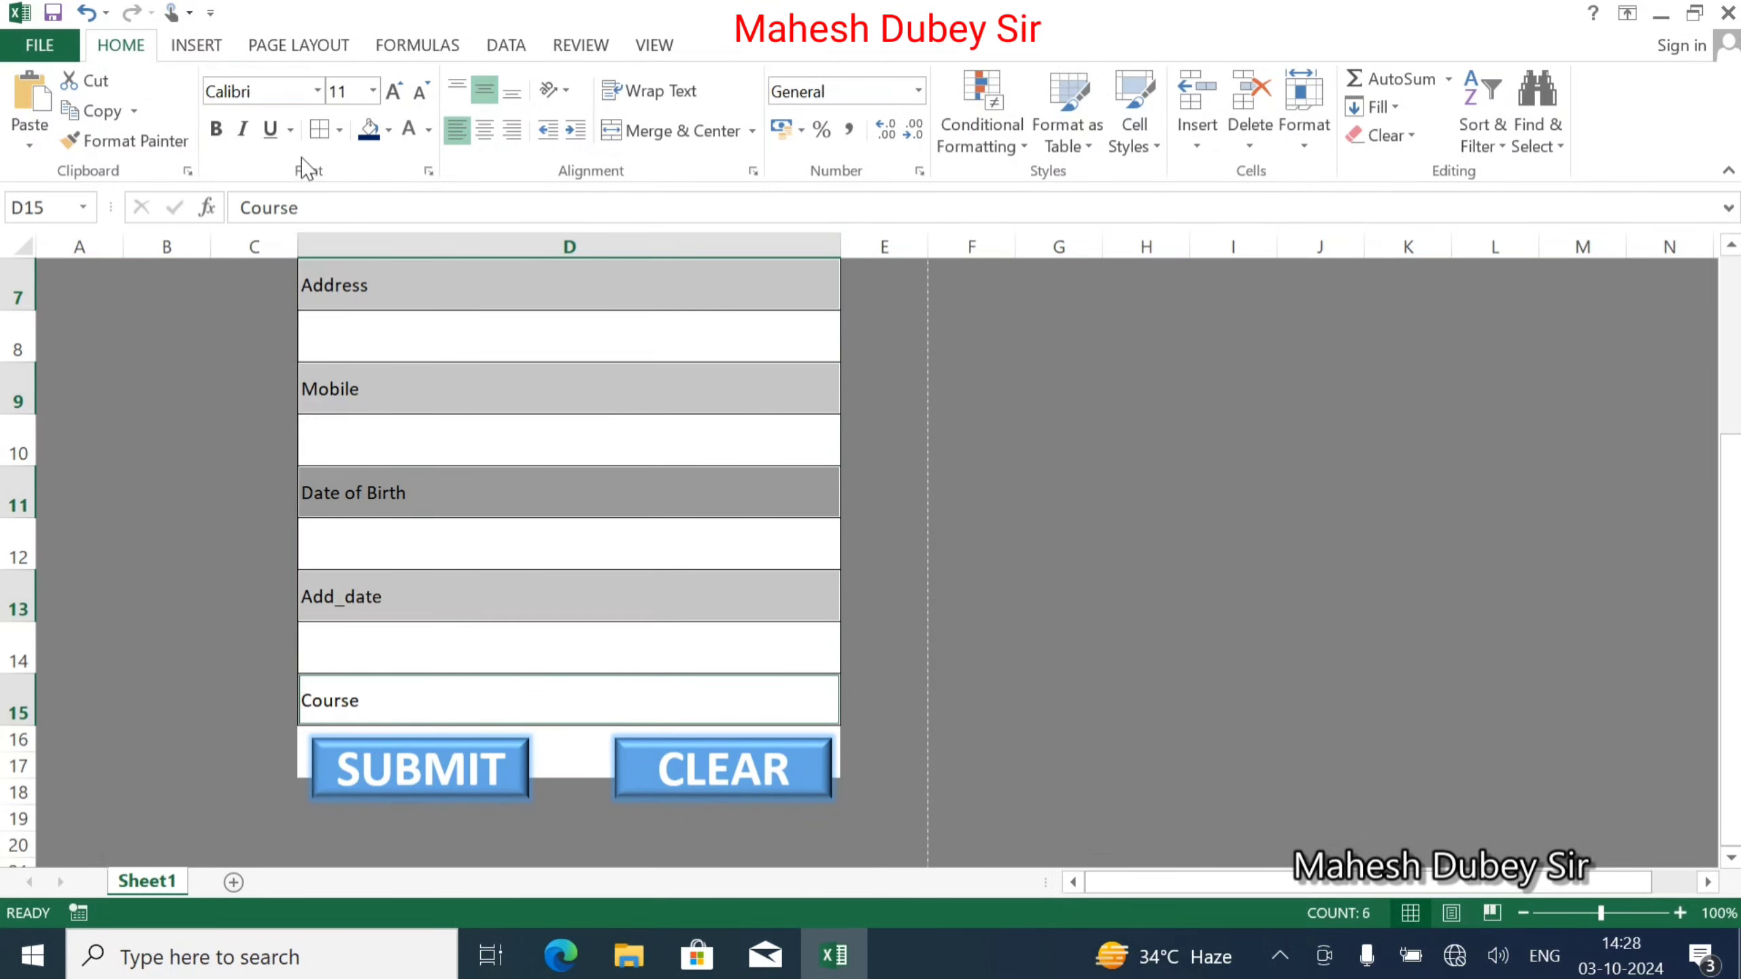
click(215, 130)
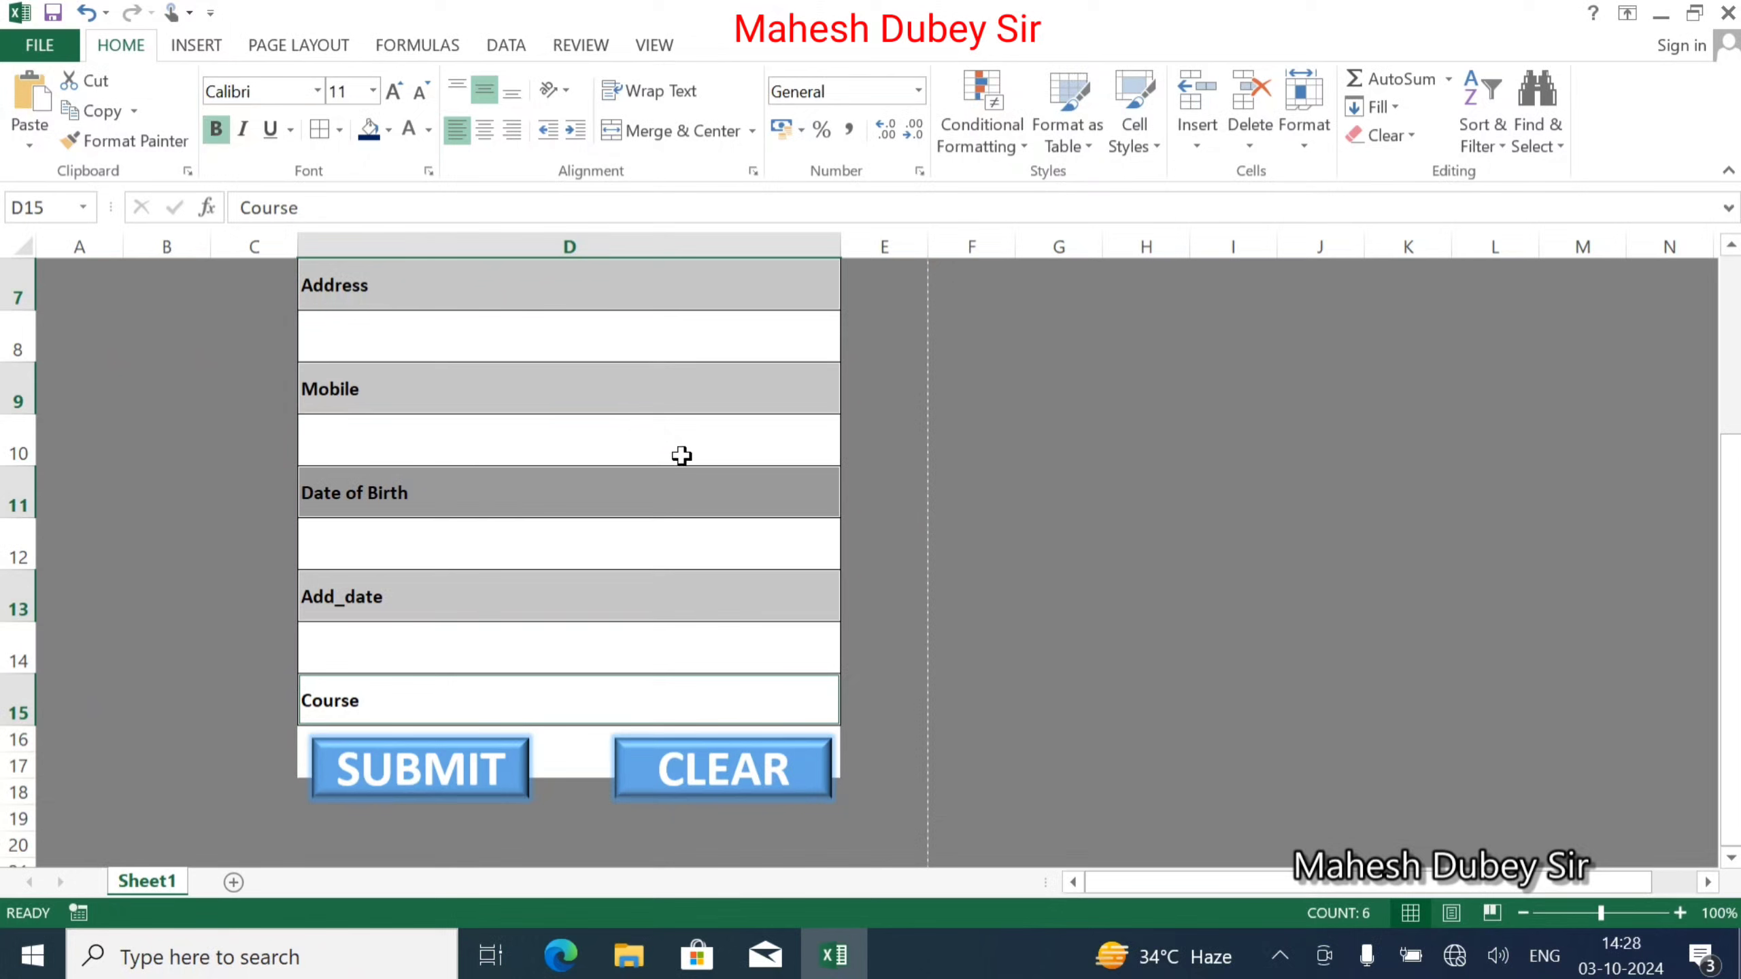
click(417, 432)
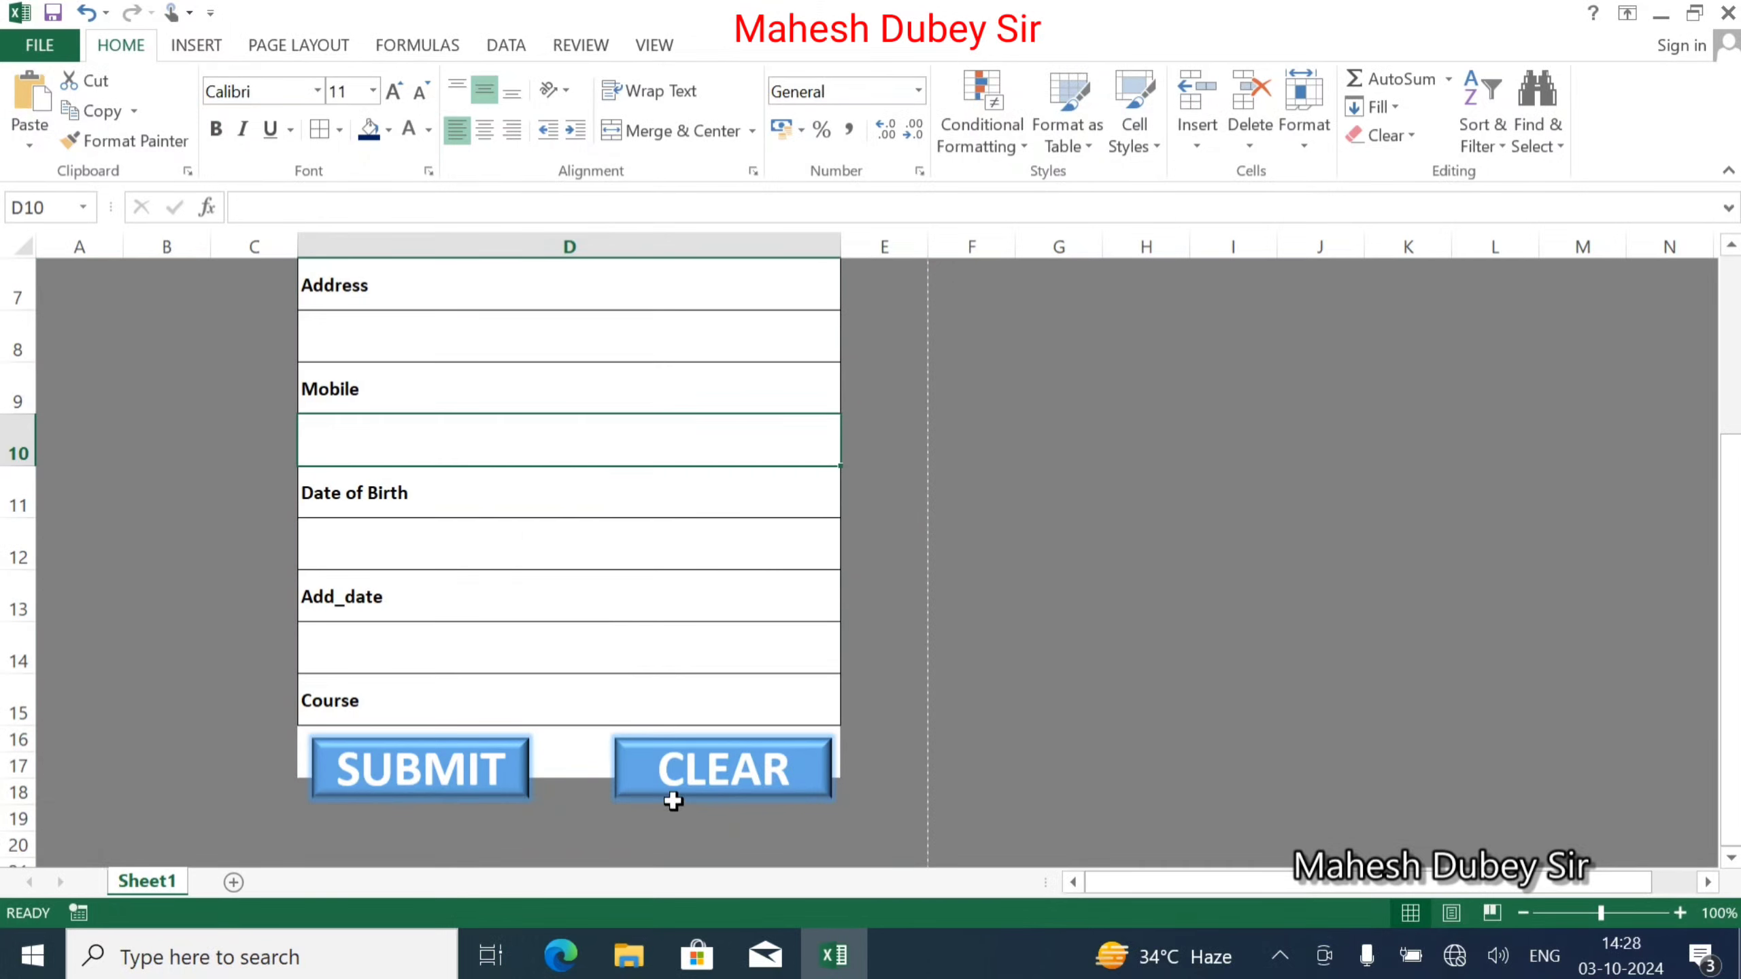
Fill cells D17:D19 behind the SUBMIT and CLEAR buttons white.
click(383, 772)
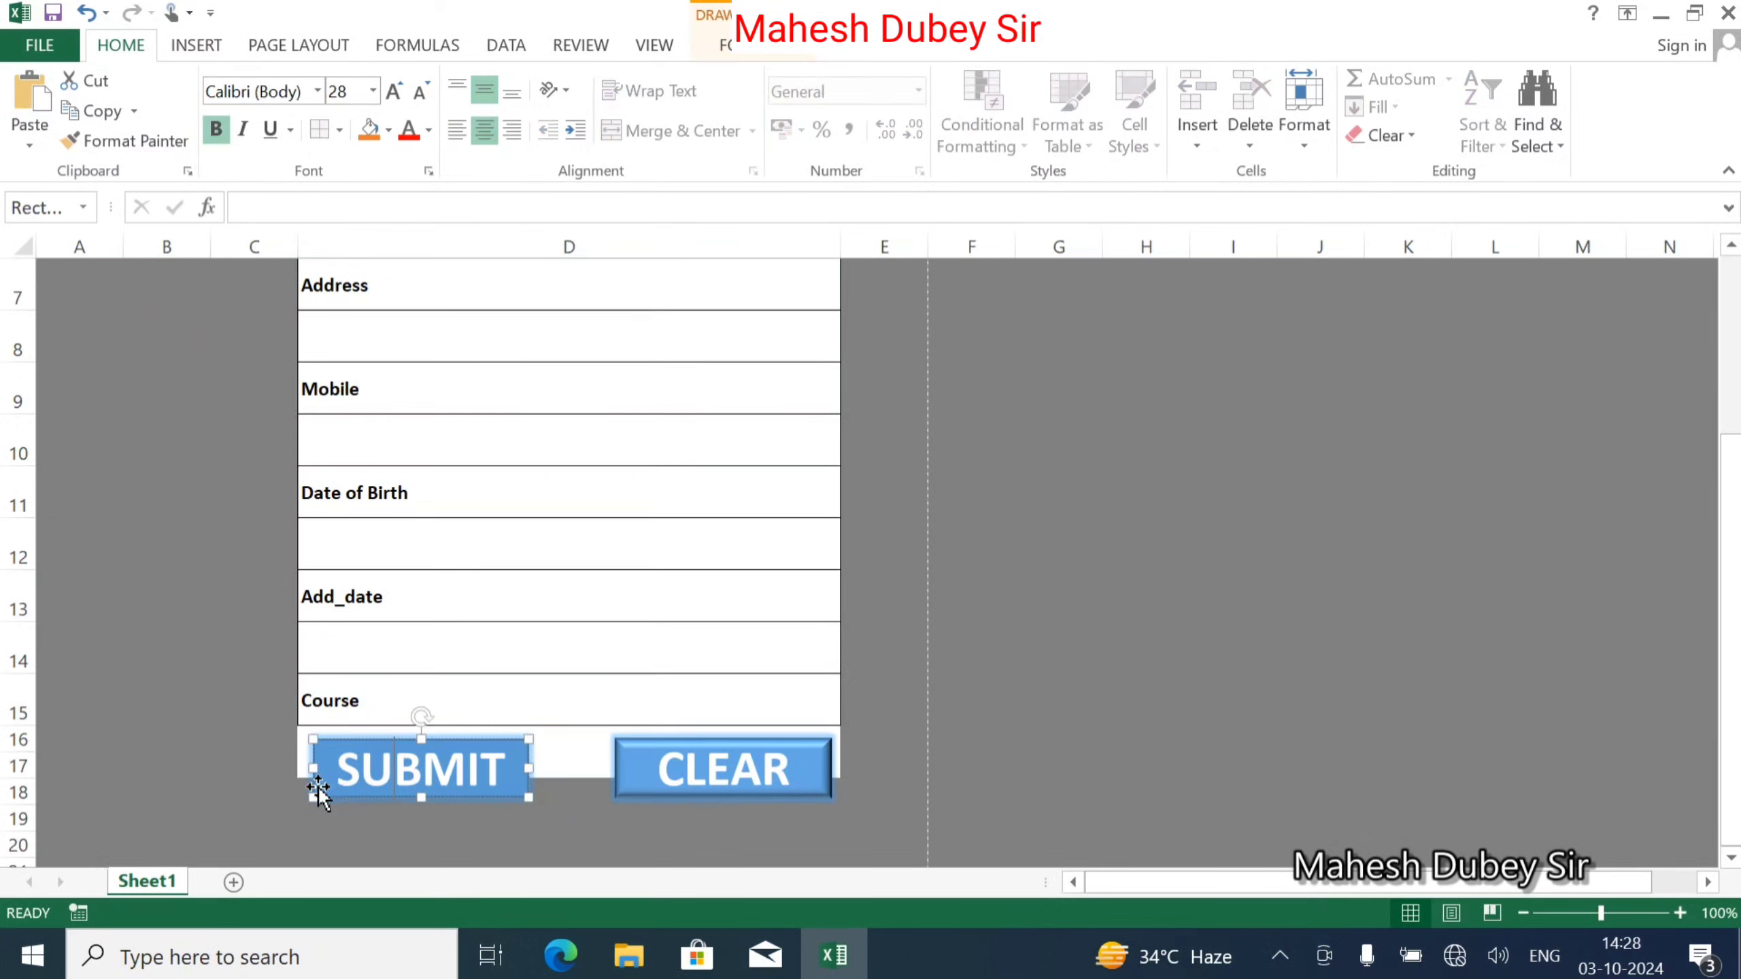
click(288, 767)
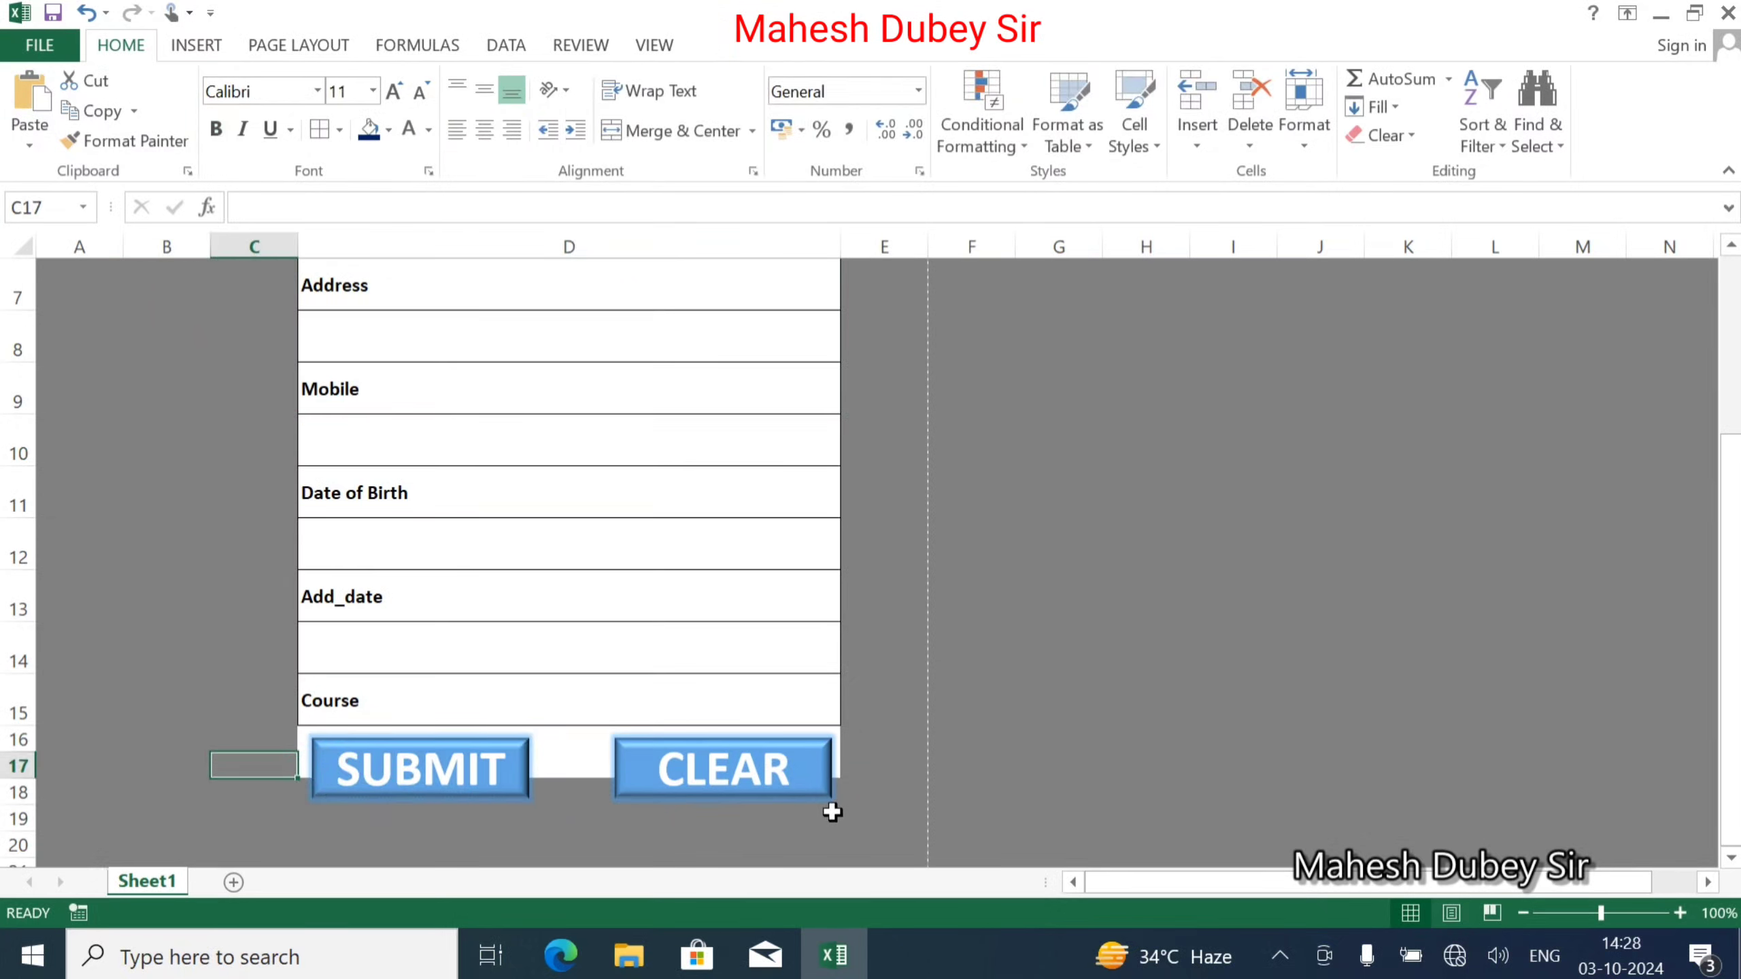
drag(829, 811, 799, 760)
click(389, 138)
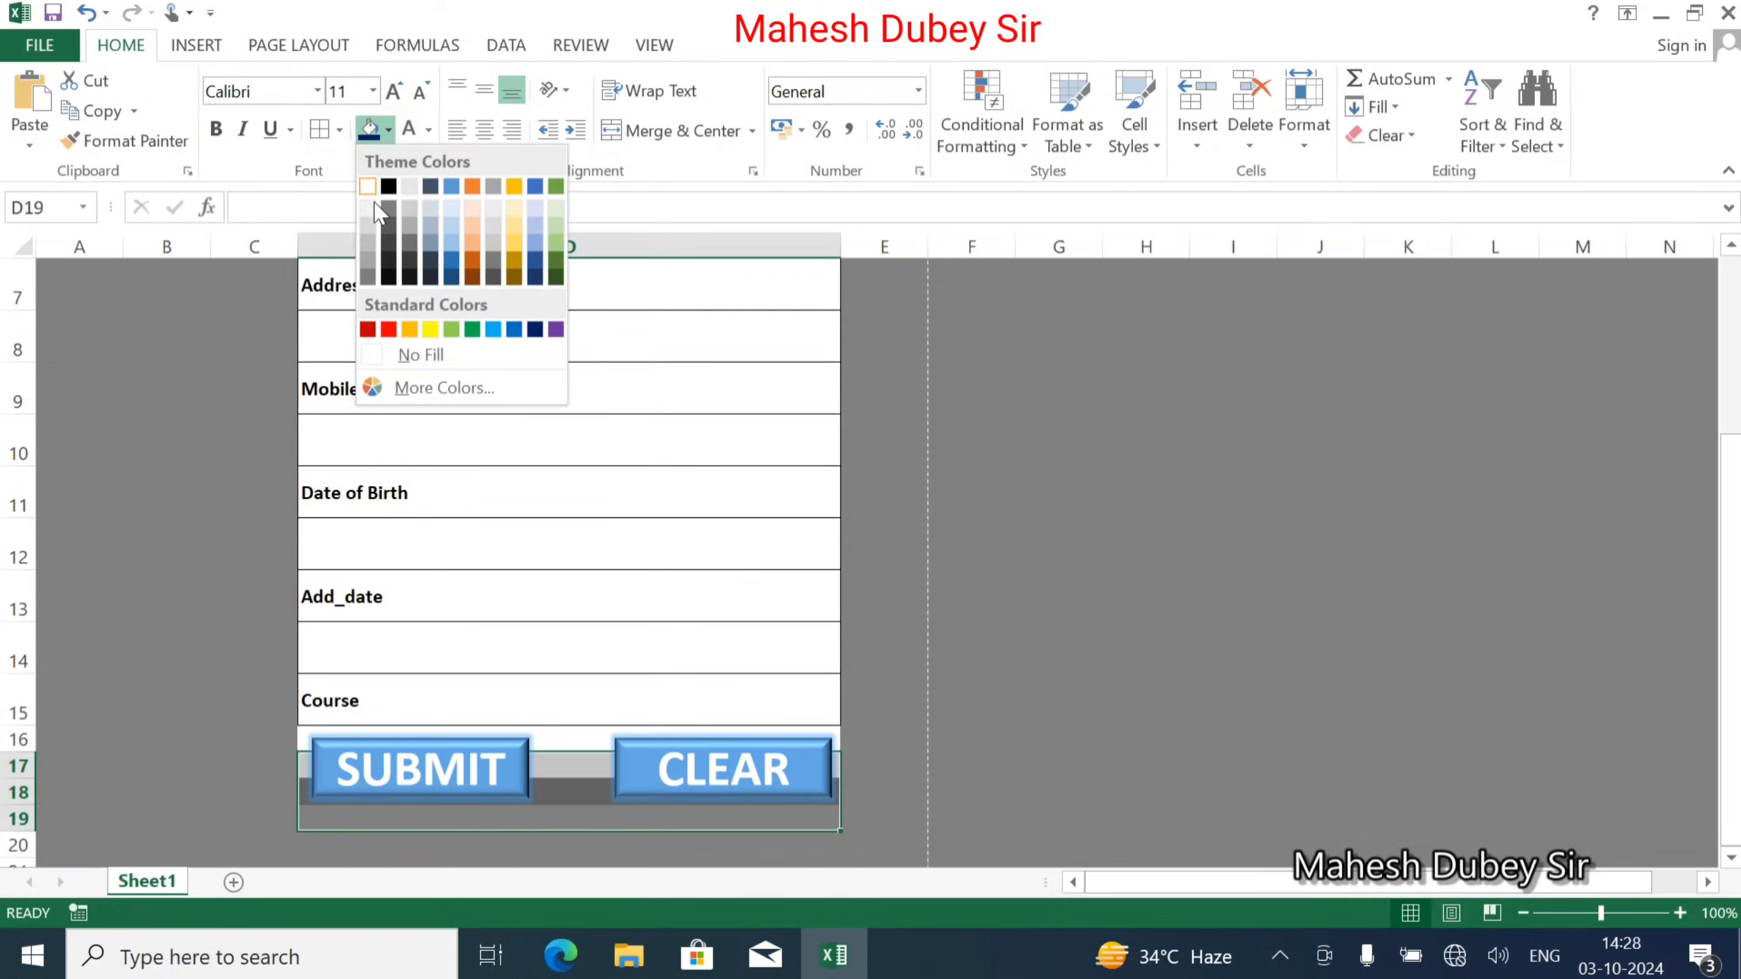
click(369, 182)
click(922, 571)
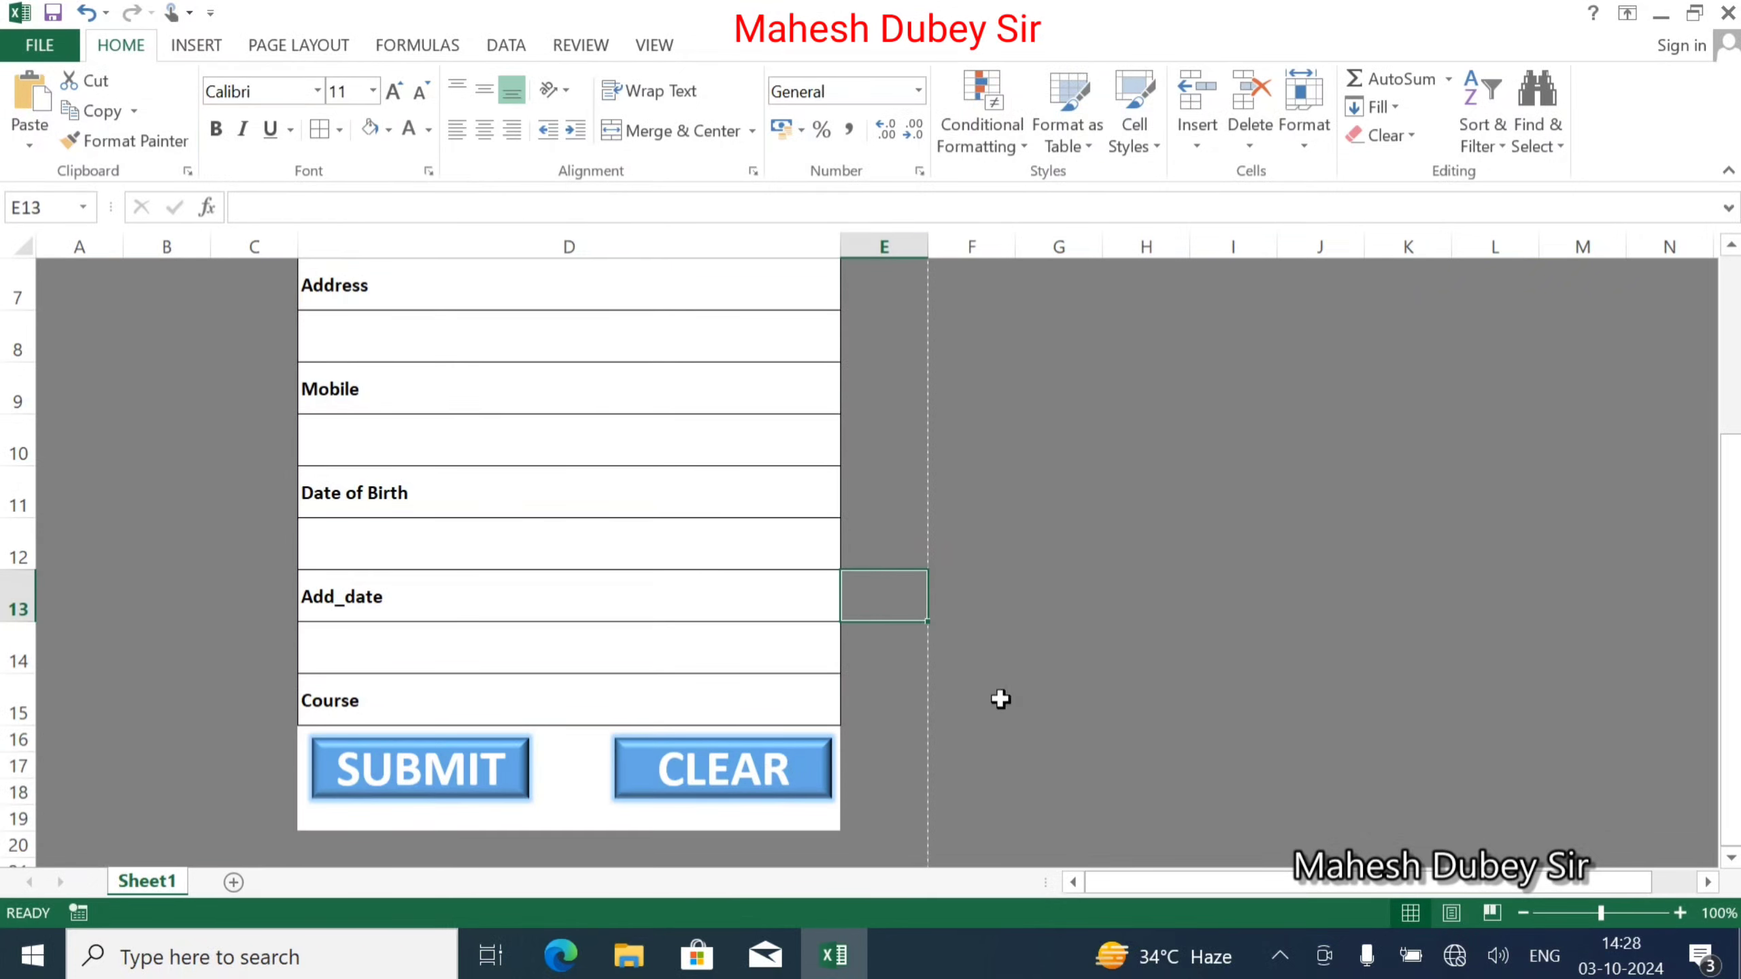
scroll(608, 675, up, 2)
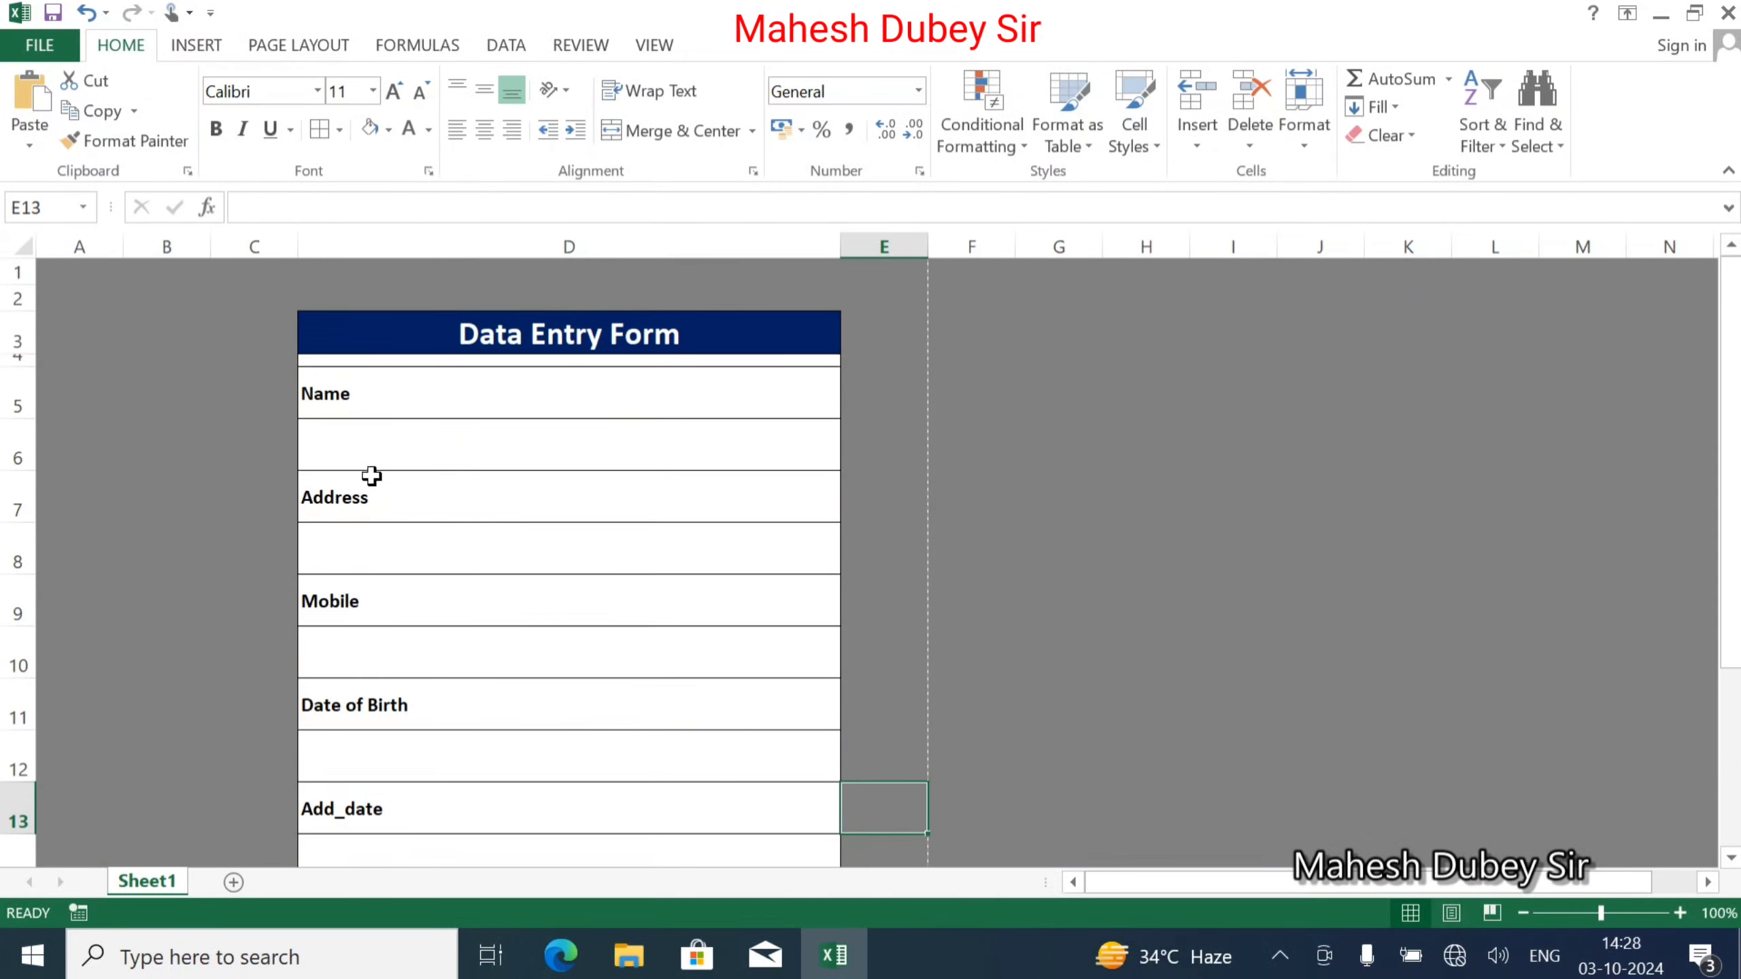
Cancel the stray cell entry, select C2:E20 and apply a Thick Box Border.
mouse_move(281, 303)
mouse_down()
mouse_move(294, 330)
mouse_move(245, 283)
mouse_move(540, 338)
mouse_move(629, 455)
mouse_move(783, 357)
mouse_move(854, 338)
mouse_move(834, 972)
mouse_move(815, 949)
mouse_move(912, 853)
mouse_move(1008, 846)
mouse_move(816, 762)
mouse_move(828, 724)
mouse_move(886, 736)
mouse_up()
double_click(266, 335)
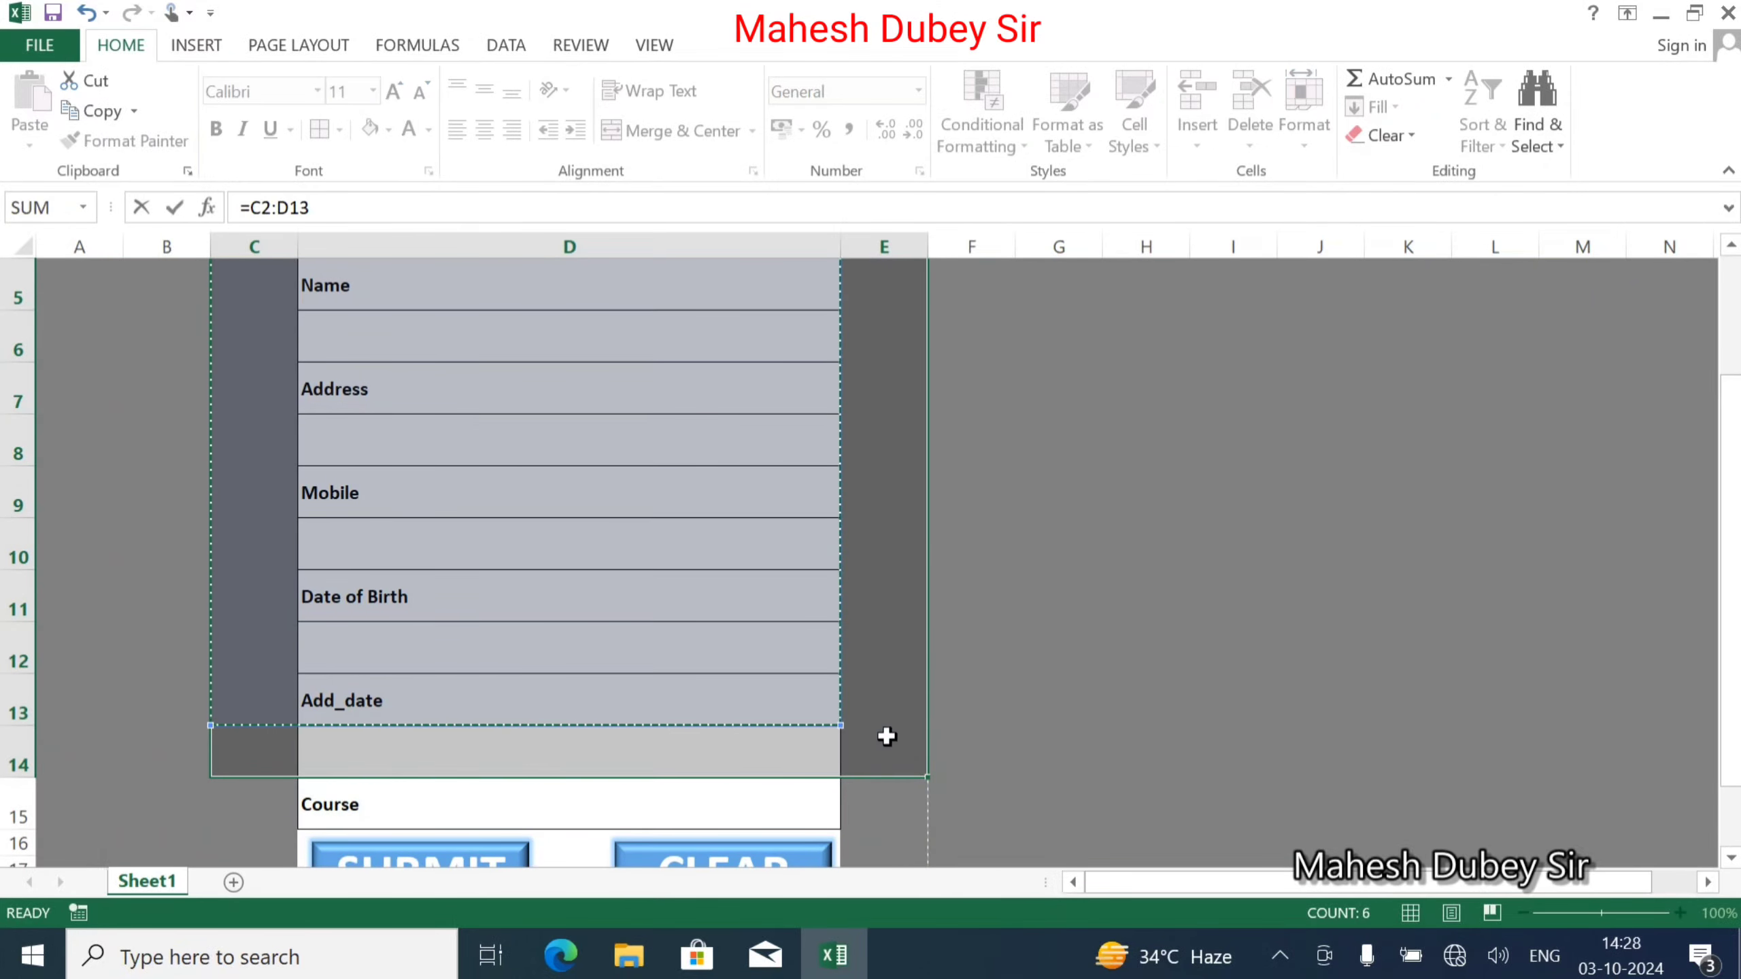
key(Escape)
scroll(739, 380, up, 1)
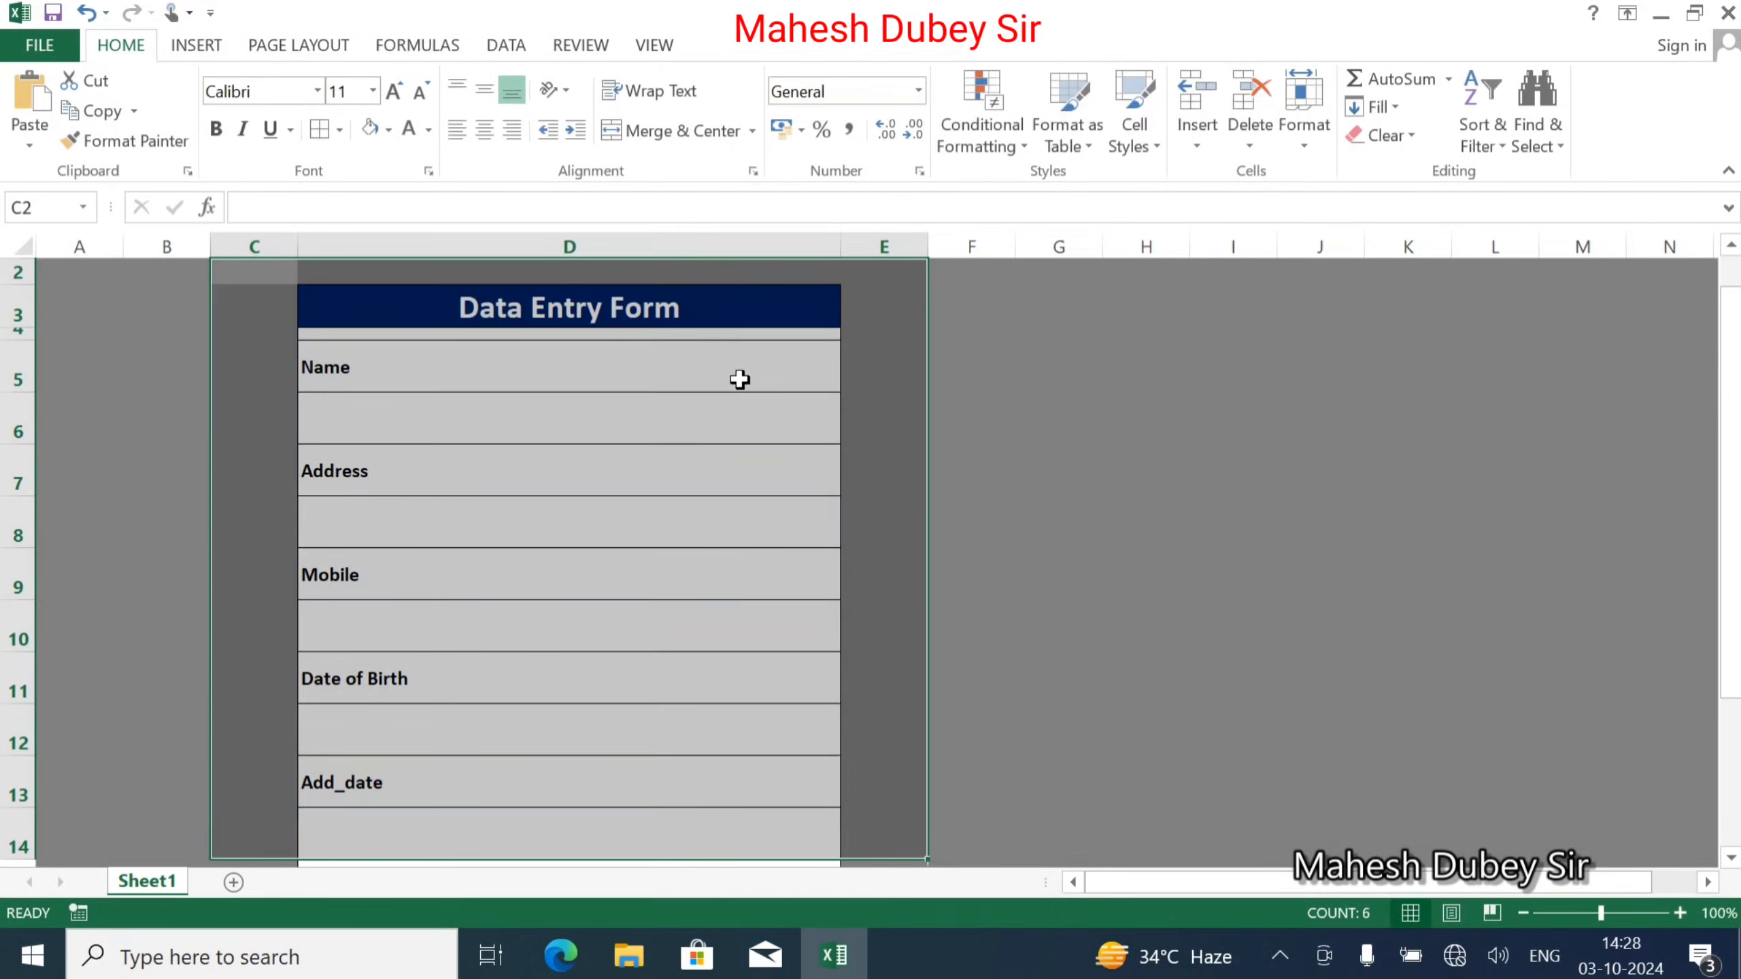
scroll(271, 312, up, 1)
scroll(731, 489, down, 5)
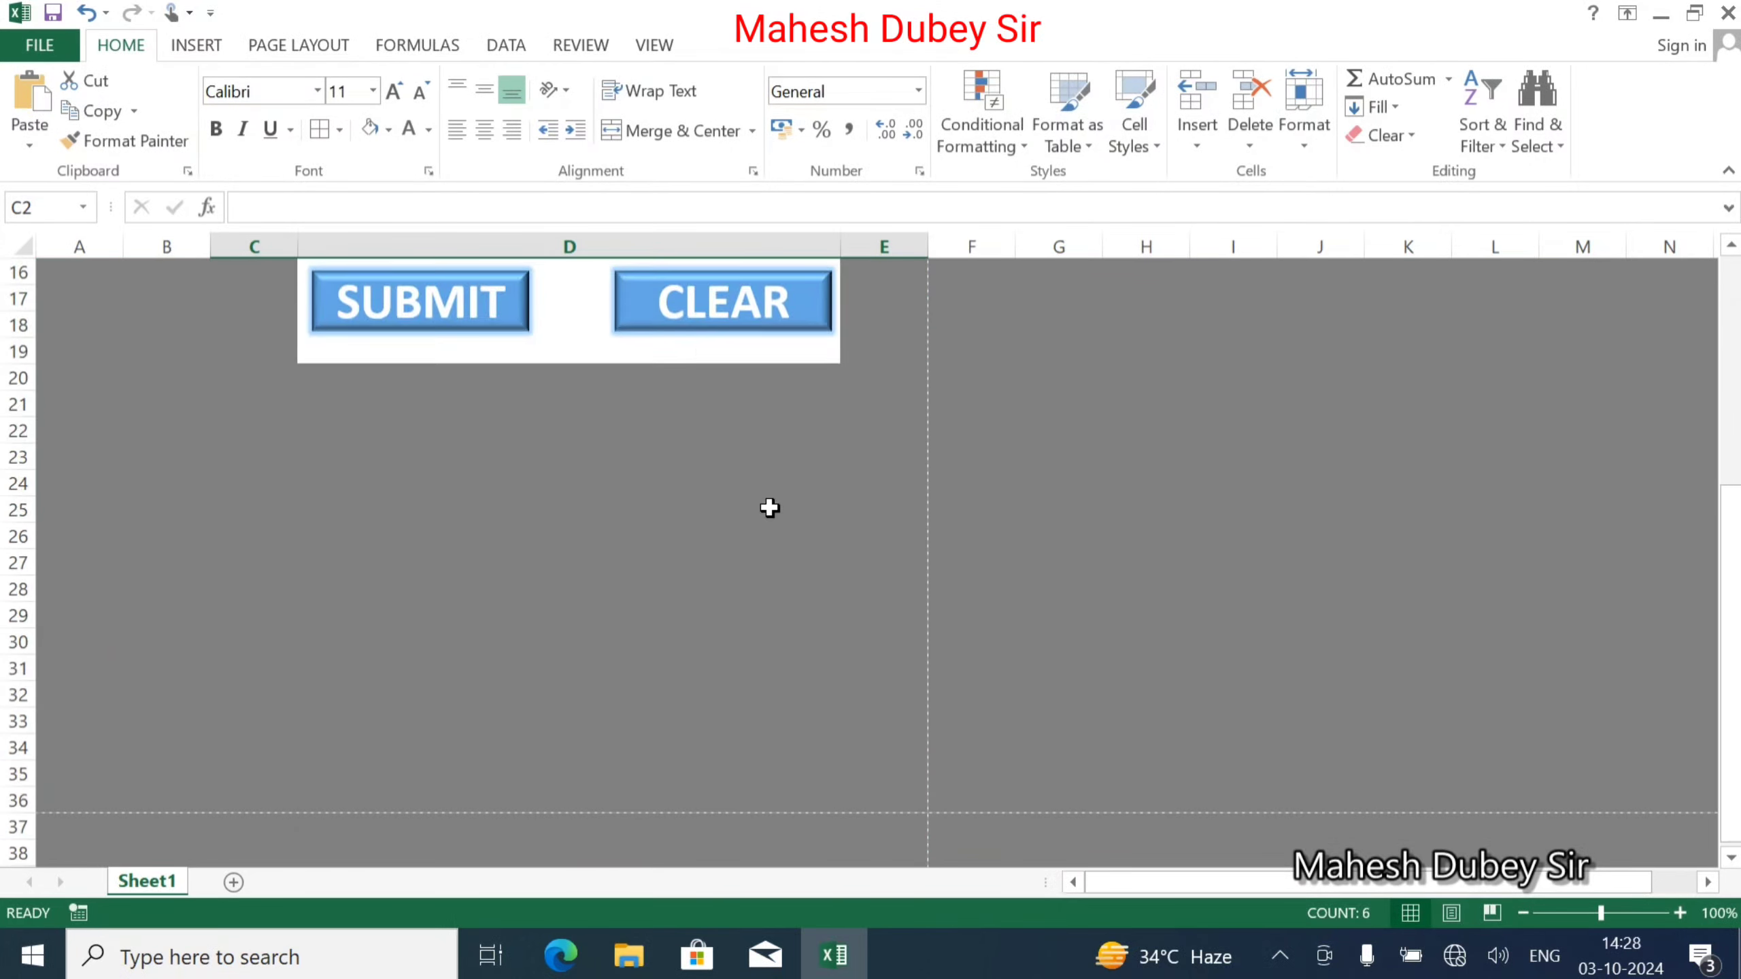
scroll(770, 505, up, 2)
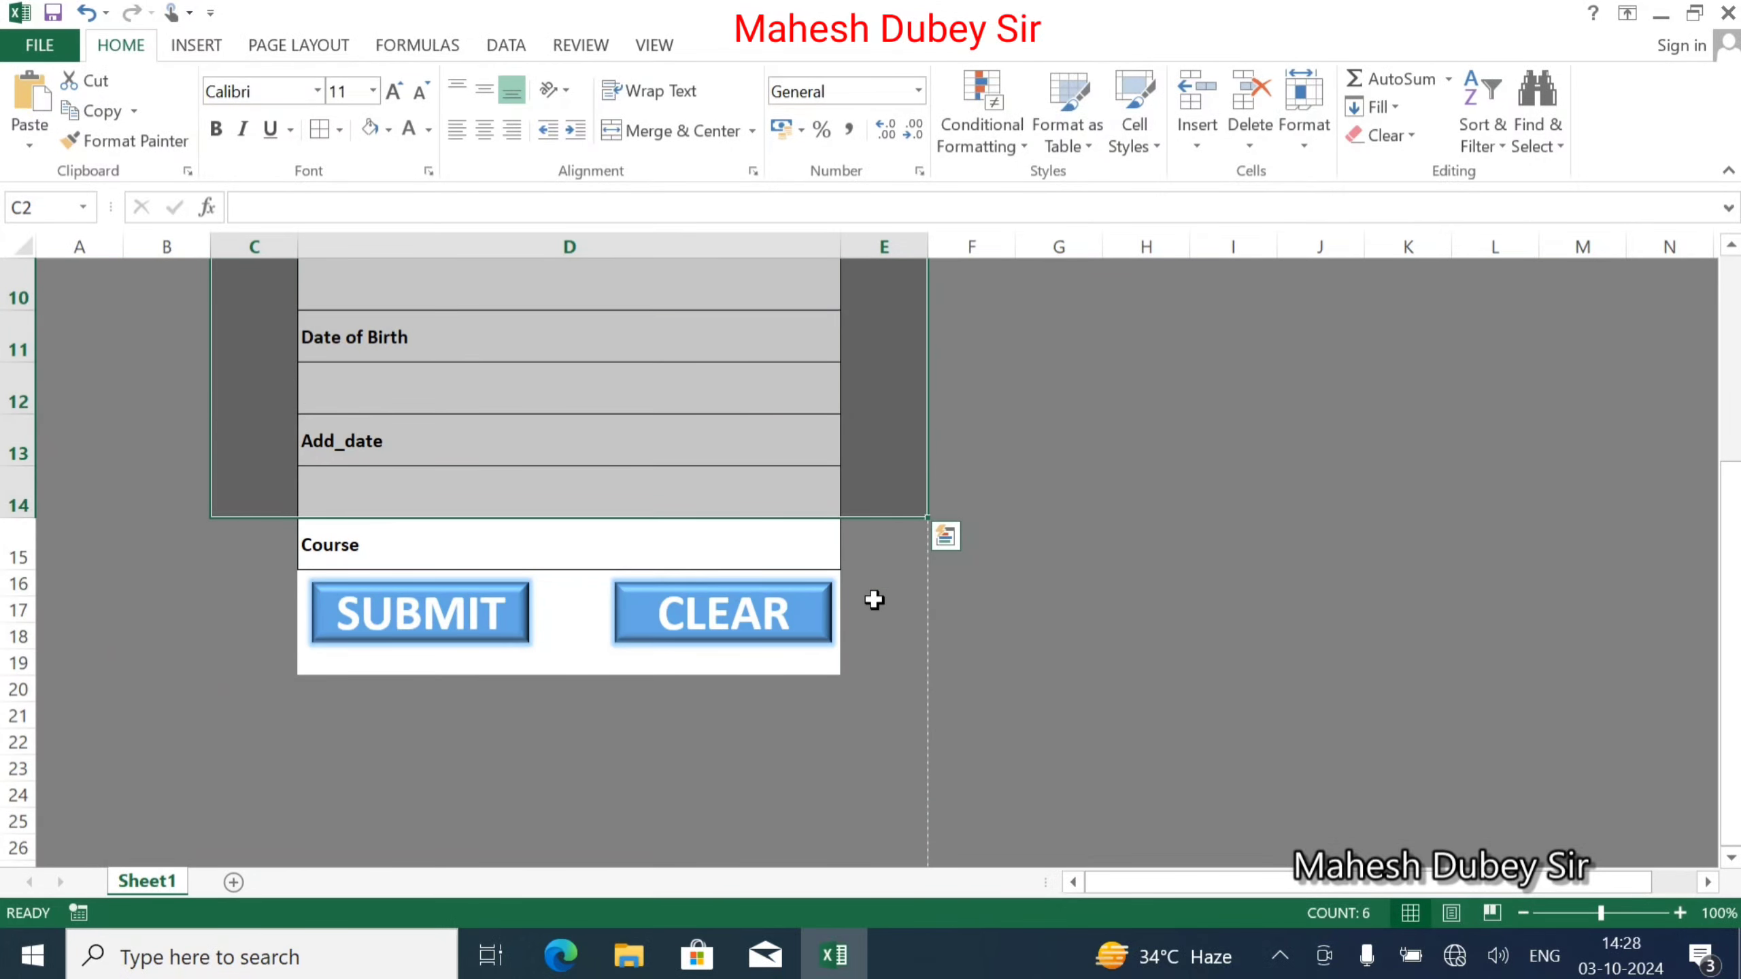
key(shift+Down)
key(shift+Down)
key(shift+Down)
key(shift+Down)
key(shift+Down)
key(shift+Down)
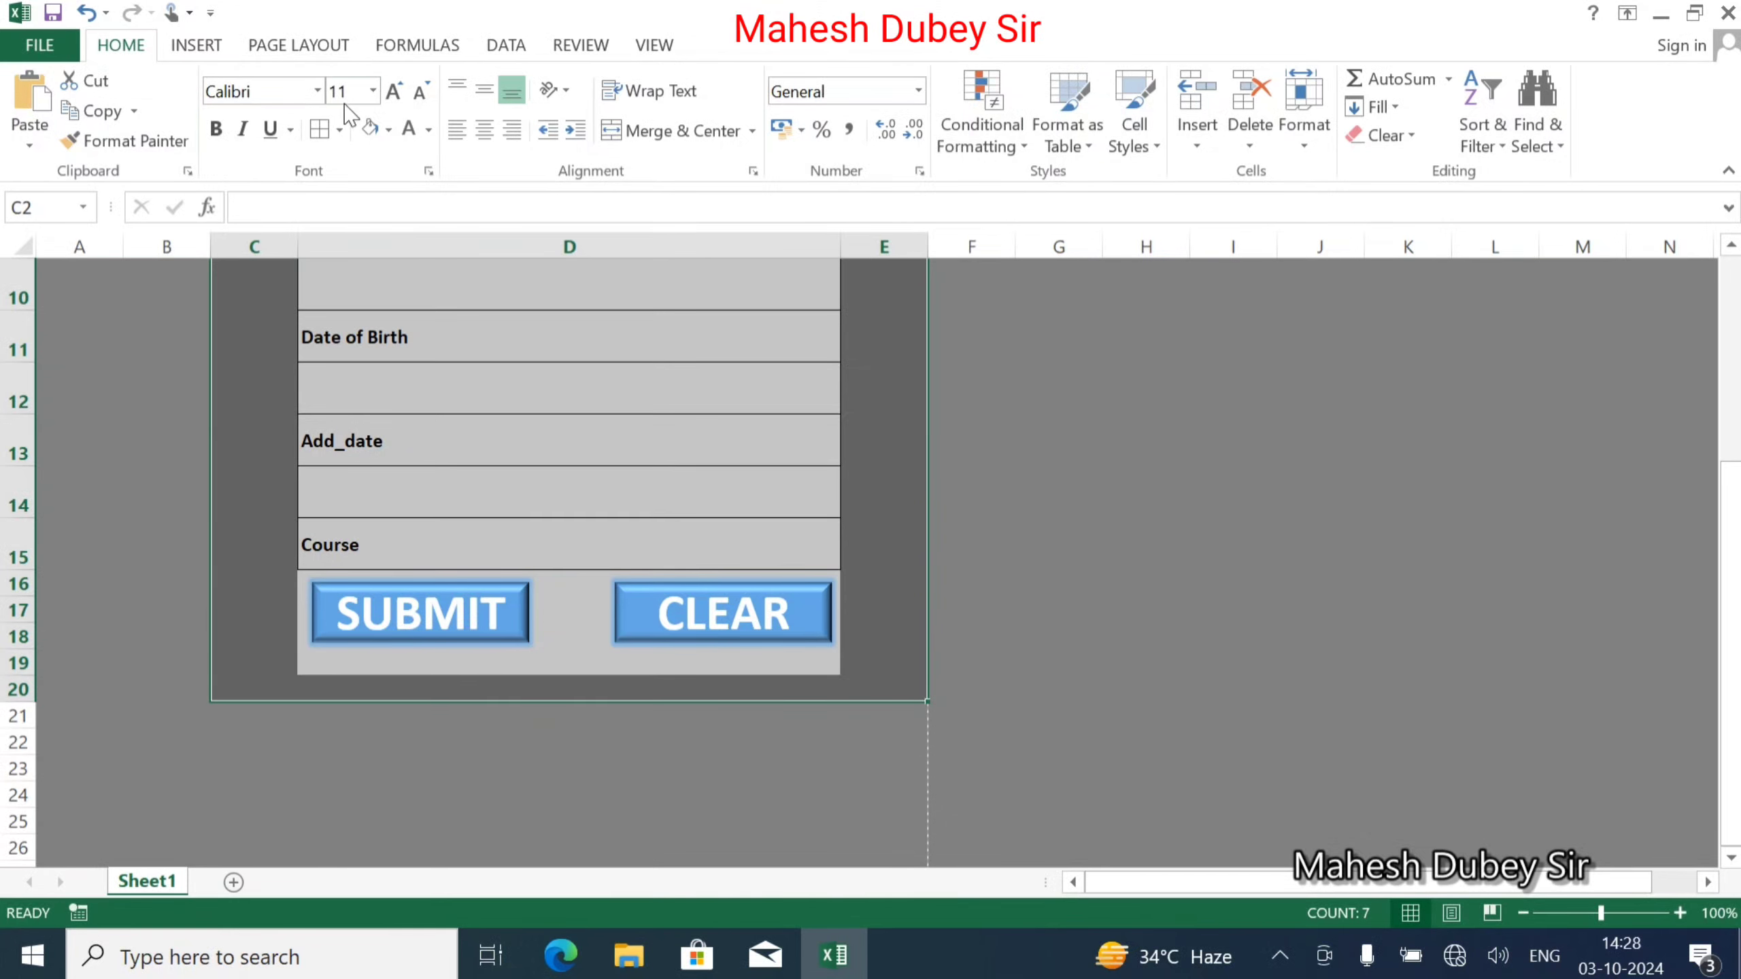
click(343, 130)
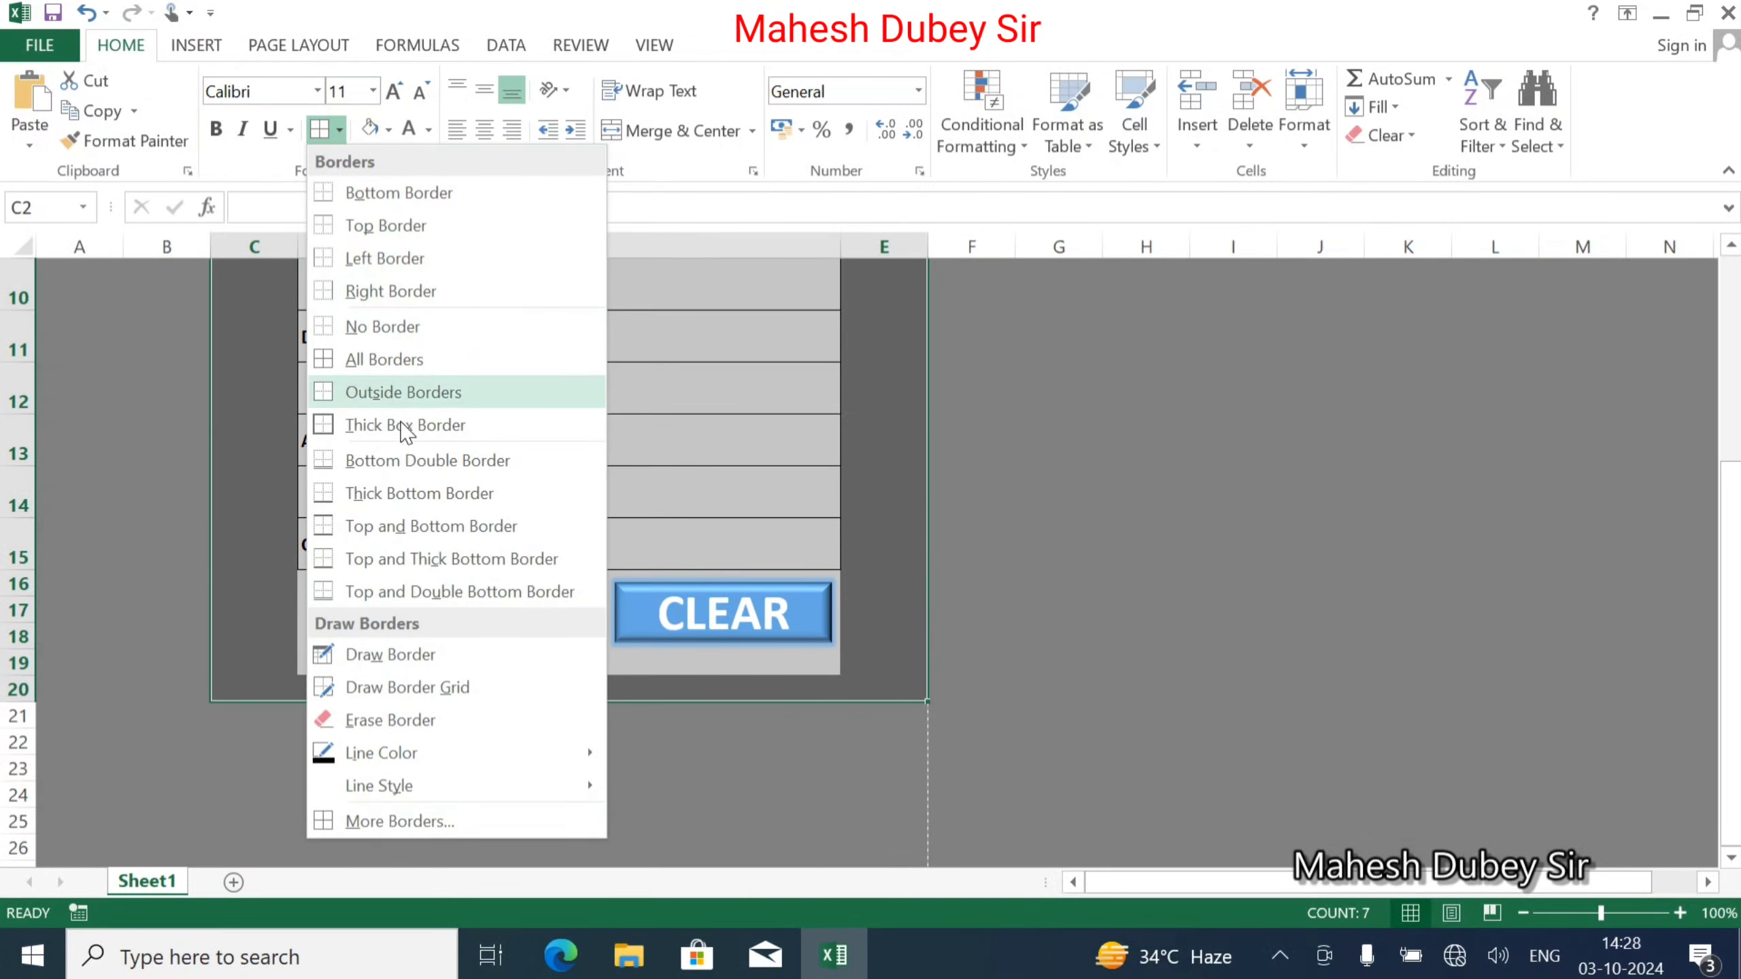
click(404, 425)
scroll(401, 422, up, 3)
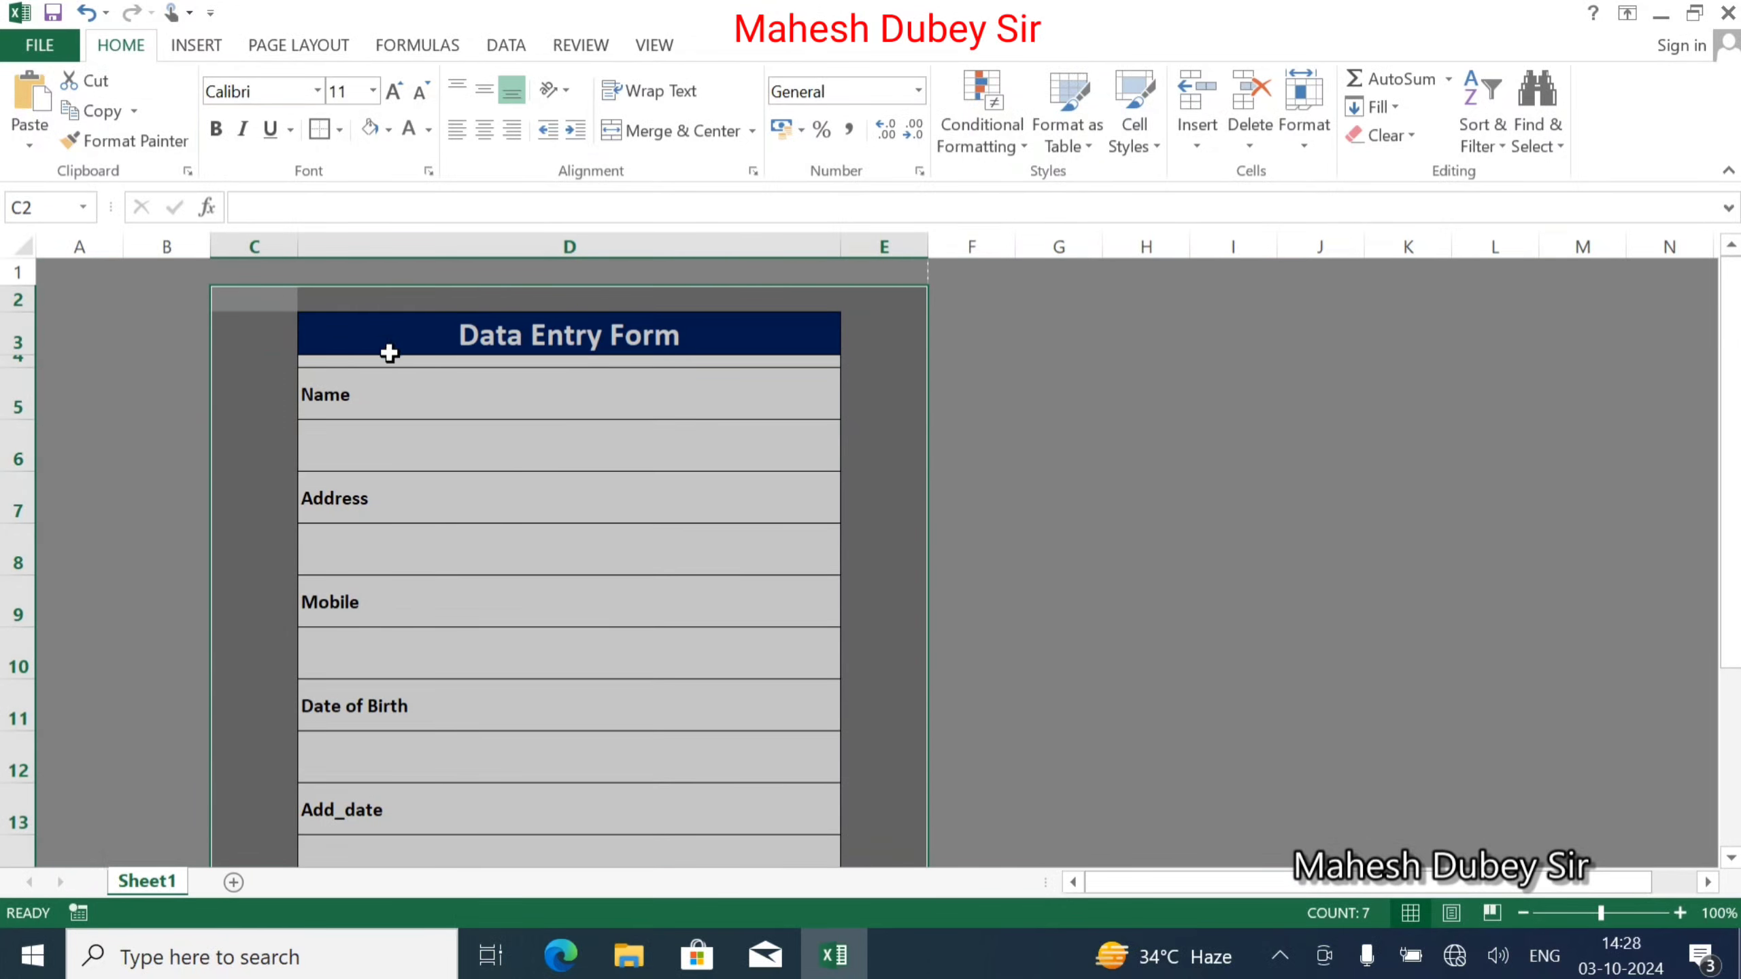
Clear the dark fill from the form area and fill title cell D3 dark blue.
click(376, 133)
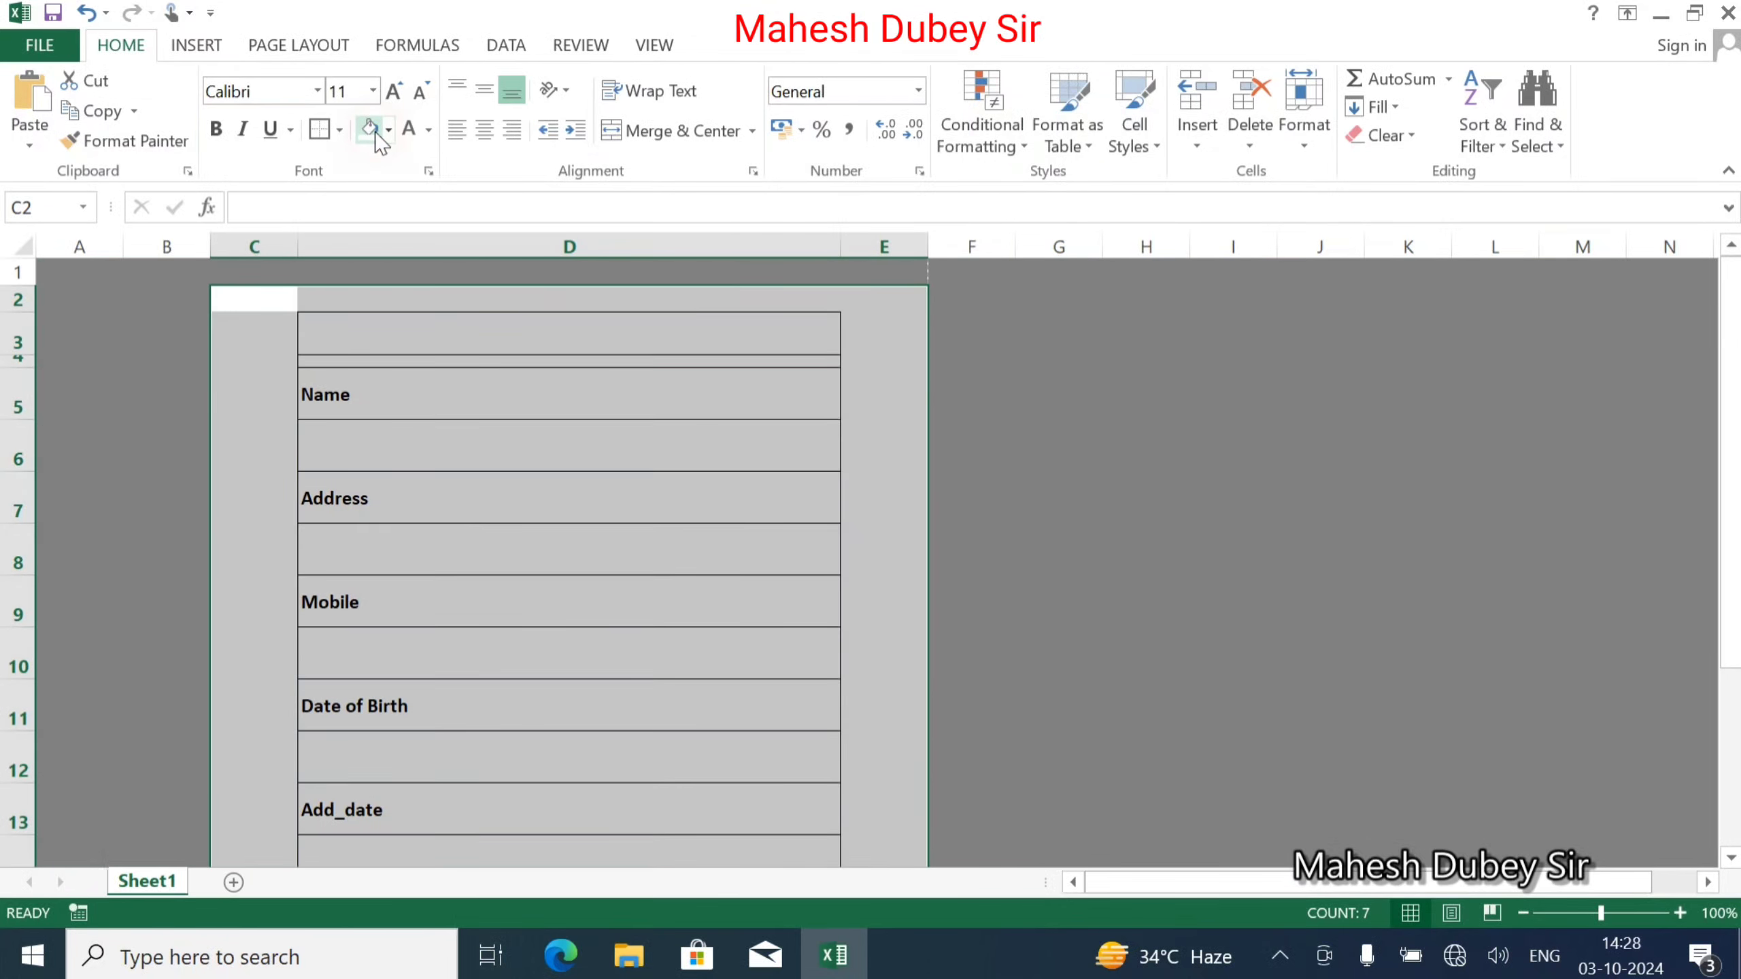
click(486, 344)
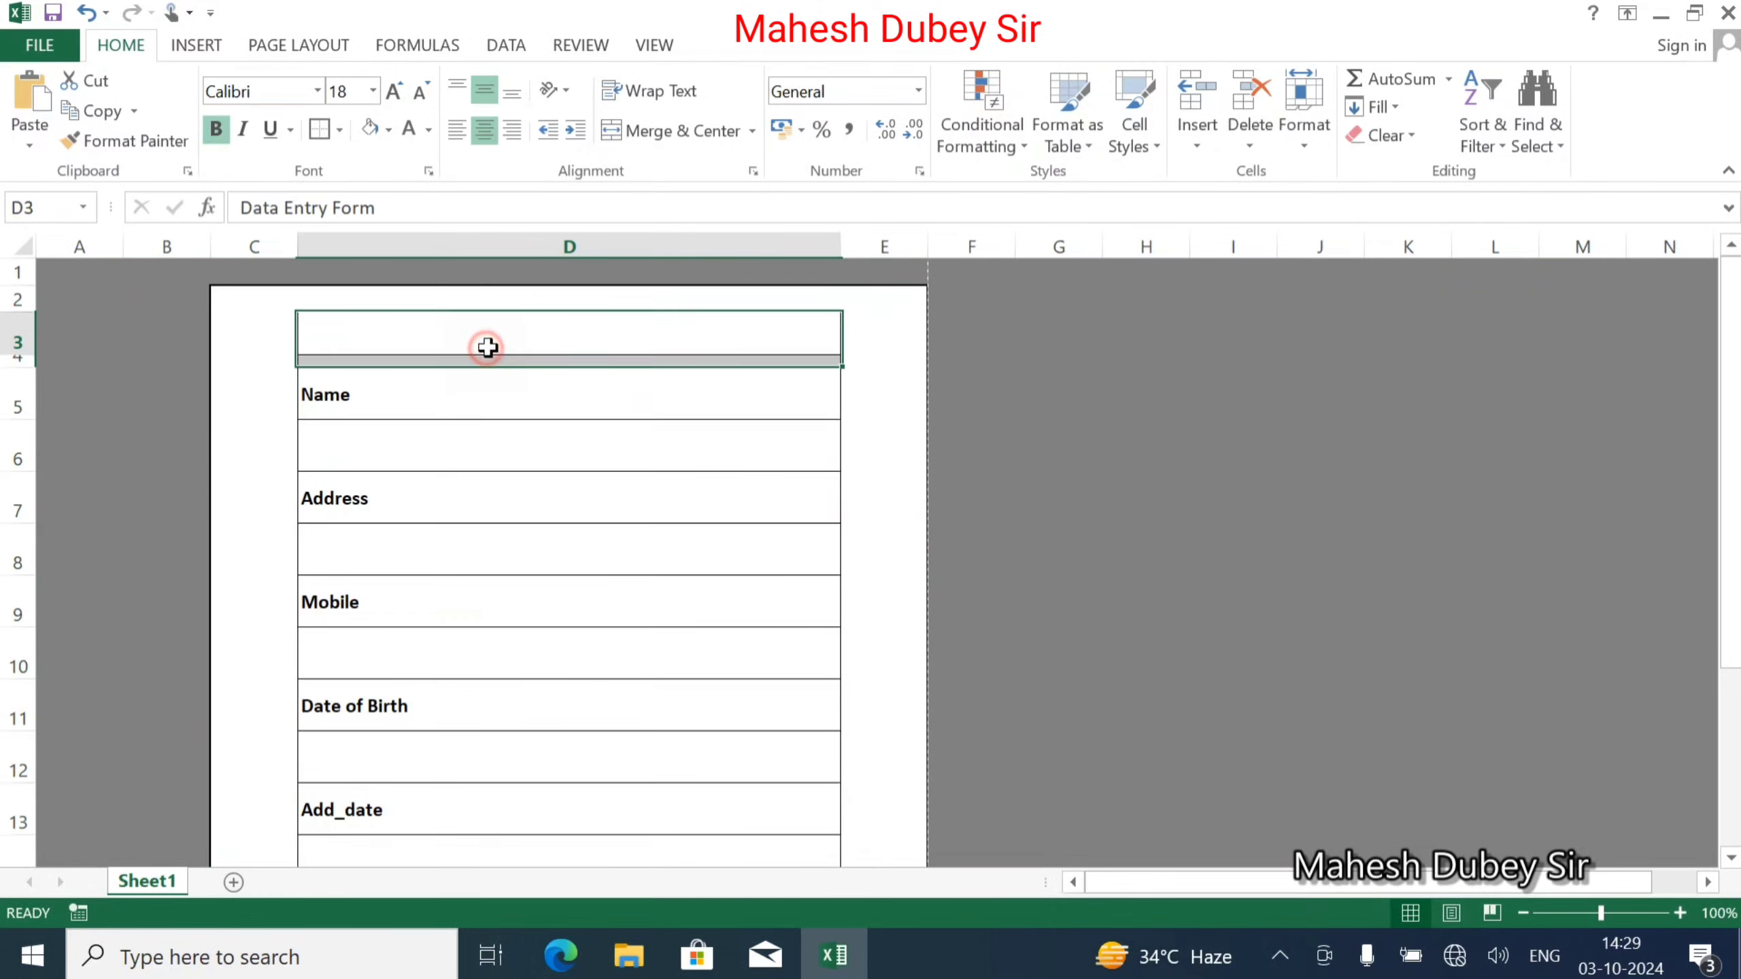
click(388, 130)
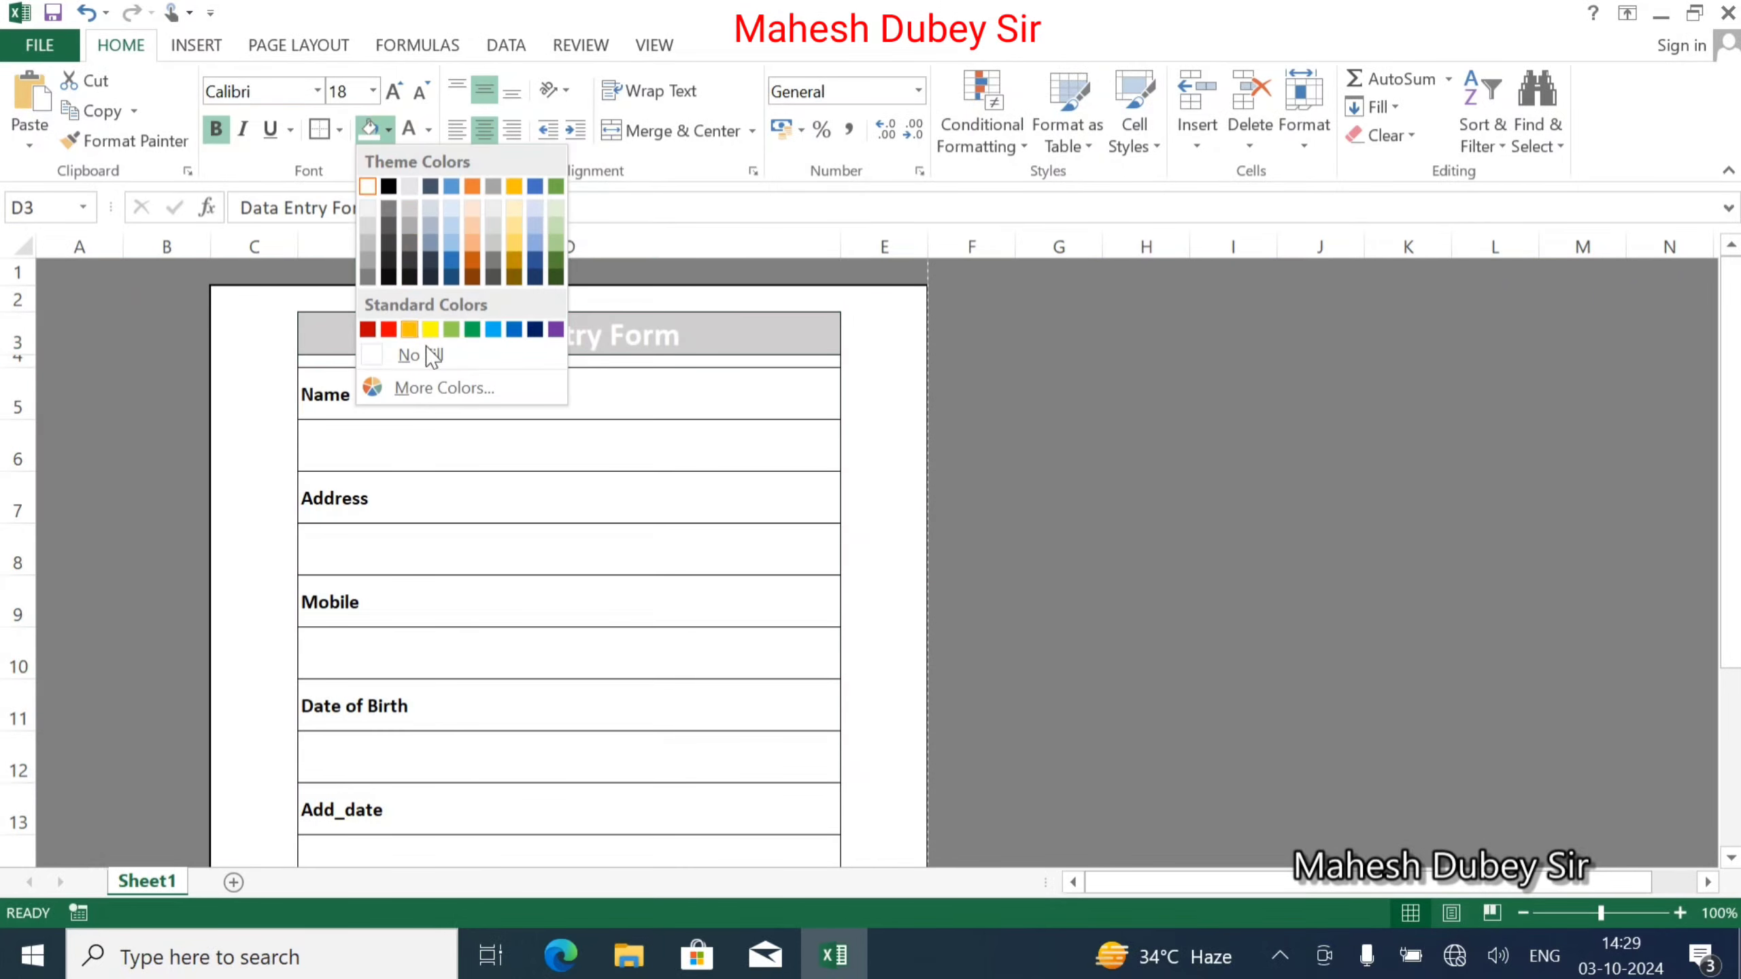
click(535, 330)
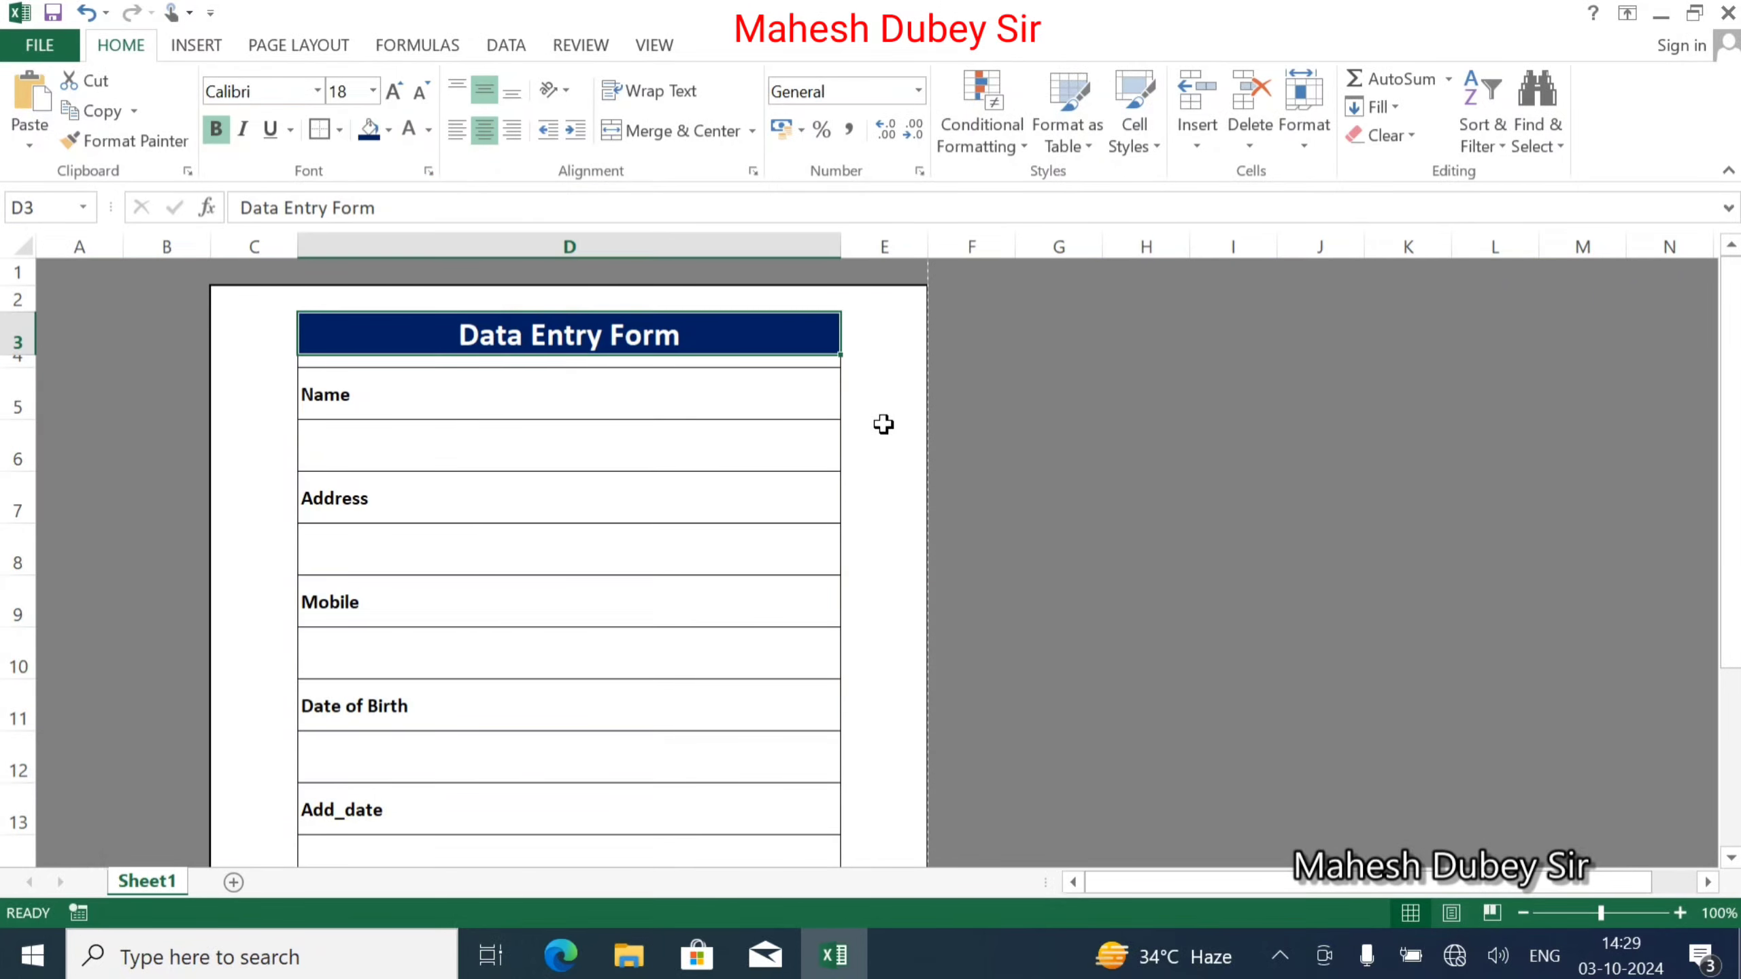
click(884, 428)
Select cells C2:D3 around the title to check it, then deselect.
click(891, 298)
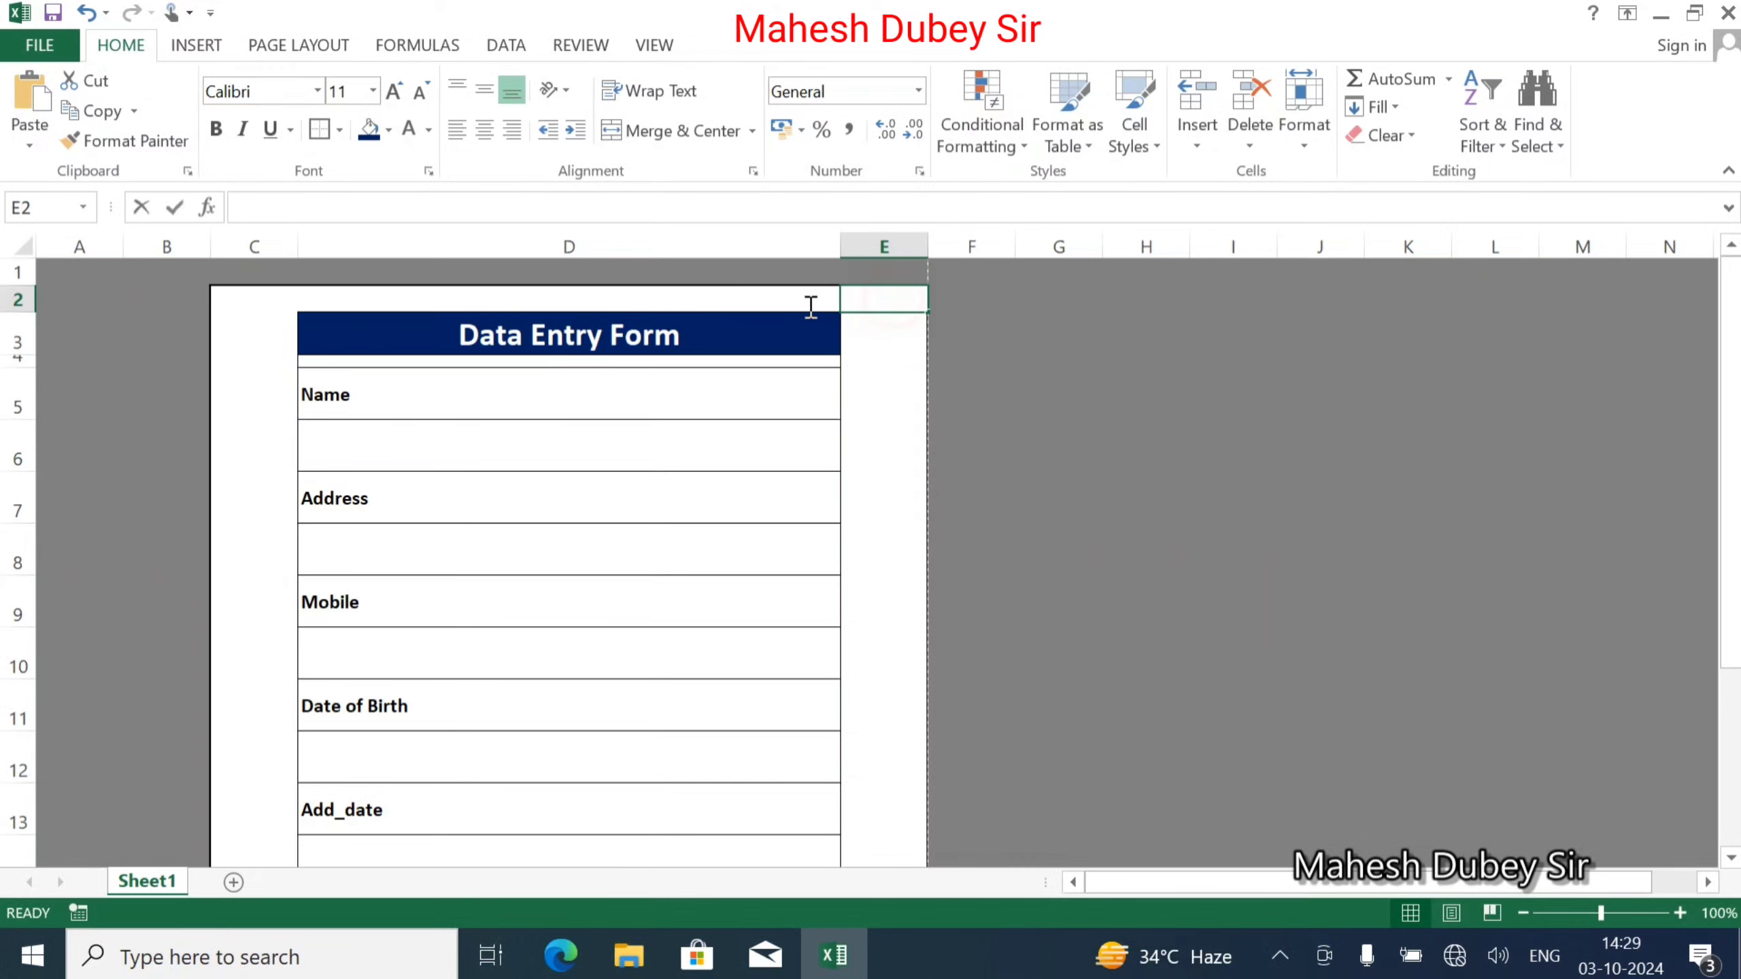
click(490, 346)
click(230, 297)
drag(229, 297, 703, 312)
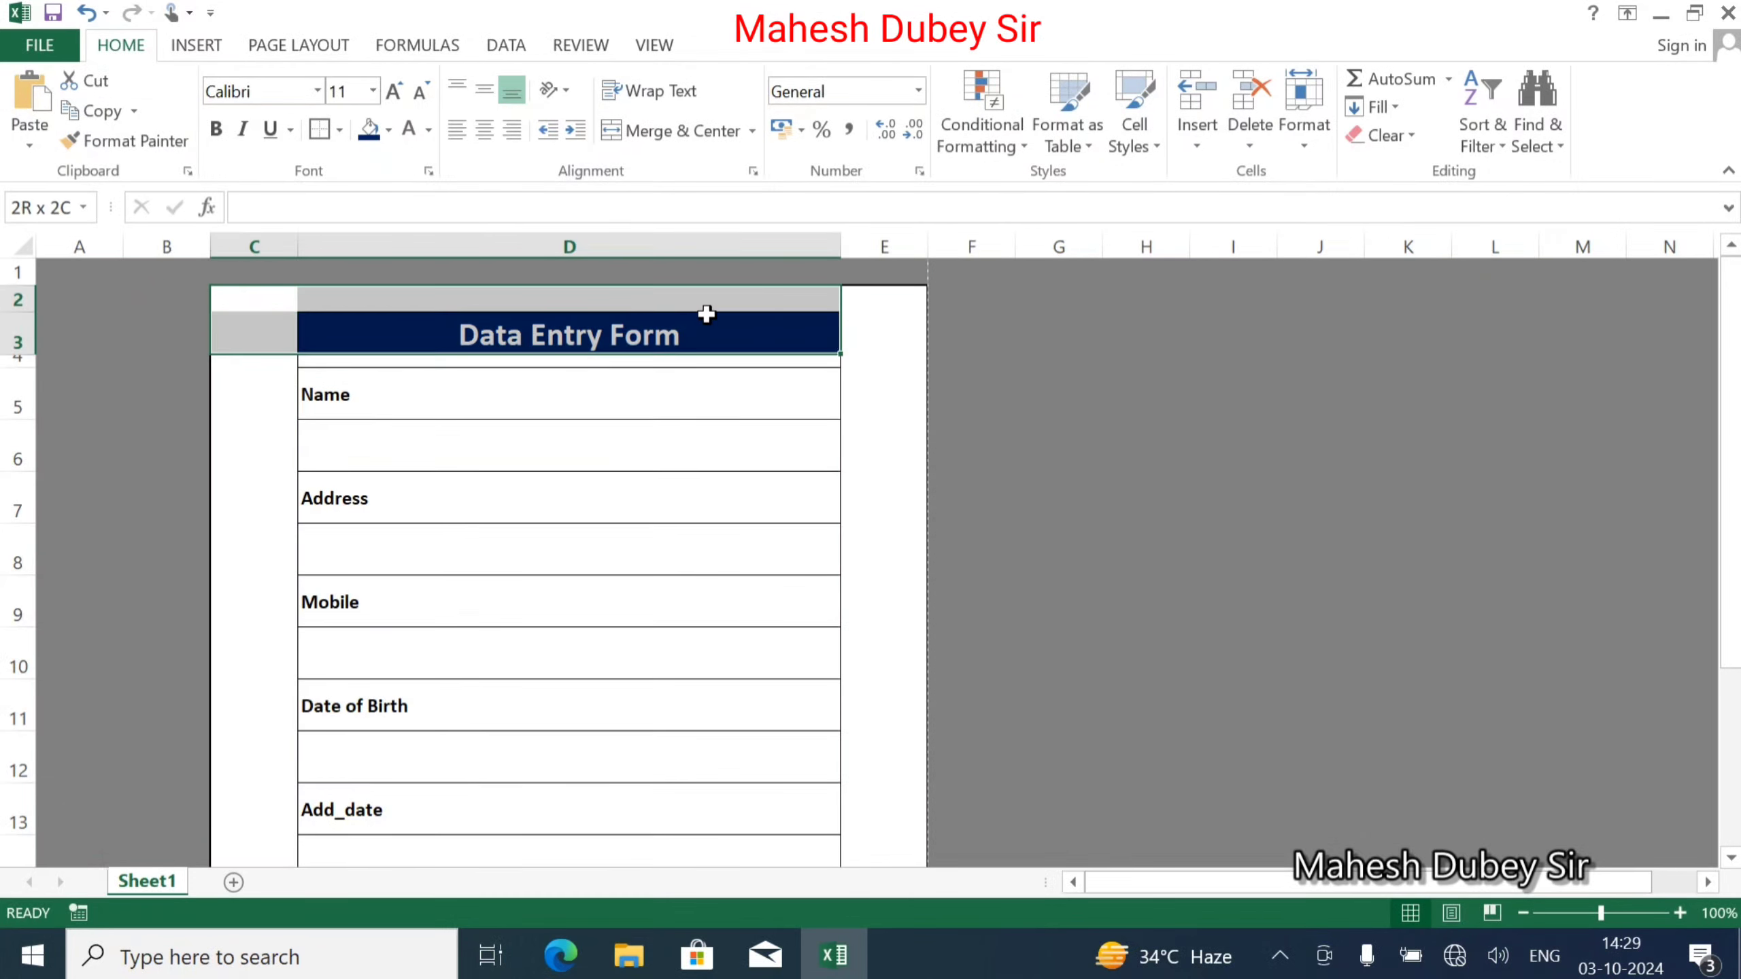
click(895, 442)
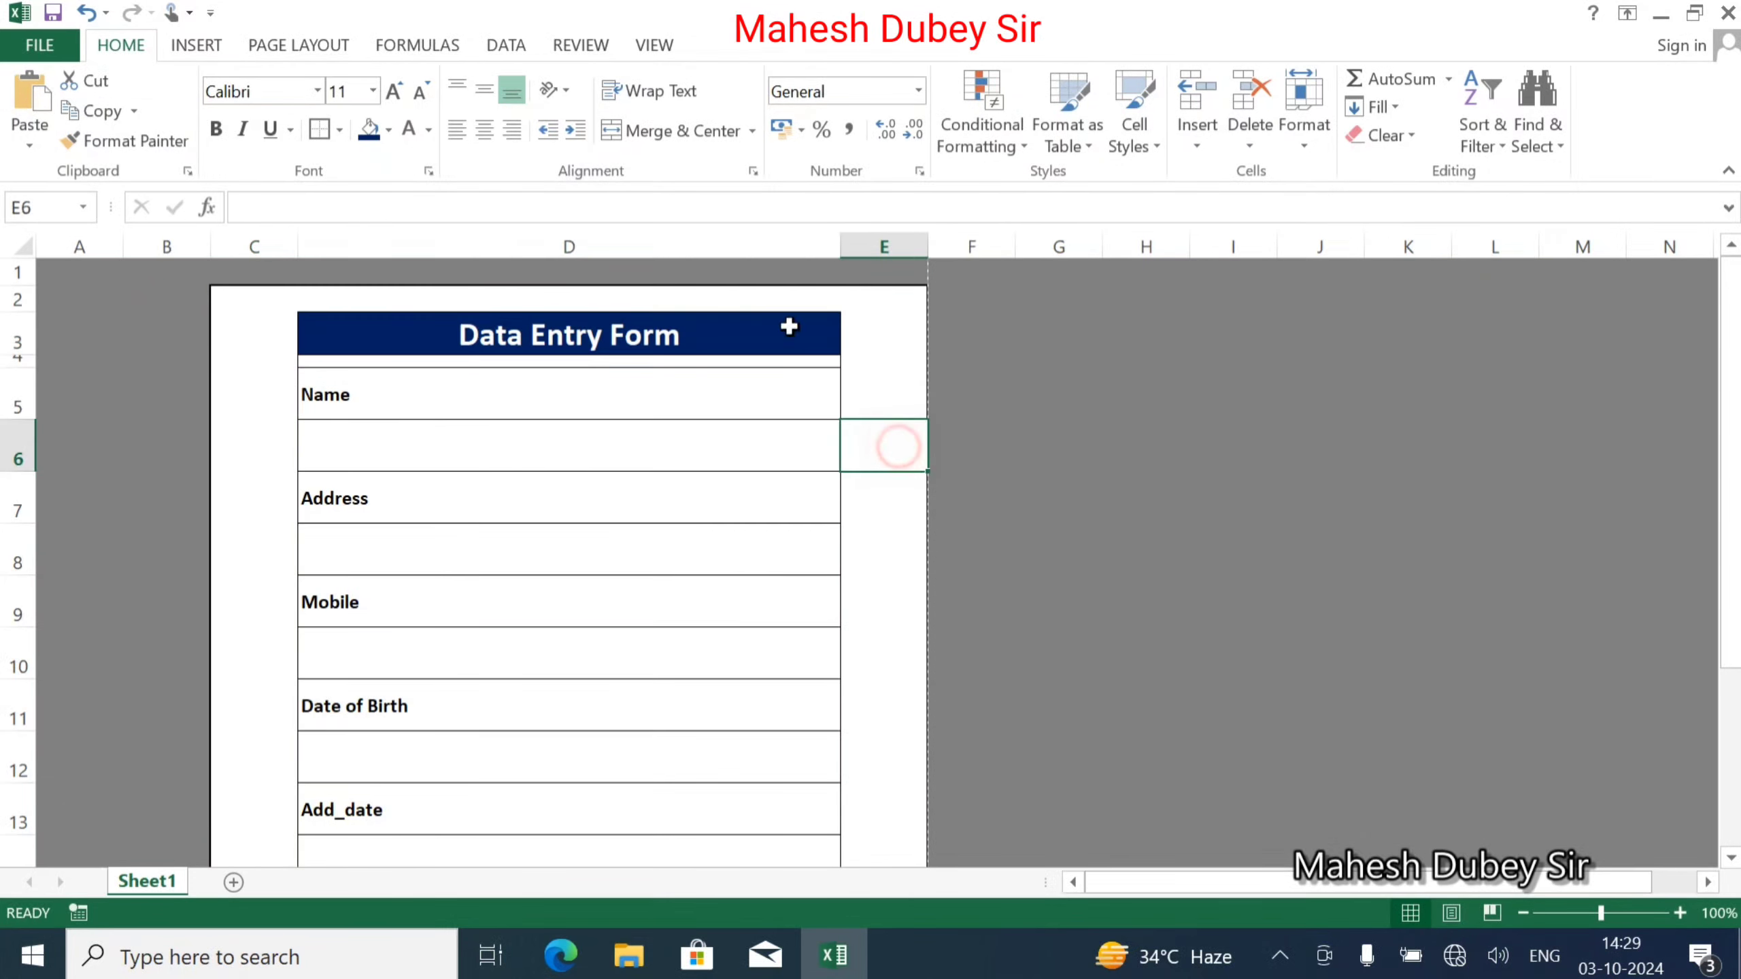
click(39, 46)
Preview the form on the Print screen and return to the worksheet.
click(91, 314)
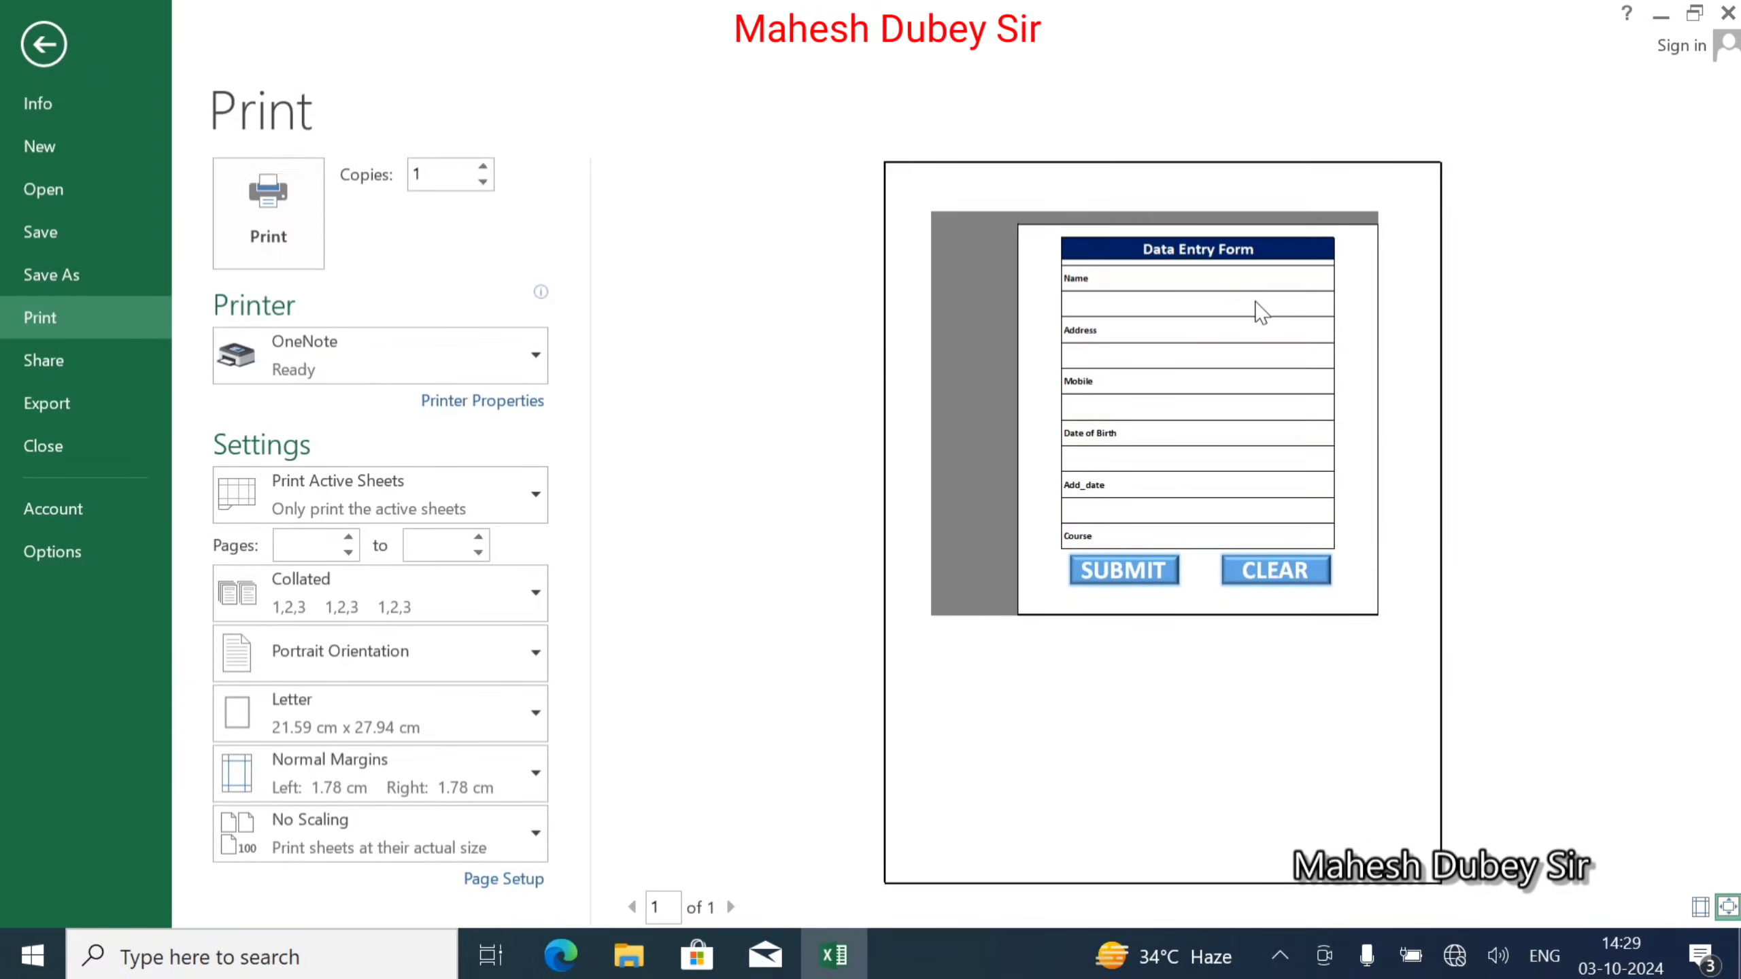
key(Escape)
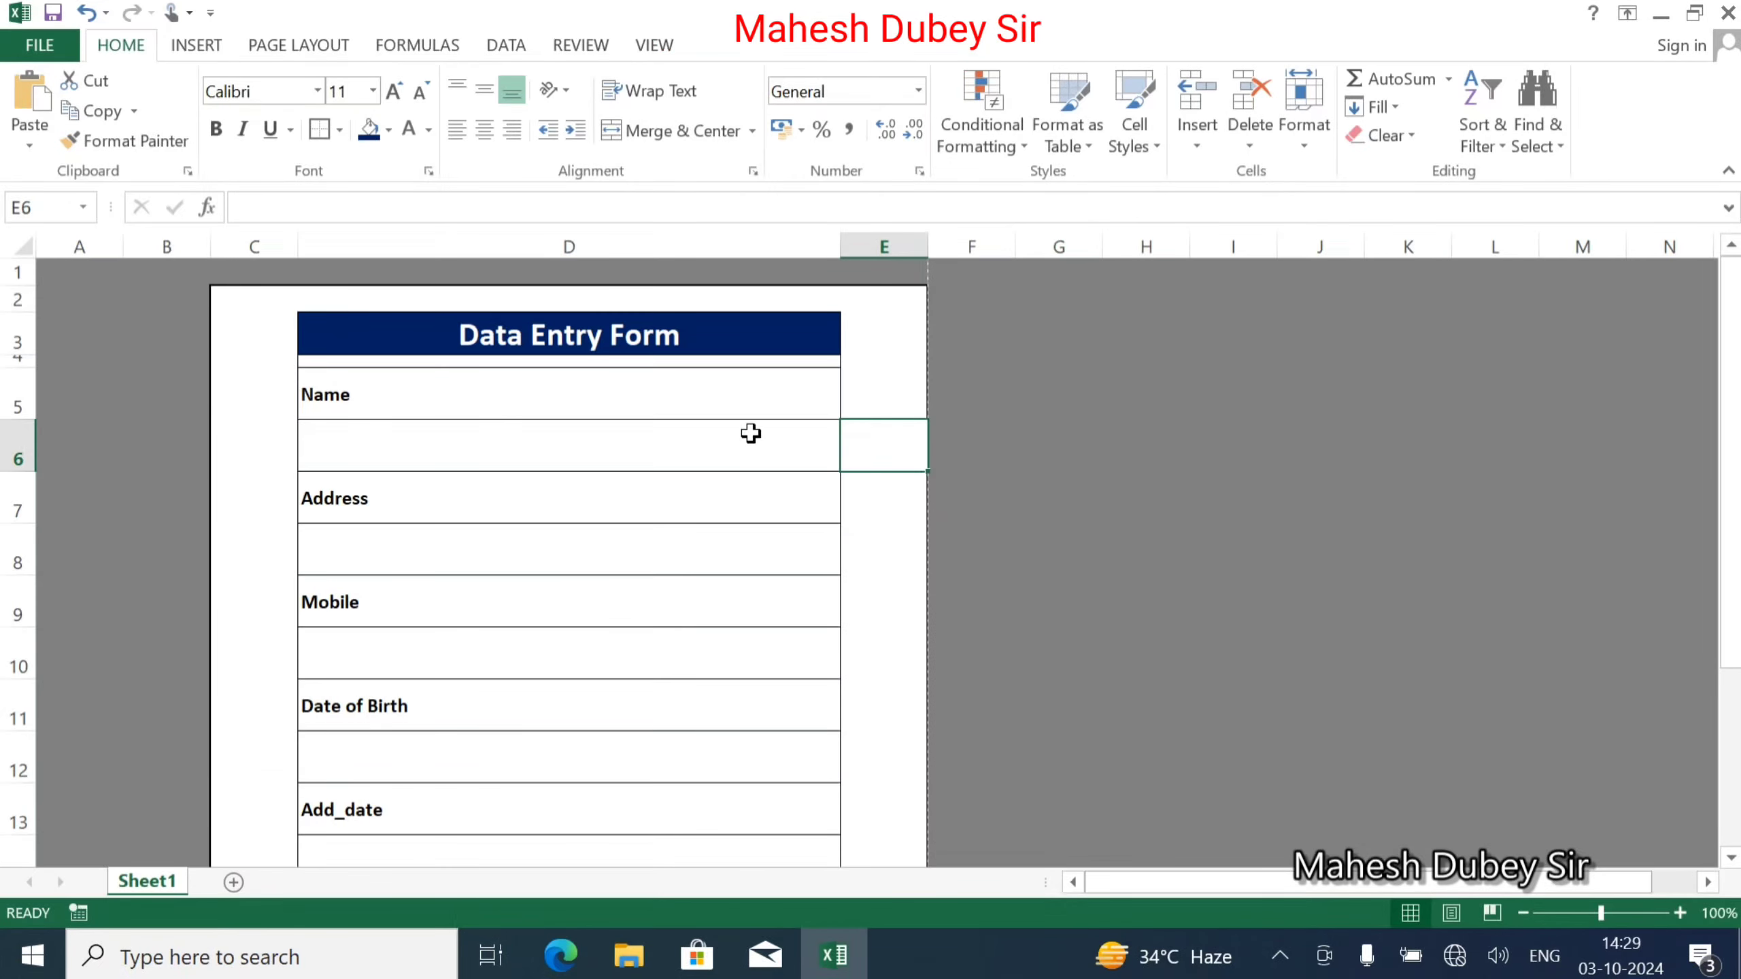
click(1042, 430)
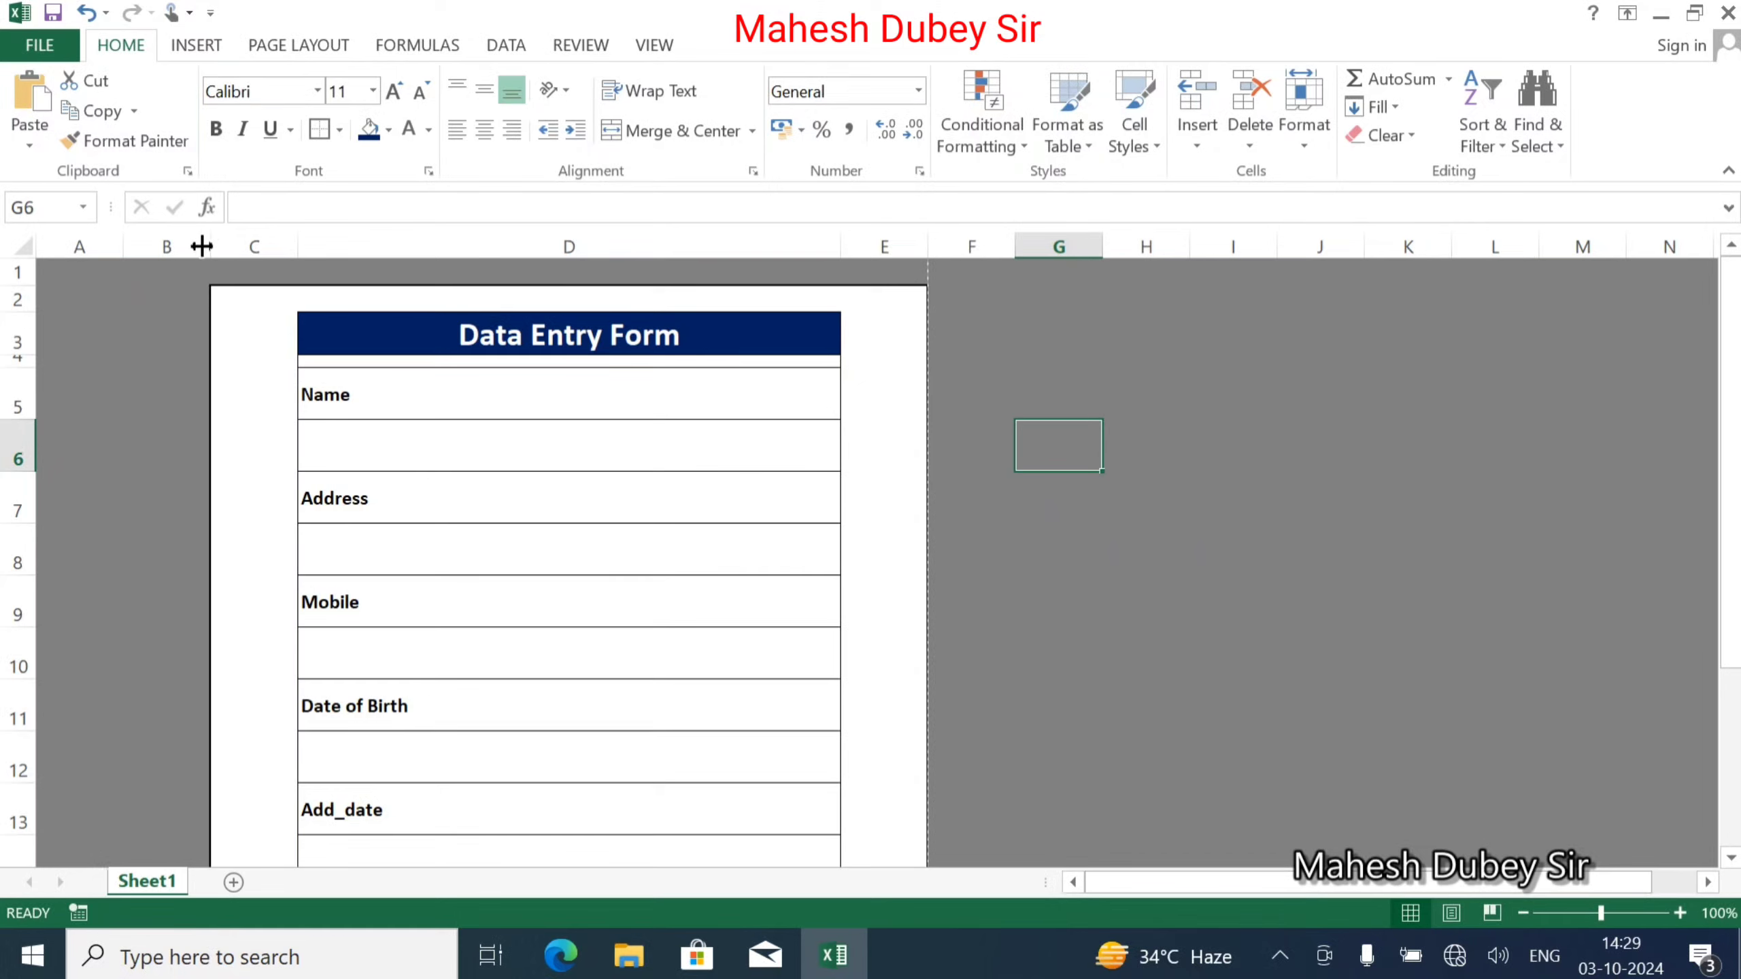
Narrow column A so the bordered form shifts closer to the left edge.
mouse_move(123, 247)
mouse_down()
mouse_move(51, 244)
mouse_move(103, 245)
mouse_up()
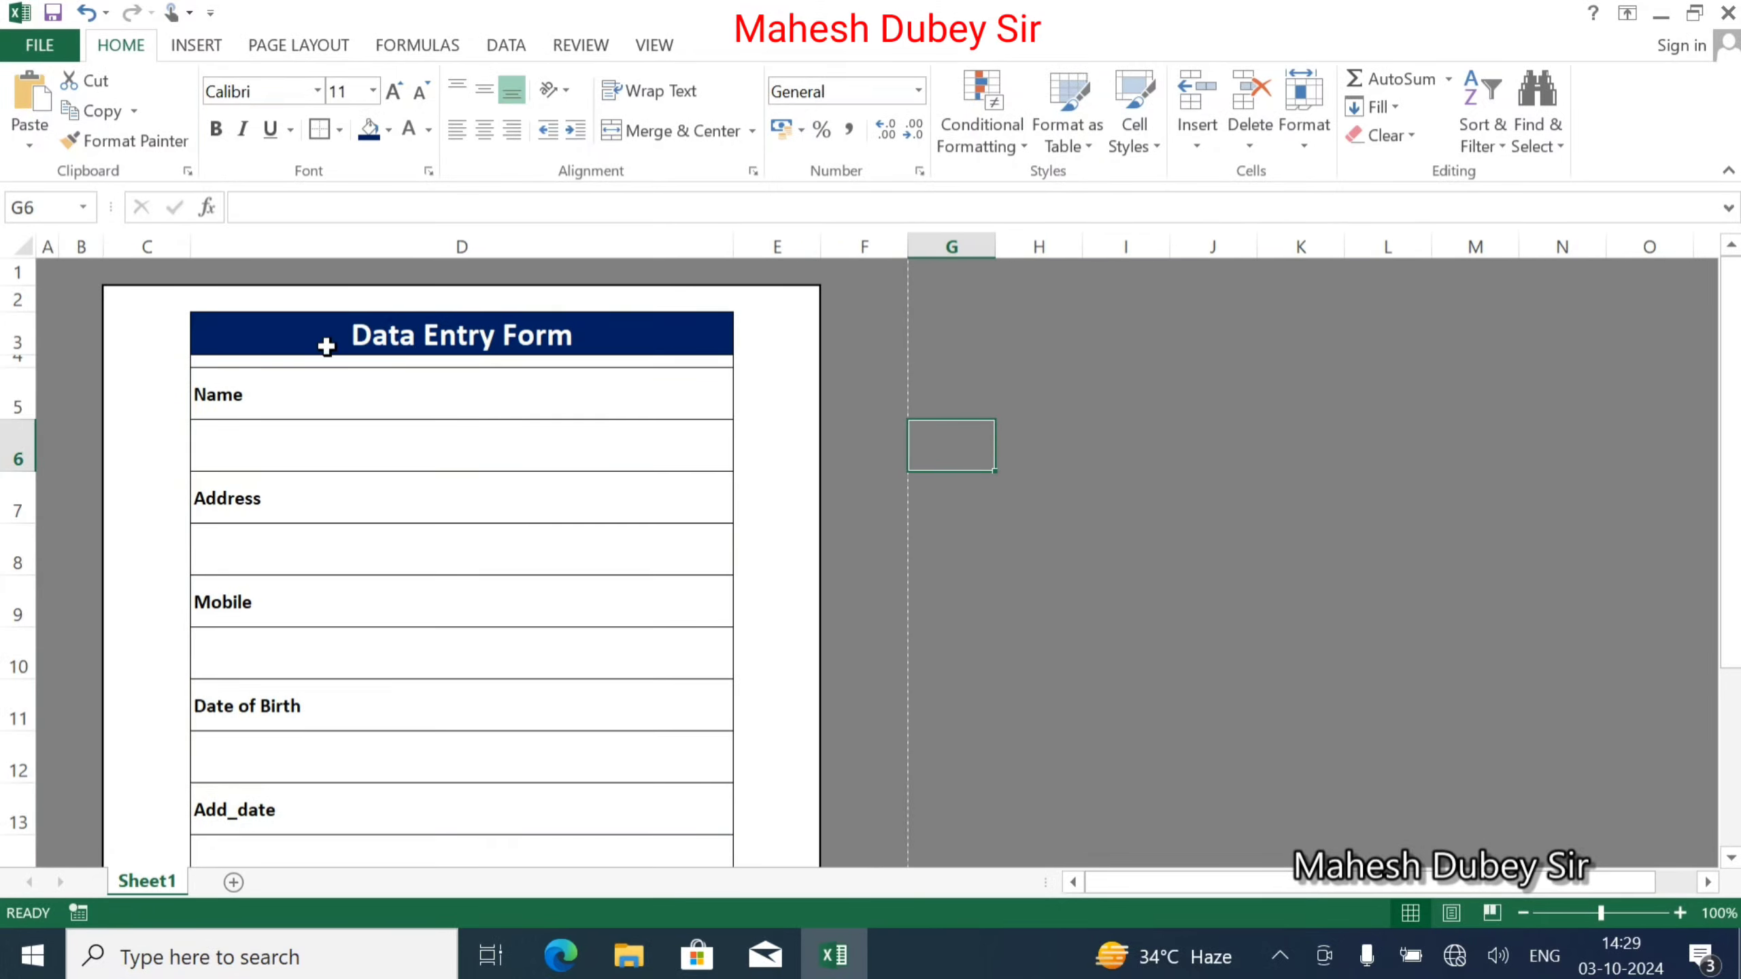
click(766, 366)
click(857, 329)
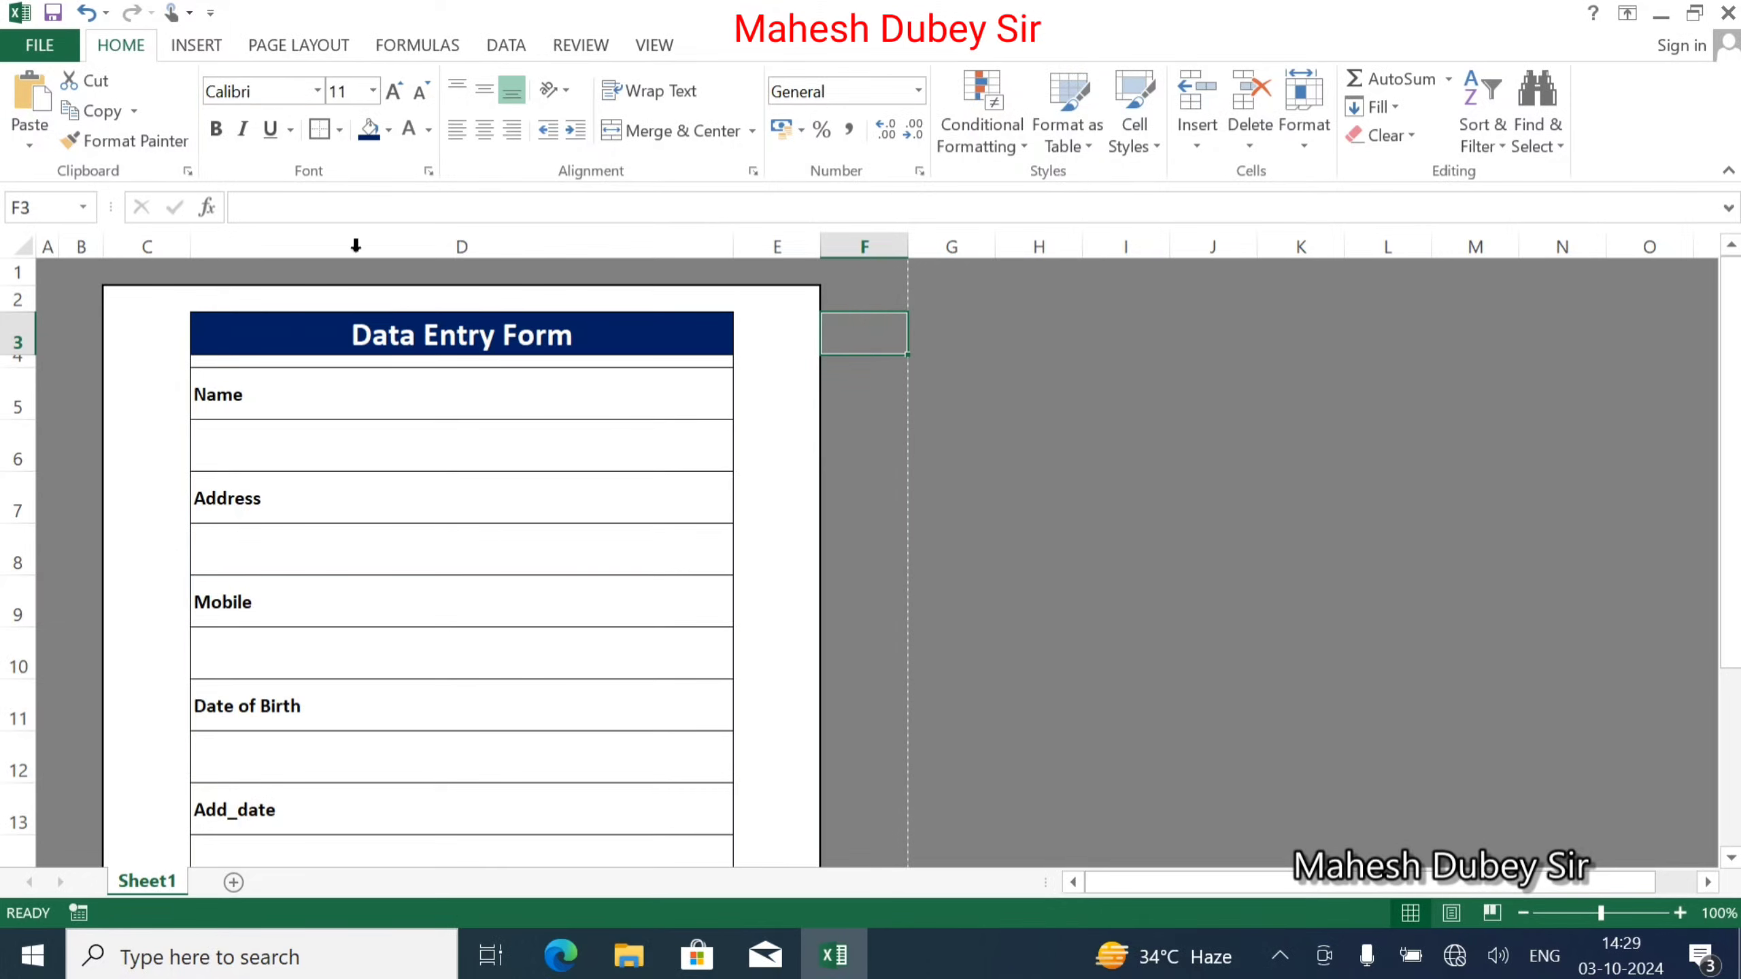
scroll(563, 553, down, 6)
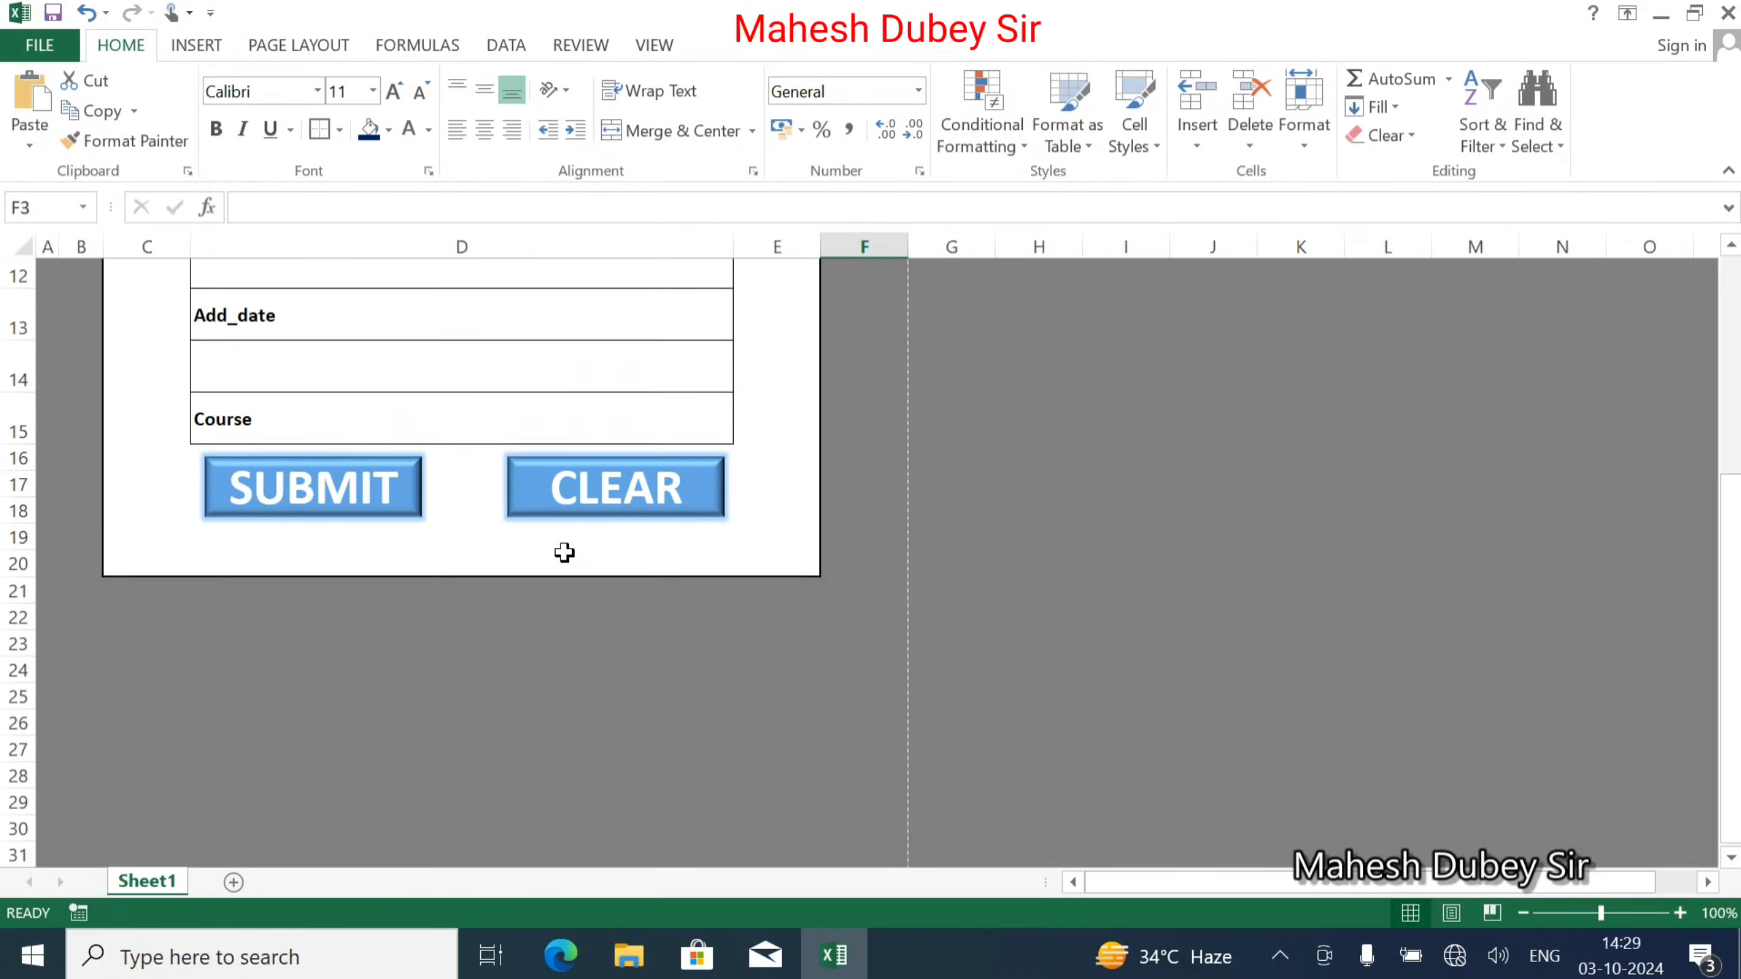
scroll(563, 554, up, 6)
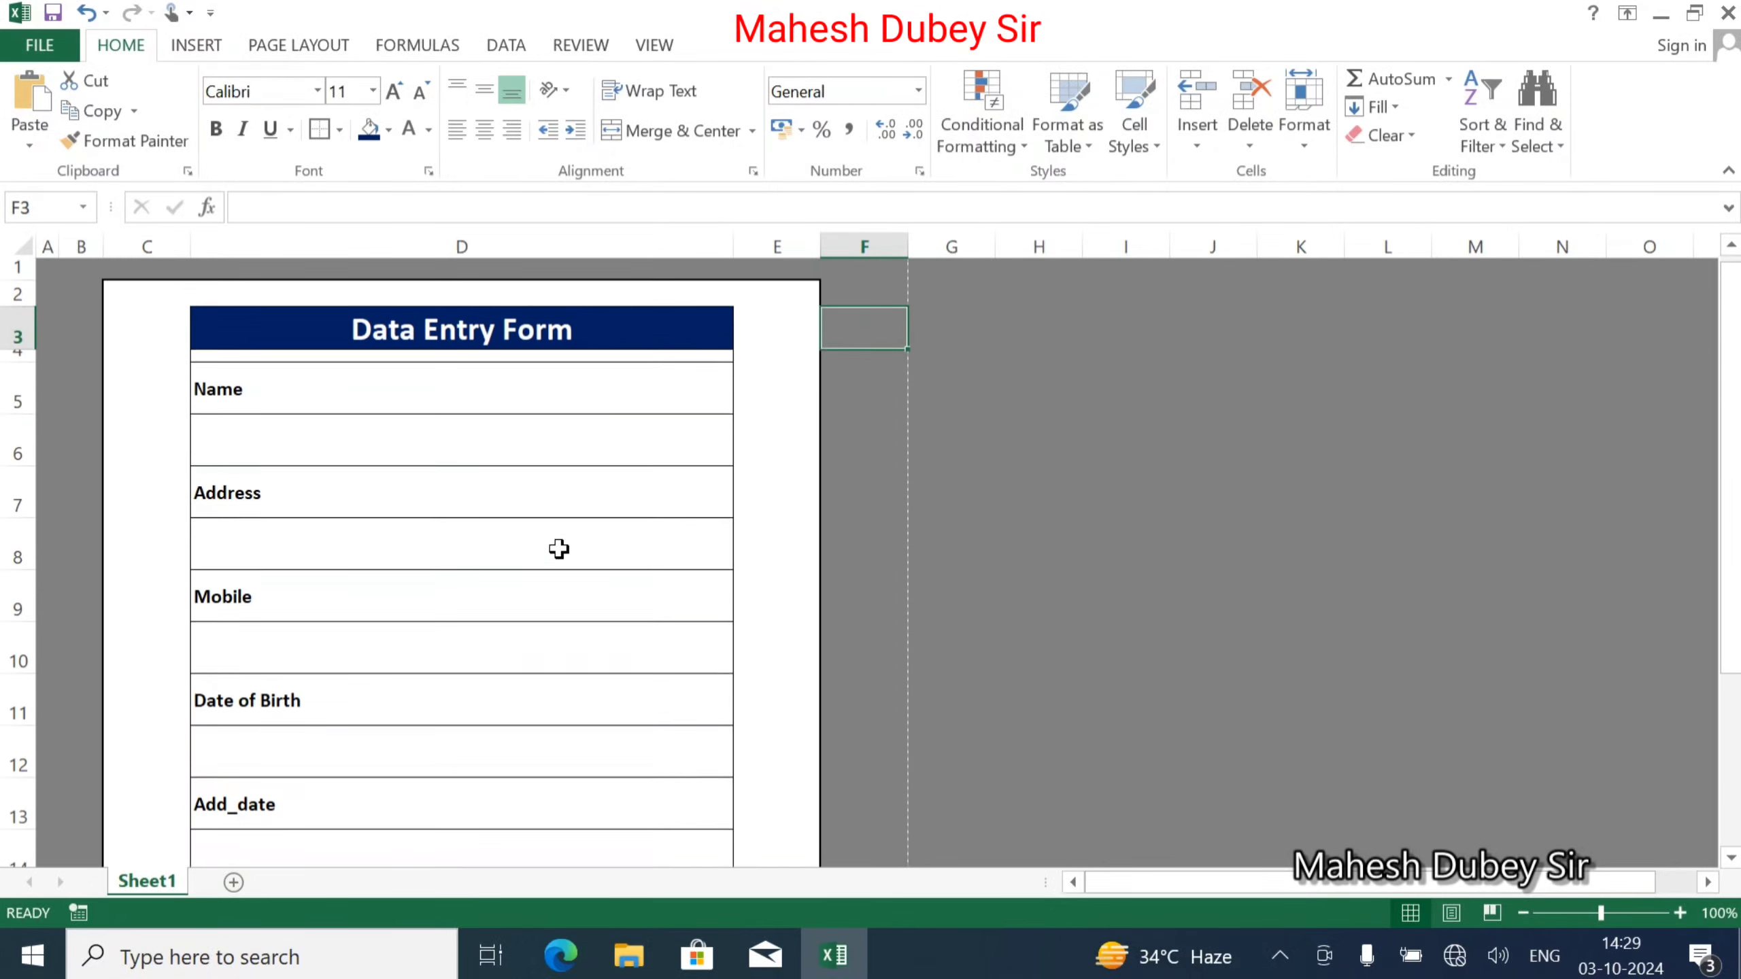
Copy the six labels in D5, D7, D9, D11, D13, D15 and add a new Sheet2.
click(352, 383)
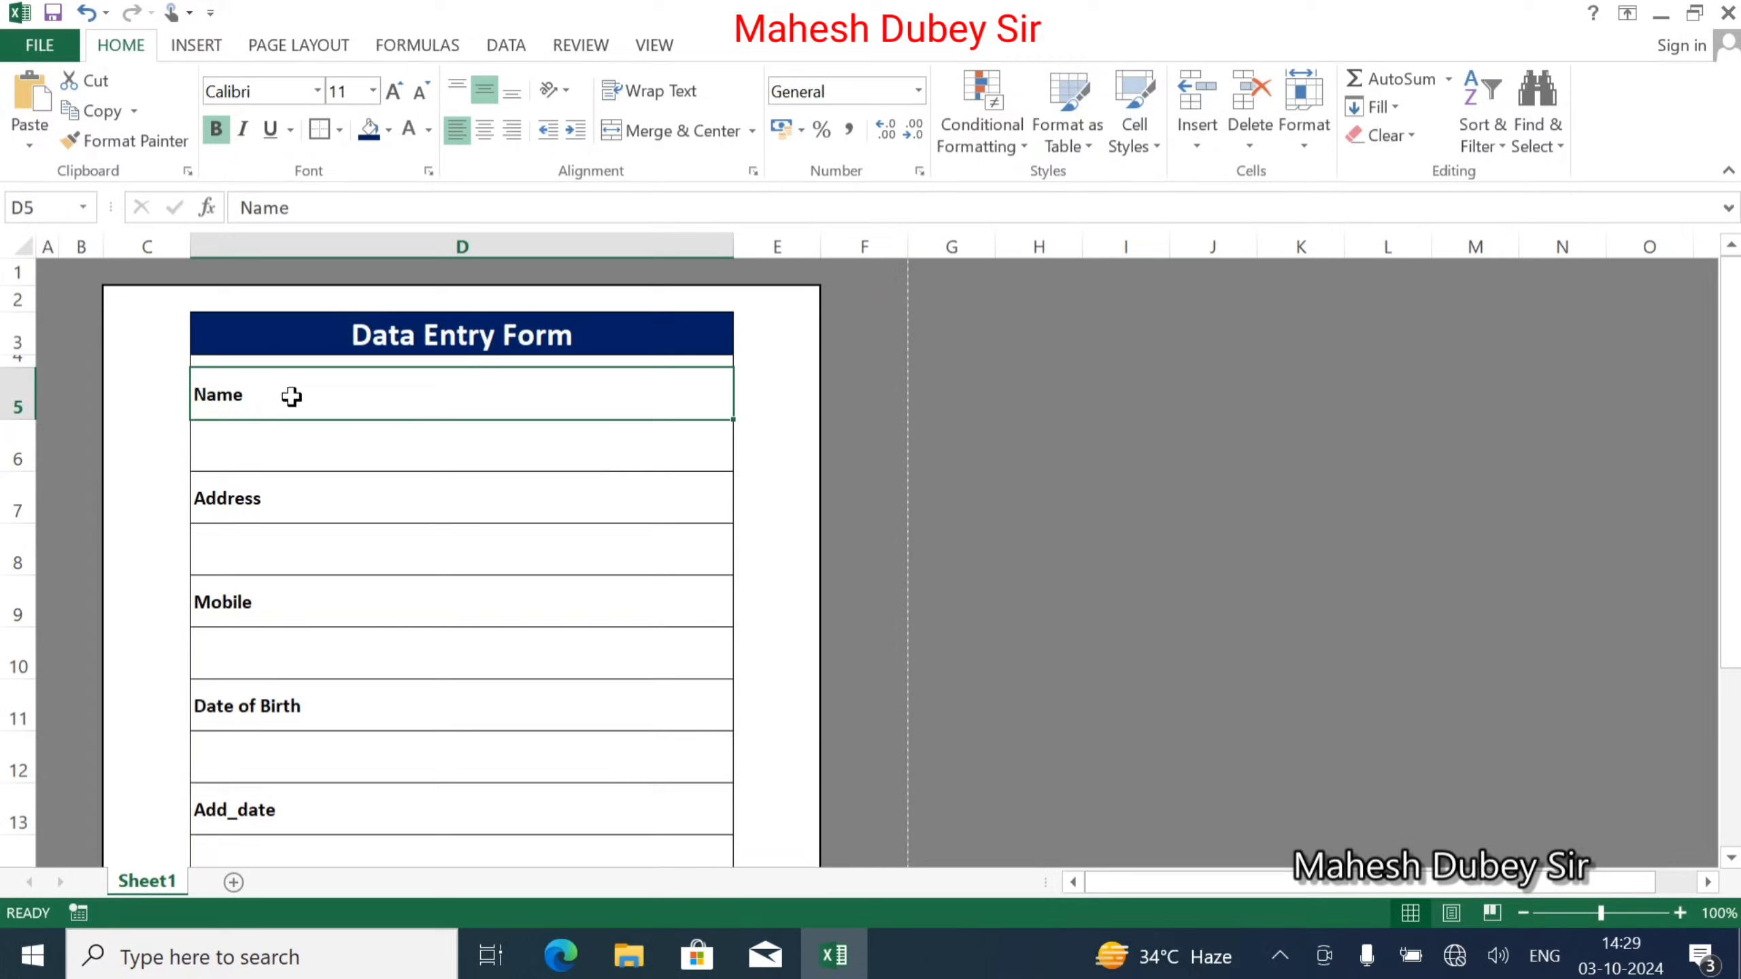
scroll(247, 517, down, 1)
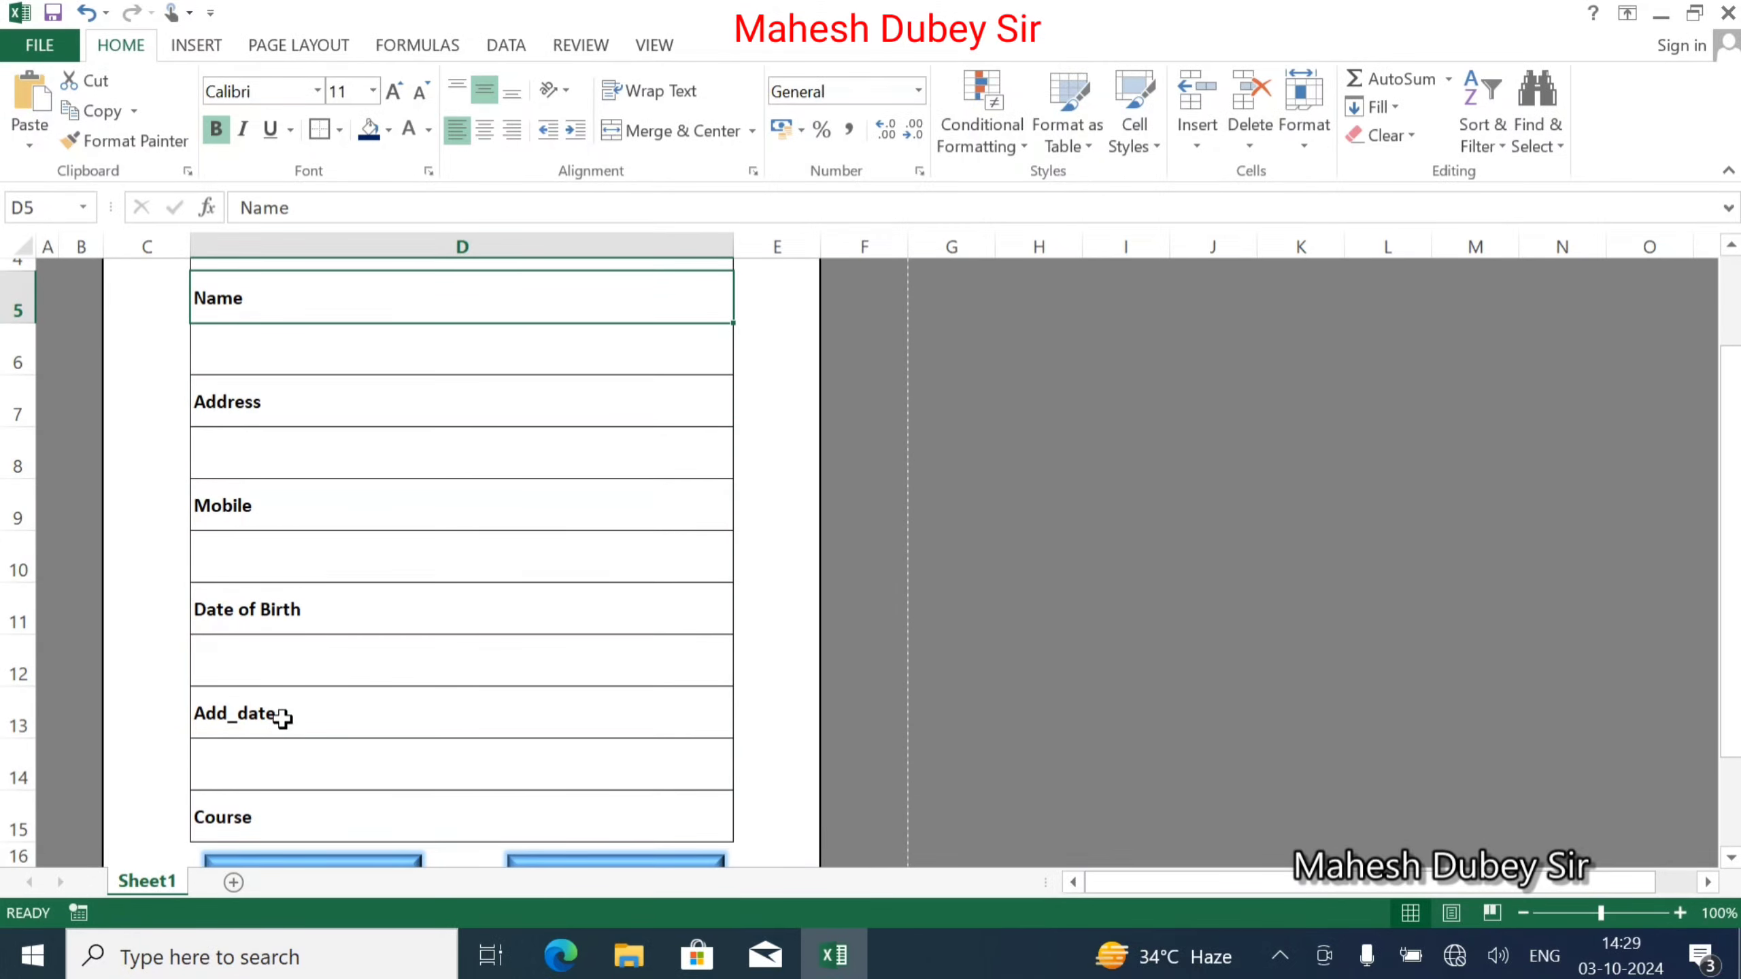
click(272, 816)
ctrl+click(293, 707)
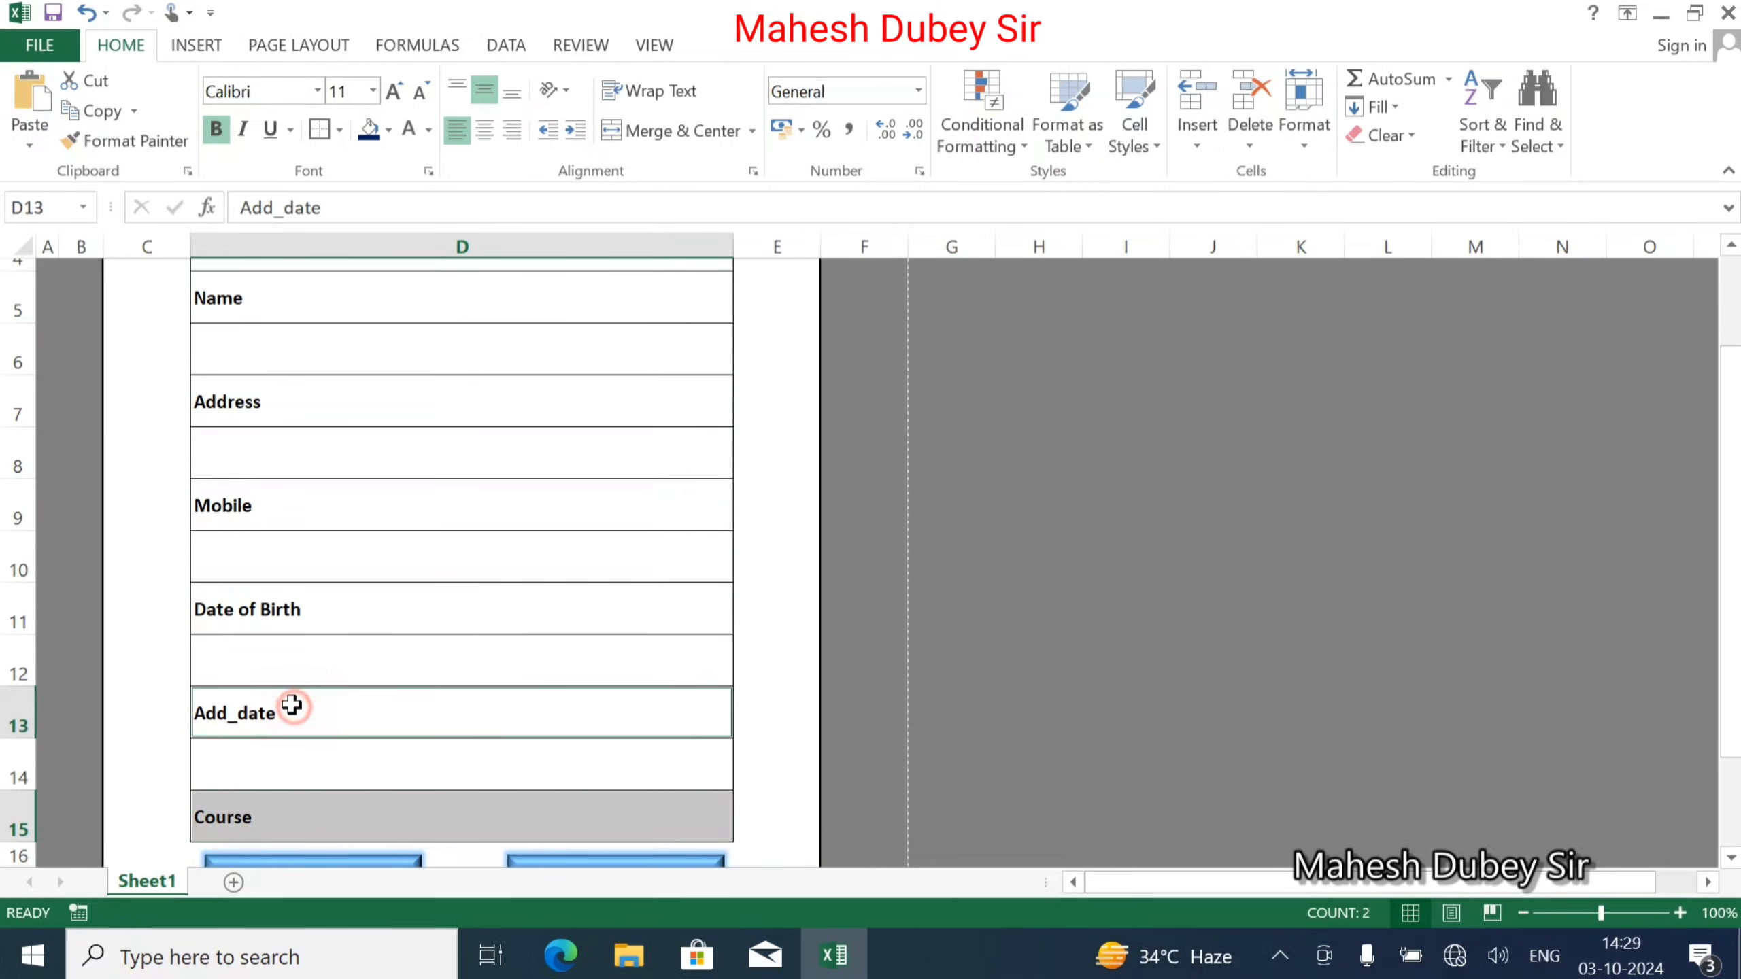
ctrl+click(266, 605)
ctrl+click(244, 519)
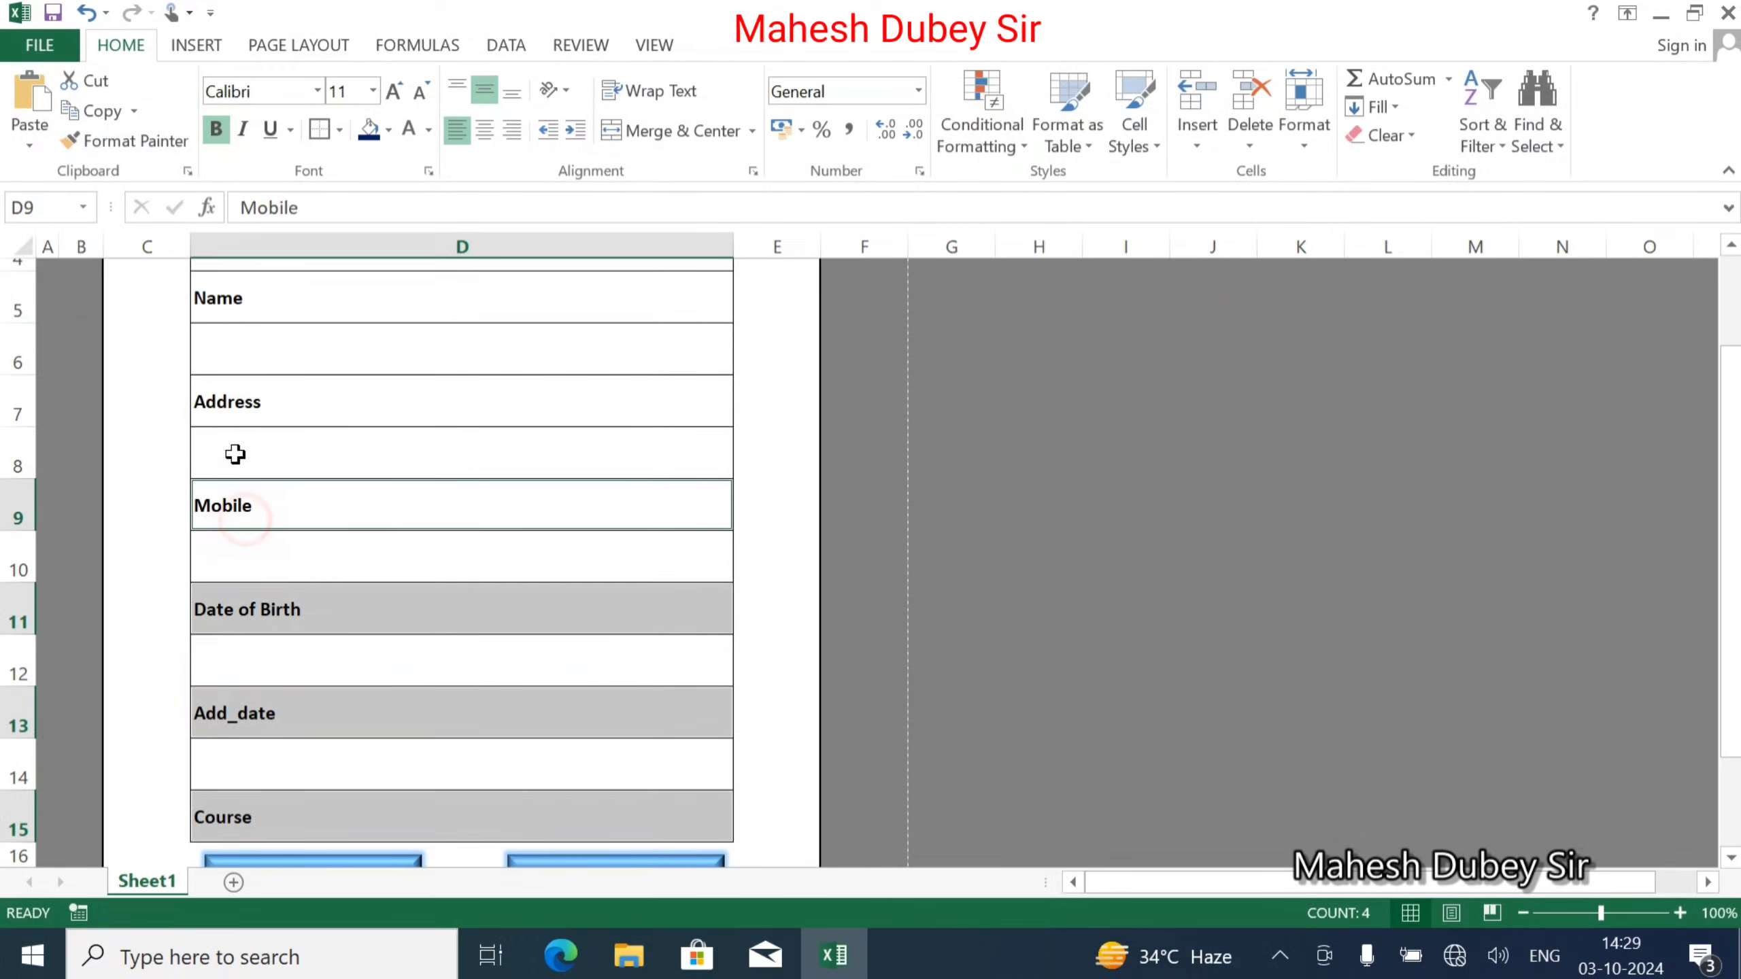
ctrl+click(227, 409)
ctrl+click(241, 302)
scroll(337, 448, up, 1)
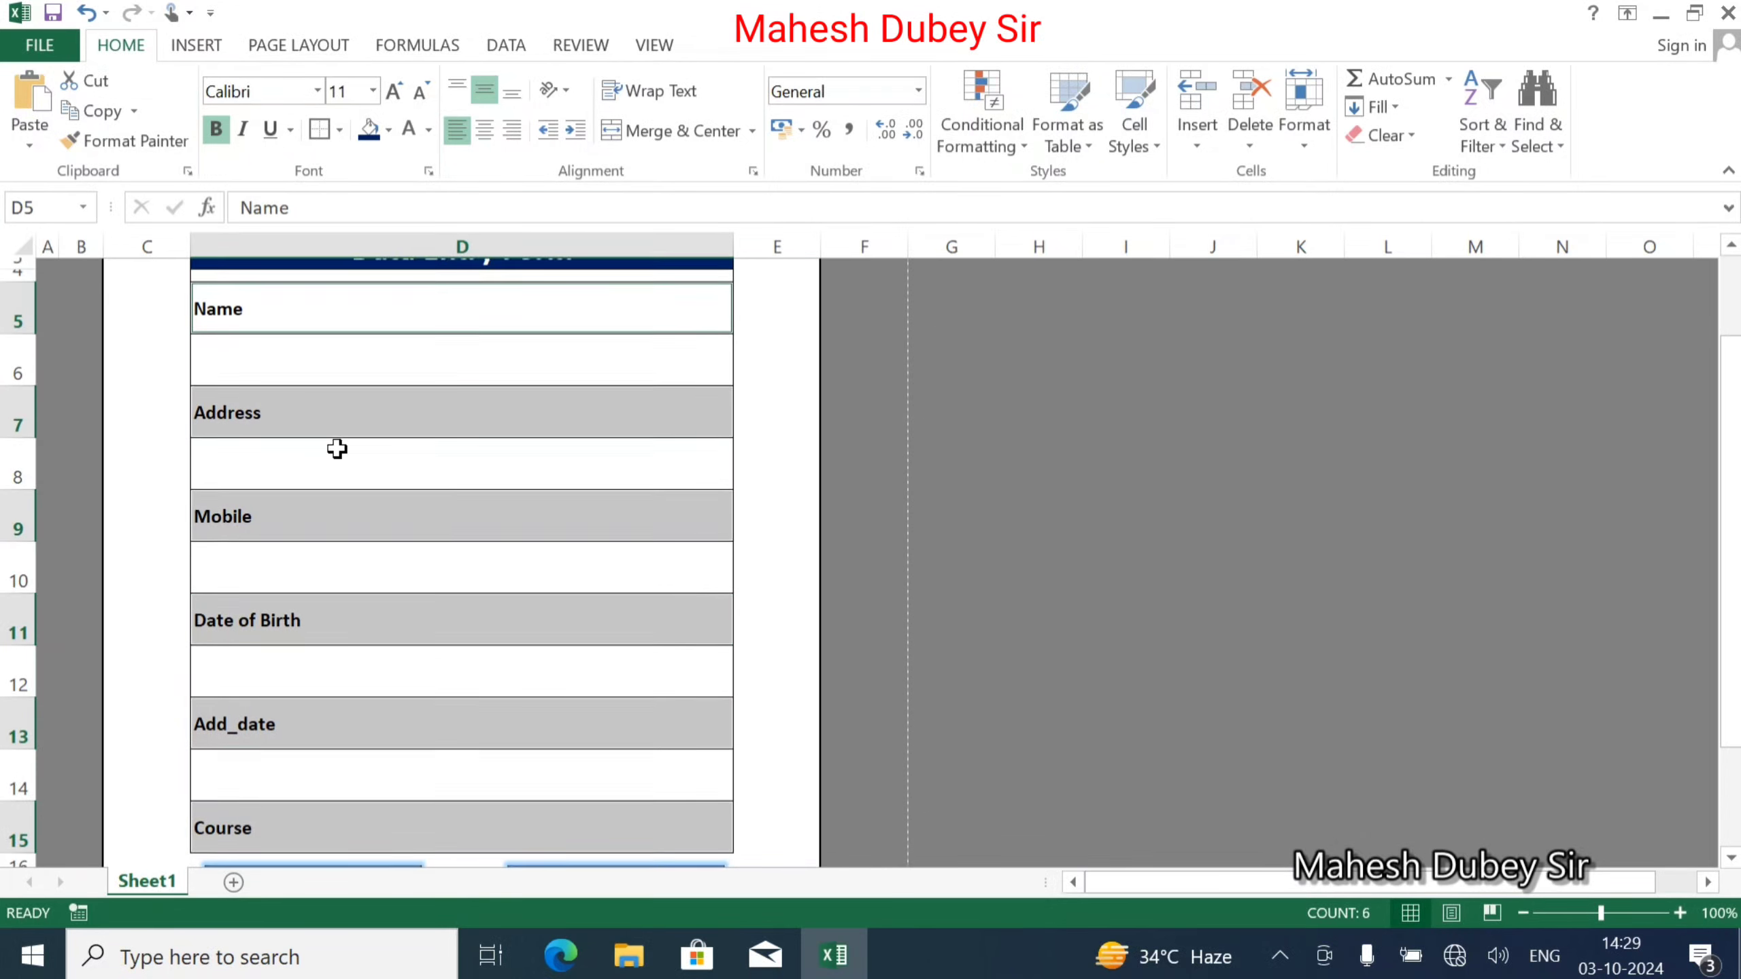
scroll(337, 448, up, 1)
key(ctrl+c)
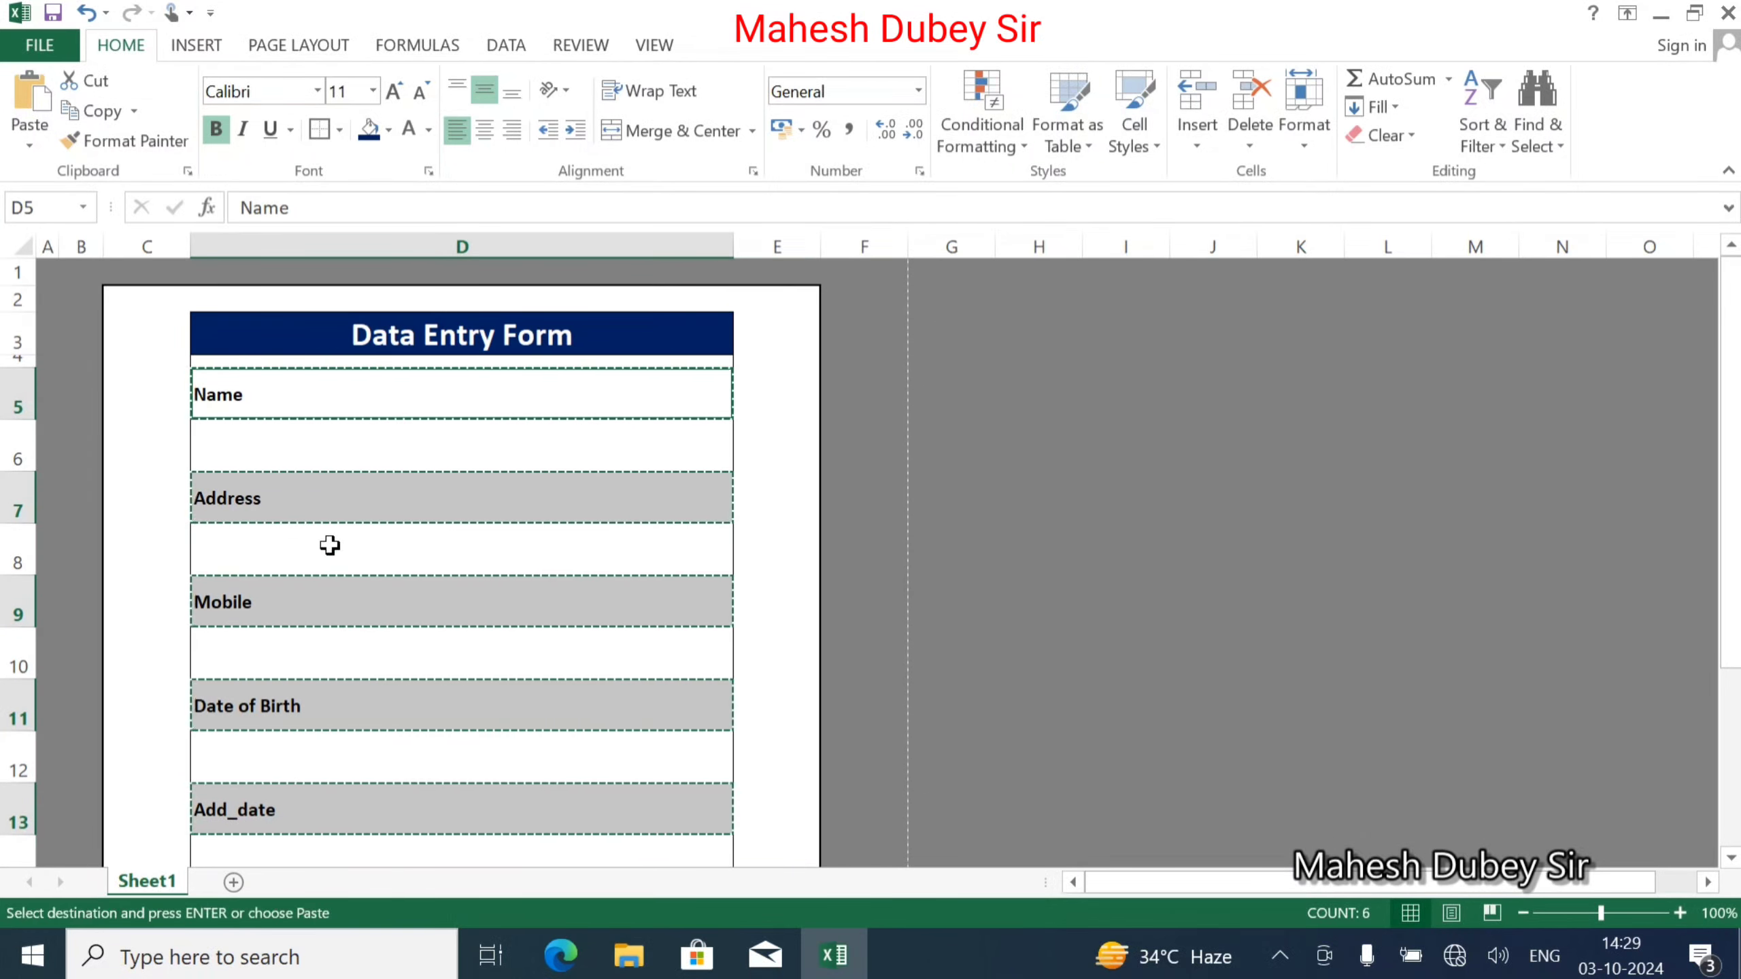
click(233, 882)
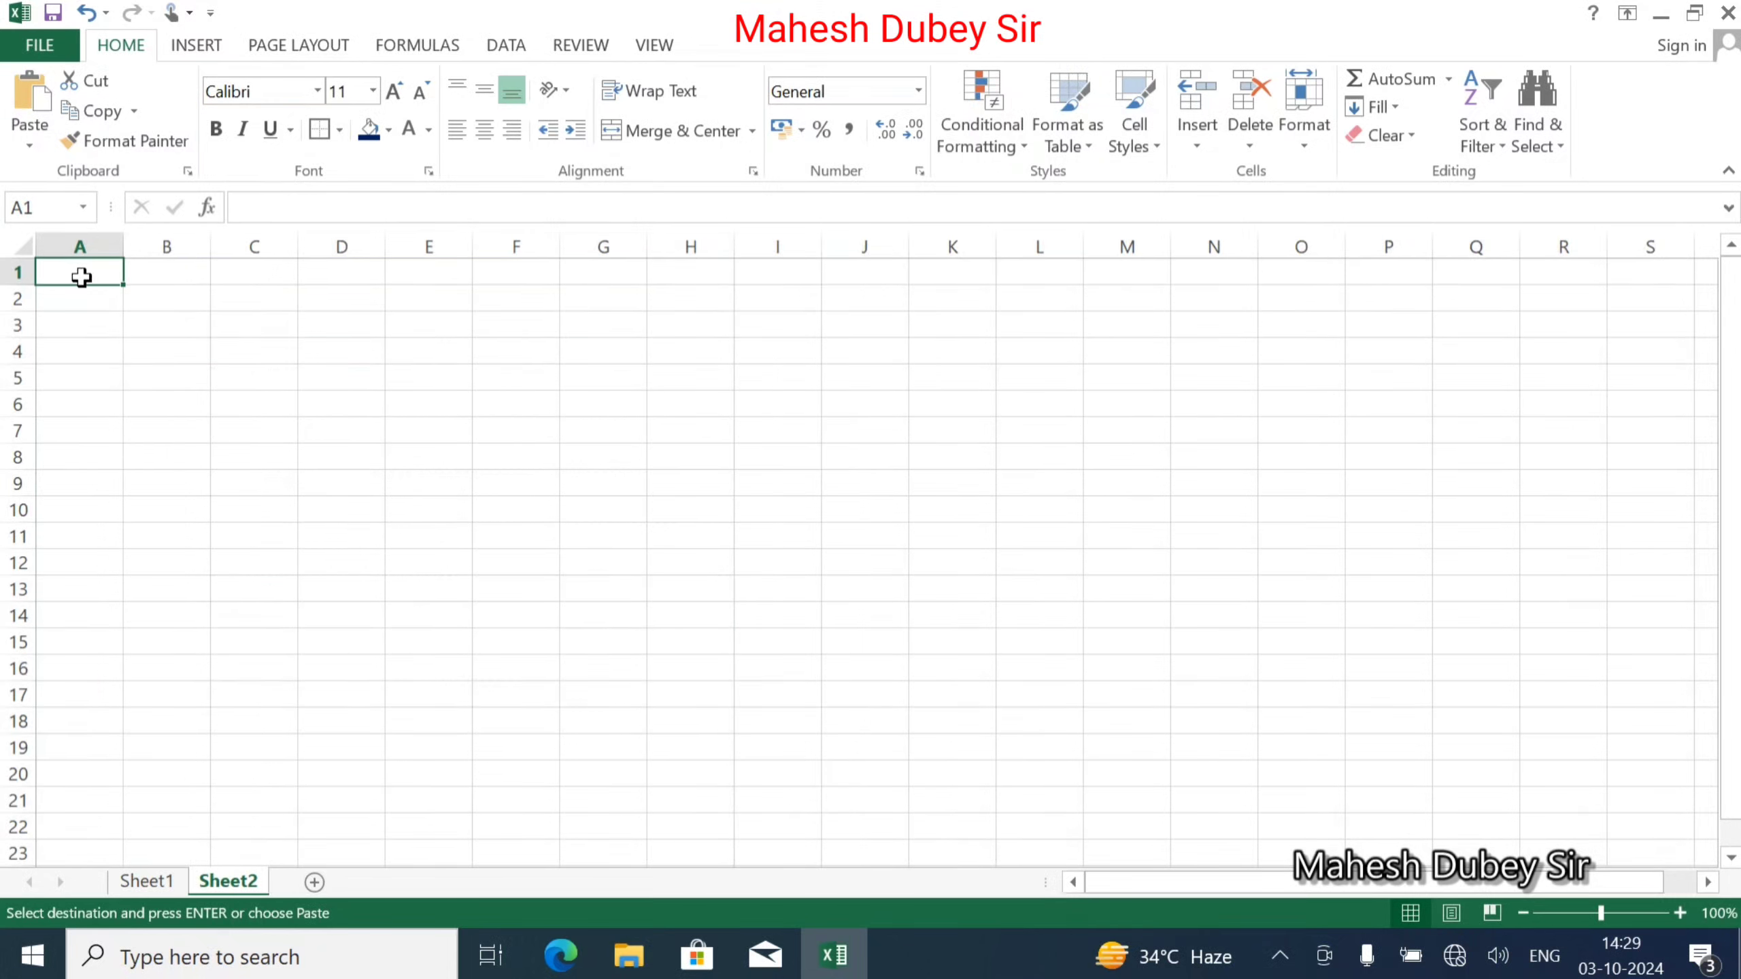
Paste the six headings transposed into A1:A6 of Sheet2 and widen column A to fit.
click(29, 146)
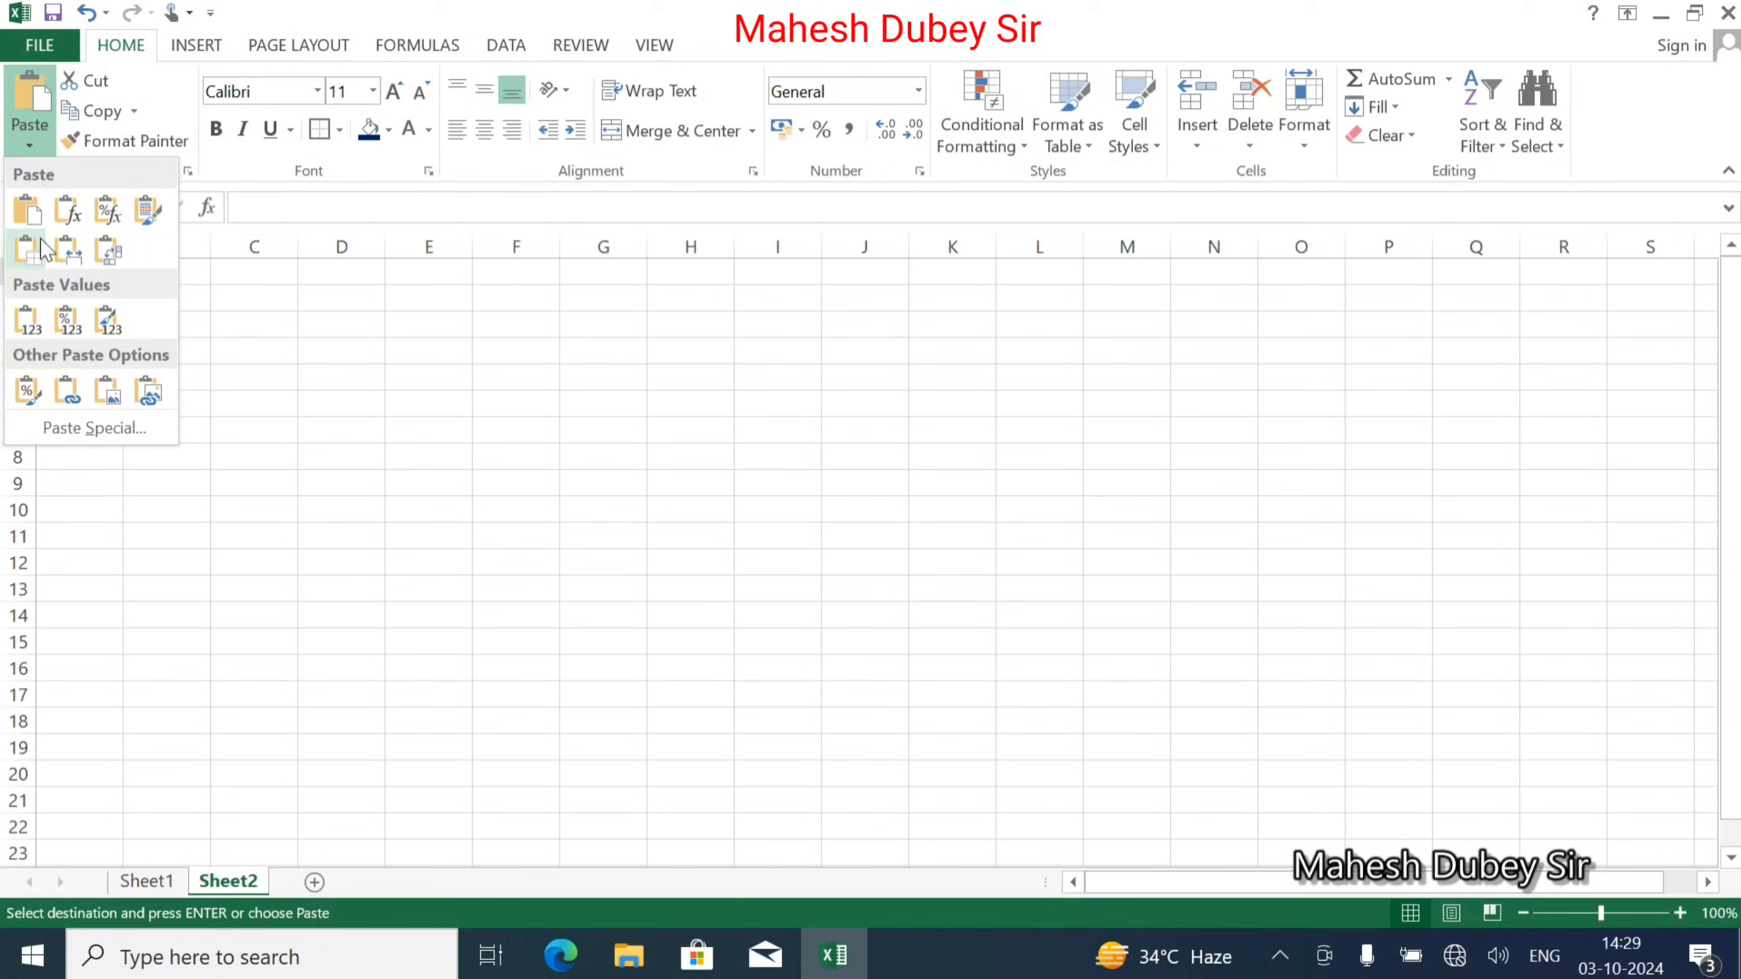
click(103, 257)
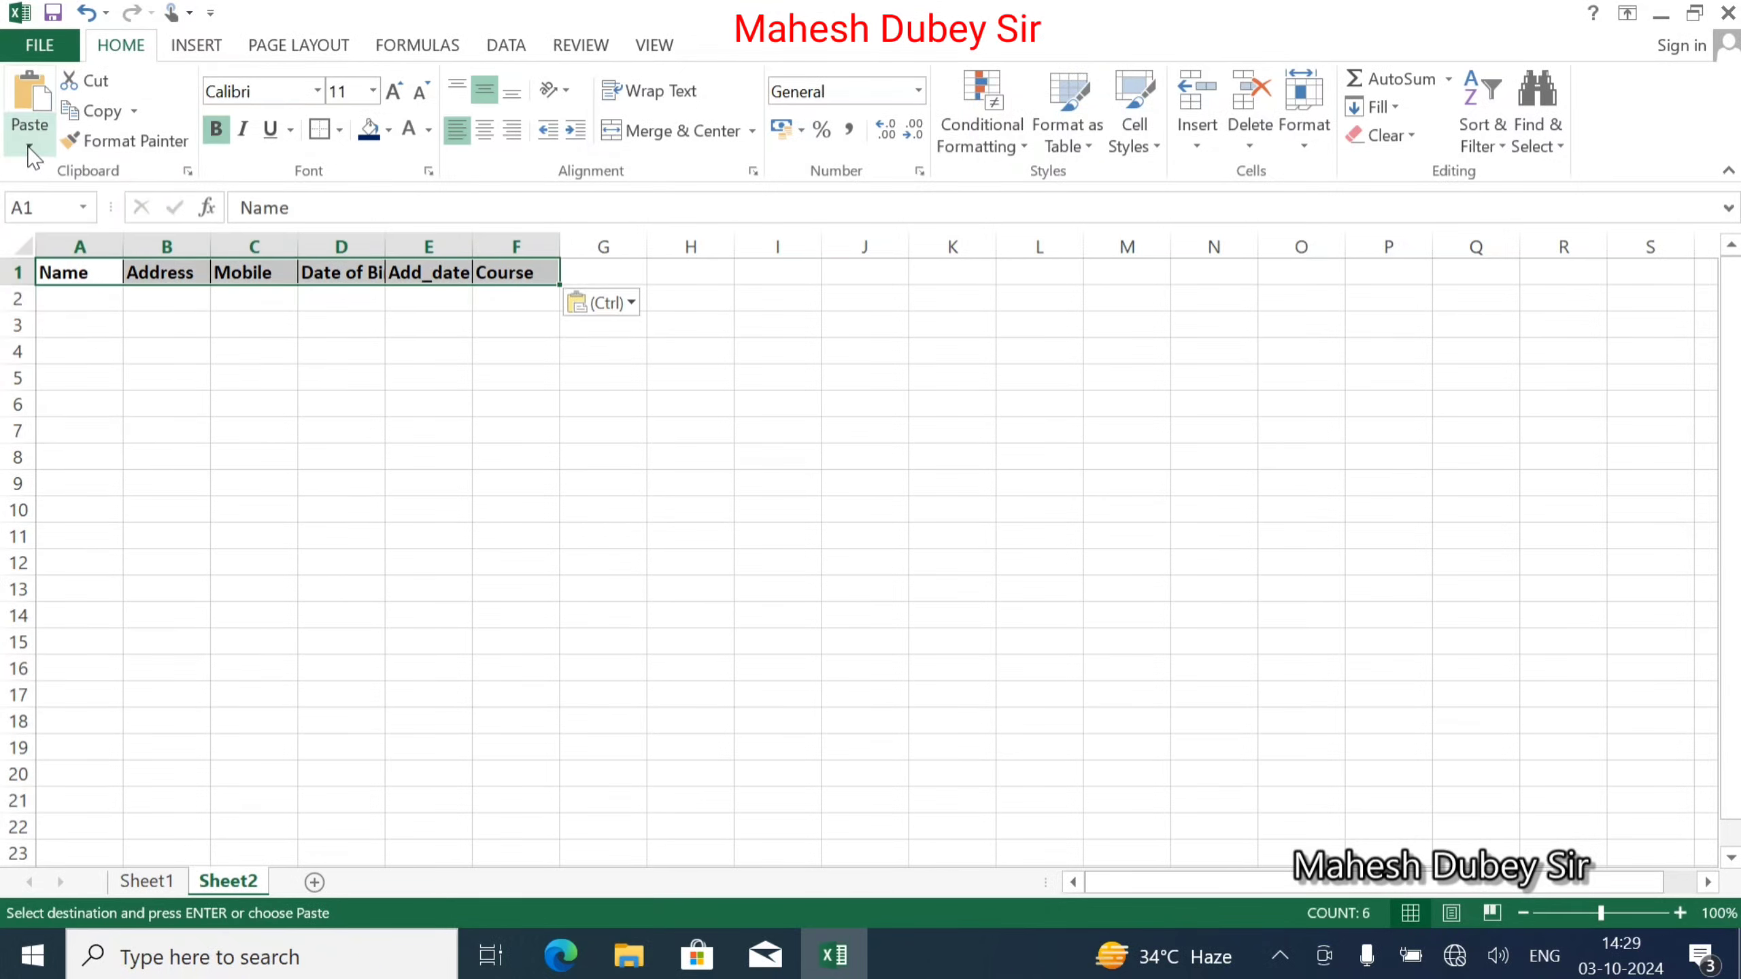
key(ctrl+z)
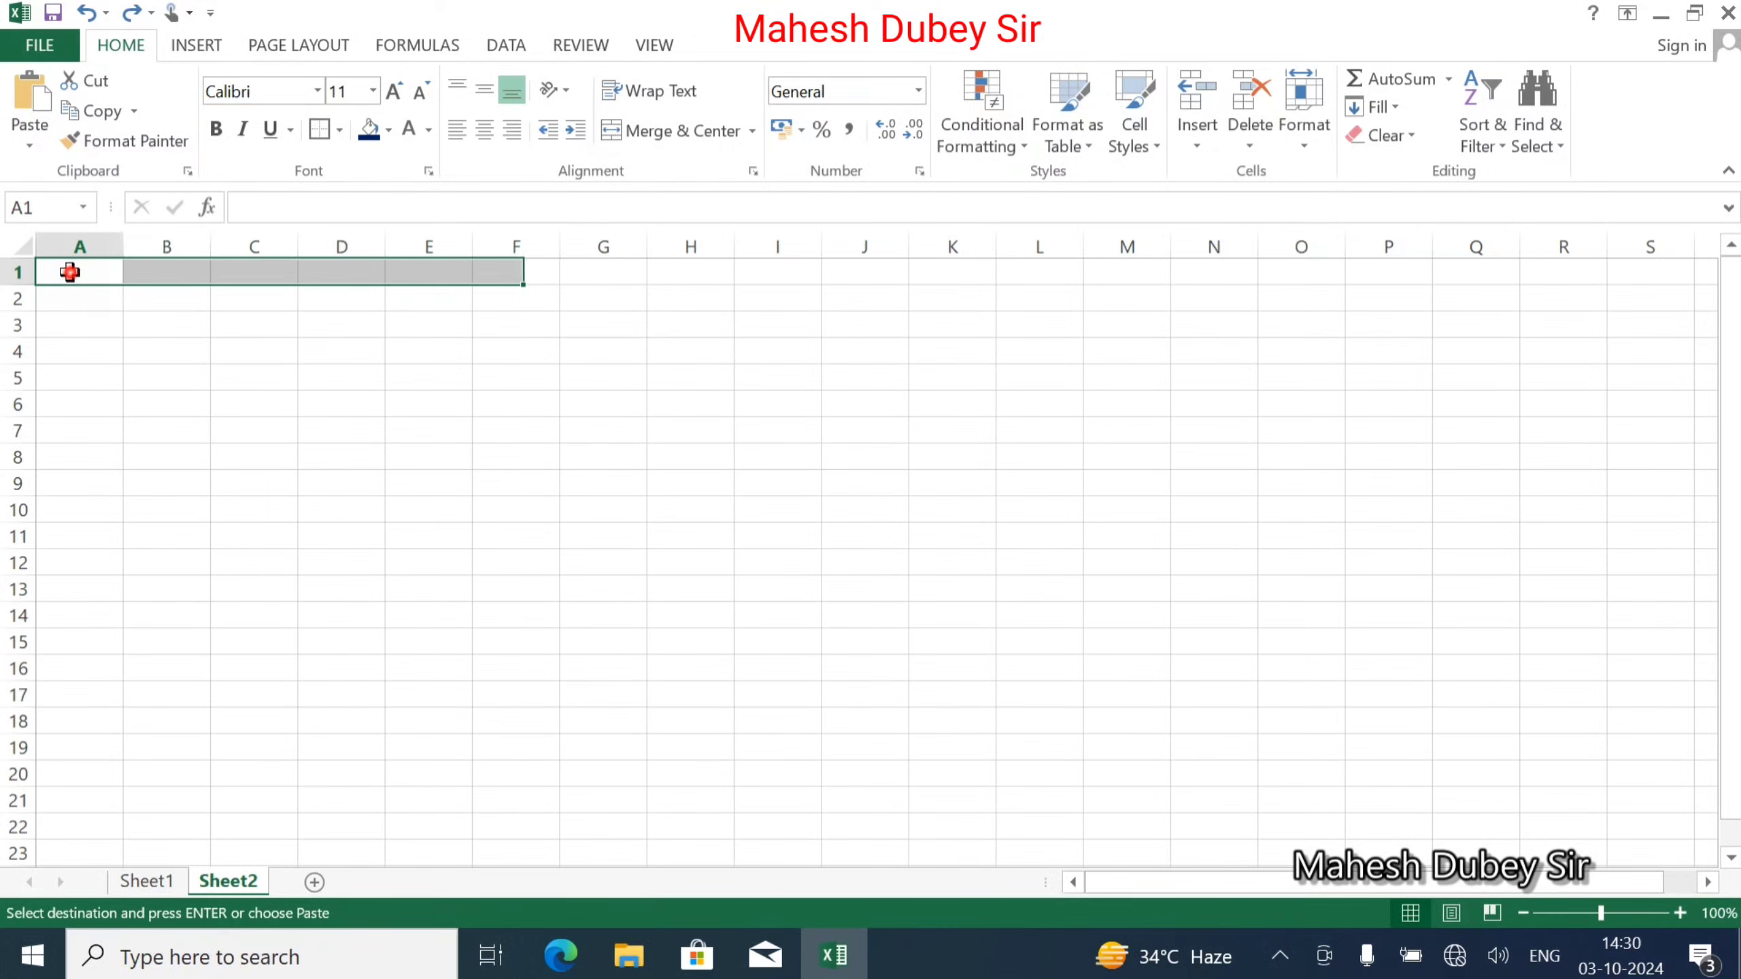
click(30, 93)
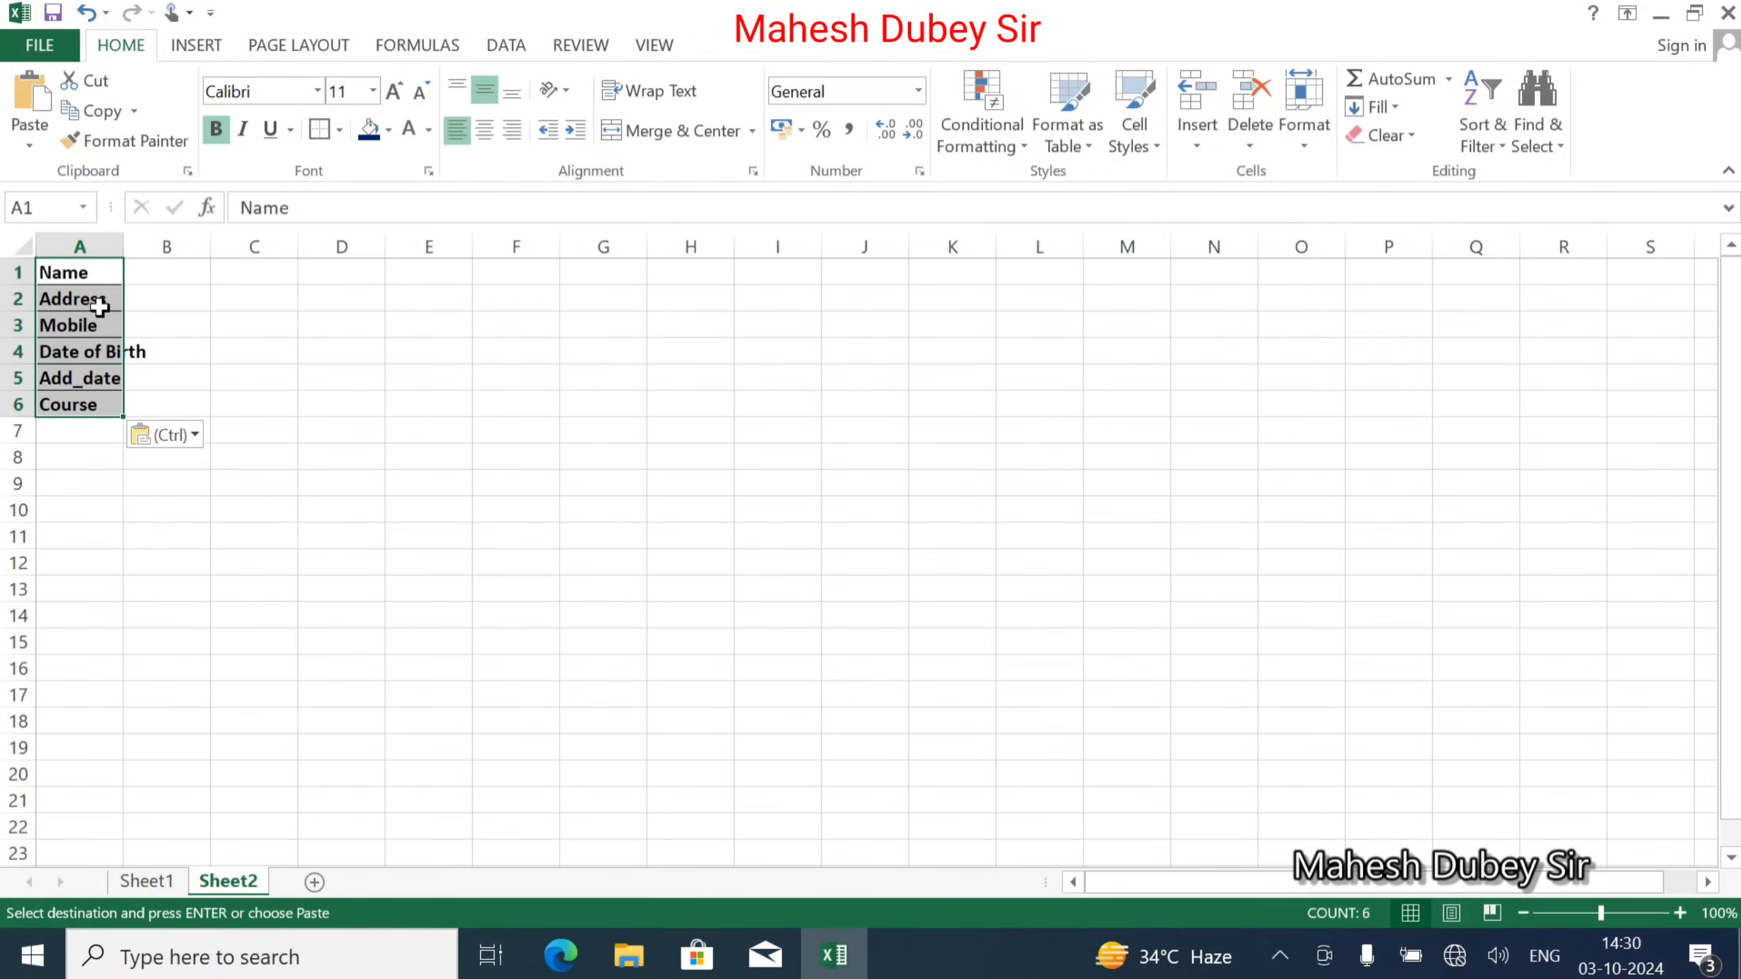
click(17, 284)
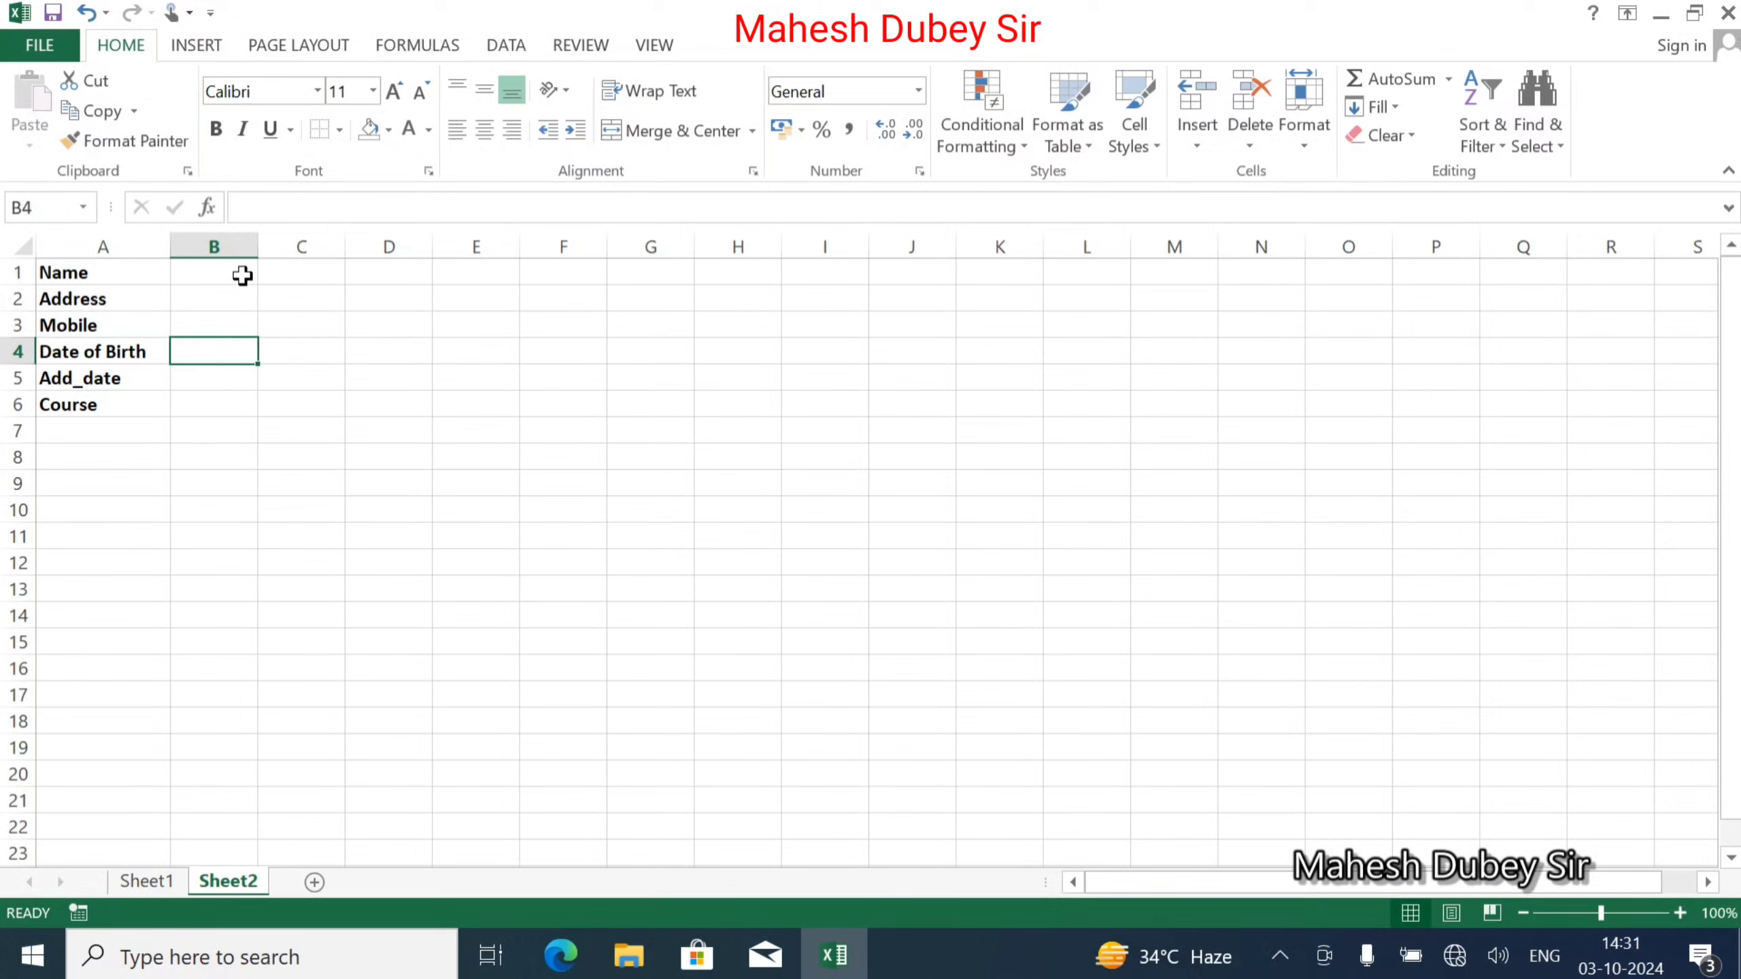
click(242, 274)
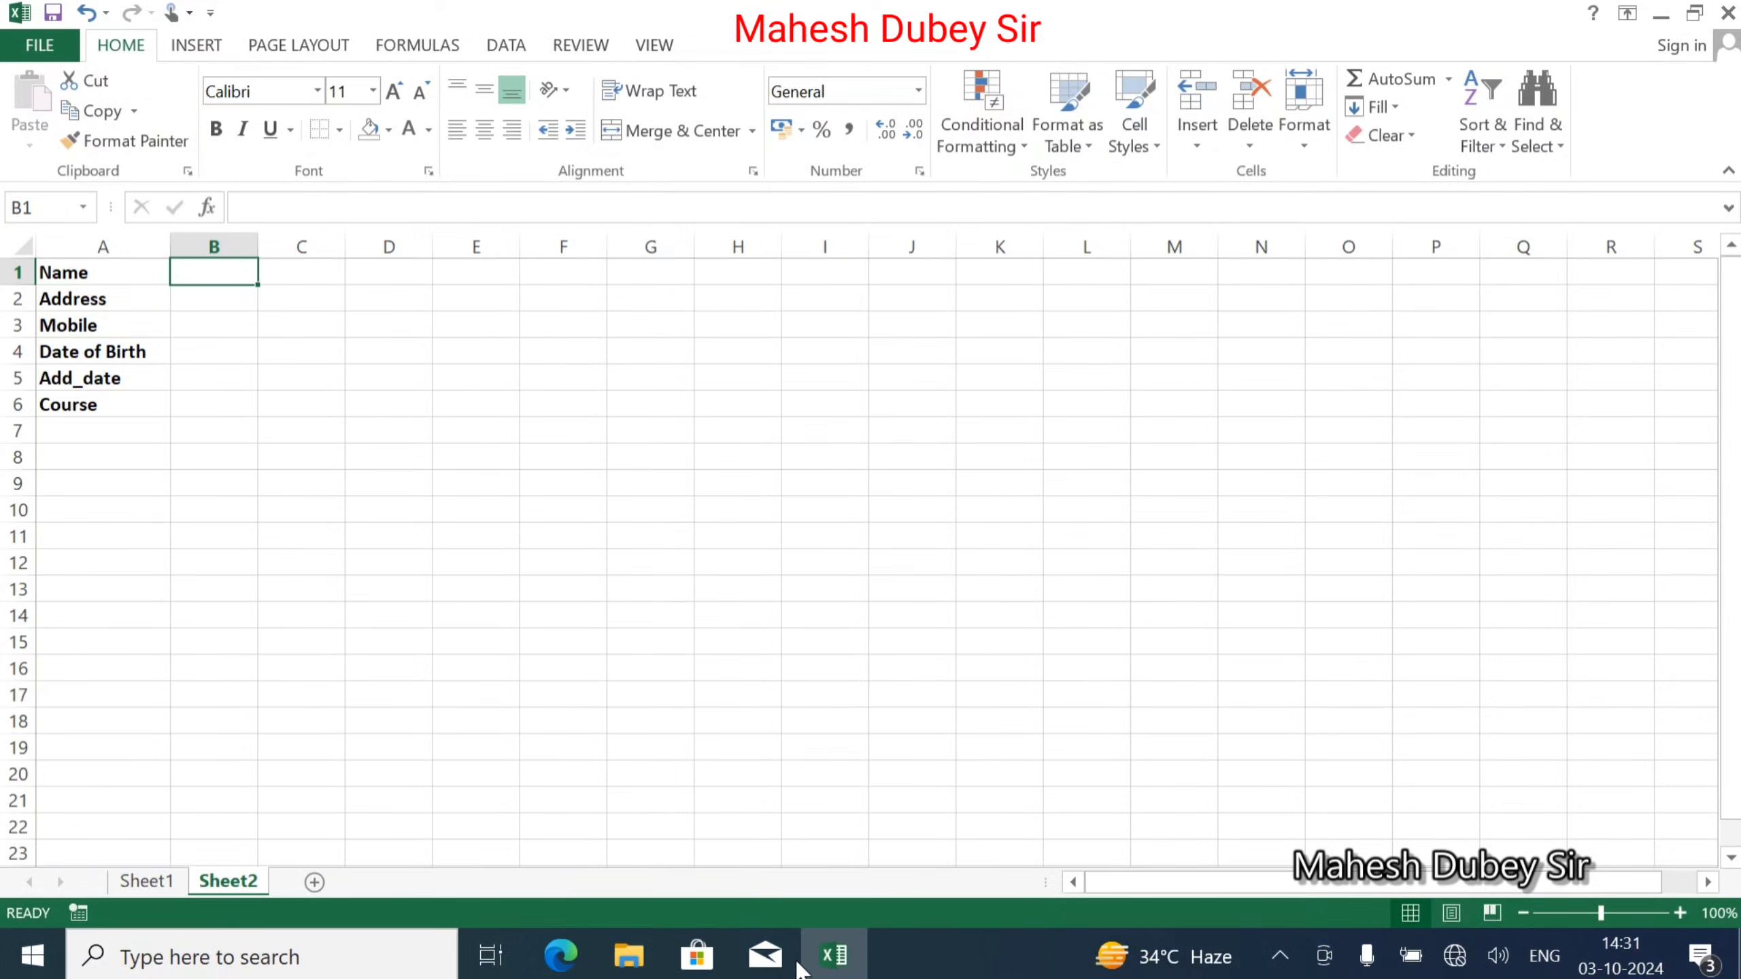
Link Sheet2 cell B1 to the form's Name input cell D6 on Sheet1.
click(148, 882)
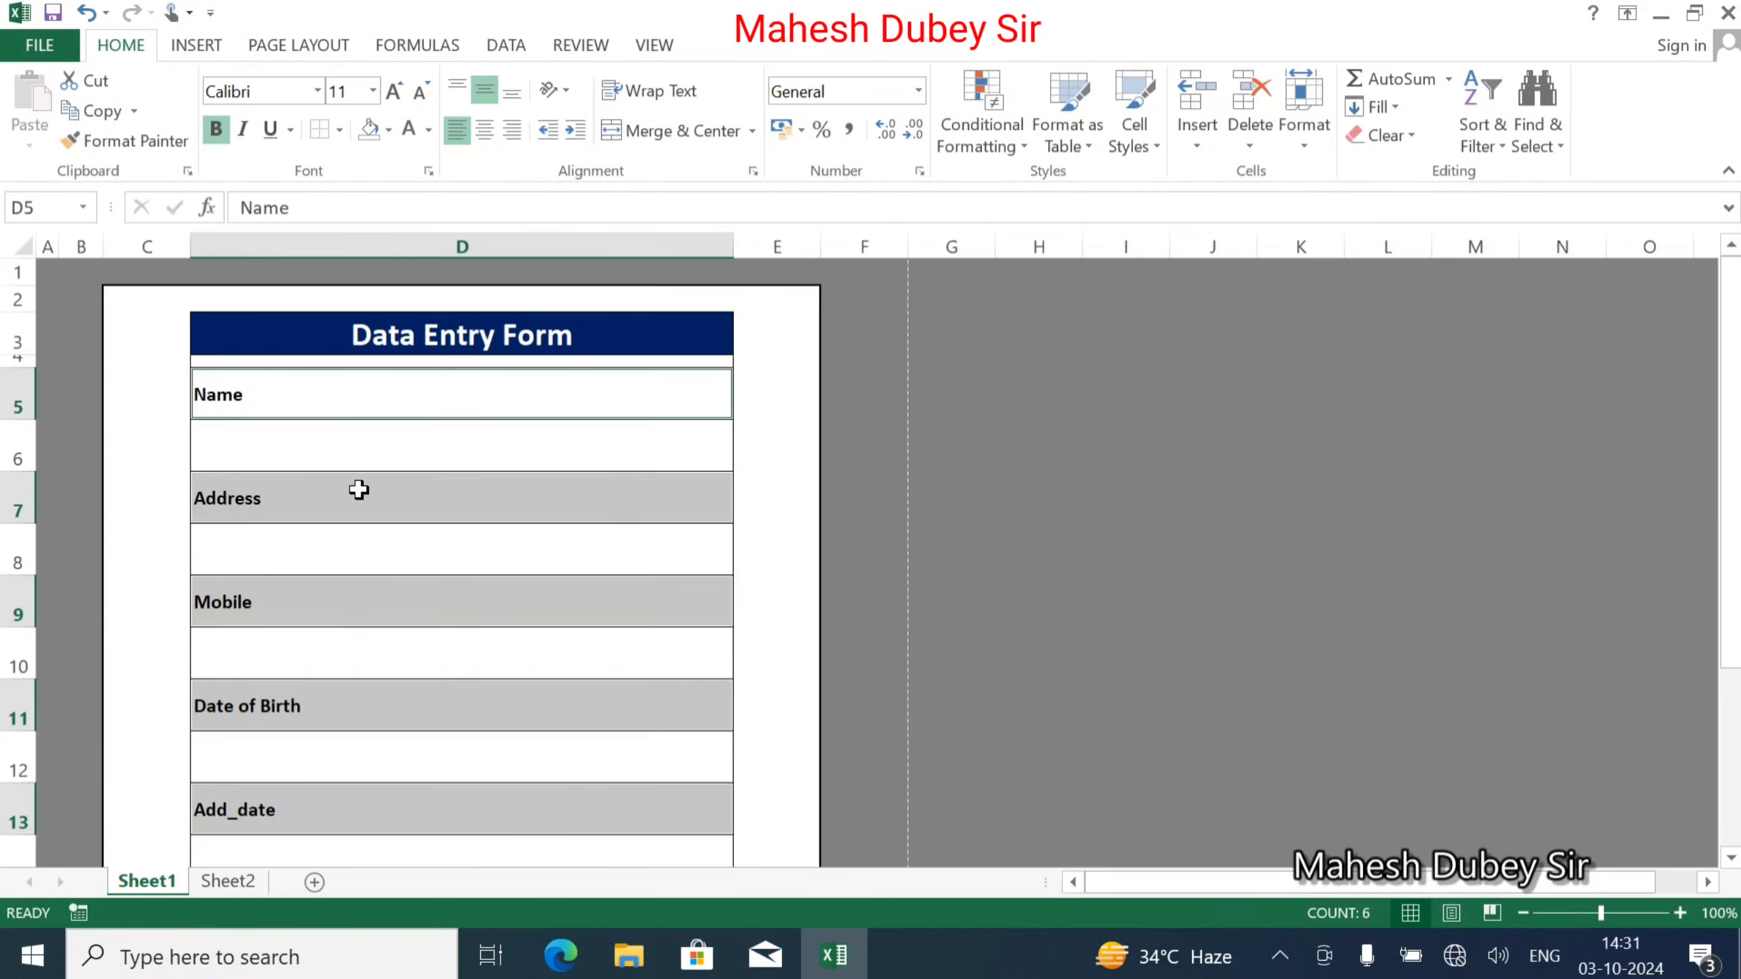
click(329, 433)
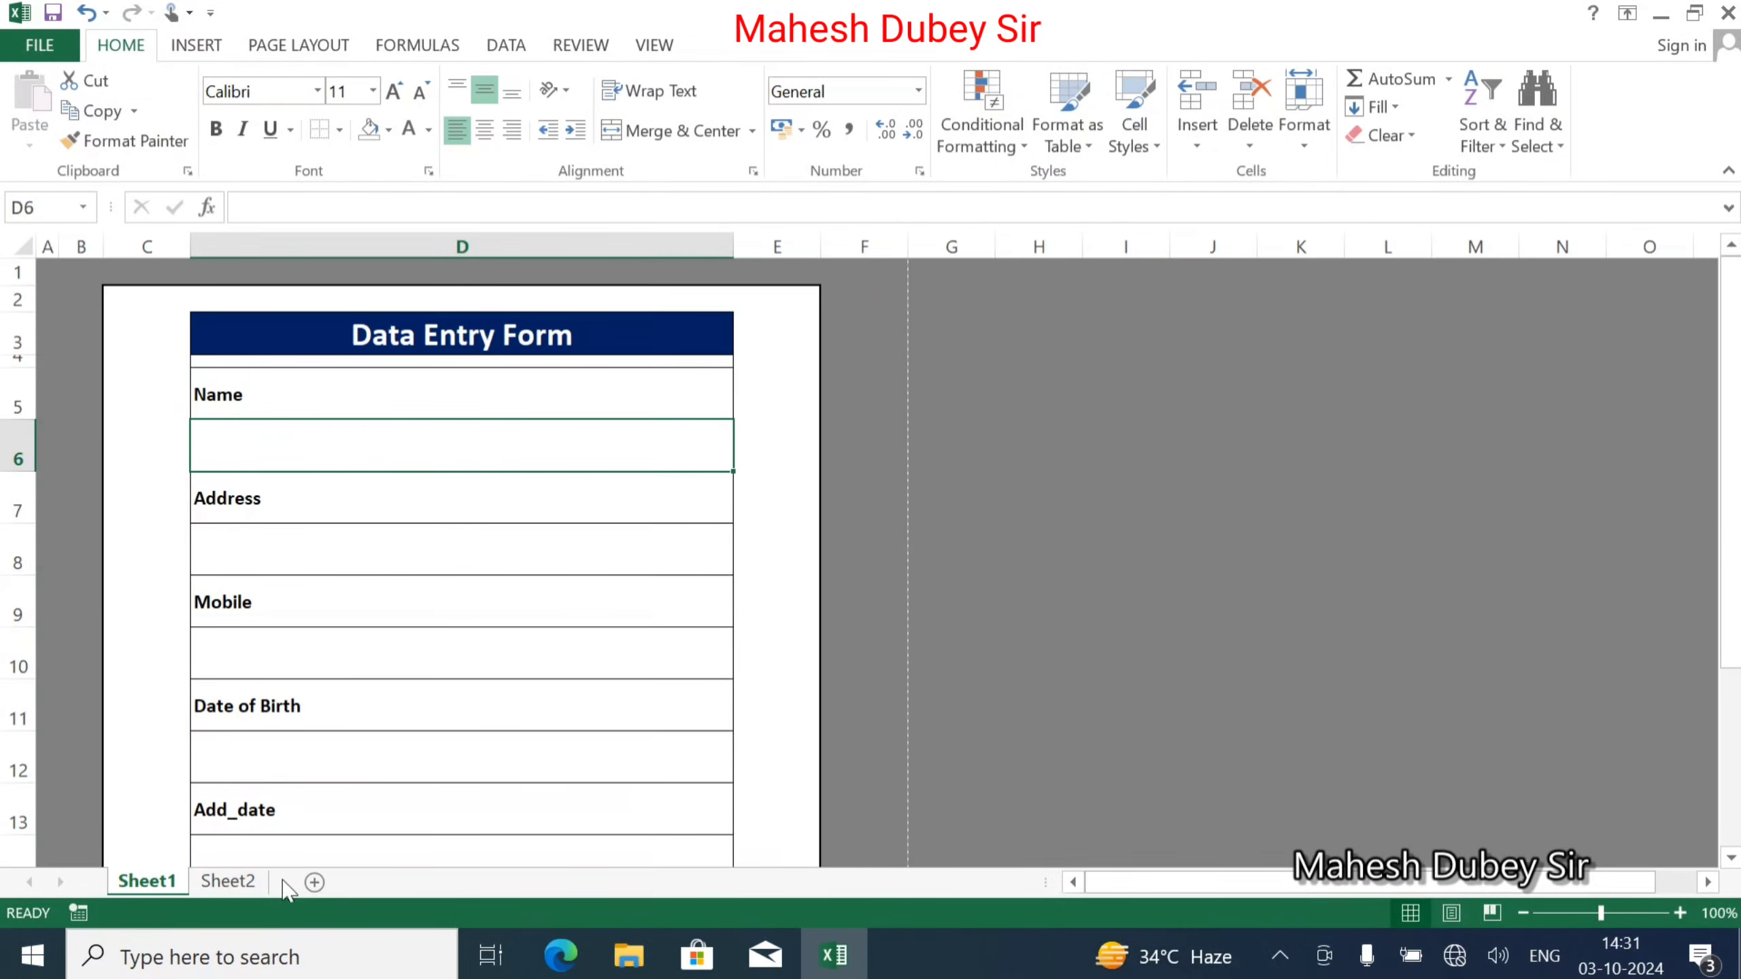
click(228, 881)
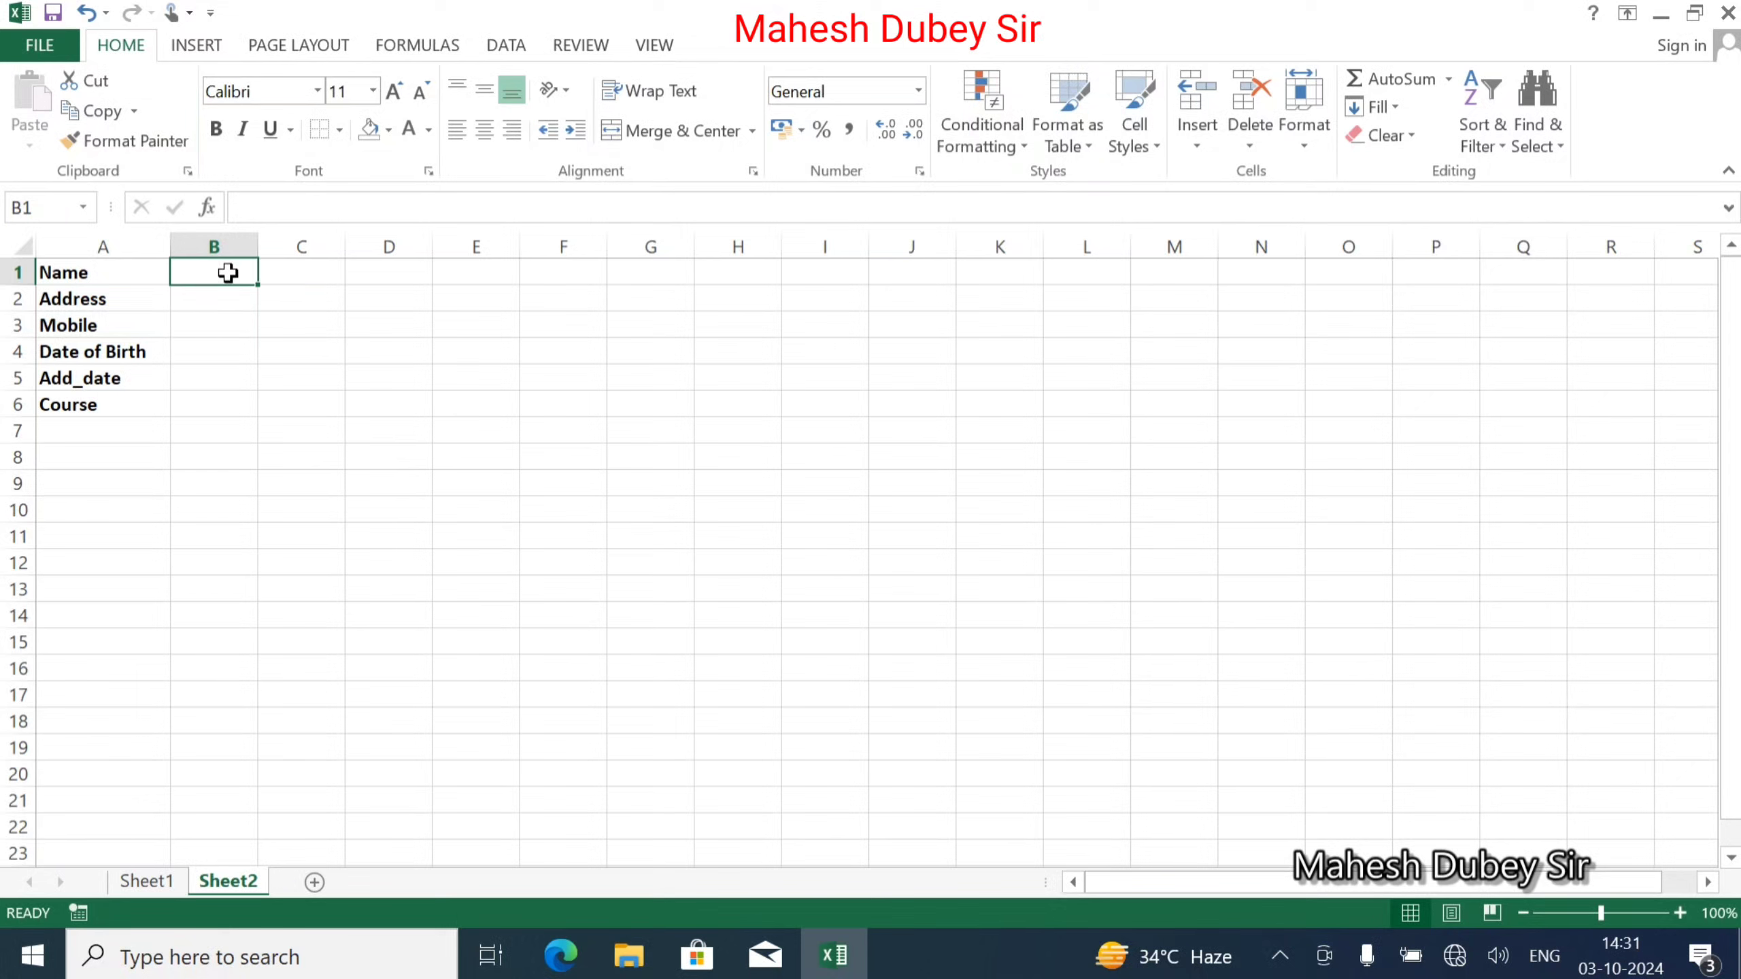
text(=)
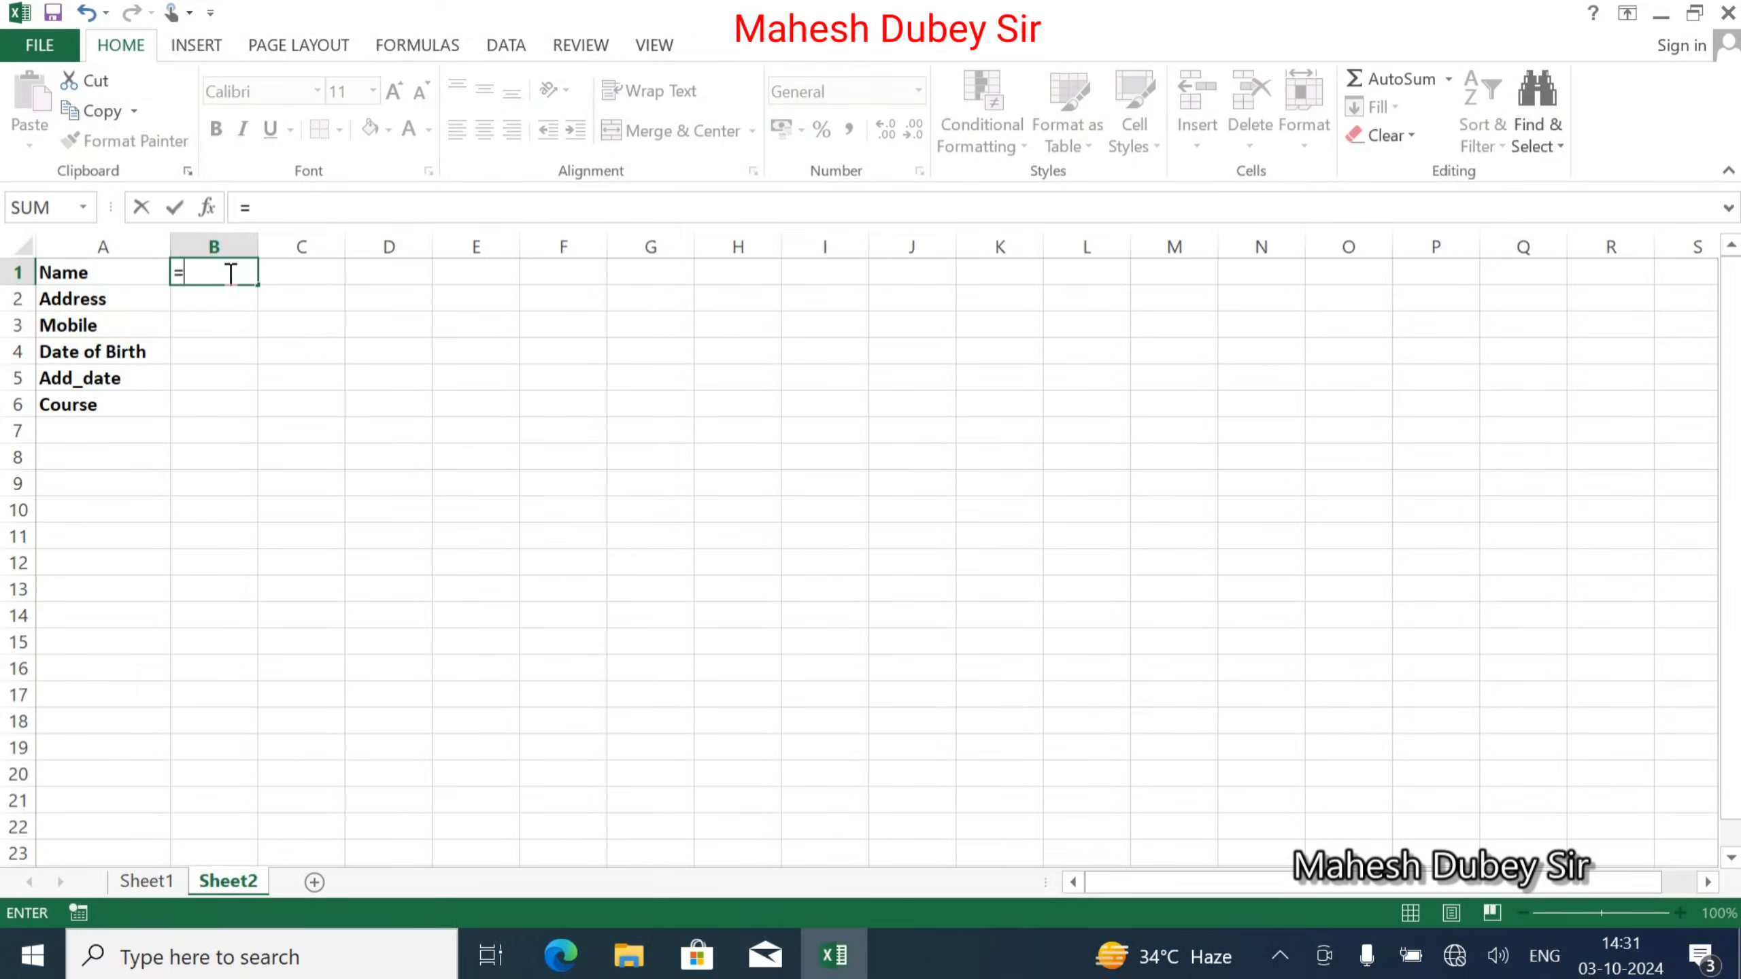
click(162, 884)
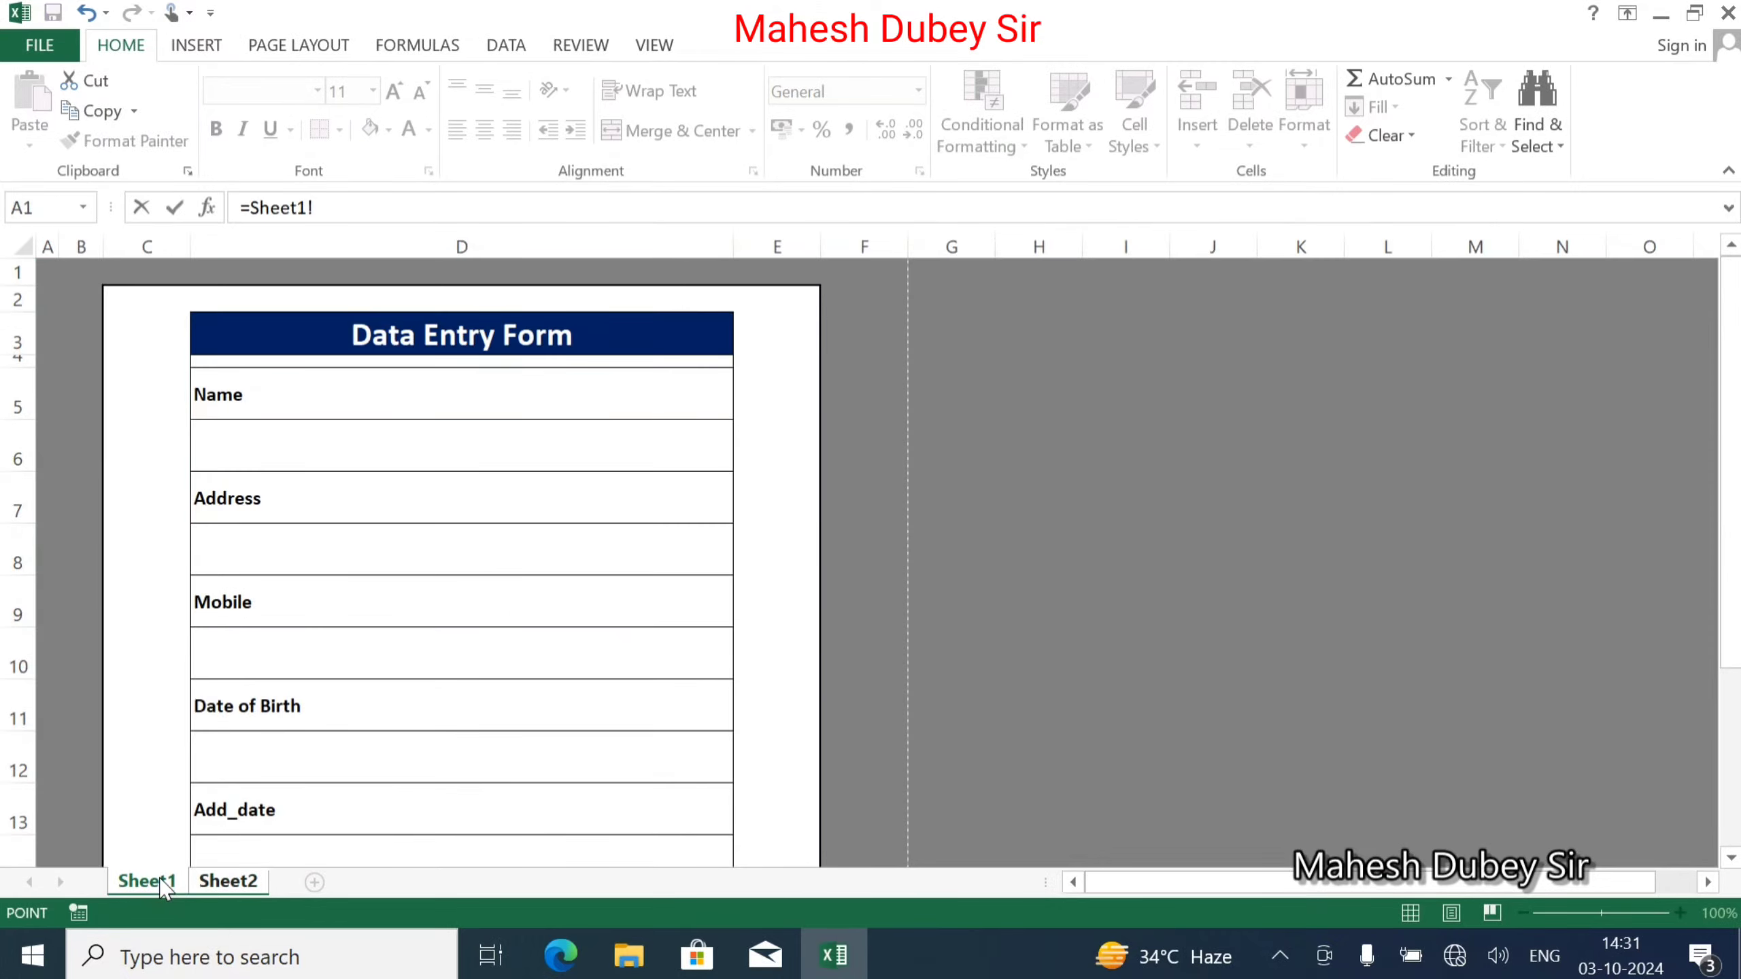
click(254, 447)
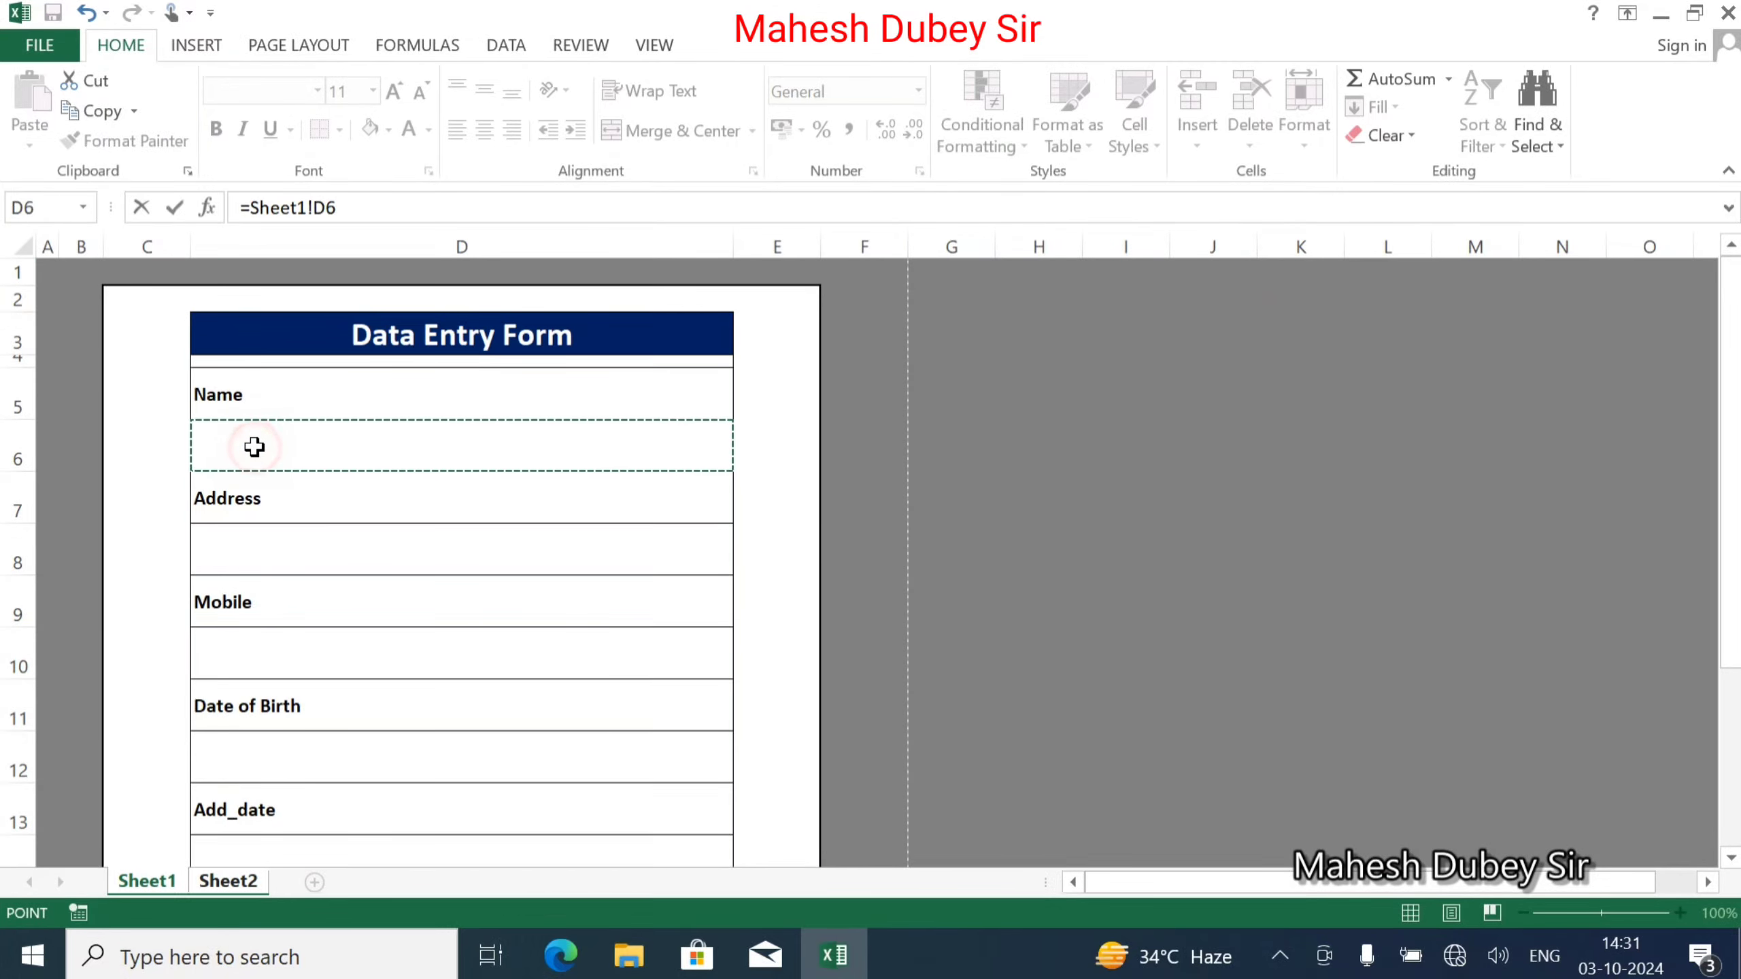
key(Return)
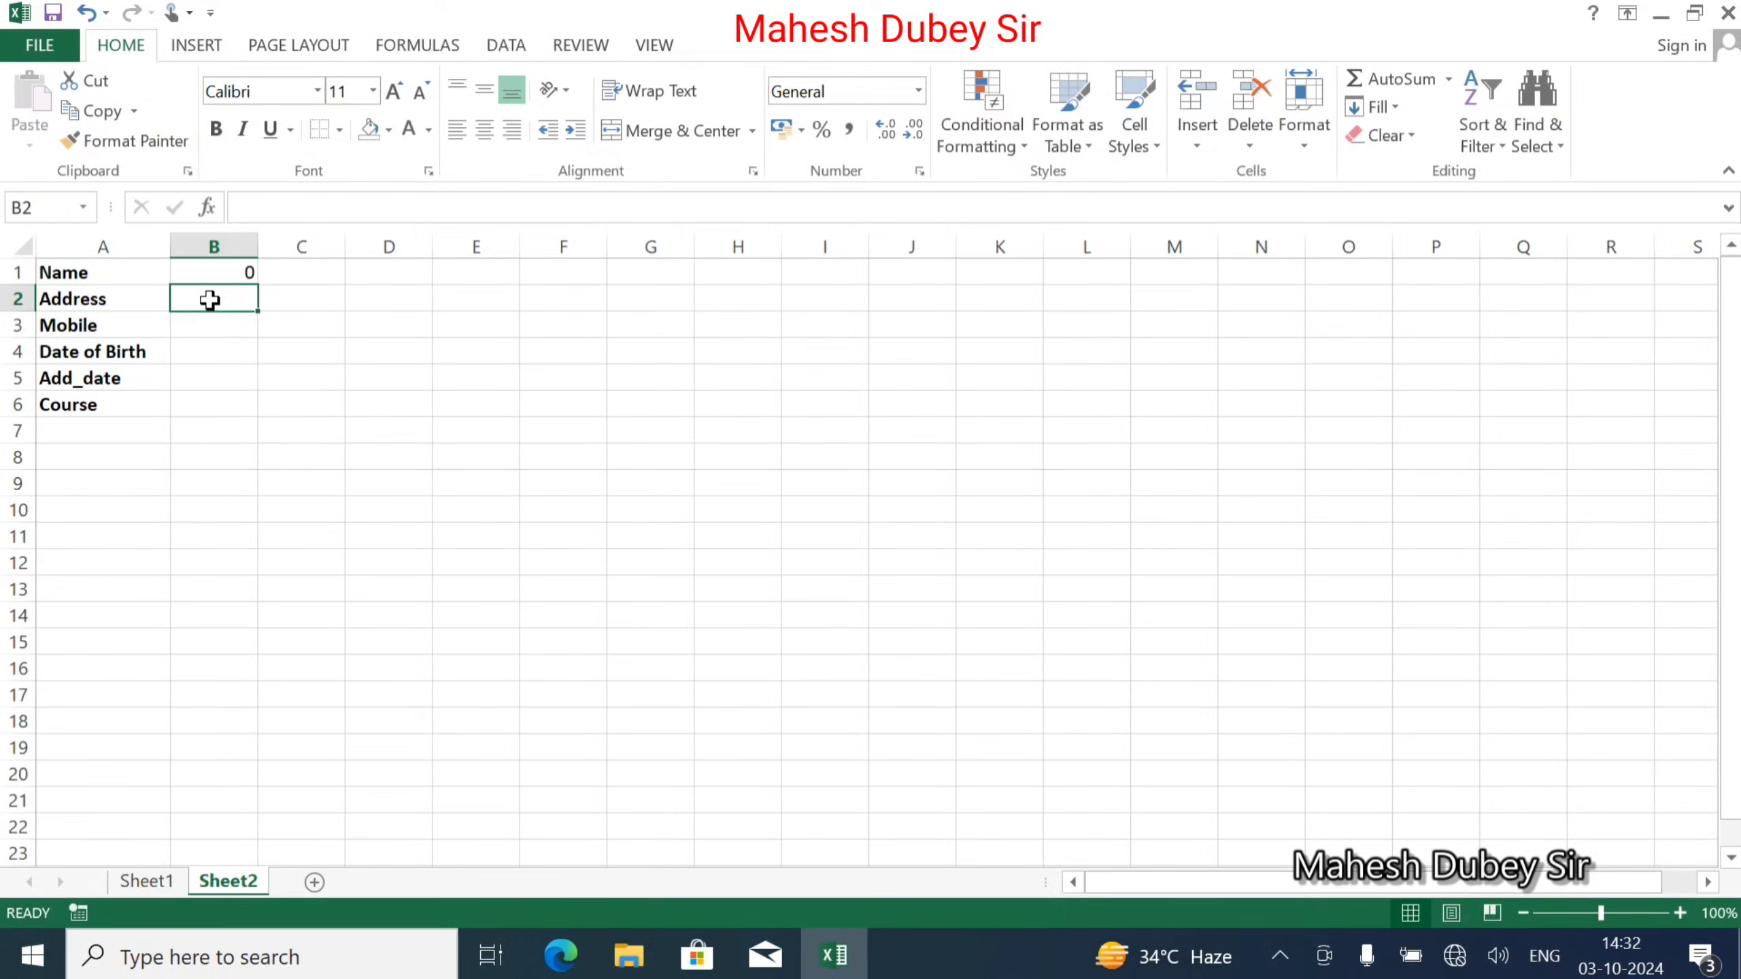
Link B2 and B3 to the Address (D8) and Mobile (D10) input cells.
text(=)
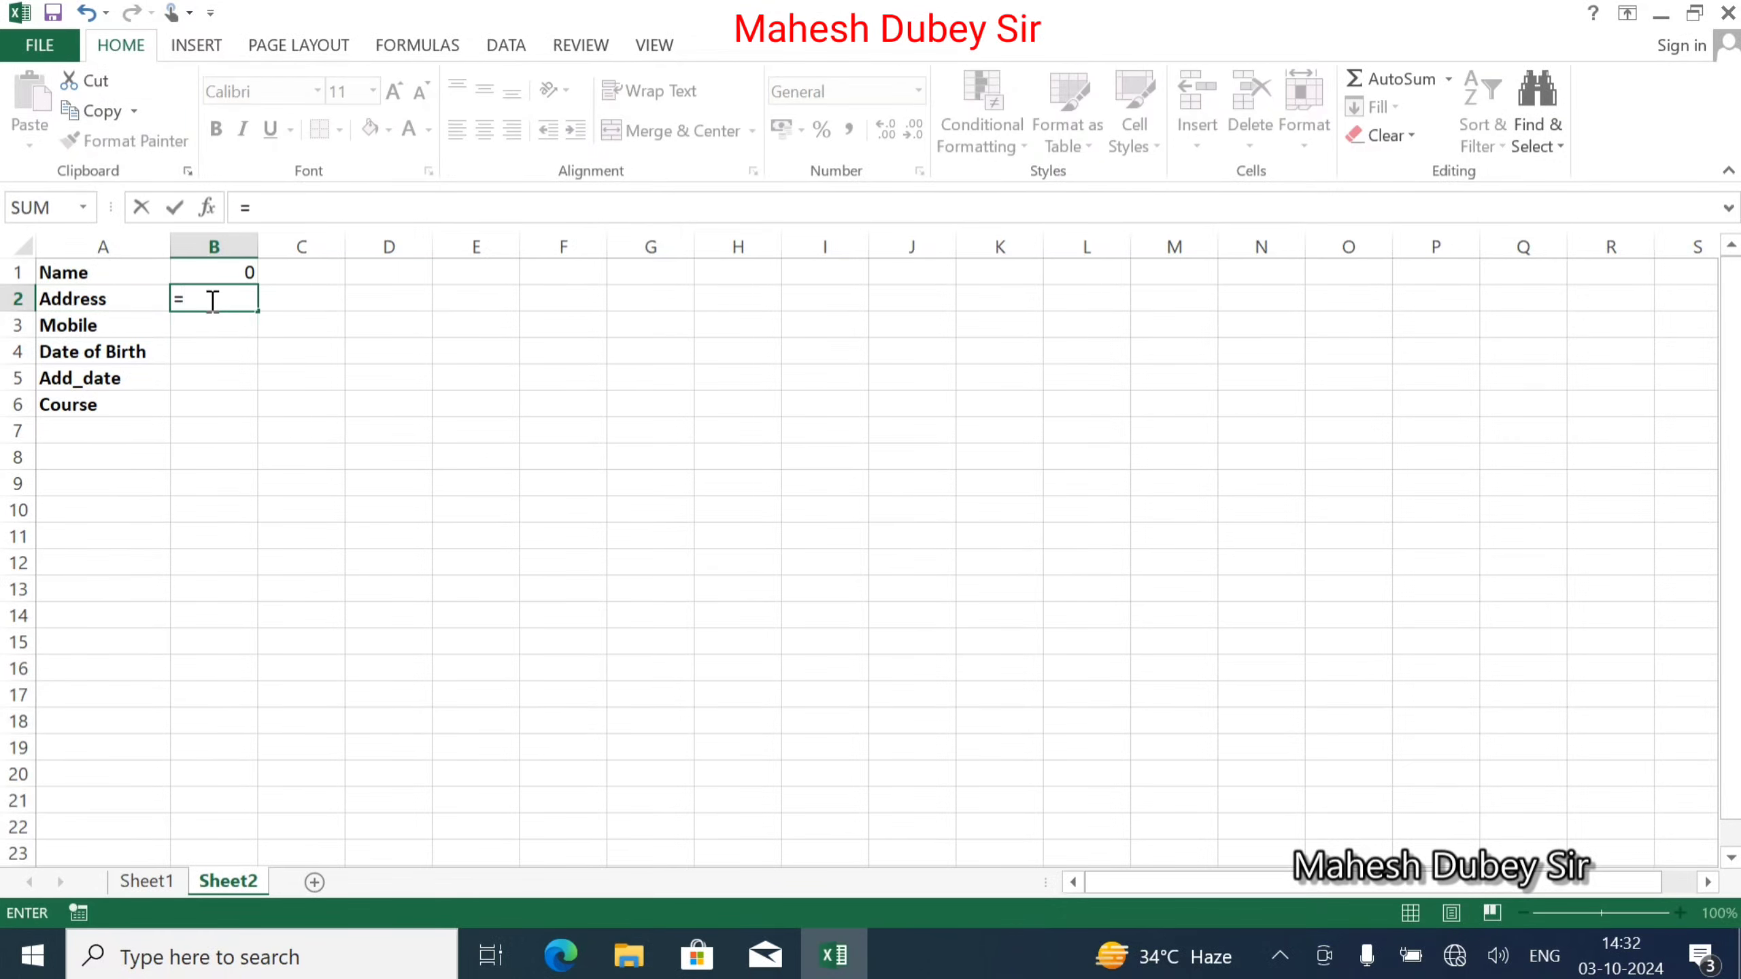
click(155, 881)
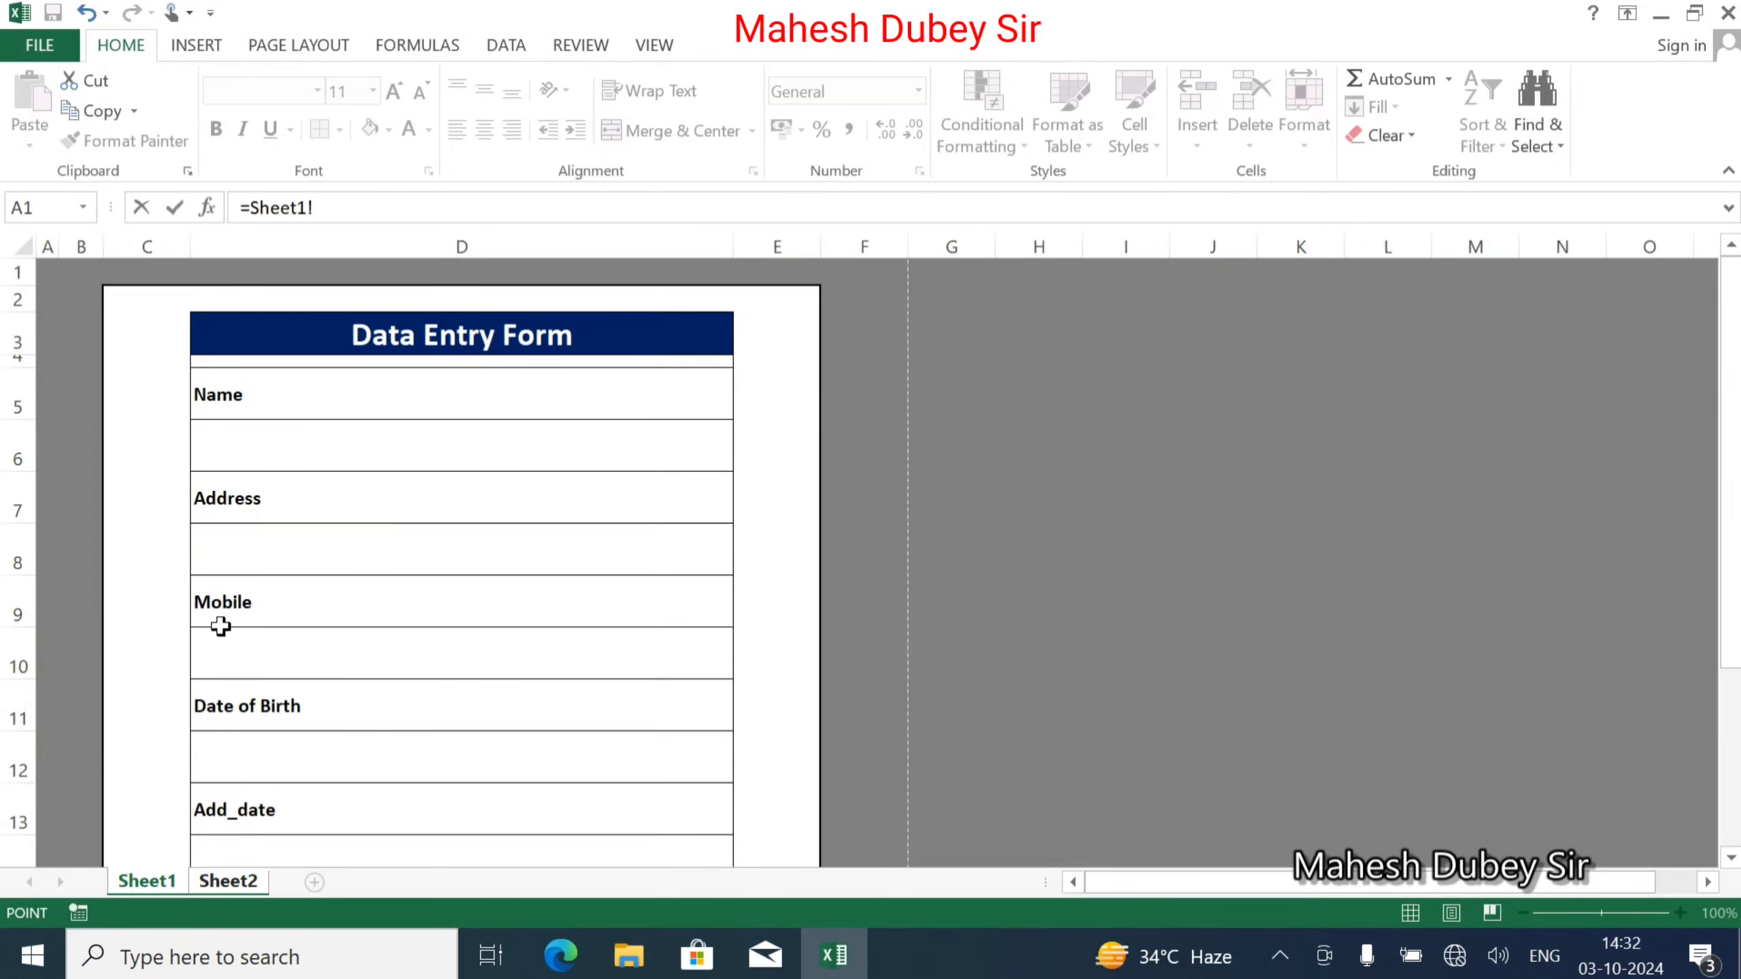
click(284, 546)
key(Return)
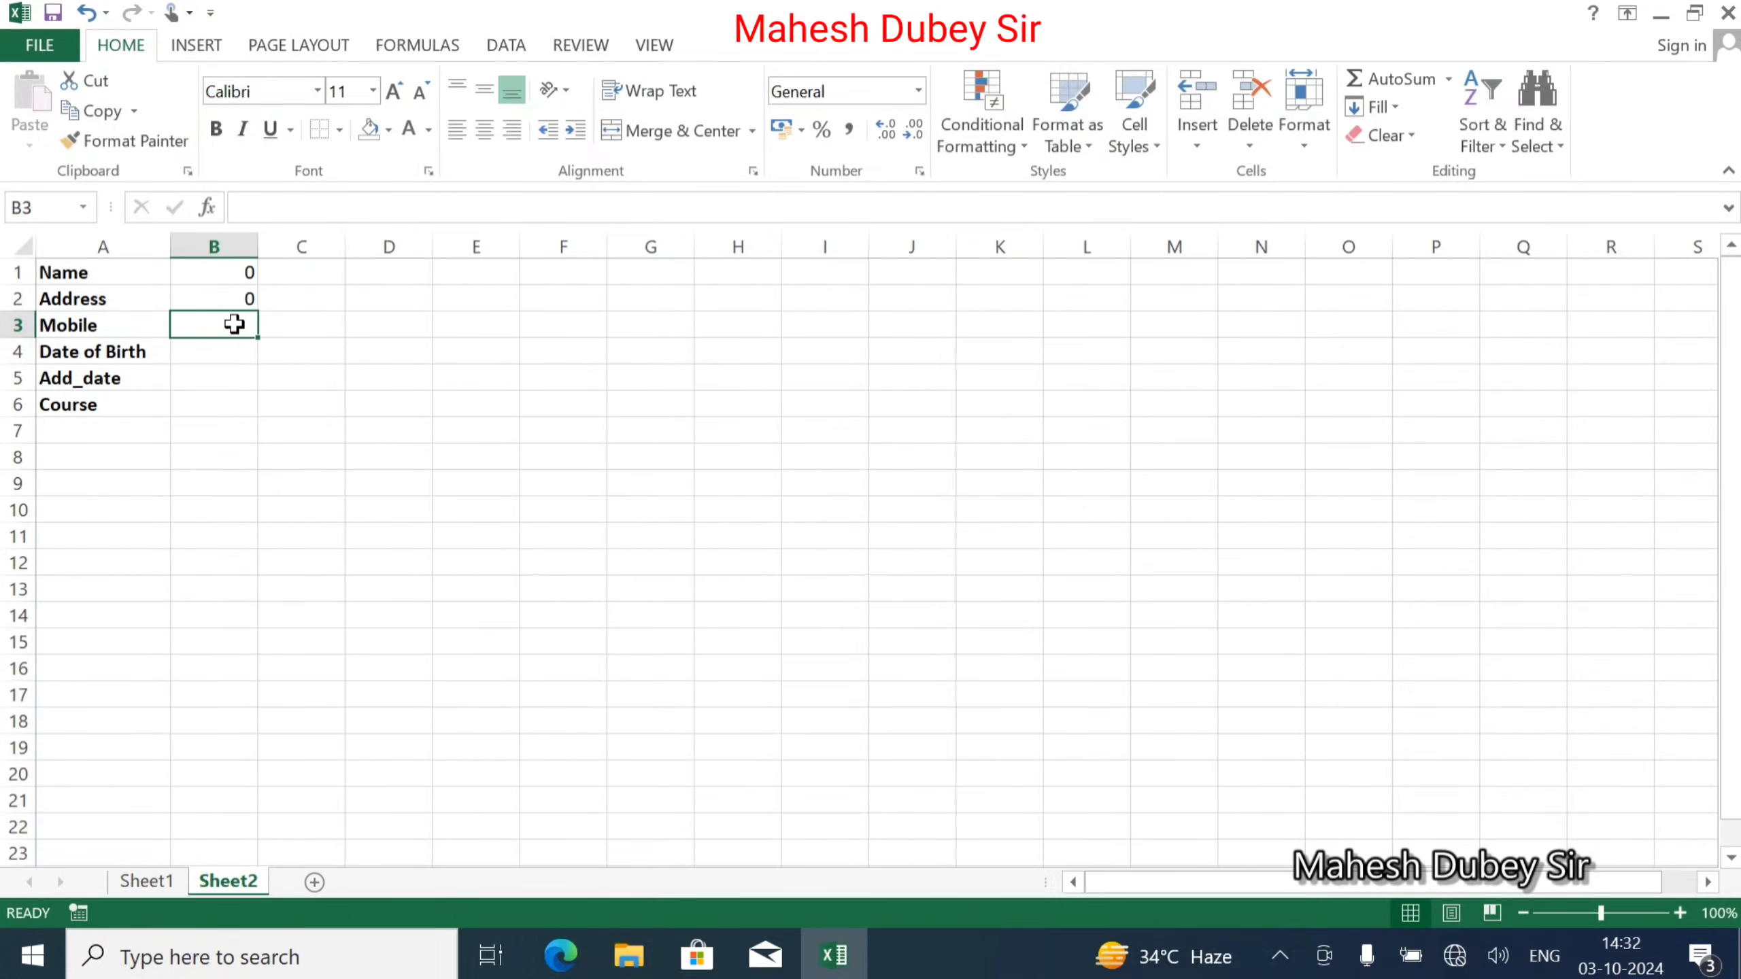
text(=)
click(140, 878)
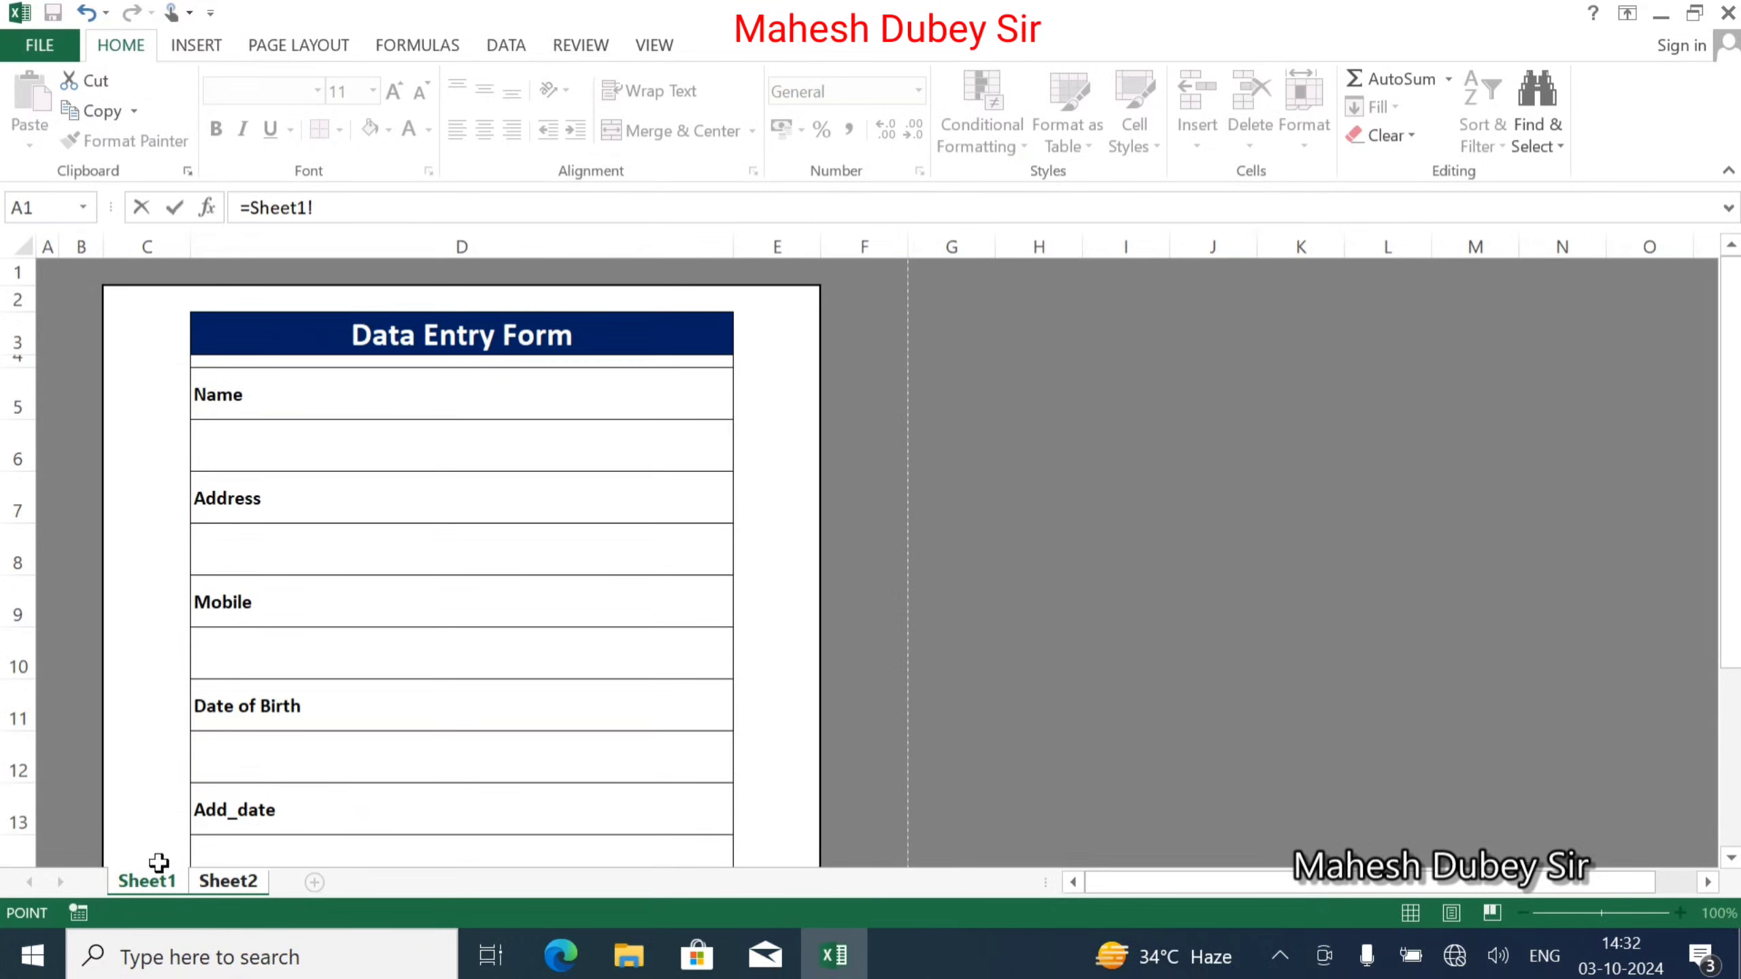
click(262, 655)
key(Return)
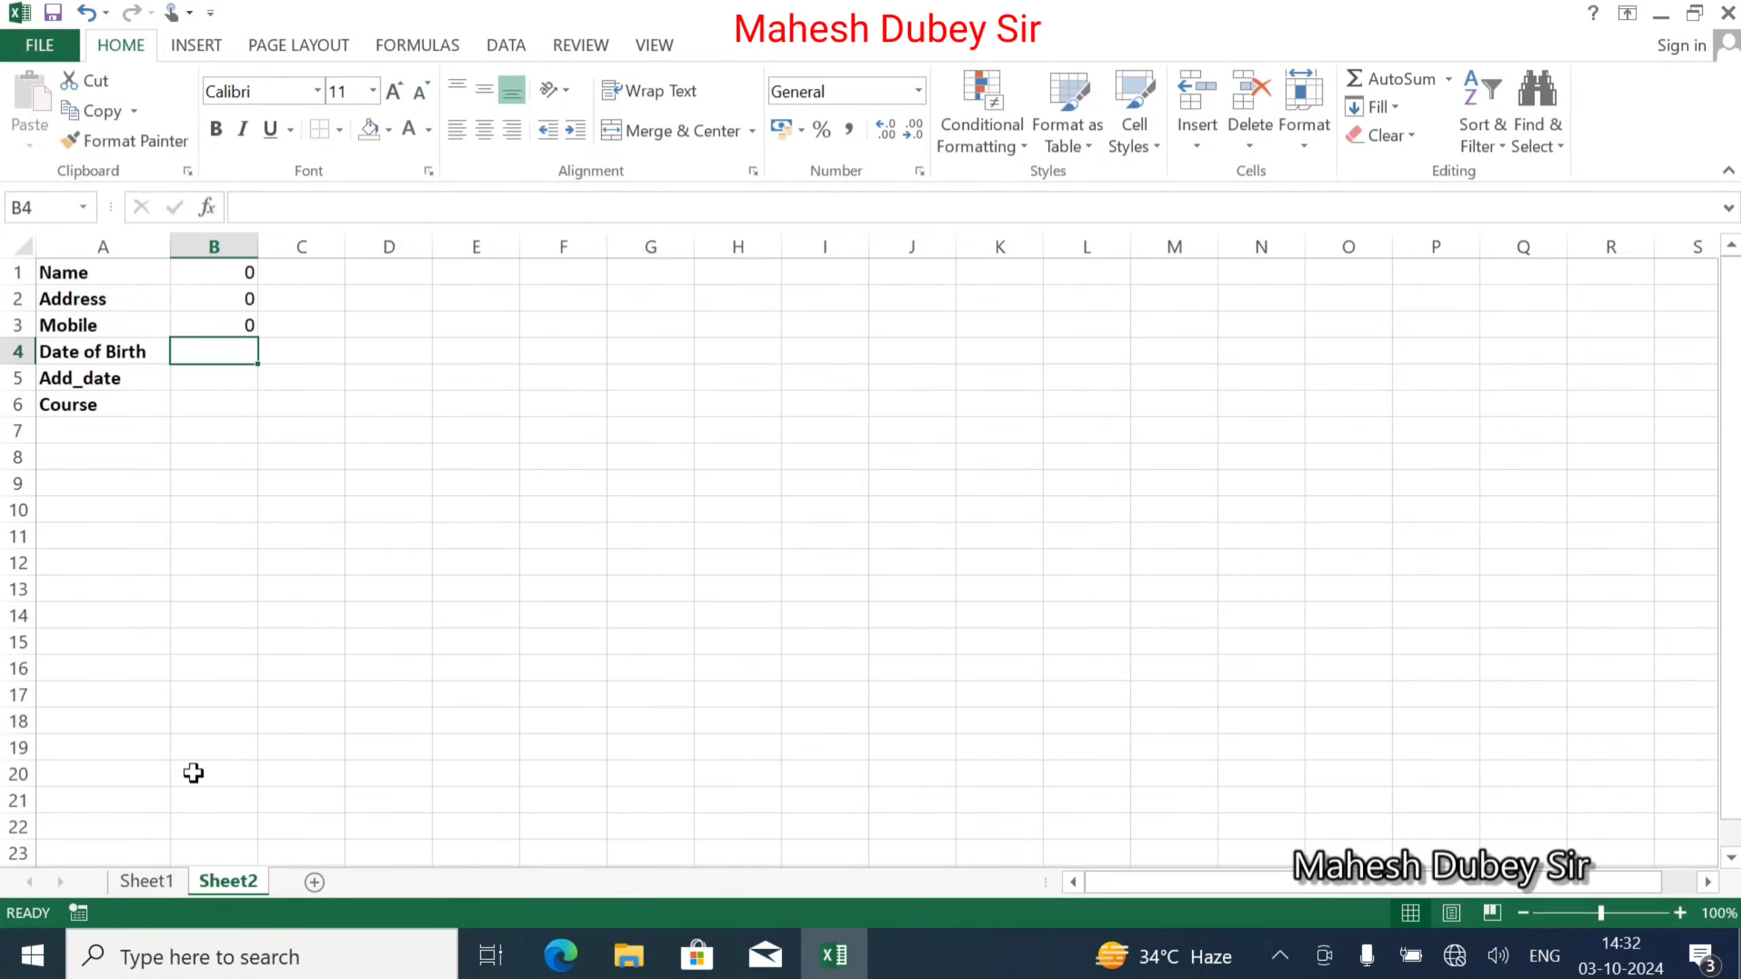
Link B4 and B5 to the Date of Birth (D12) and Add_date (D14) input cells.
text(=)
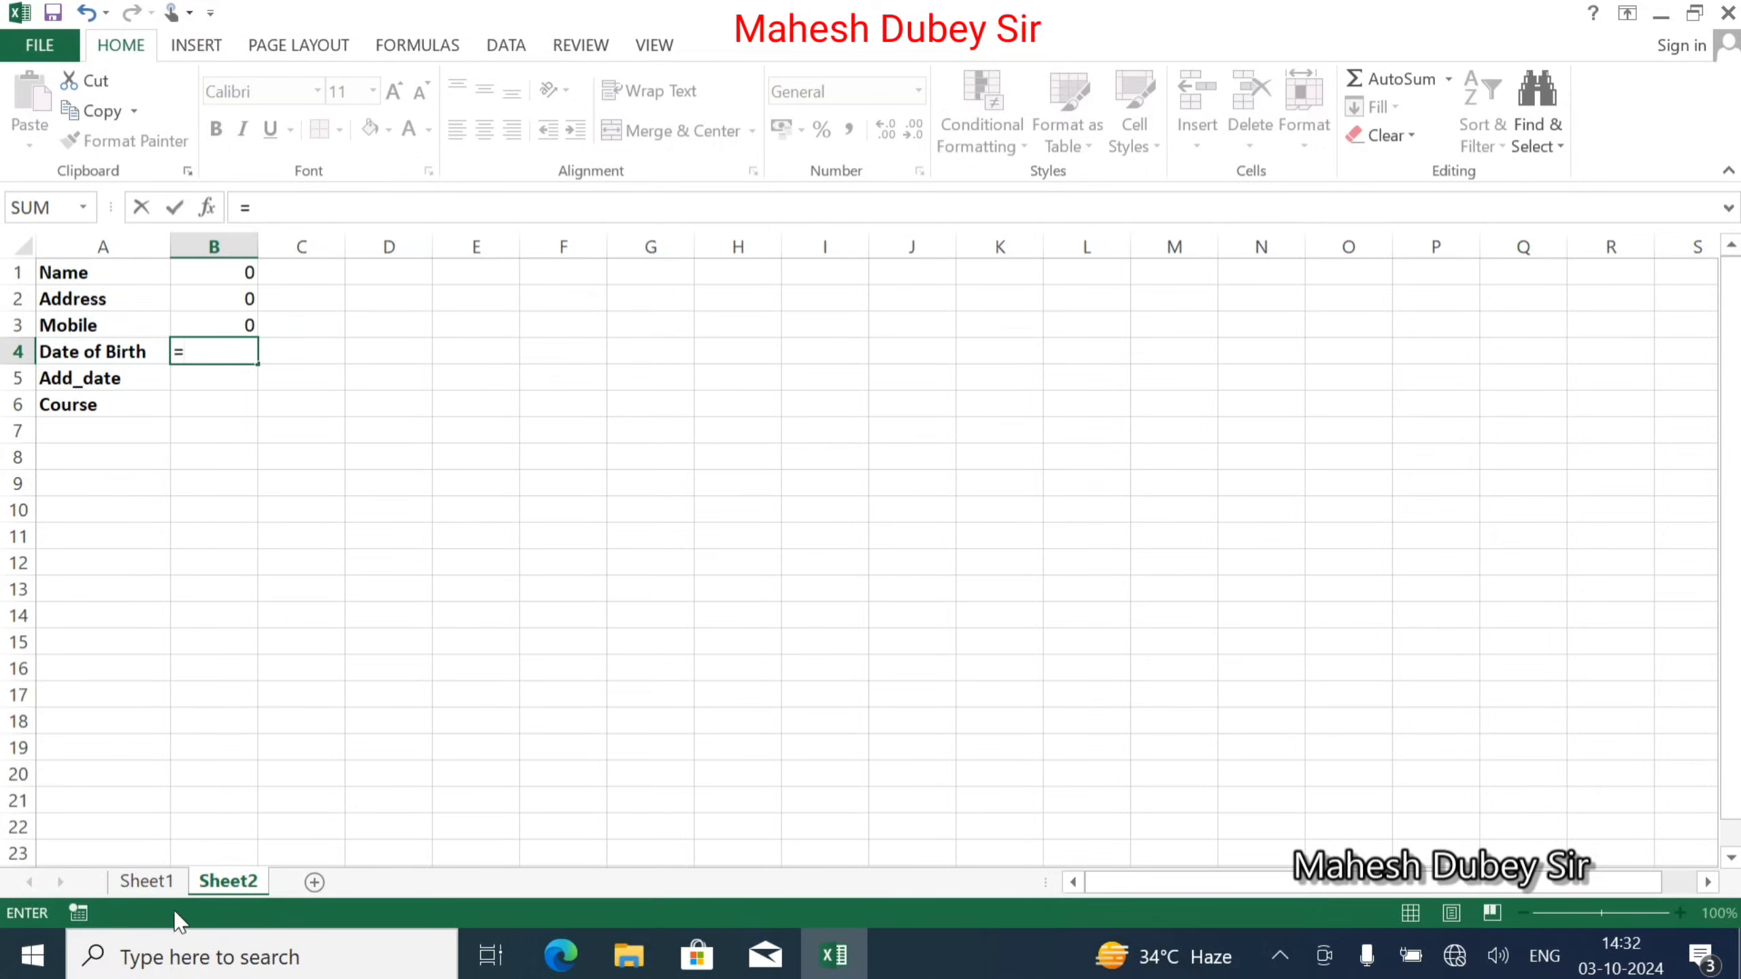
click(153, 883)
click(243, 757)
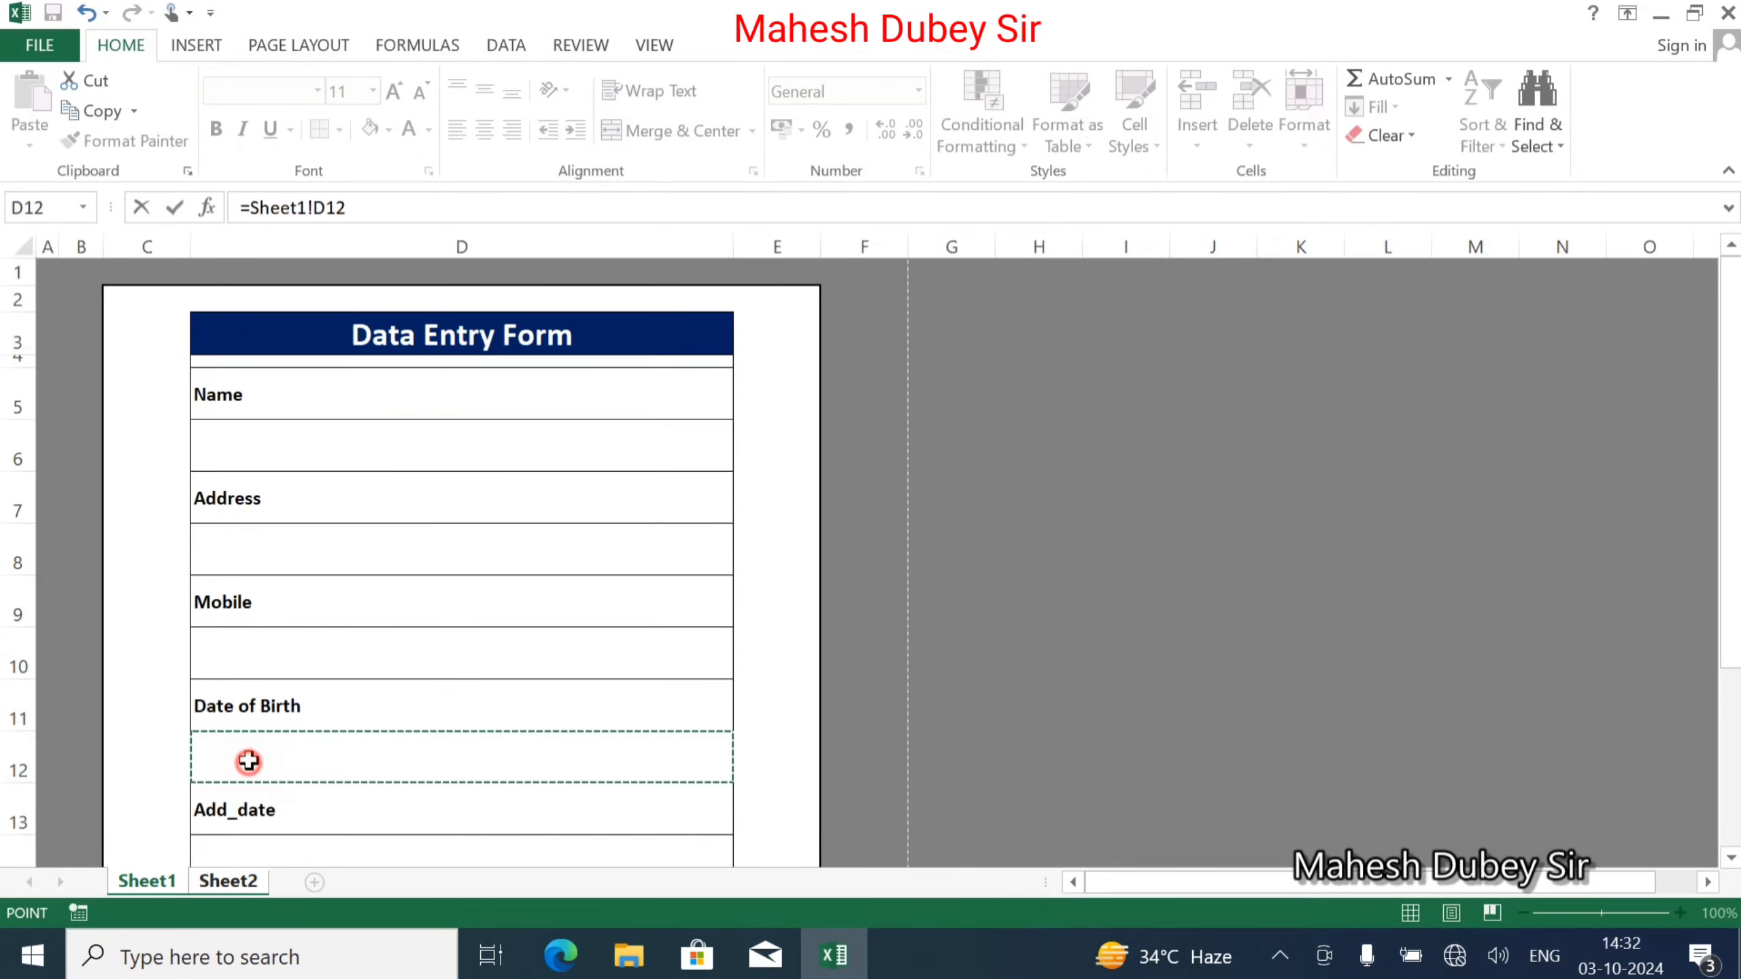
key(Return)
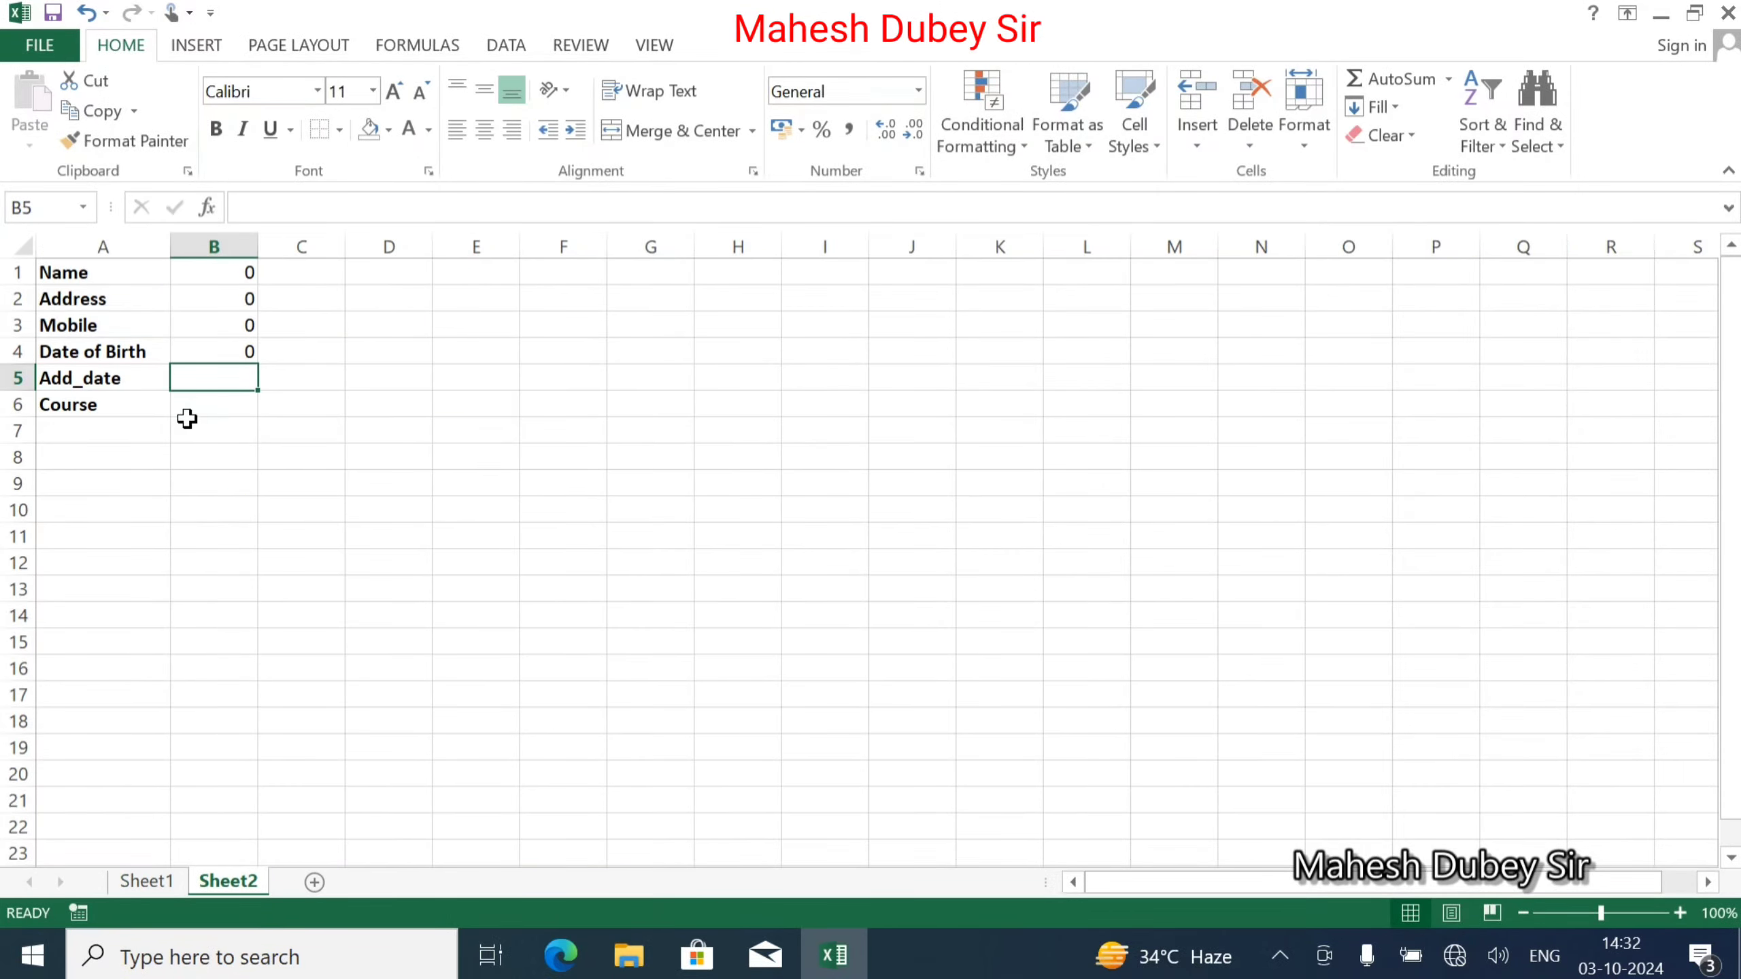
text(=)
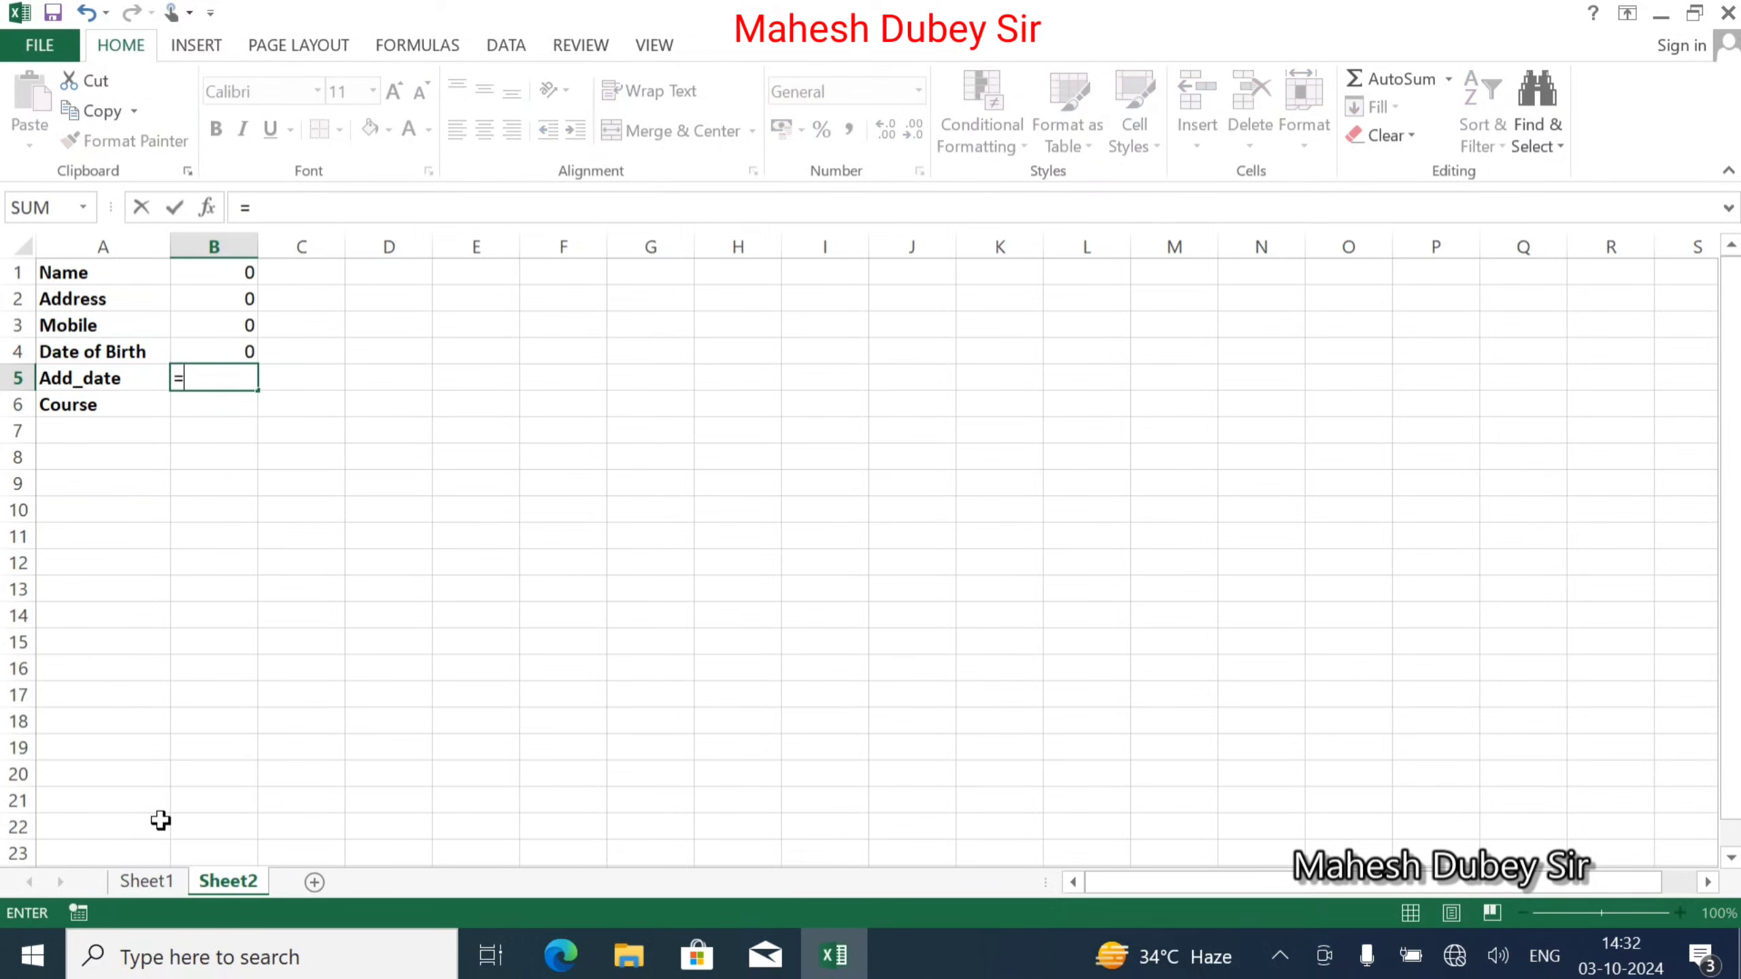
click(155, 885)
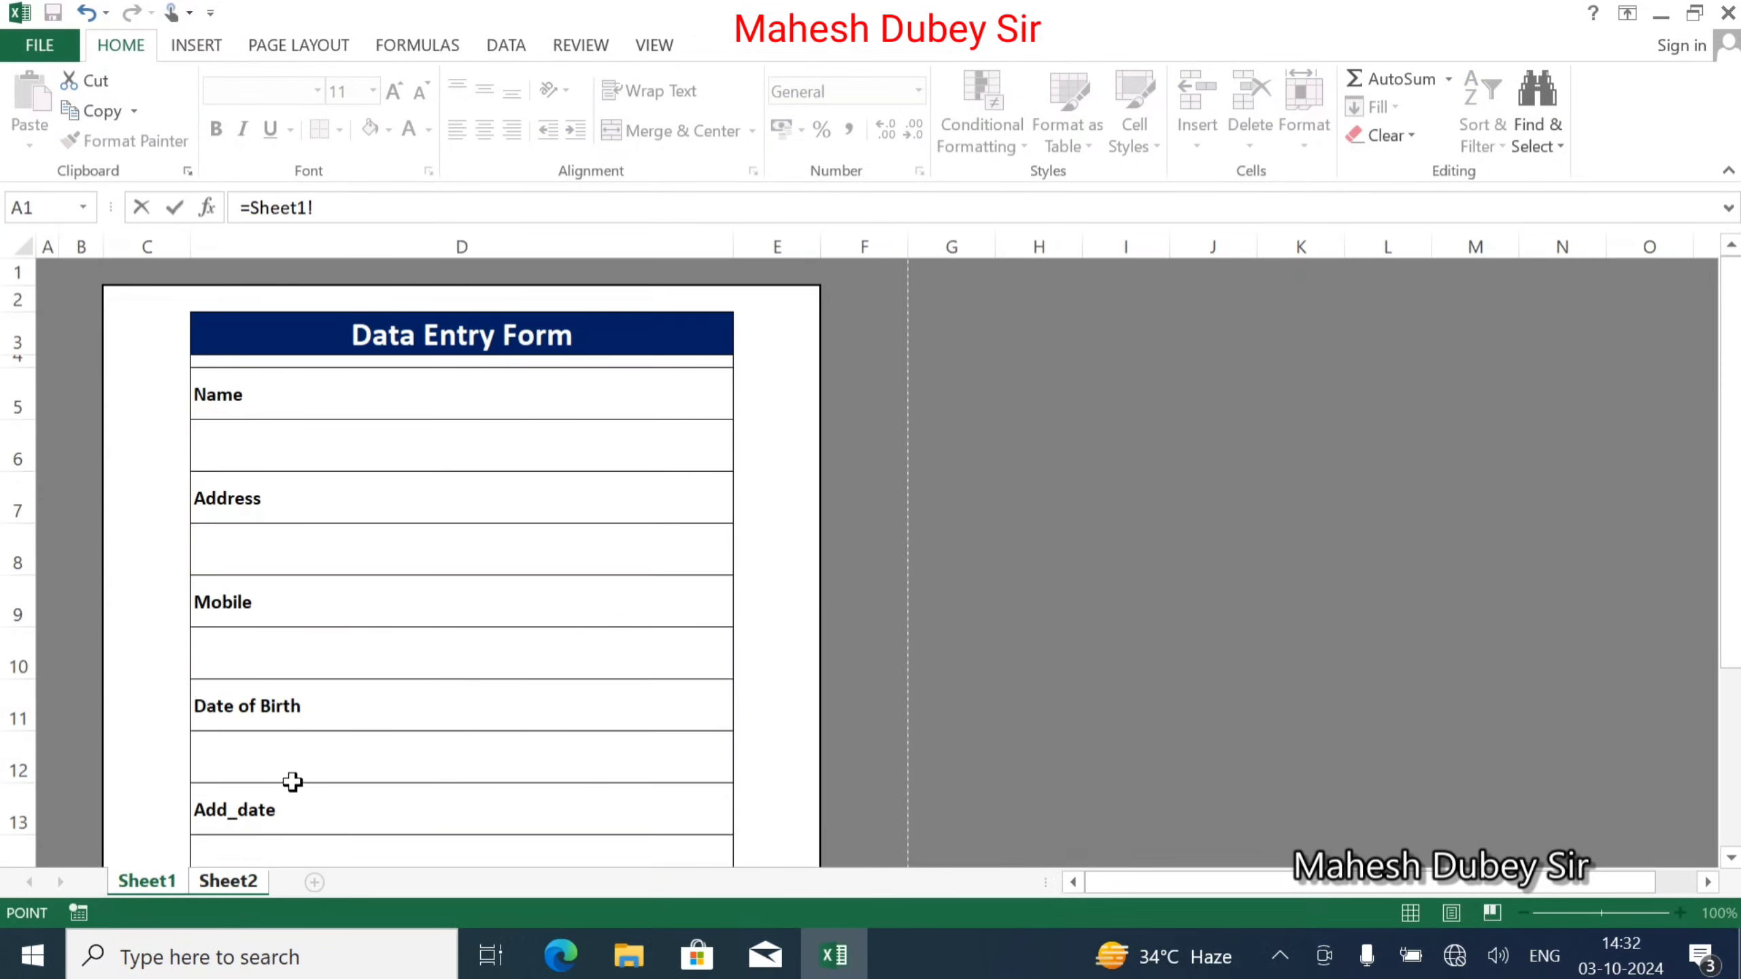
click(275, 844)
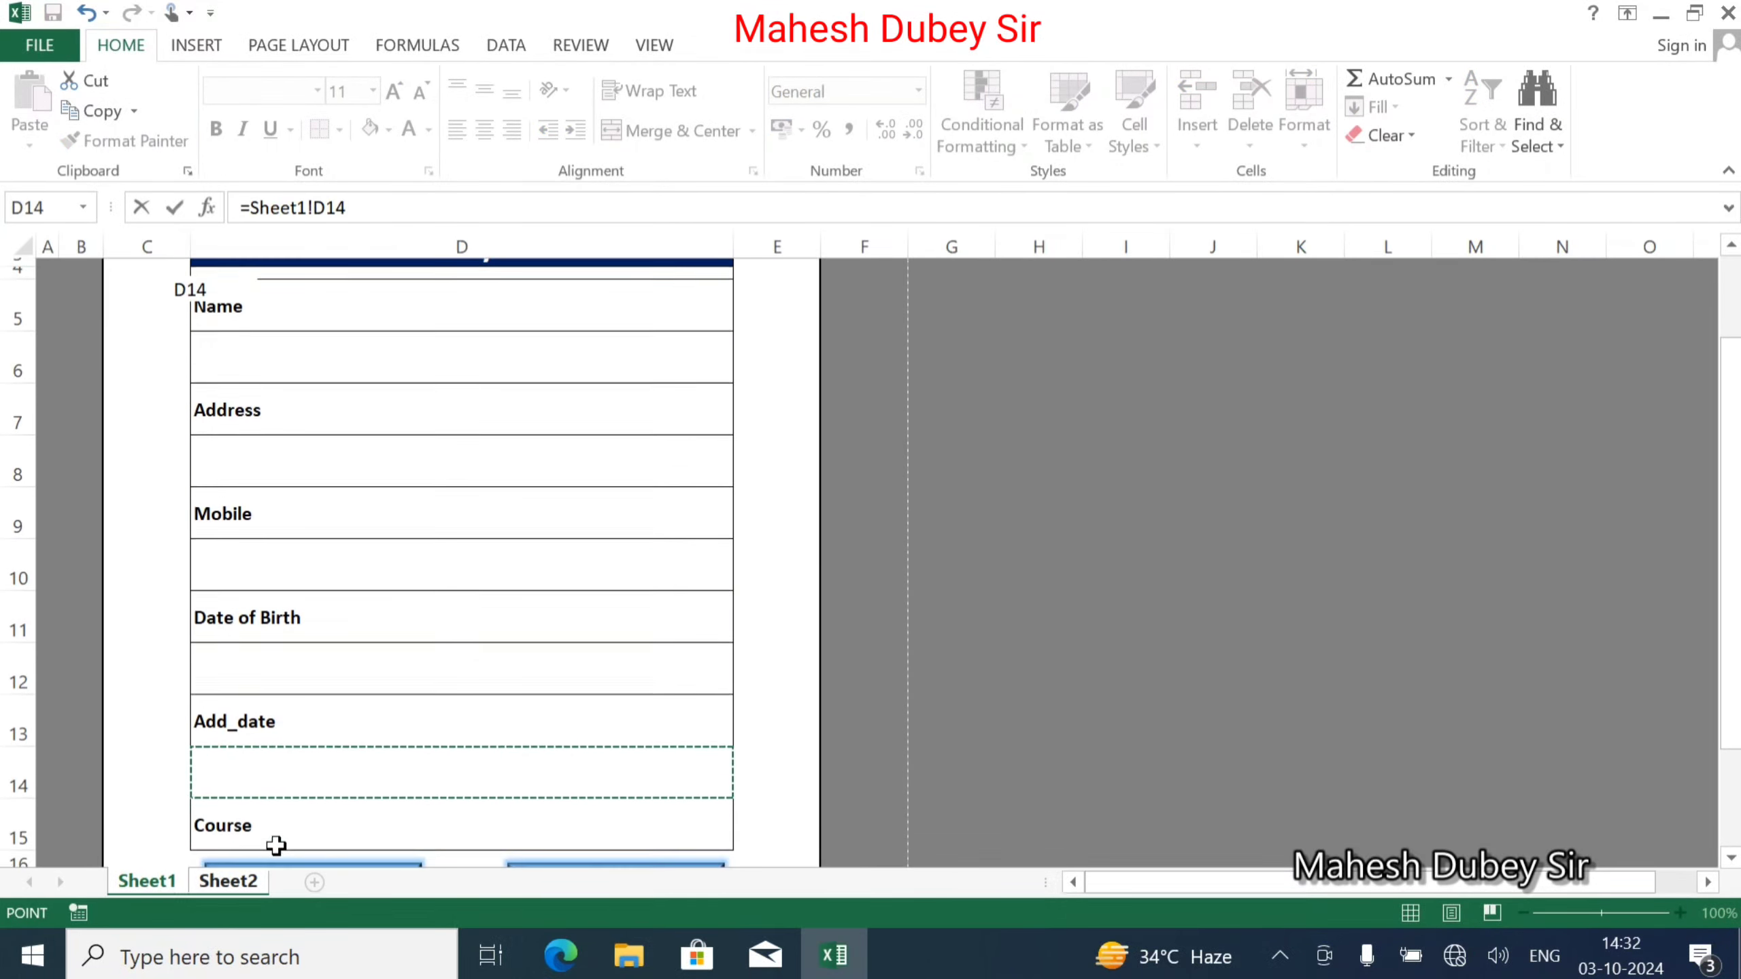
key(Return)
scroll(184, 542, down, 1)
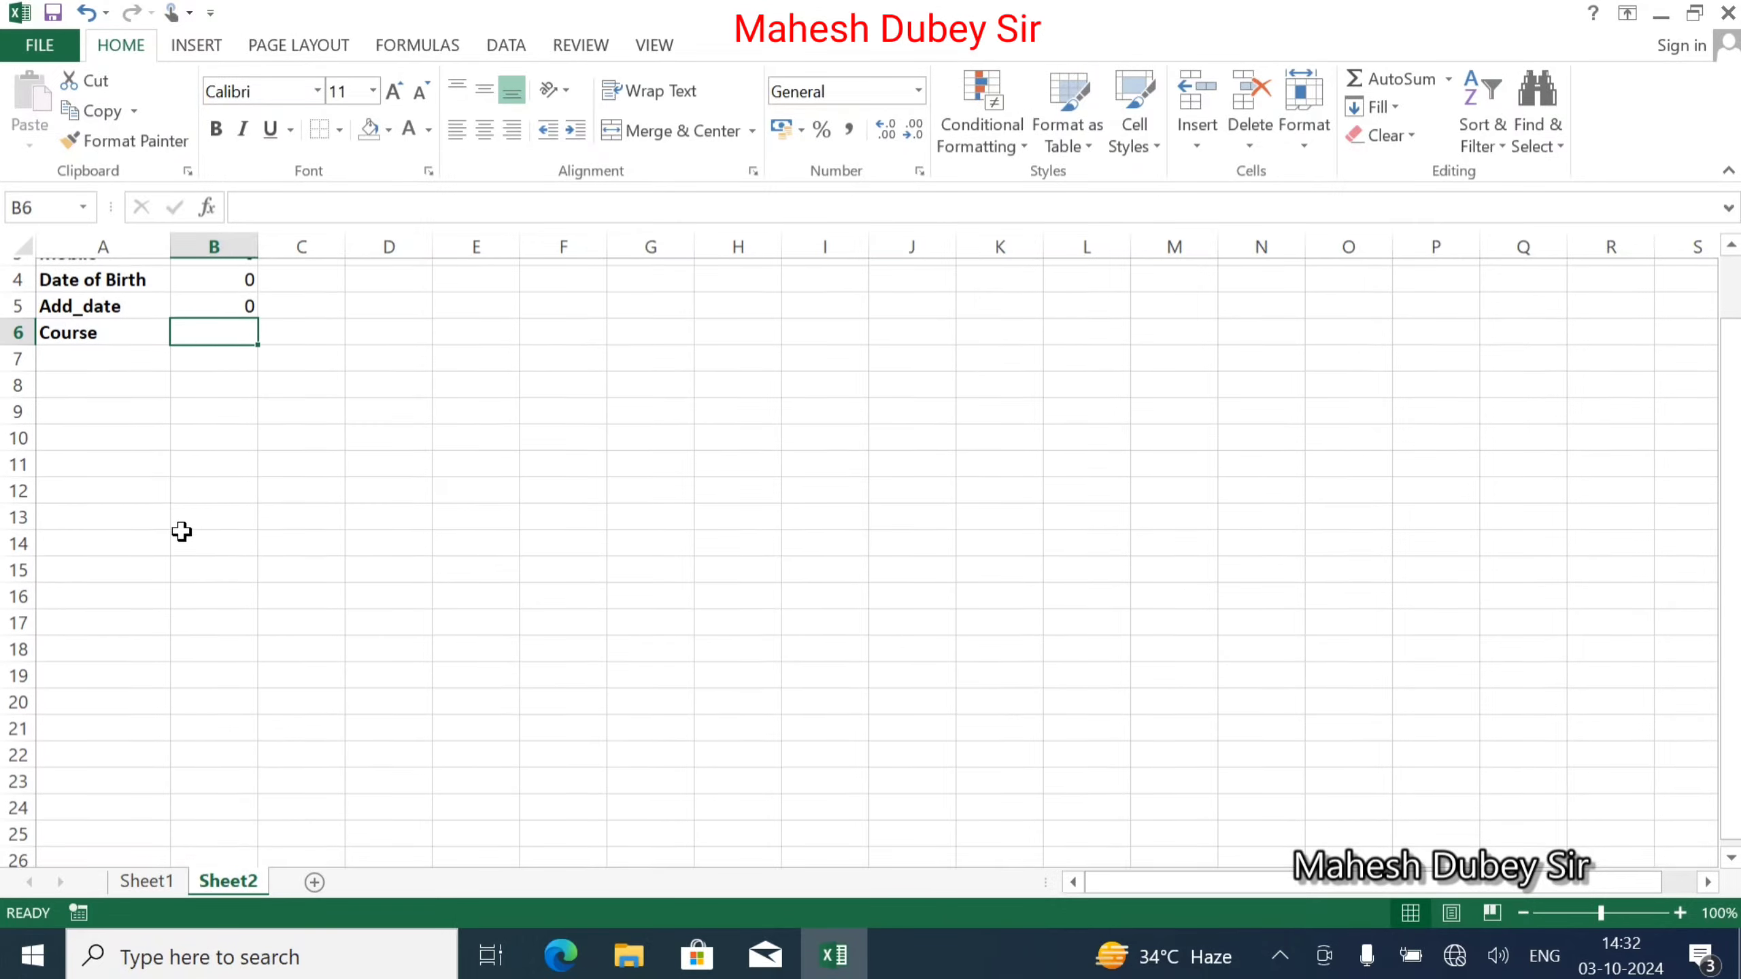
Move the SUBMIT and CLEAR buttons down two rows on the form.
click(141, 880)
scroll(458, 638, down, 3)
click(316, 462)
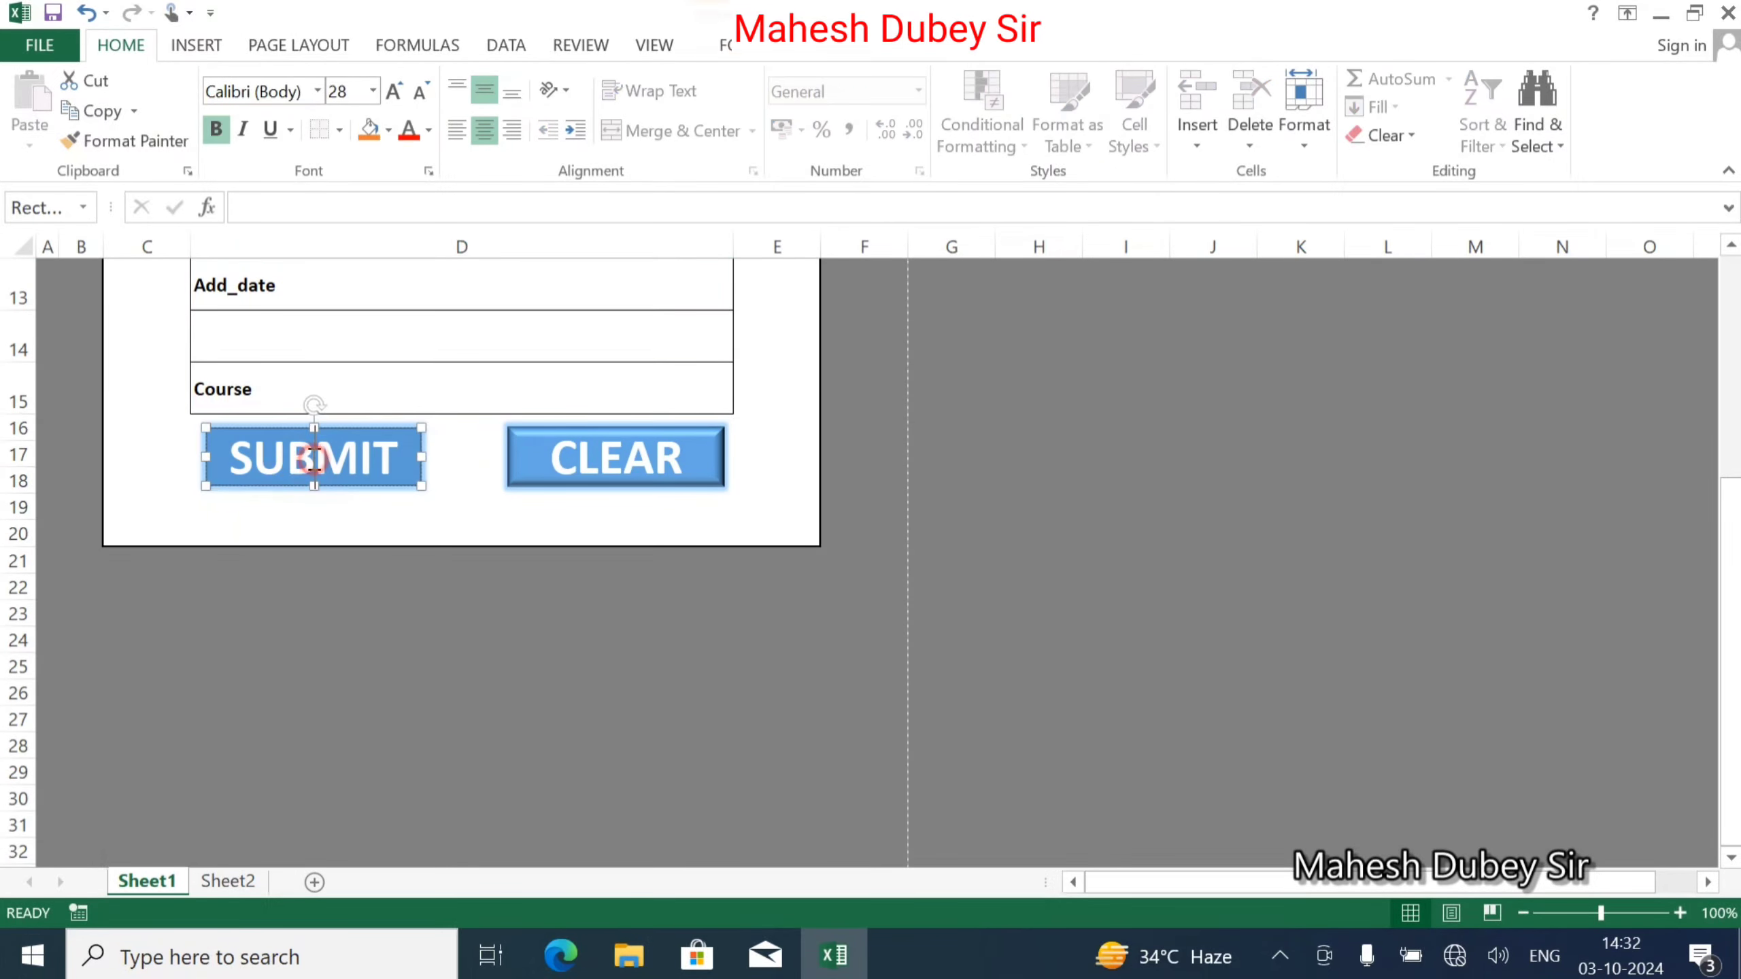
ctrl+click(588, 464)
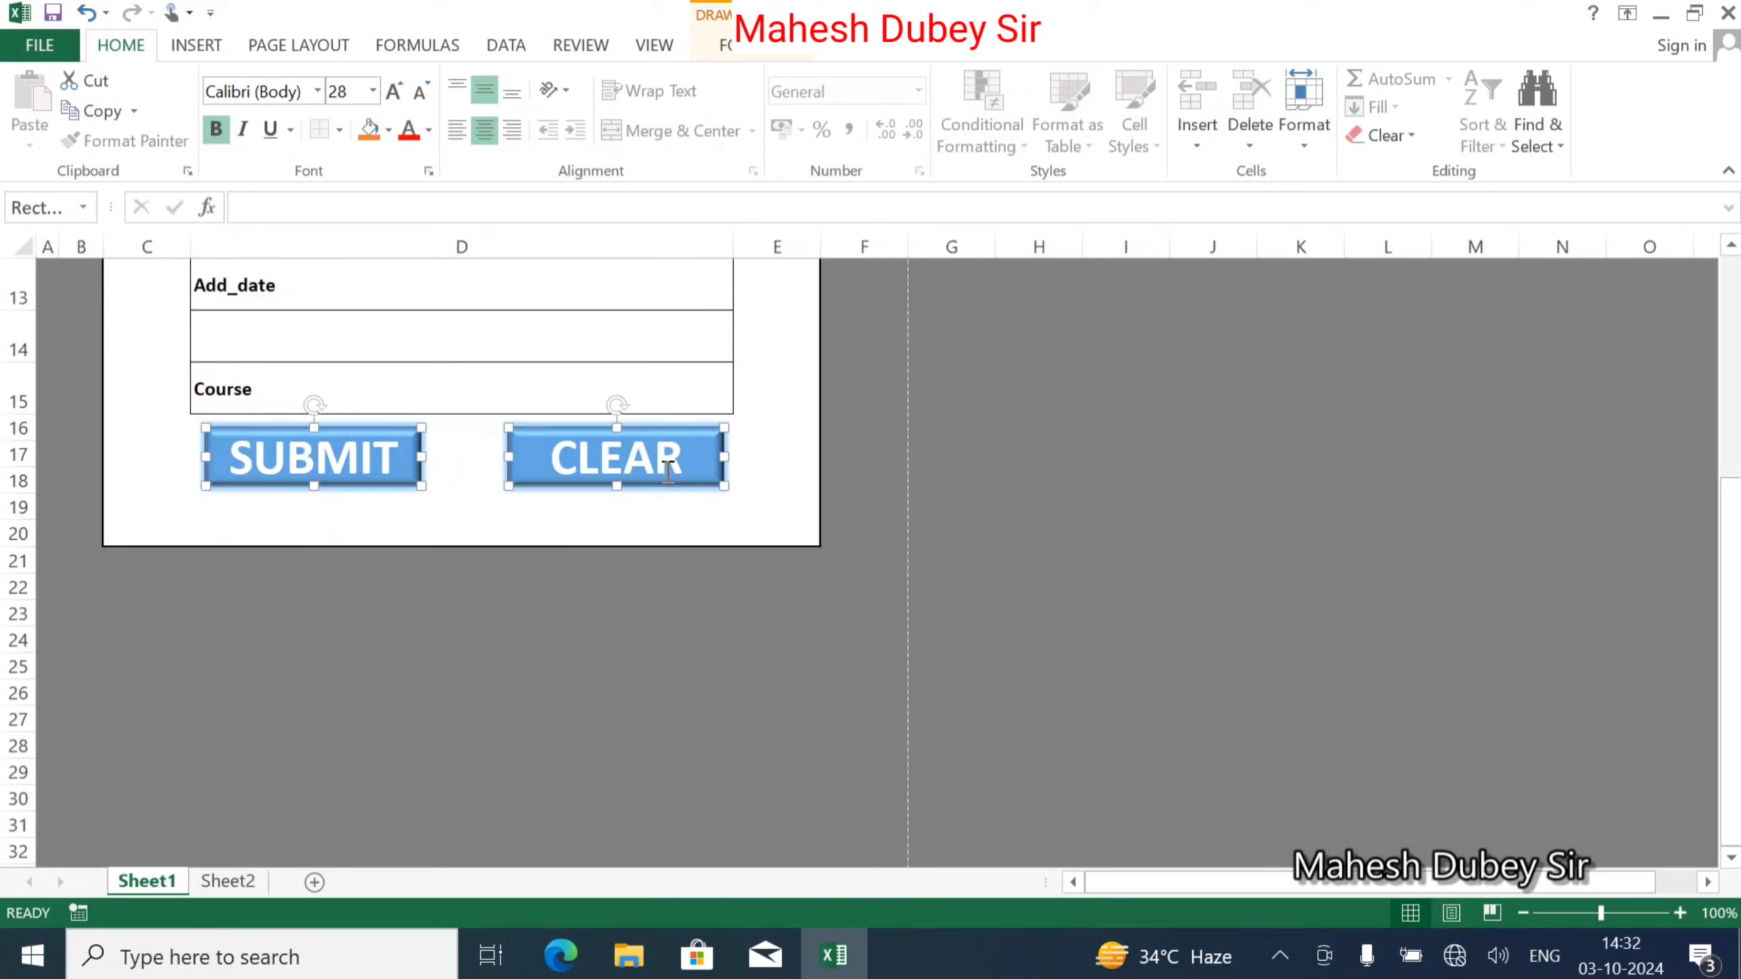
drag(669, 483, 663, 536)
click(386, 449)
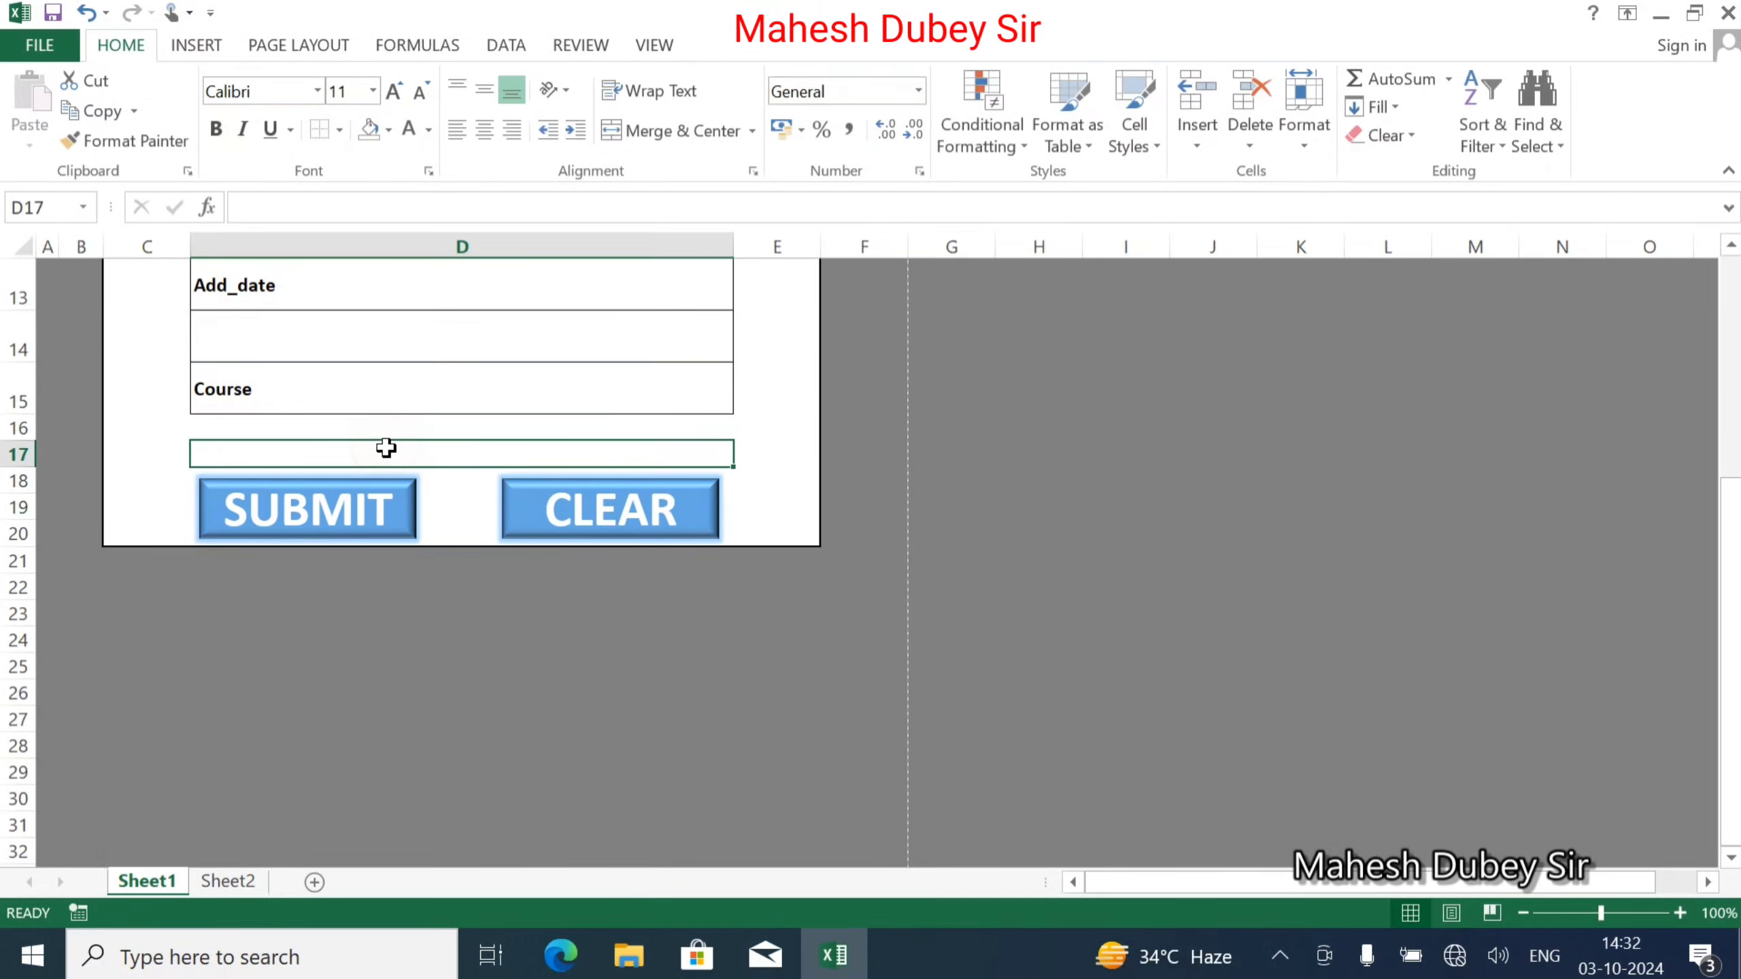
Make row 16 taller and give the Course entry cell D16 a thick box border.
click(353, 427)
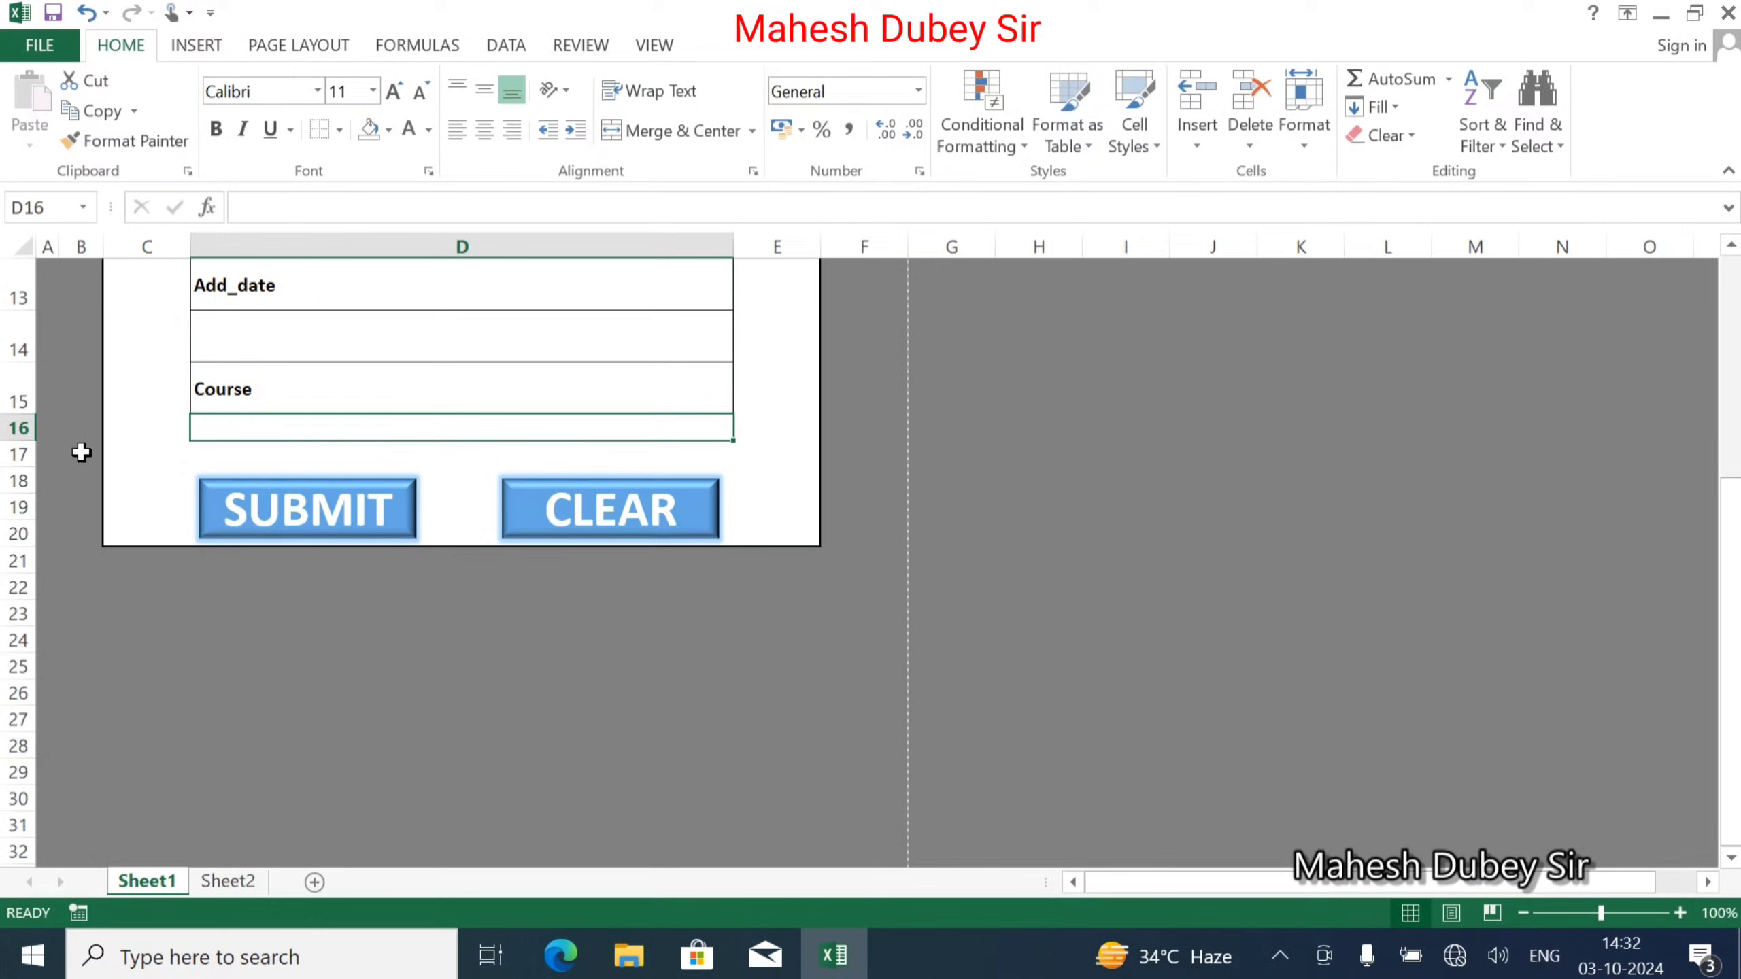
drag(24, 451, 31, 461)
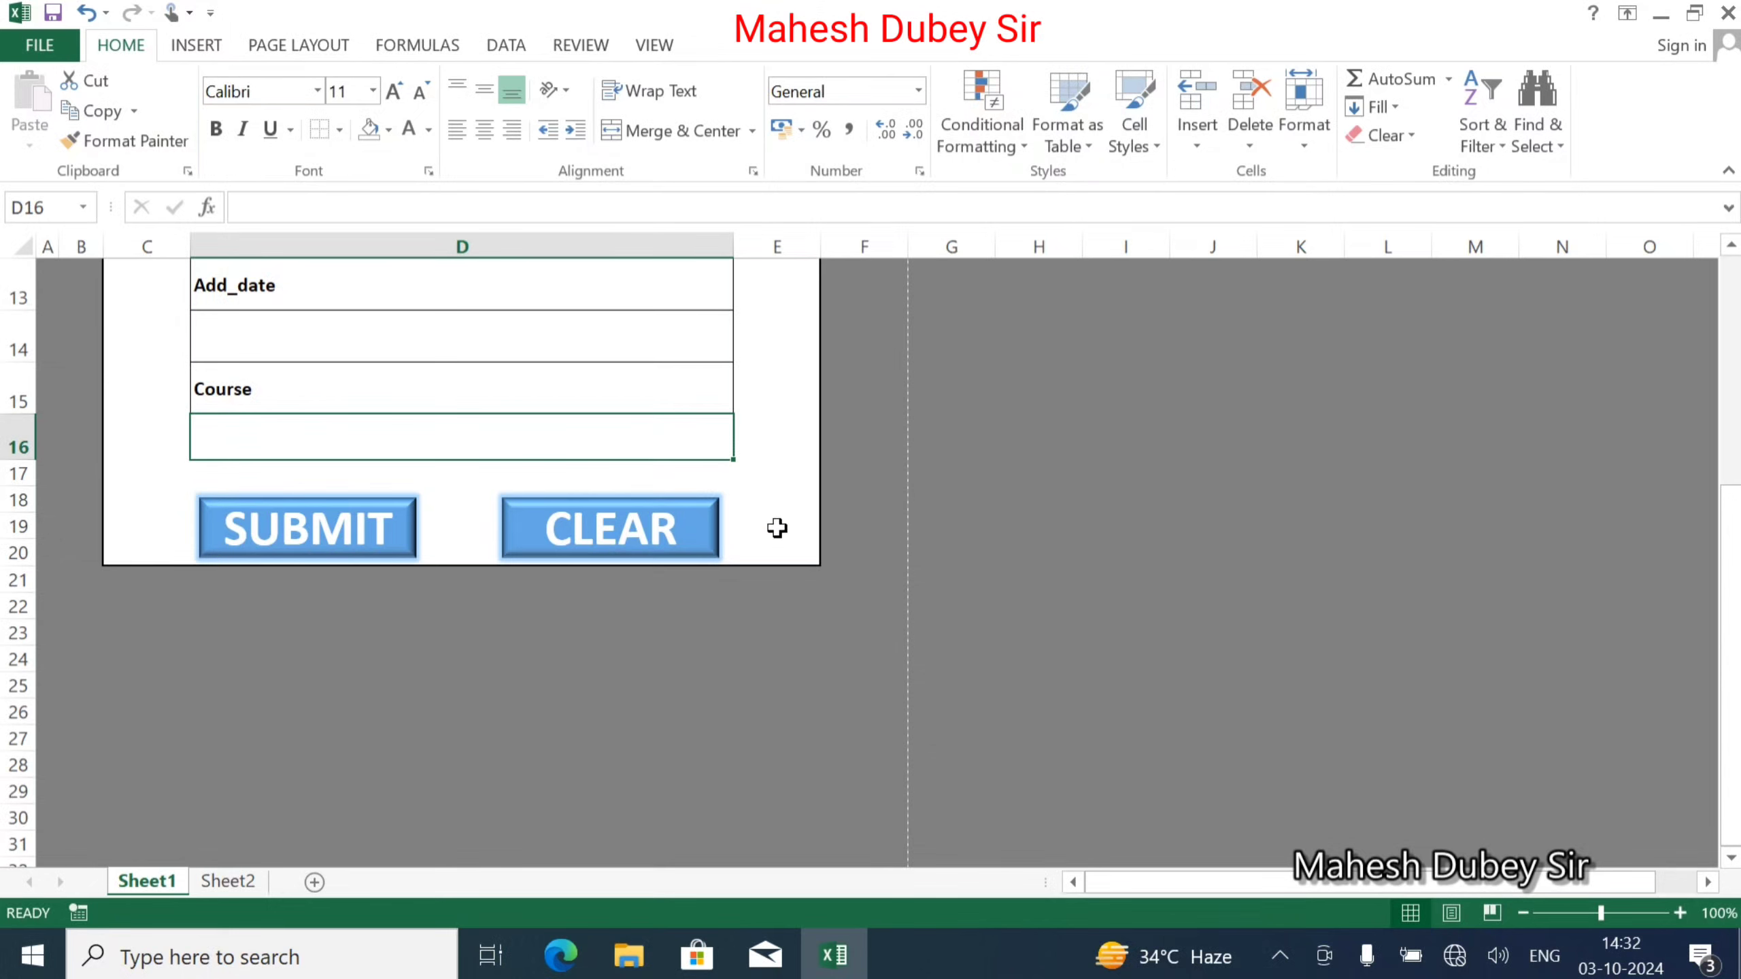
click(338, 130)
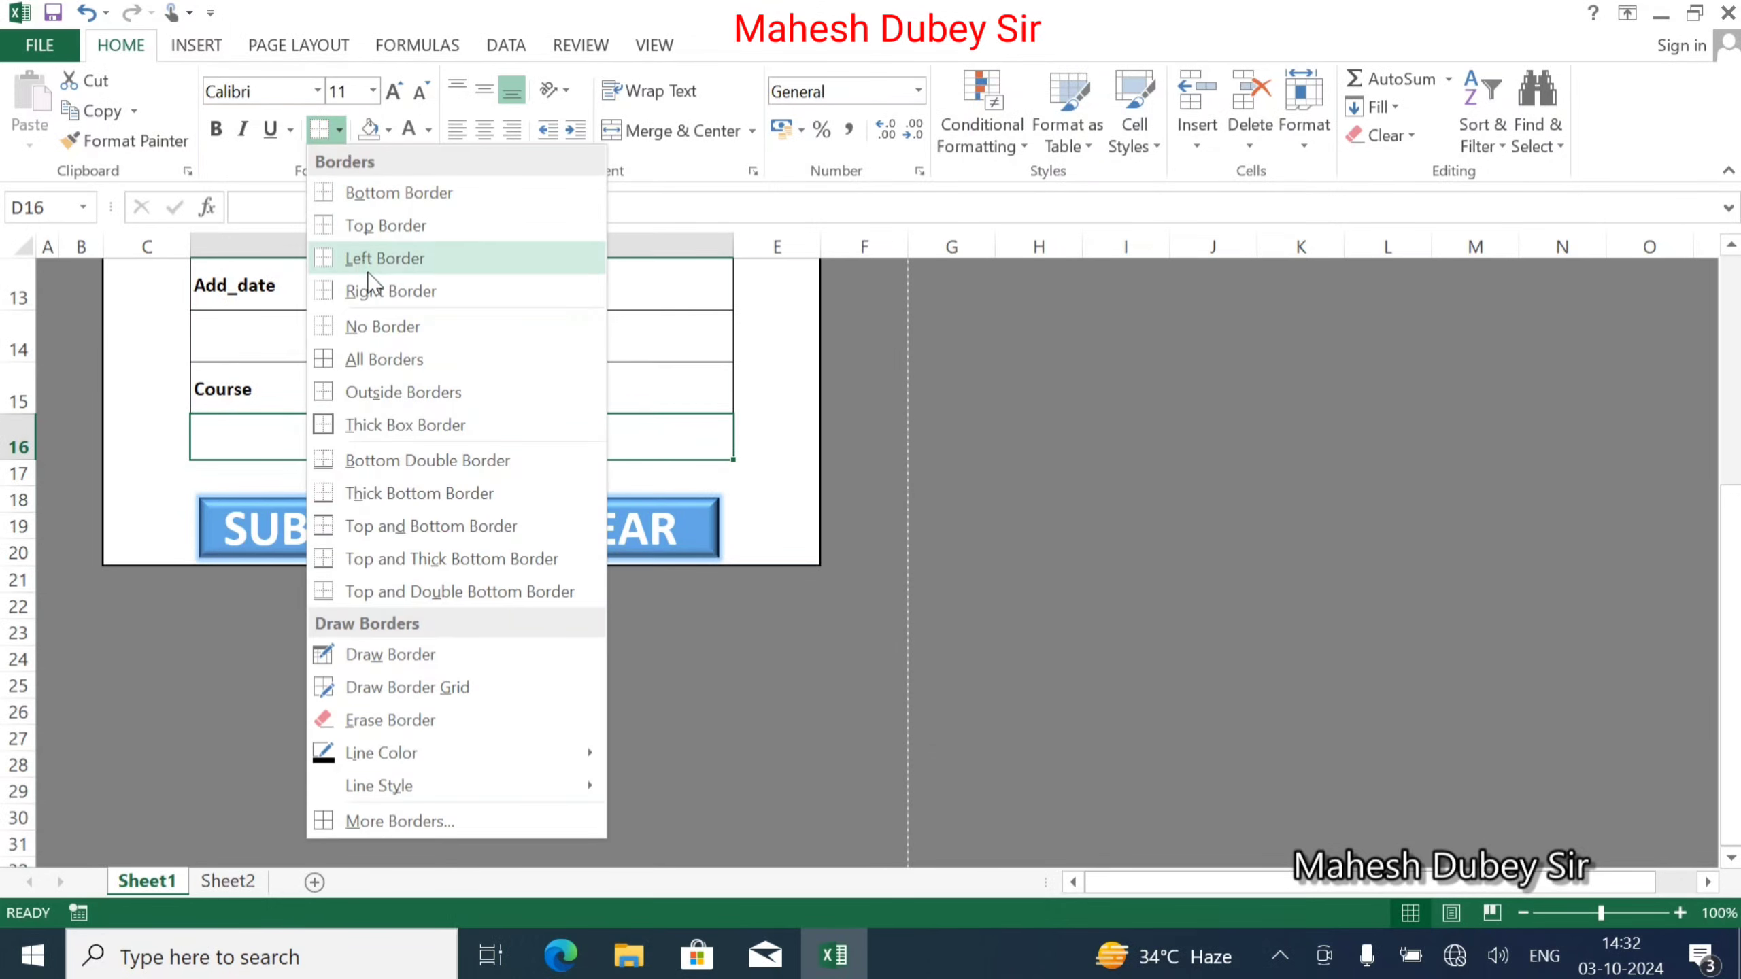
click(378, 426)
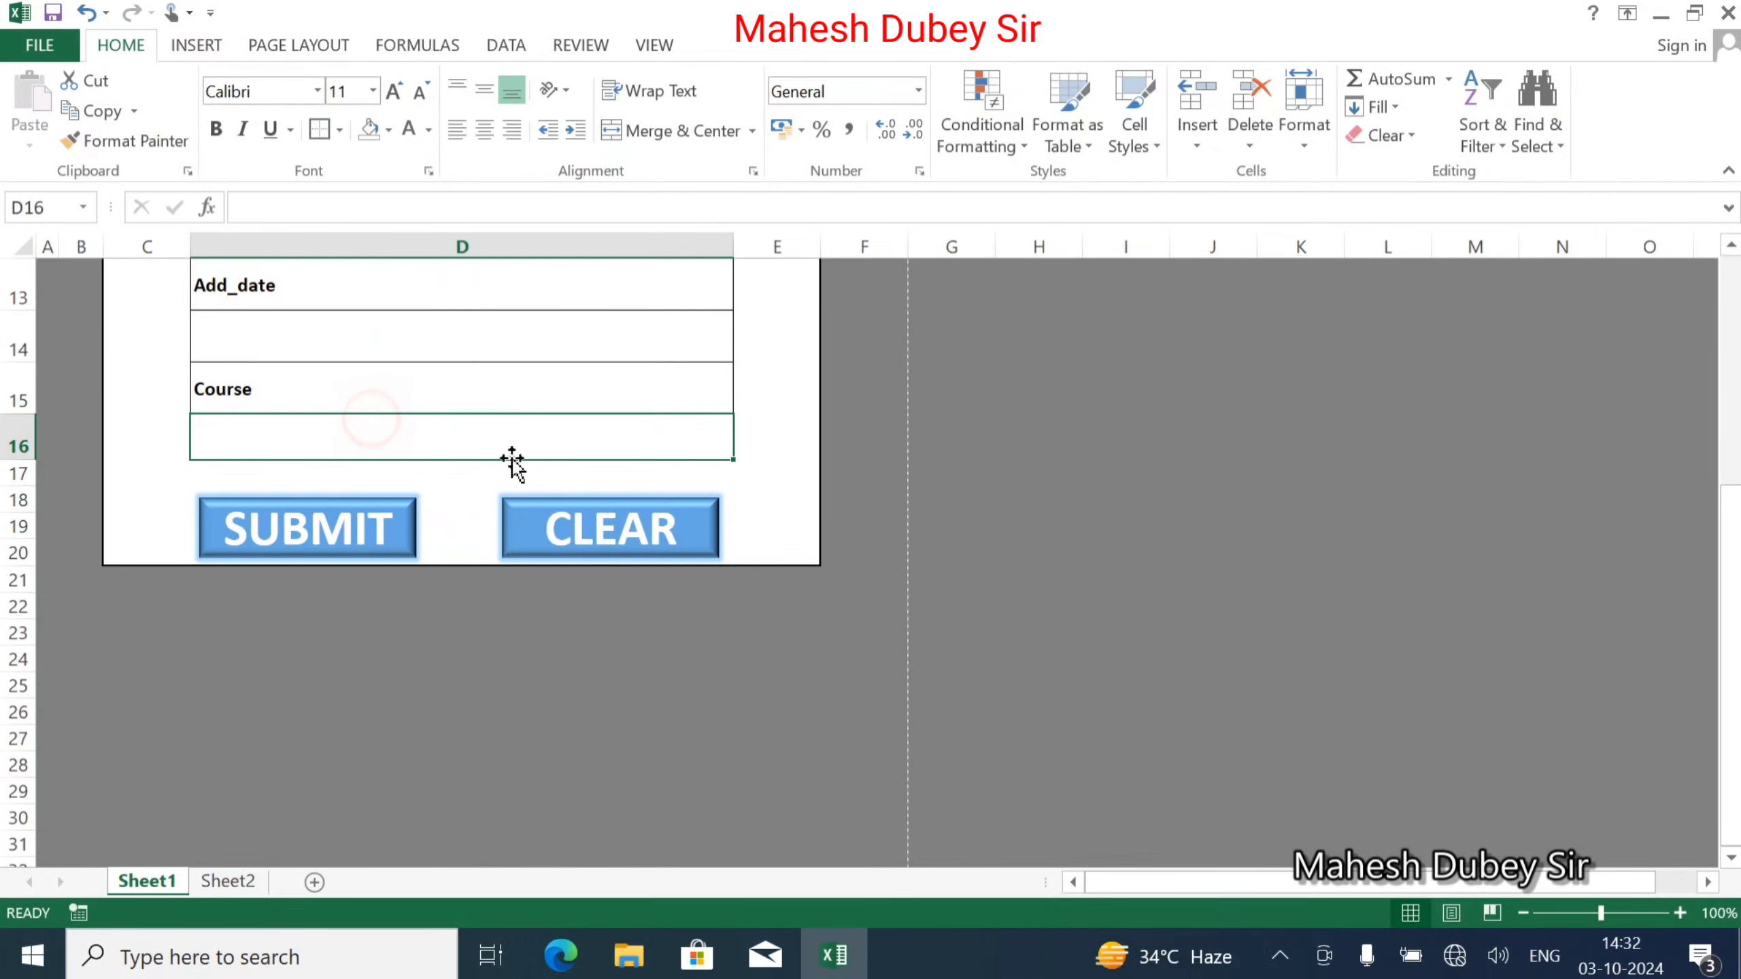
click(802, 436)
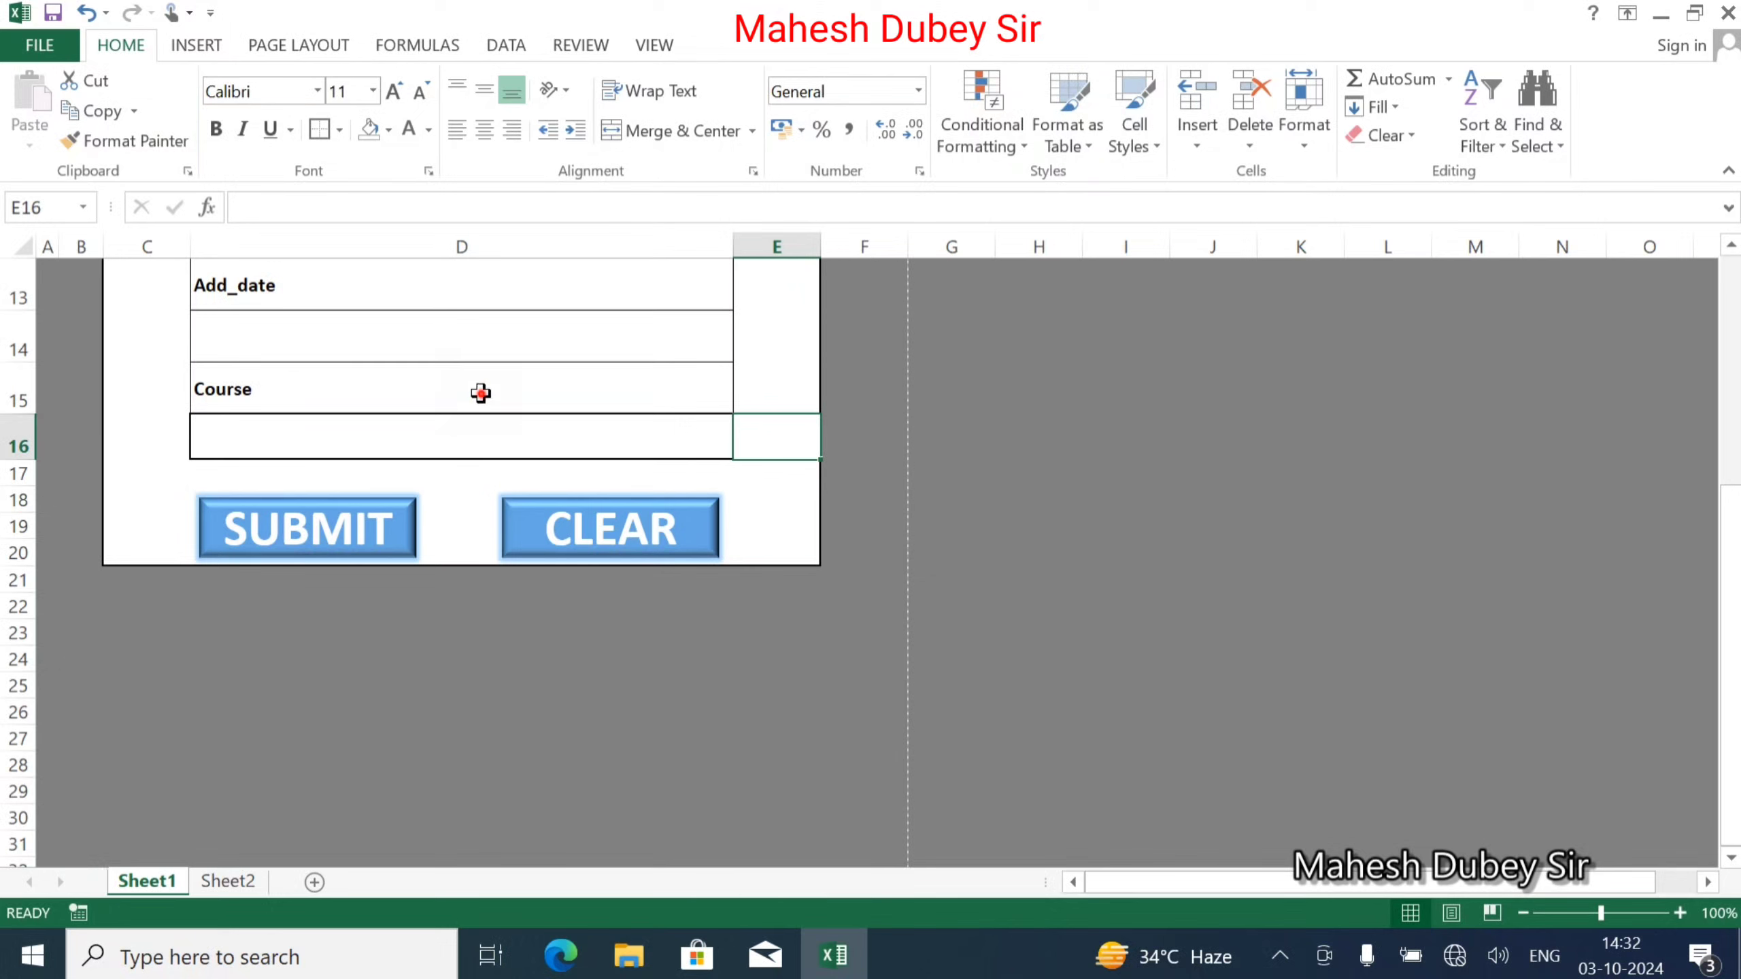
Apply All Borders to the Course label and entry cells D15:D16.
click(484, 385)
drag(582, 443, 510, 393)
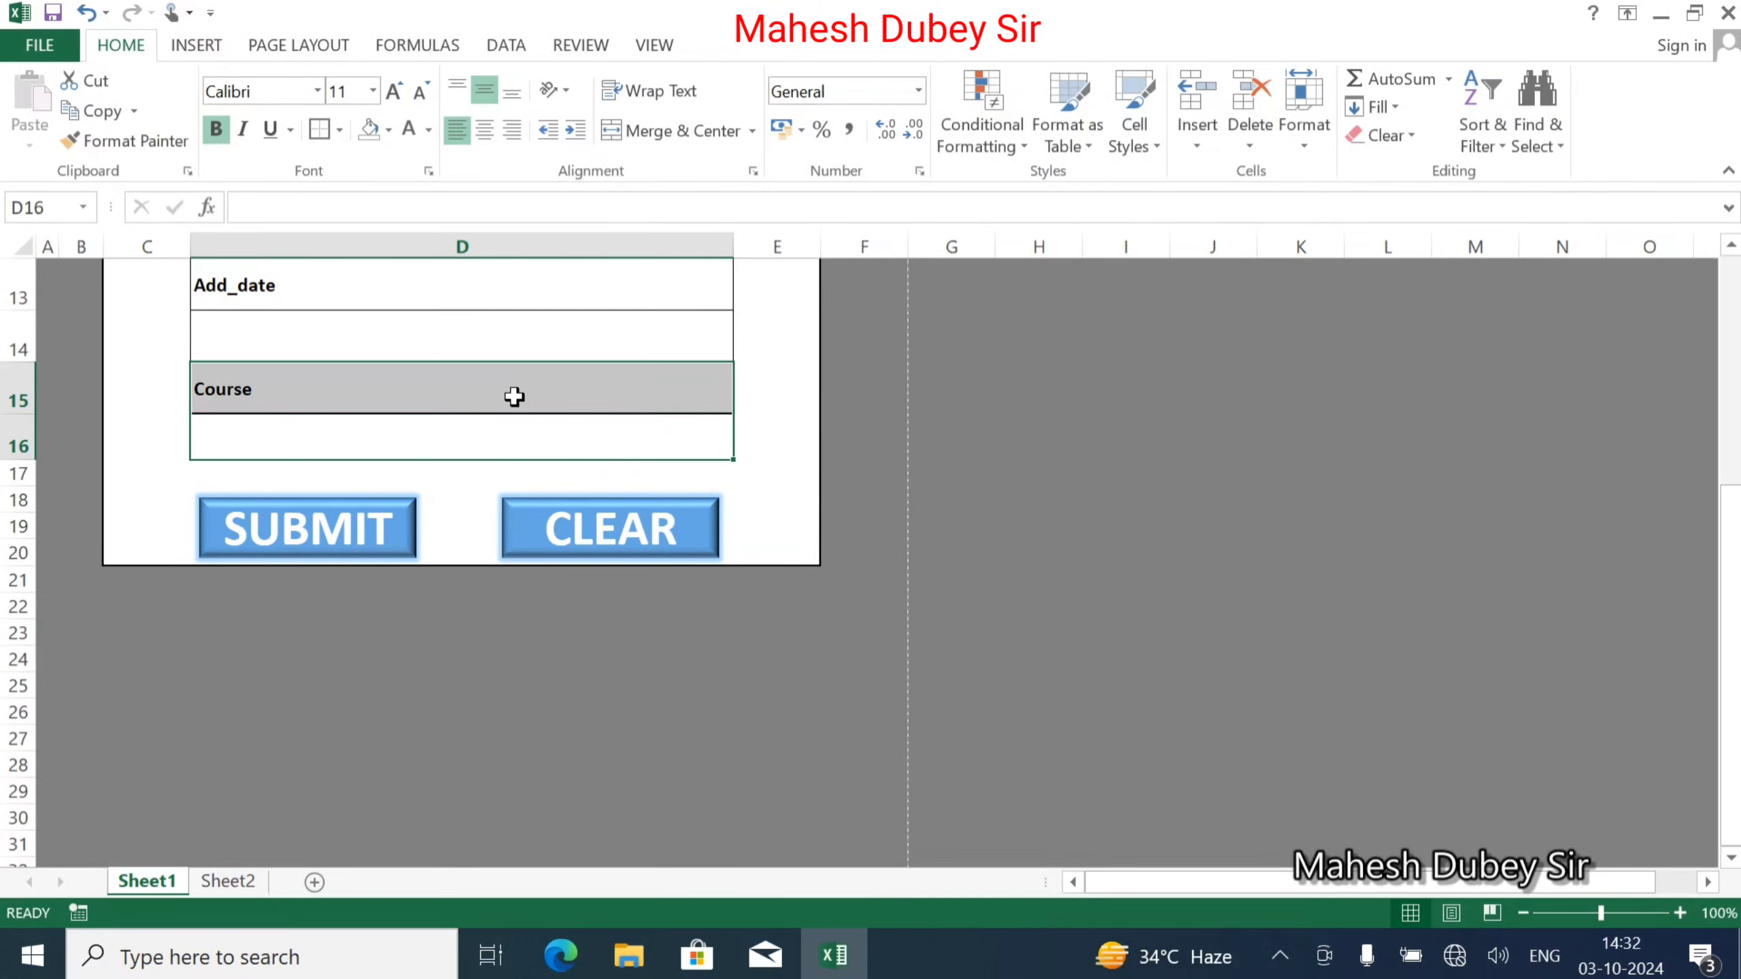
click(341, 130)
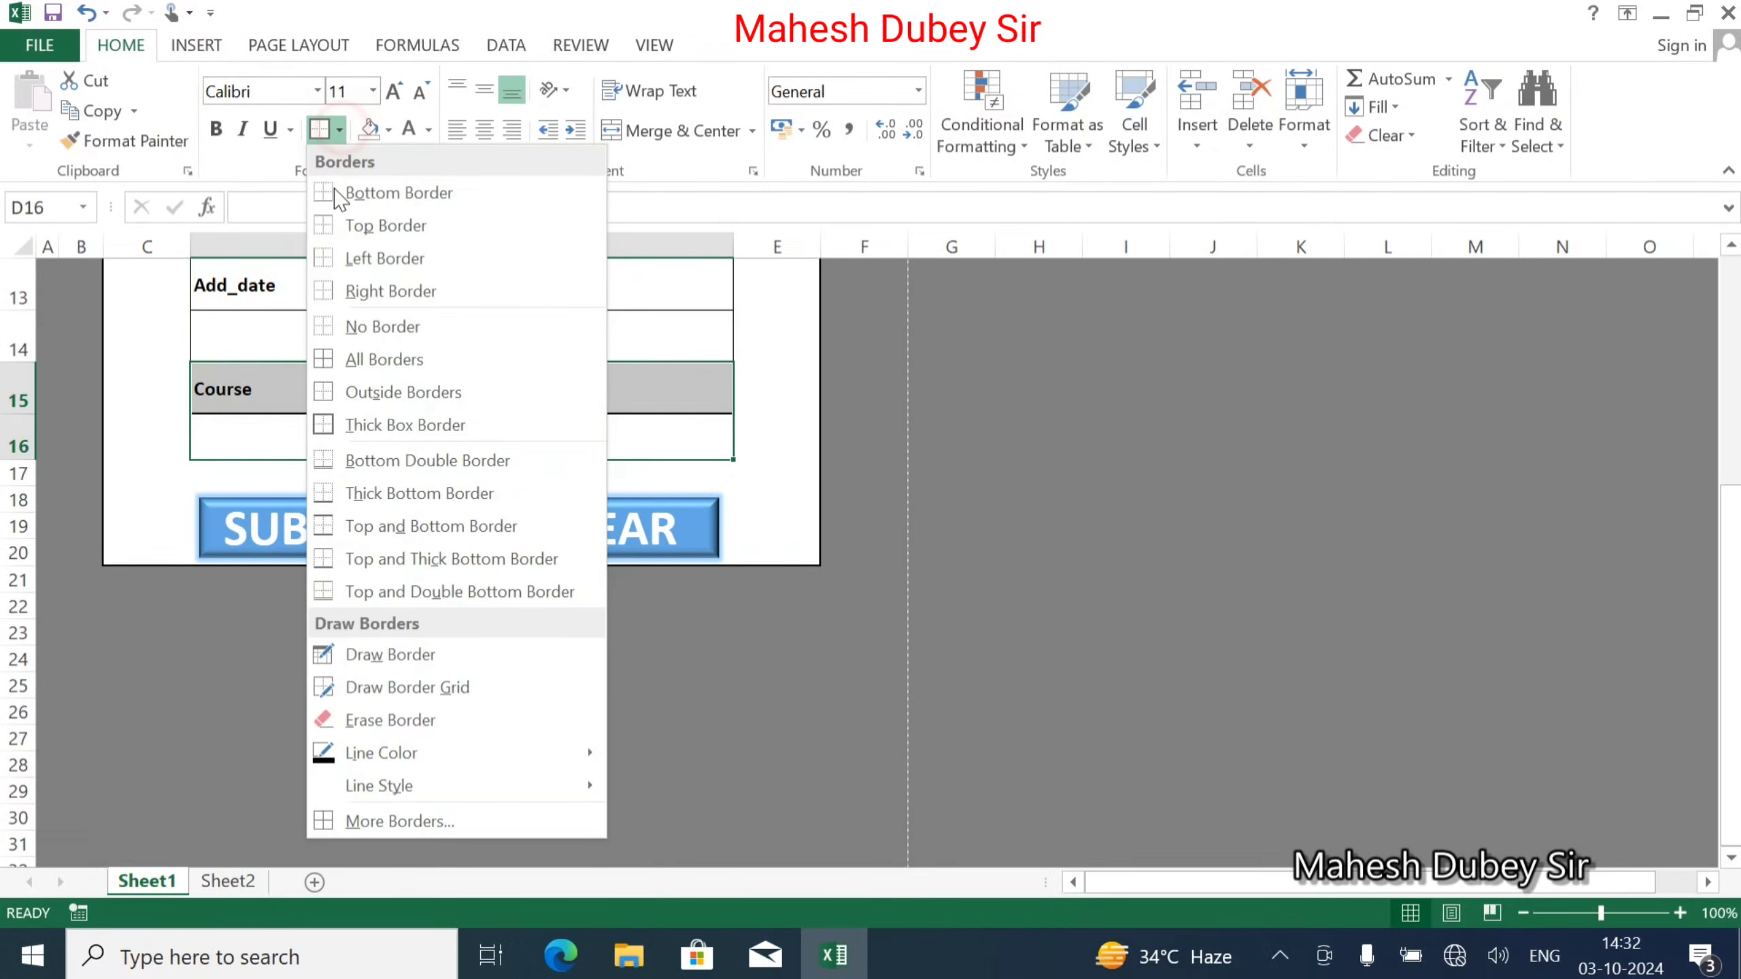
click(368, 350)
click(429, 436)
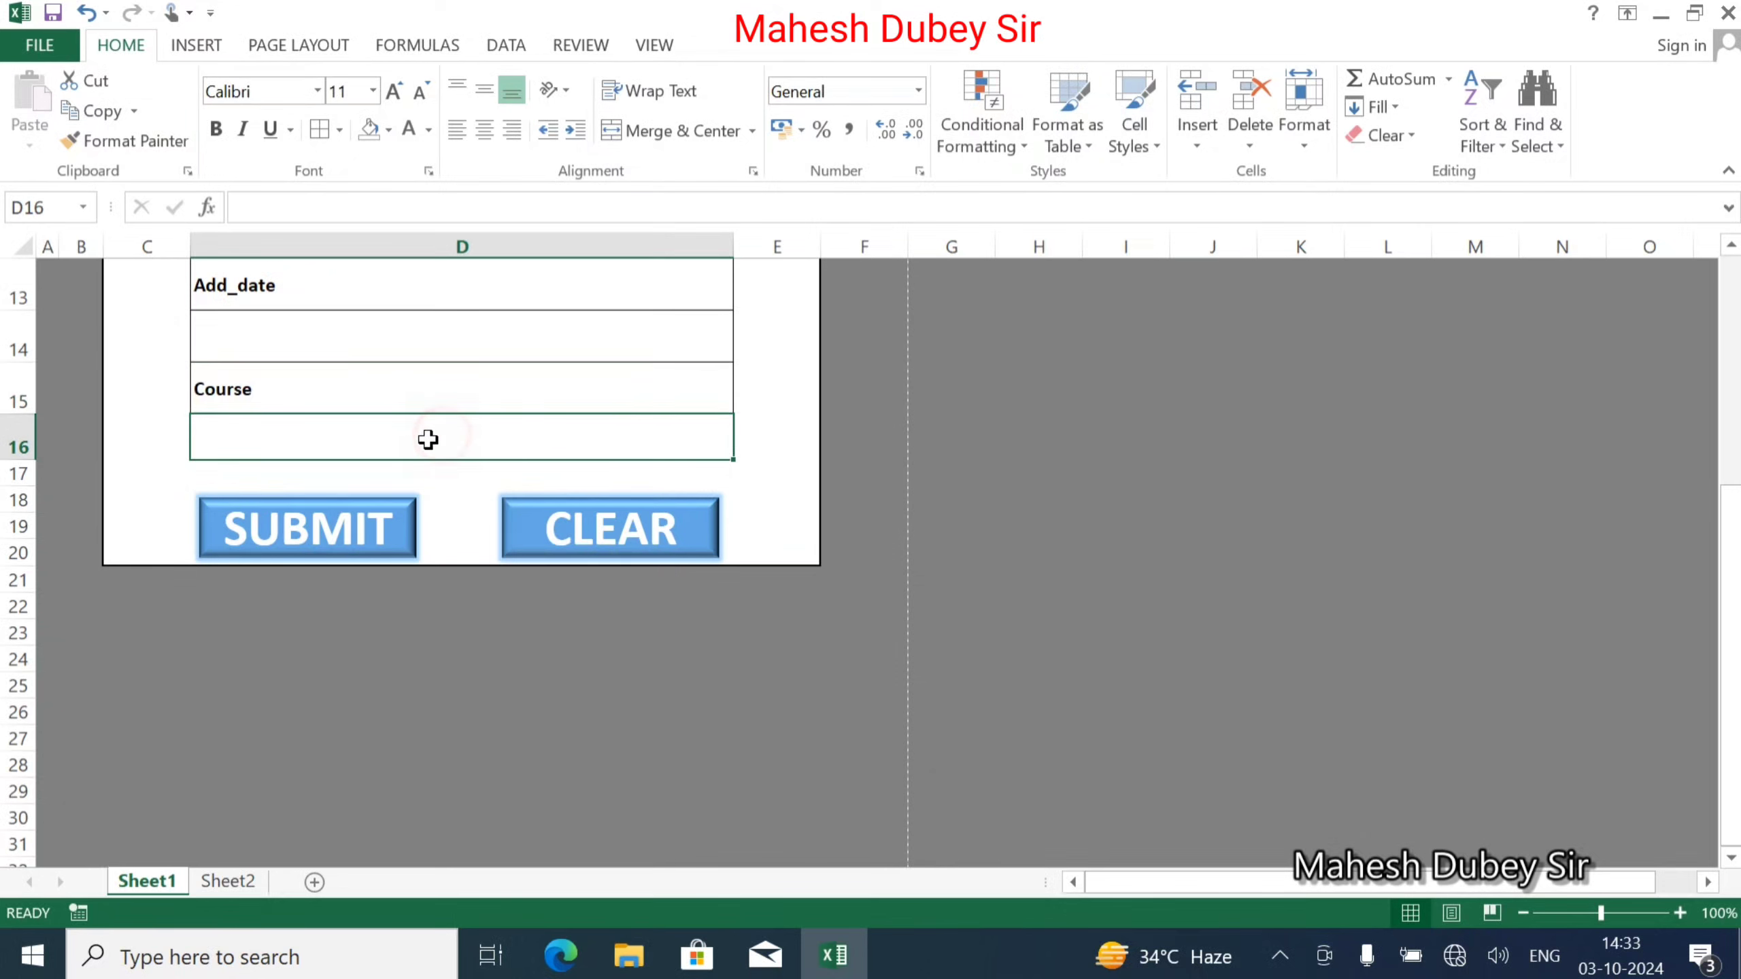
click(227, 882)
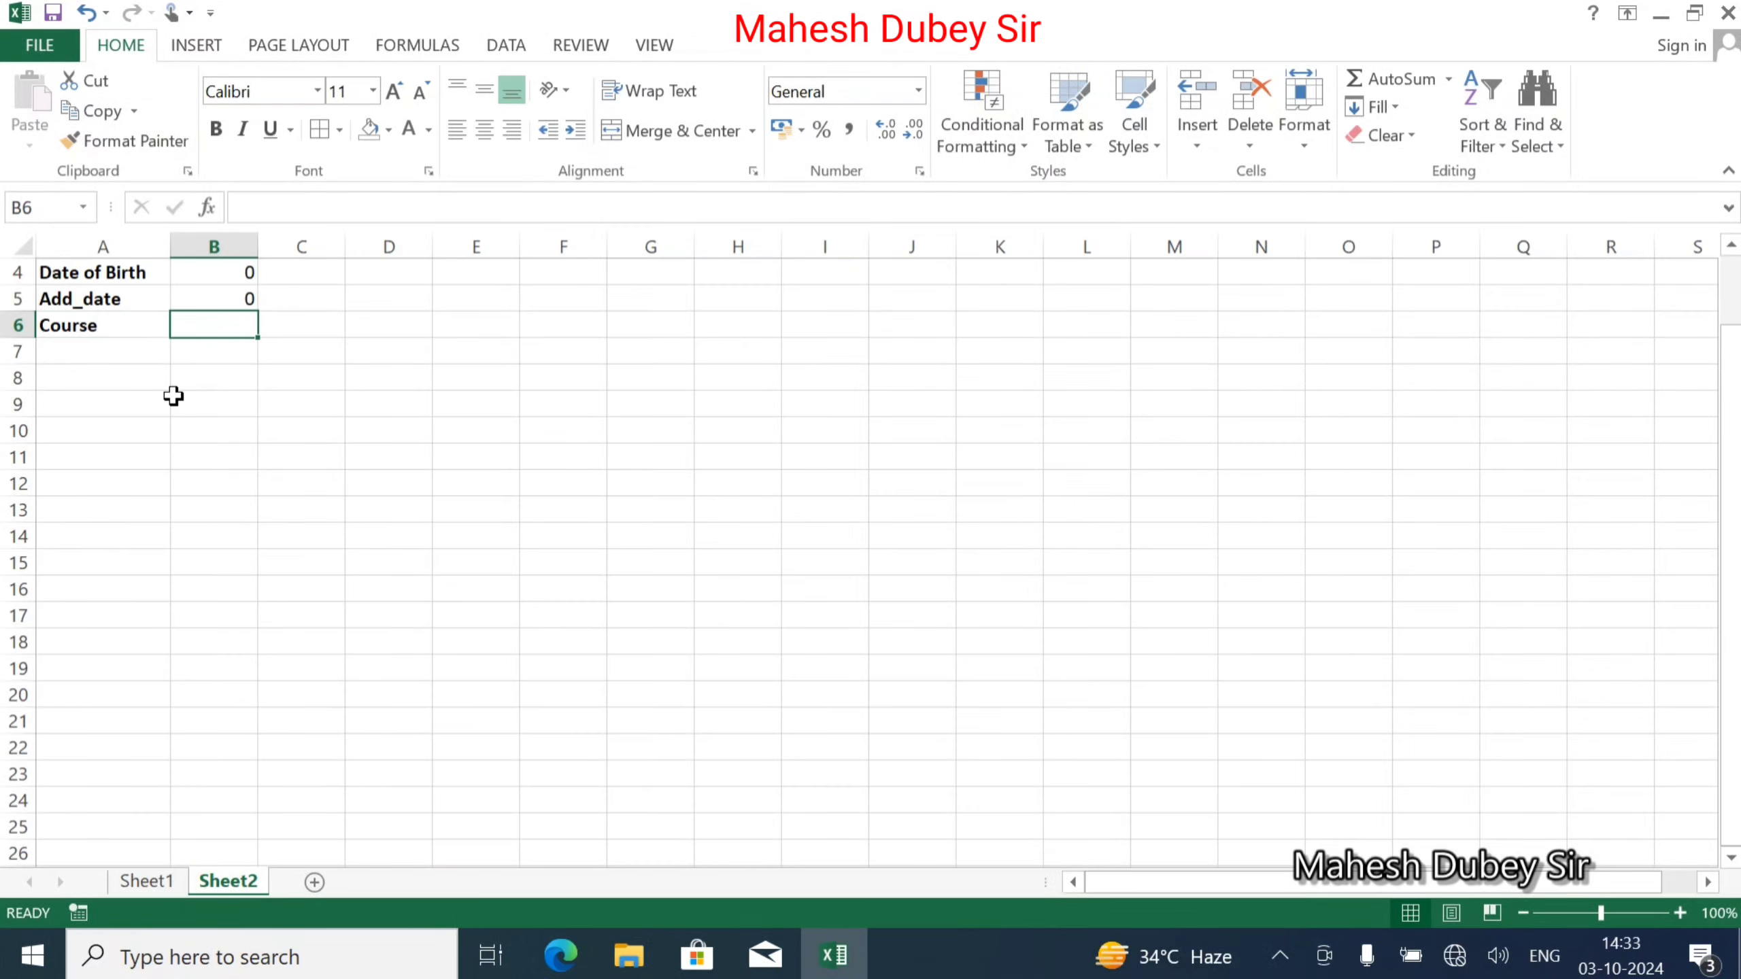
In Sheet2 B6, enter a formula referencing Sheet1's Course cell D16, then go back to Sheet1.
text(=)
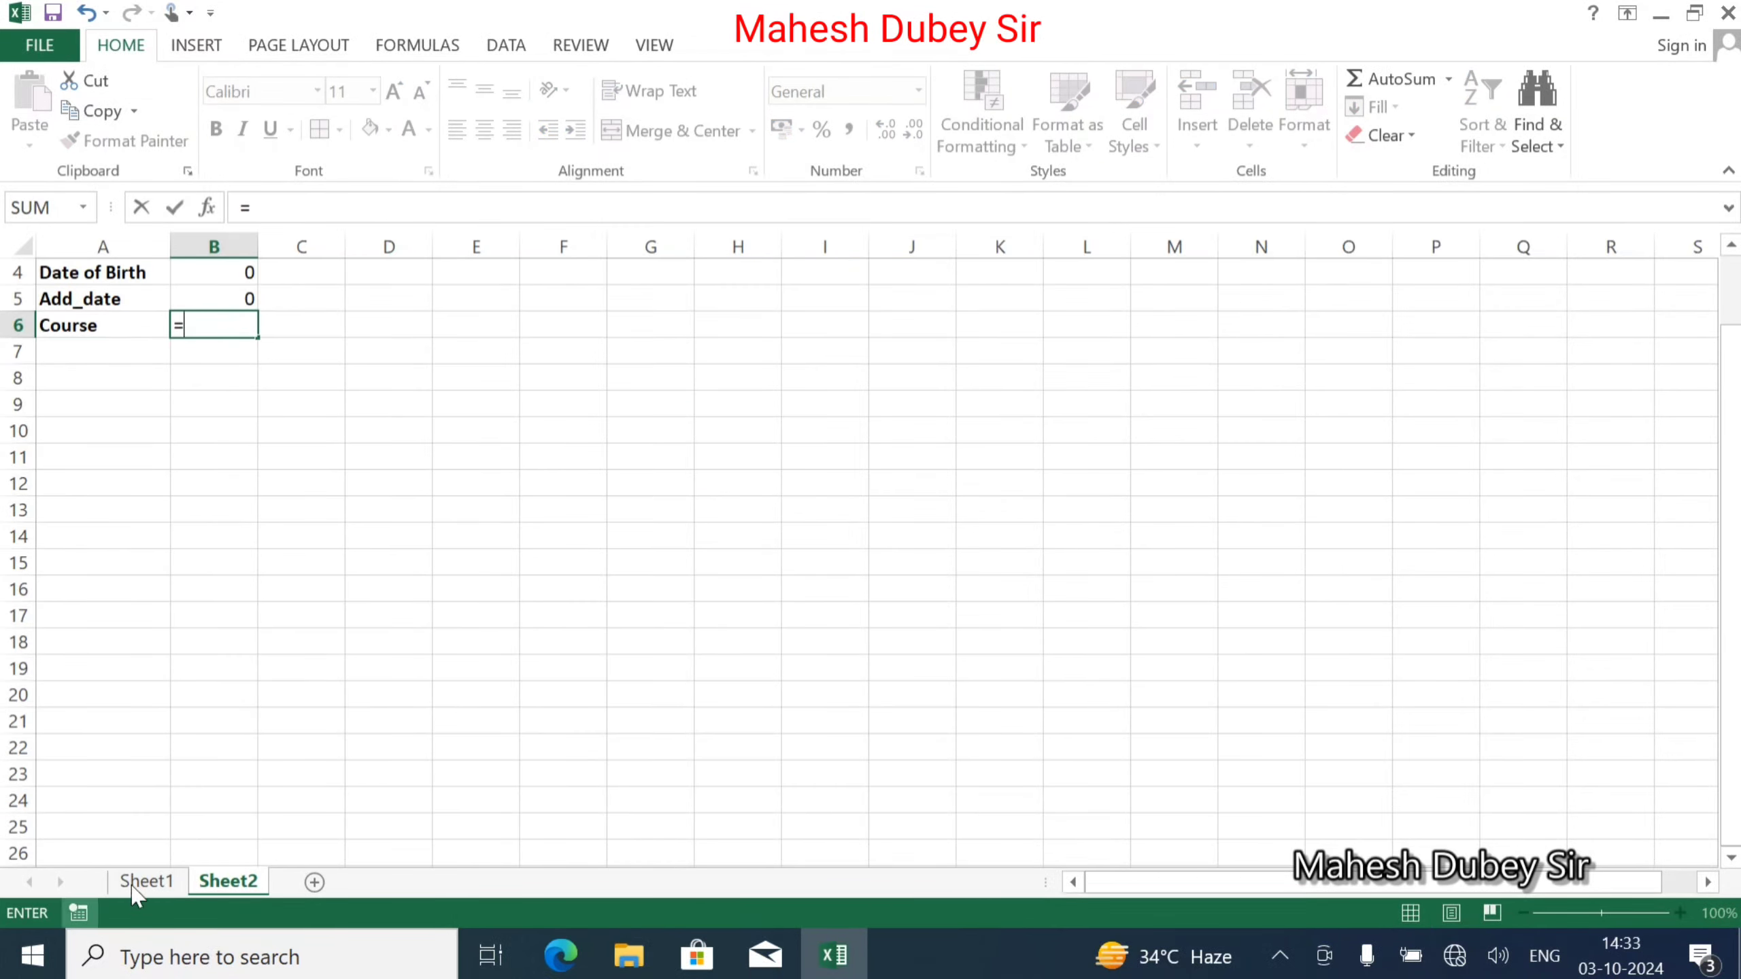
click(141, 881)
click(312, 429)
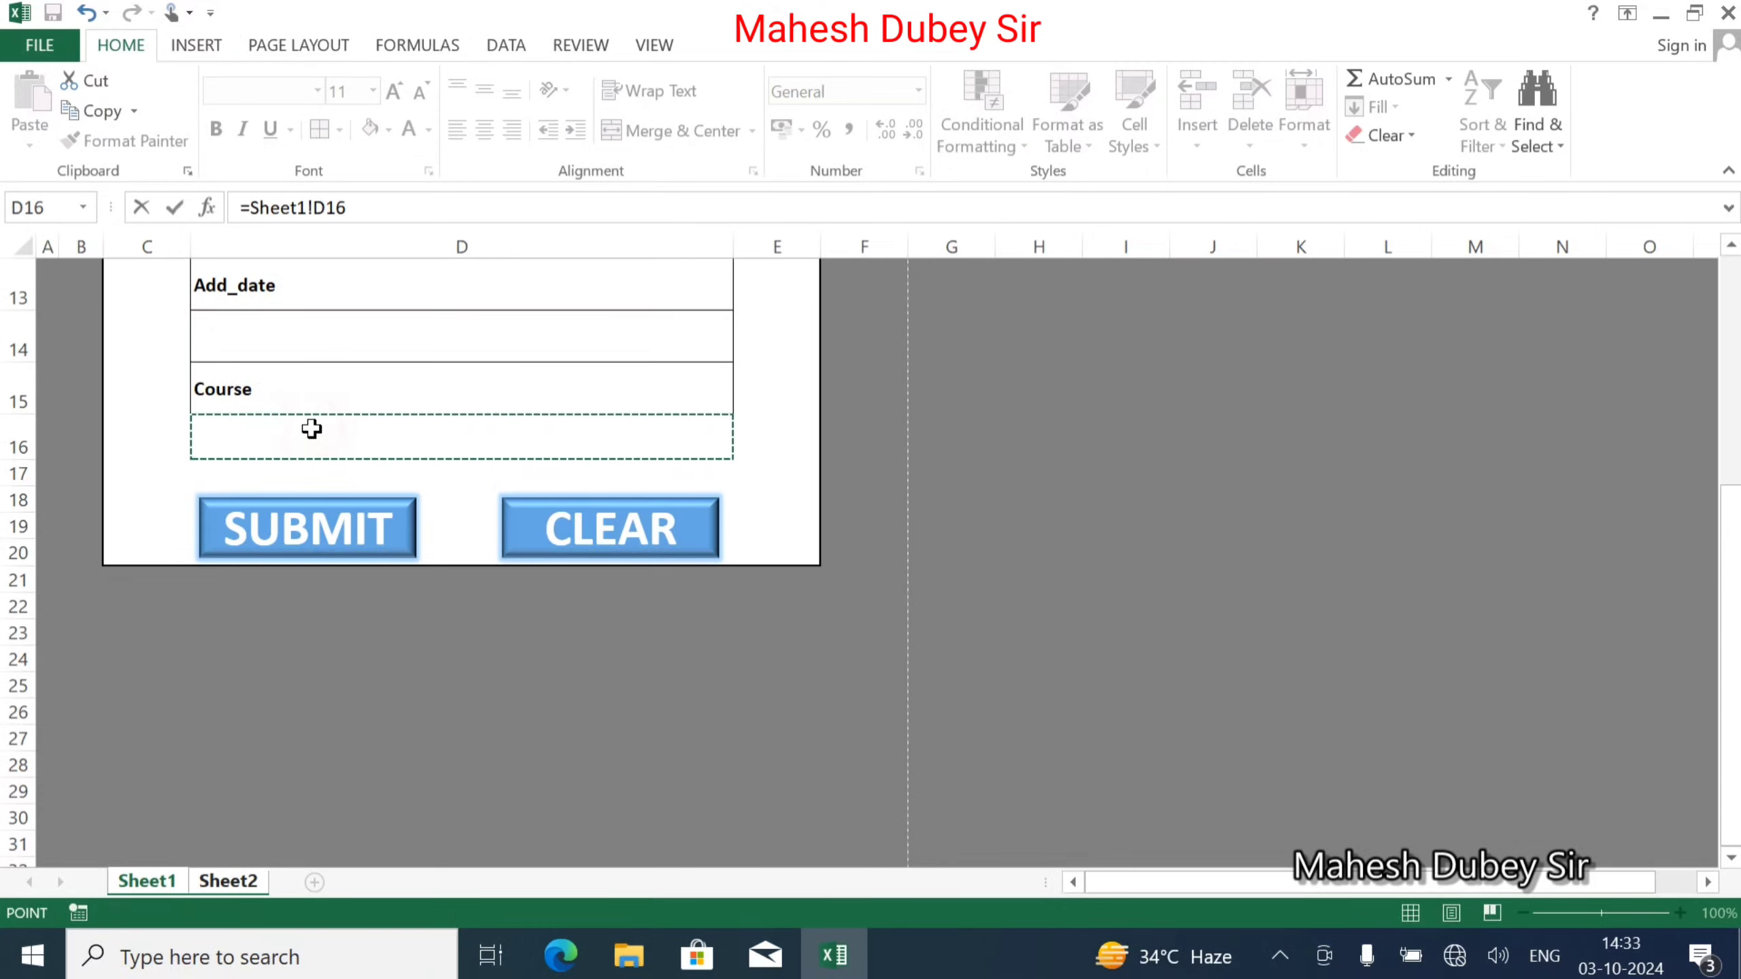
key(Return)
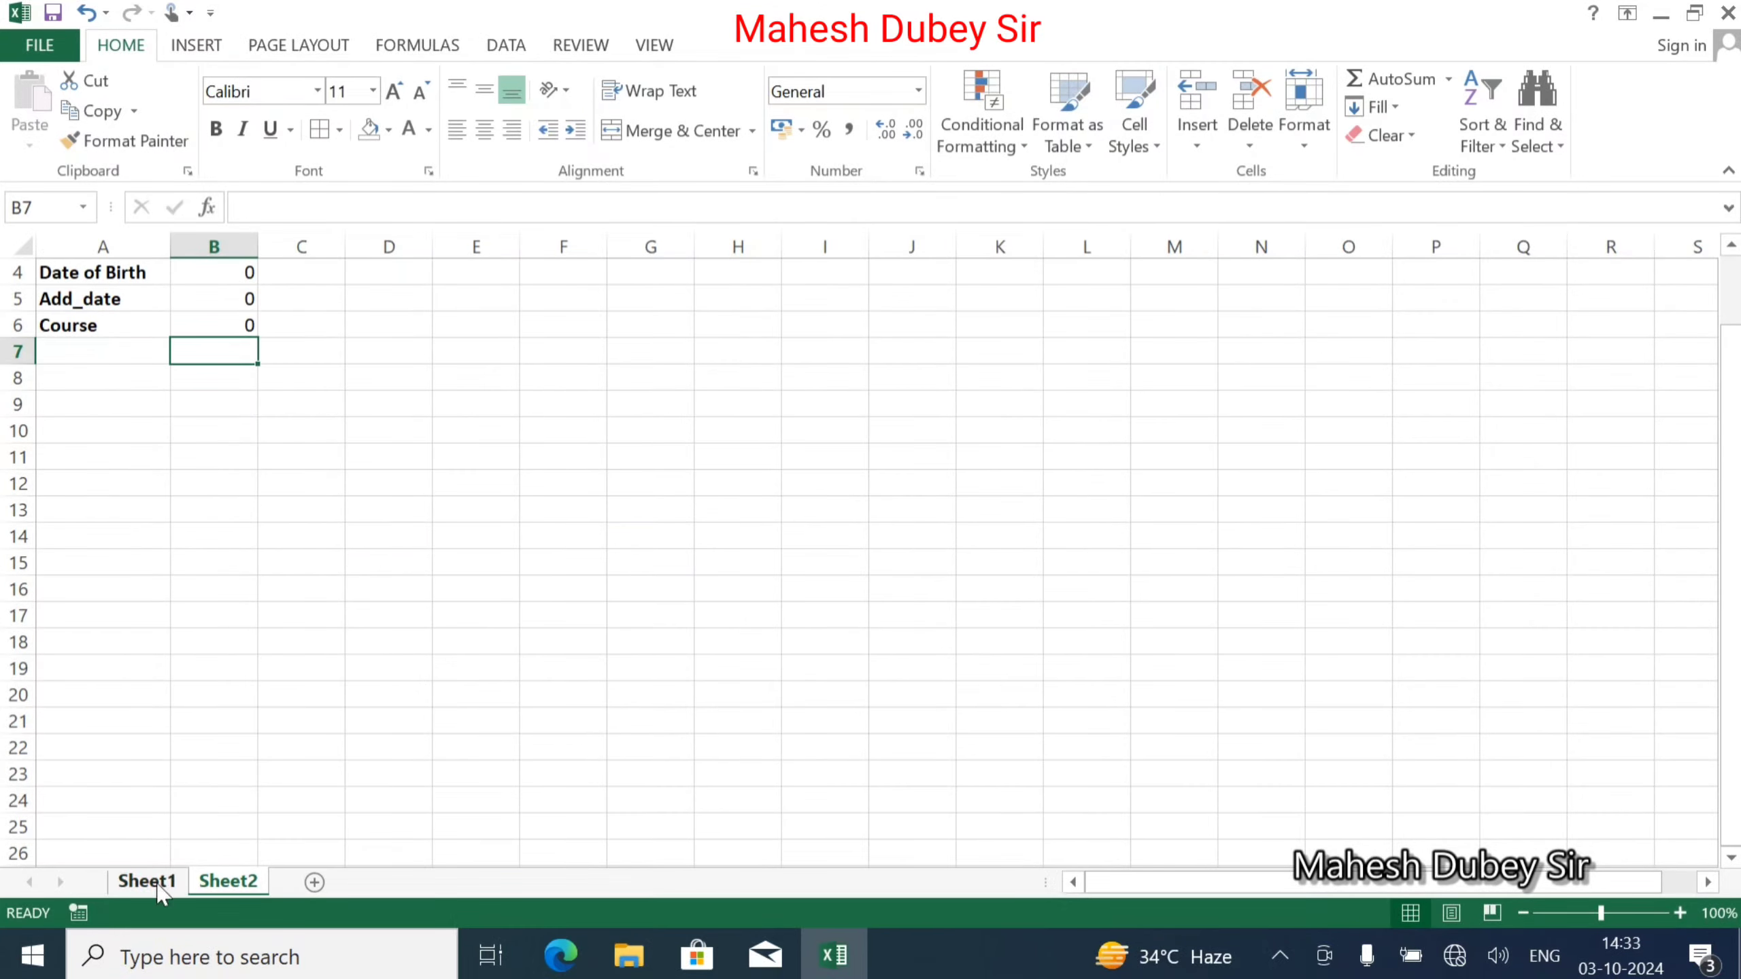
click(147, 881)
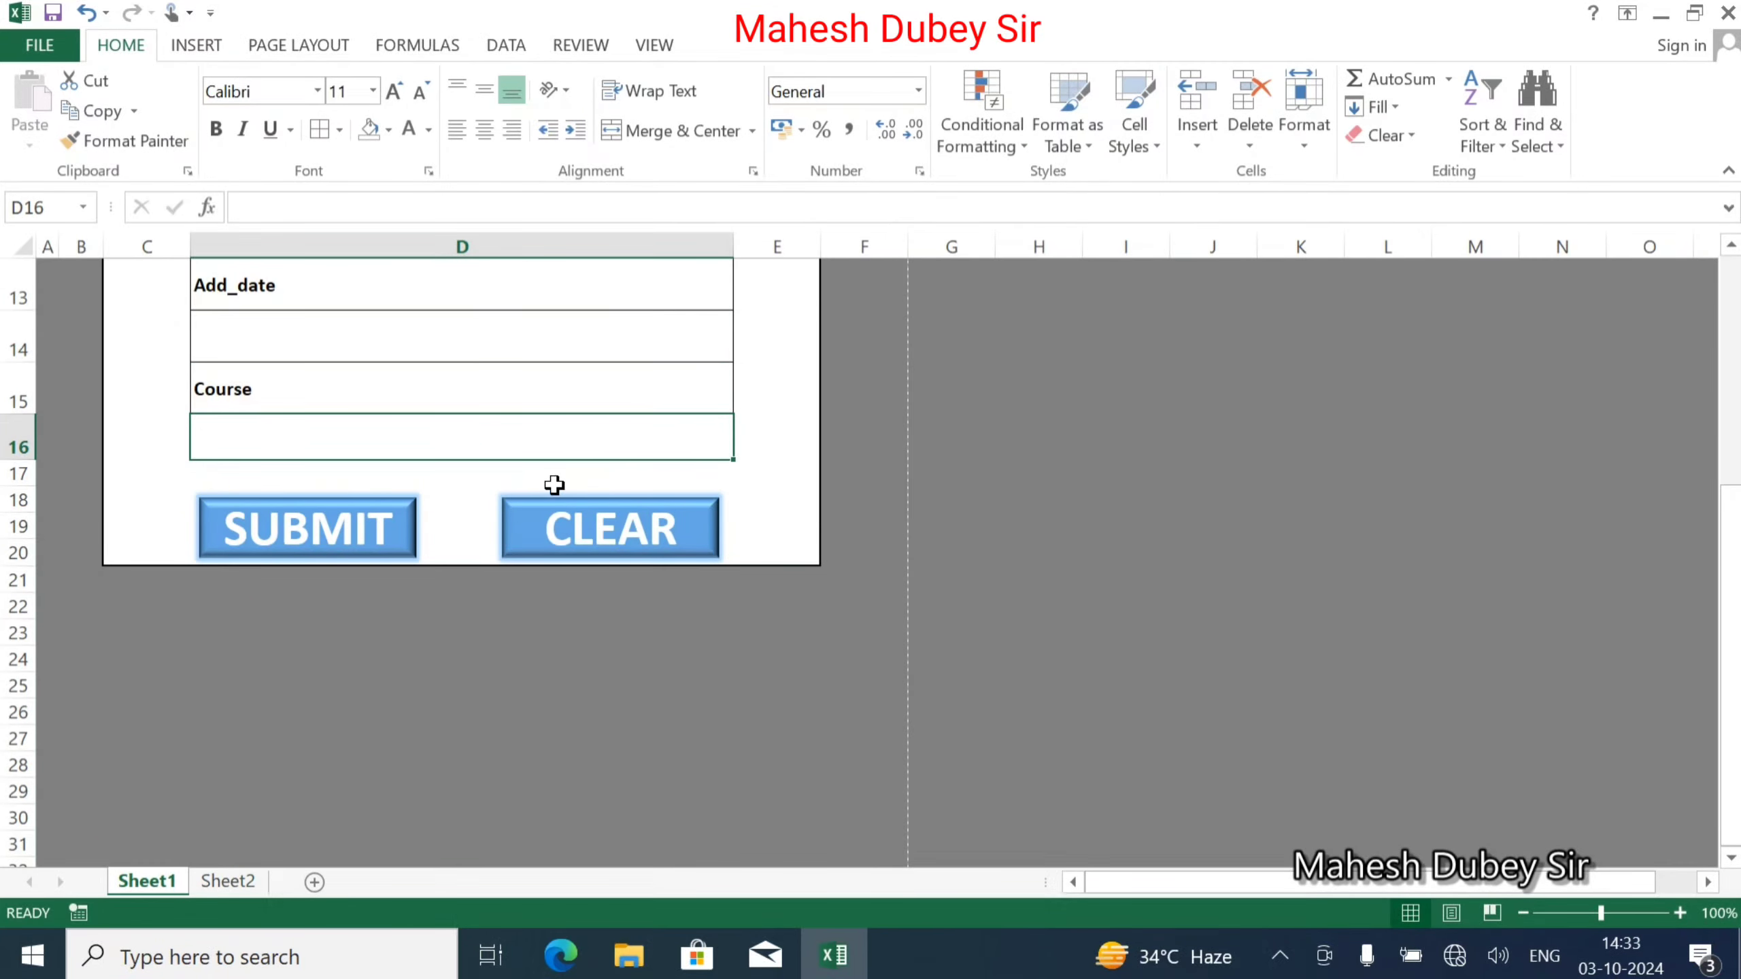
scroll(556, 487, up, 1)
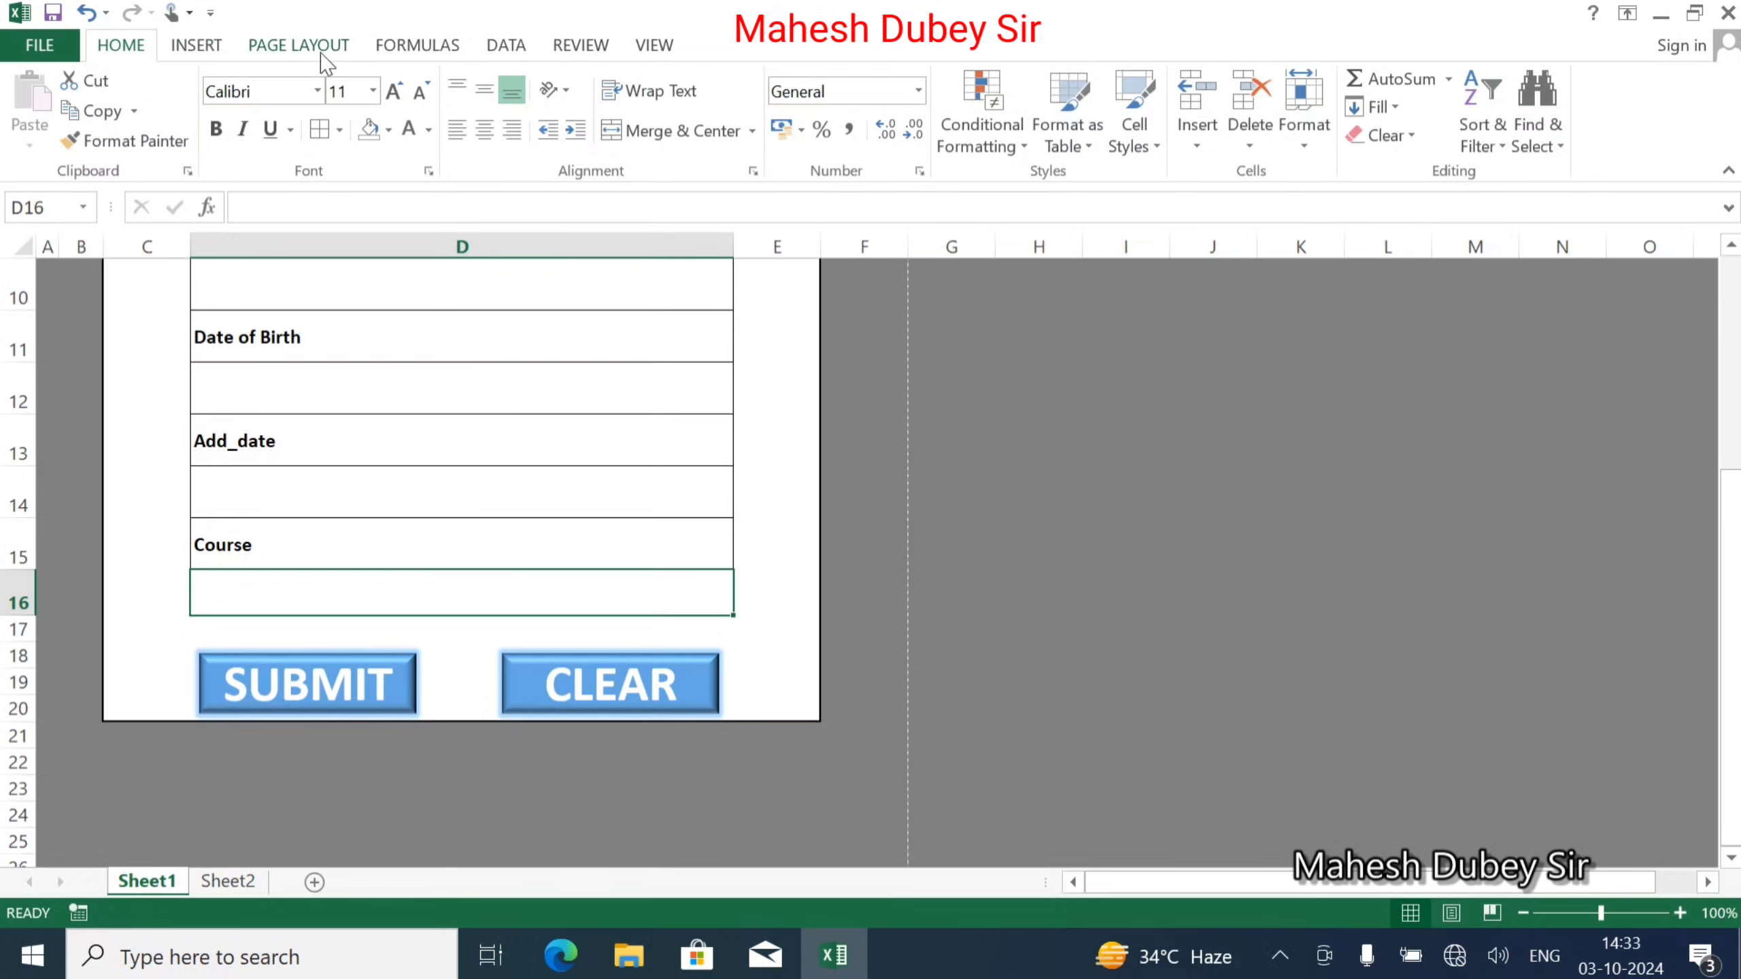
click(500, 46)
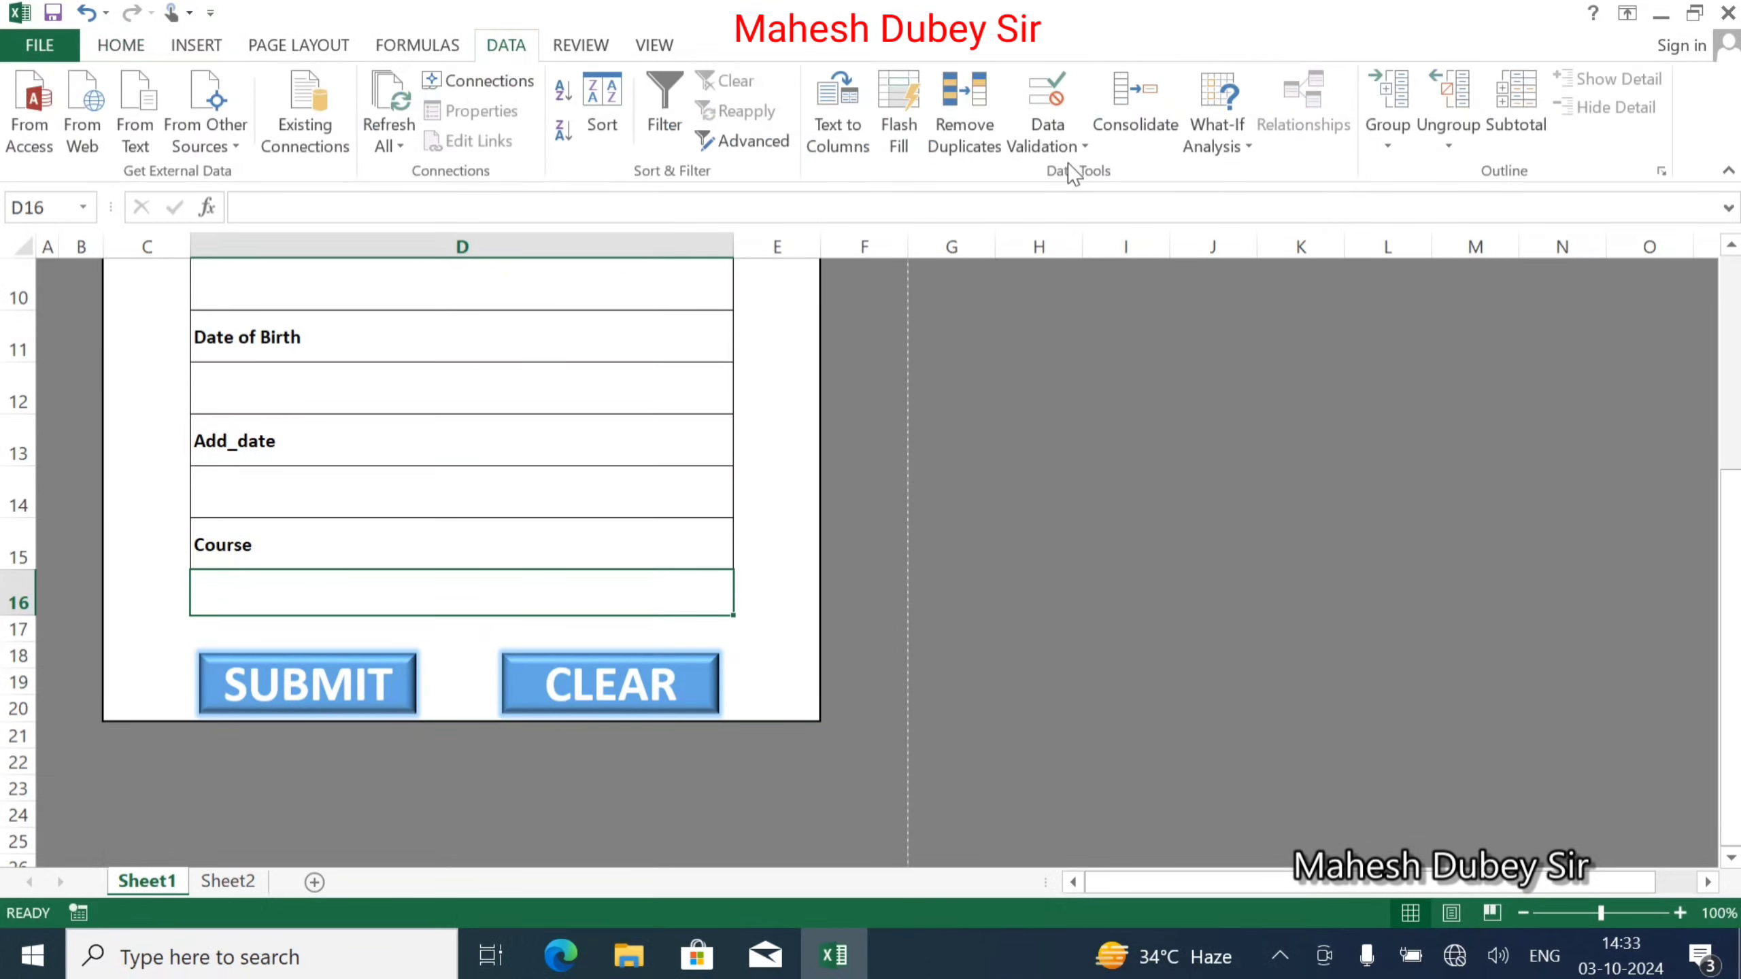
click(1073, 144)
click(1045, 171)
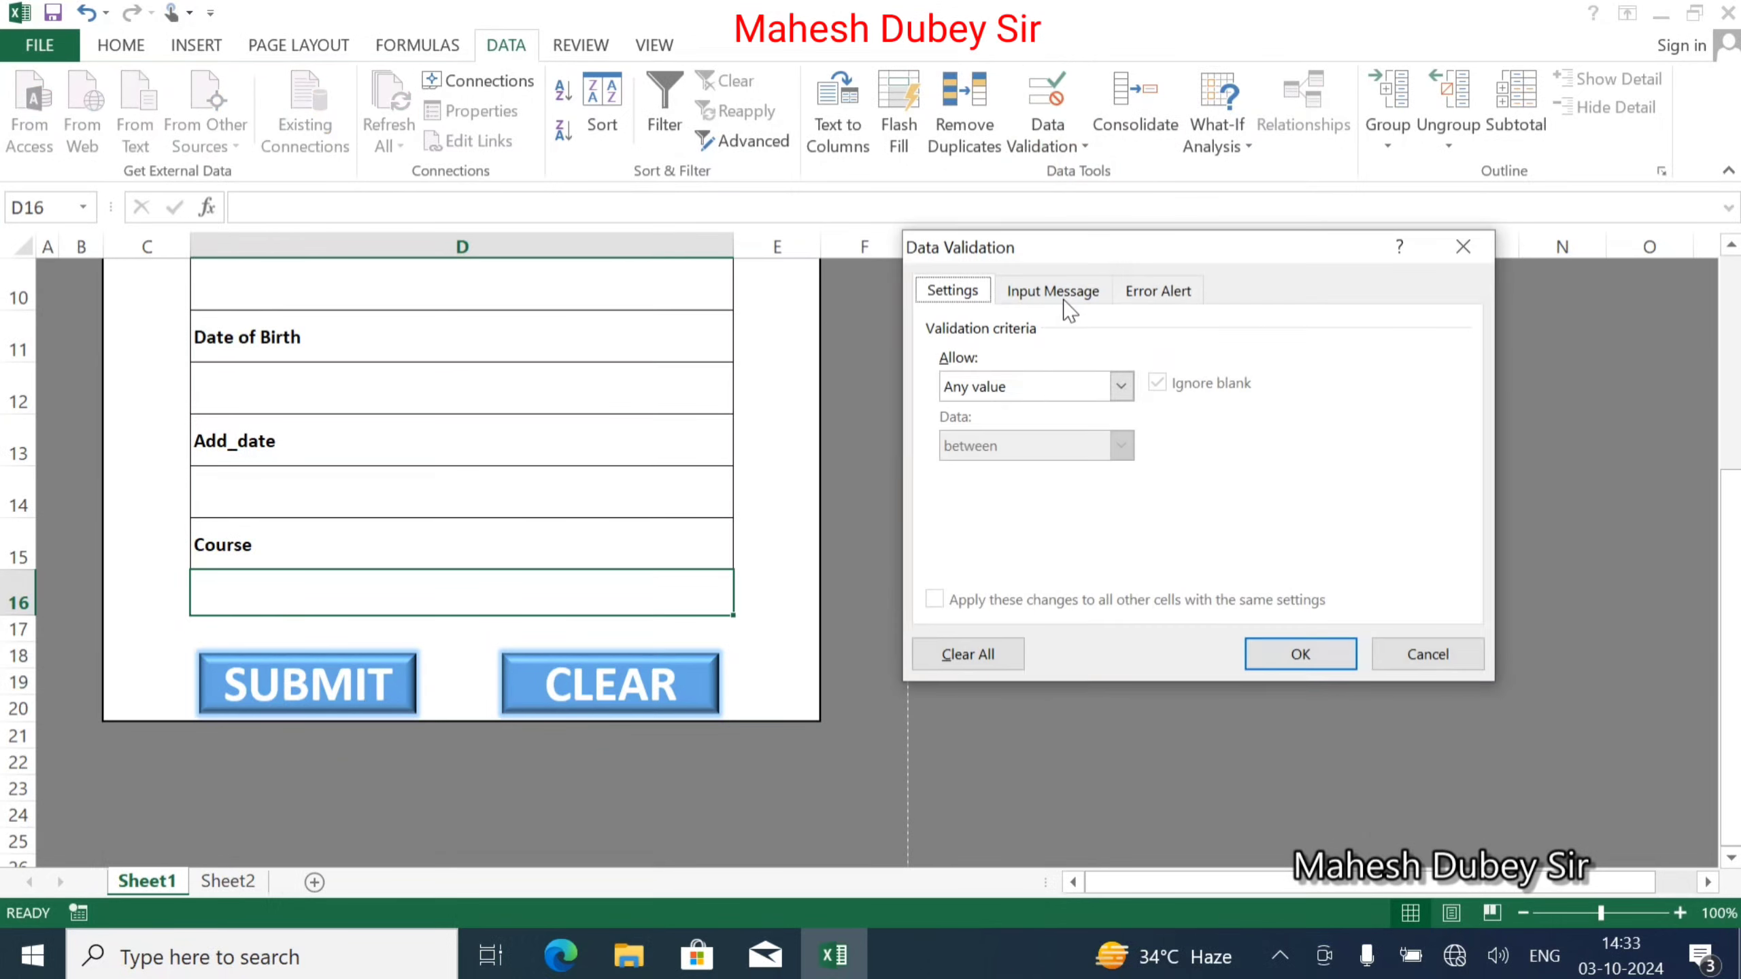
click(1024, 388)
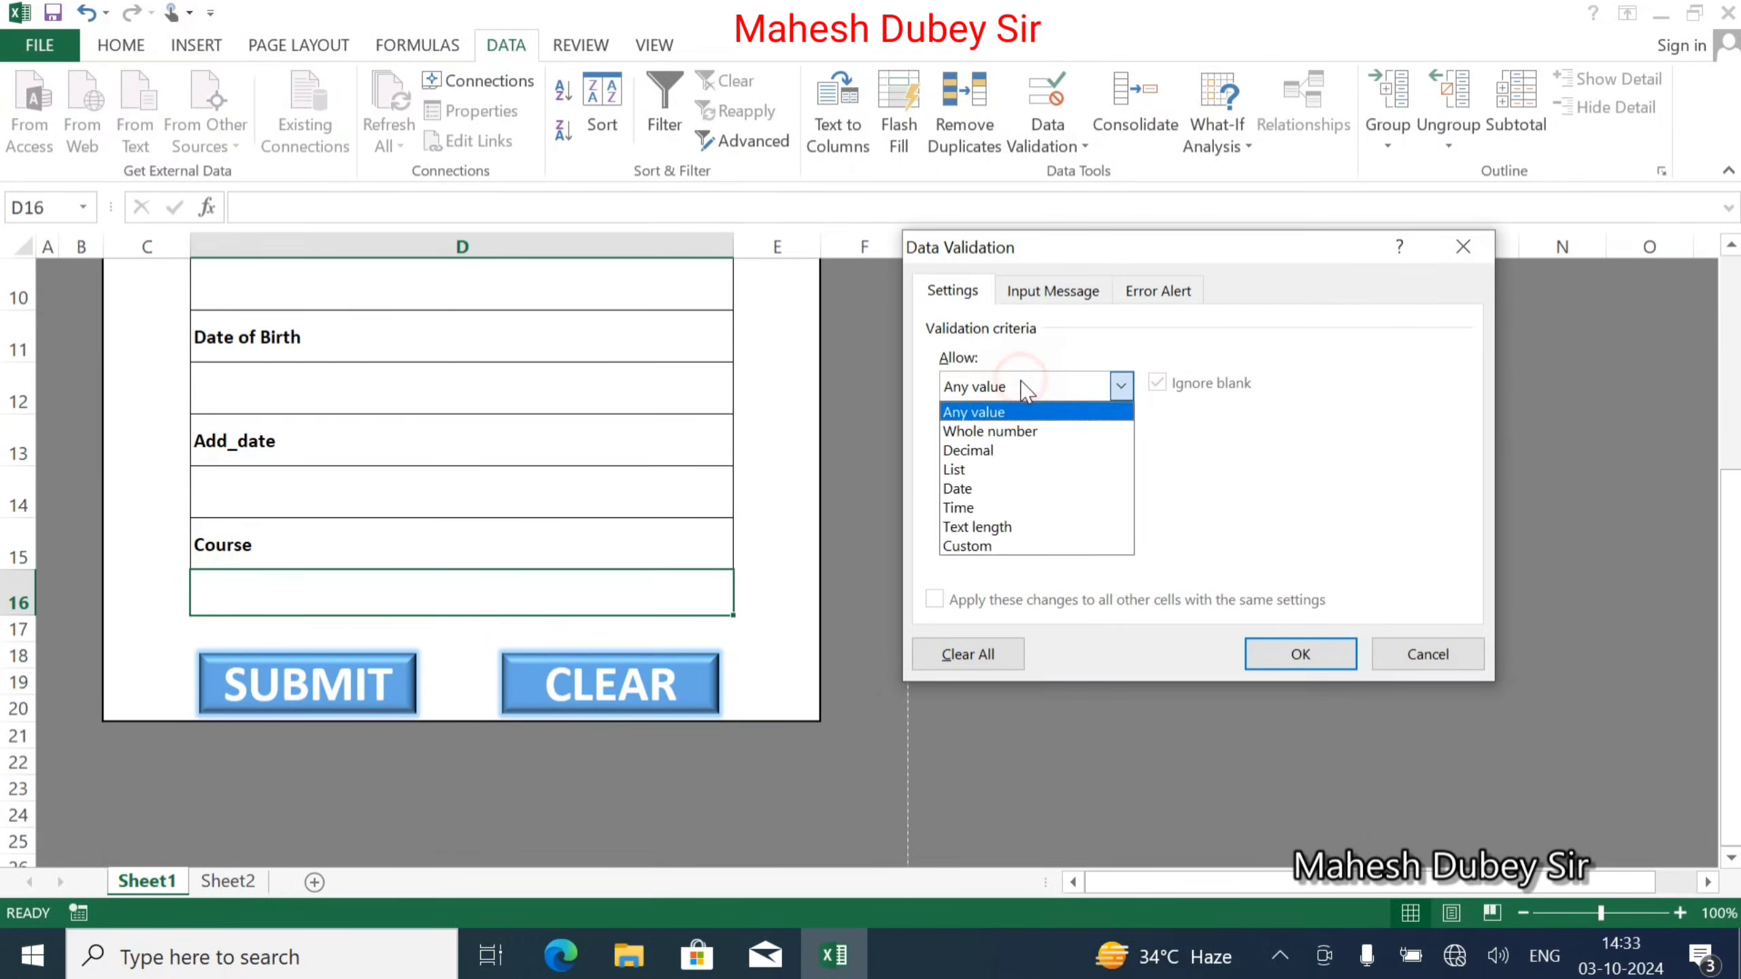
click(1012, 472)
click(976, 508)
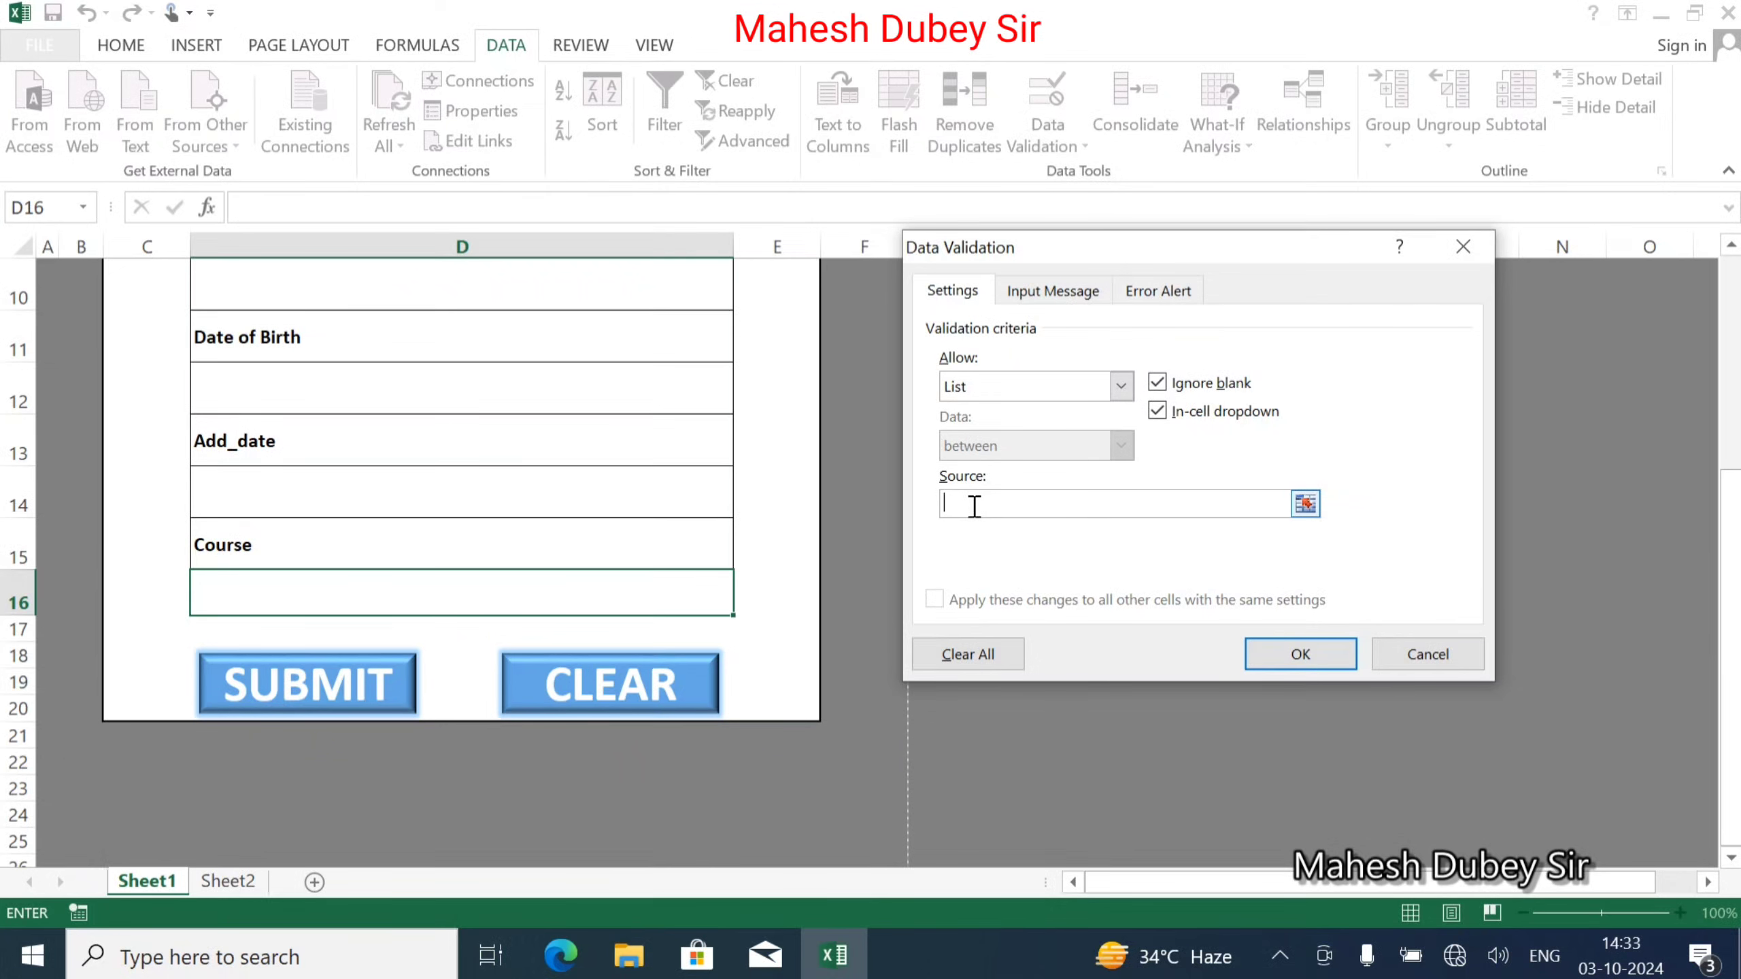
key(Escape)
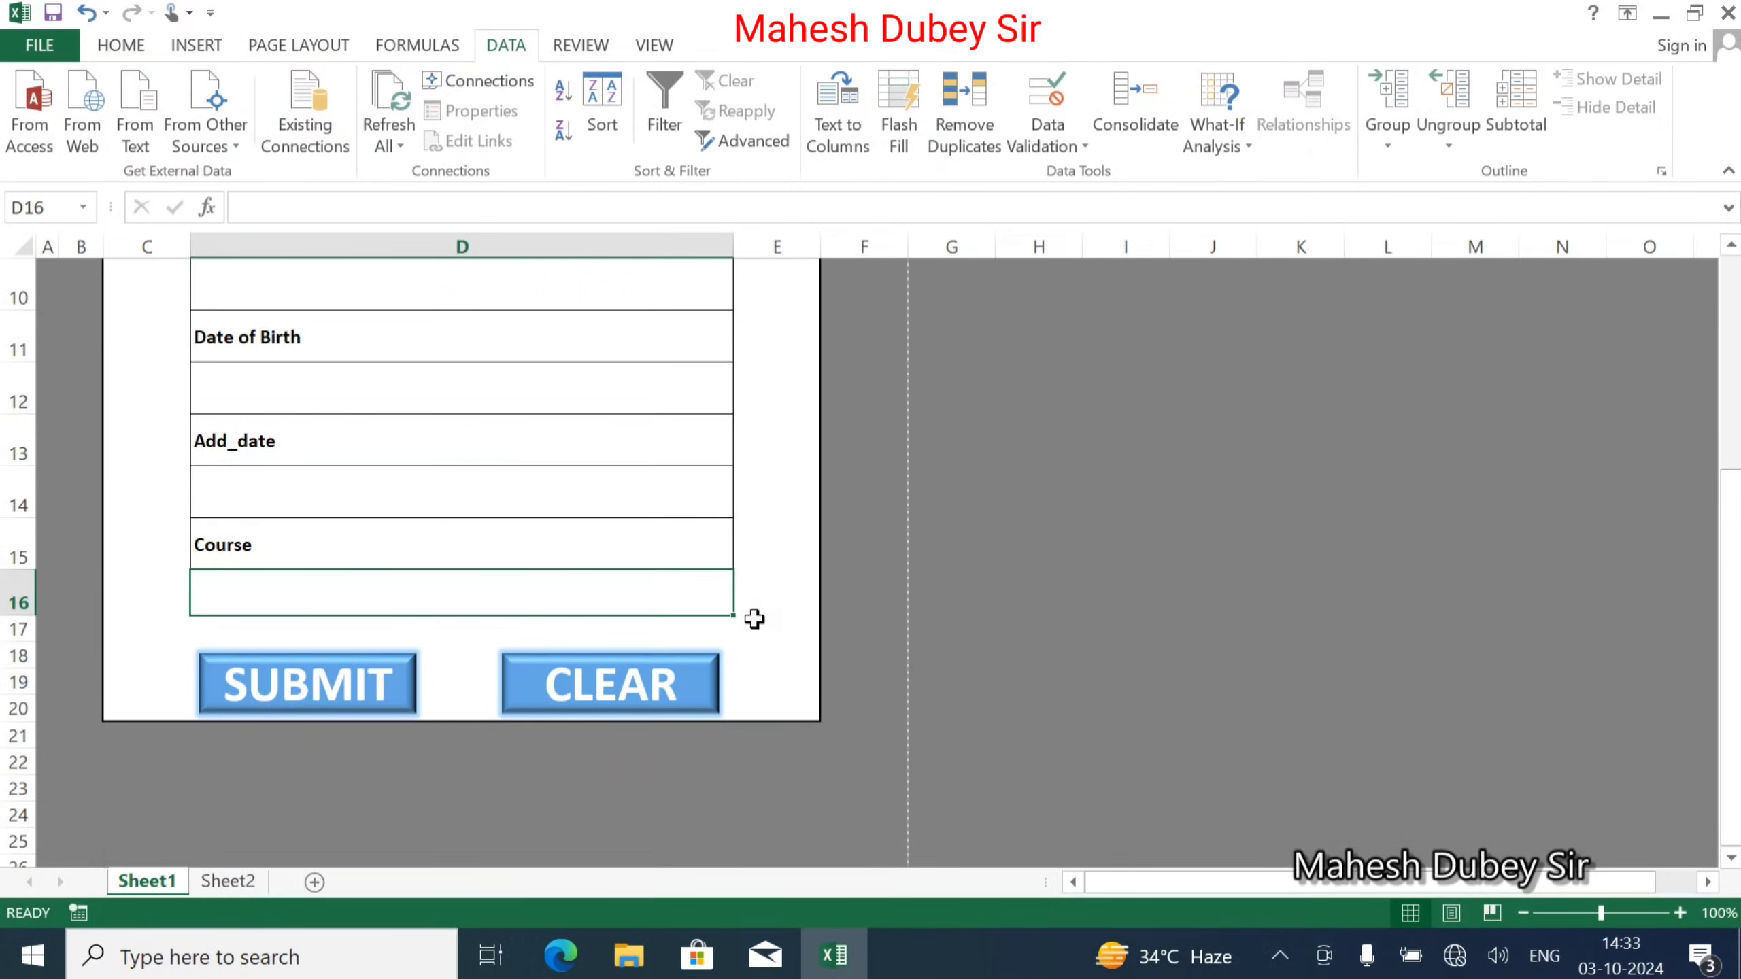
click(762, 623)
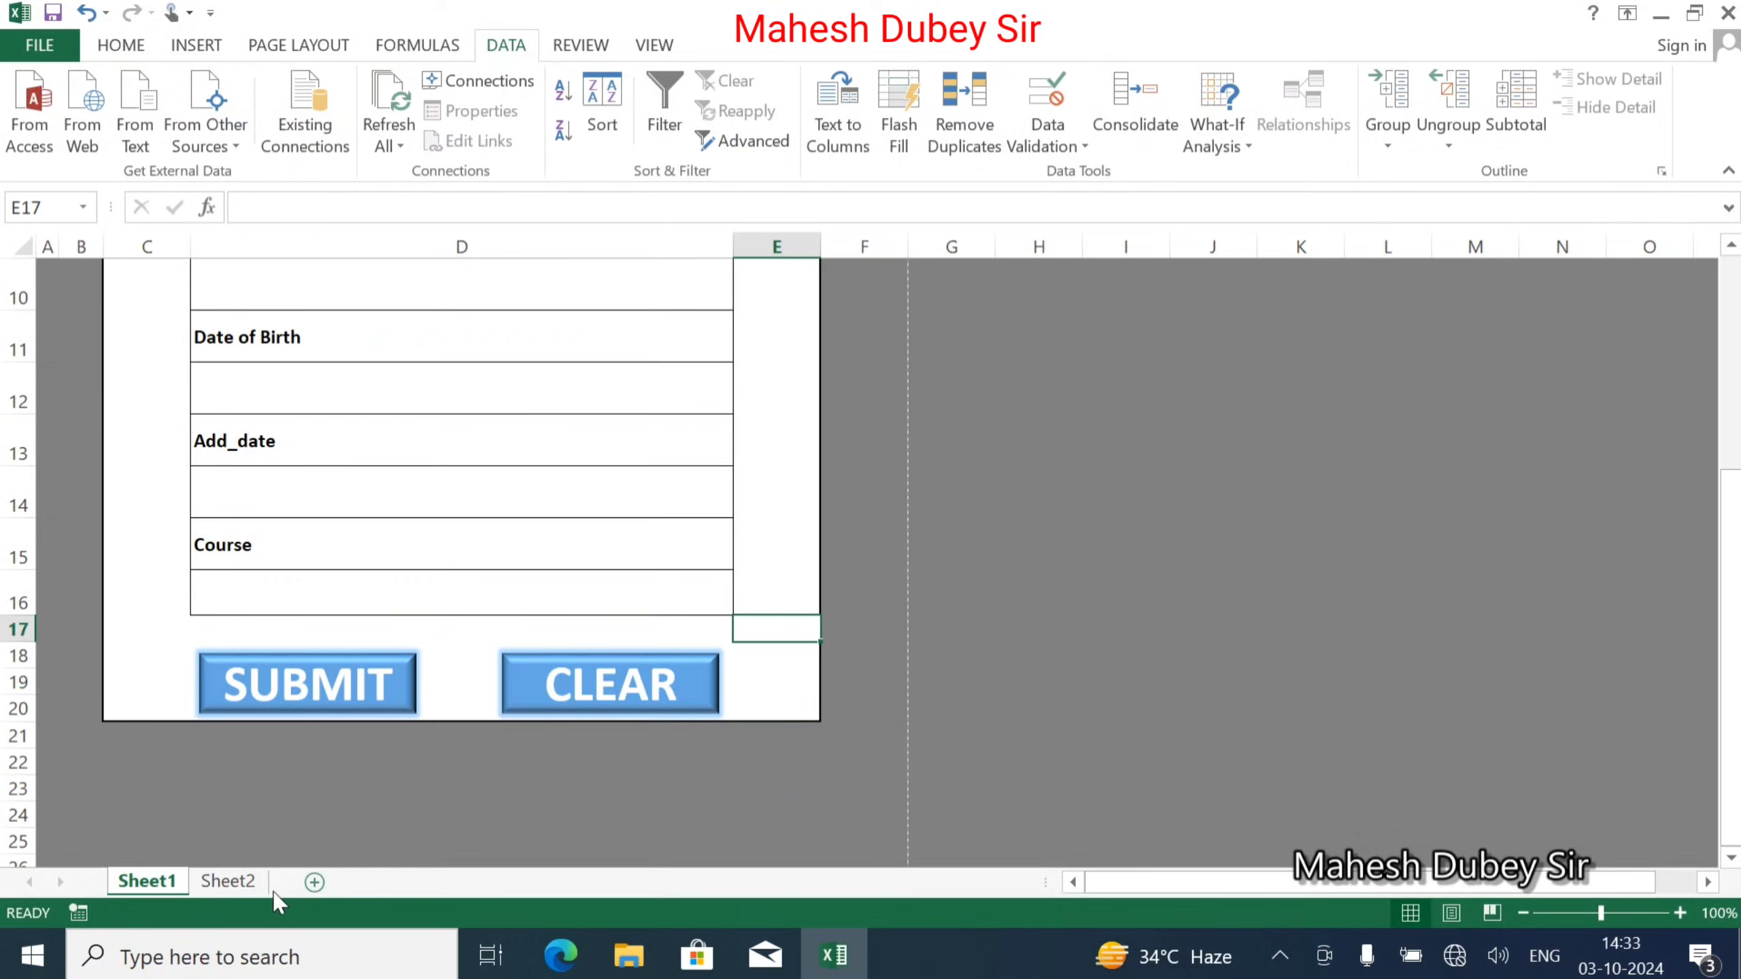
Look over the linked values on Sheet2, then return to the form on Sheet1.
click(236, 884)
scroll(245, 510, up, 1)
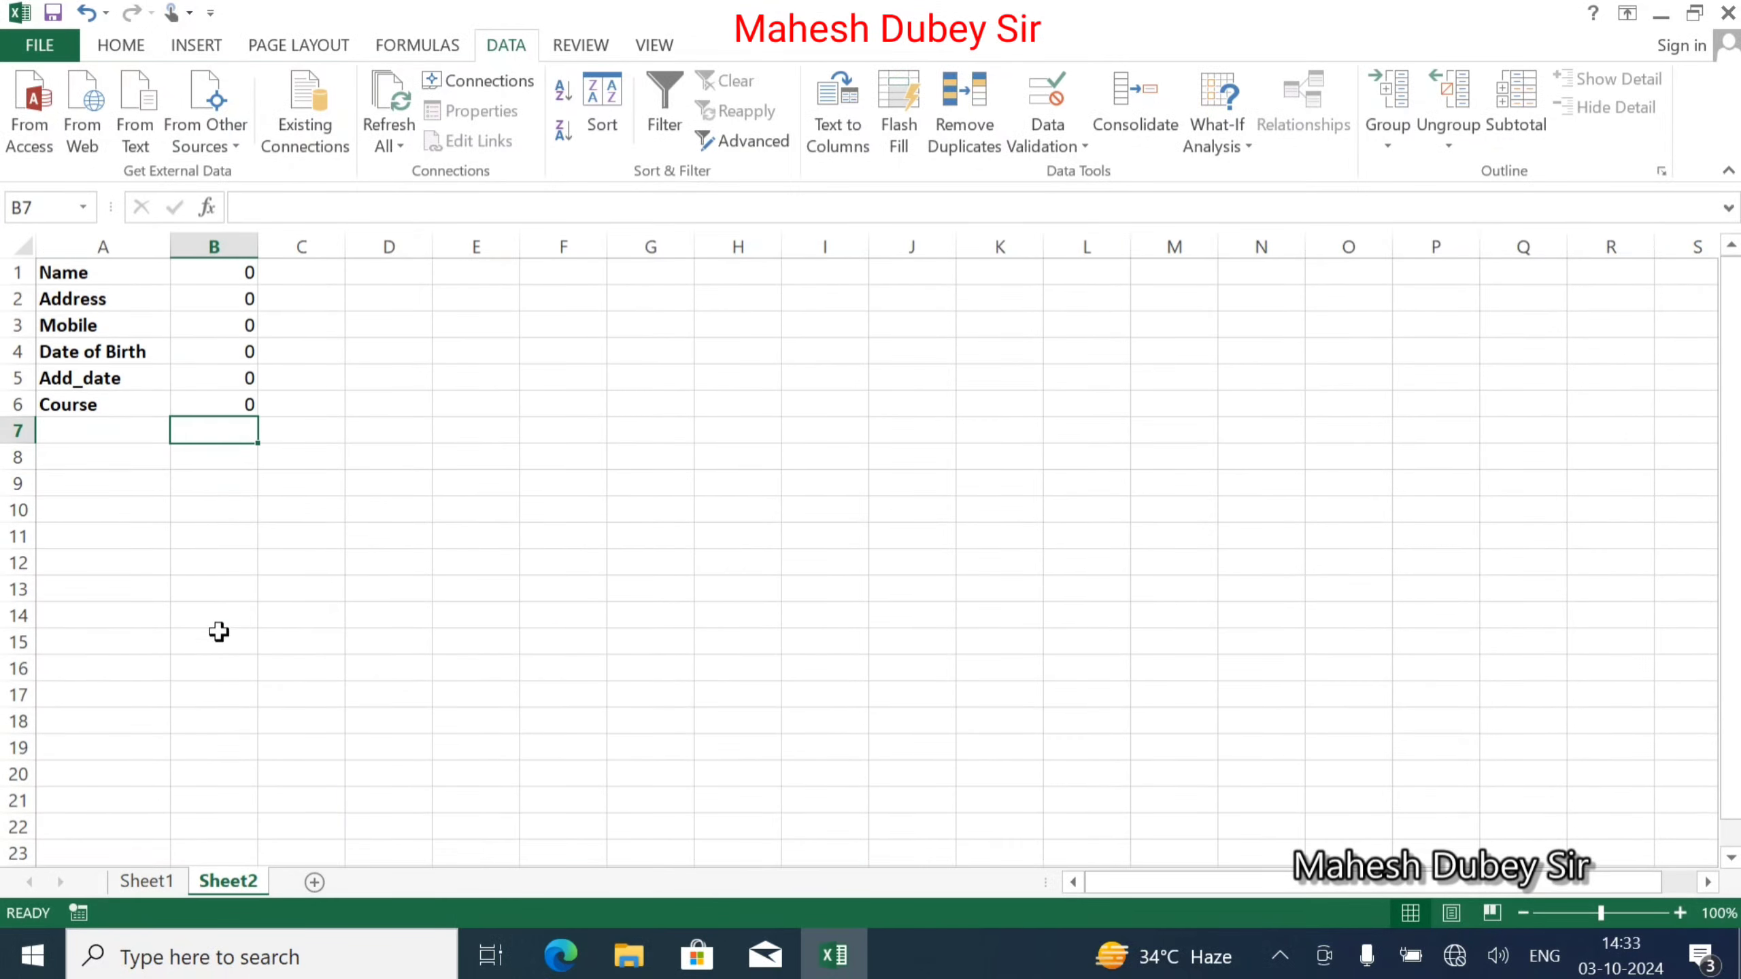
click(146, 881)
scroll(283, 610, up, 2)
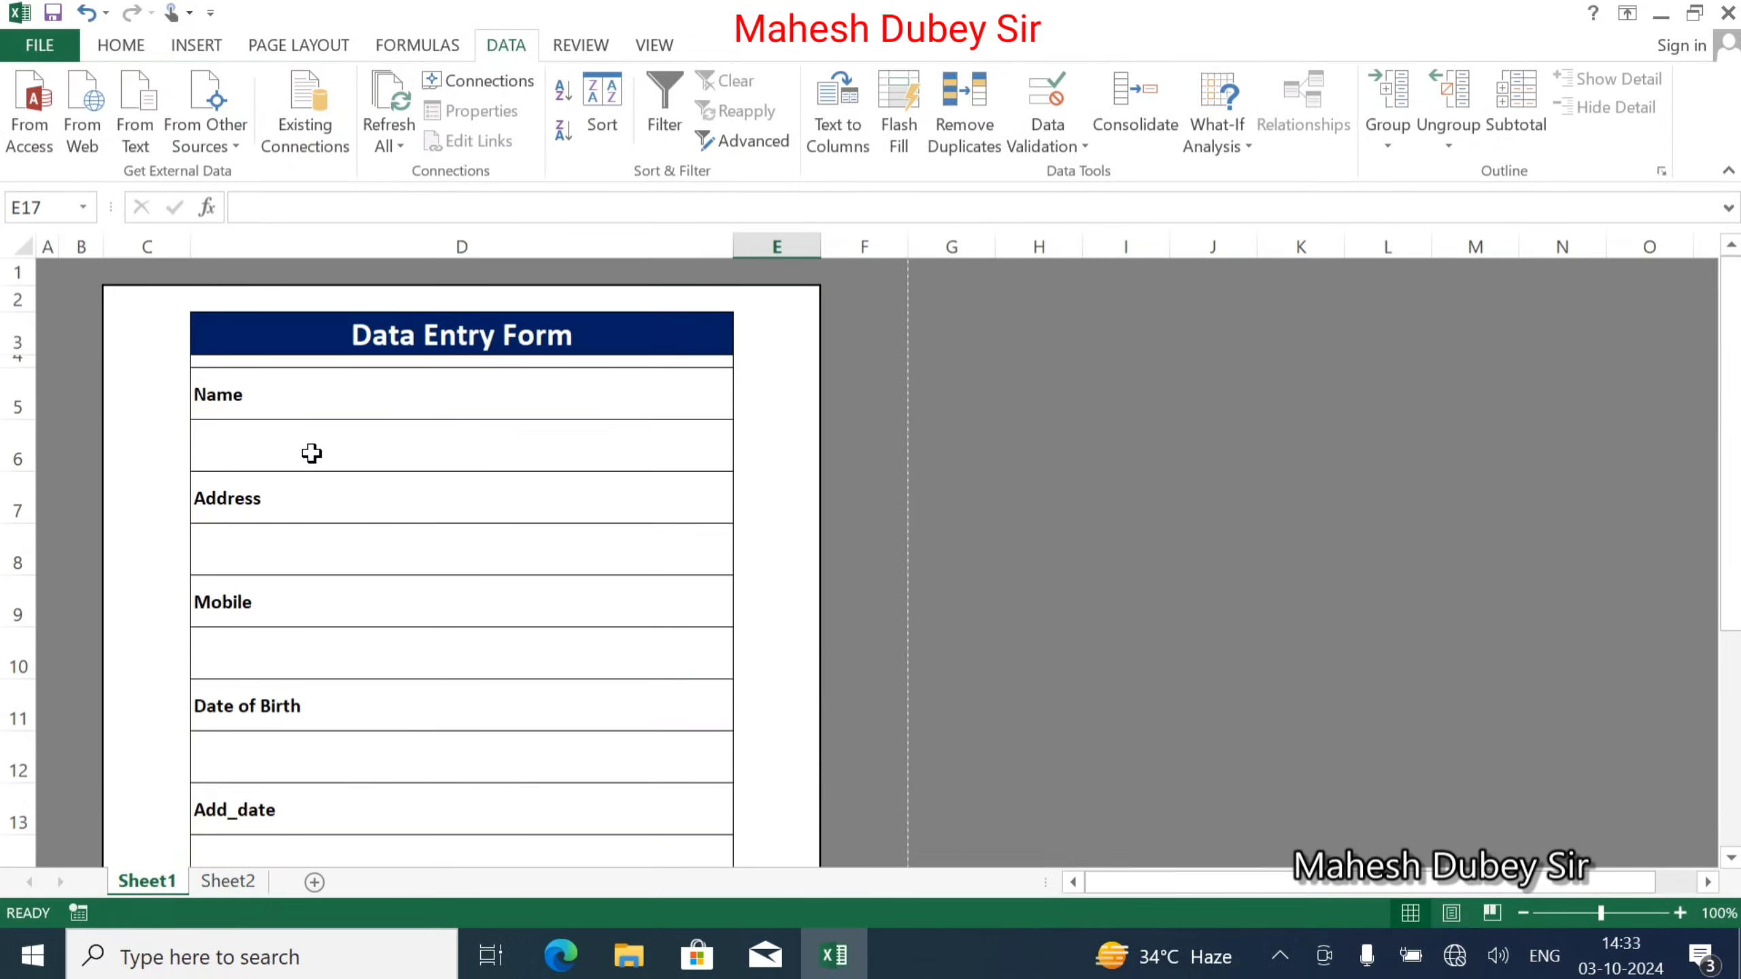
Enter a sample name in the form's Name cell D6, correcting a typo.
click(316, 431)
text(rAMESH)
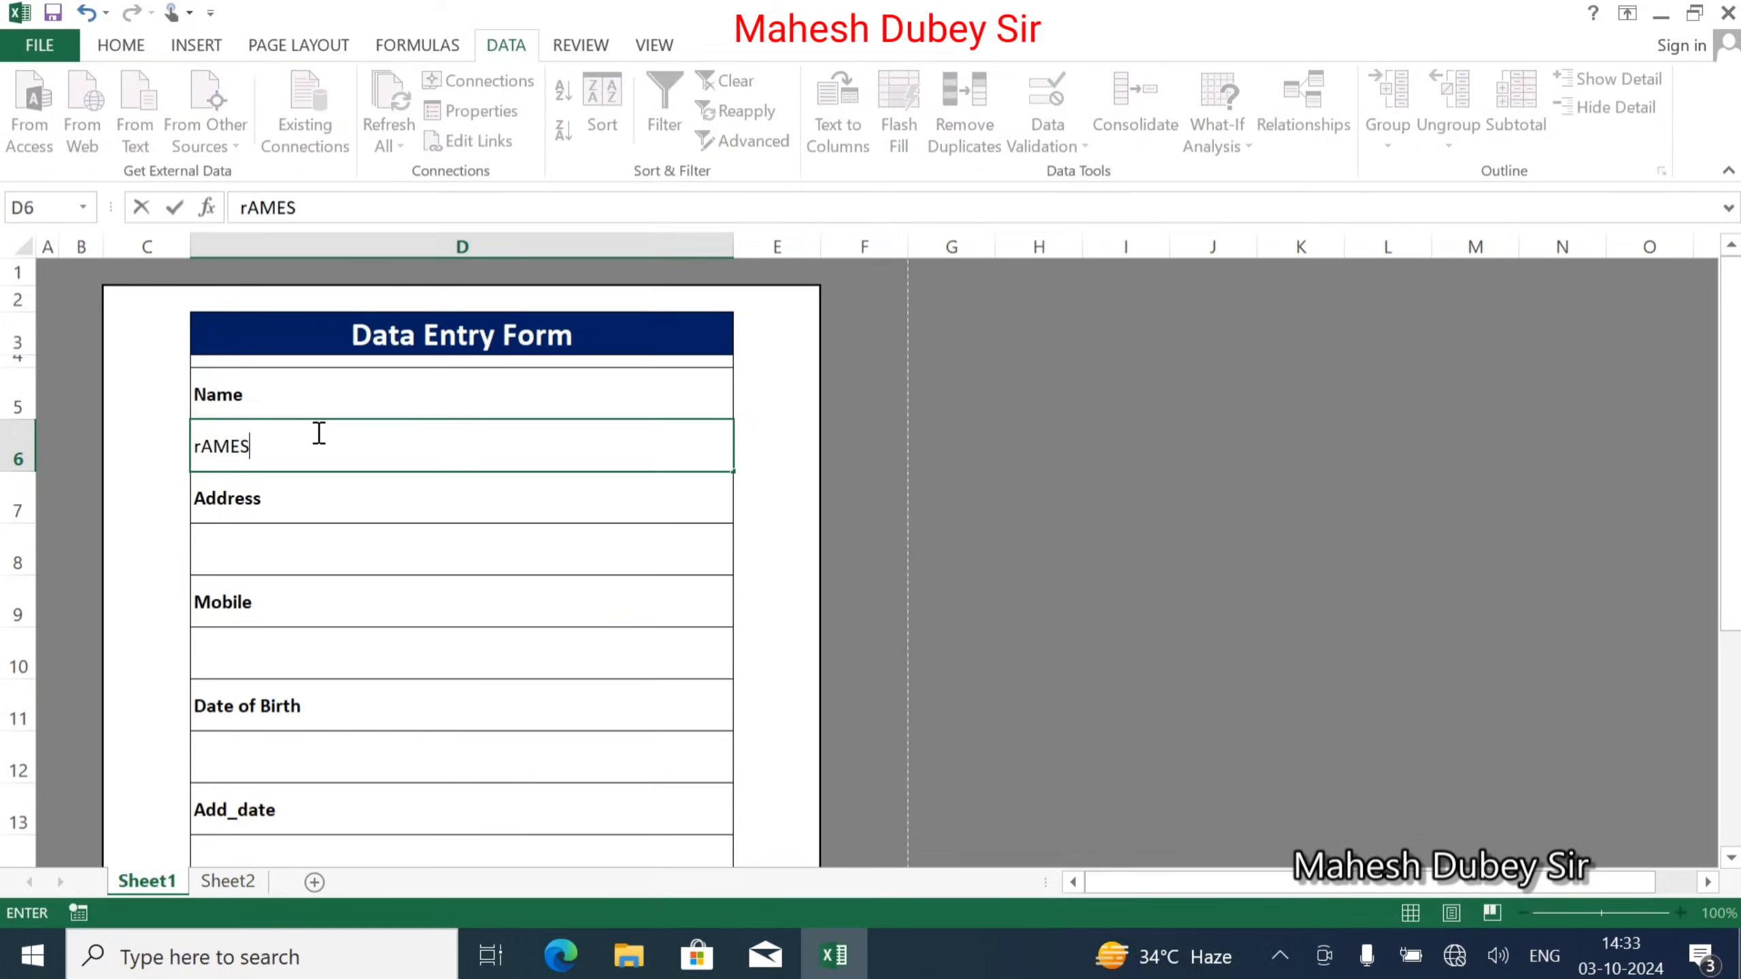
key(BackSpace)
key(BackSpace)
key(BackSpace)
key(BackSpace)
text(Ramesh)
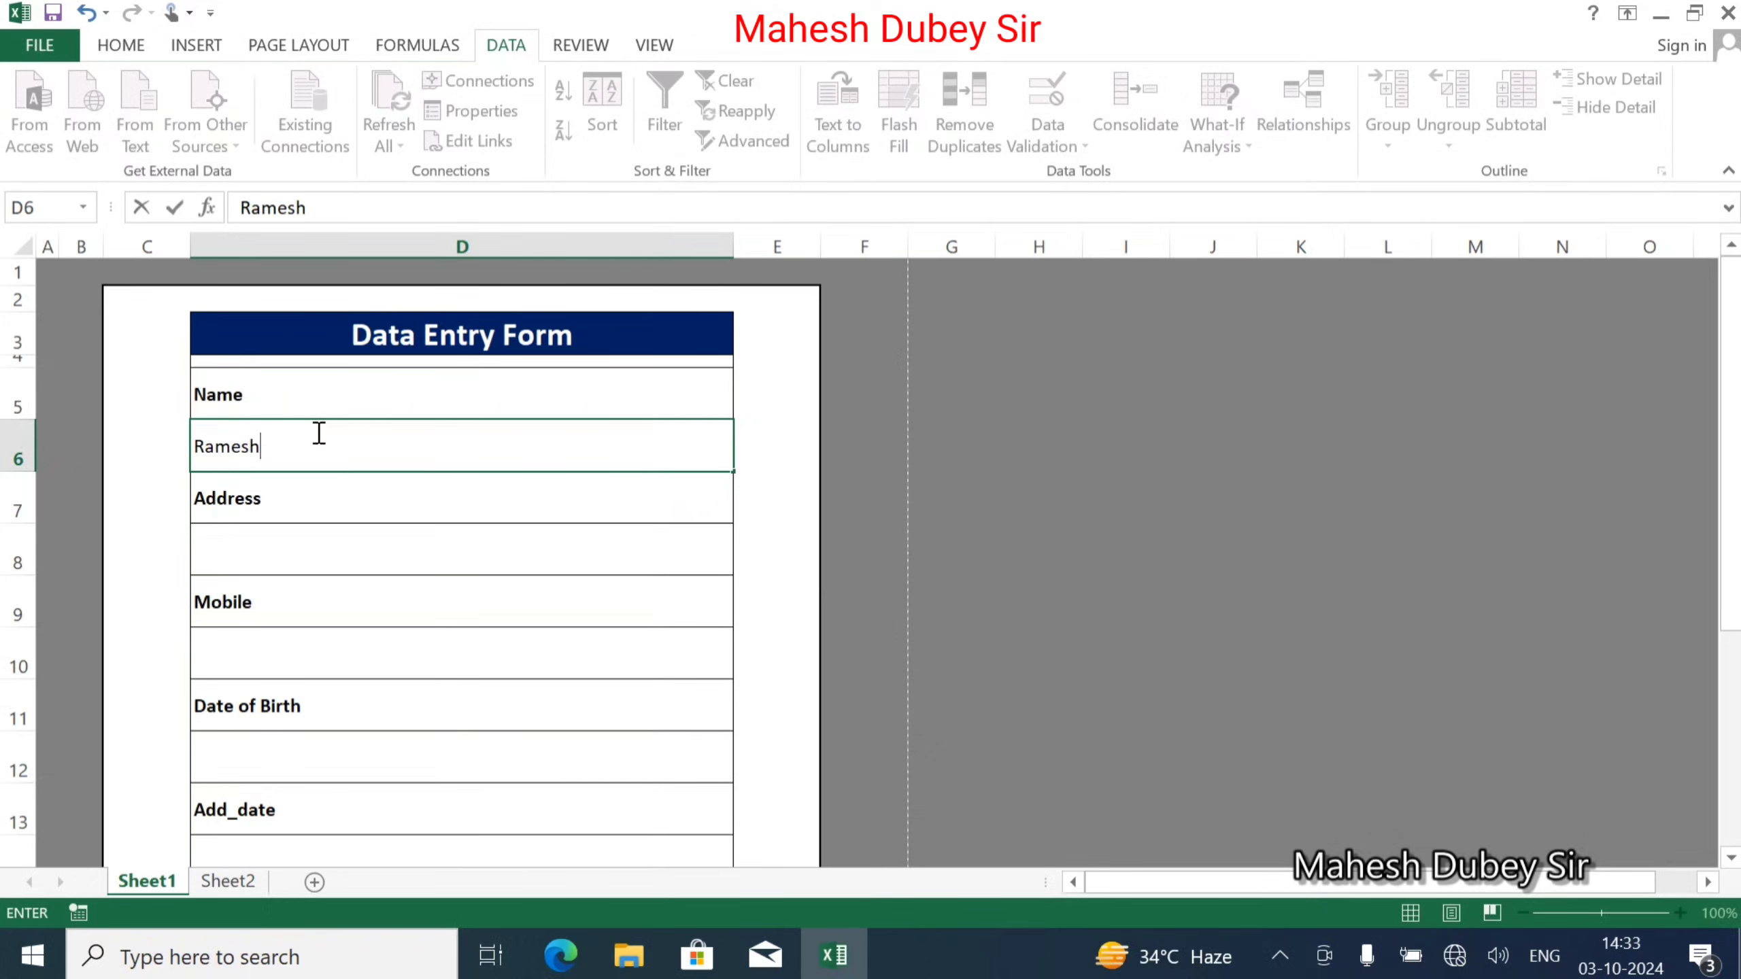
key(Return)
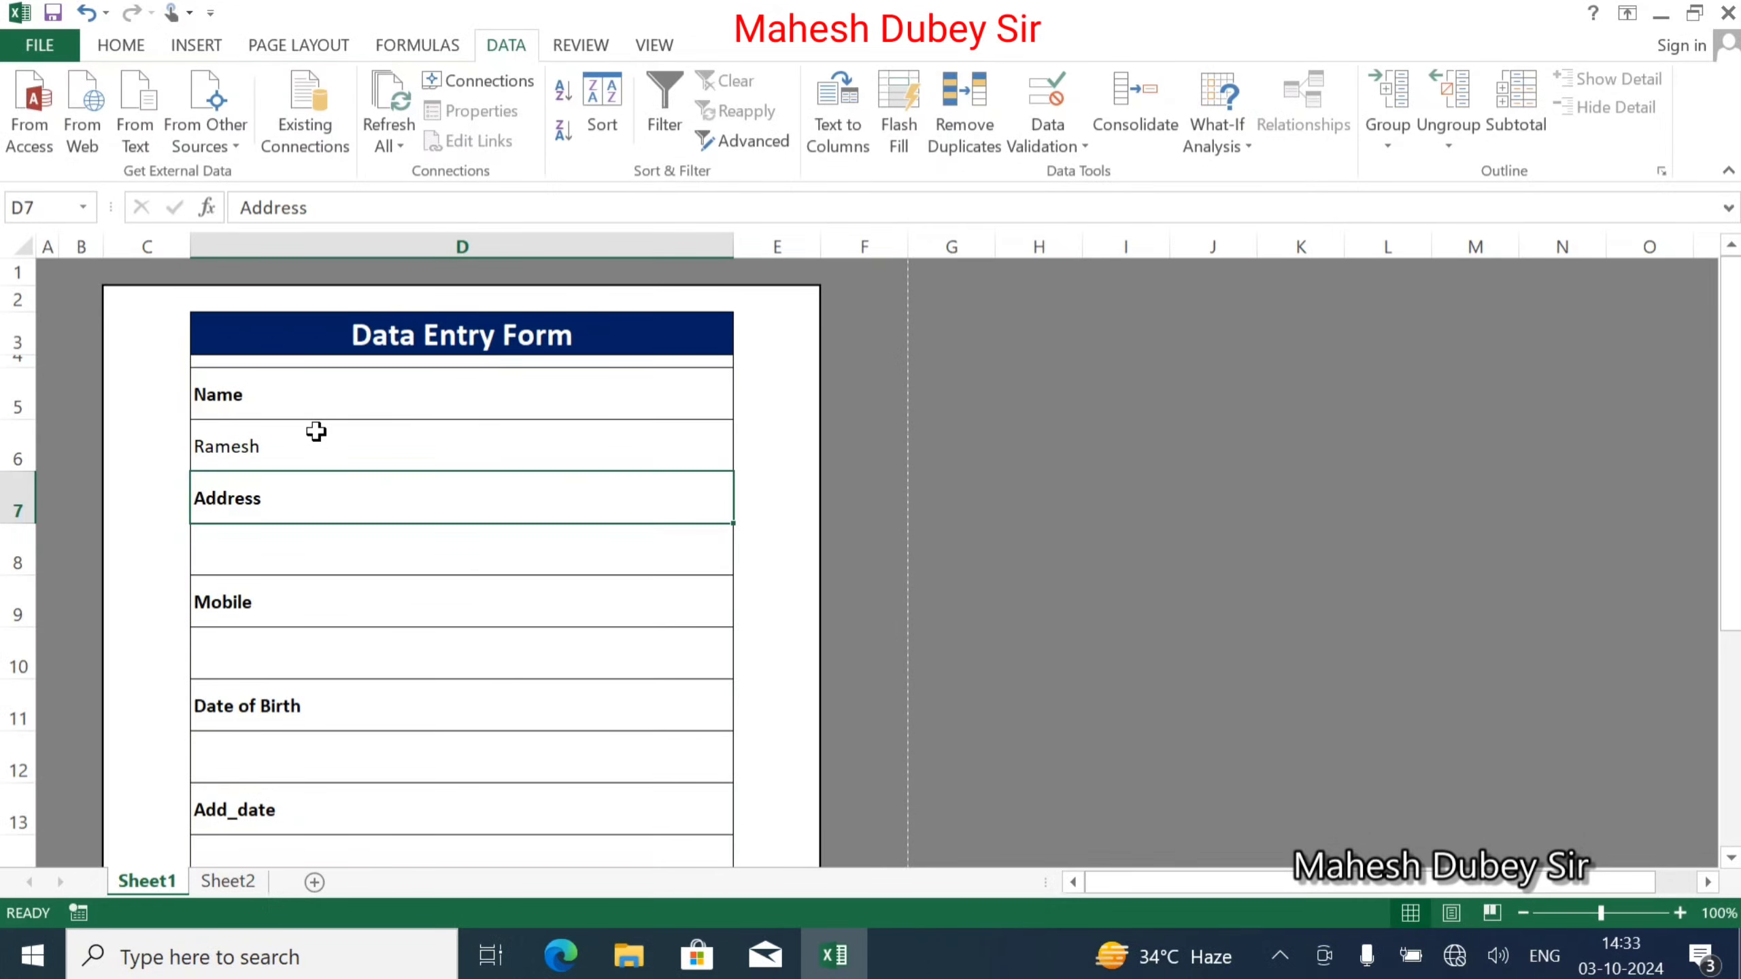
Verify Sheet2 B1 links back to Sheet1 D6, then add a blank Sheet3.
click(243, 886)
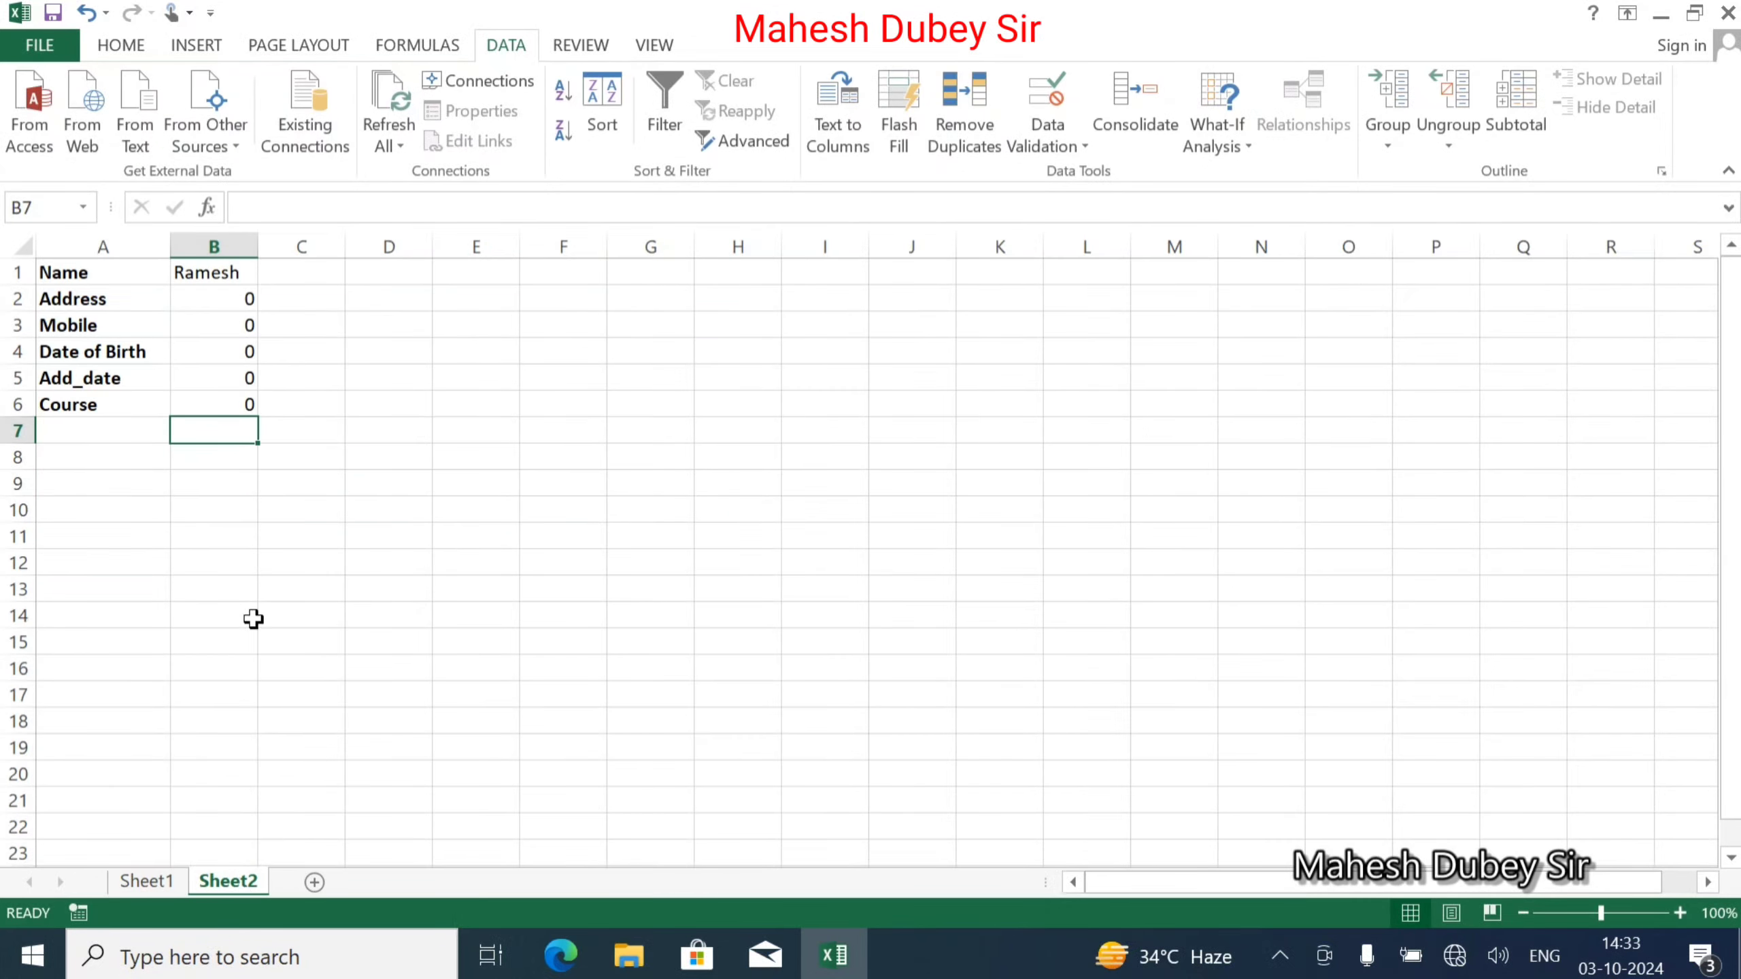
click(233, 272)
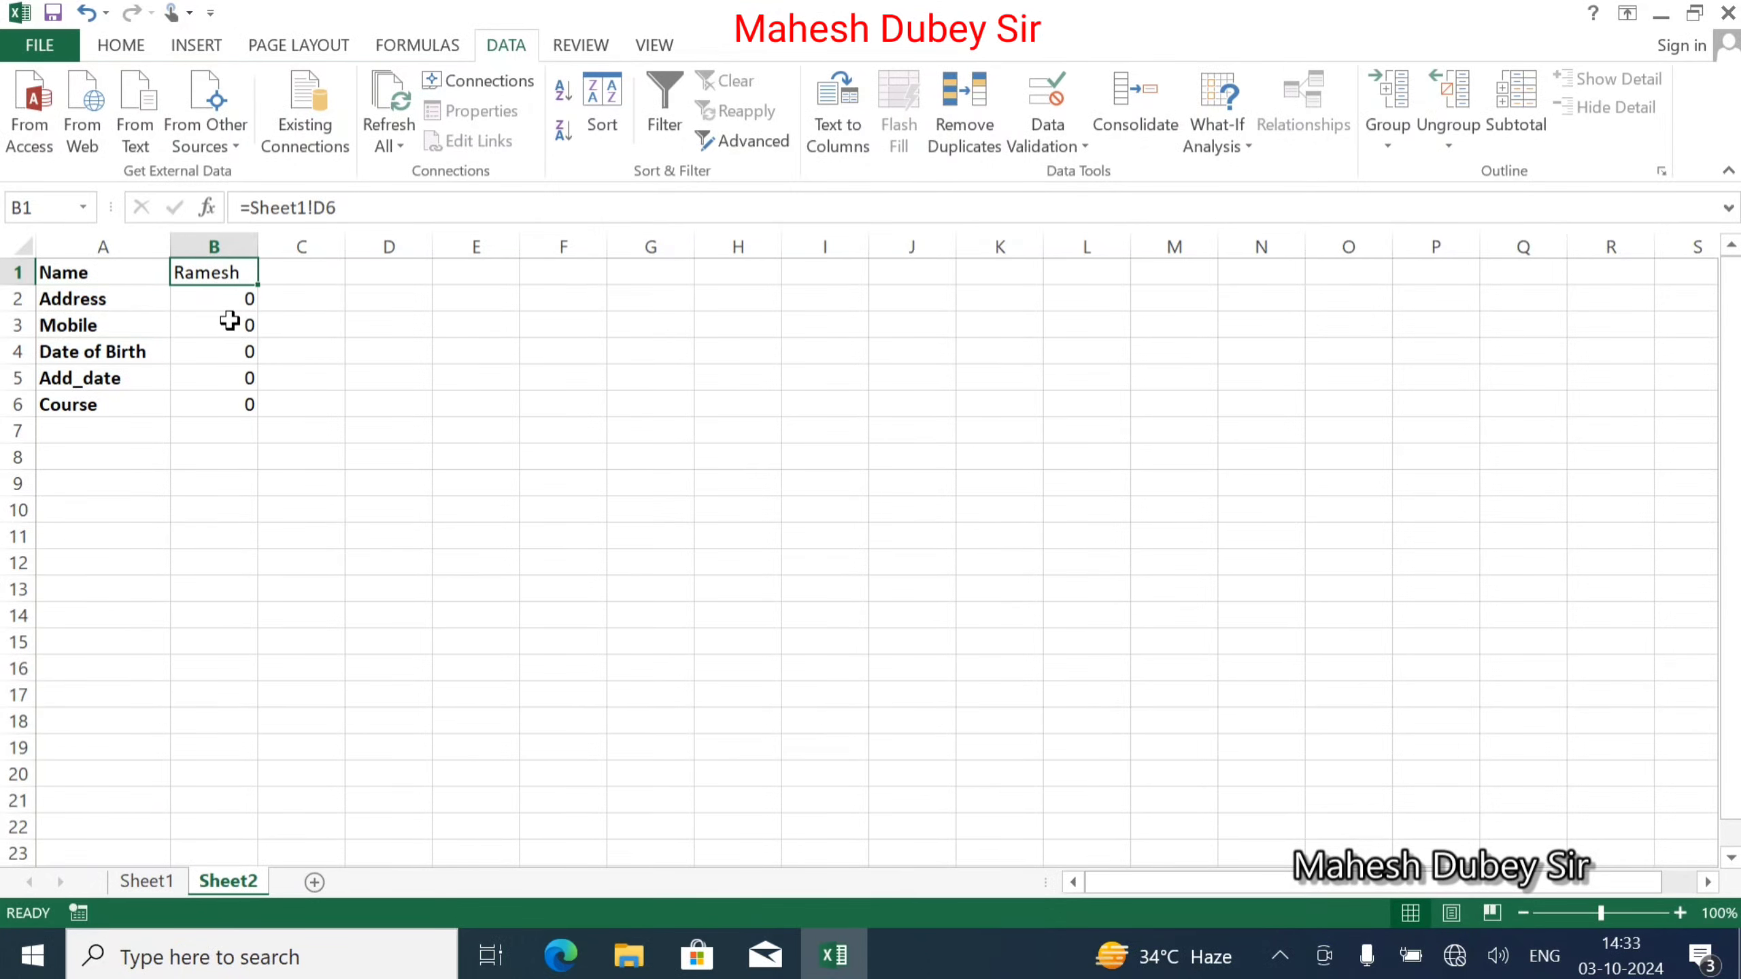
key(ctrl+bracketleft)
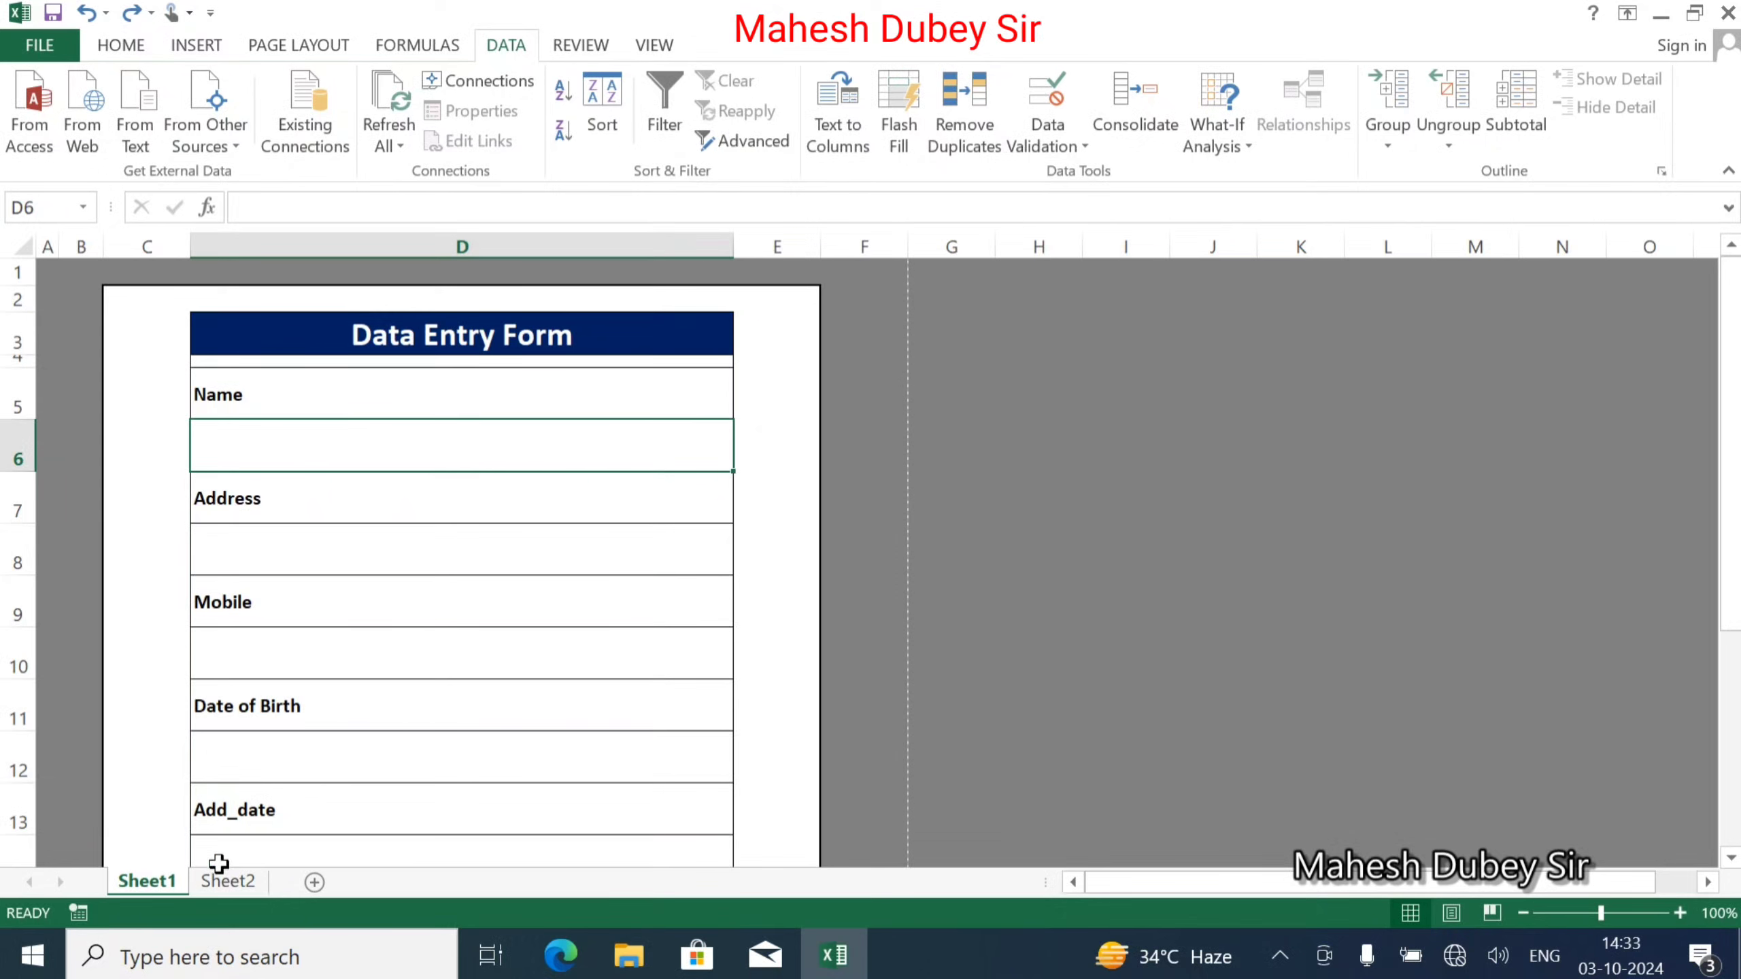
click(313, 882)
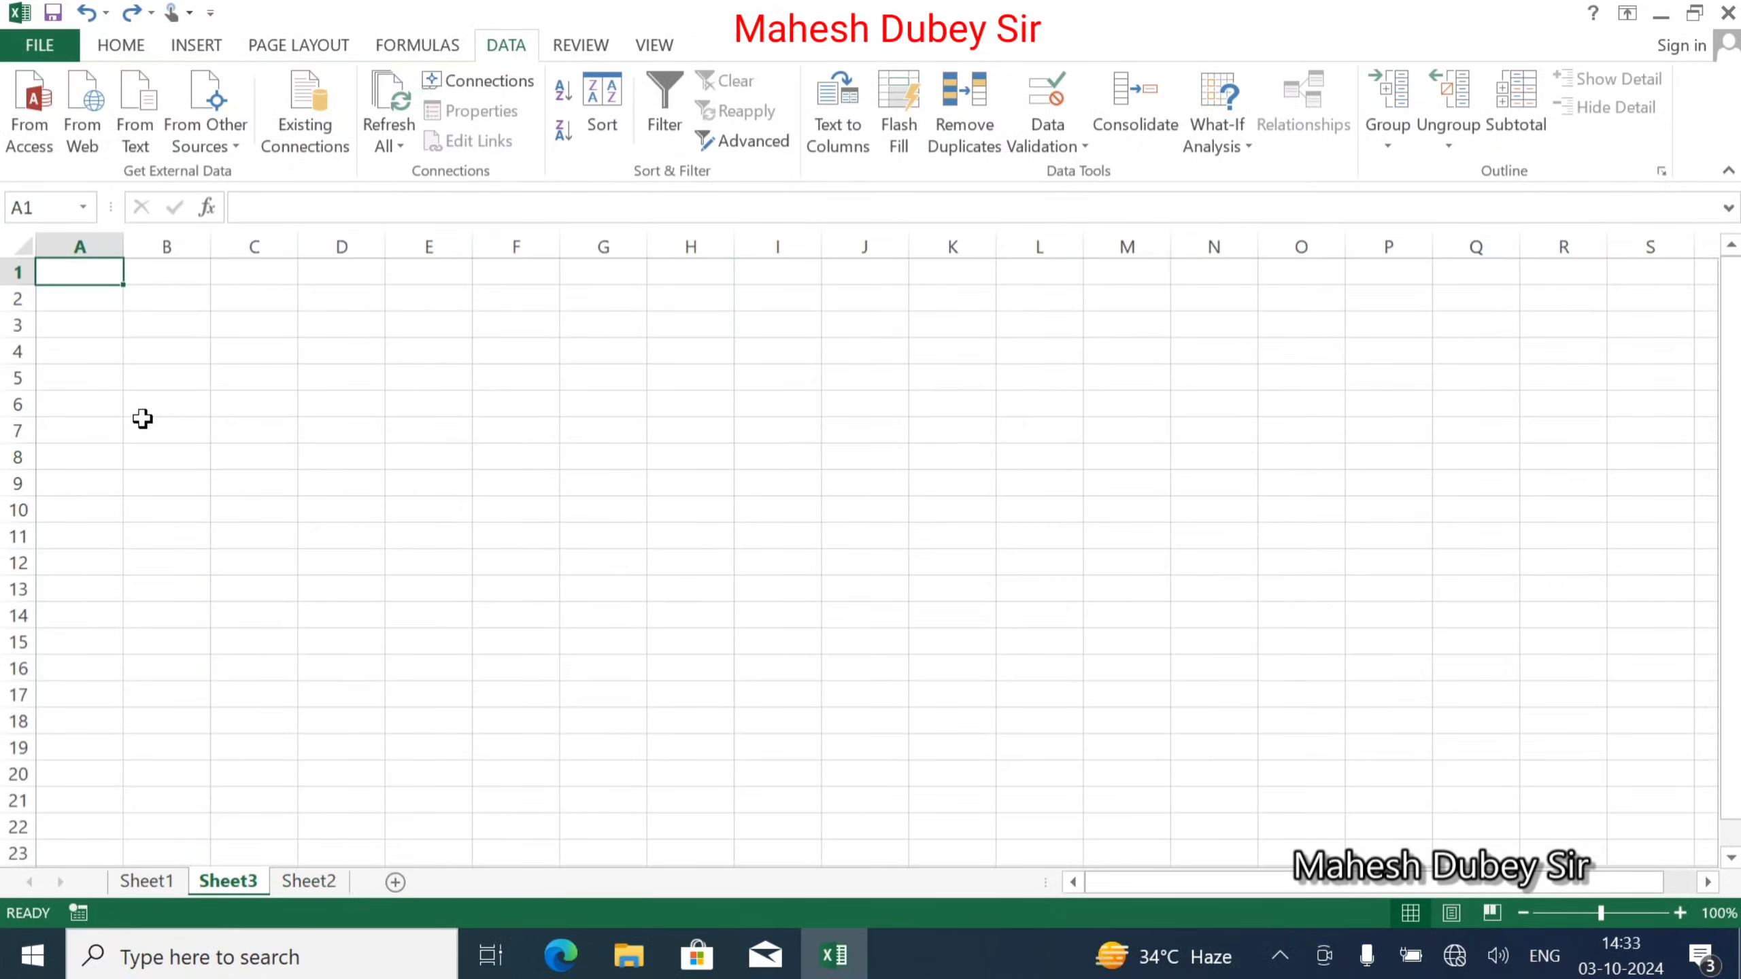
Move Sheet3 after Sheet2 and rename it Record.
click(171, 889)
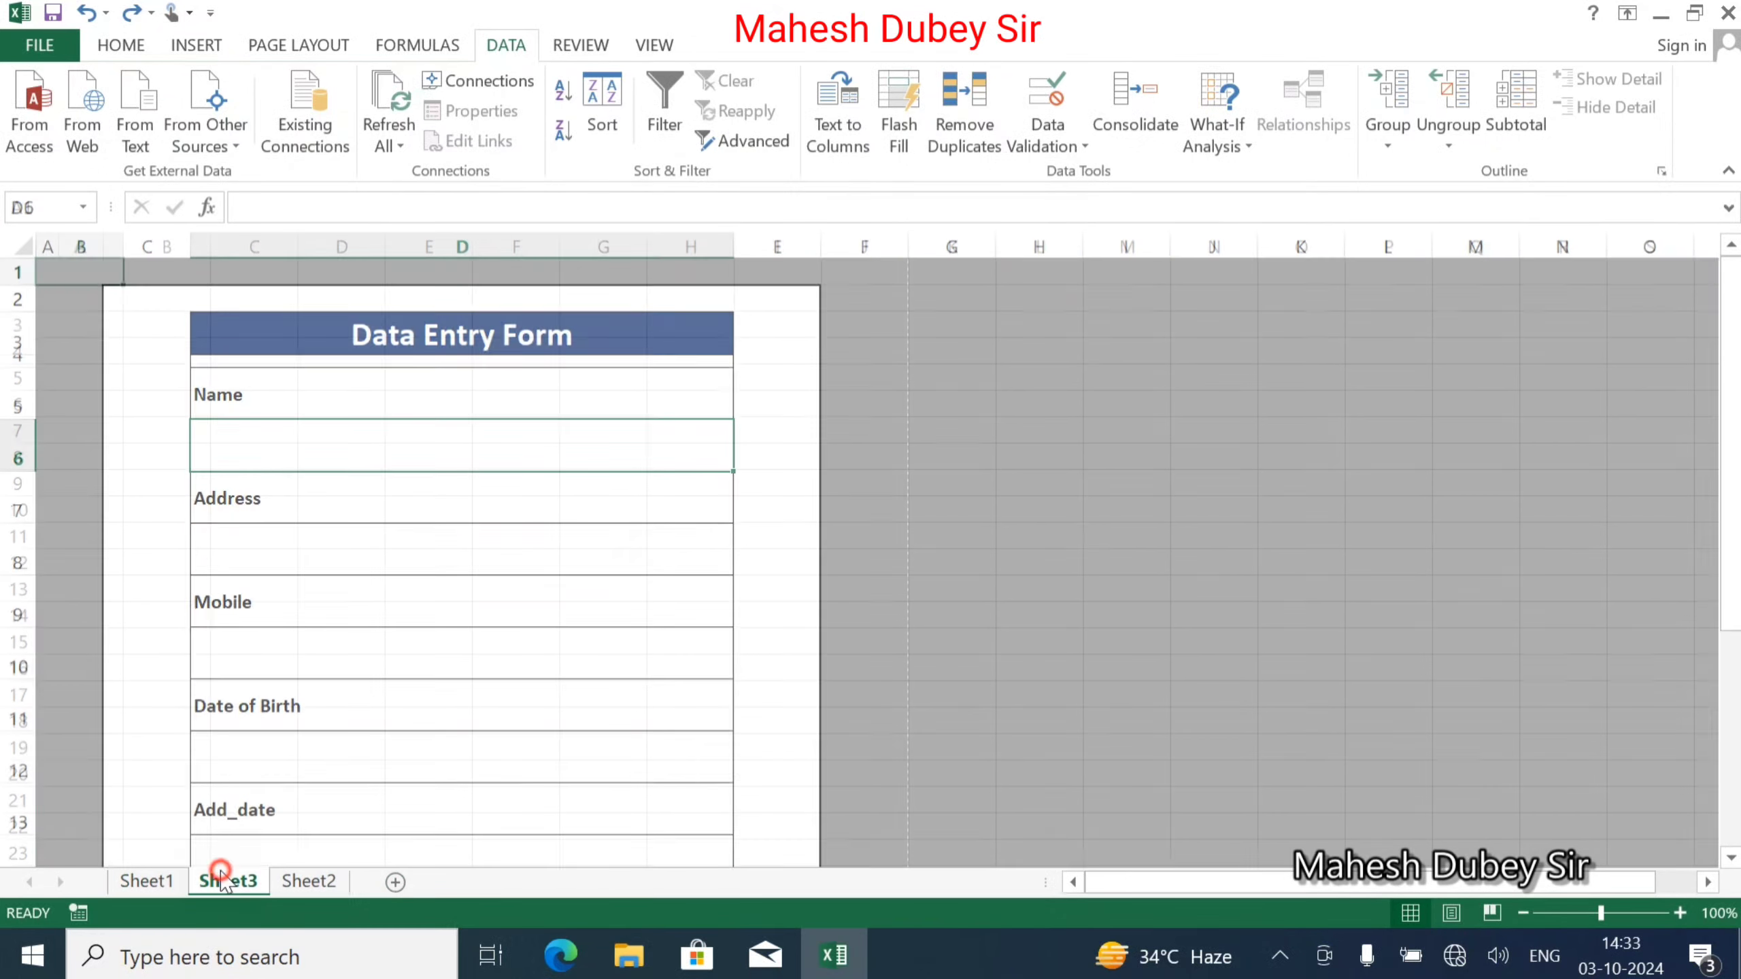
drag(227, 881, 393, 878)
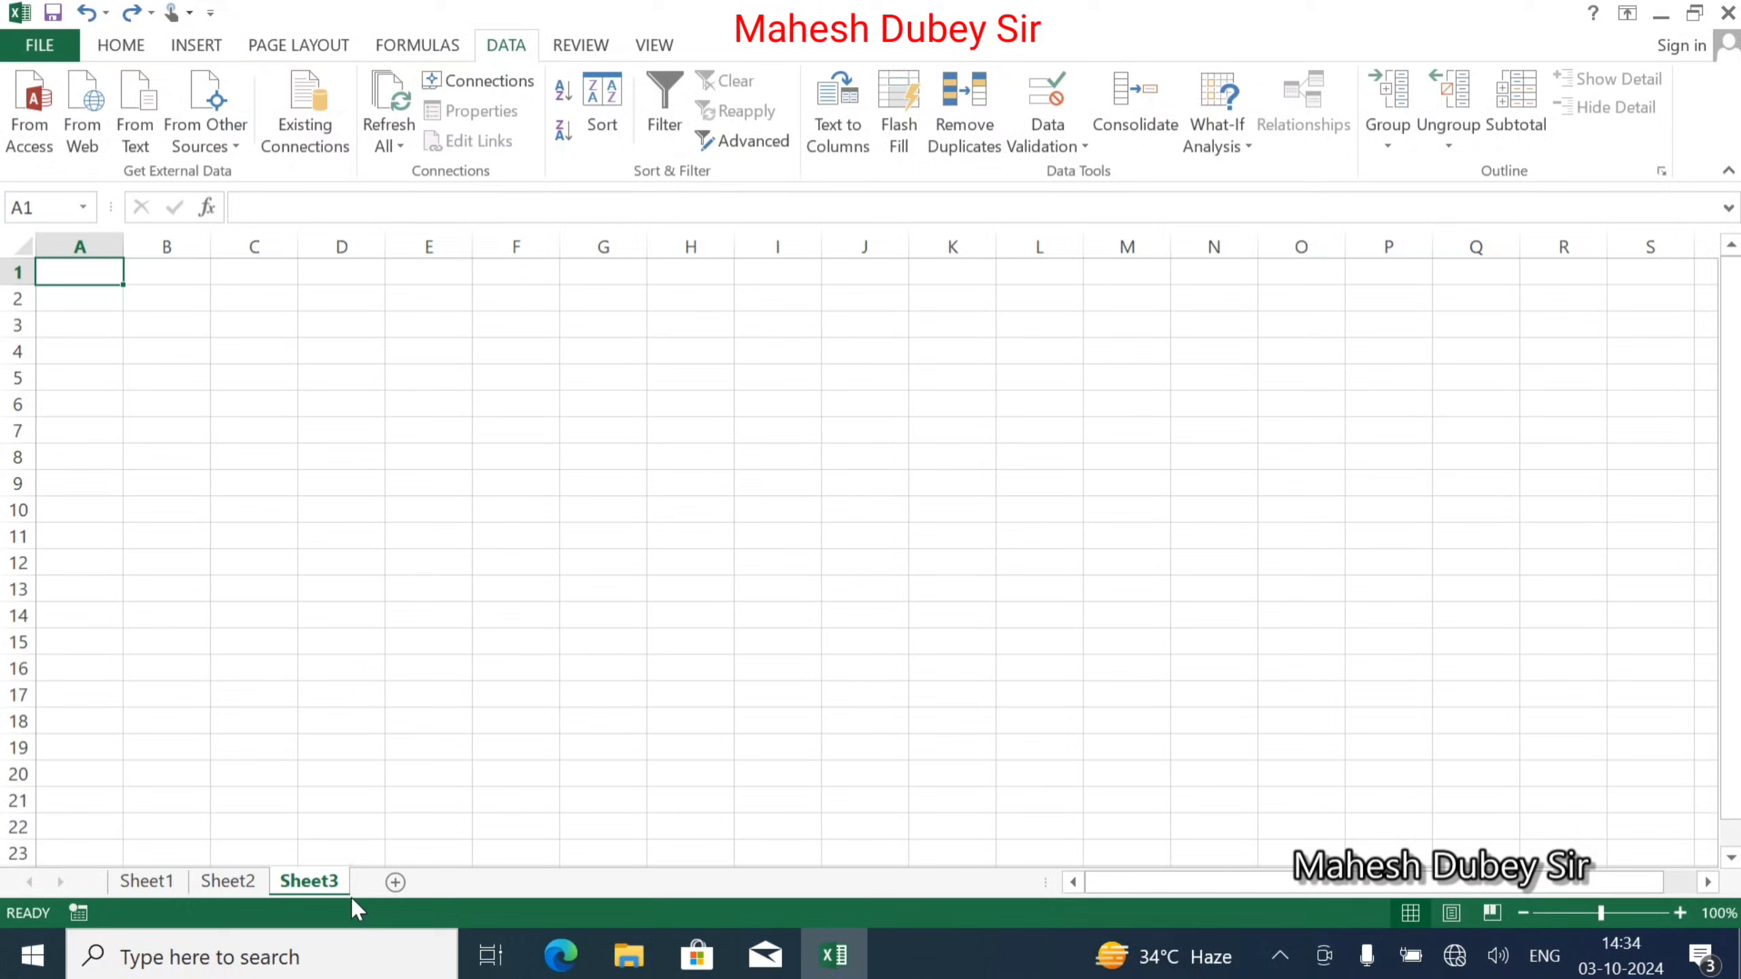
right_click(313, 886)
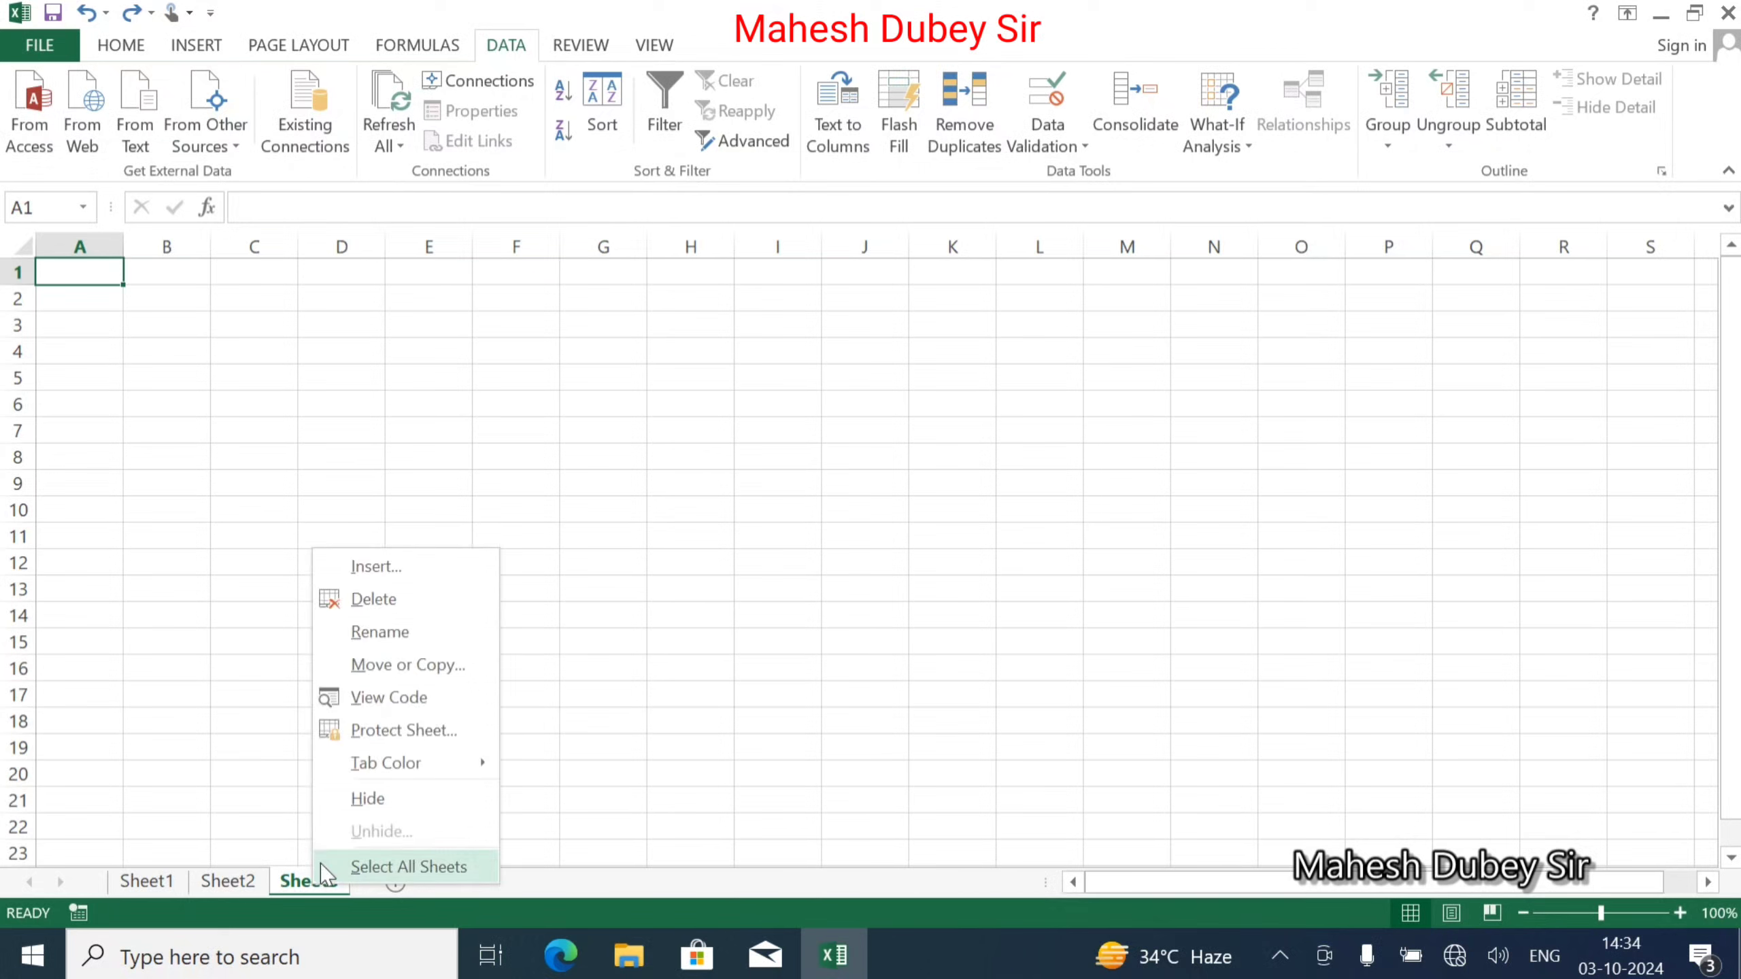
click(394, 631)
text(R)
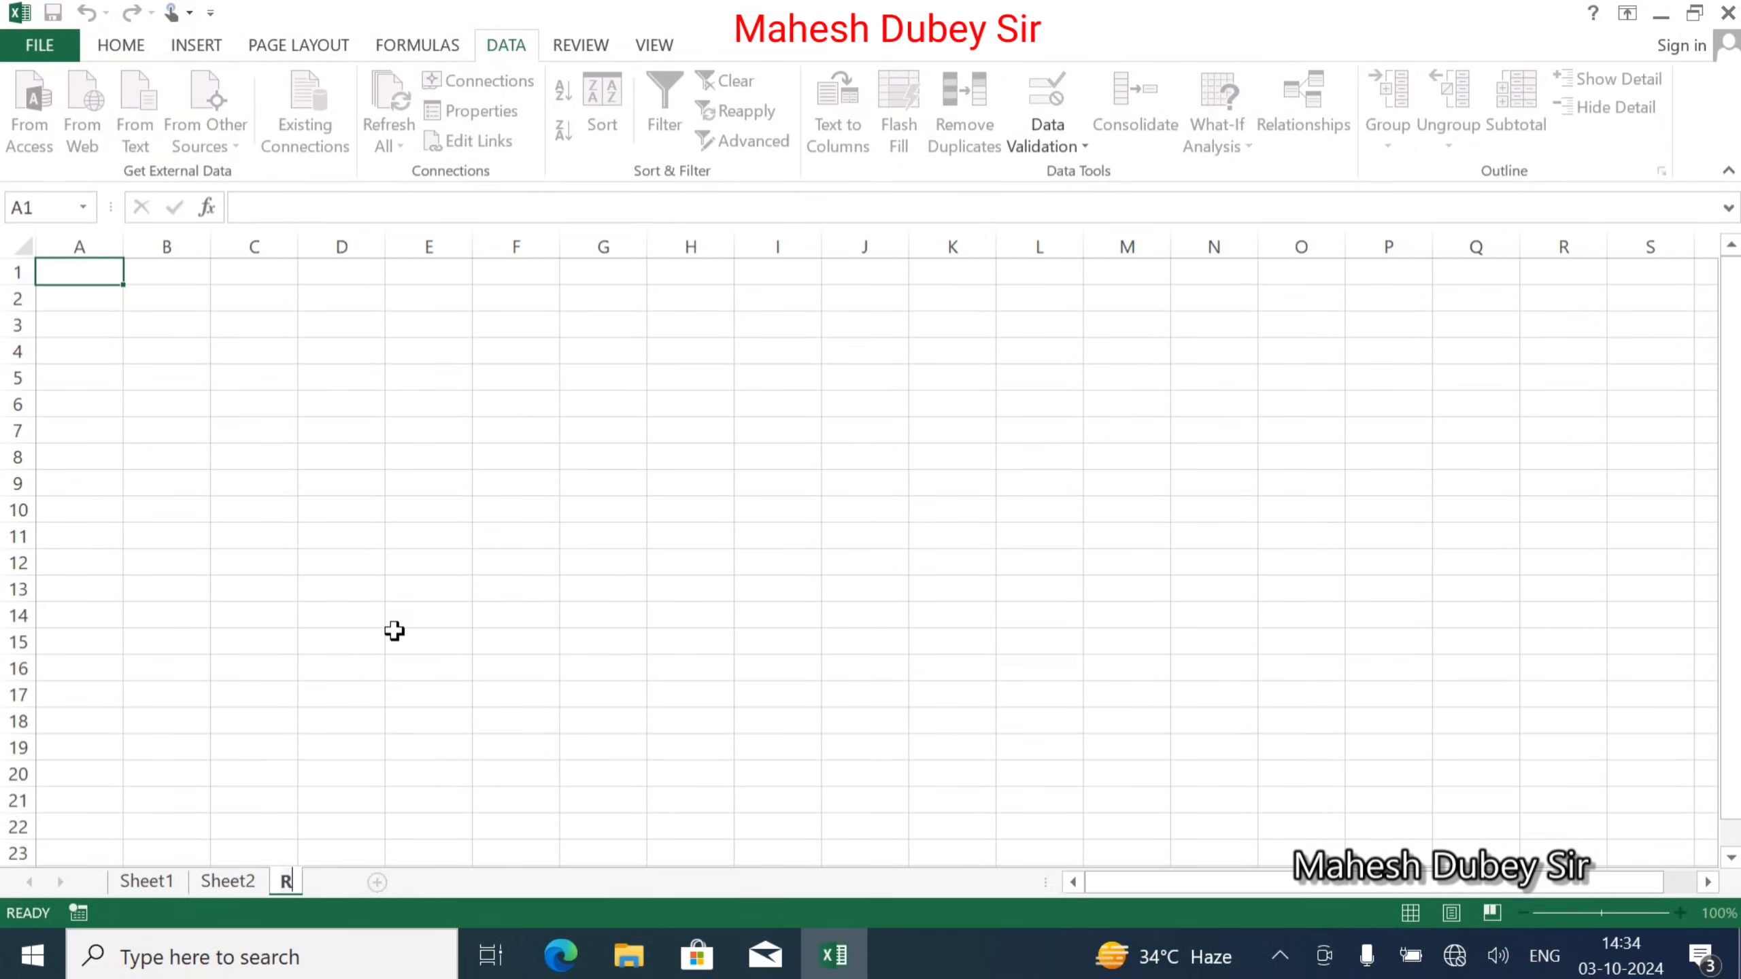
text(ecord)
click(228, 885)
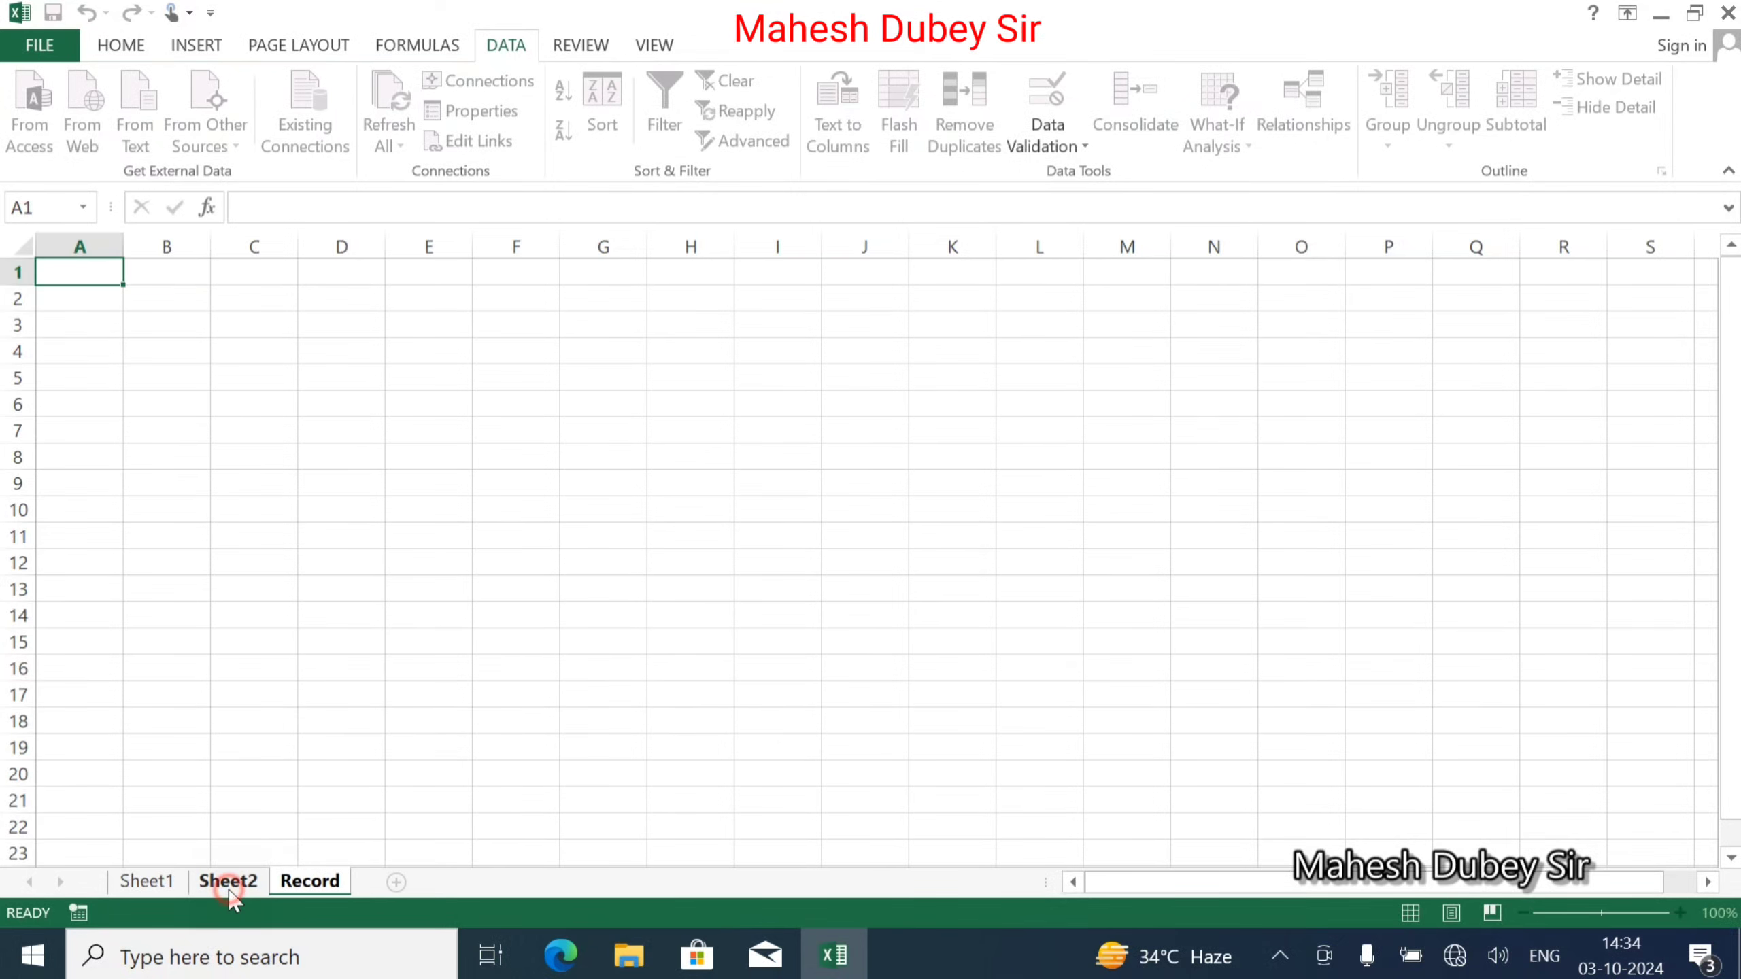
Rename Sheet2 to Copy.
right_click(230, 885)
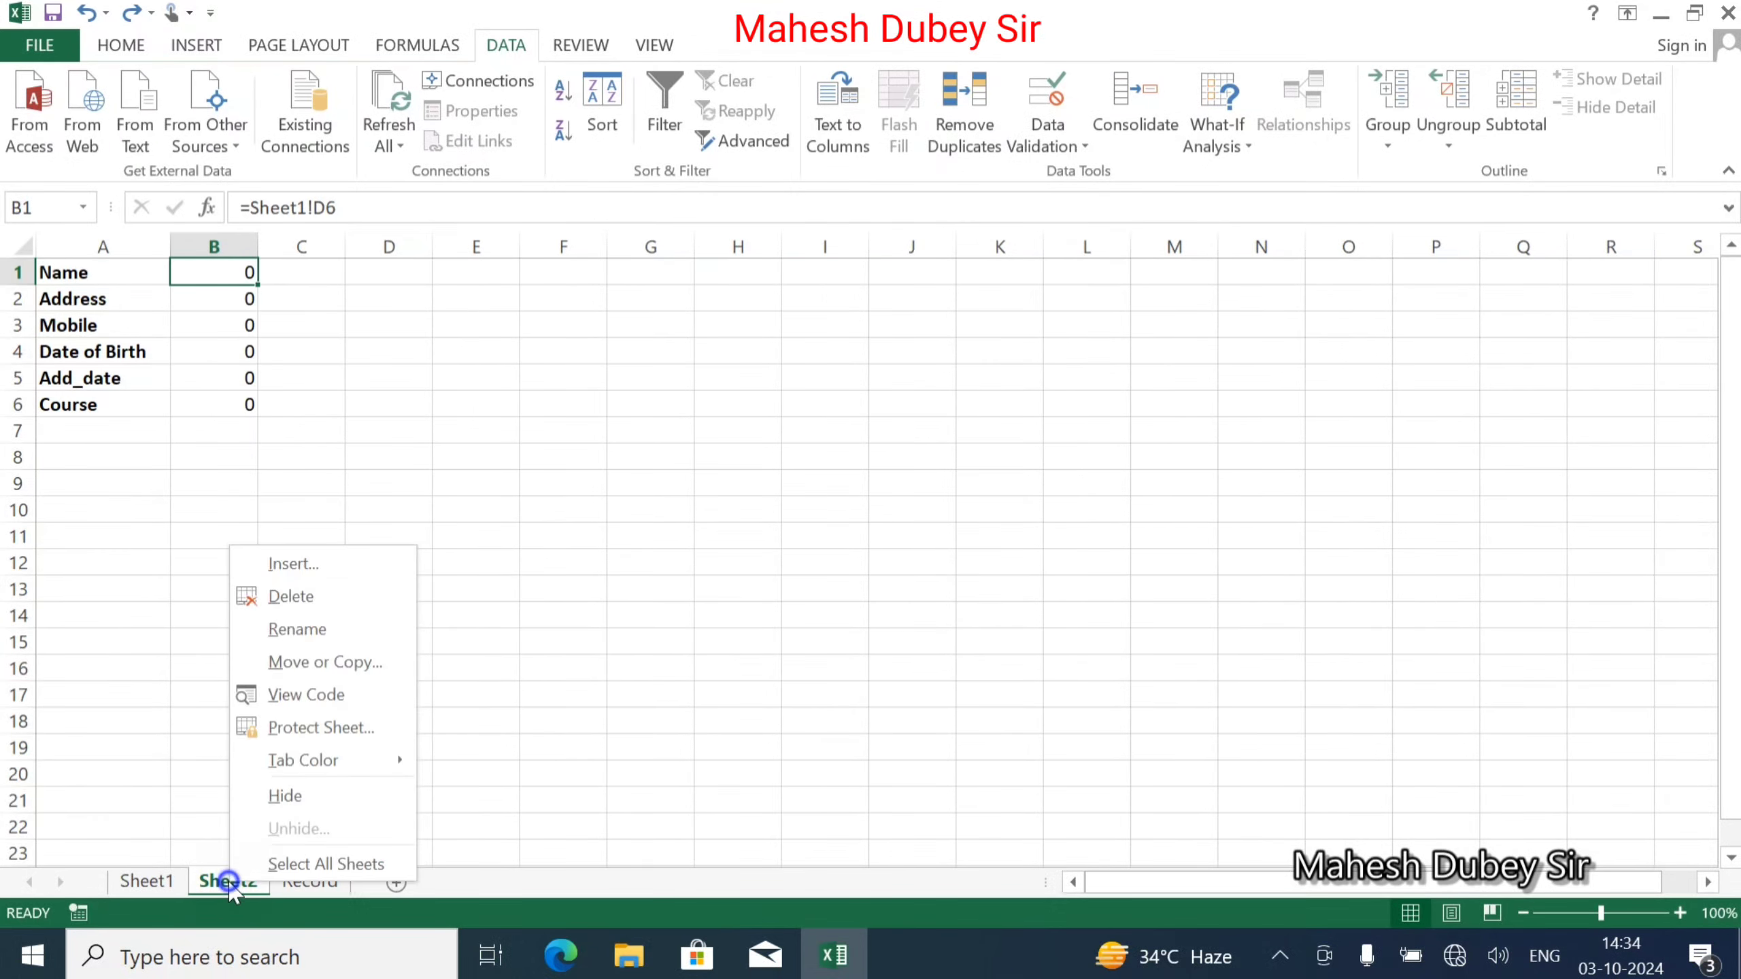
click(277, 631)
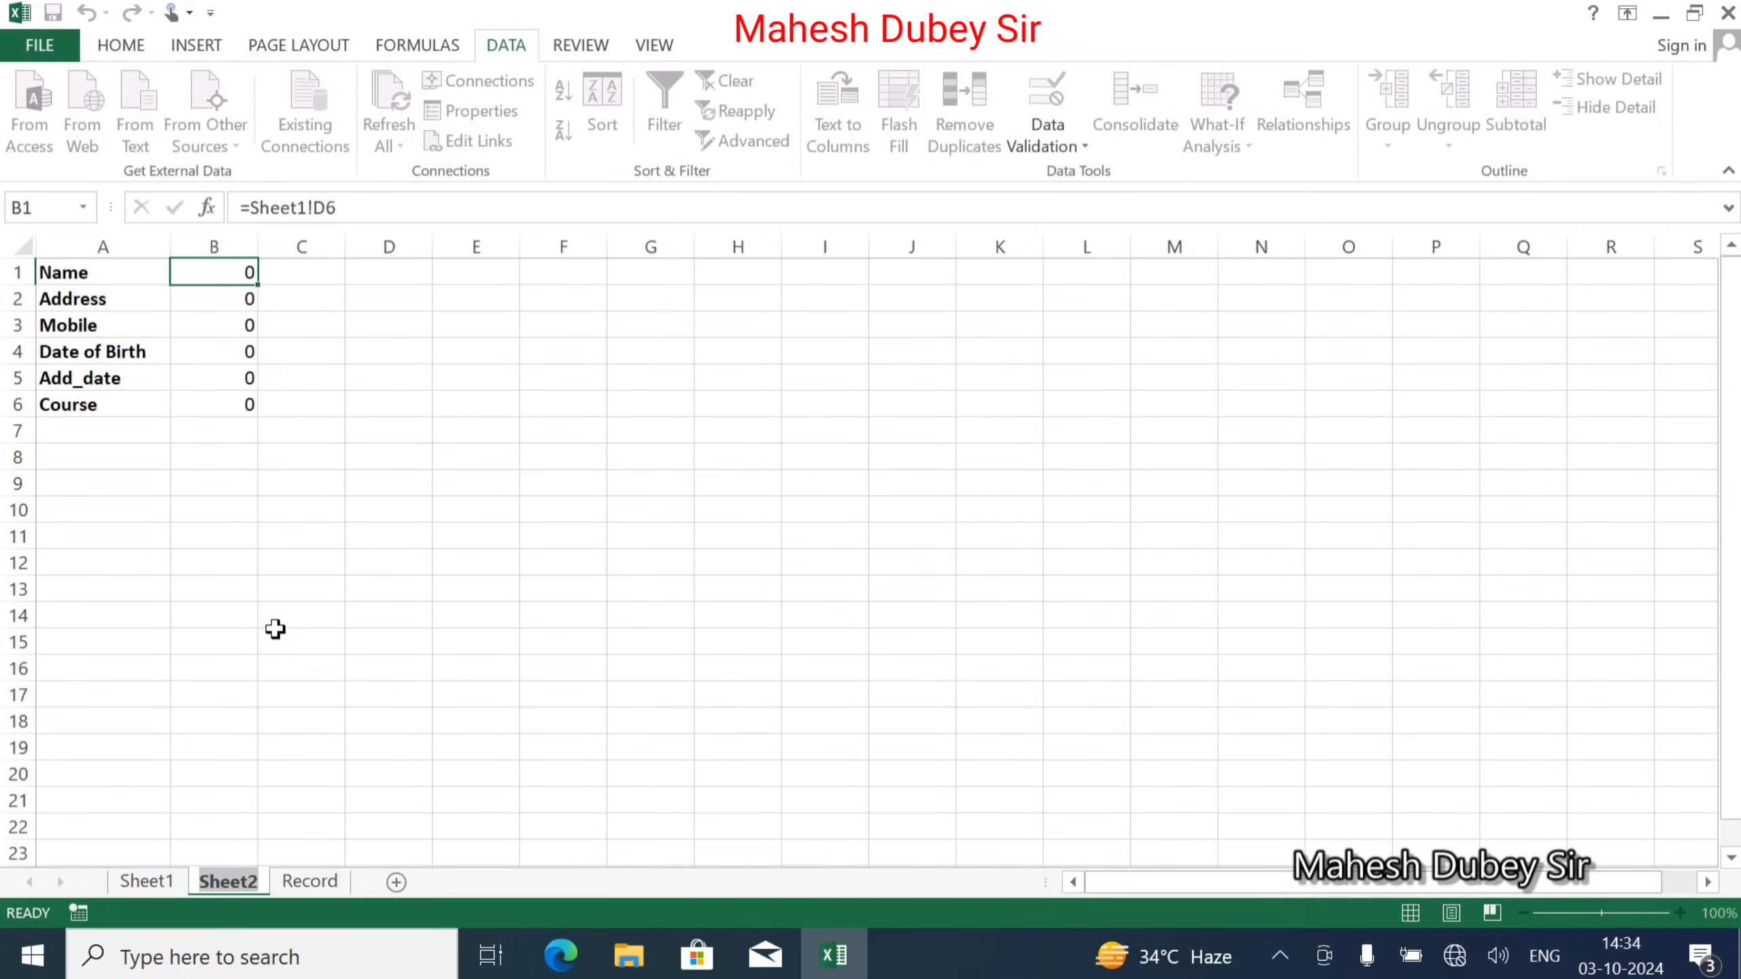
text(Copy)
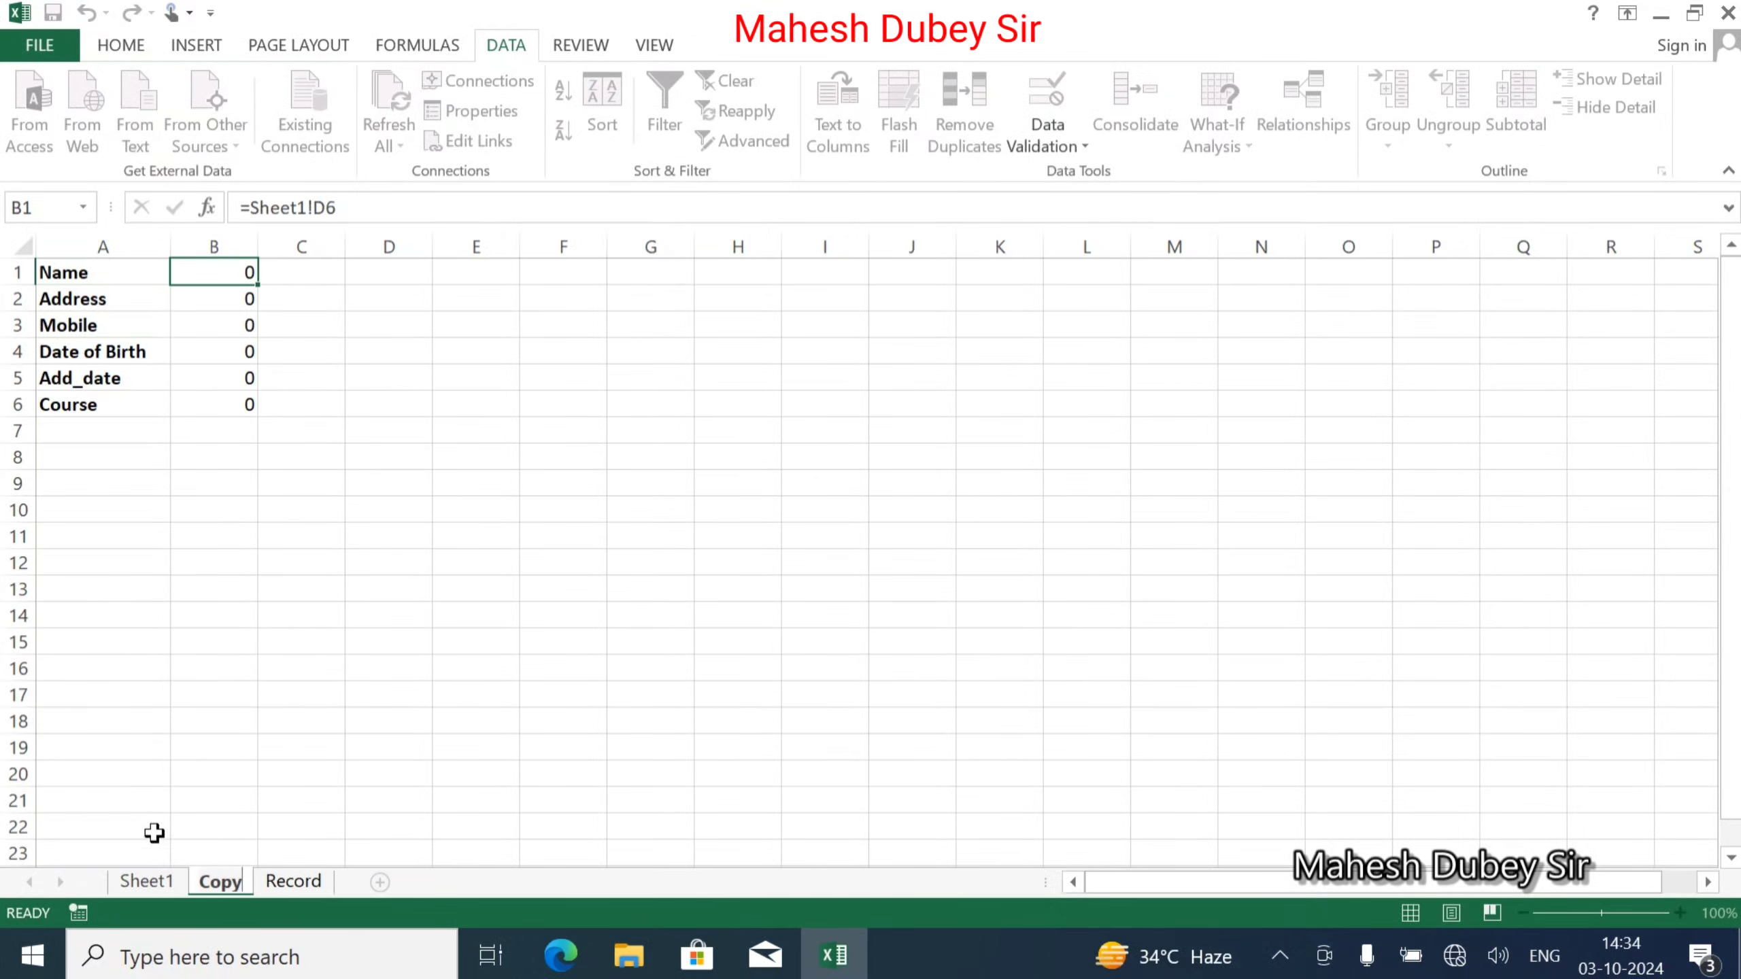
key(Return)
Rename Sheet1 to Form, cancelling an accidental entry in cell D9.
right_click(146, 881)
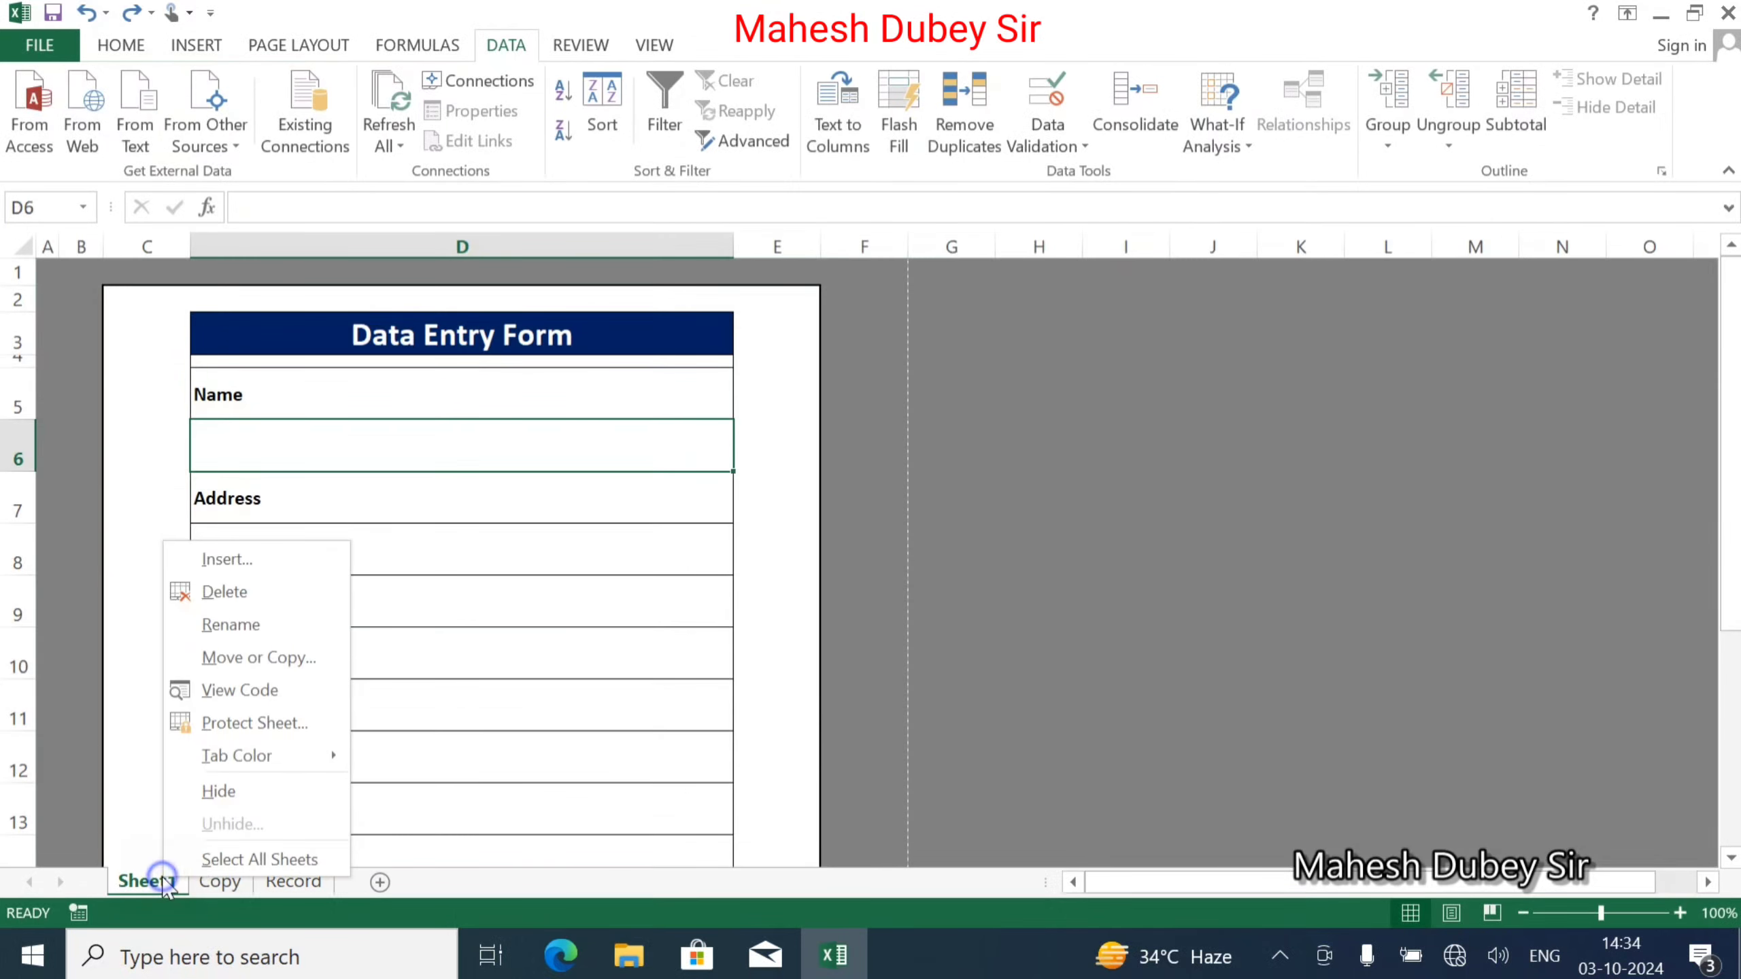
key(Escape)
click(262, 621)
text(Fo)
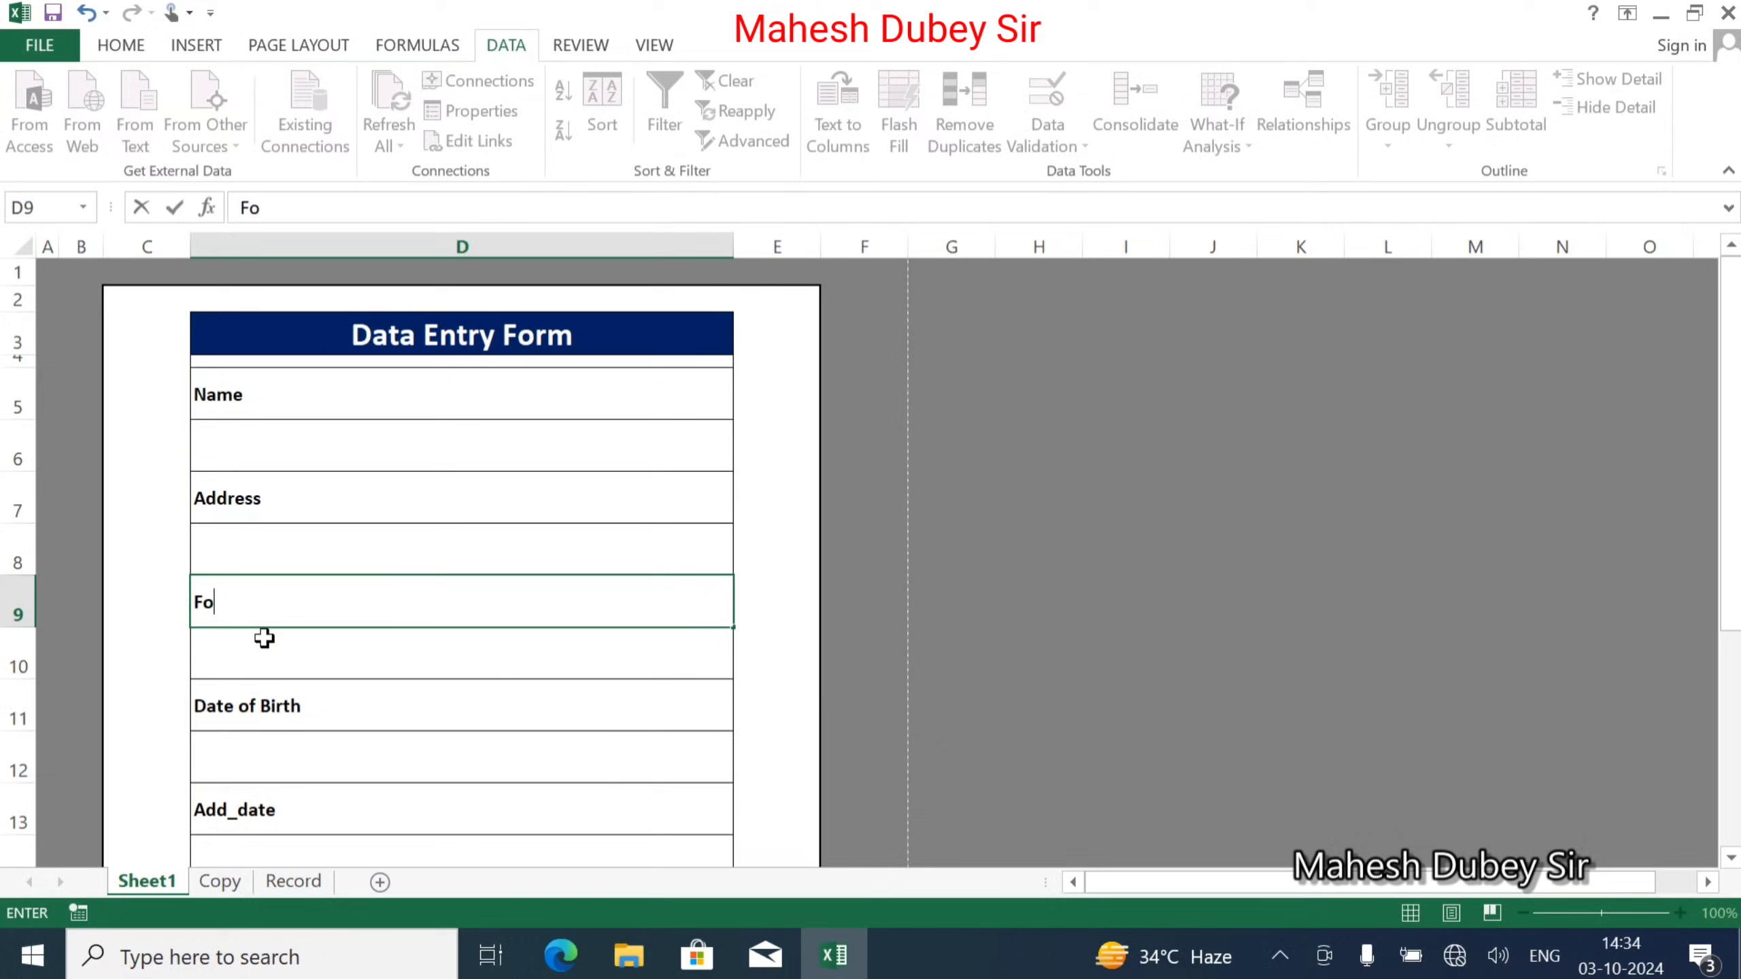
key(Escape)
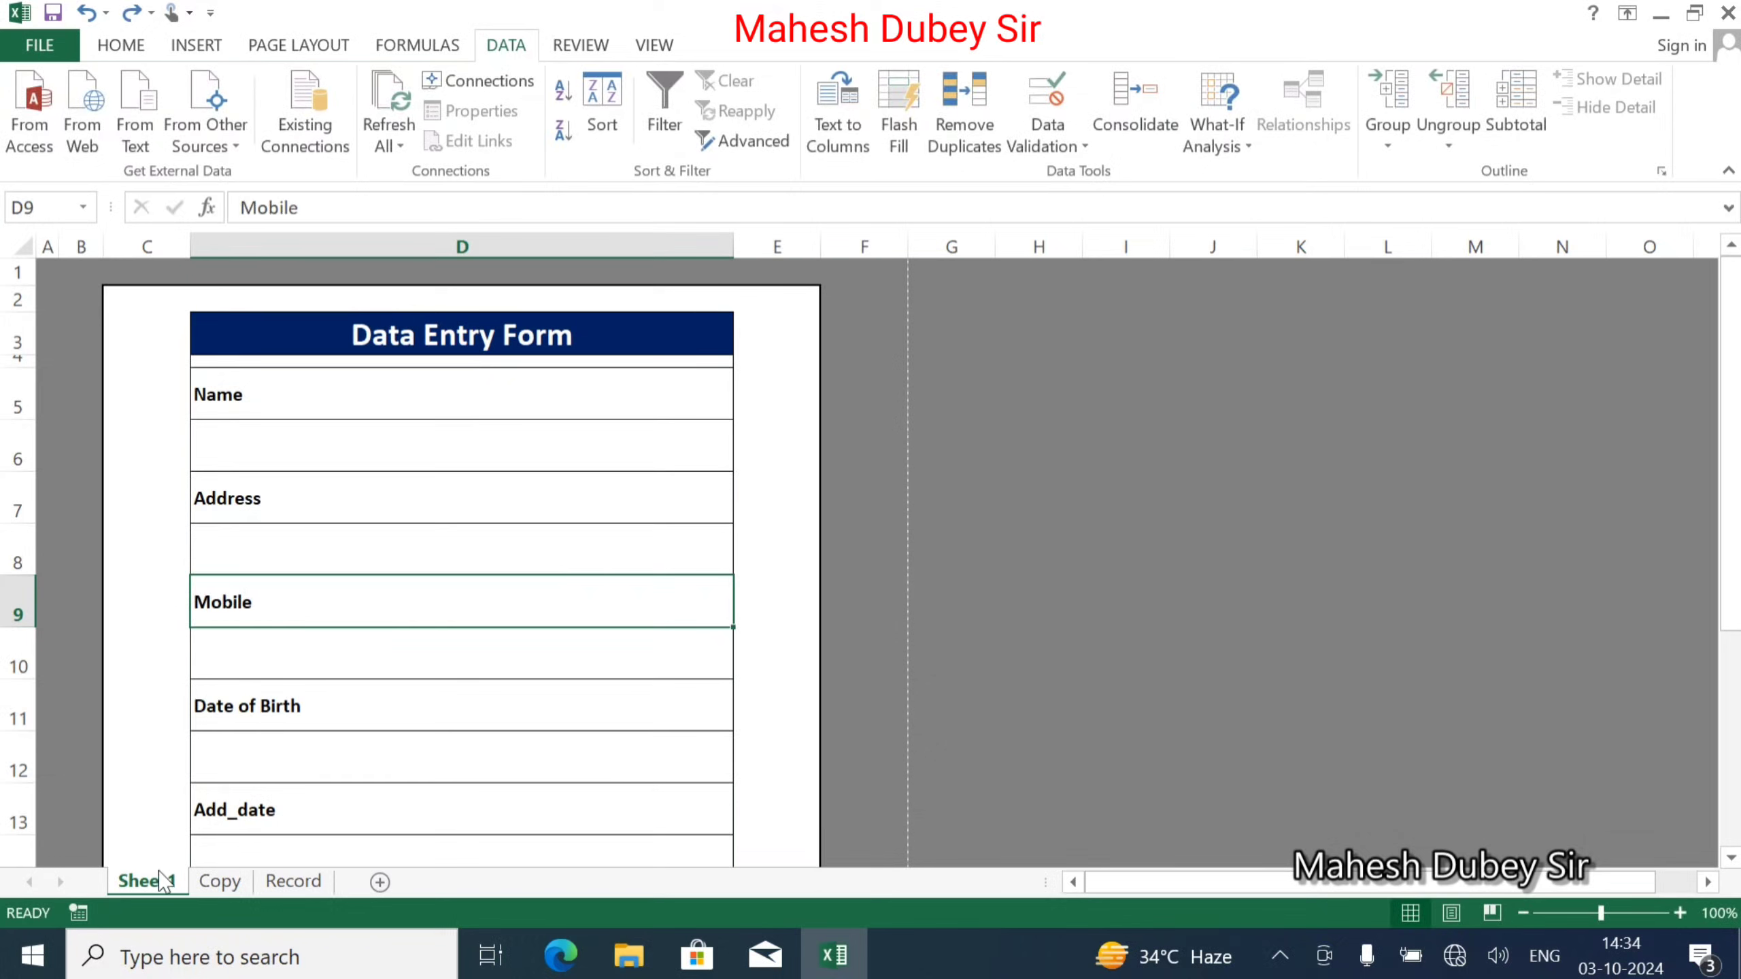
right_click(162, 881)
key(Escape)
right_click(161, 883)
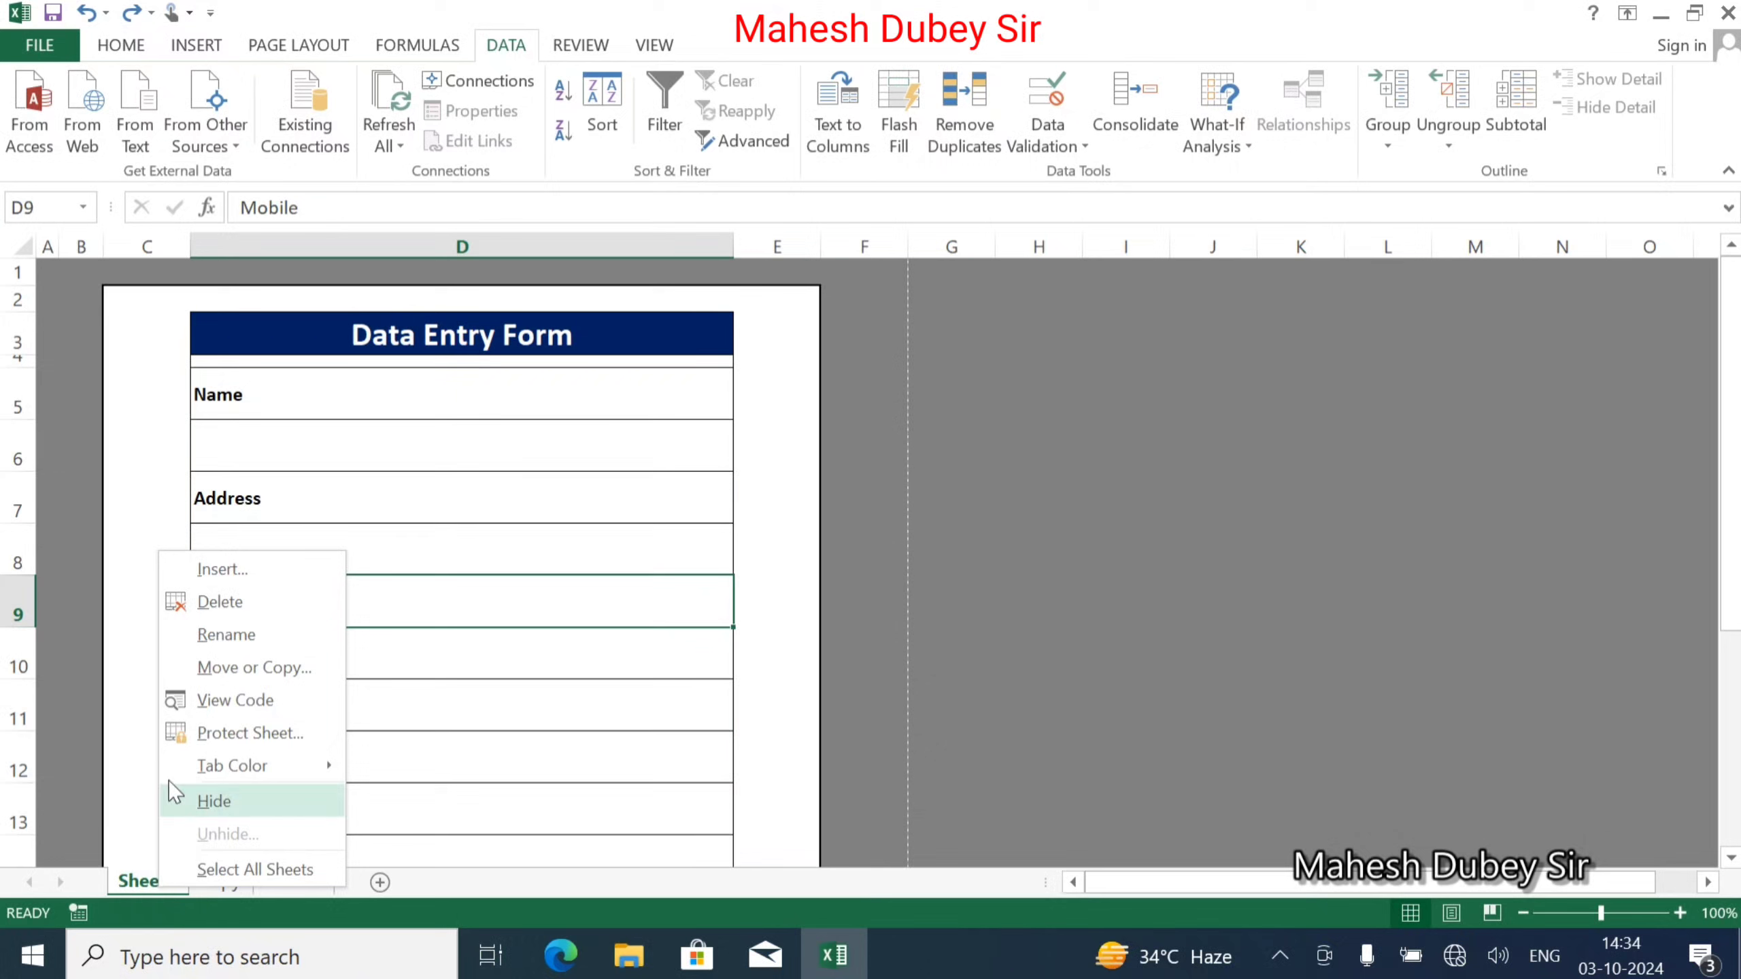
click(237, 636)
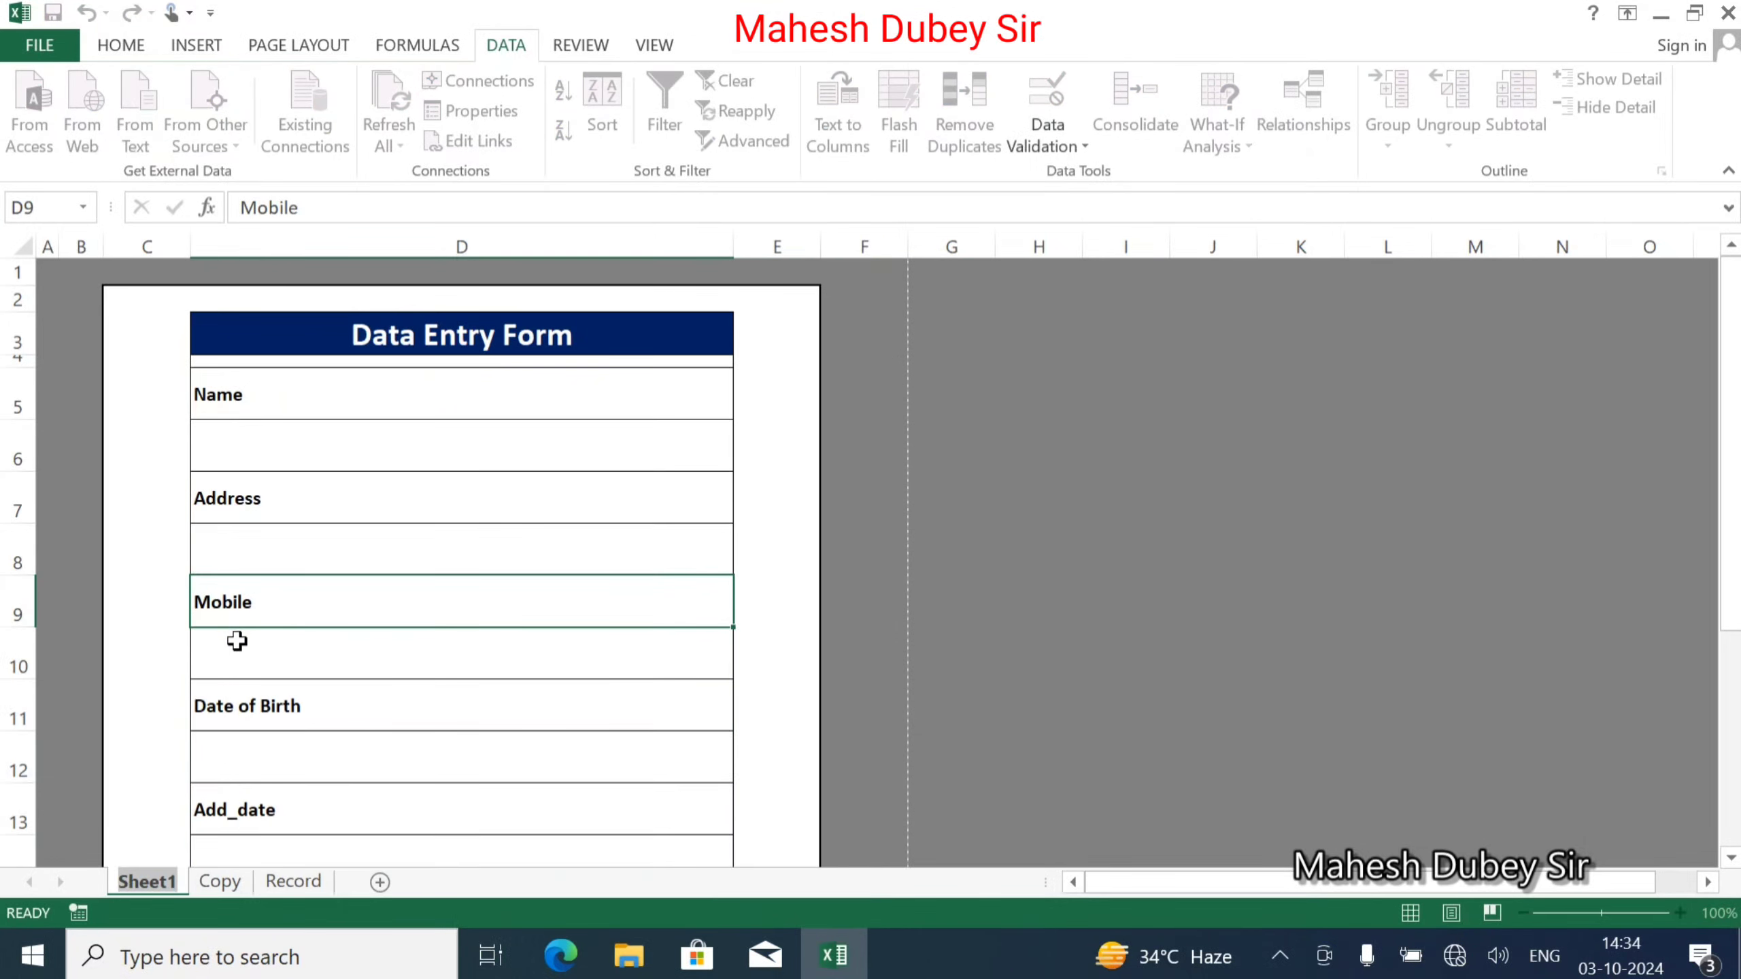
text(Form)
key(Return)
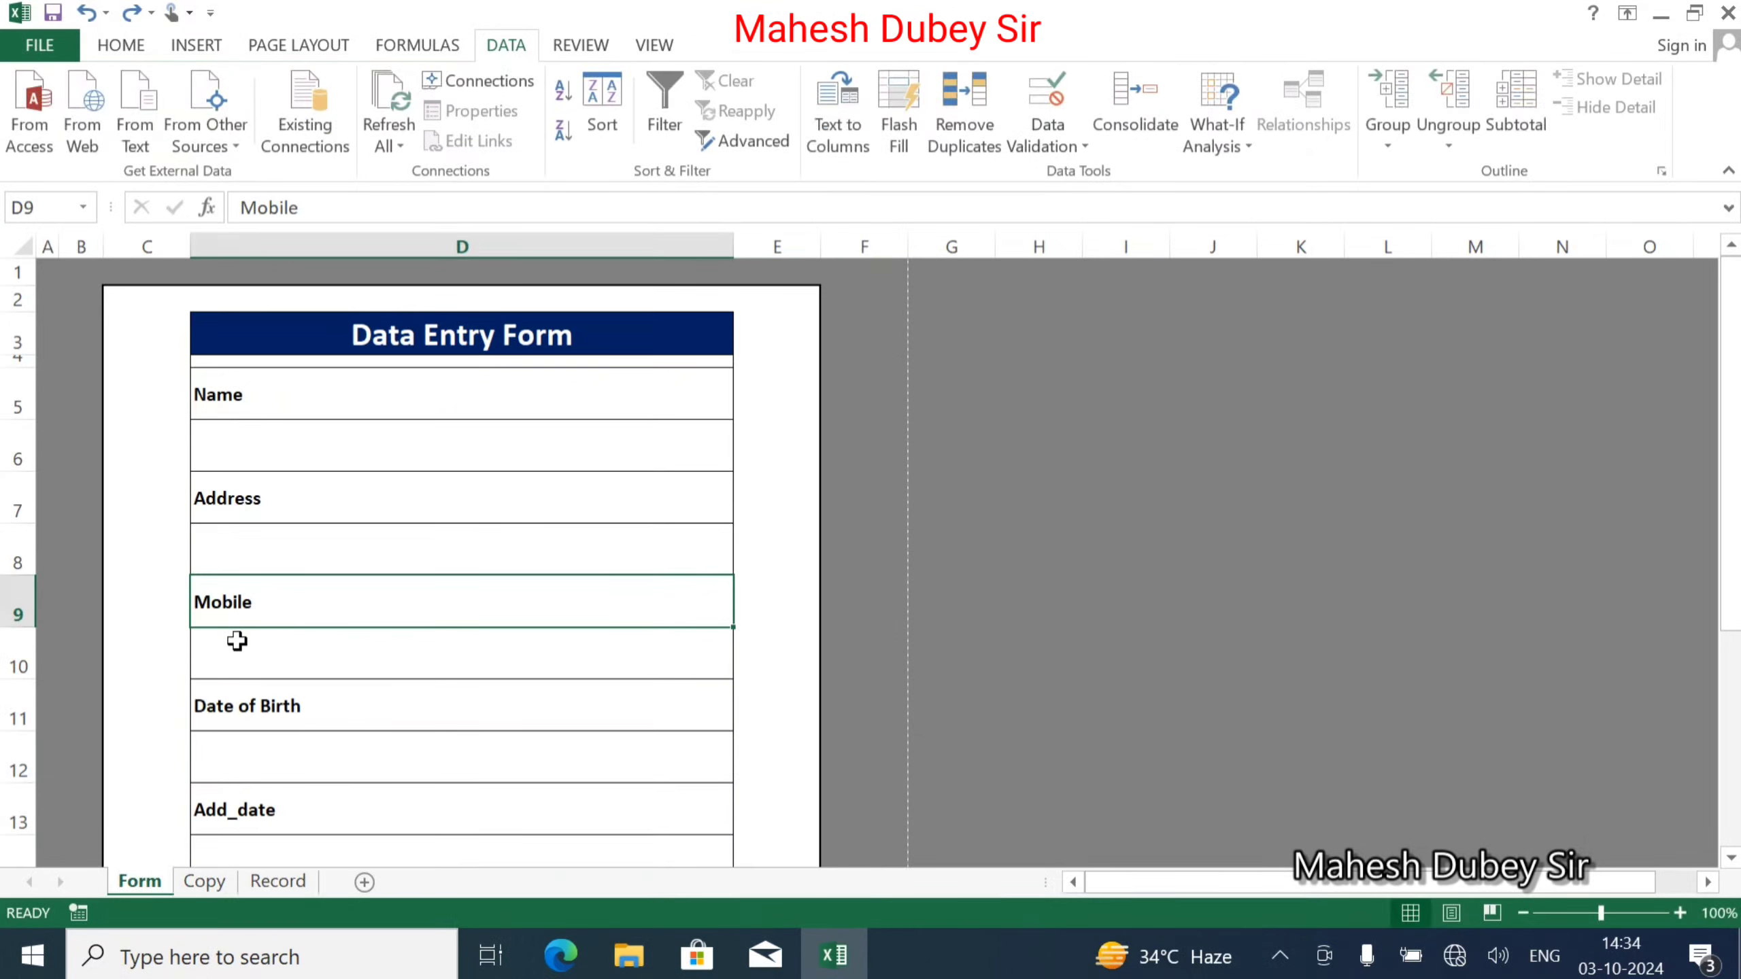
click(770, 495)
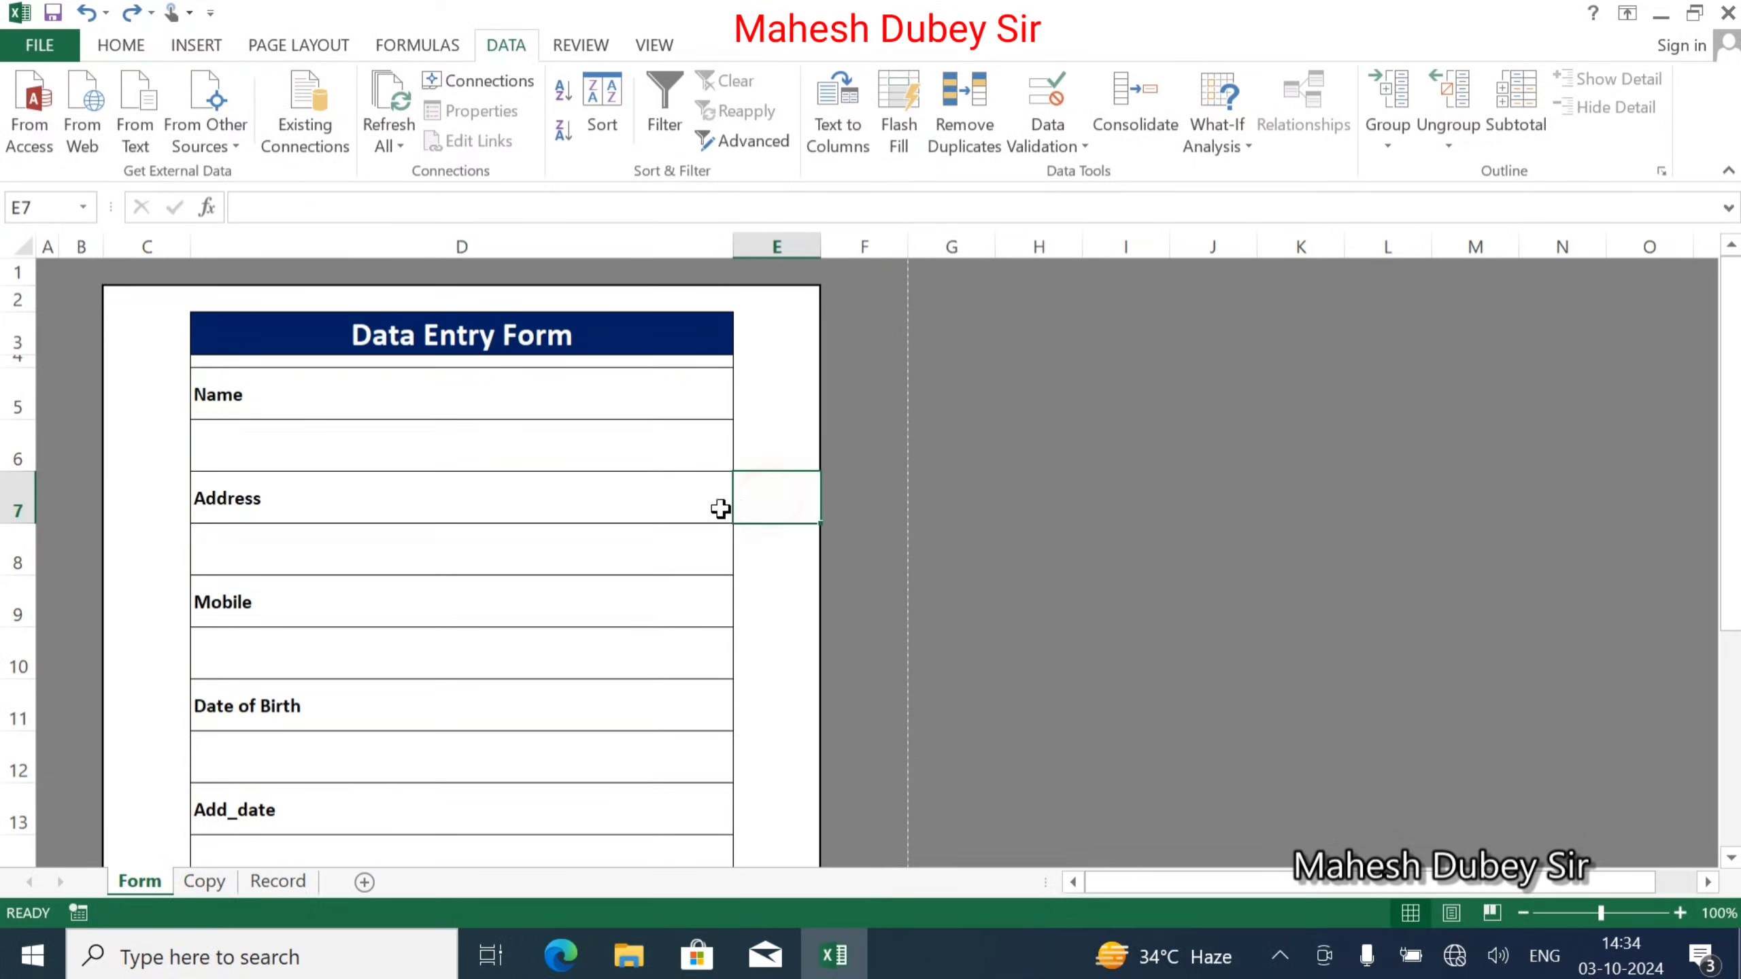
Copy the six field labels Name to Course from Copy!A1:A6.
click(204, 881)
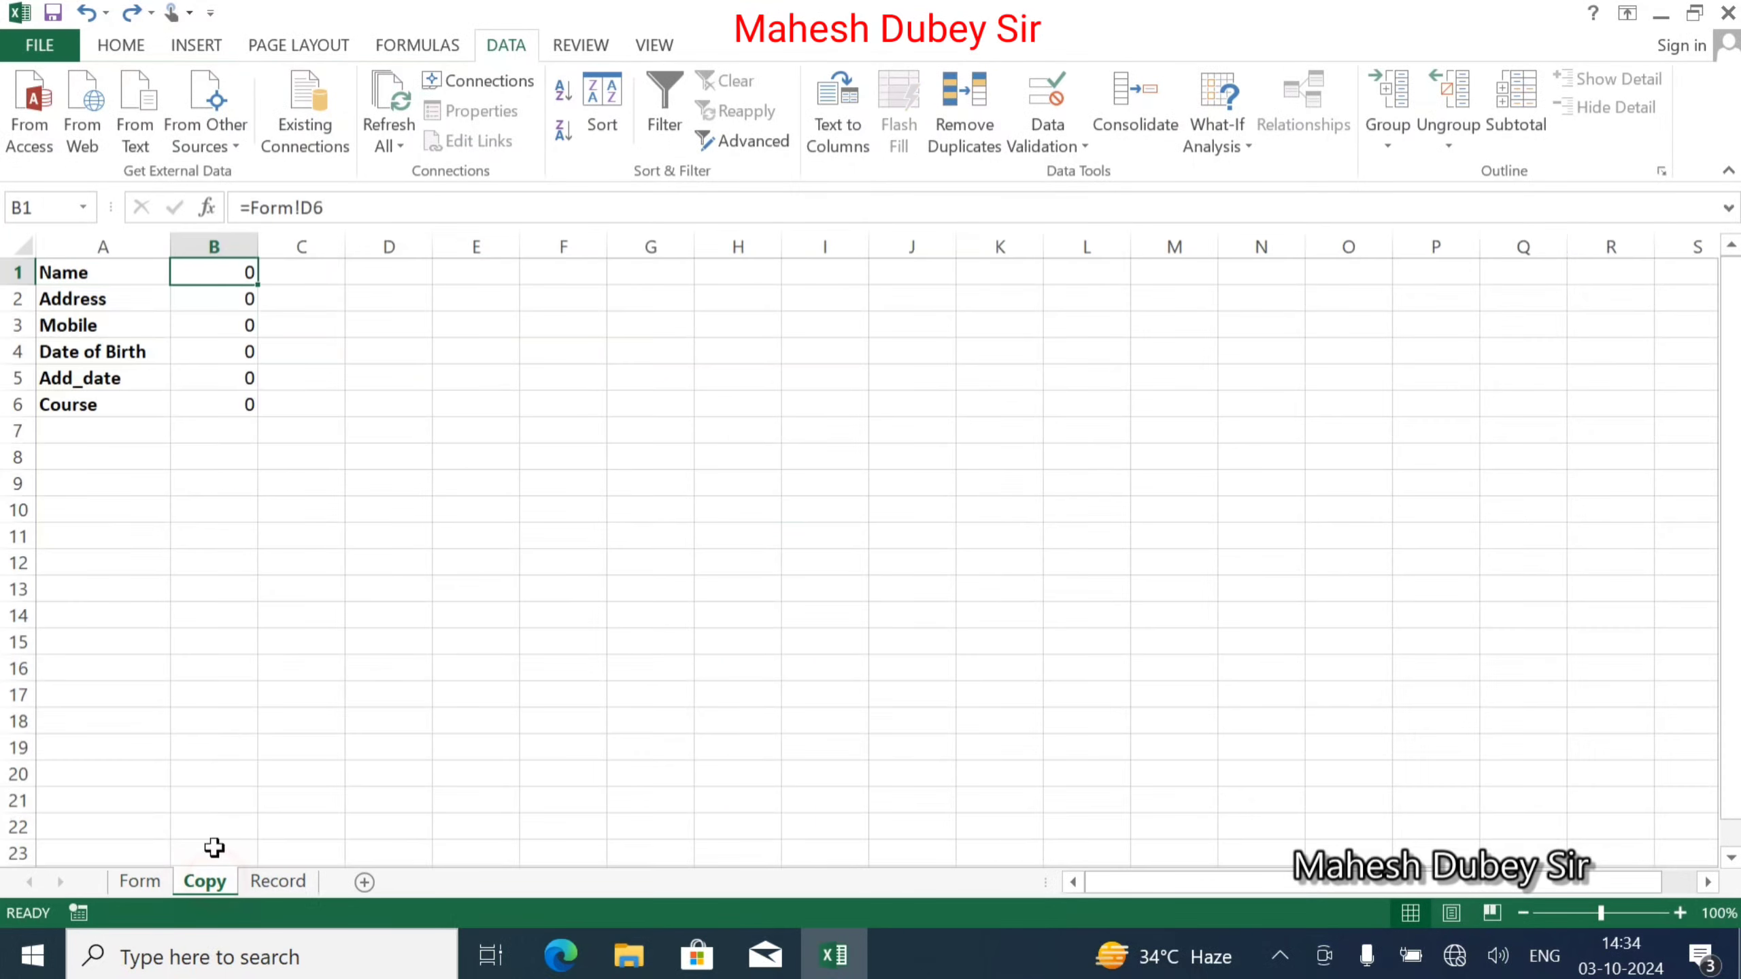
drag(85, 275, 74, 394)
key(ctrl+c)
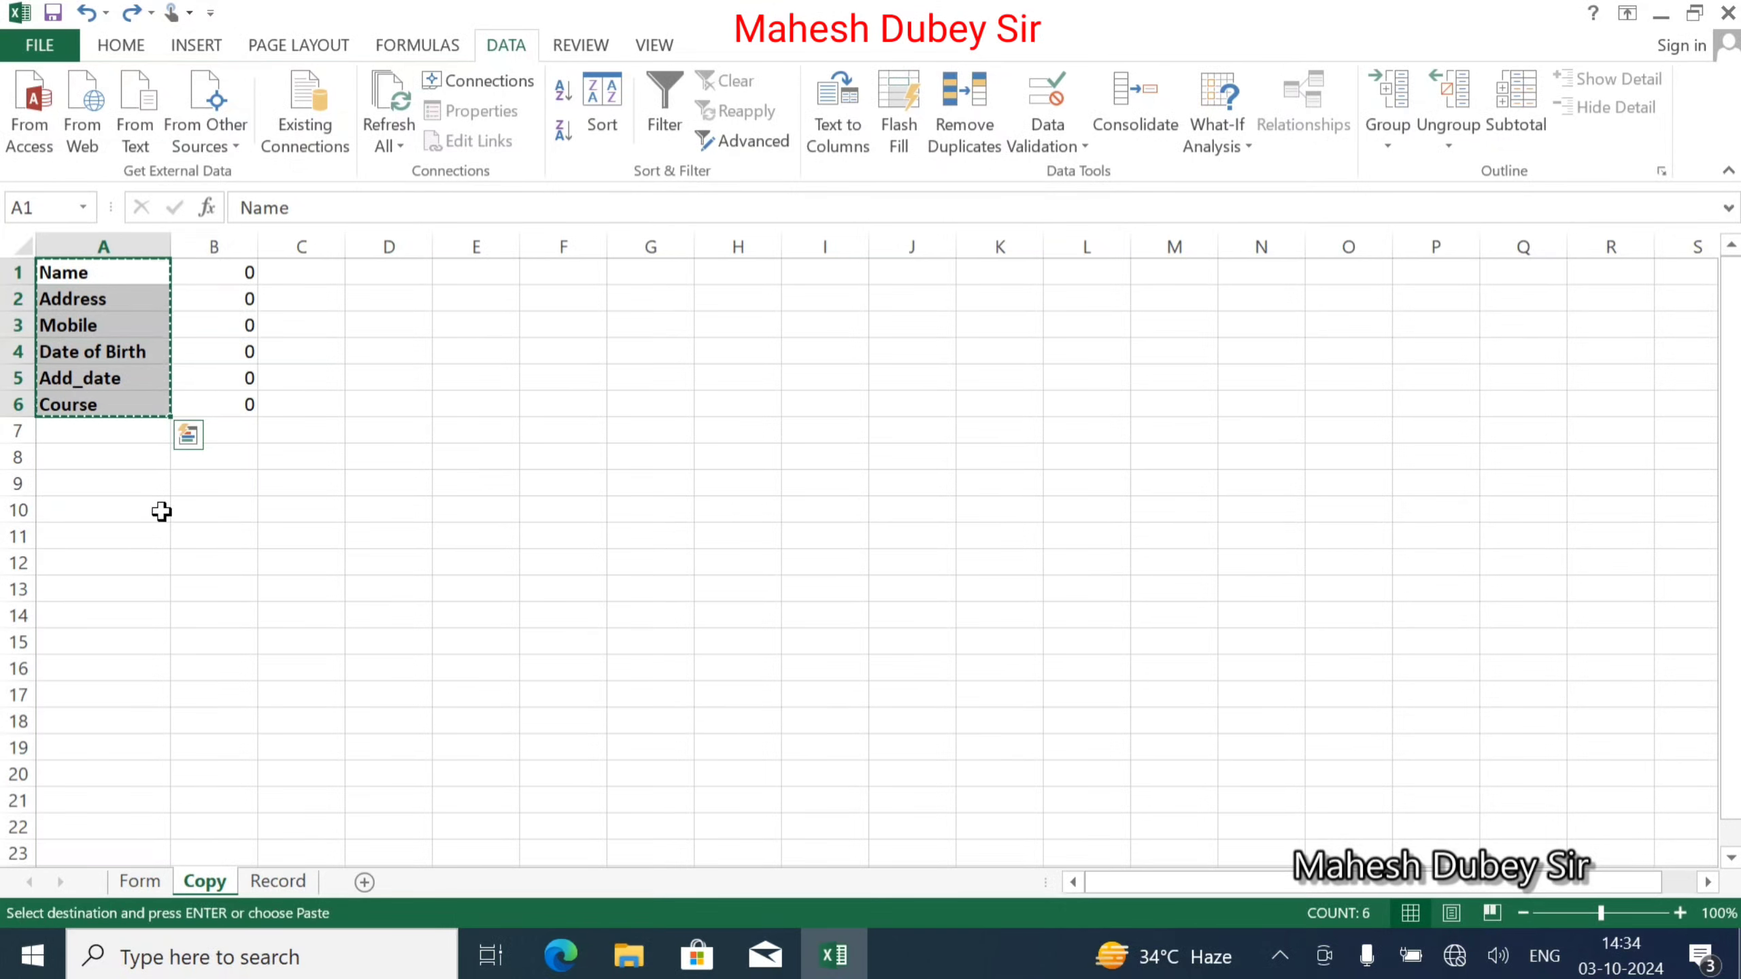
Paste the labels transposed across Record row 1 and widen the columns to fit.
click(278, 881)
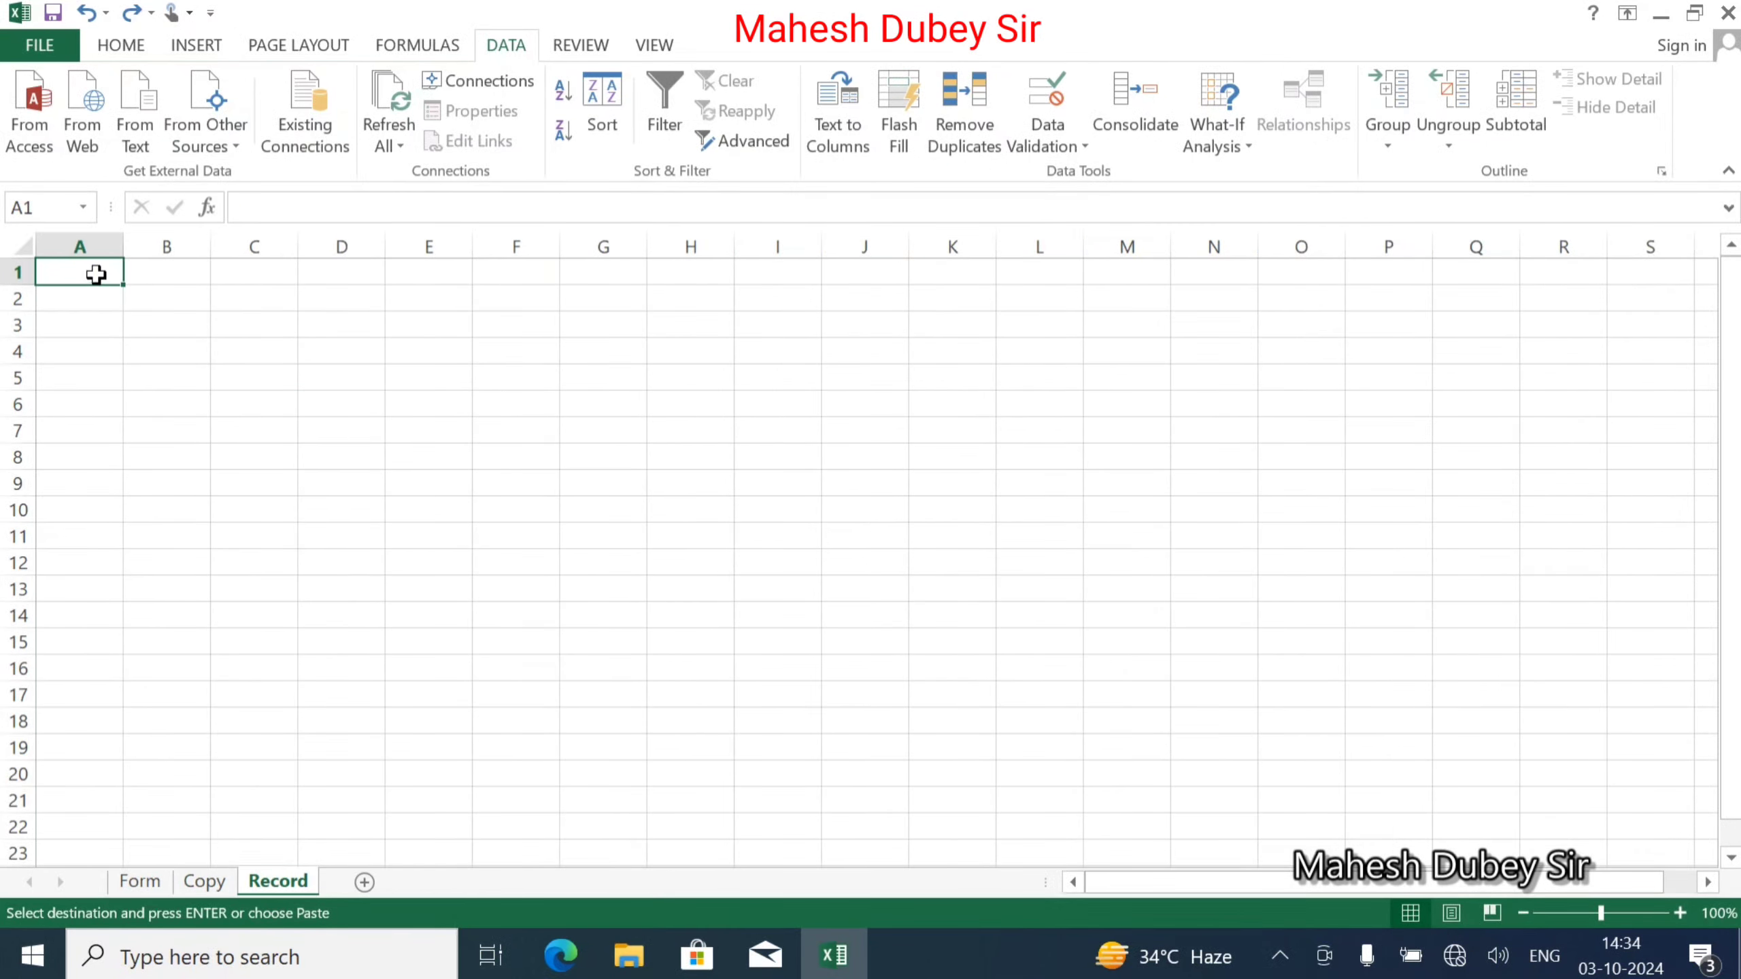
click(116, 47)
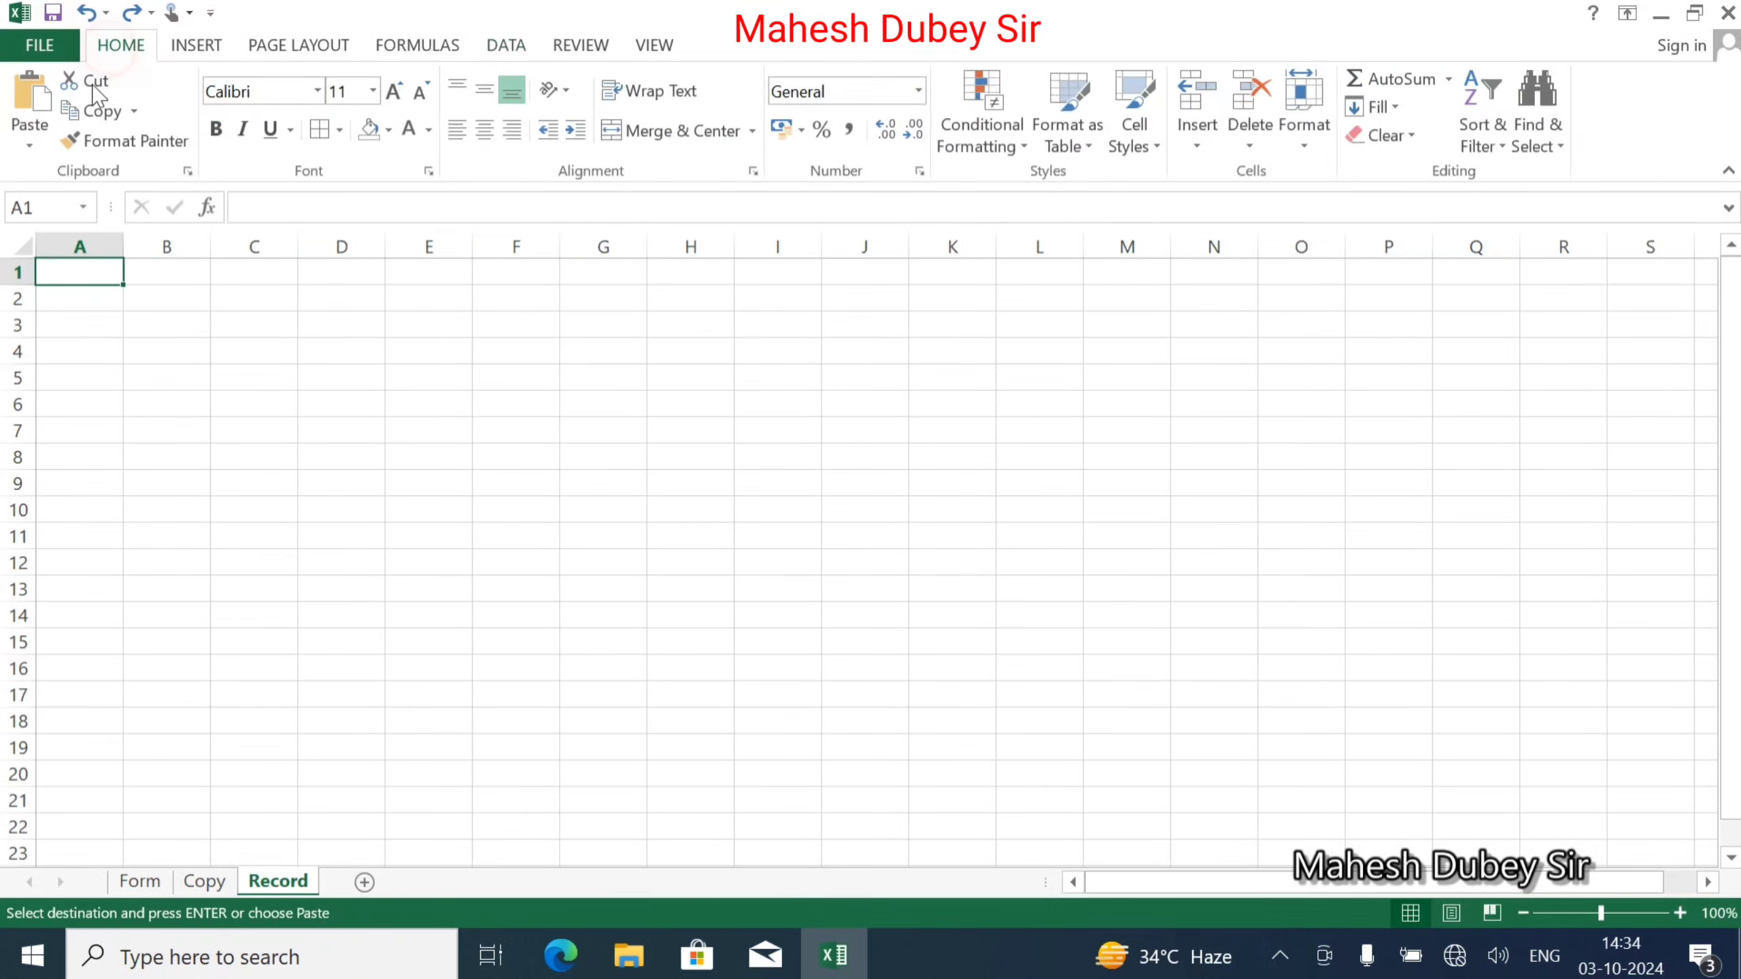
click(28, 143)
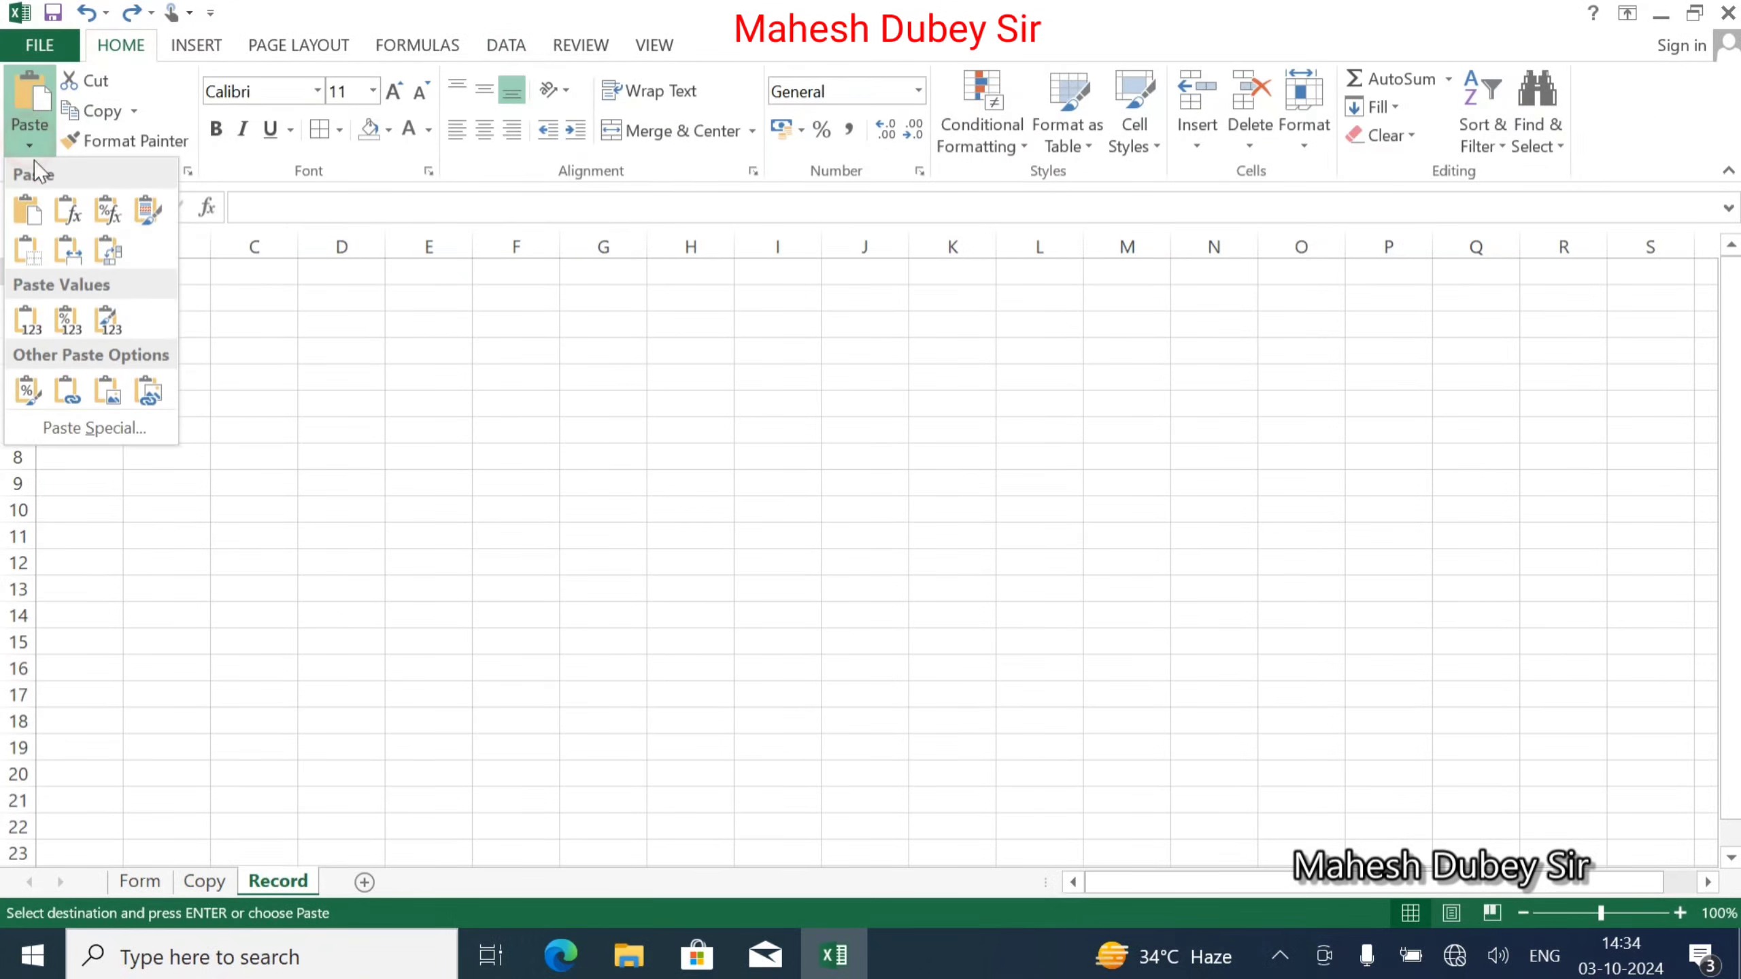
click(111, 252)
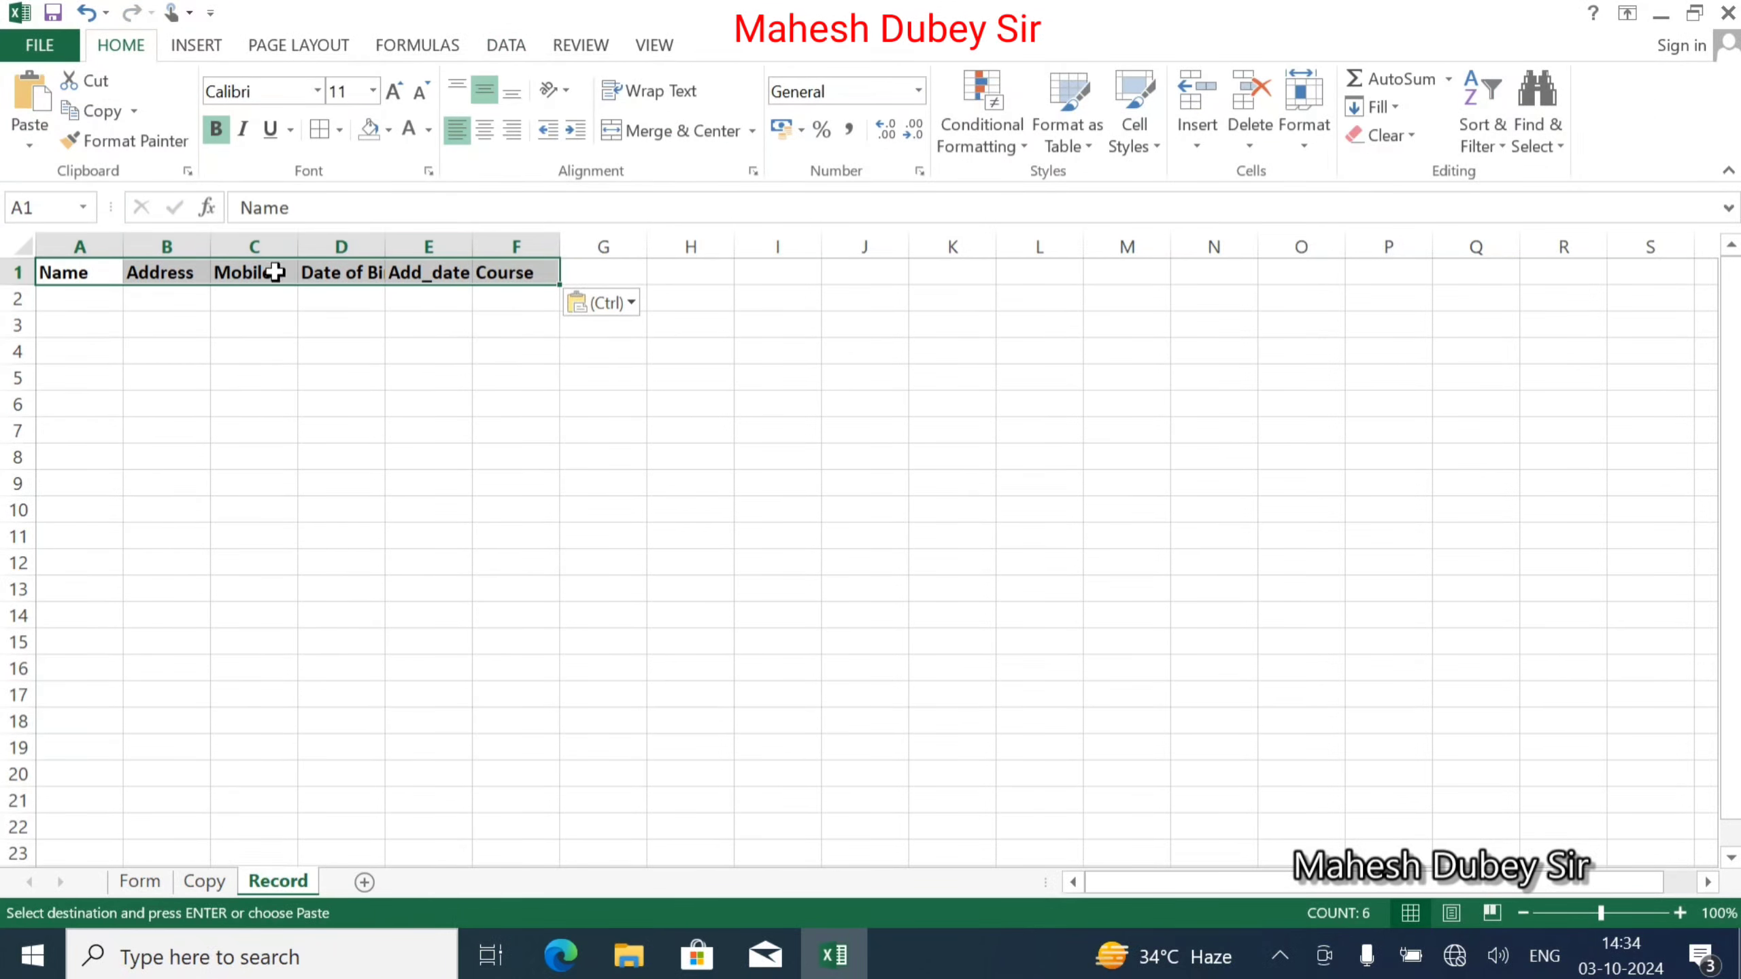
double_click(118, 247)
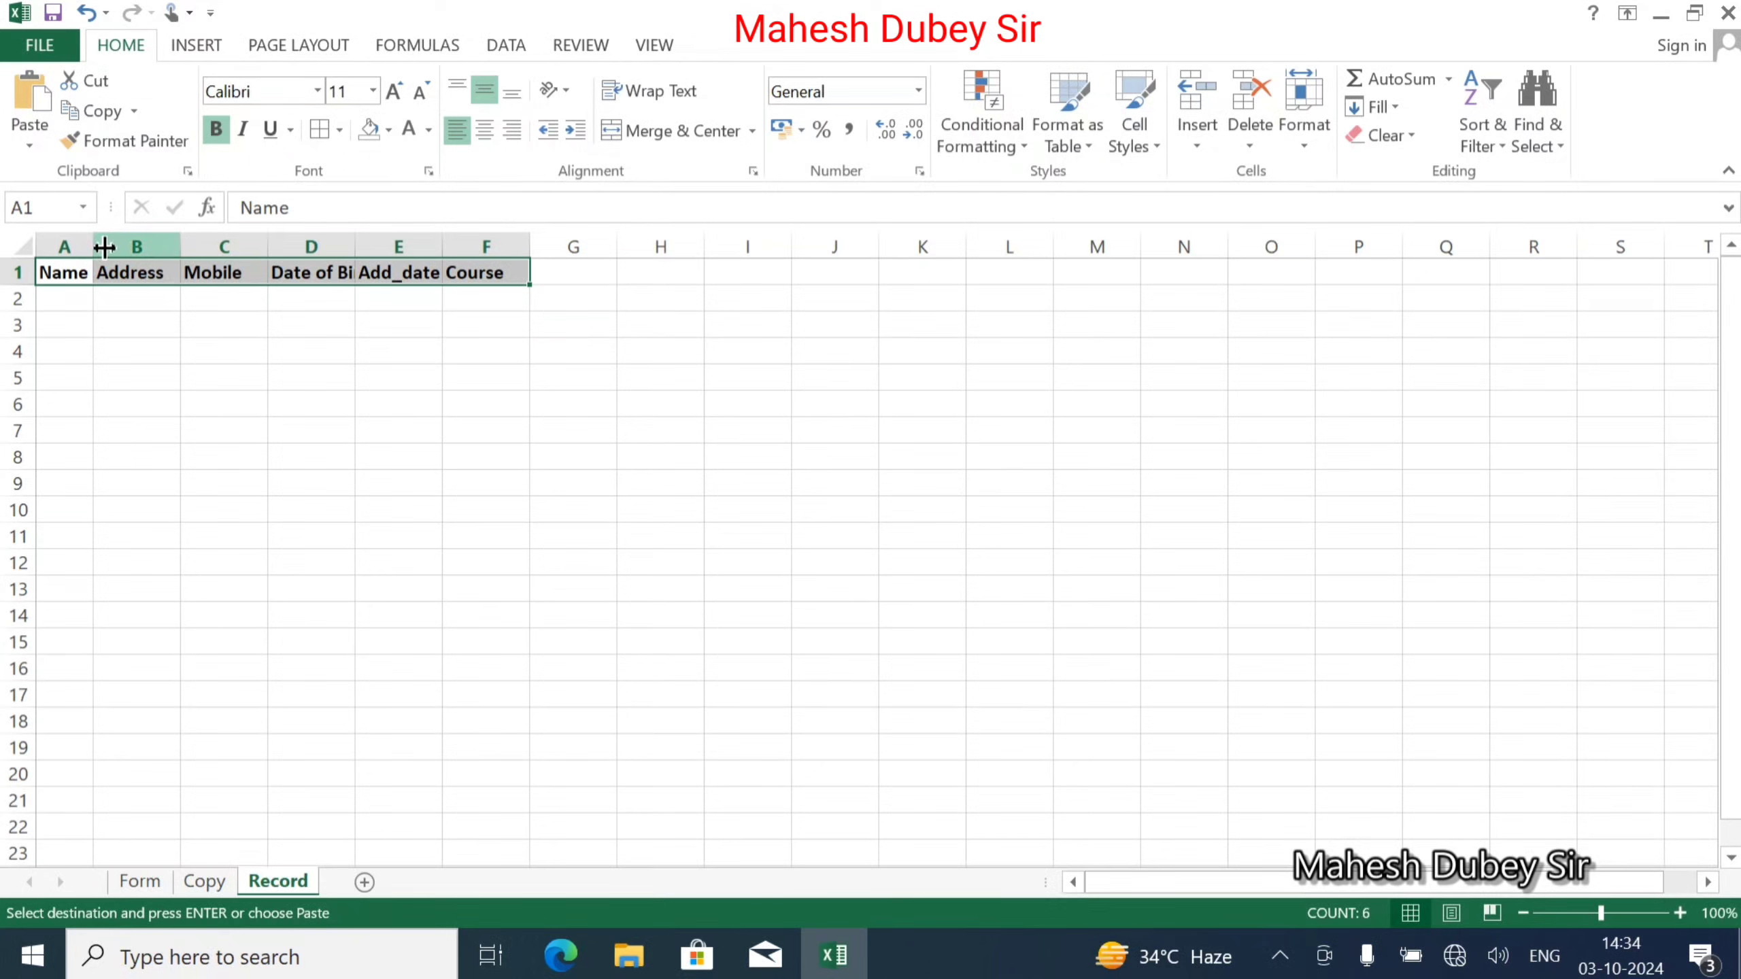
drag(93, 247, 756, 252)
Centre the Record headers A1:F1, enlarge their font to 12 and fill them gold.
click(773, 371)
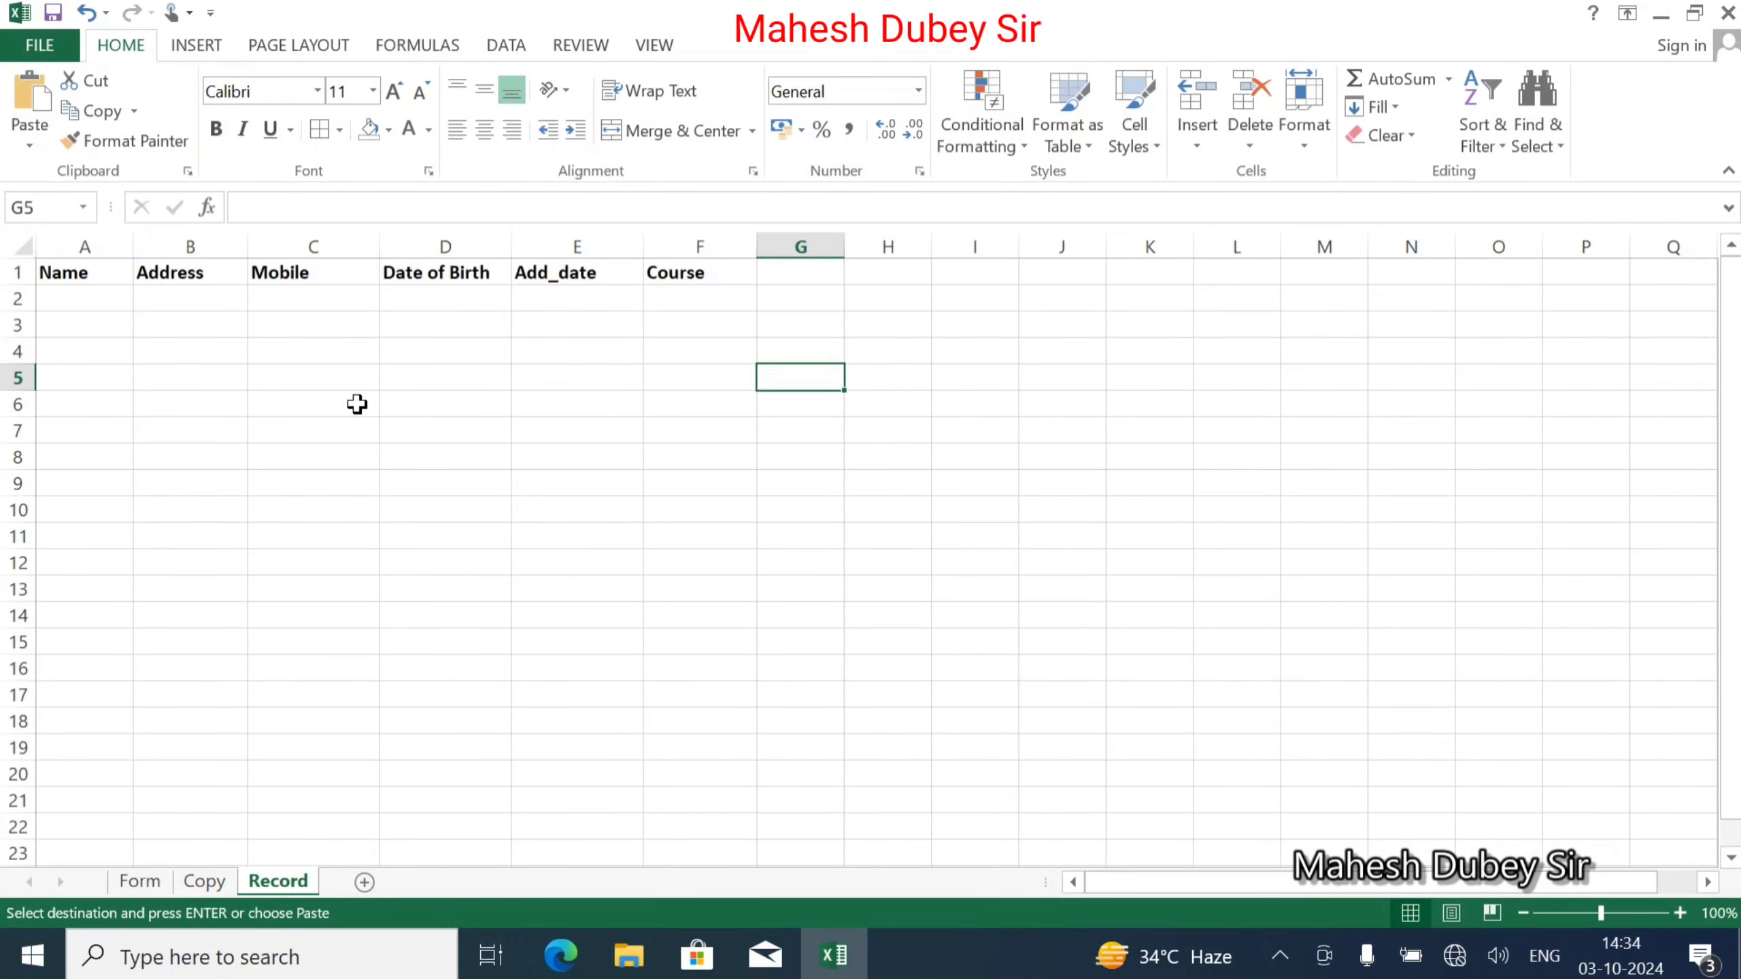
drag(59, 272, 686, 272)
click(484, 89)
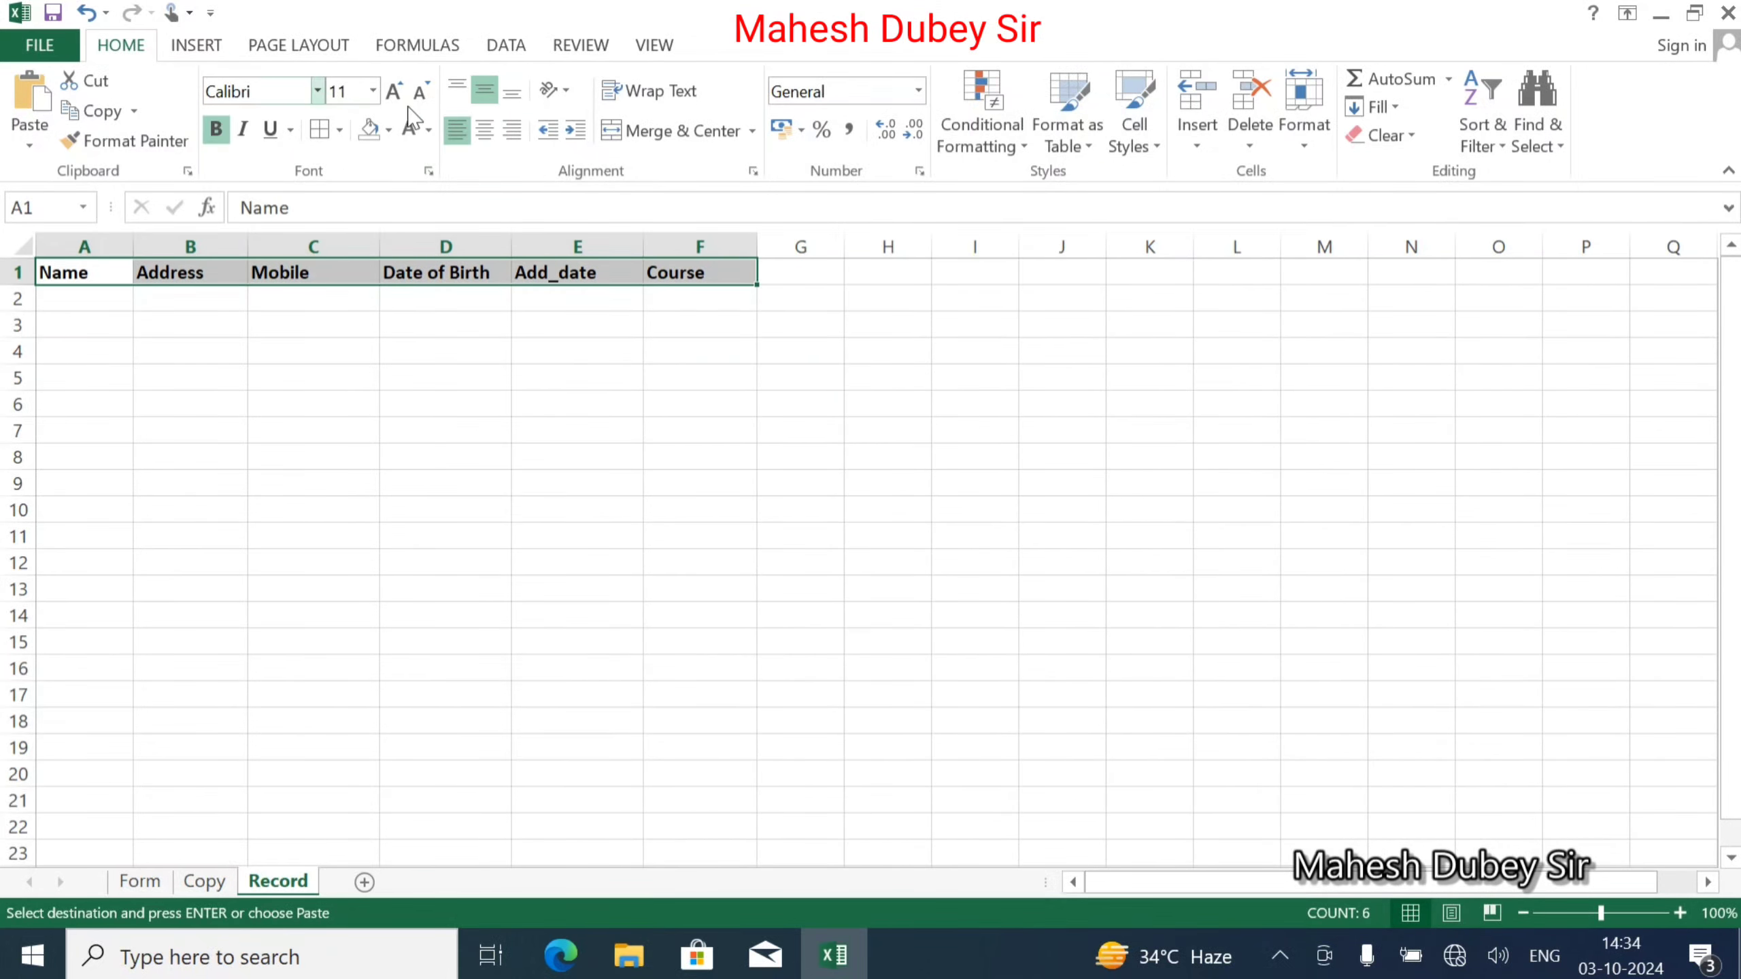
click(484, 130)
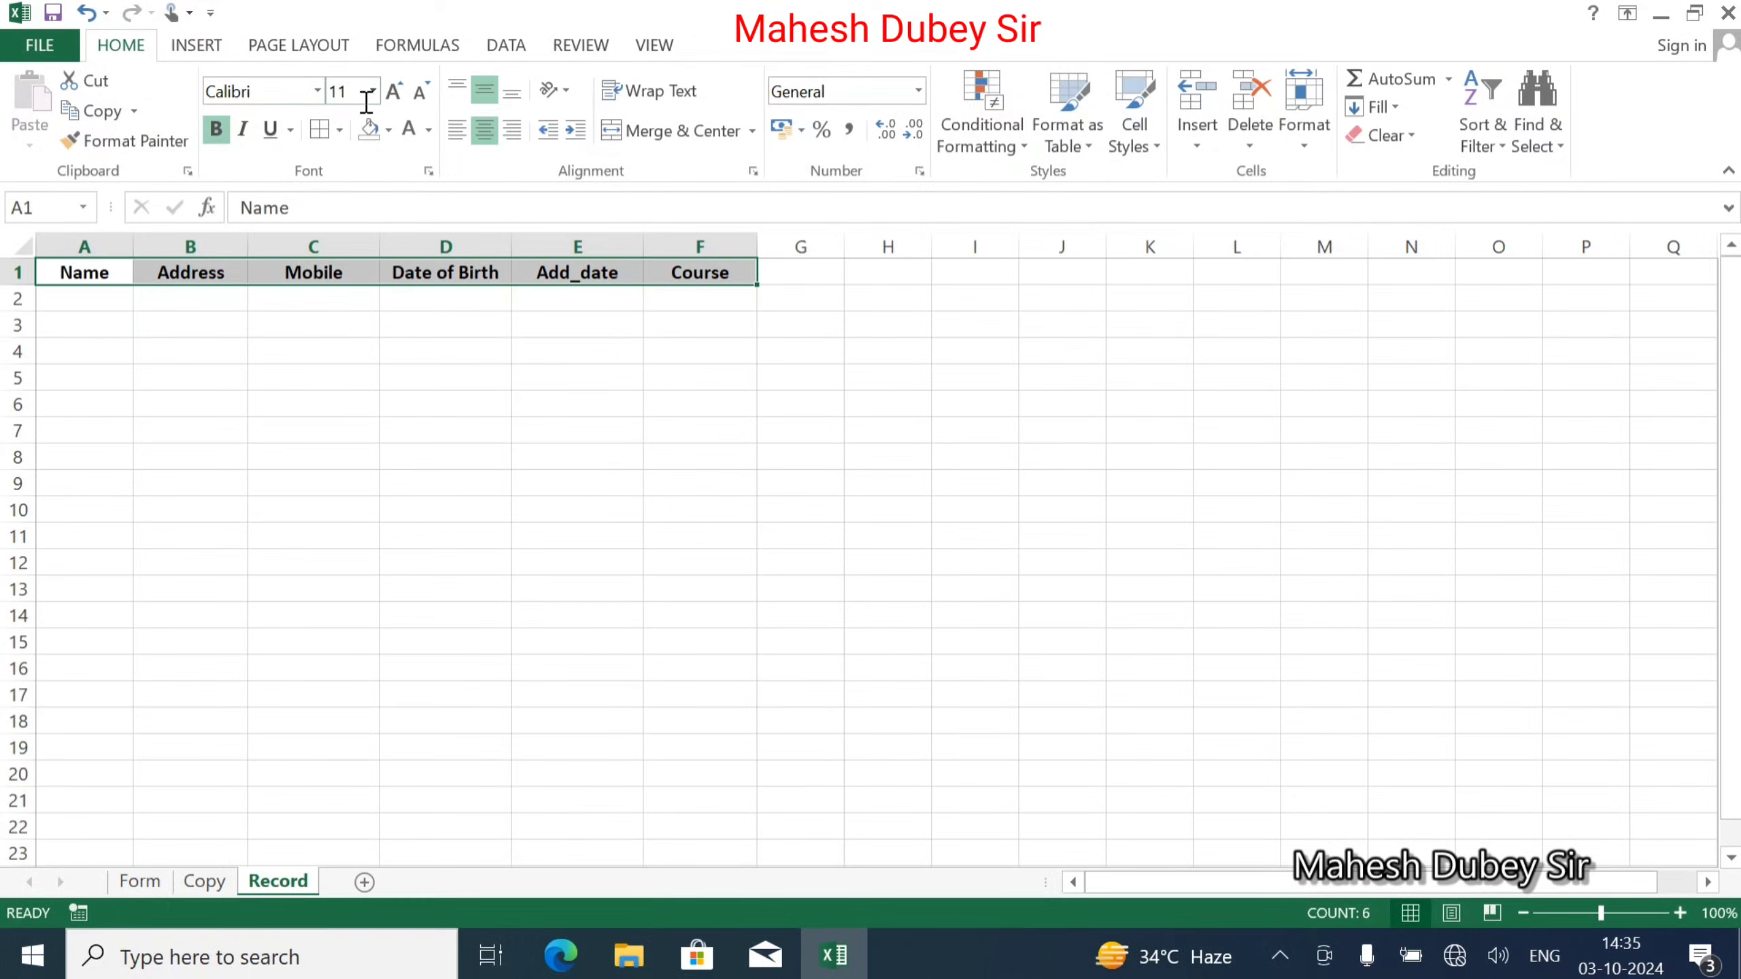
click(394, 91)
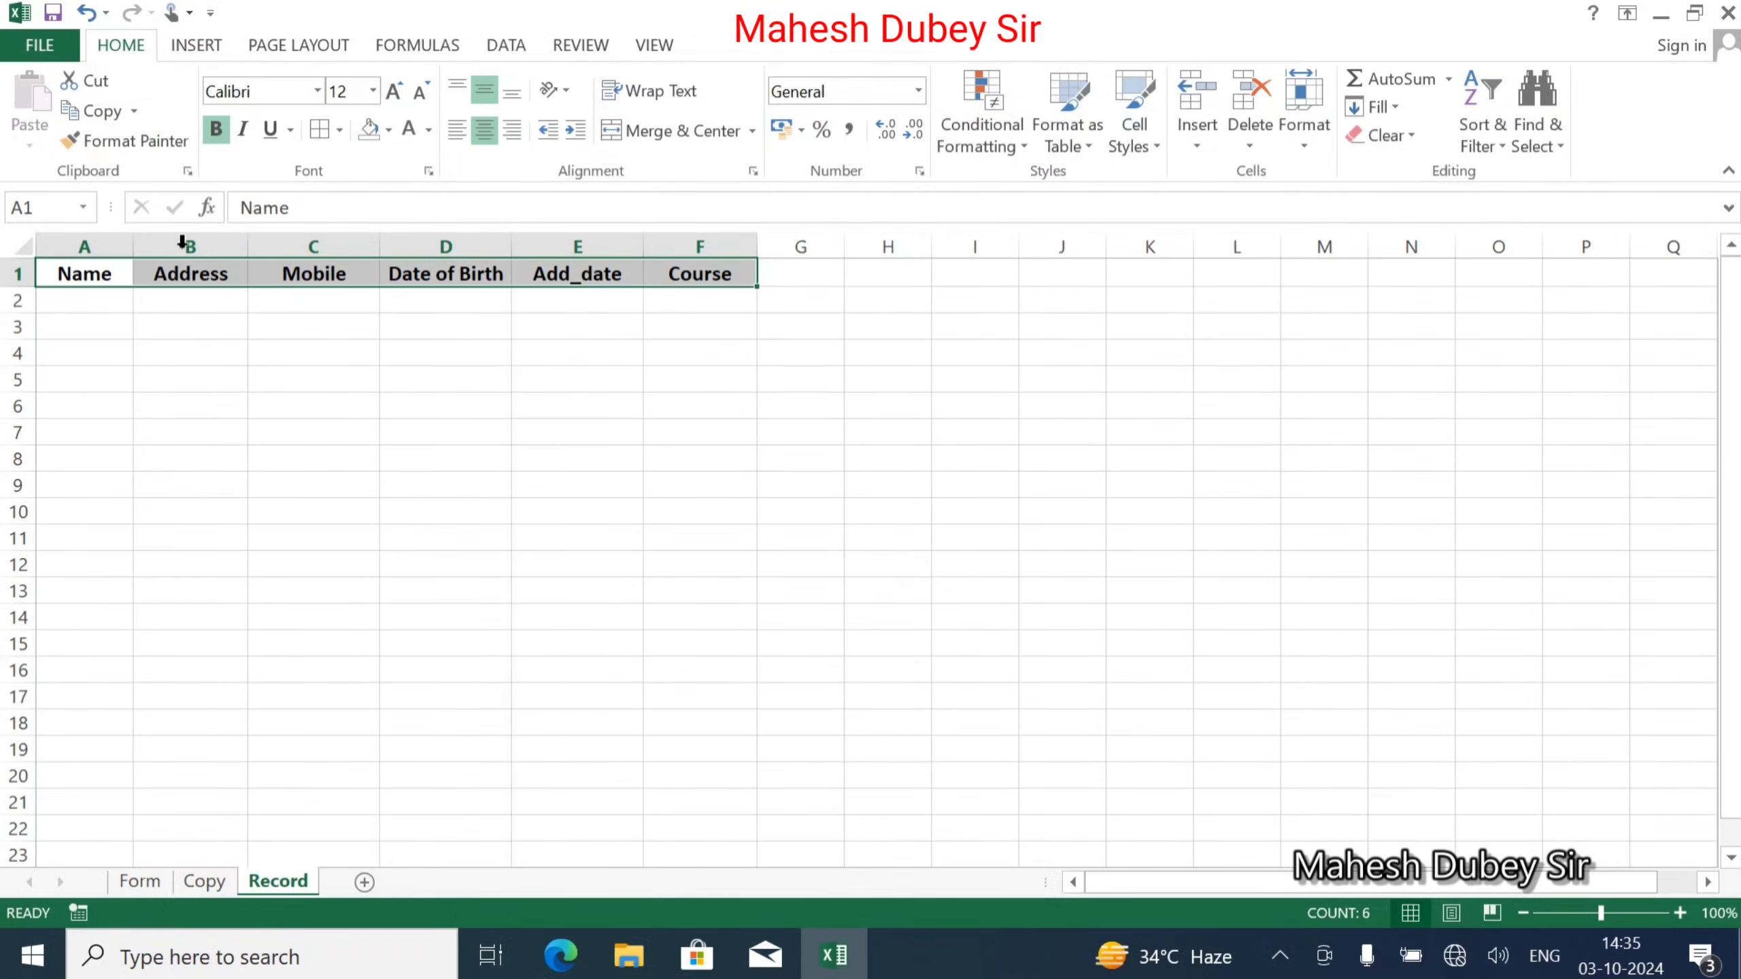
click(387, 130)
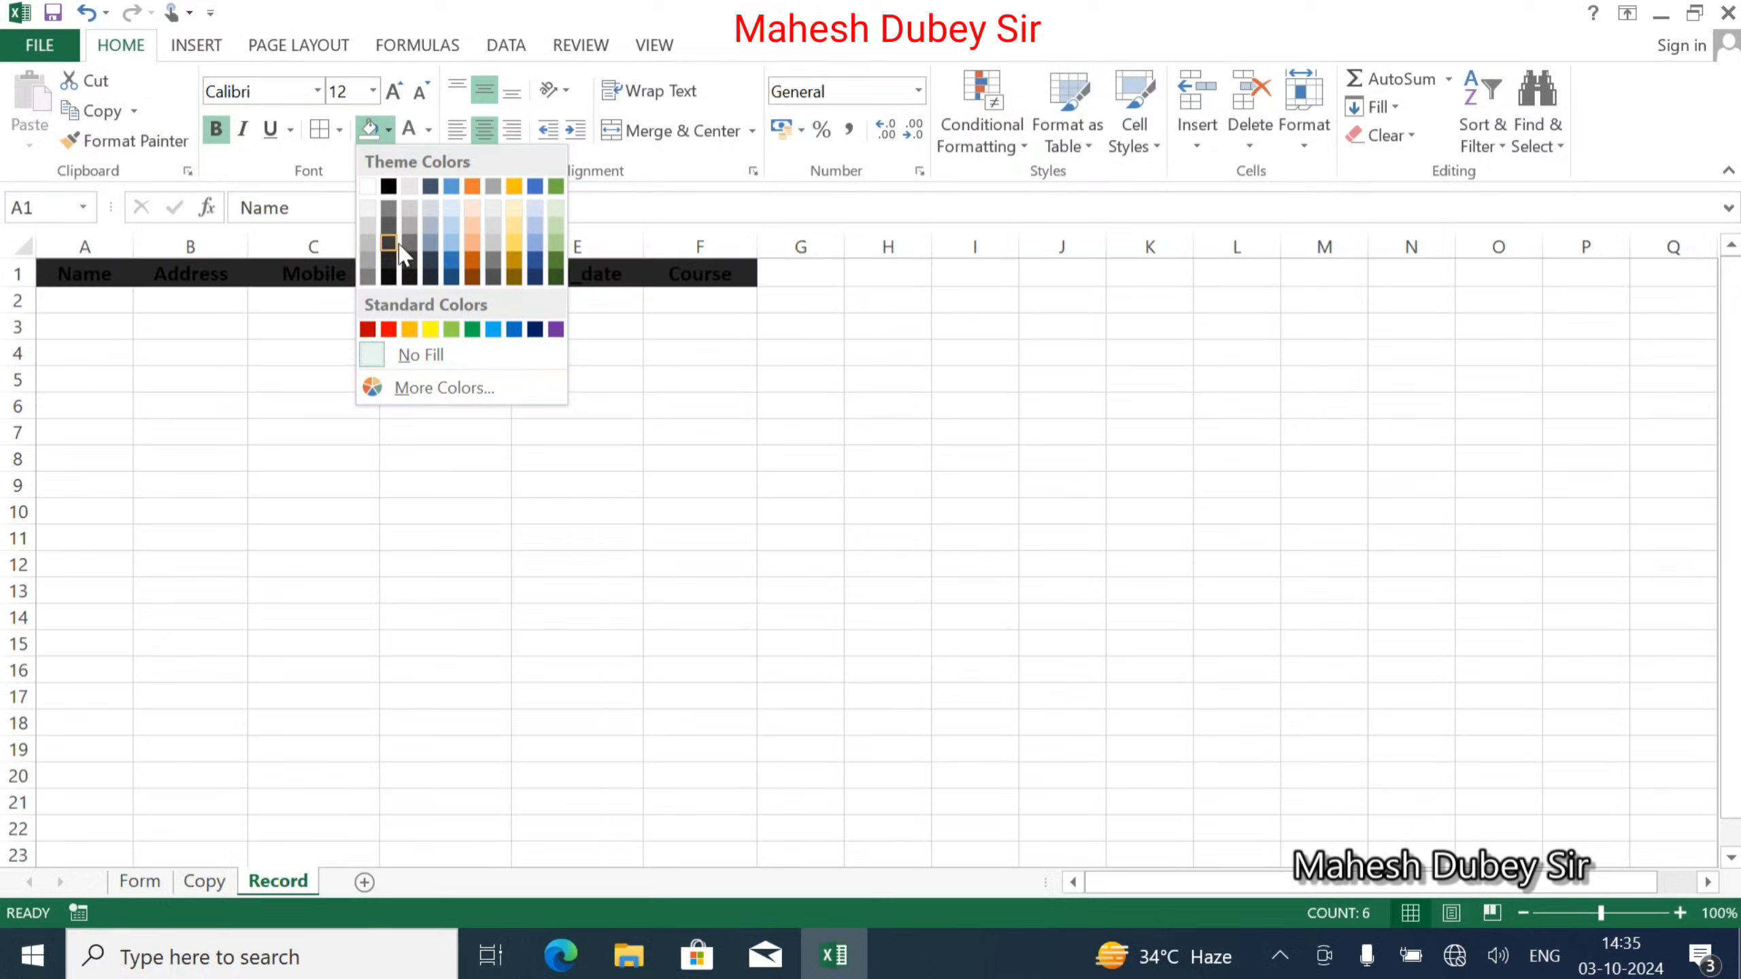
click(512, 185)
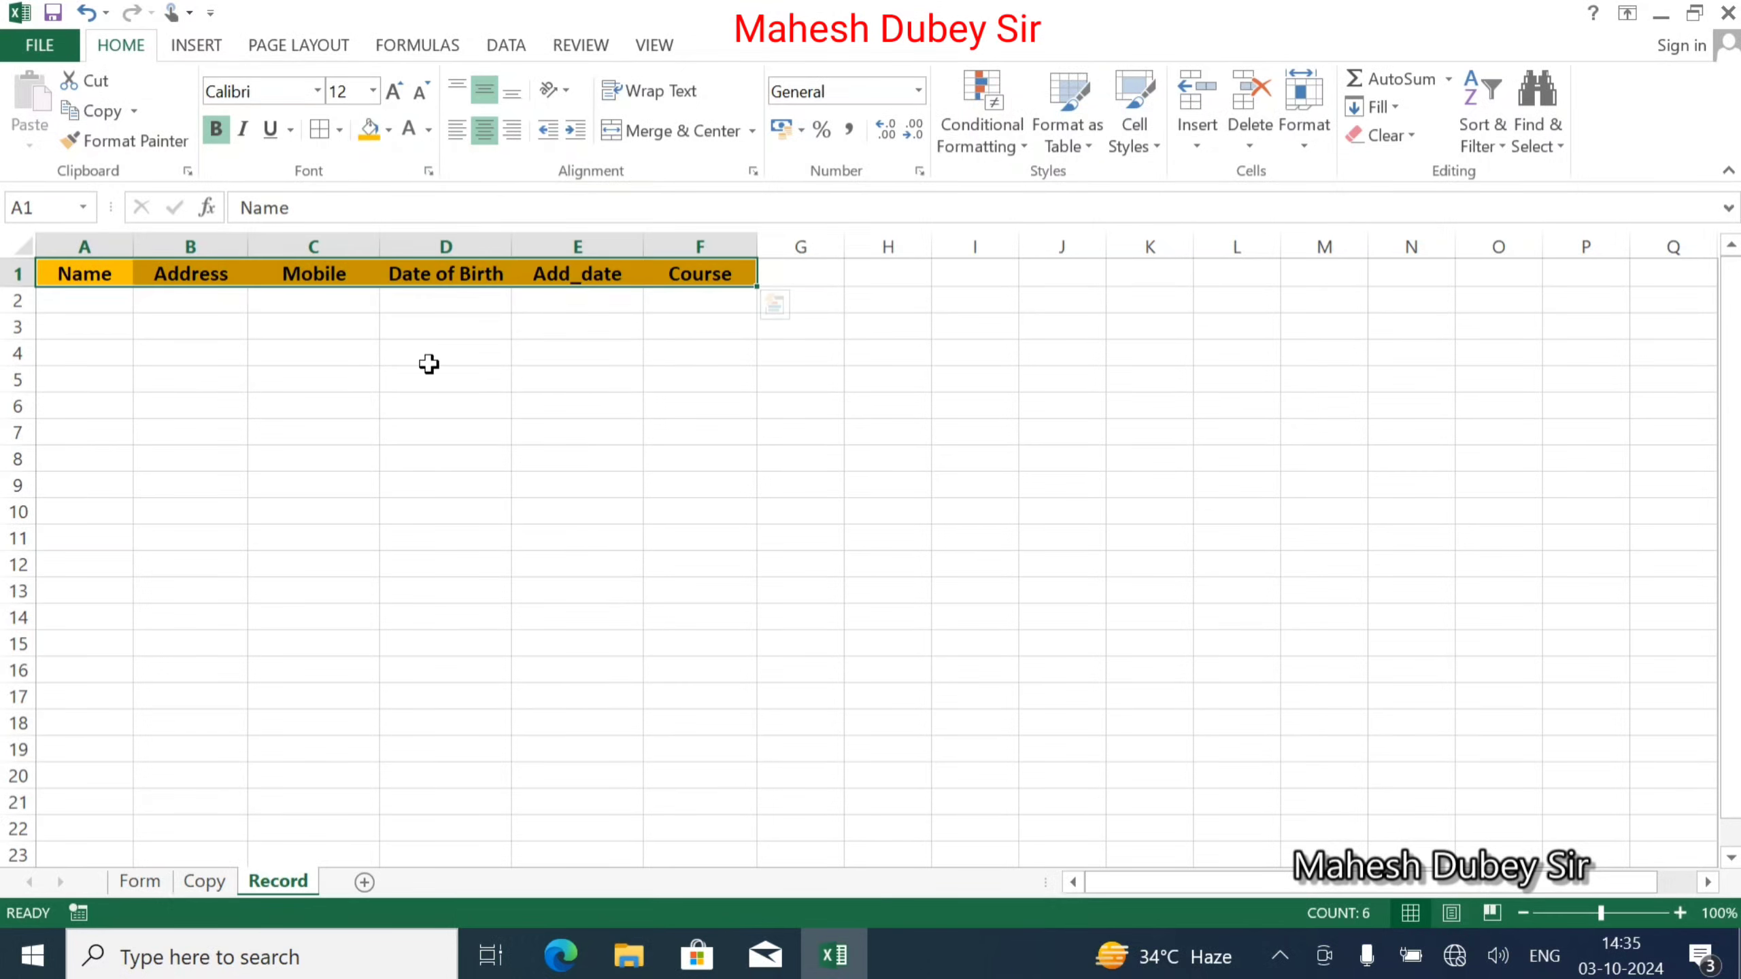
click(411, 384)
Apply All Borders to A1:F2, the header row and the empty row below.
drag(72, 274, 704, 276)
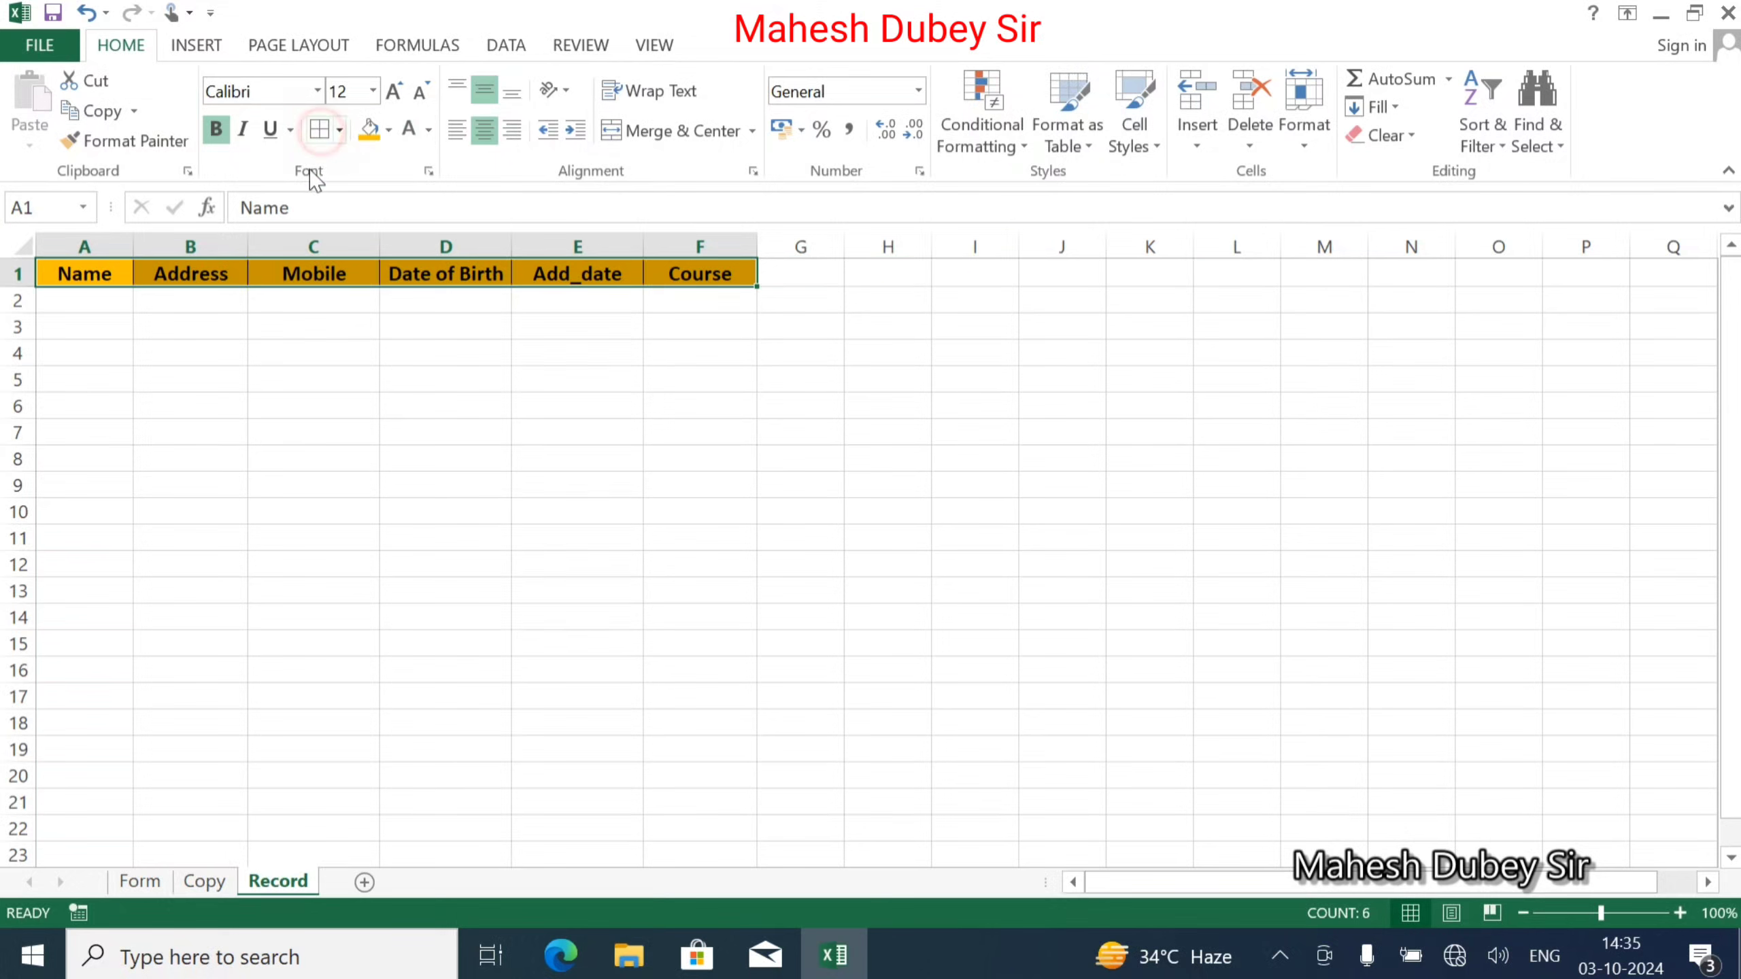
click(240, 377)
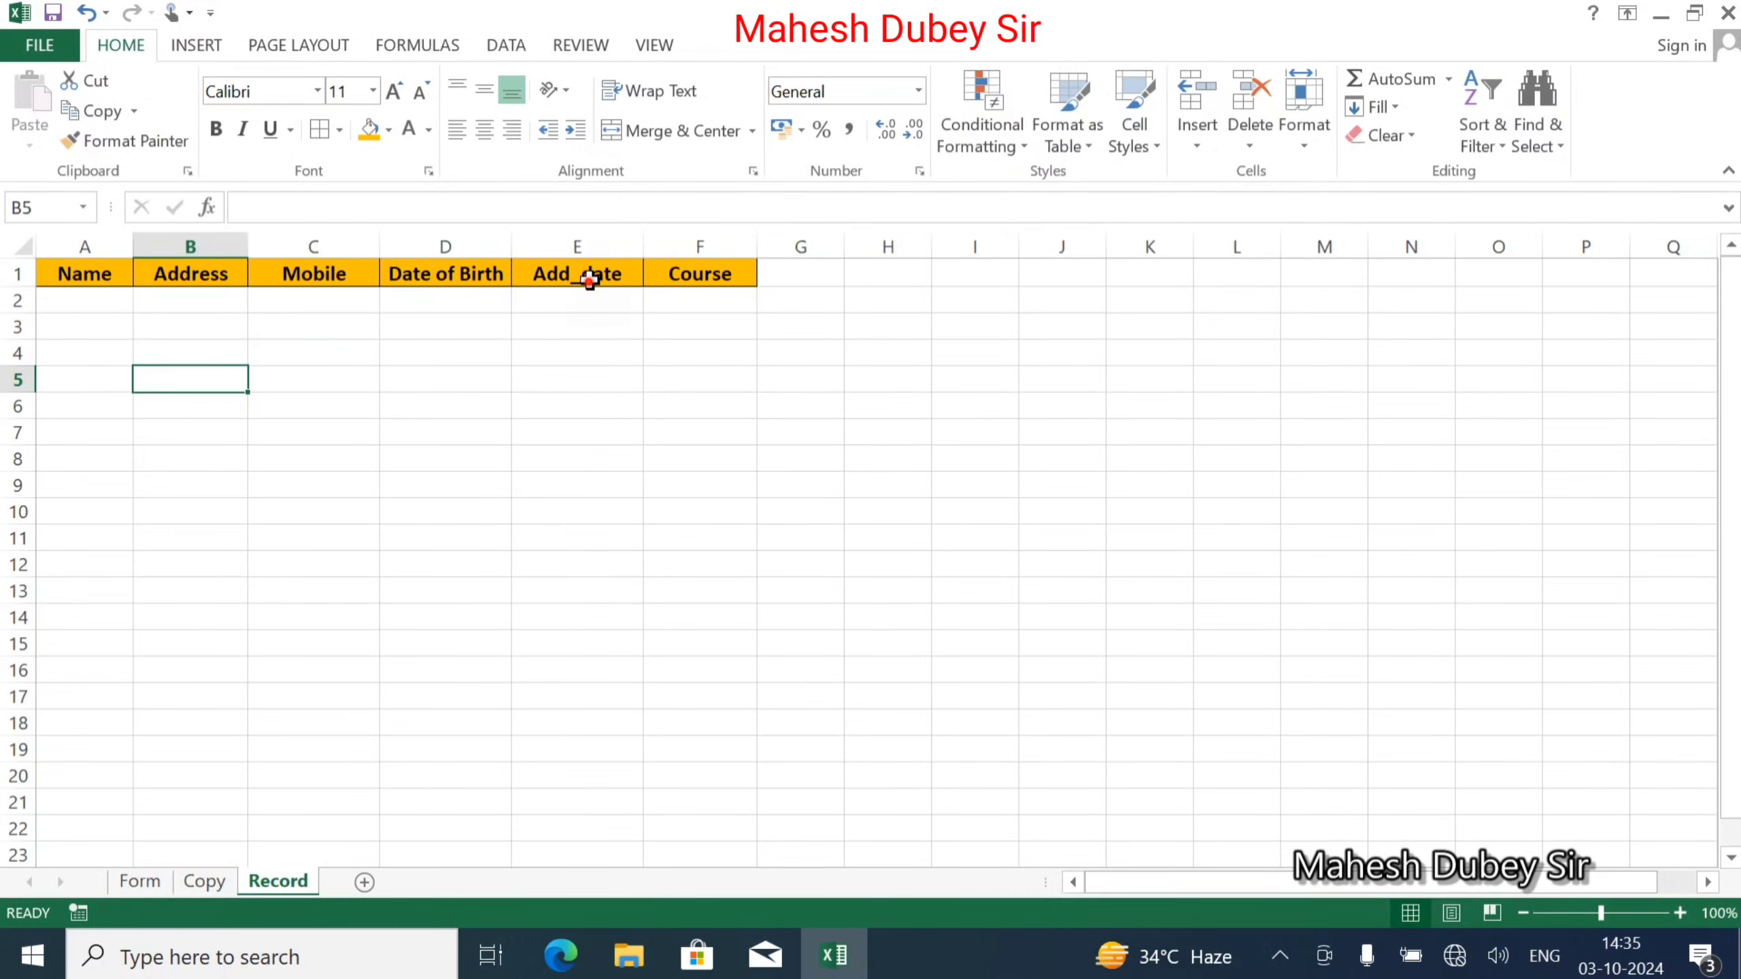
drag(85, 273, 675, 300)
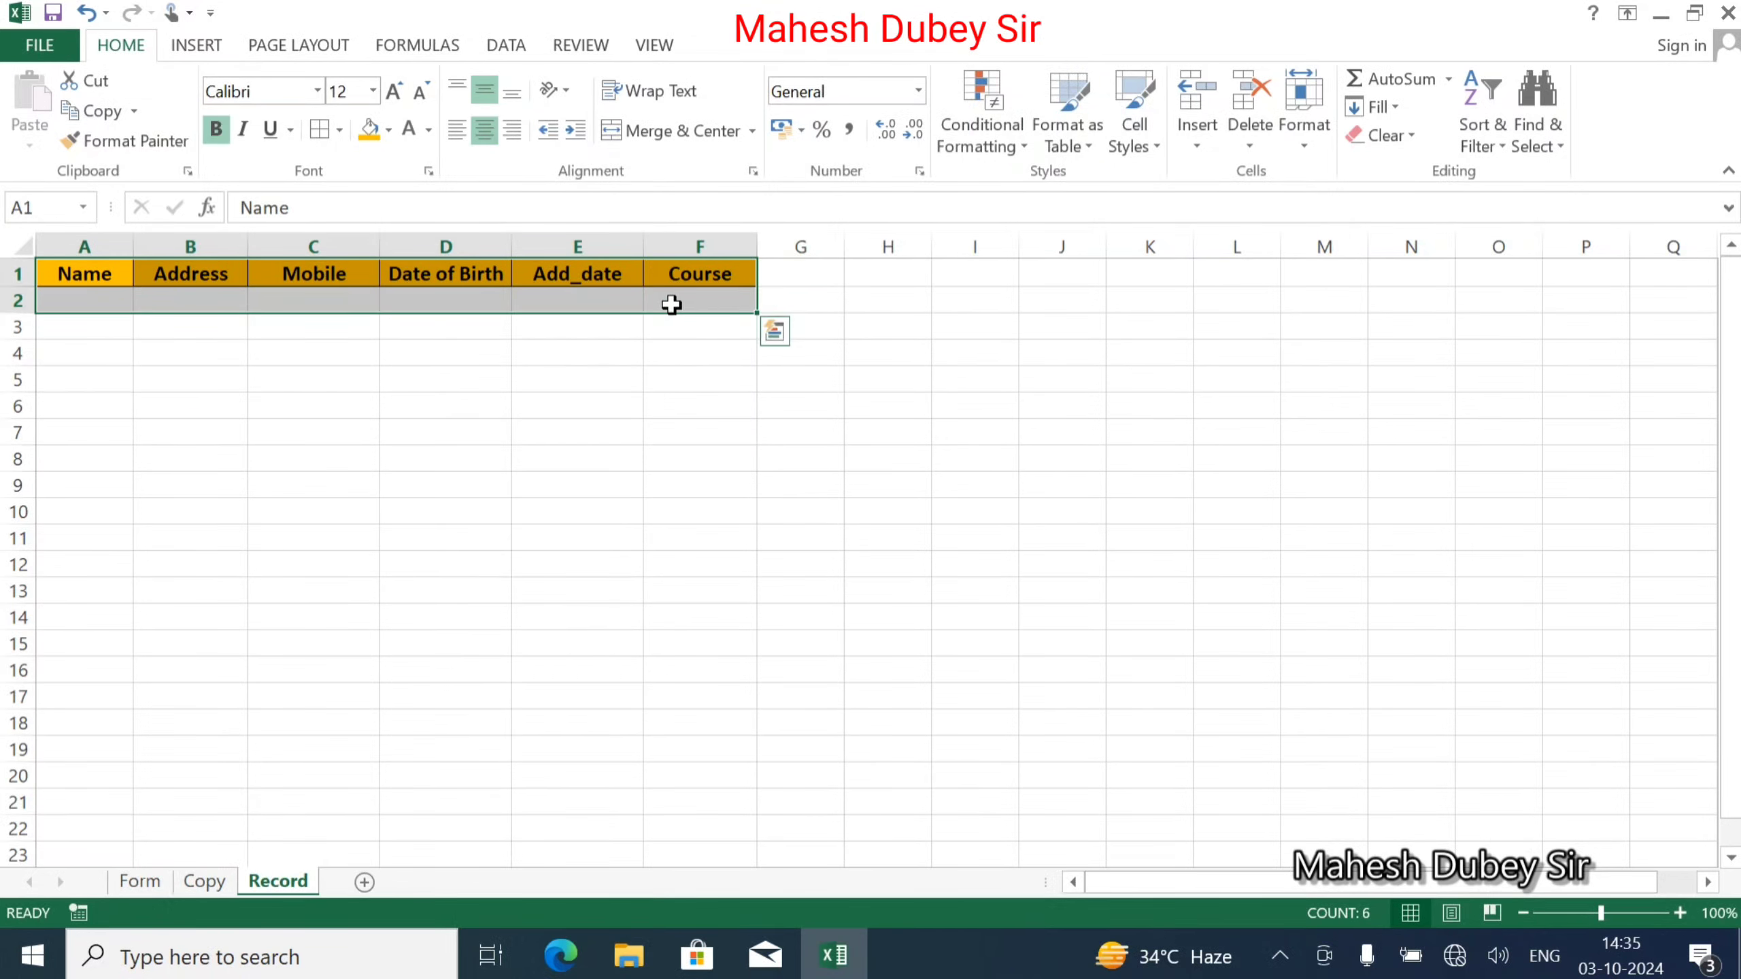
click(319, 129)
click(243, 429)
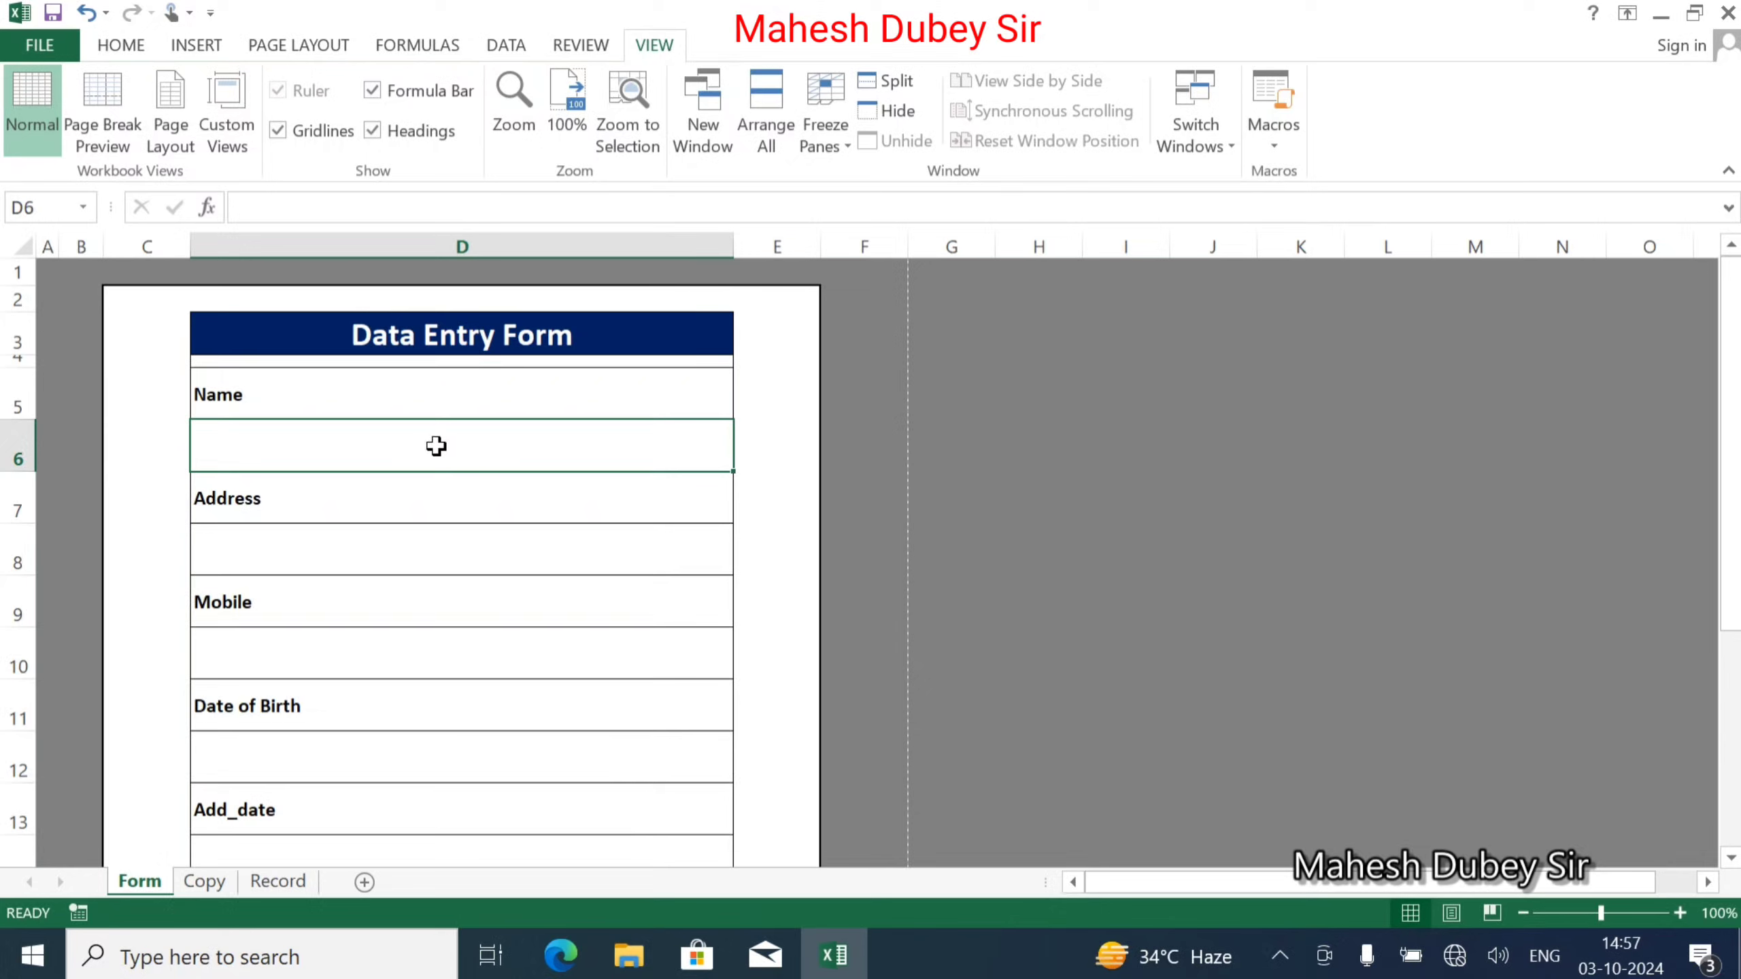
Remove Record rows 2–6 so only the orange header row stays, then view Form.
click(278, 880)
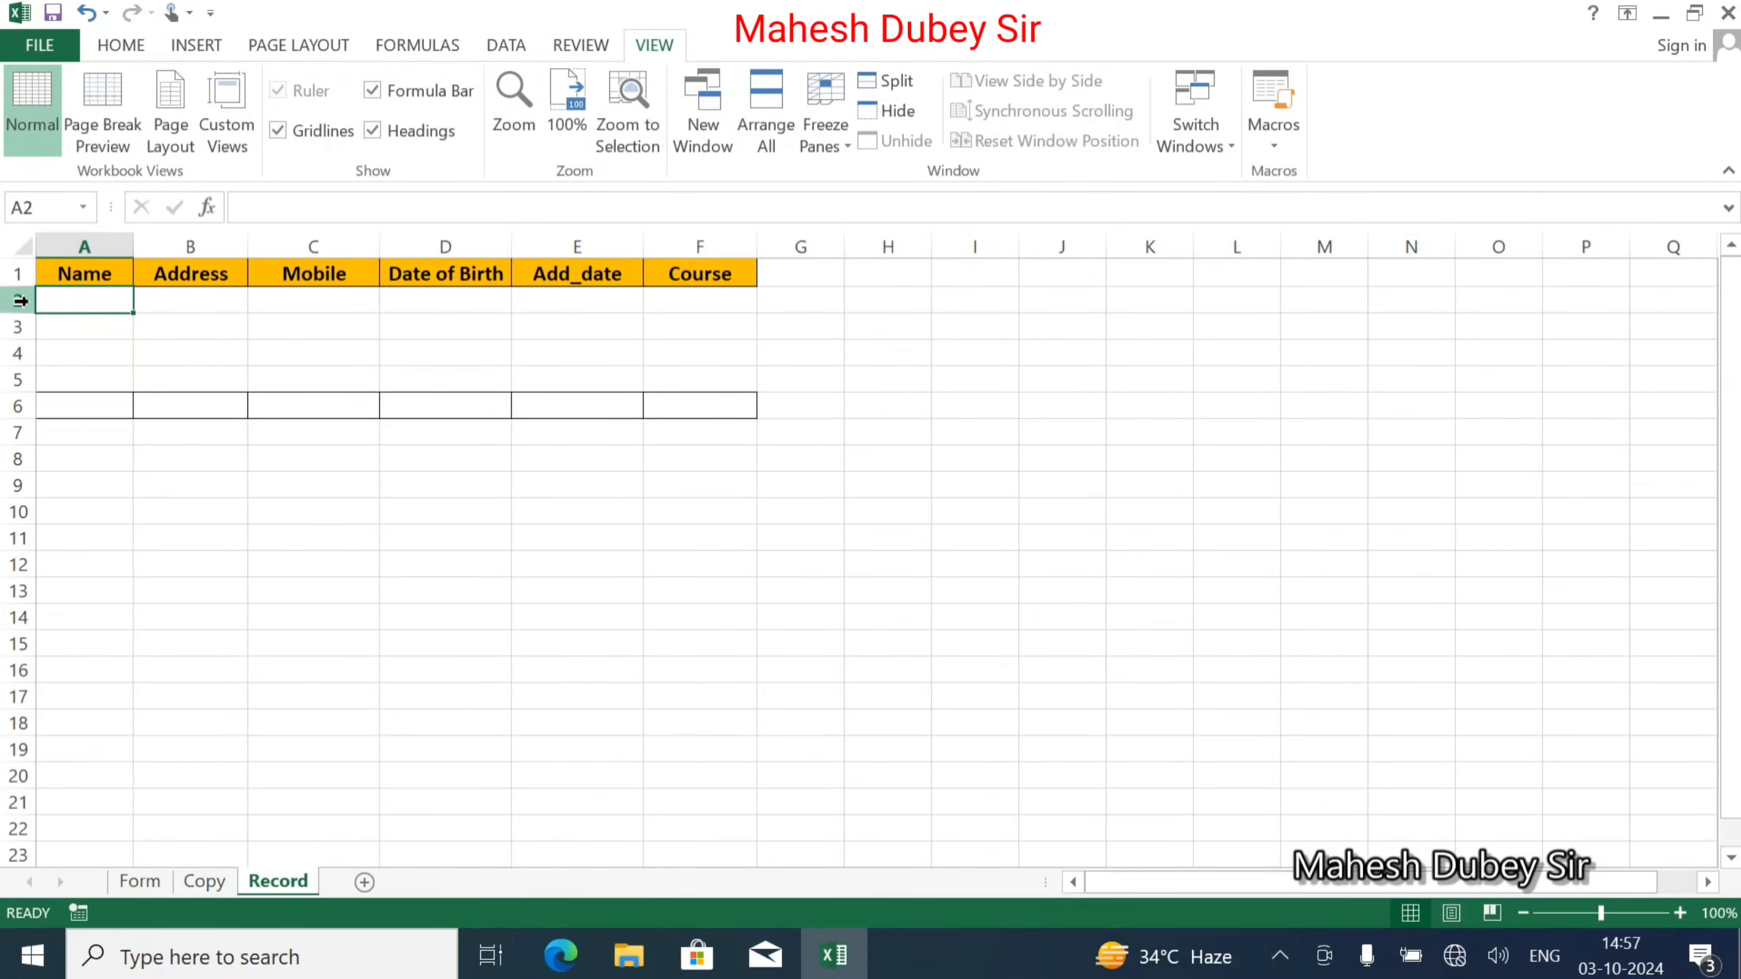
drag(15, 300, 9, 409)
right_click(10, 409)
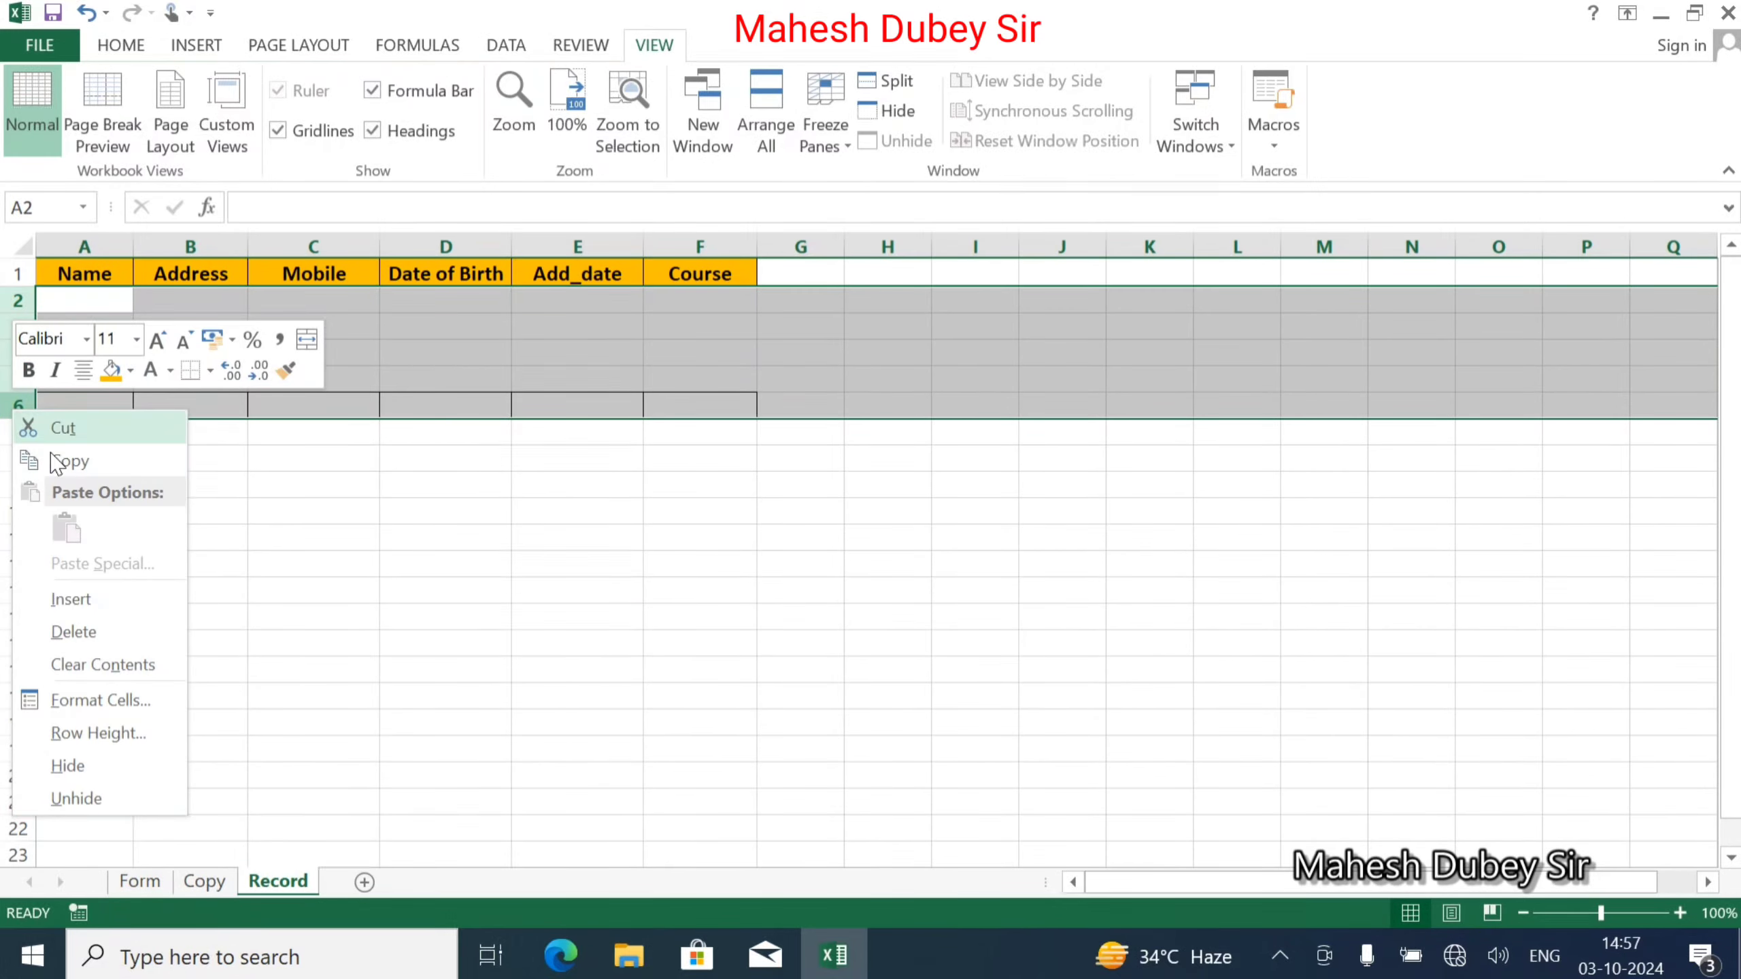
click(100, 637)
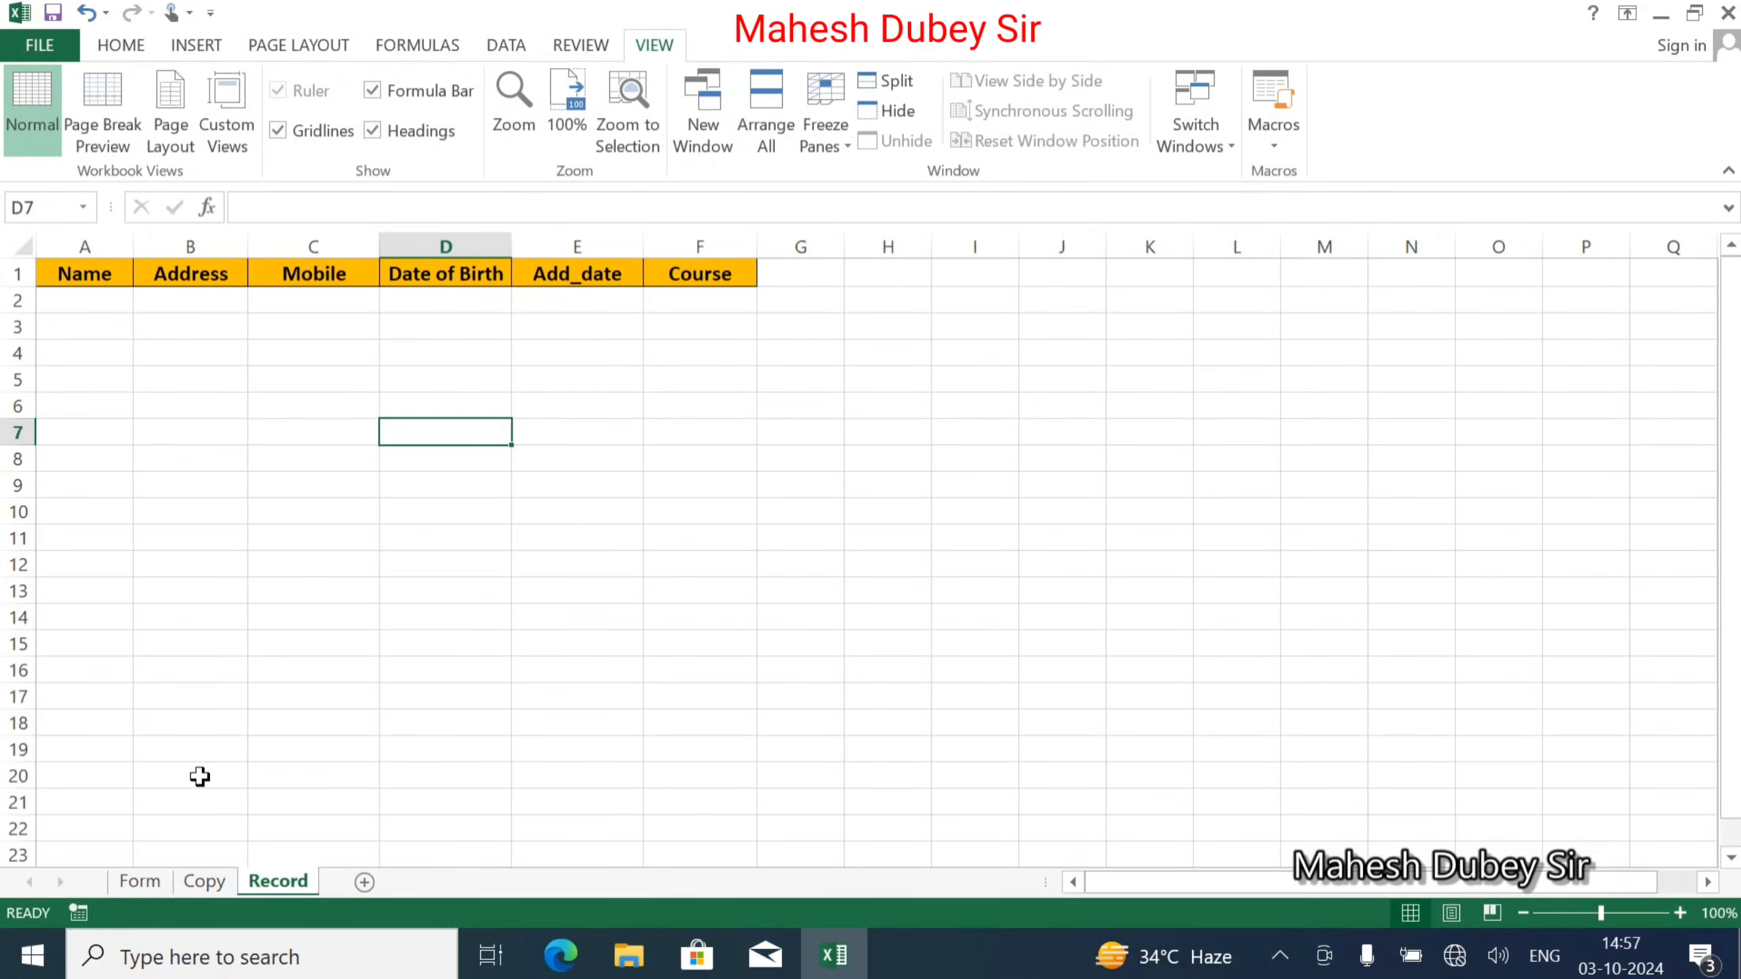
click(137, 880)
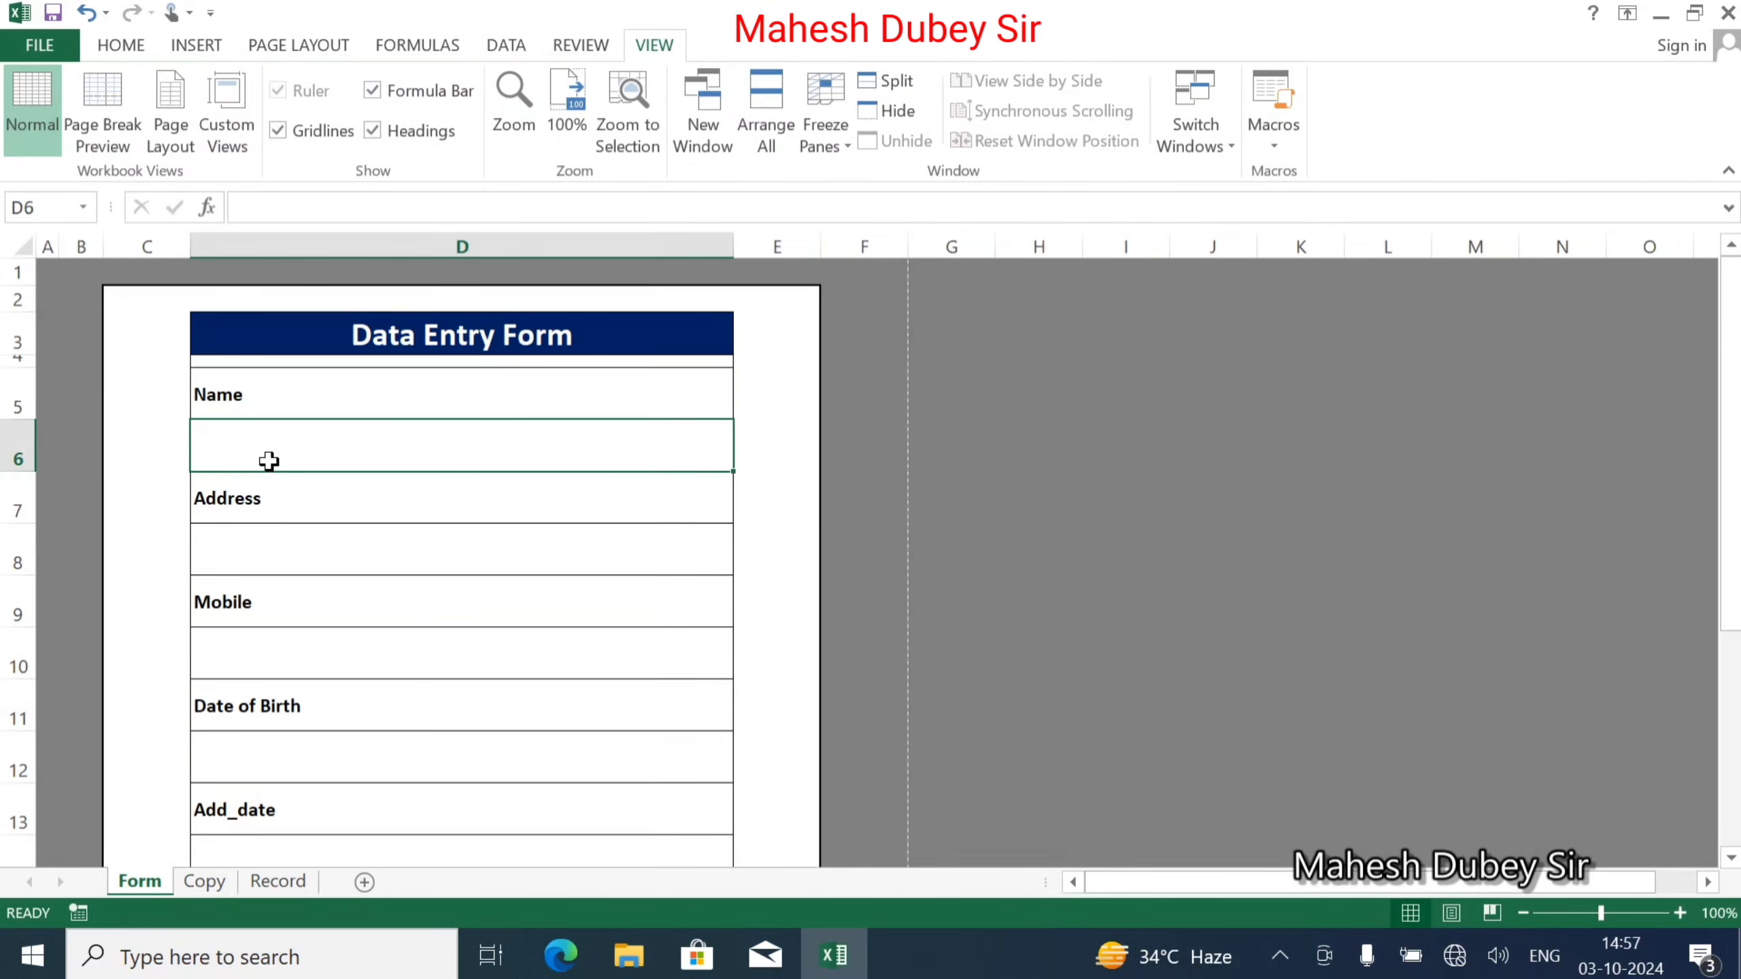
Fill in a sample name in D6 and an address in D8.
text(Ramesh)
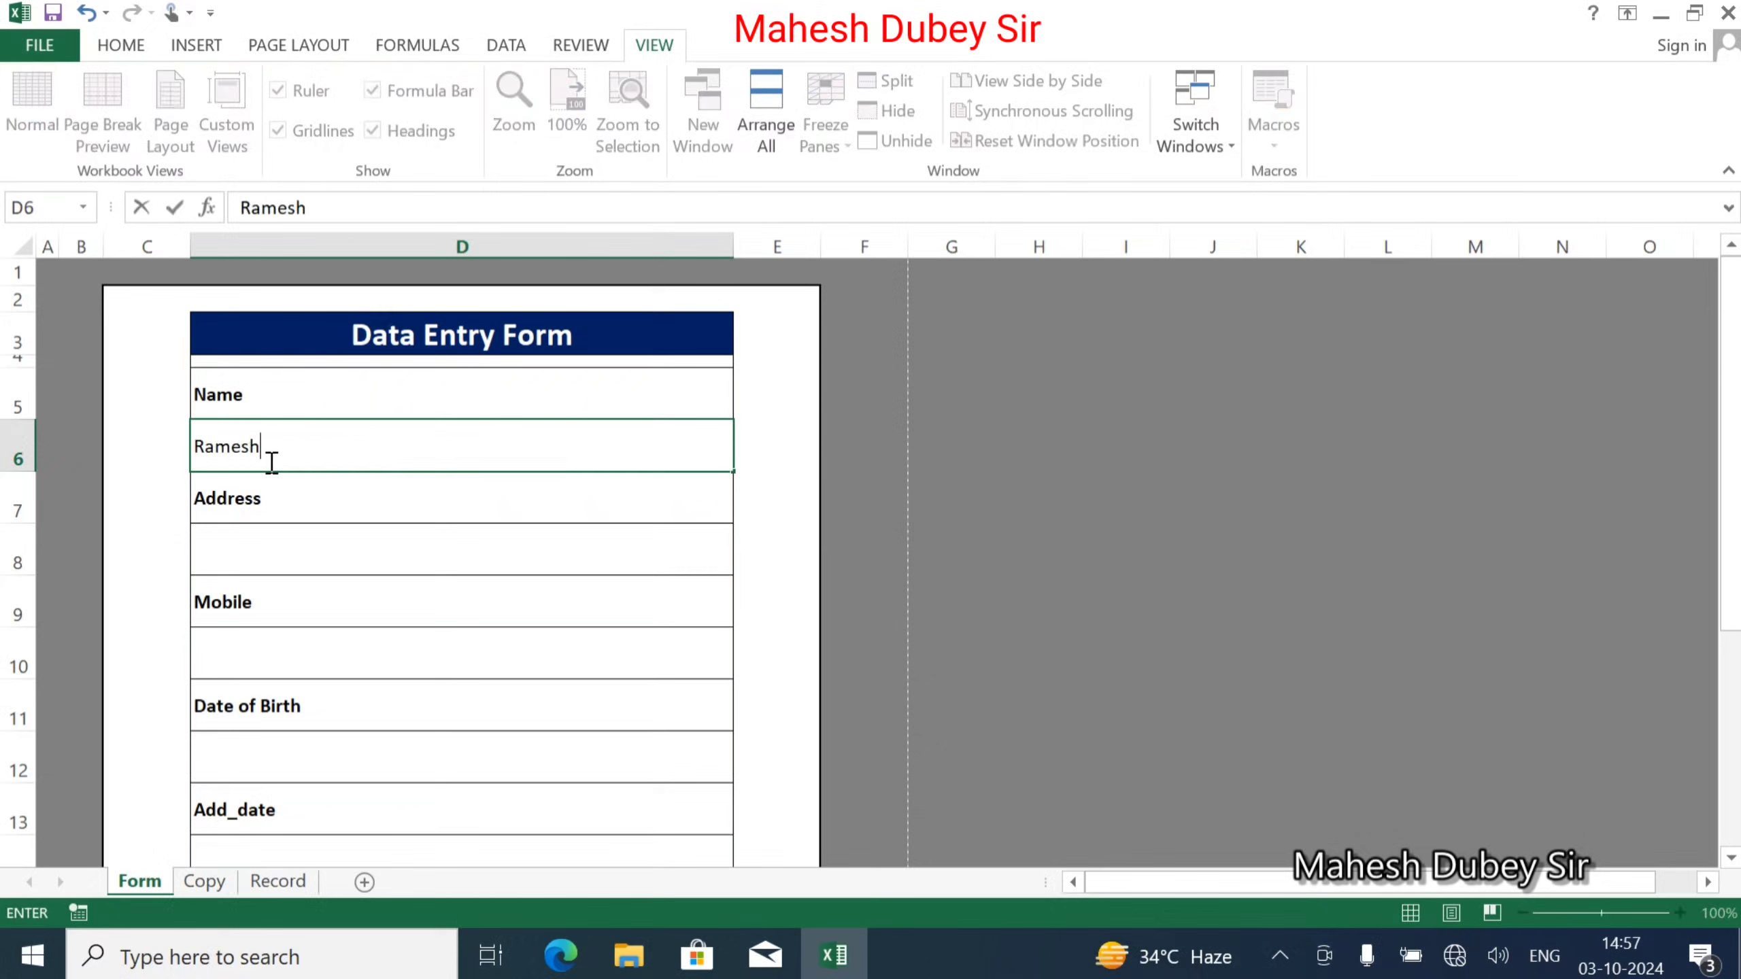
key(Tab)
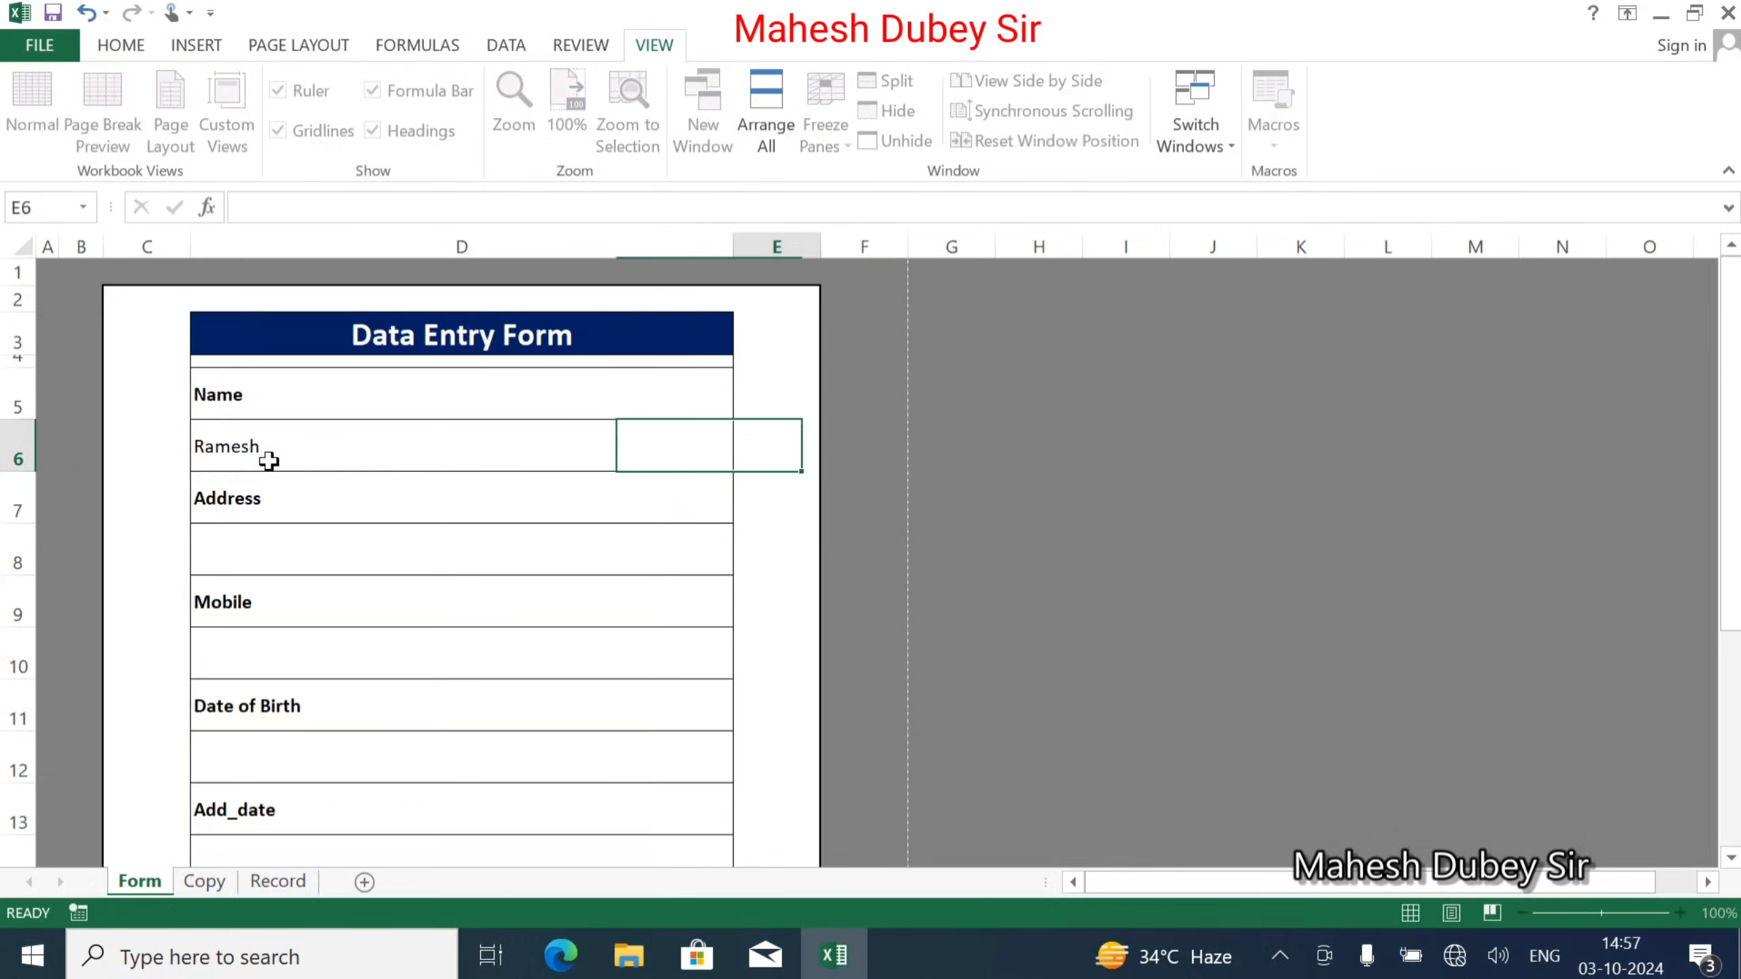
click(291, 548)
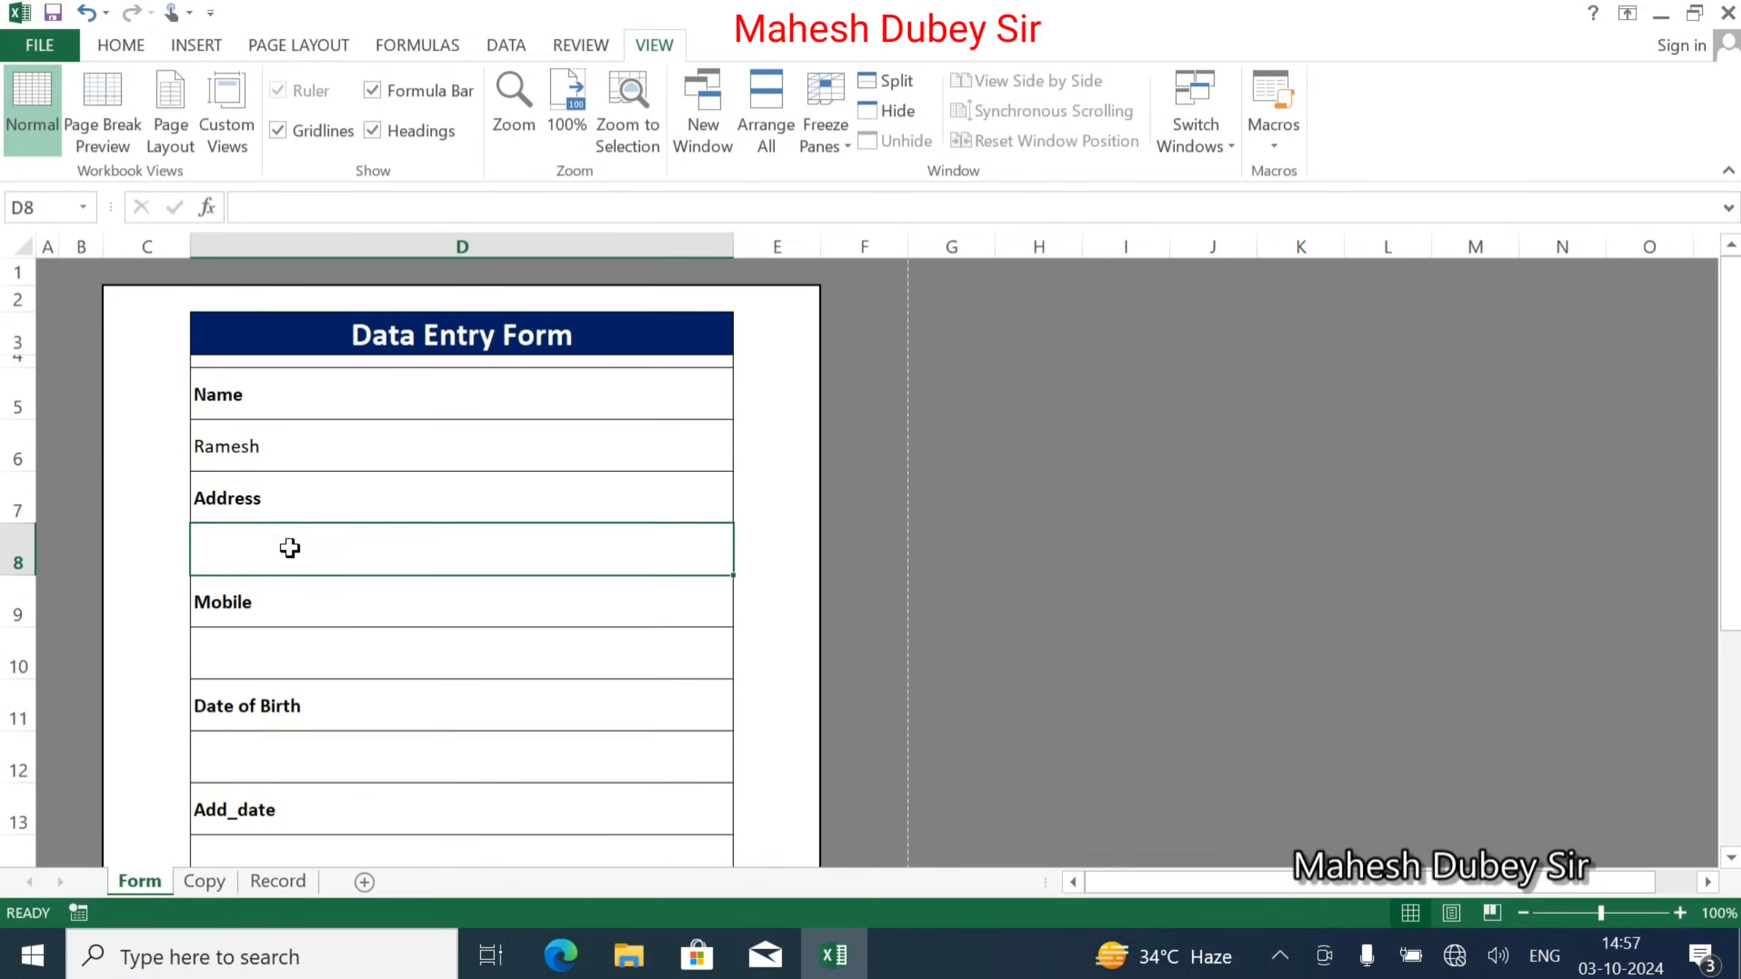
text(Raniganj)
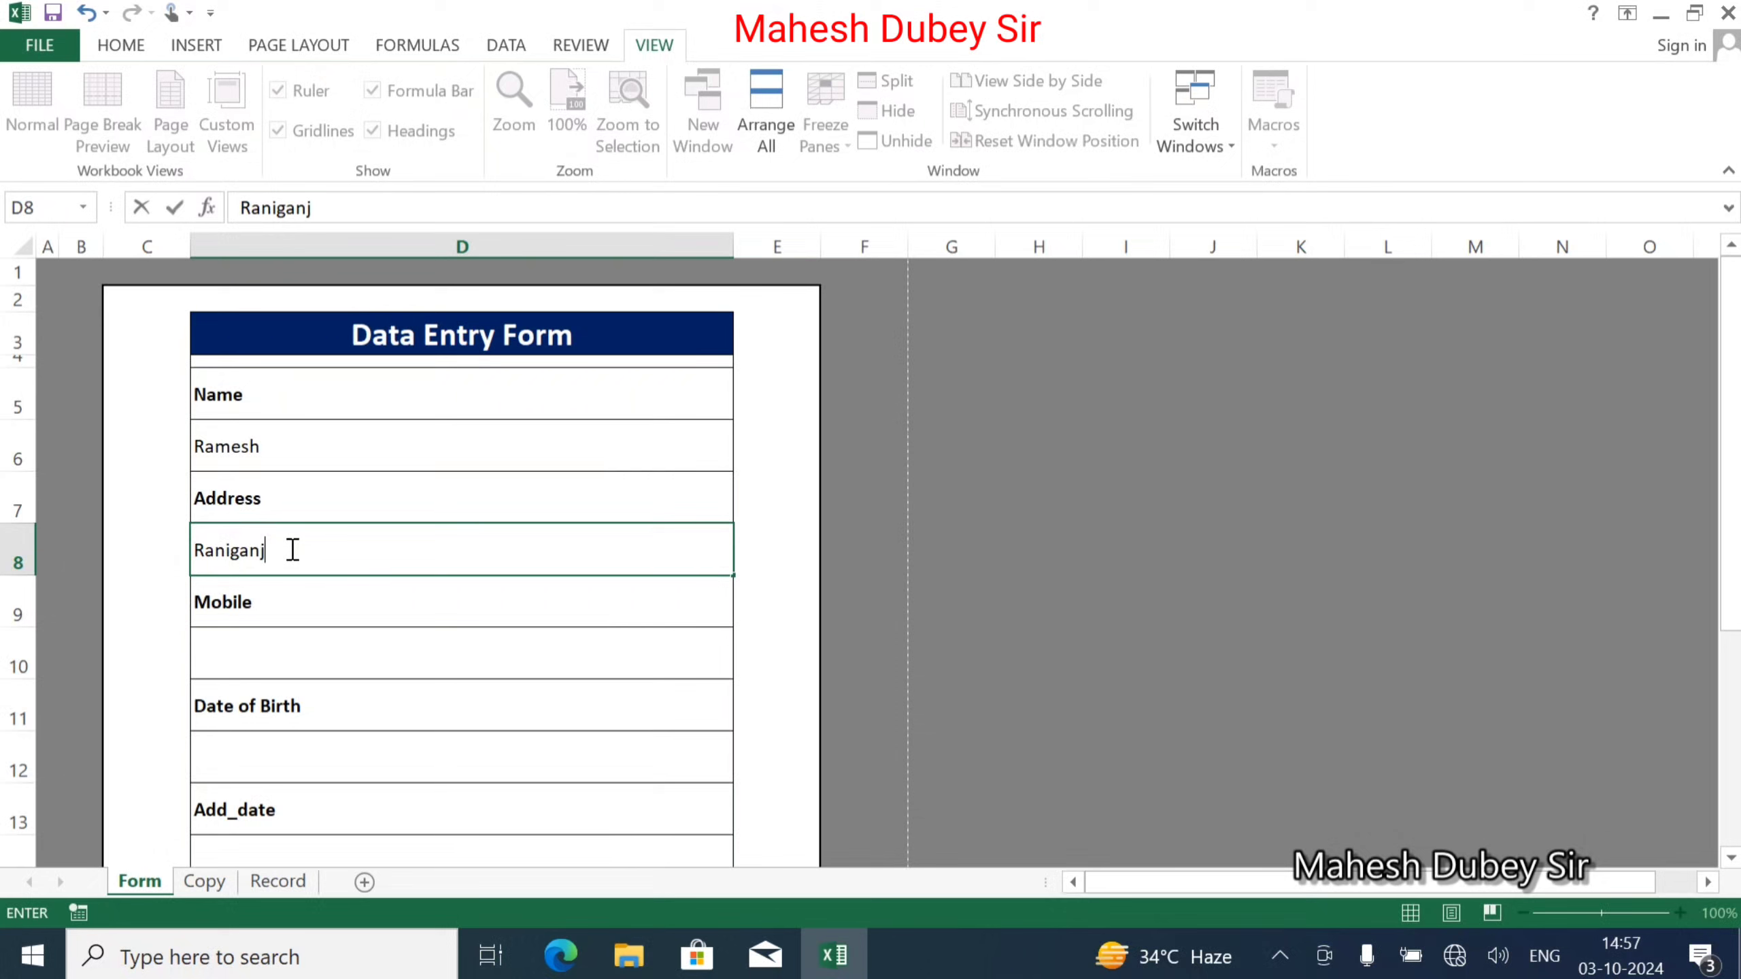
key(Return)
key(Return)
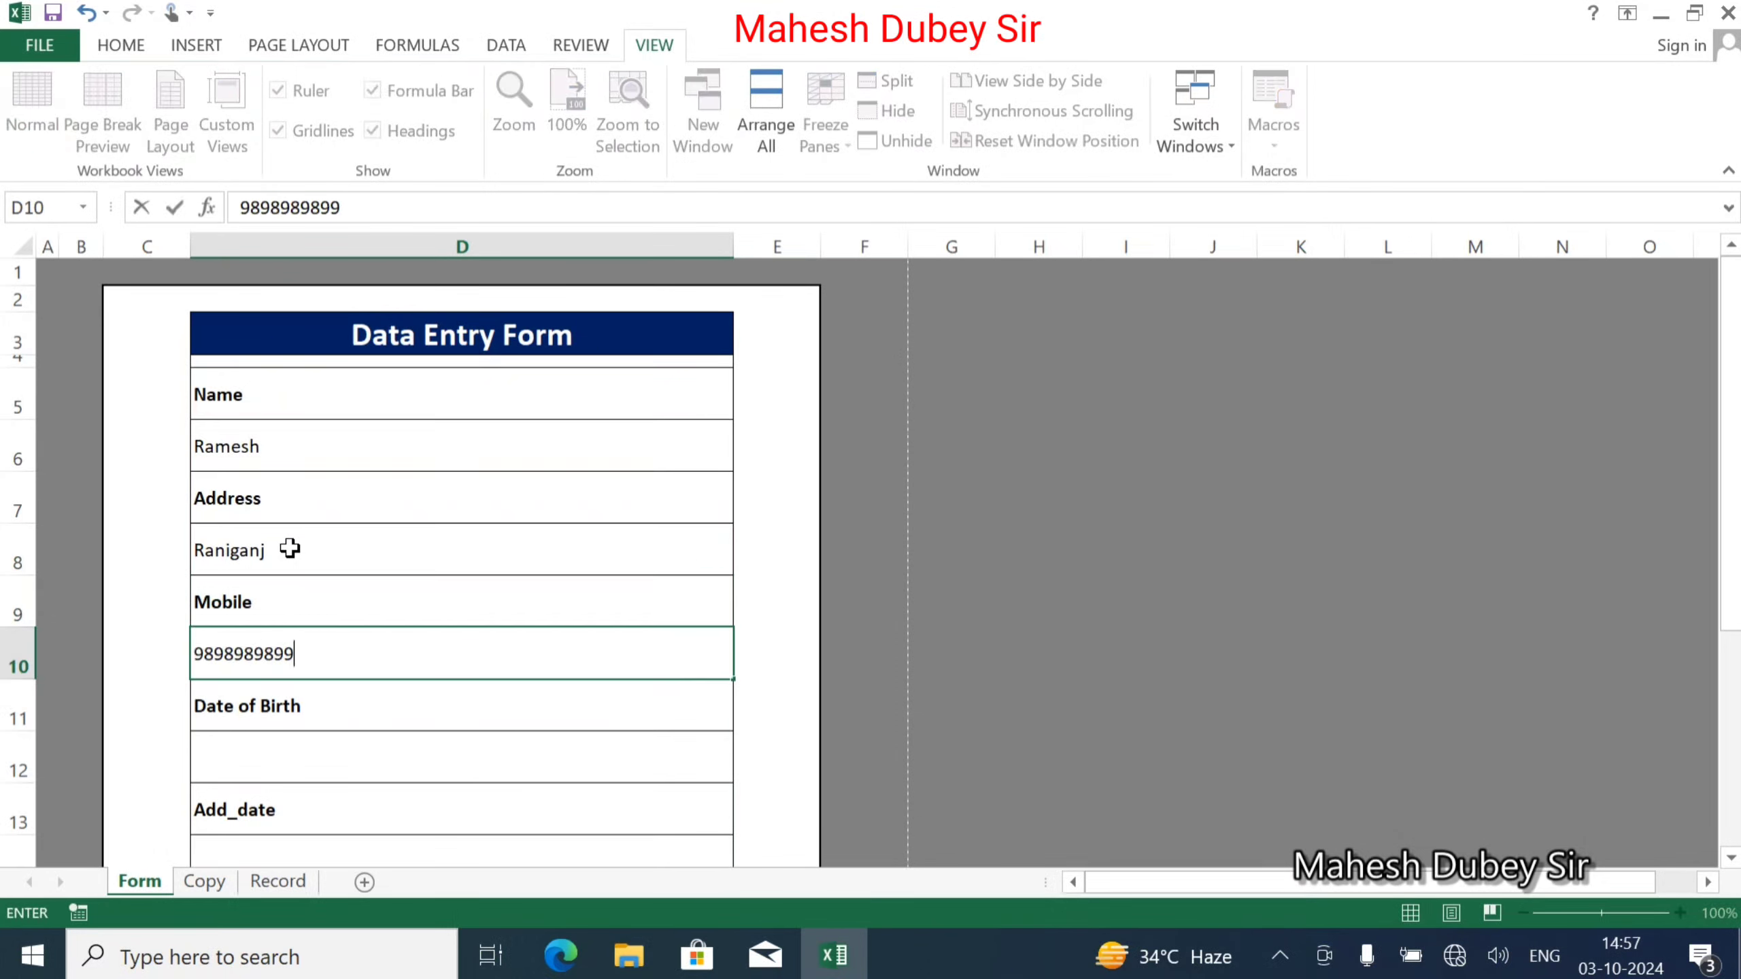
Enter a mobile number and Date of Birth 01-01-2000.
key(Tab)
key(Return)
key(Return)
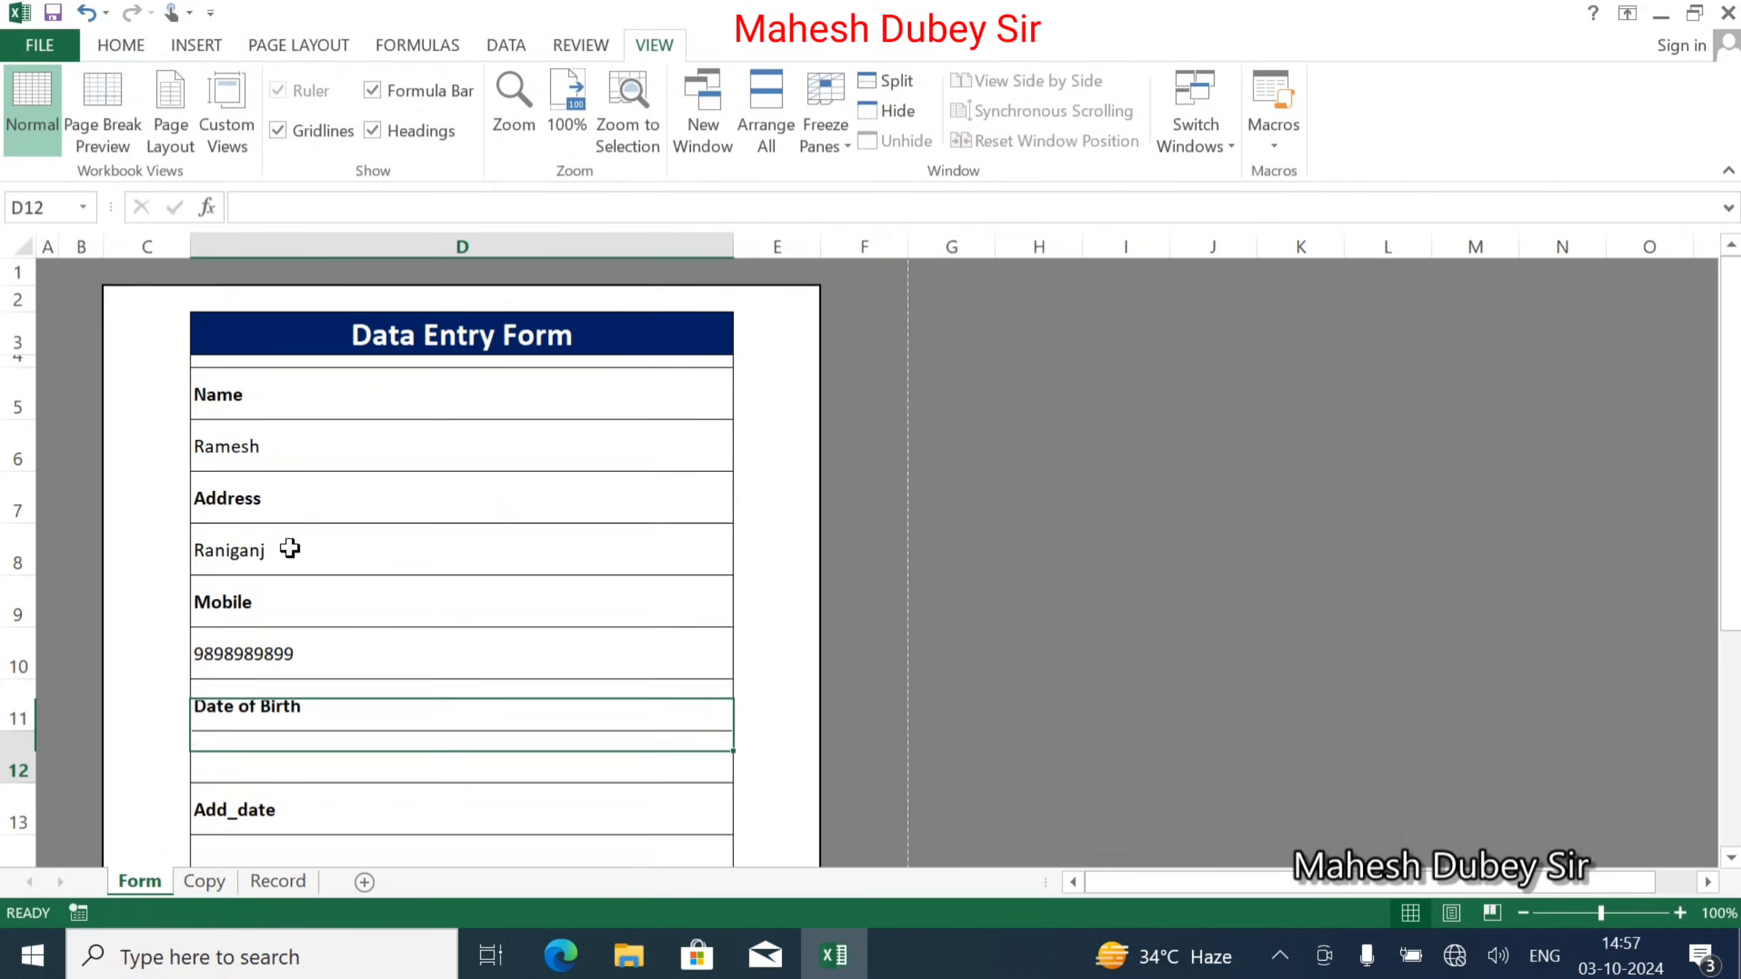
text(01/01/)
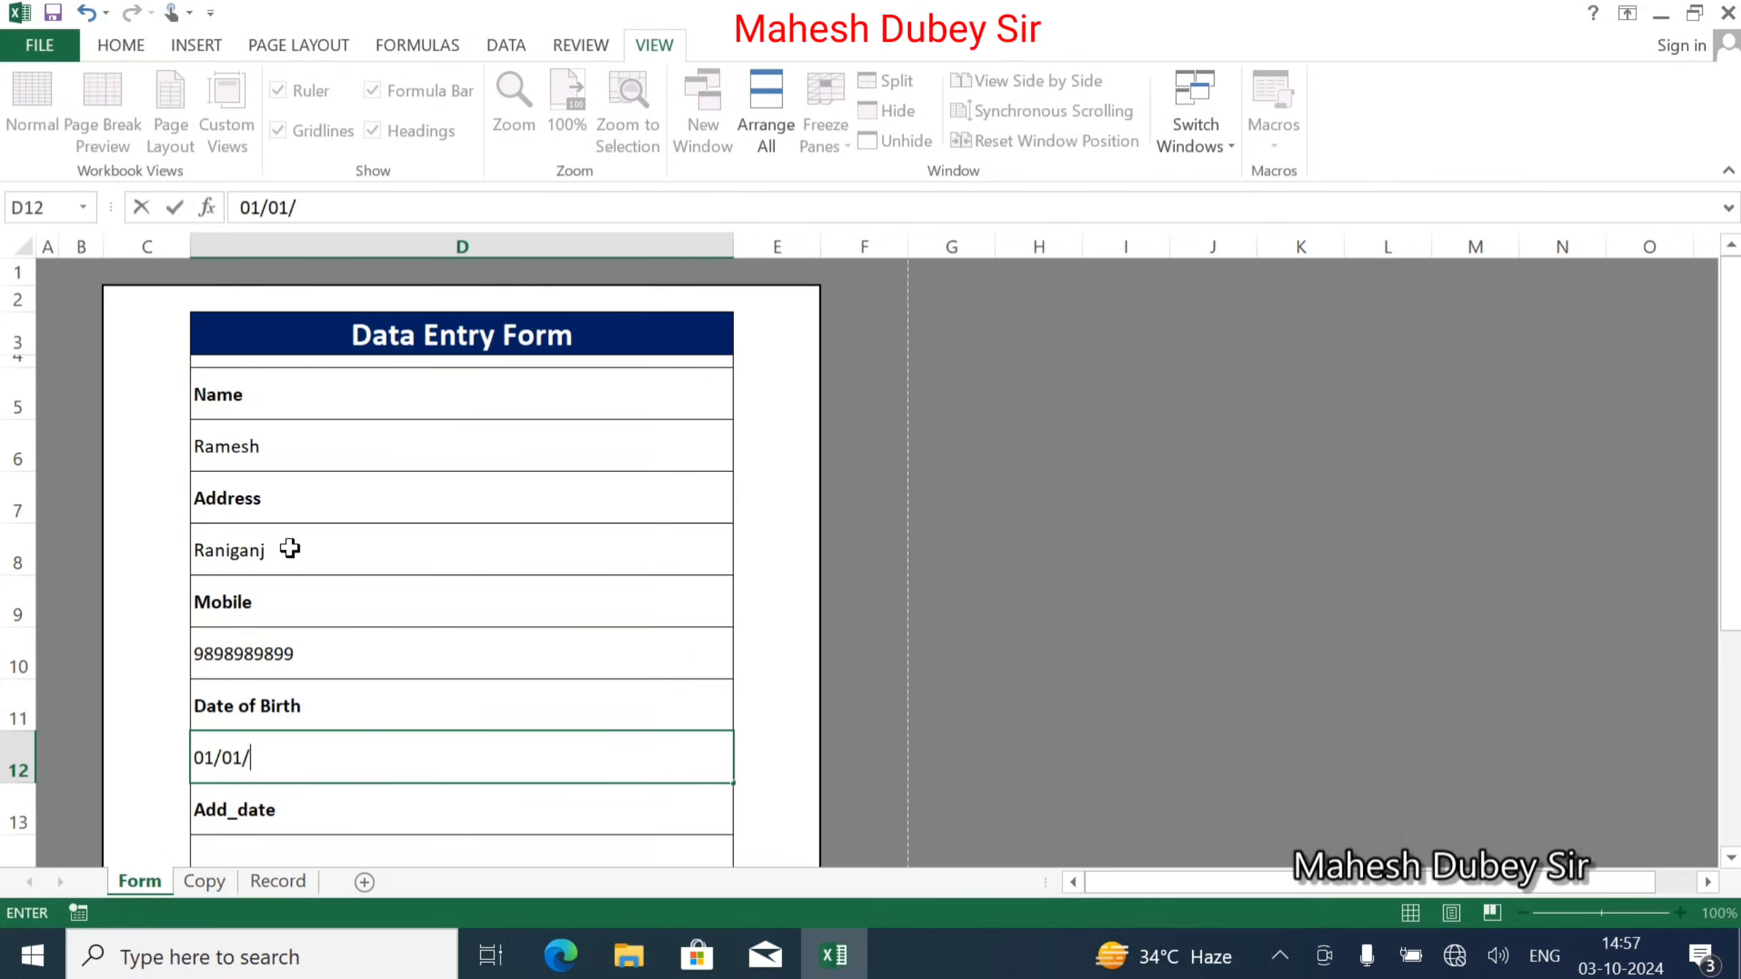
text(2000)
key(Return)
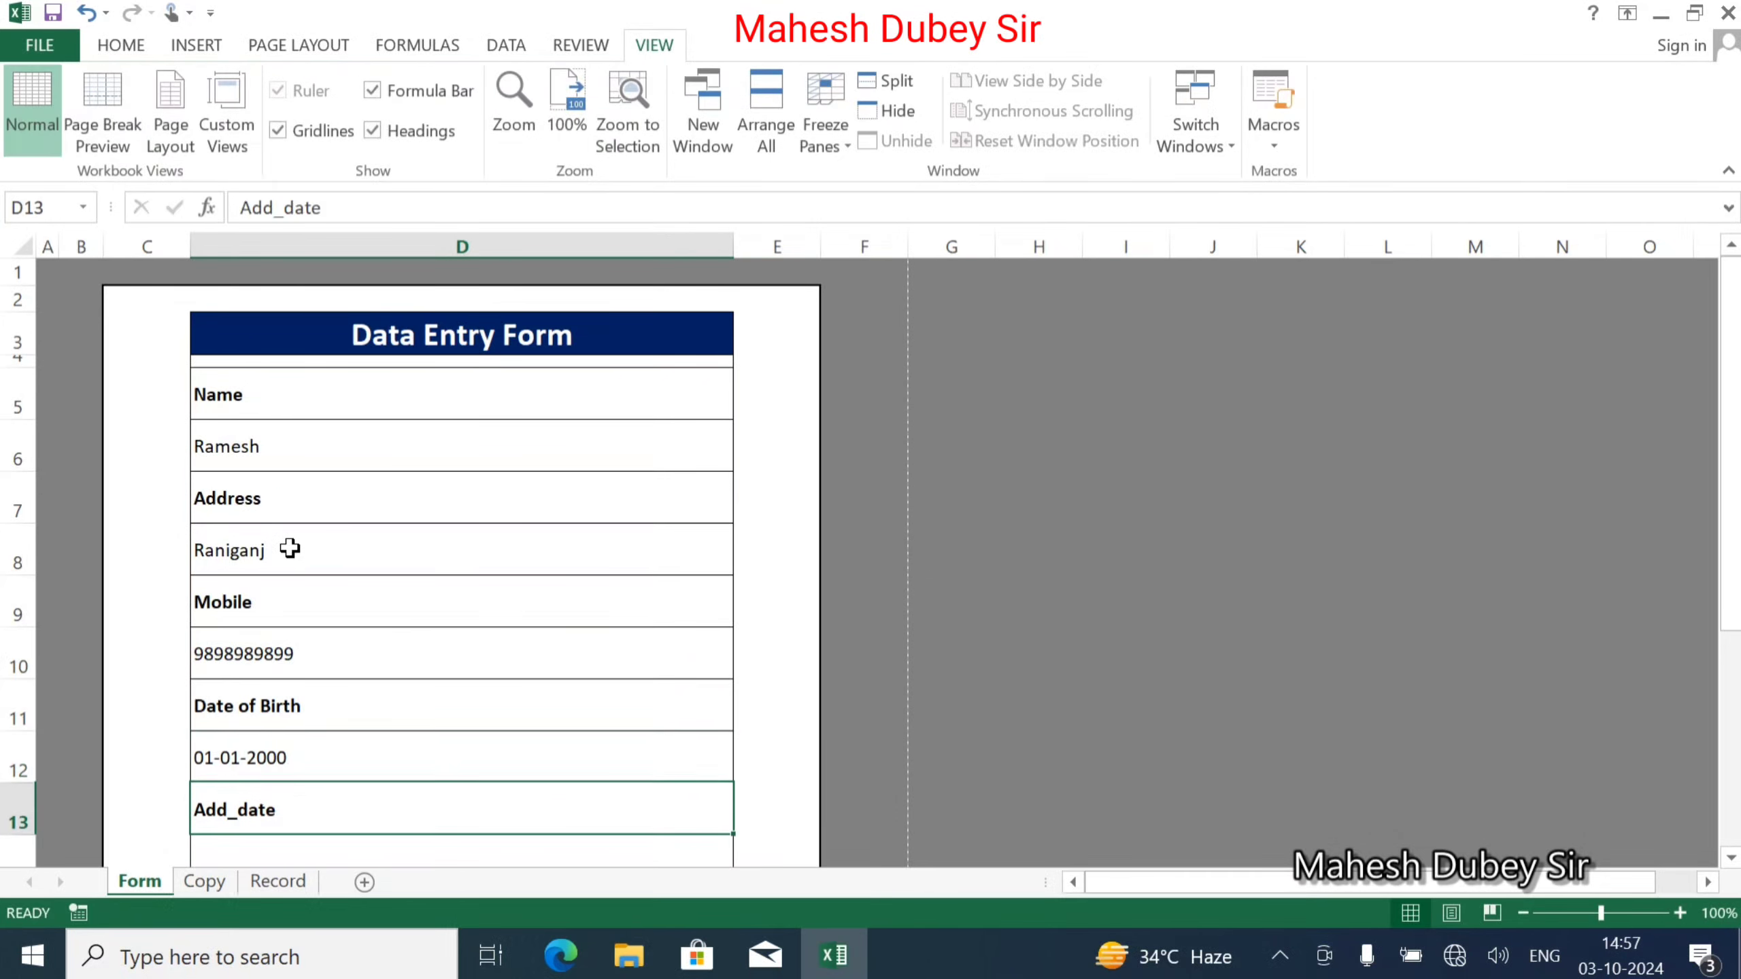
Enter Add_date 01-01-2024 and Course CCC, undoing an accidental overwrite of the Course label.
scroll(272, 545, down, 2)
key(Return)
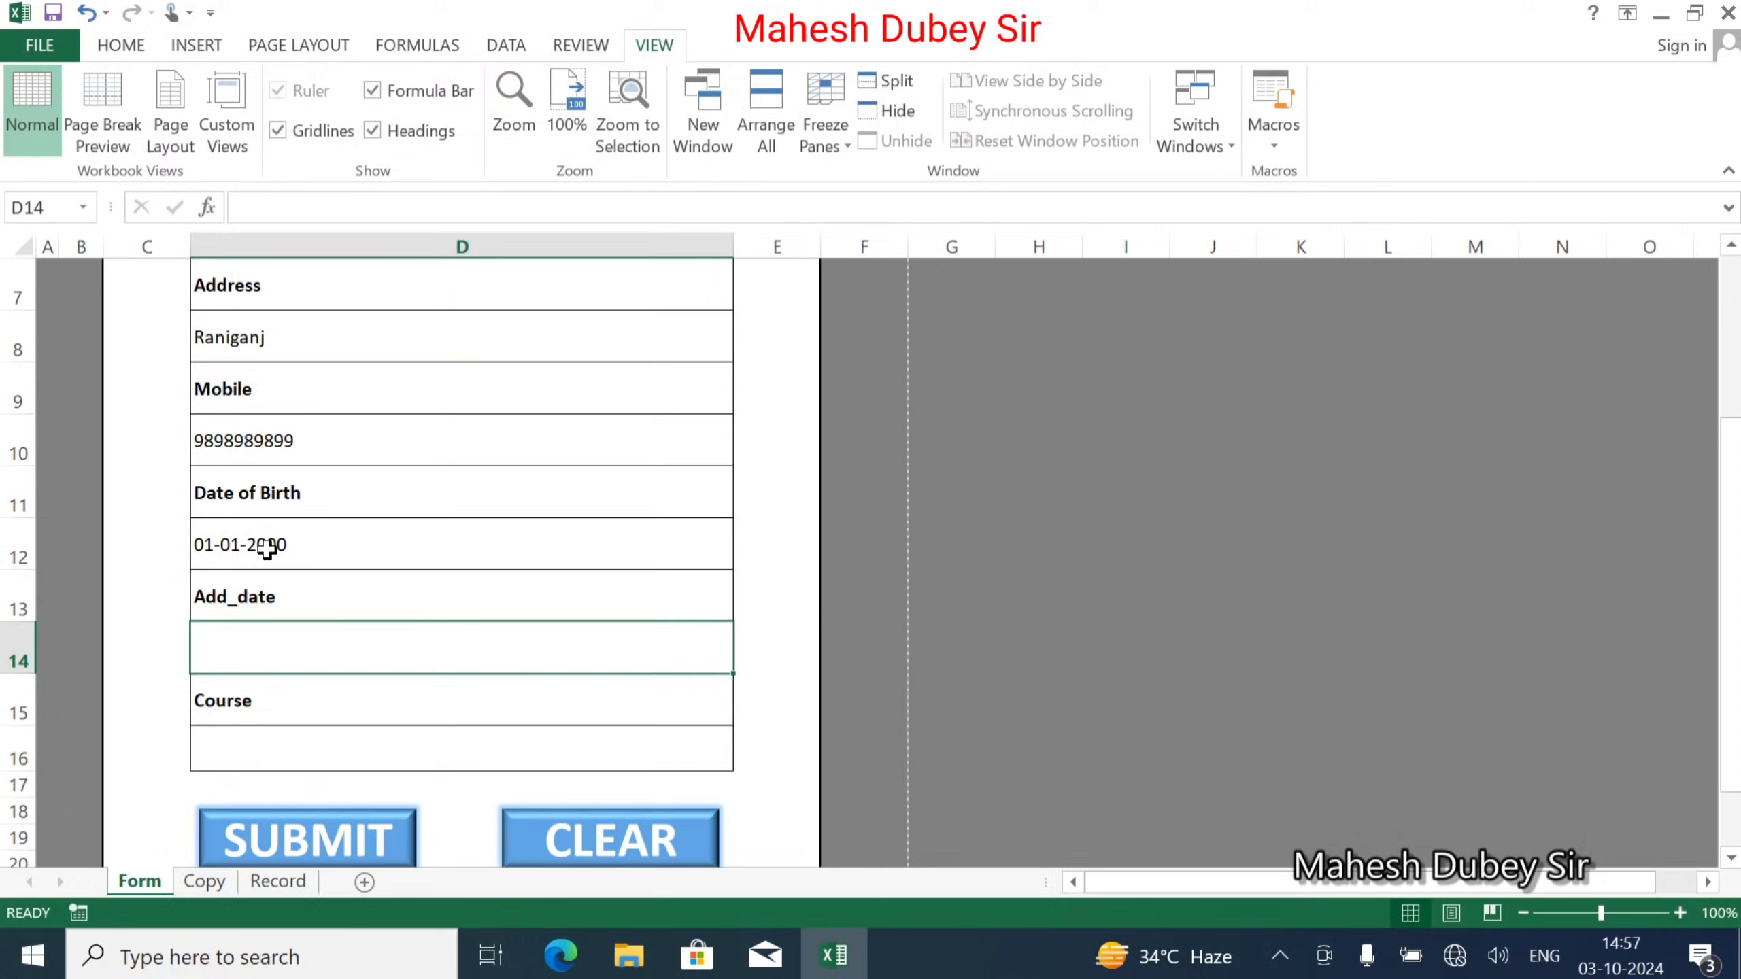
text(01/01/2024)
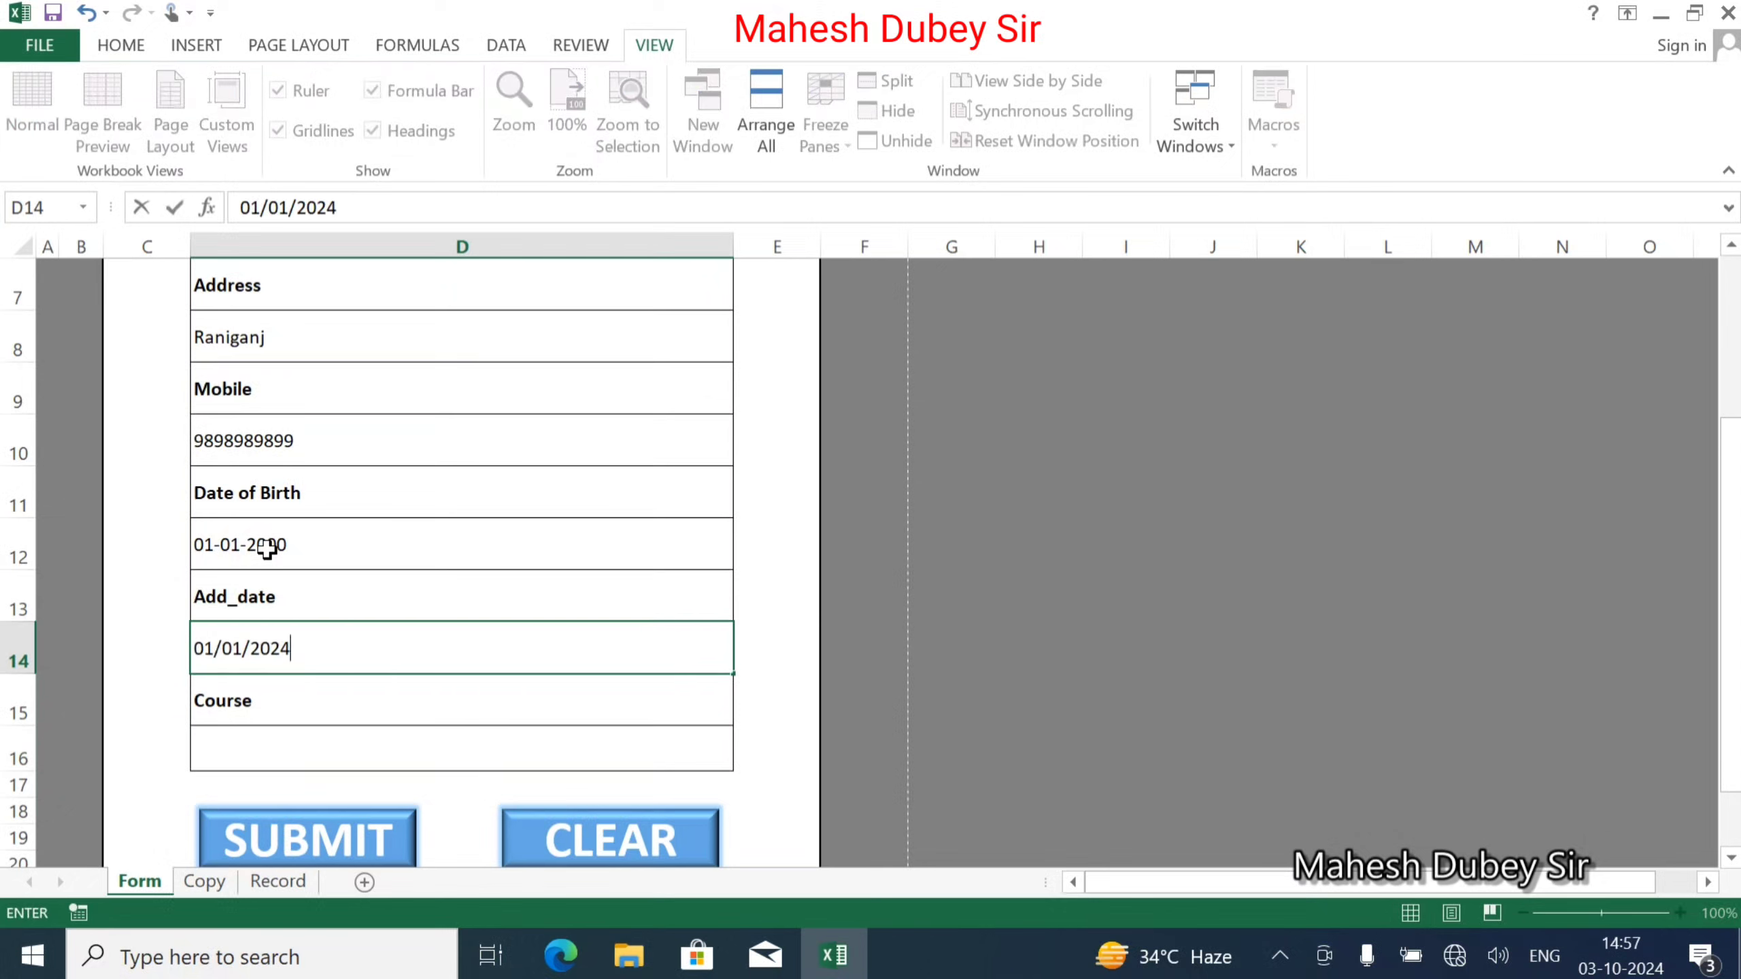
key(Return)
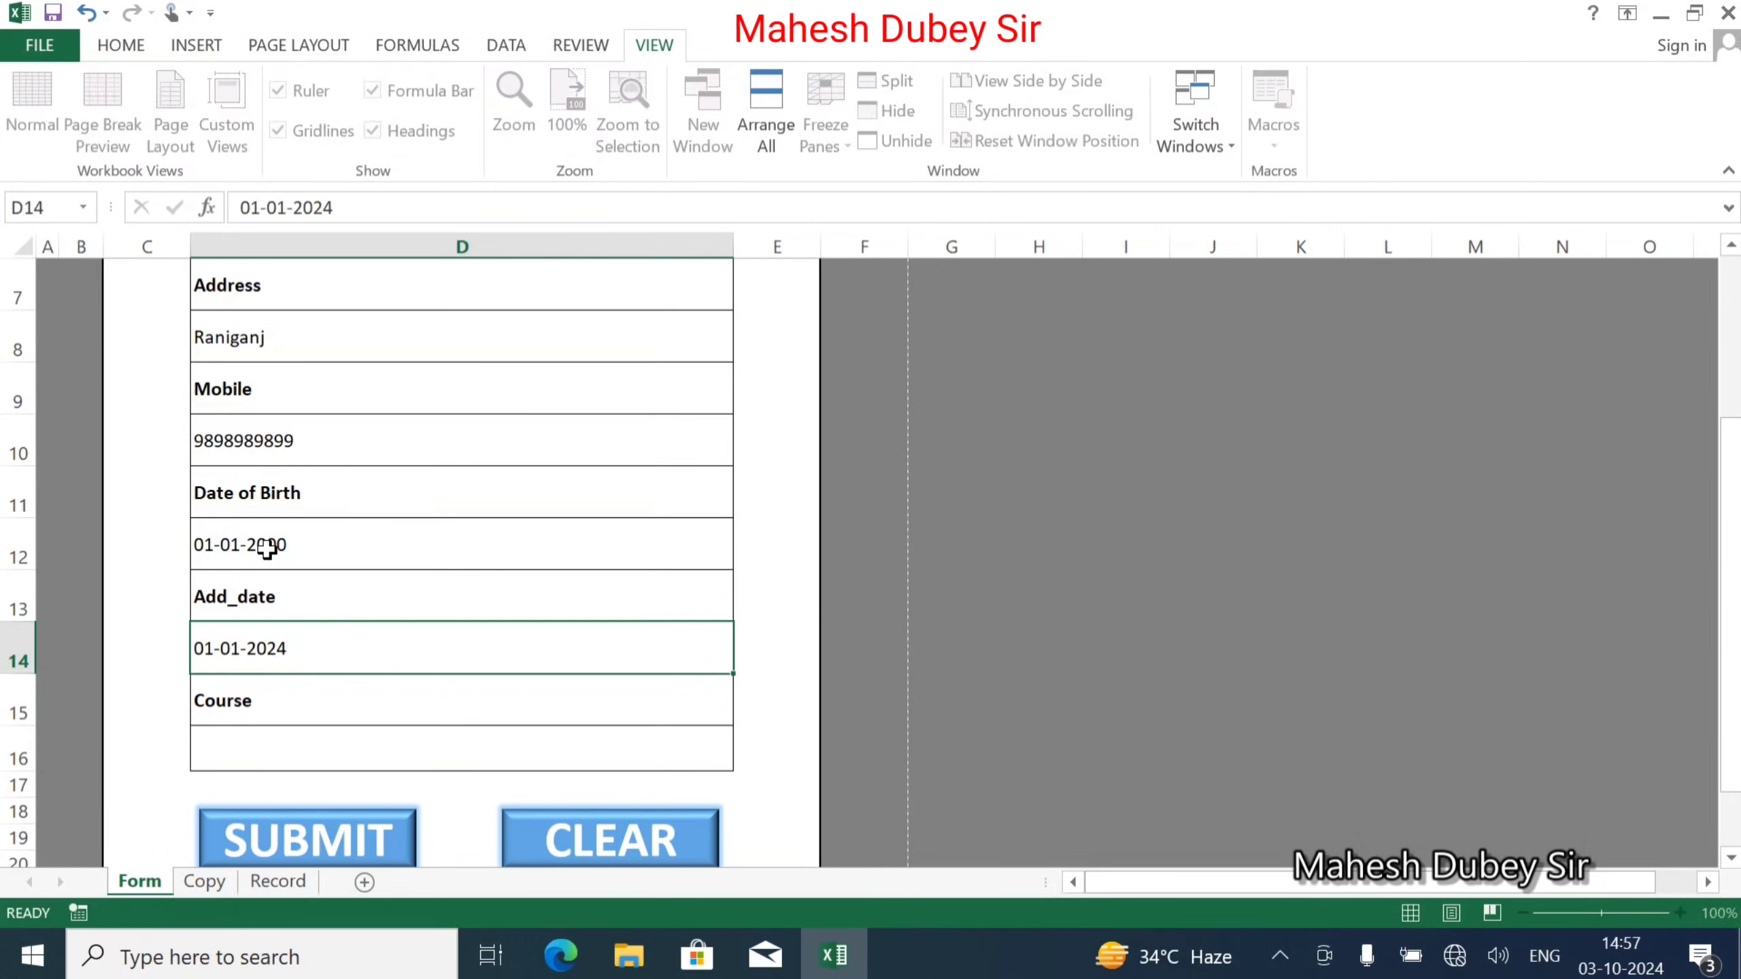
text(3)
key(Return)
key(ctrl+z)
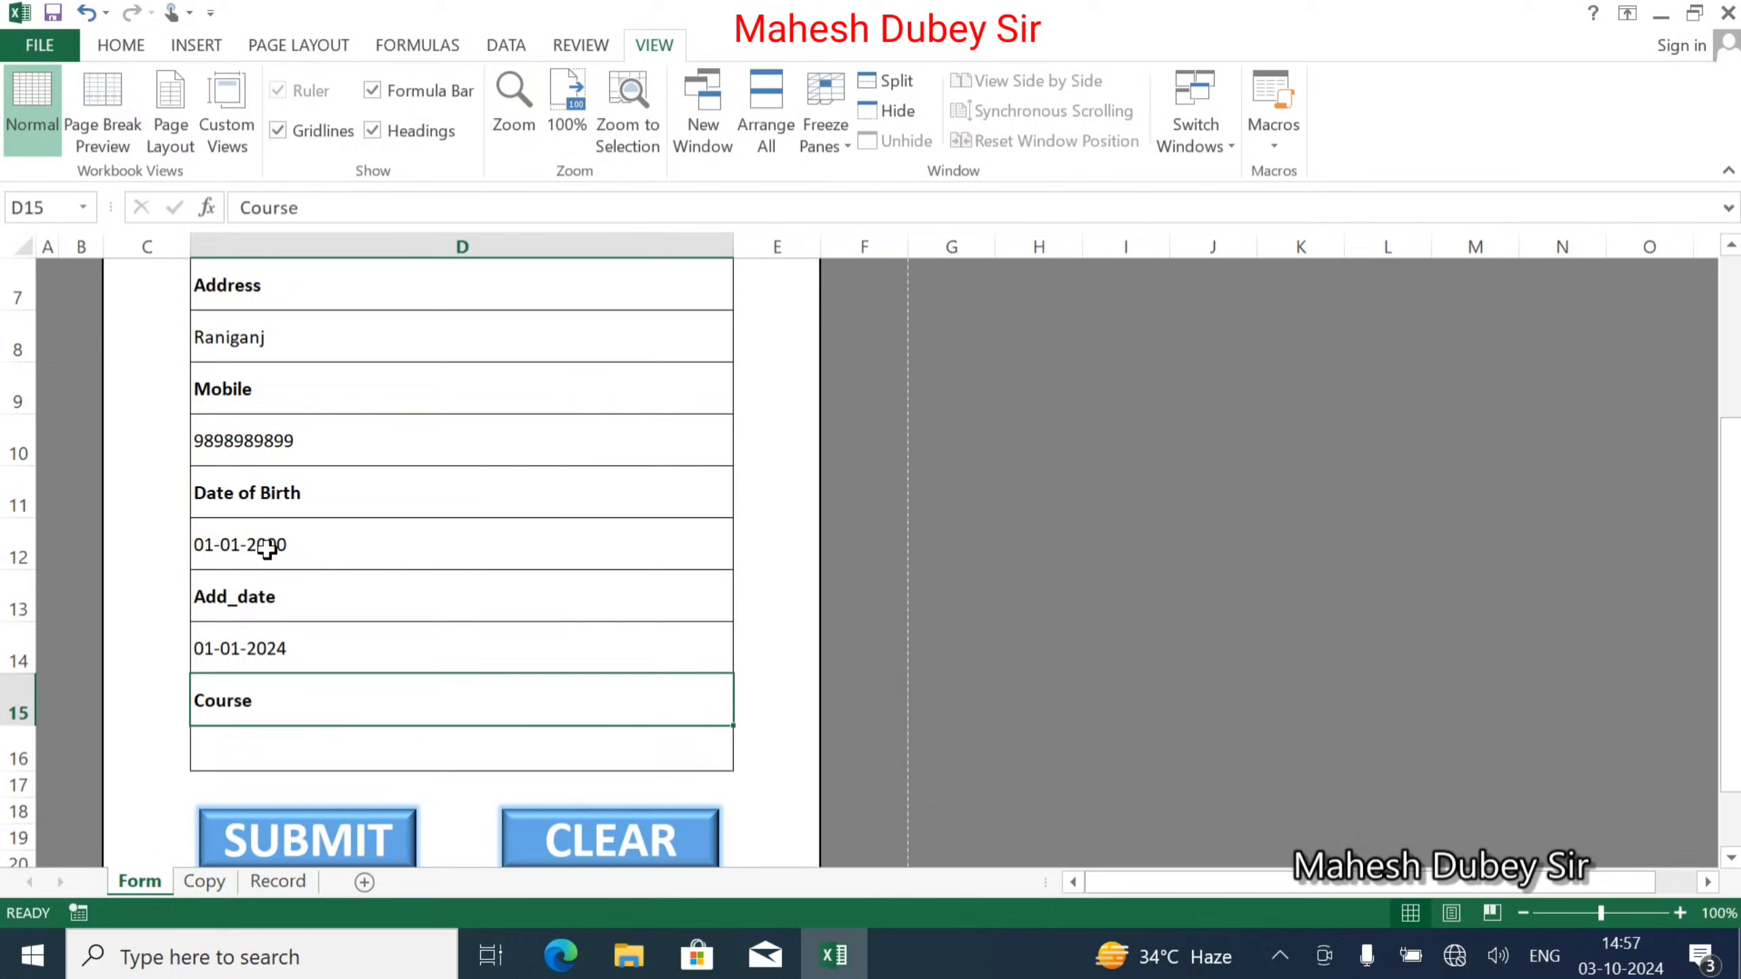
key(Return)
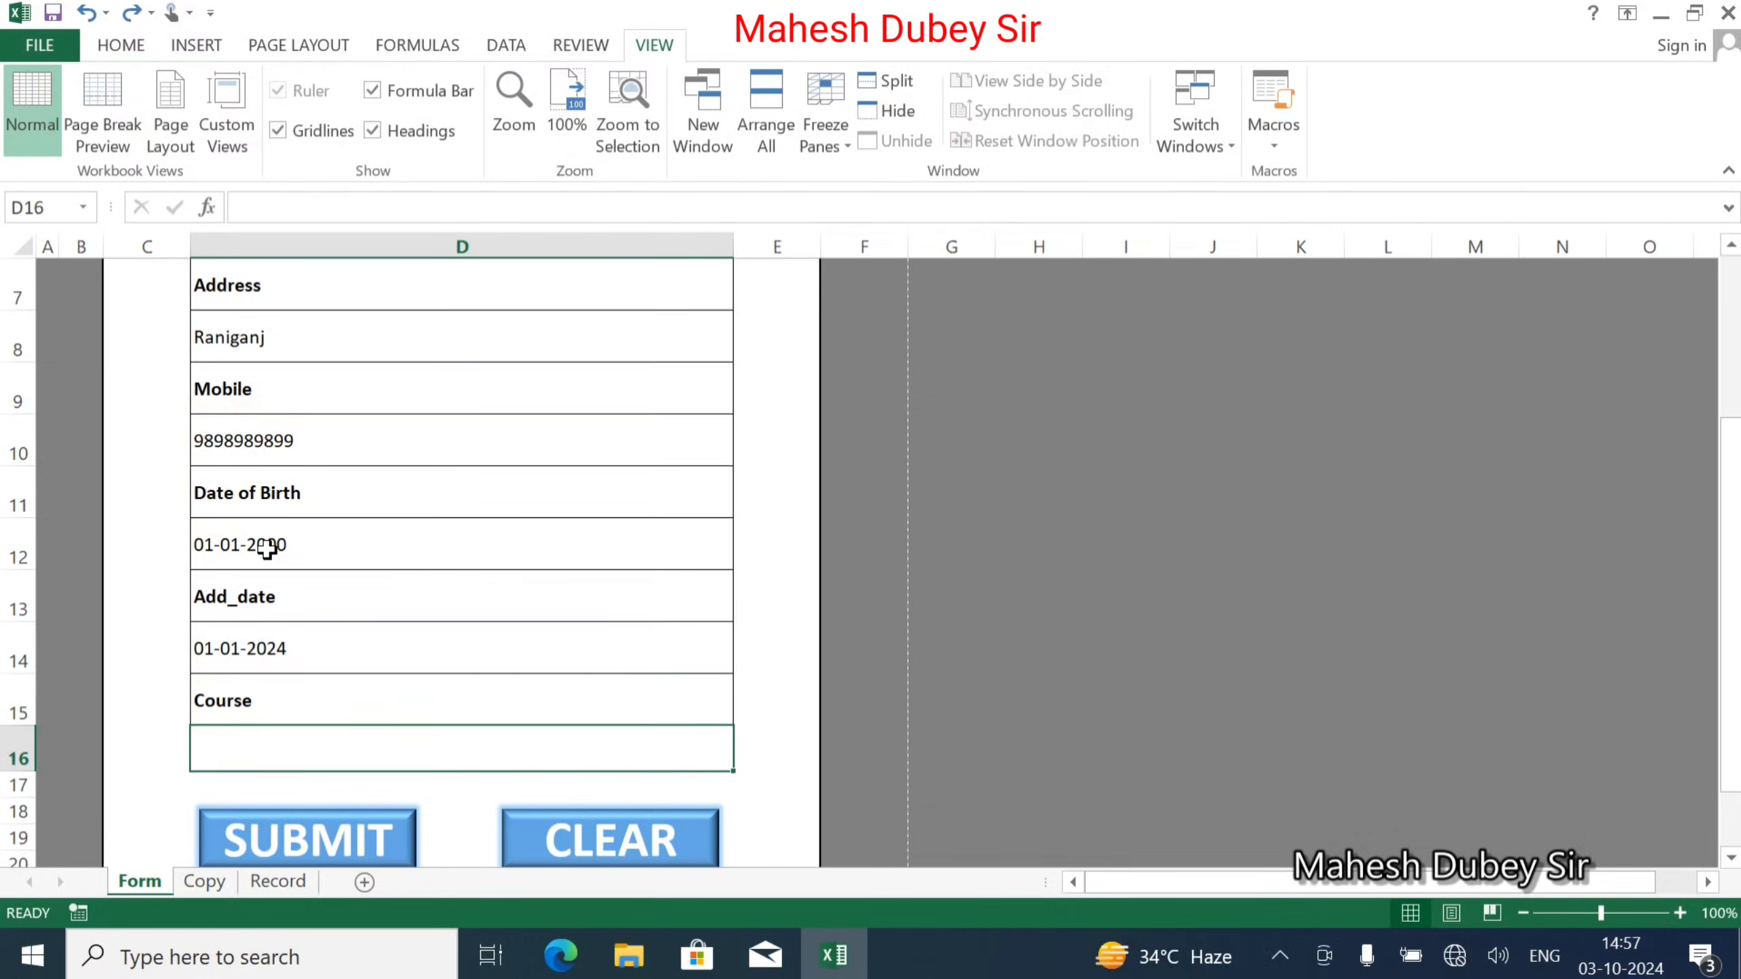
text(2)
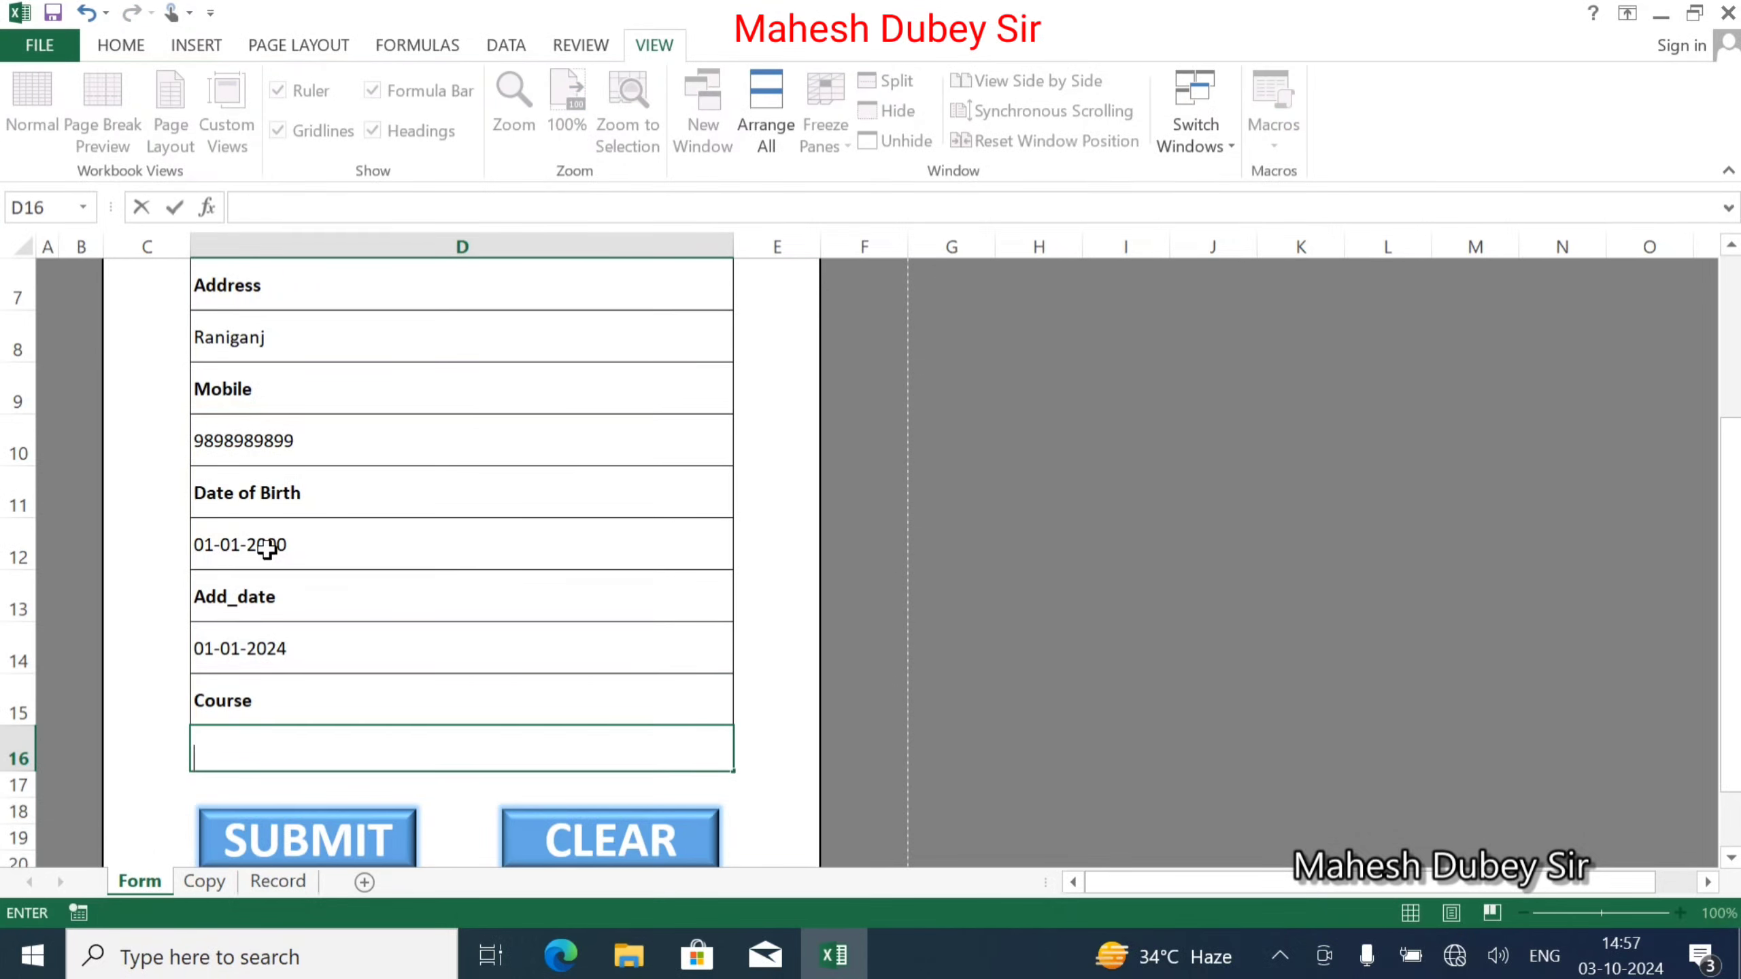
text(CCC)
key(Return)
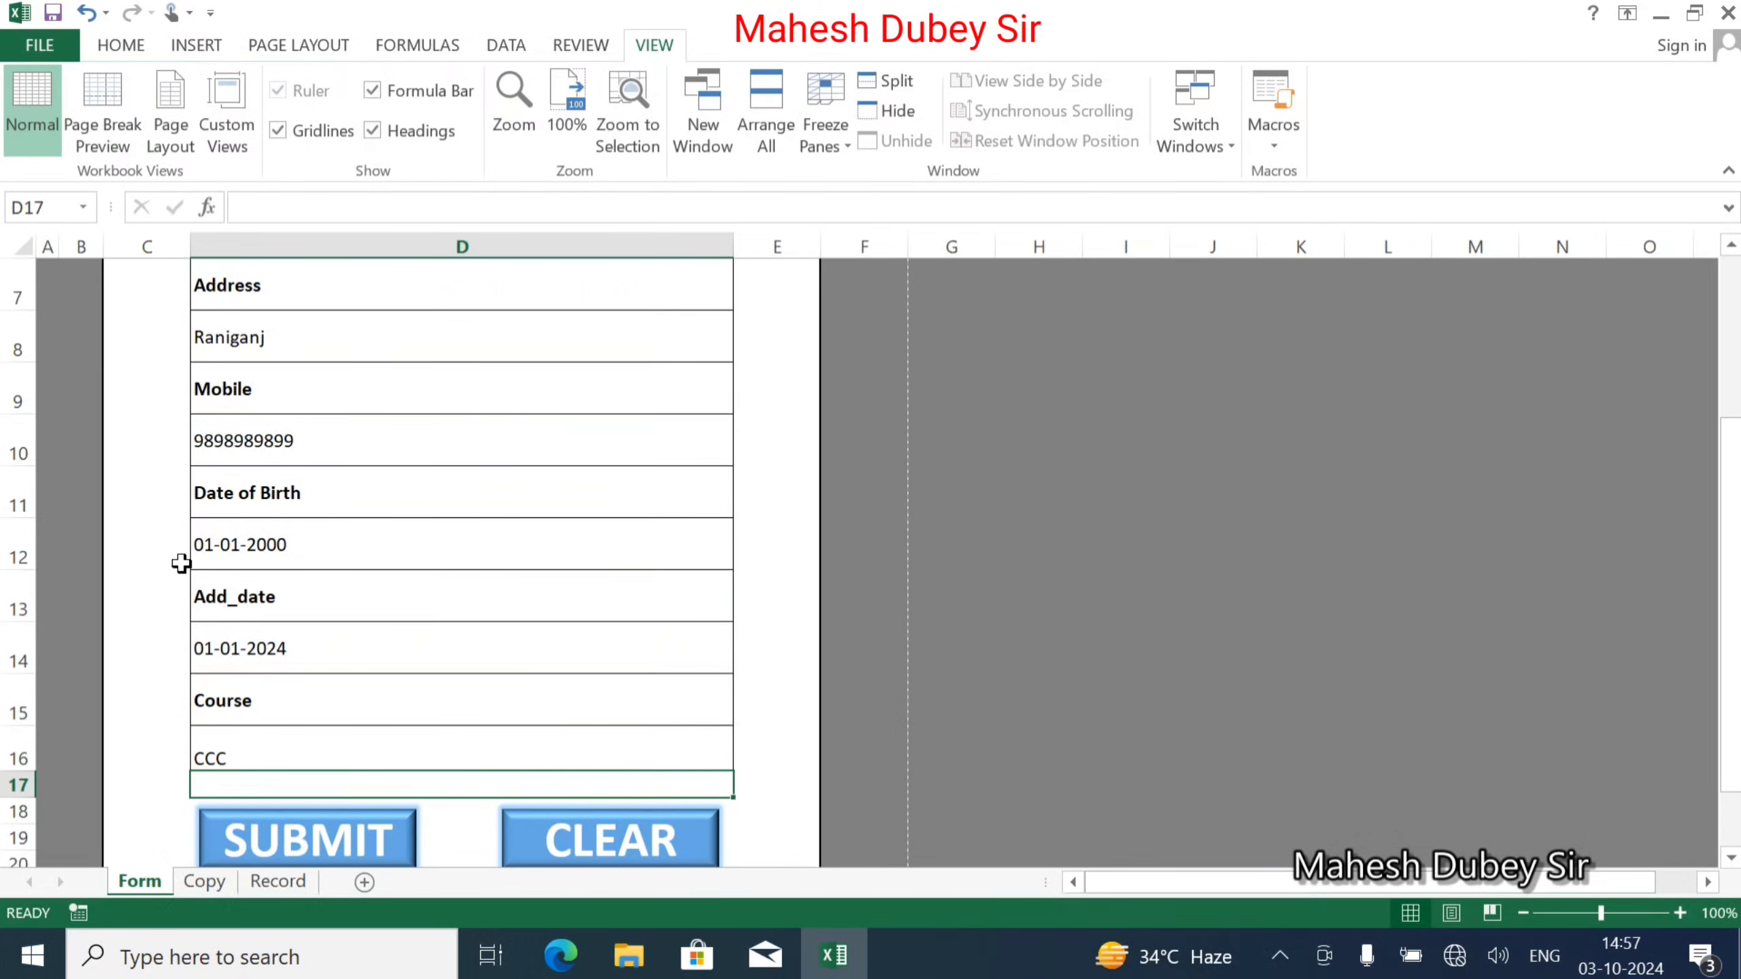
click(198, 882)
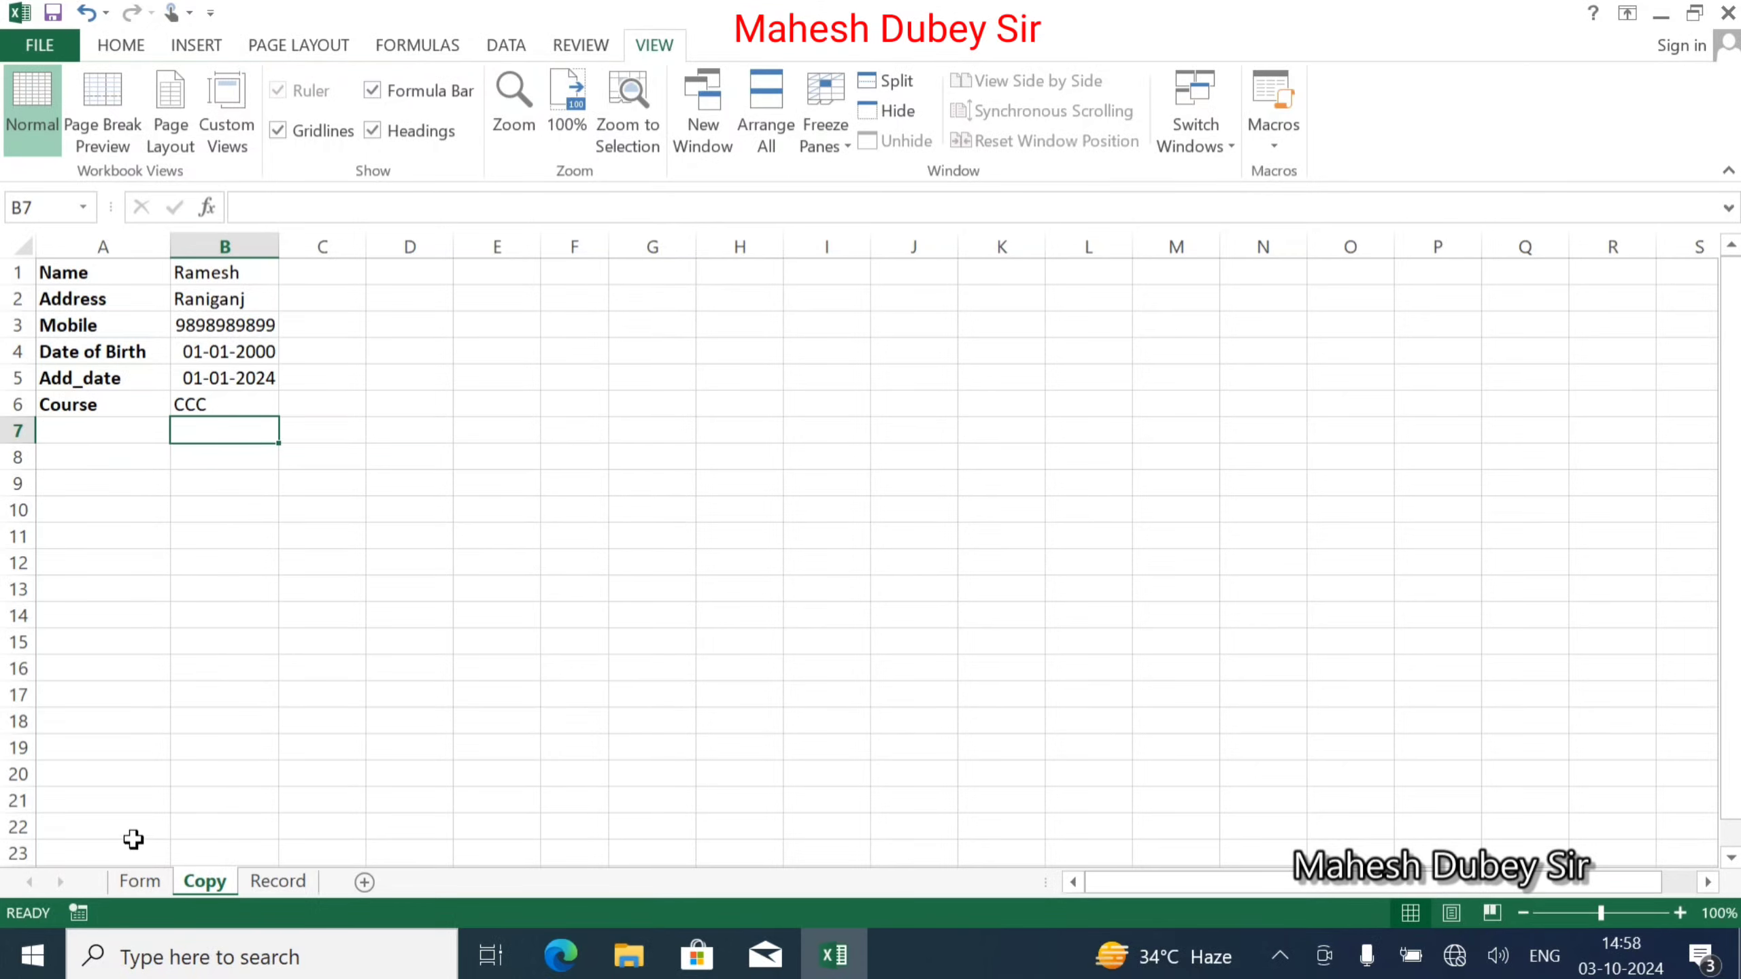
From the Form sheet, record a macro named Entry, overwriting the old Entry macro.
click(138, 881)
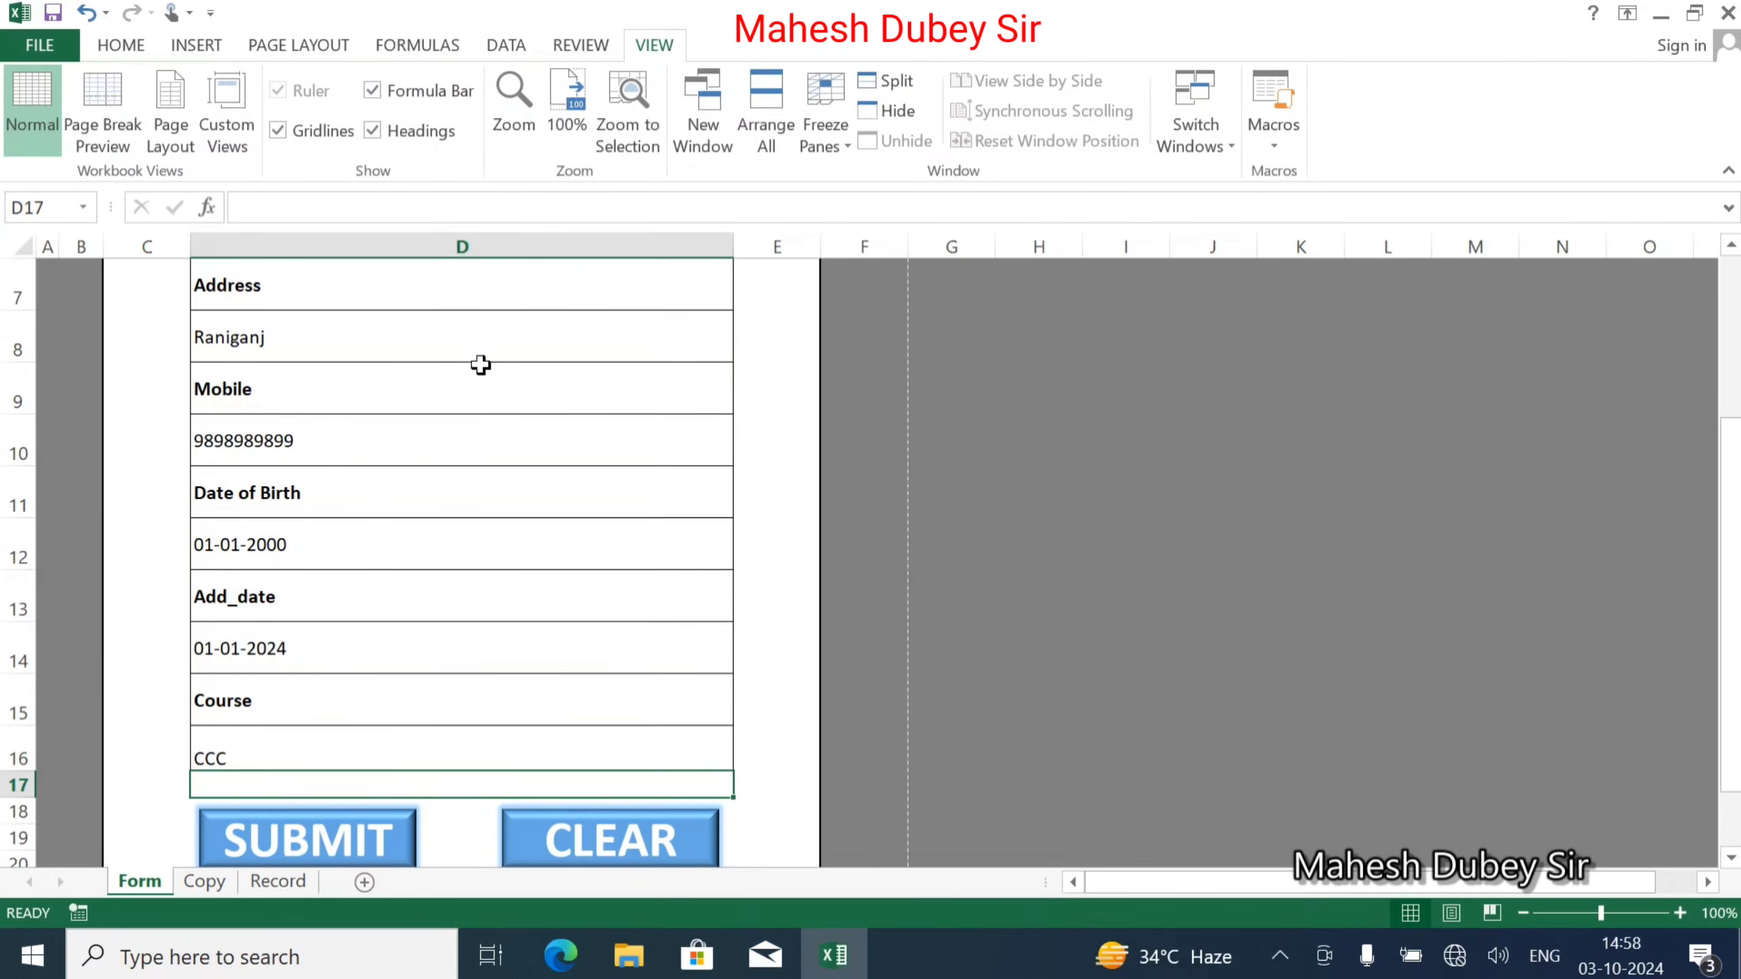
scroll(540, 424, up, 3)
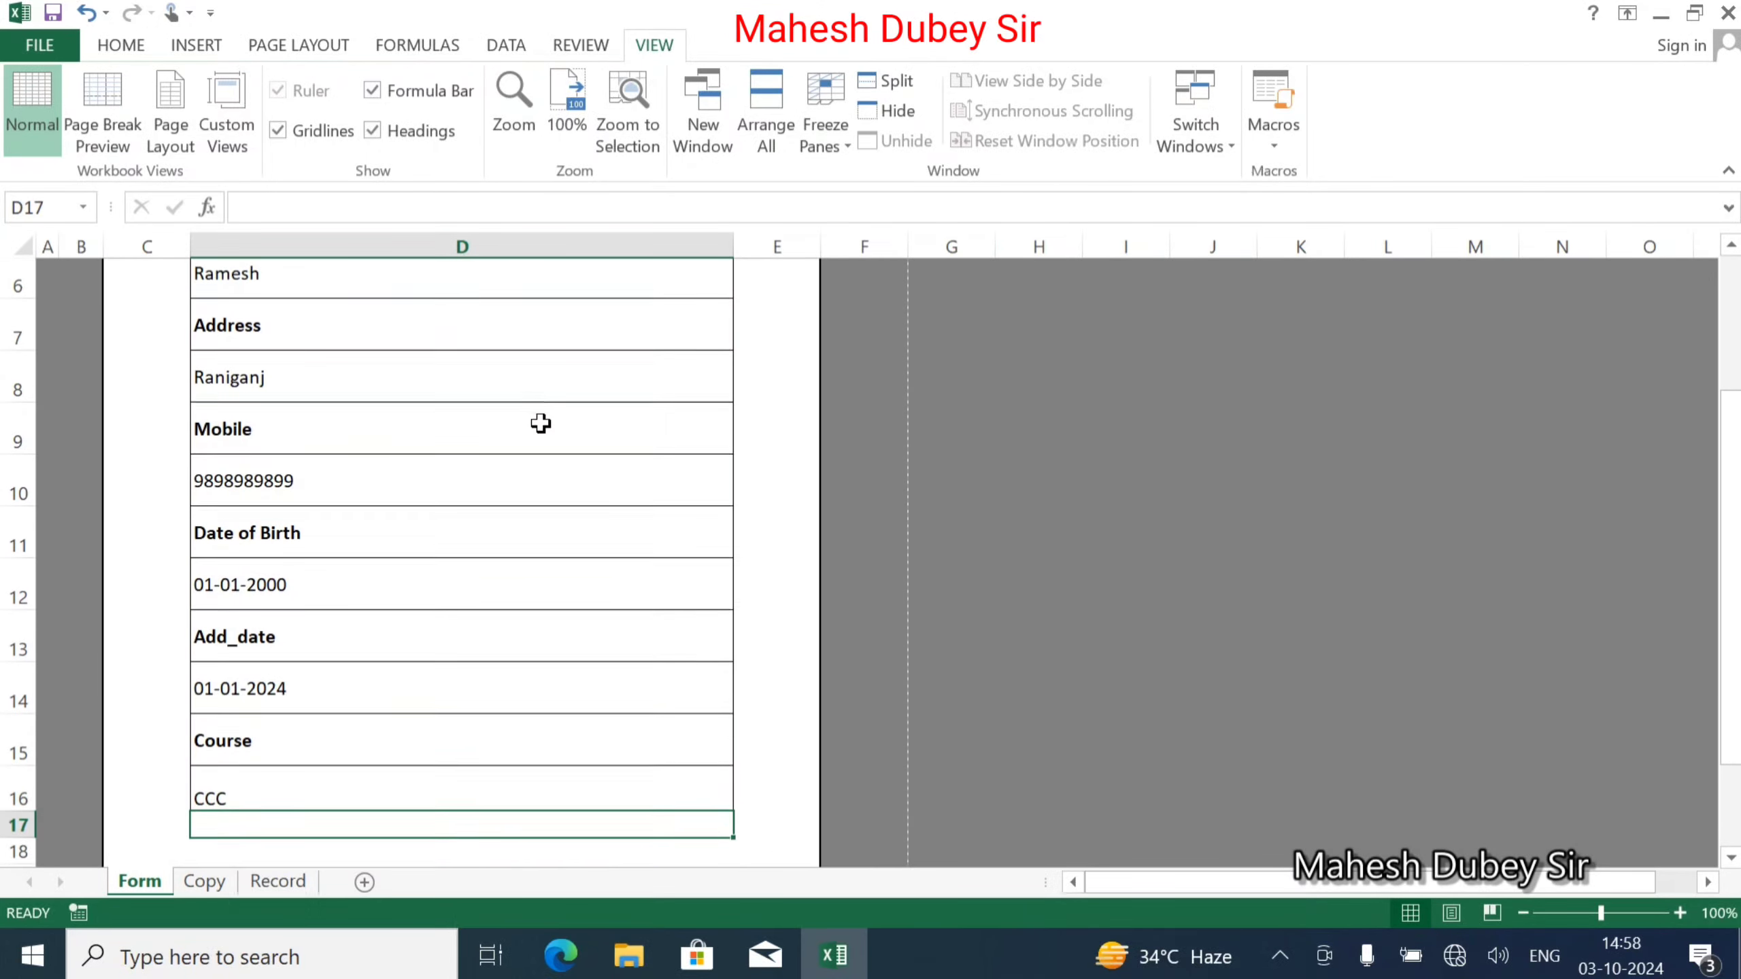
click(1273, 146)
click(1341, 213)
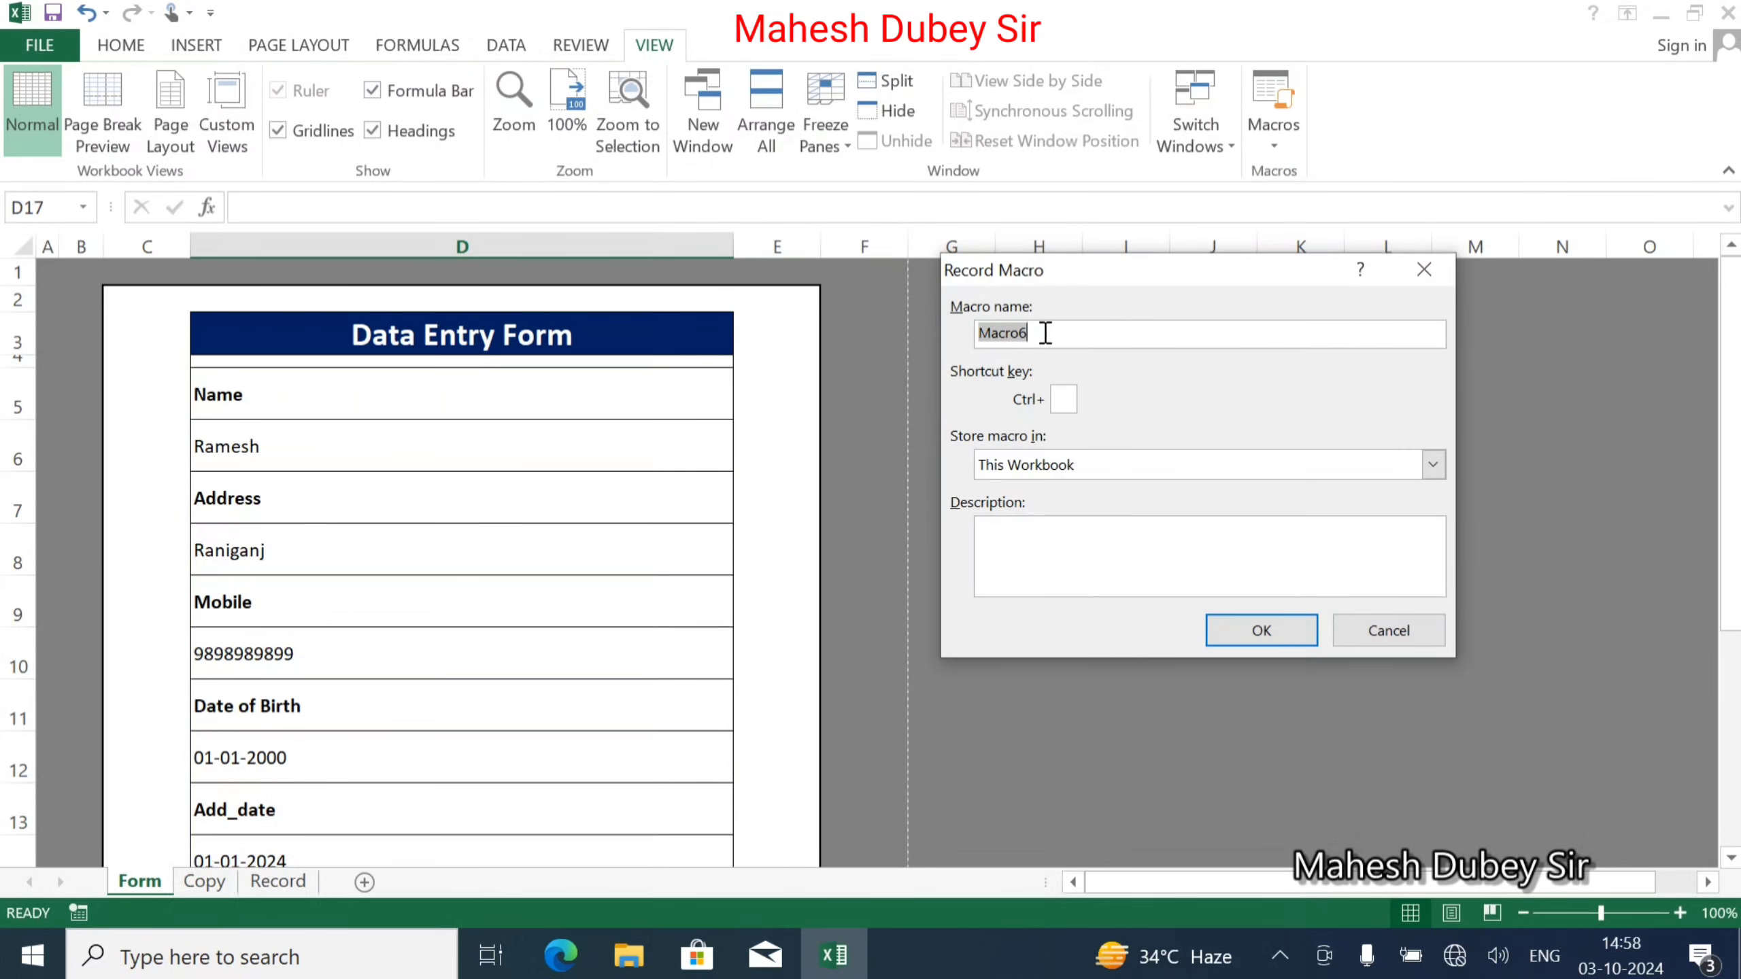
text(Entry)
click(1241, 627)
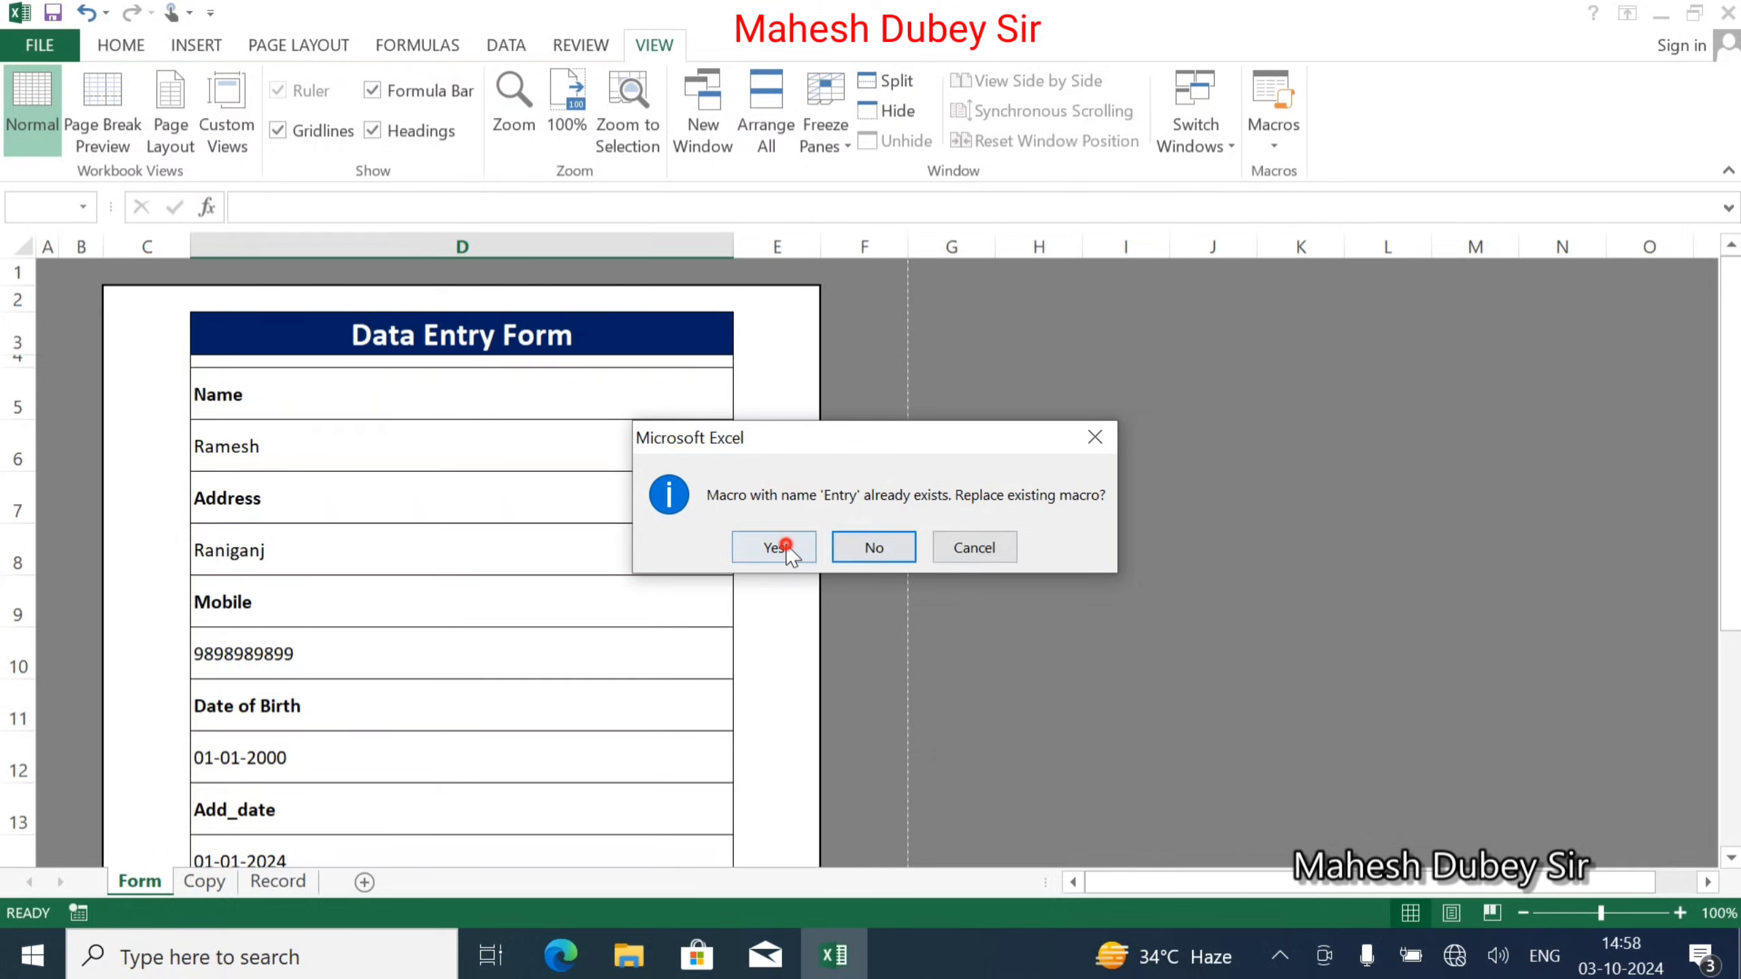
click(785, 547)
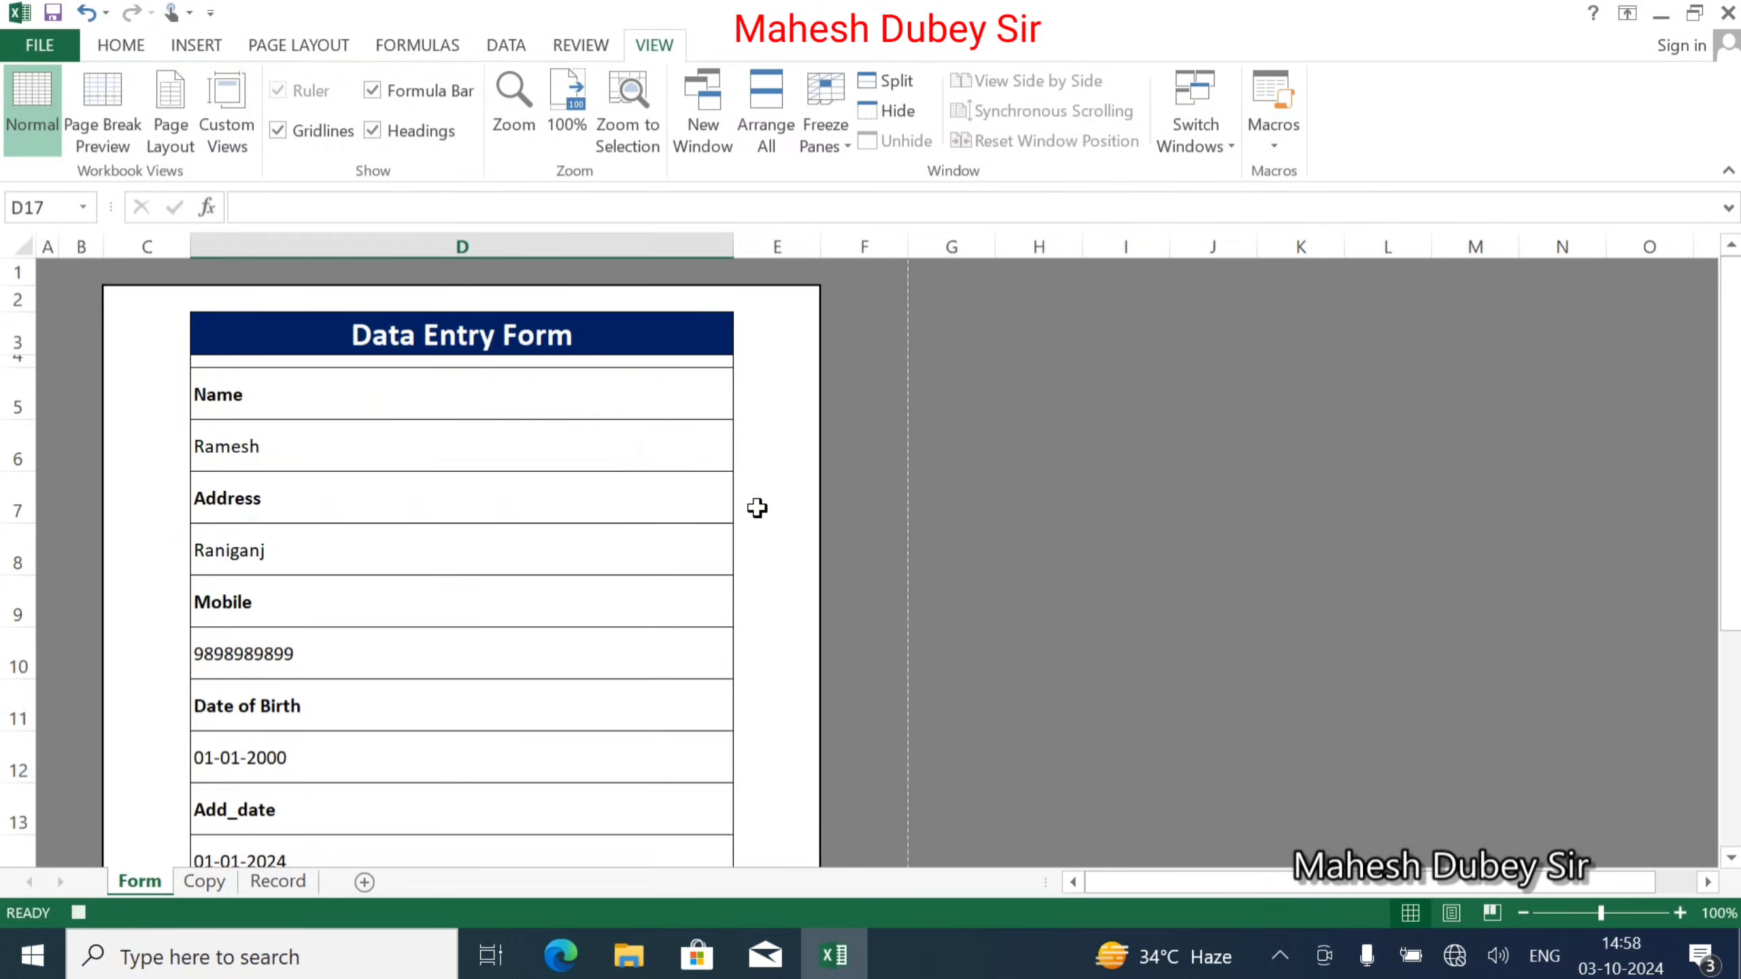
Copy the form values in Copy!B1:B6.
click(191, 885)
drag(228, 273, 228, 398)
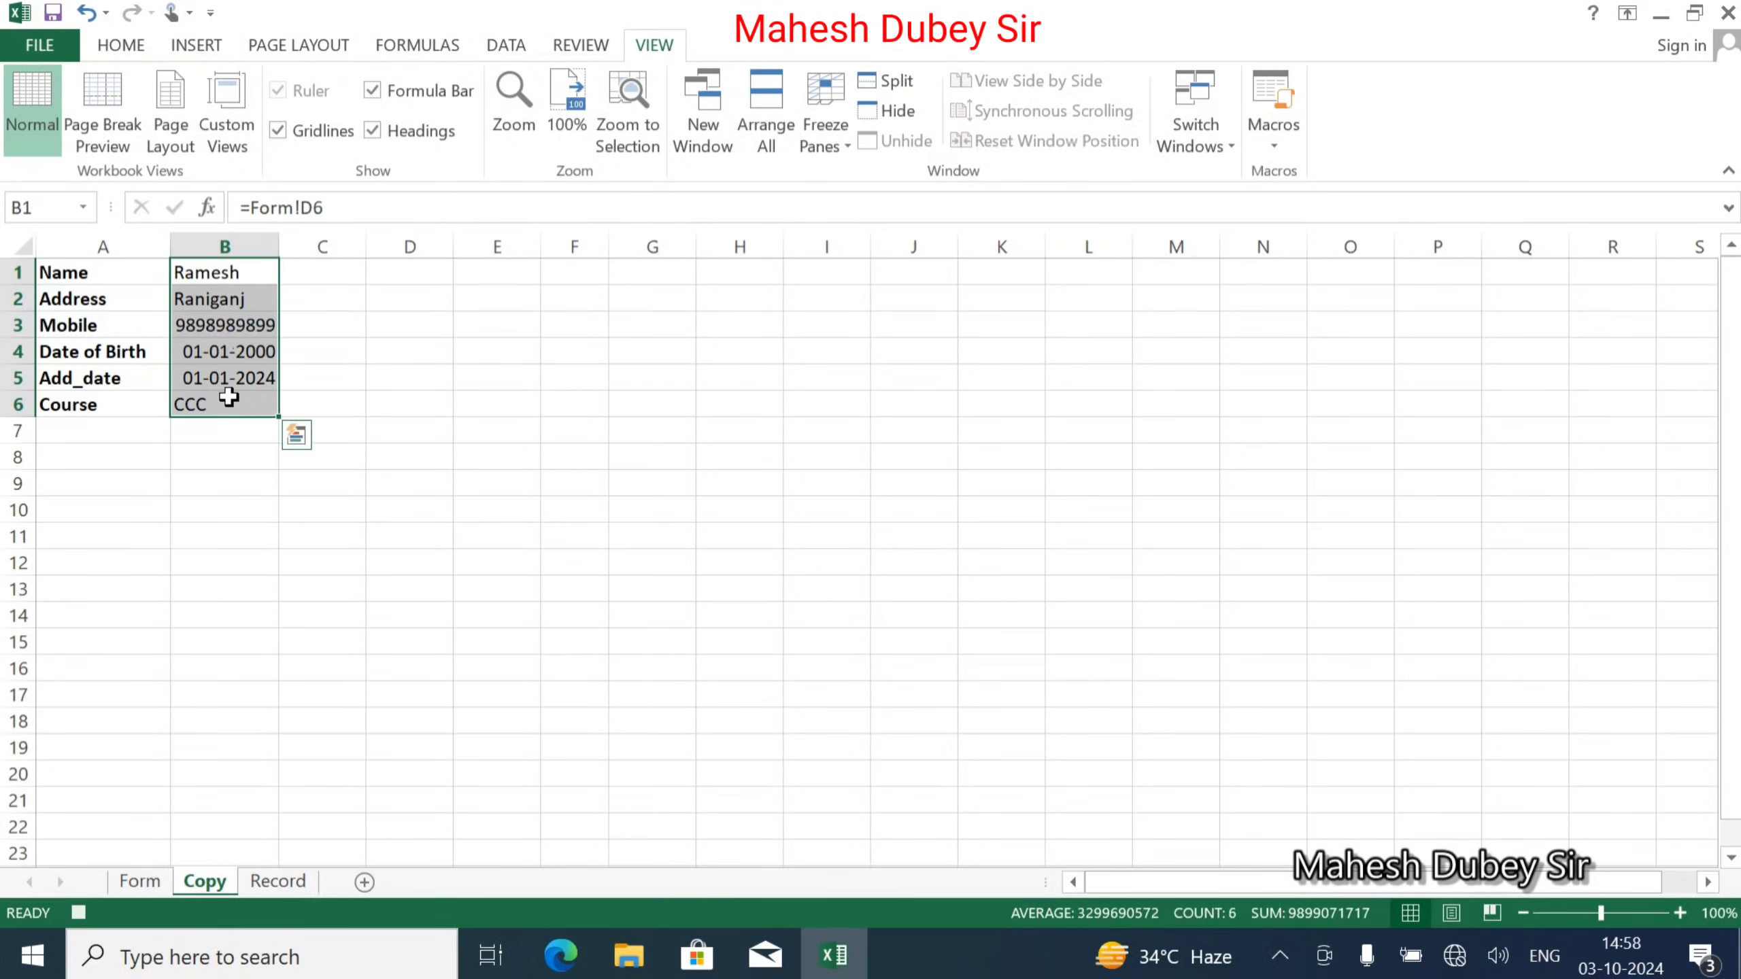
key(ctrl+c)
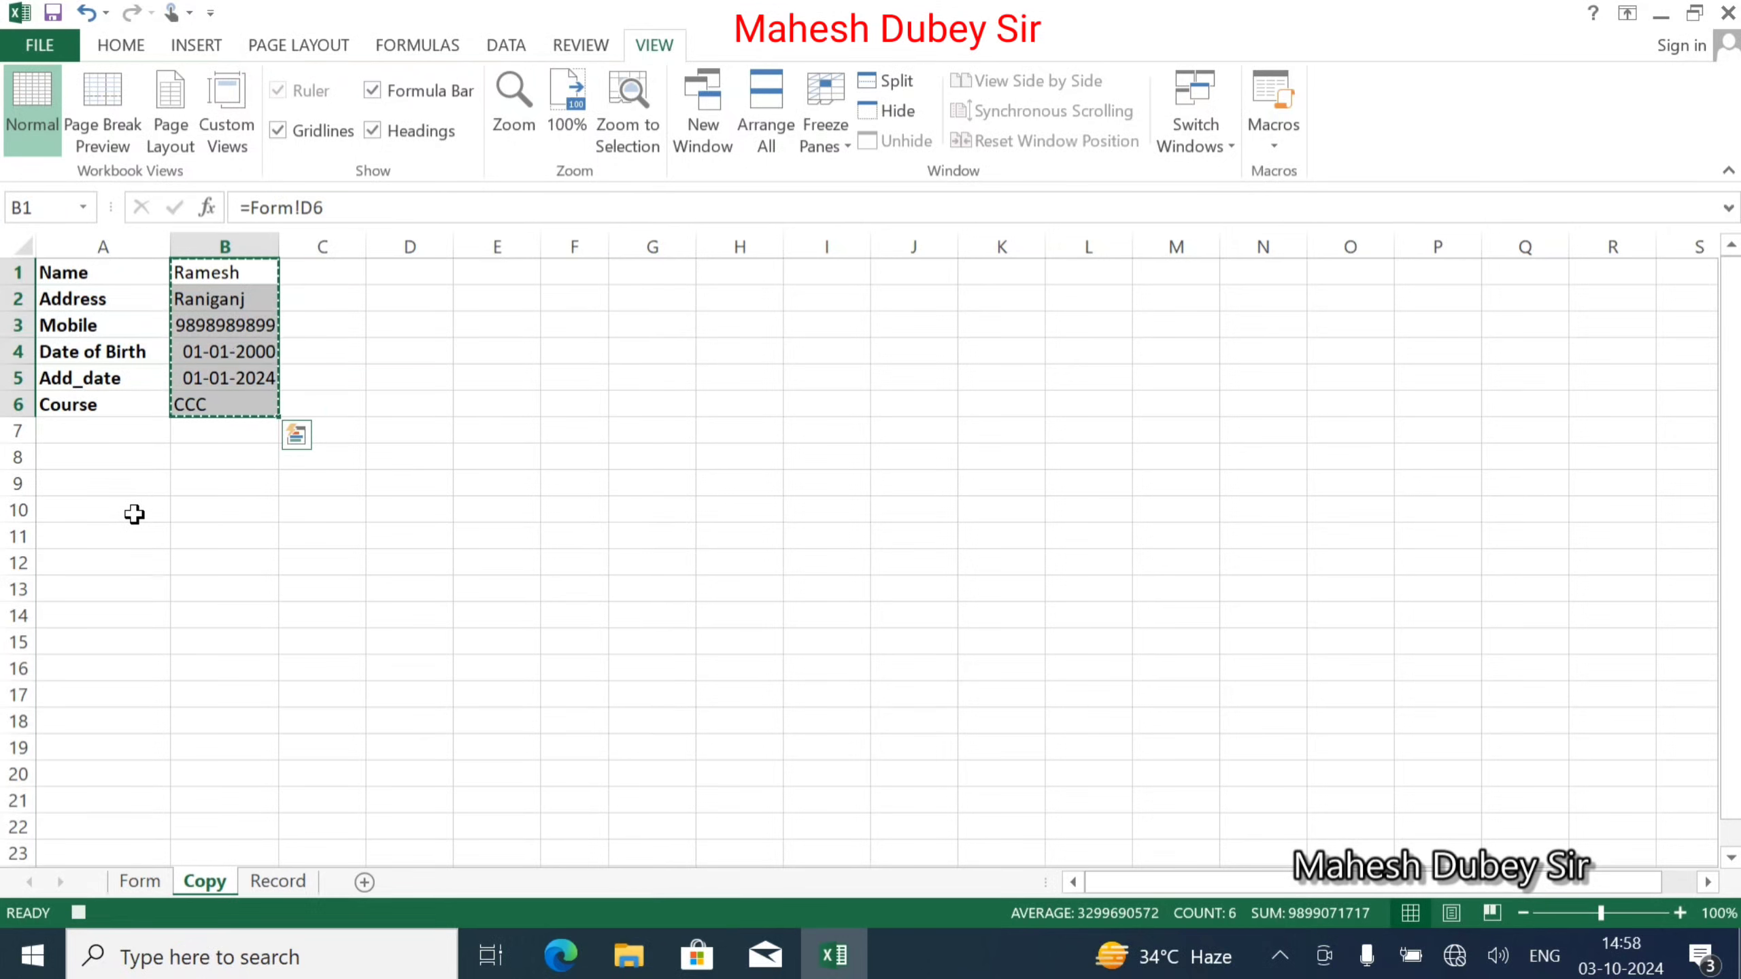
Paste Special them into A10 as Values with Transpose, then copy row A10:F10.
click(135, 514)
right_click(136, 516)
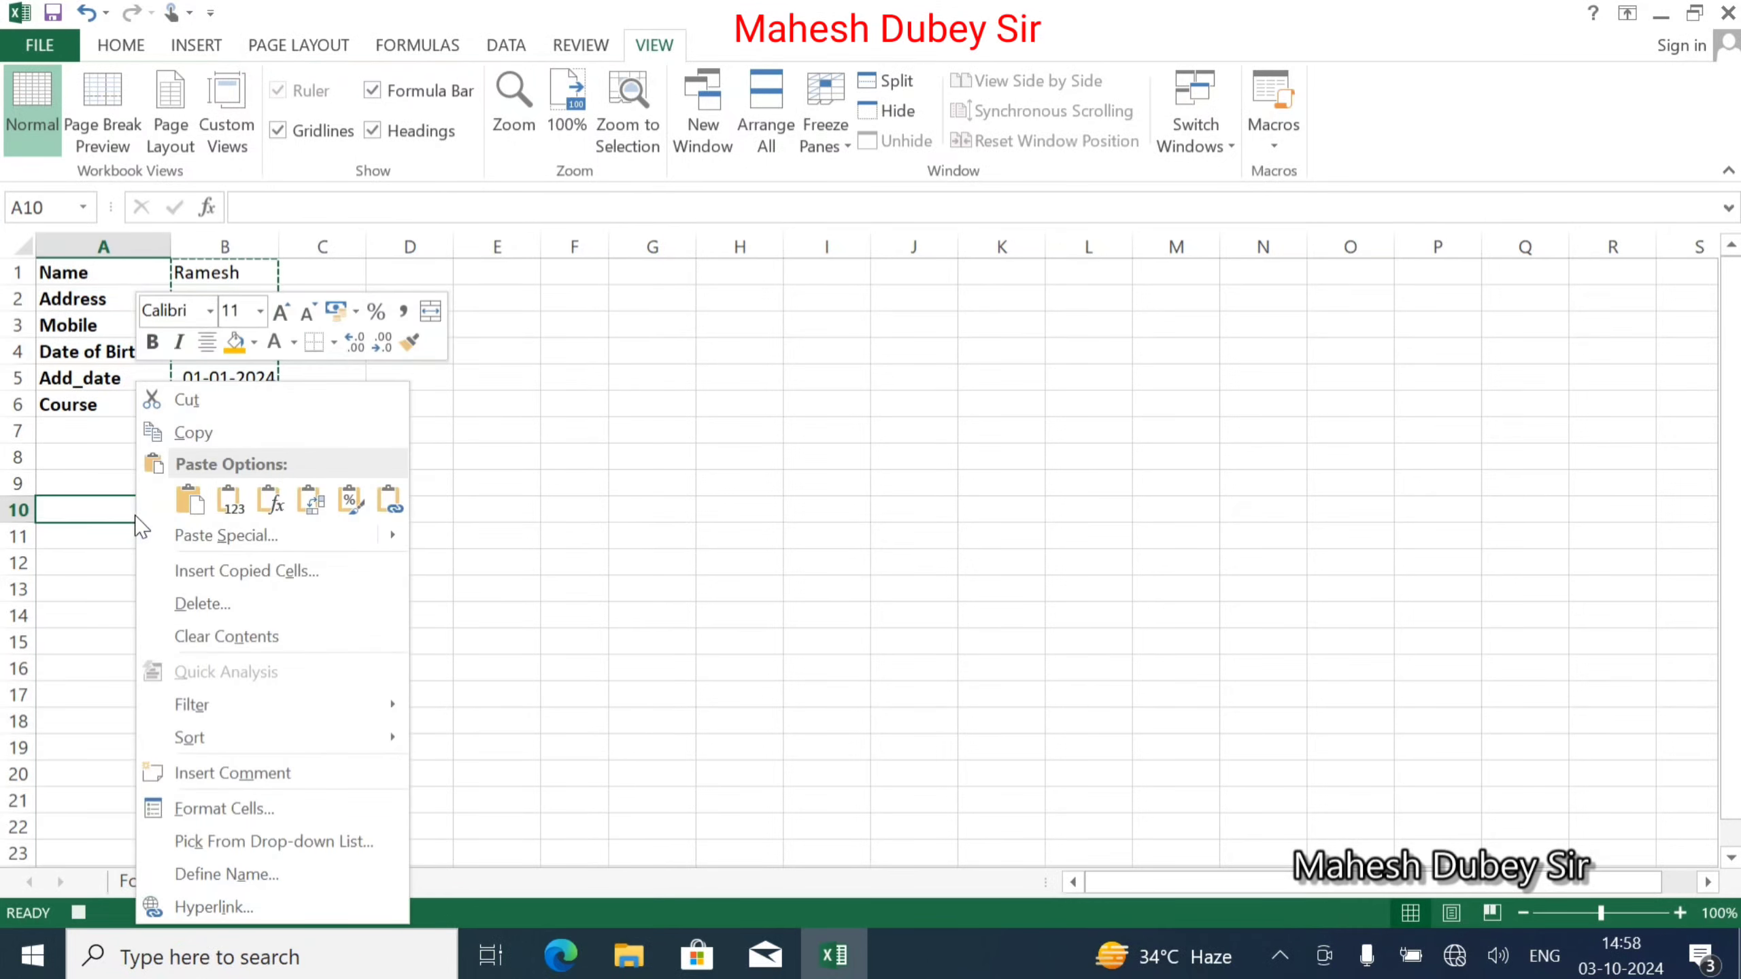
mouse_move(191, 546)
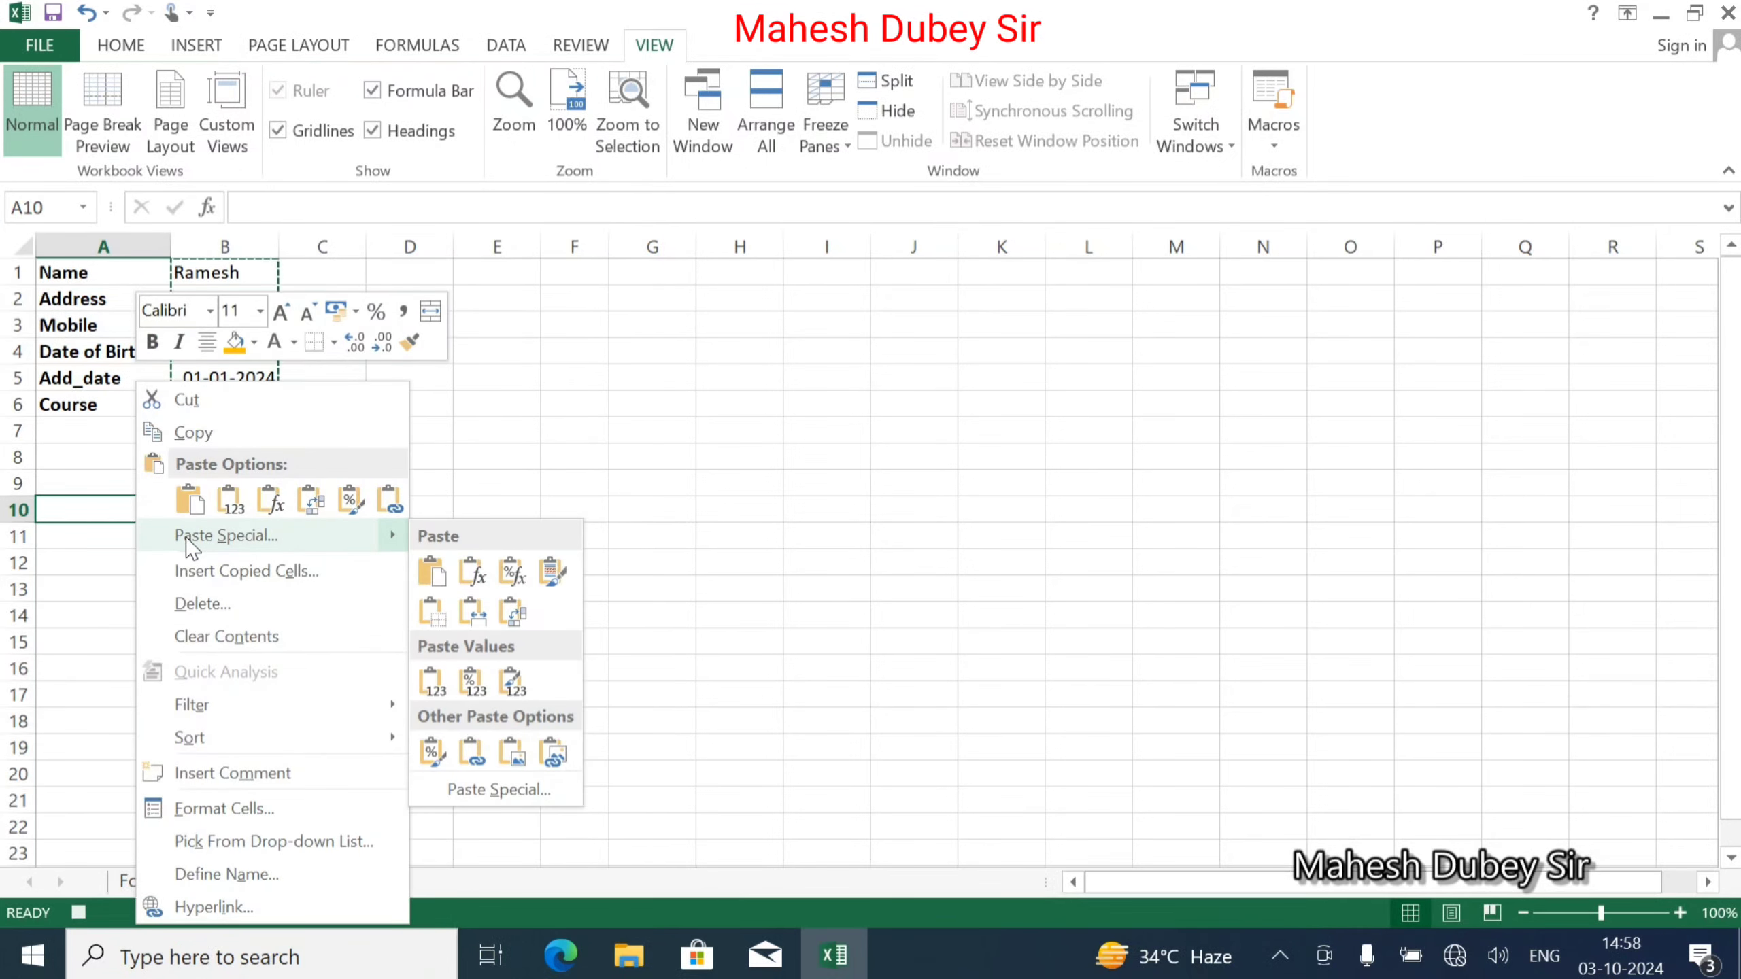
click(525, 790)
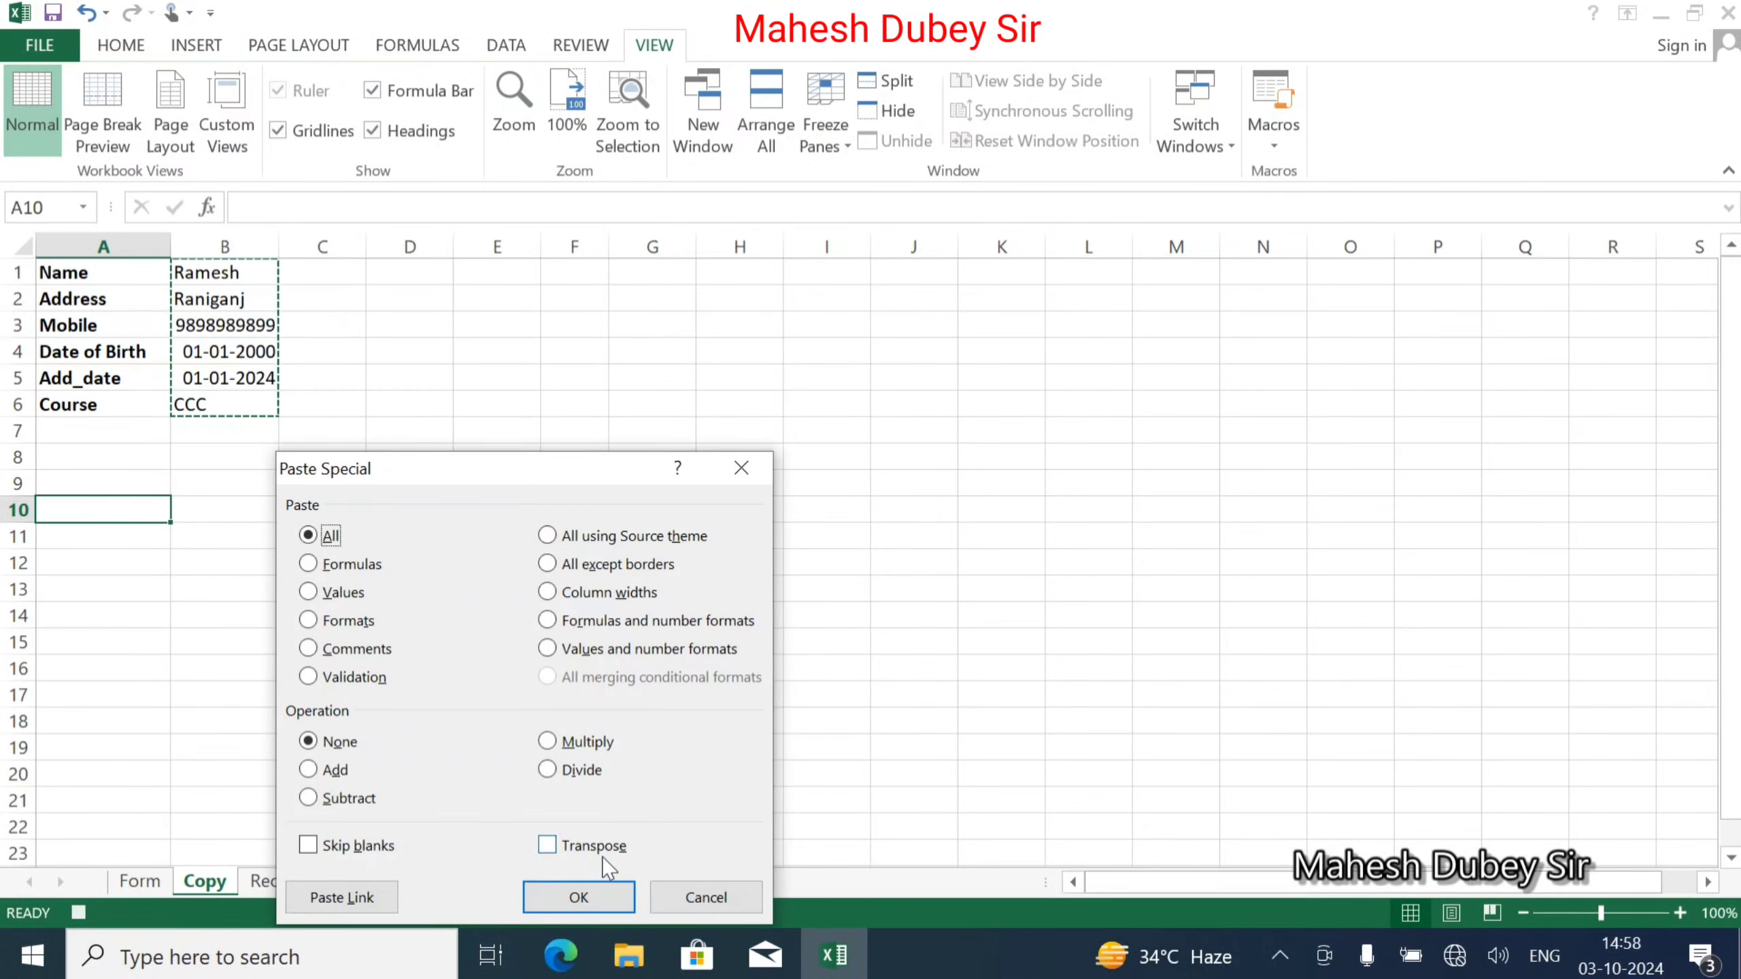
click(545, 846)
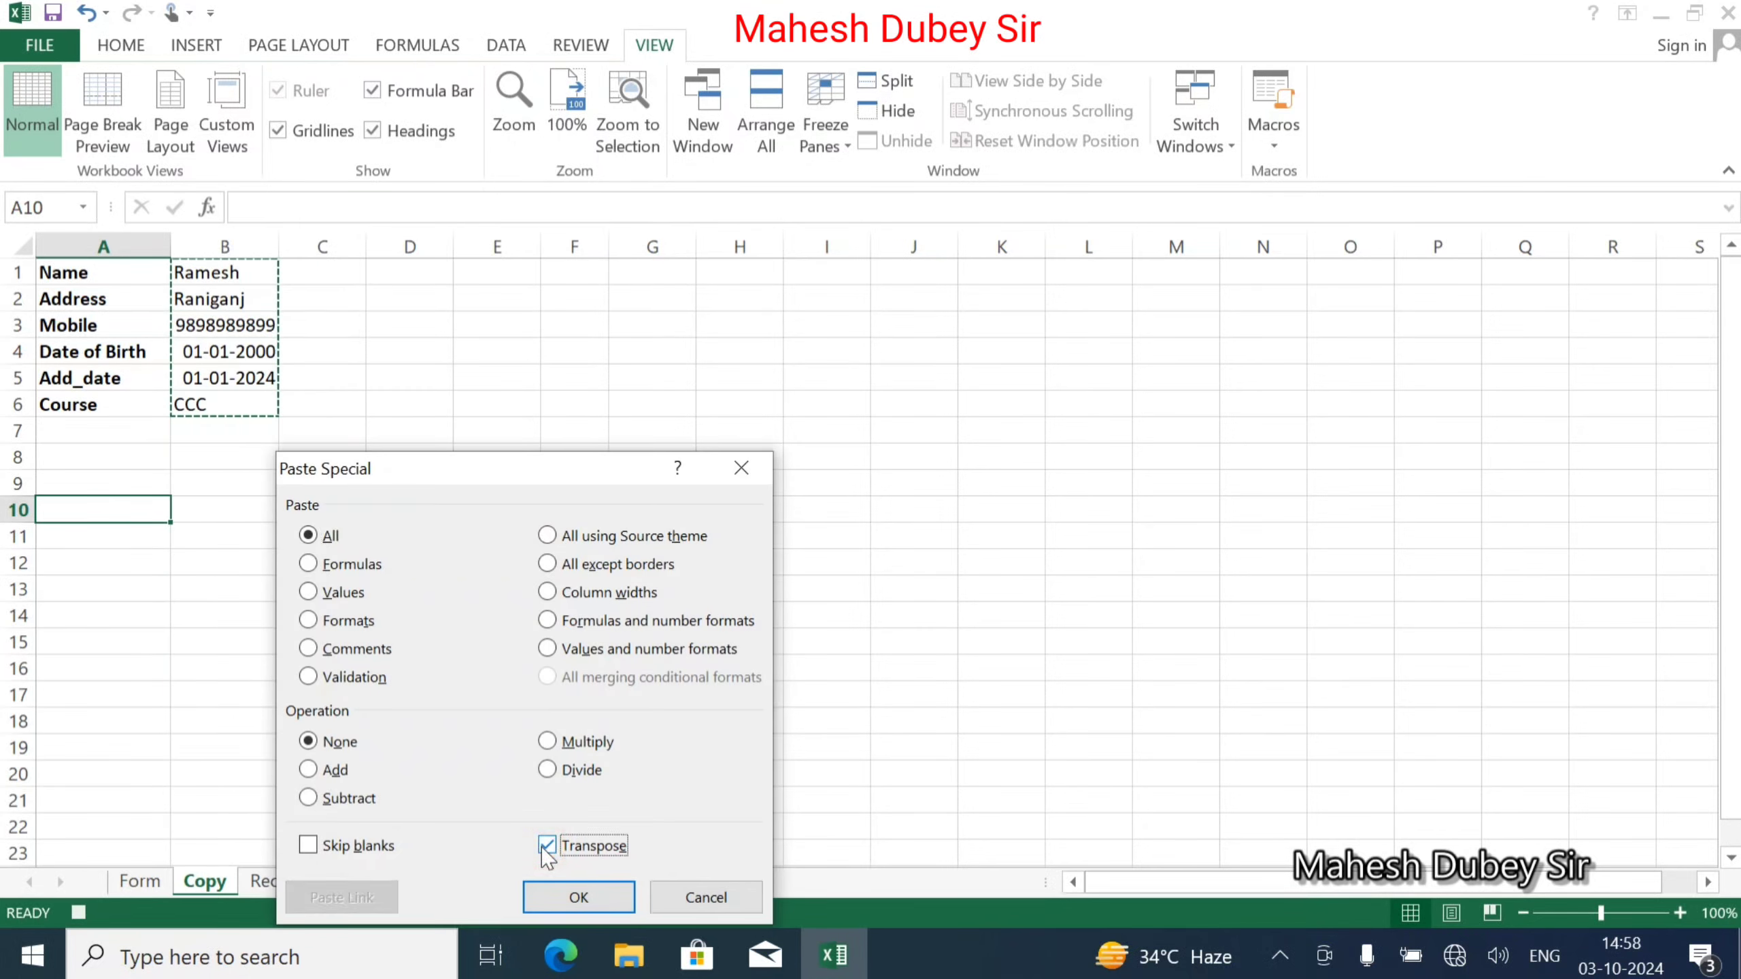
click(309, 592)
click(594, 898)
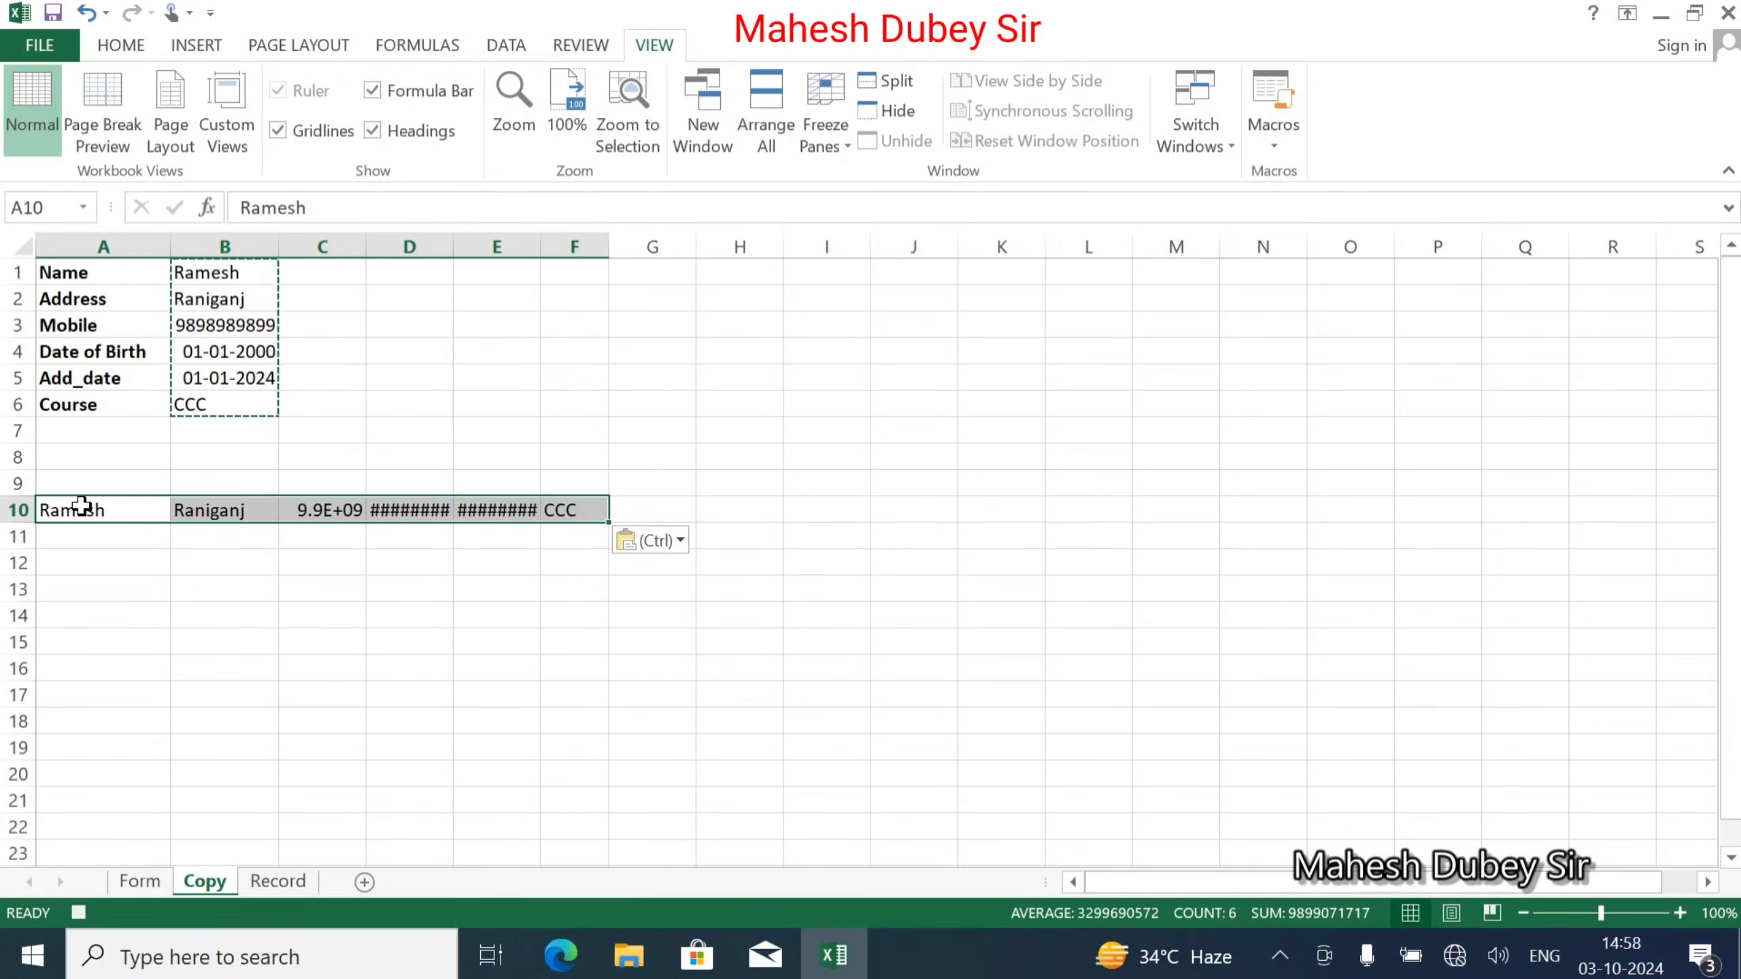
key(ctrl+c)
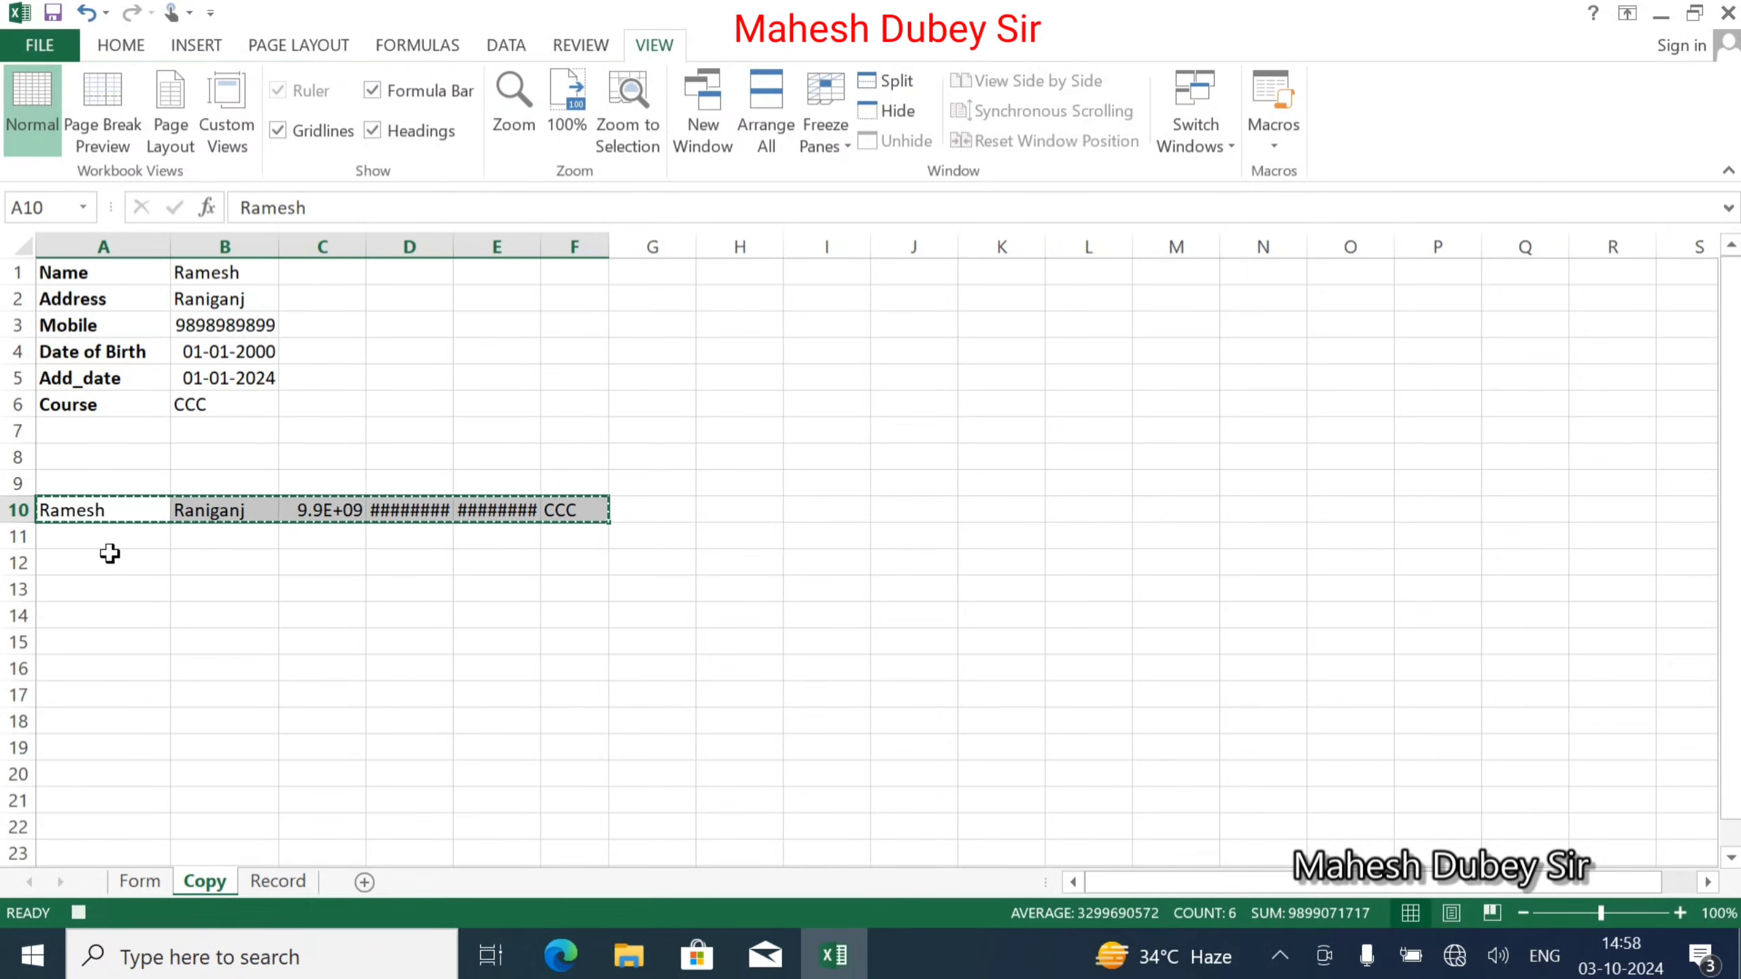
Insert the copied row at Record!A2 with Shift cells down, then return to Form.
click(281, 882)
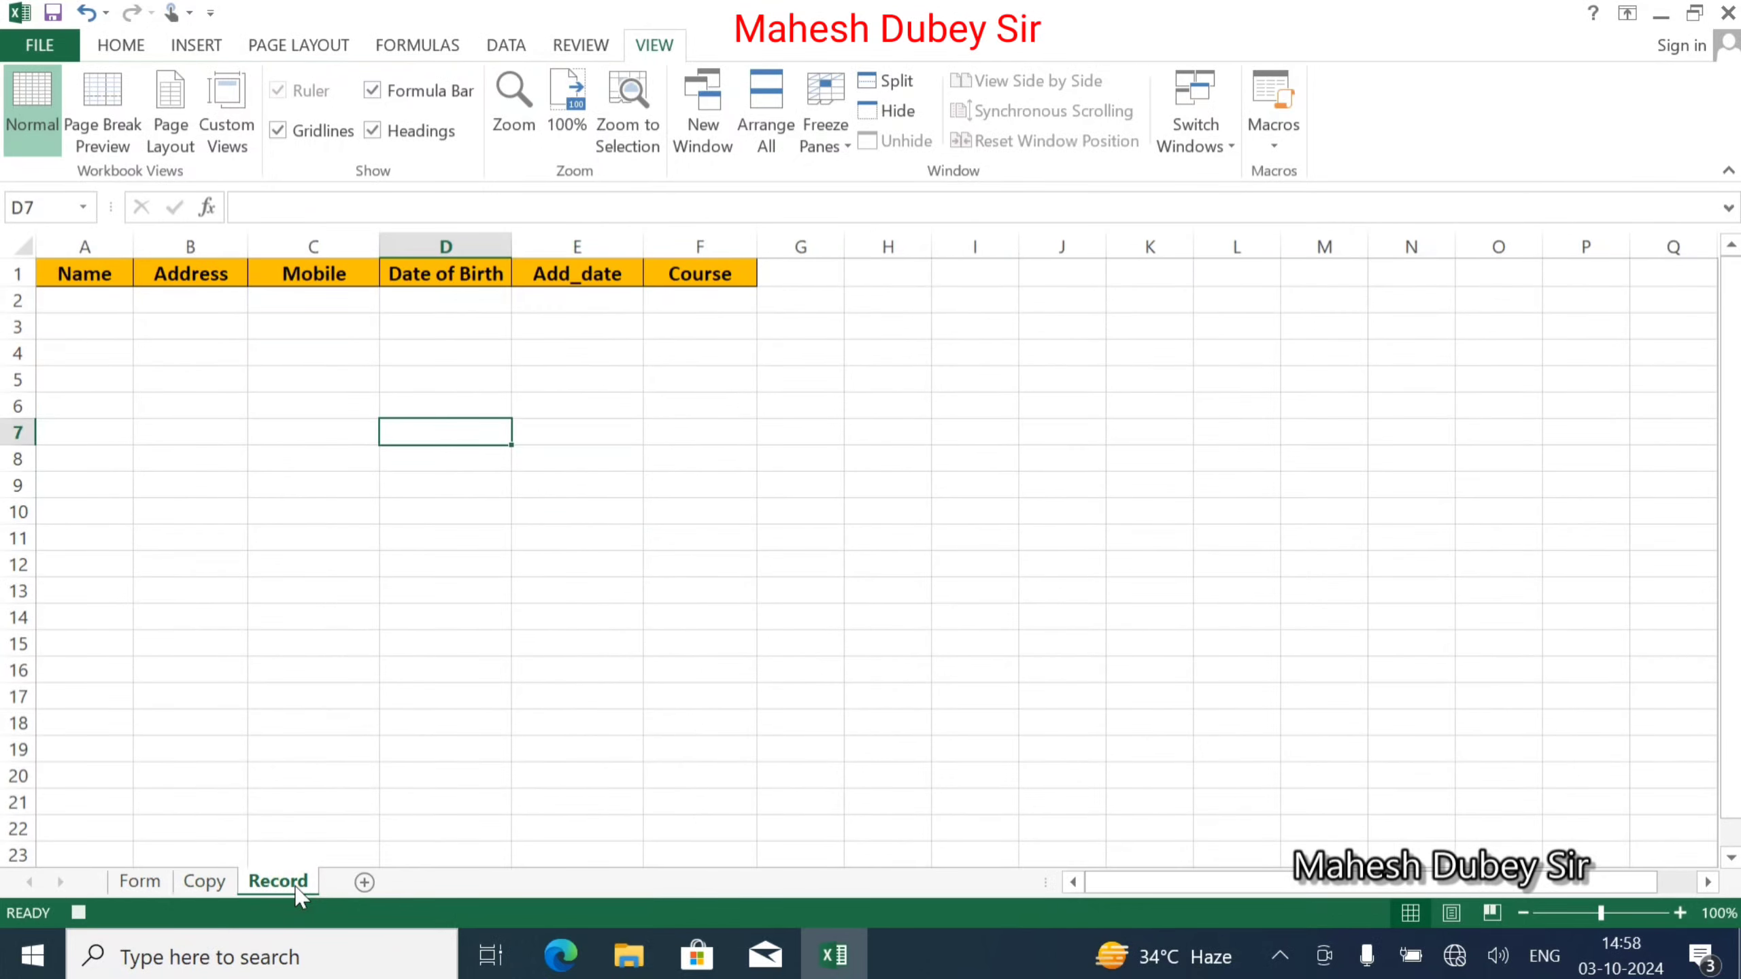
click(56, 296)
right_click(59, 301)
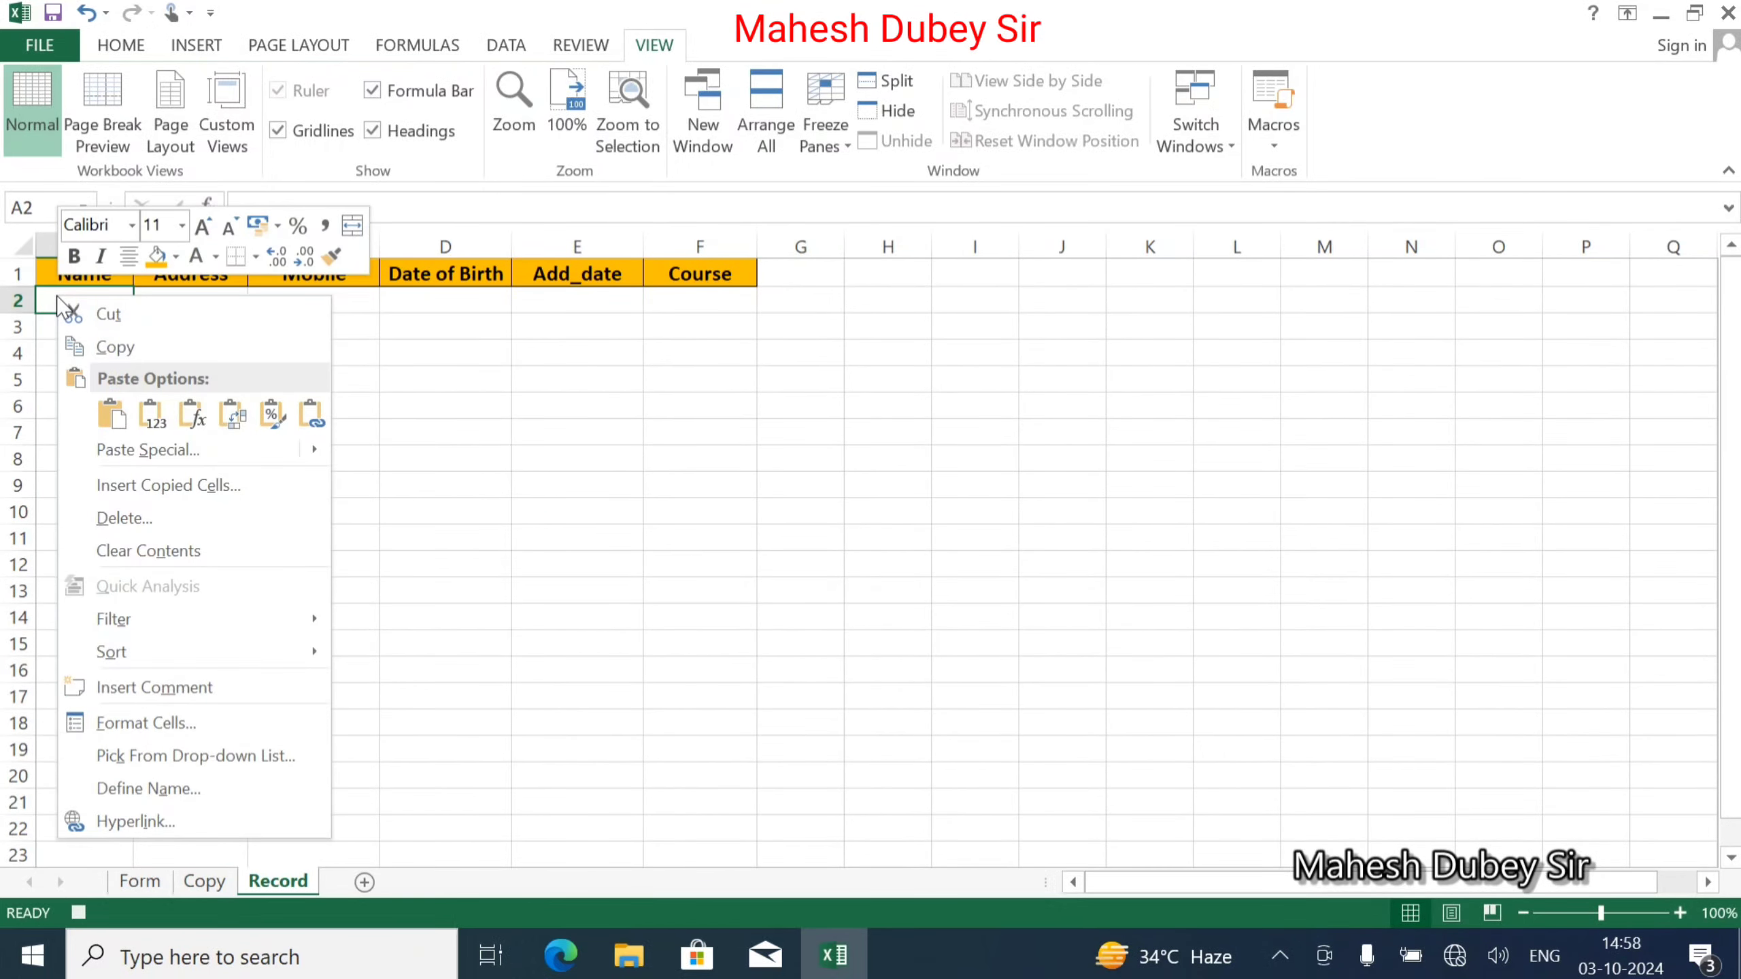
click(177, 487)
click(148, 488)
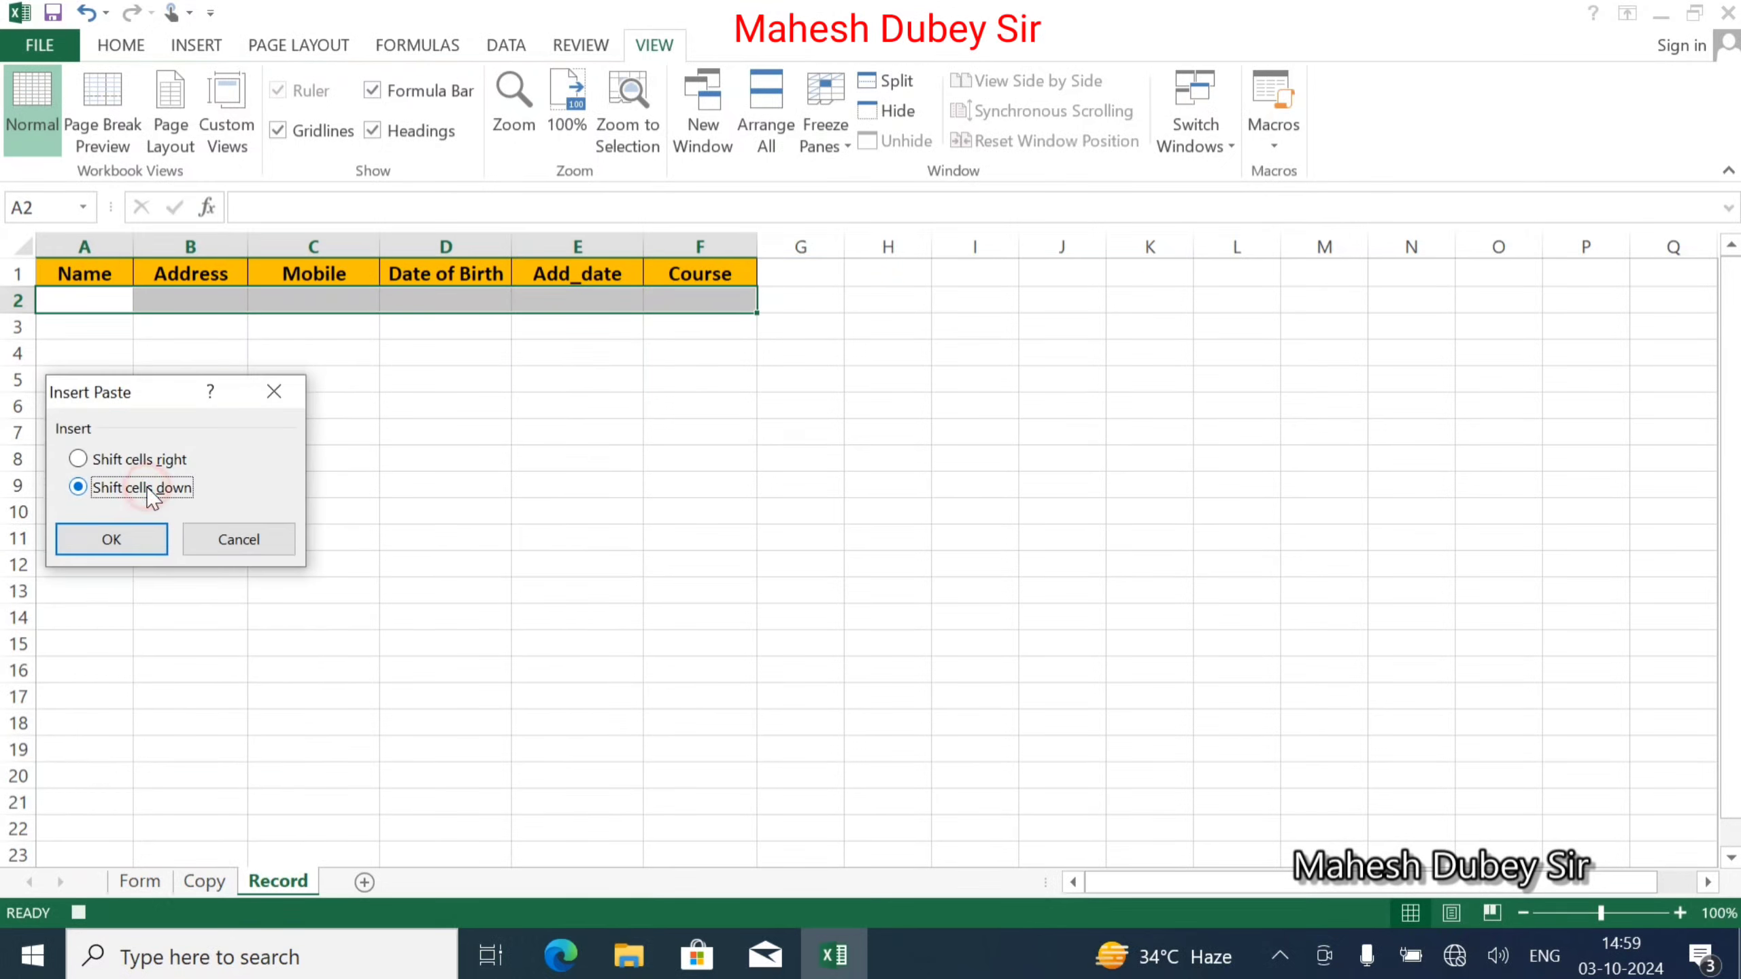
click(128, 538)
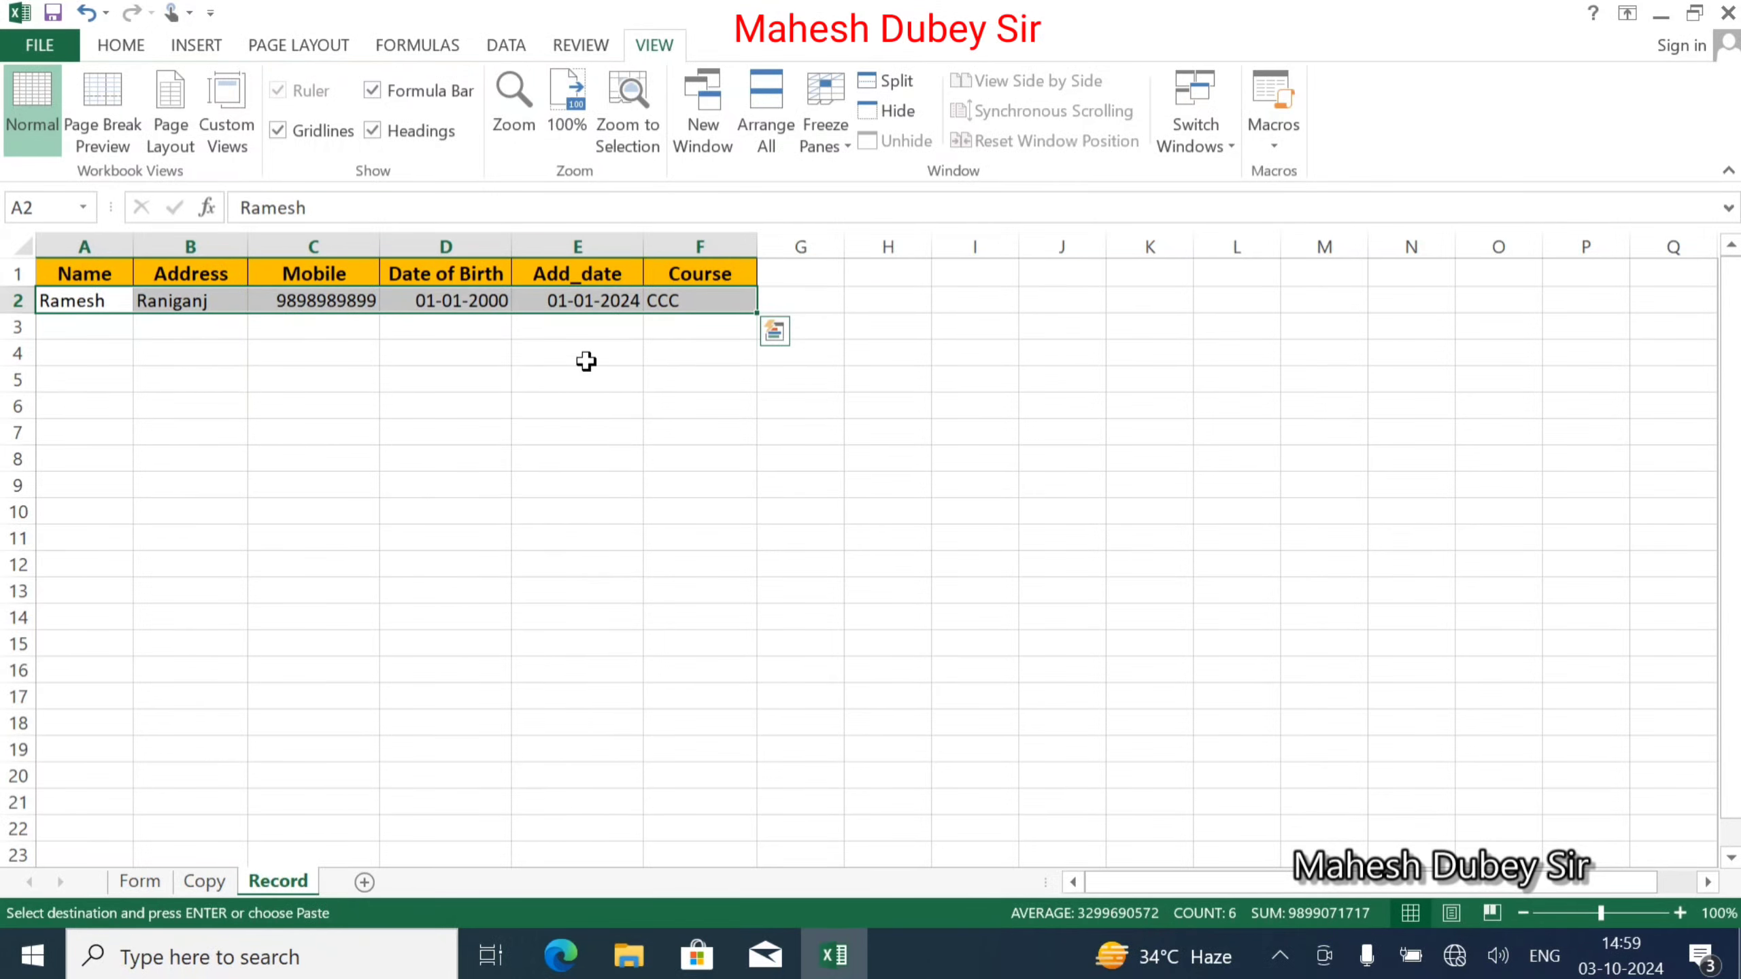
click(140, 881)
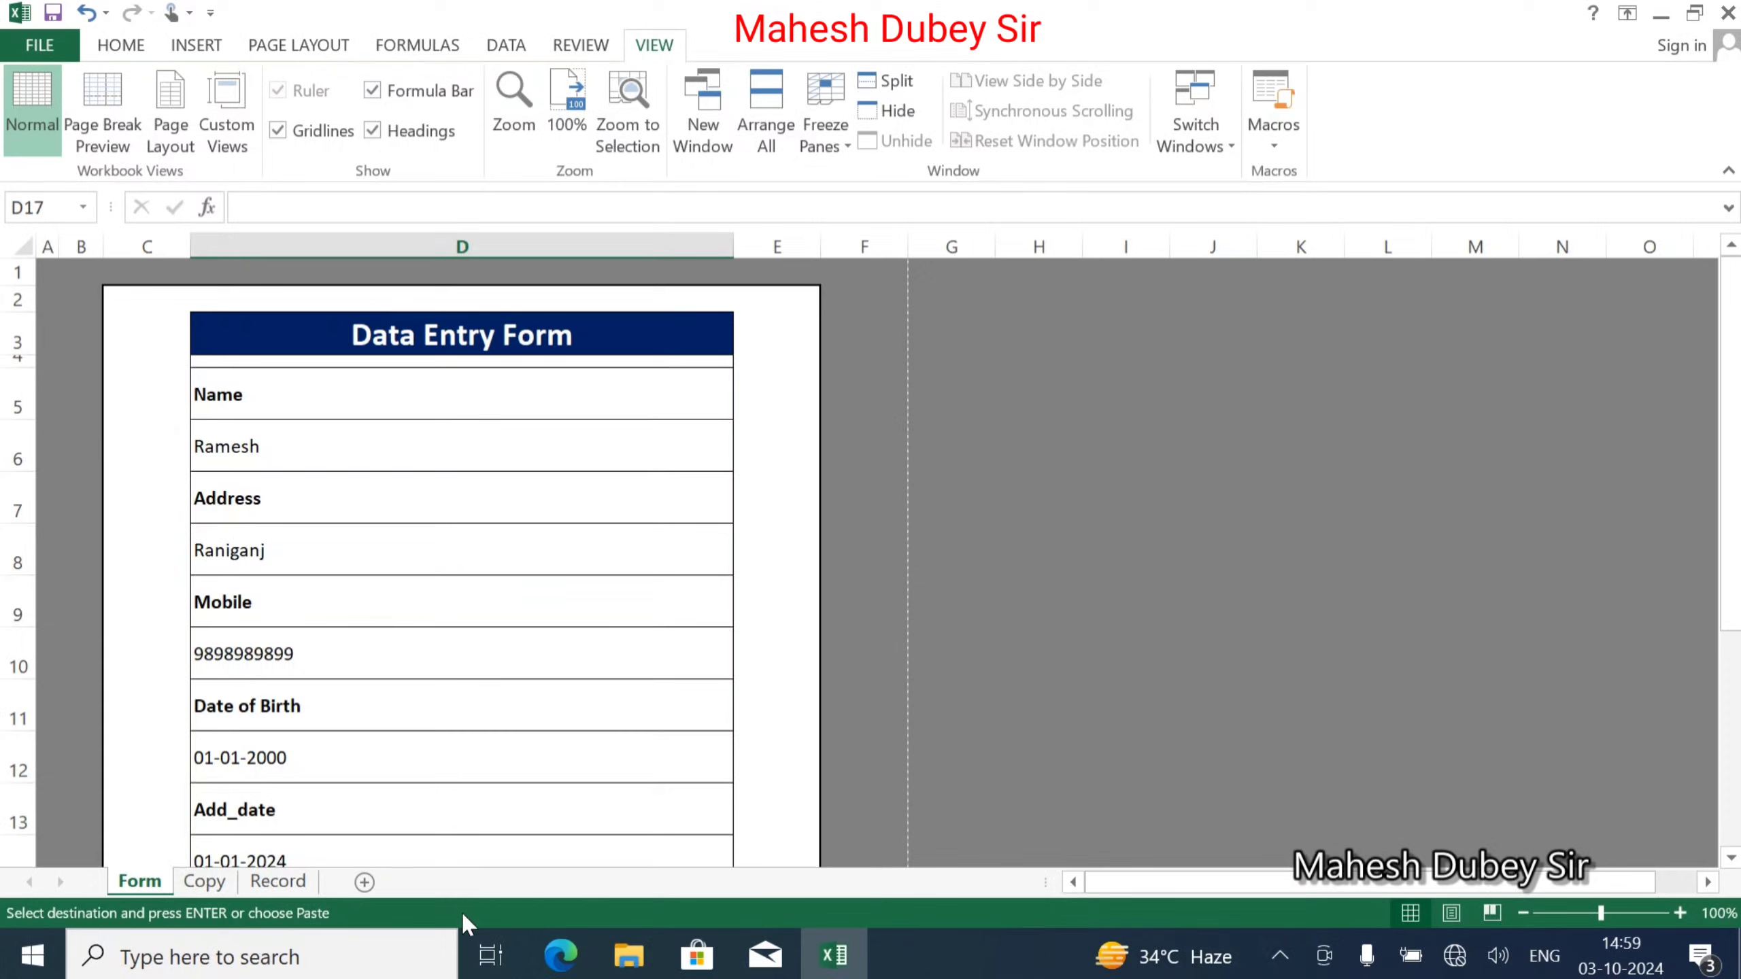
Stop the macro recording and scroll down to the form's SUBMIT and CLEAR buttons.
click(1269, 150)
click(1309, 218)
click(792, 713)
scroll(466, 726, down, 4)
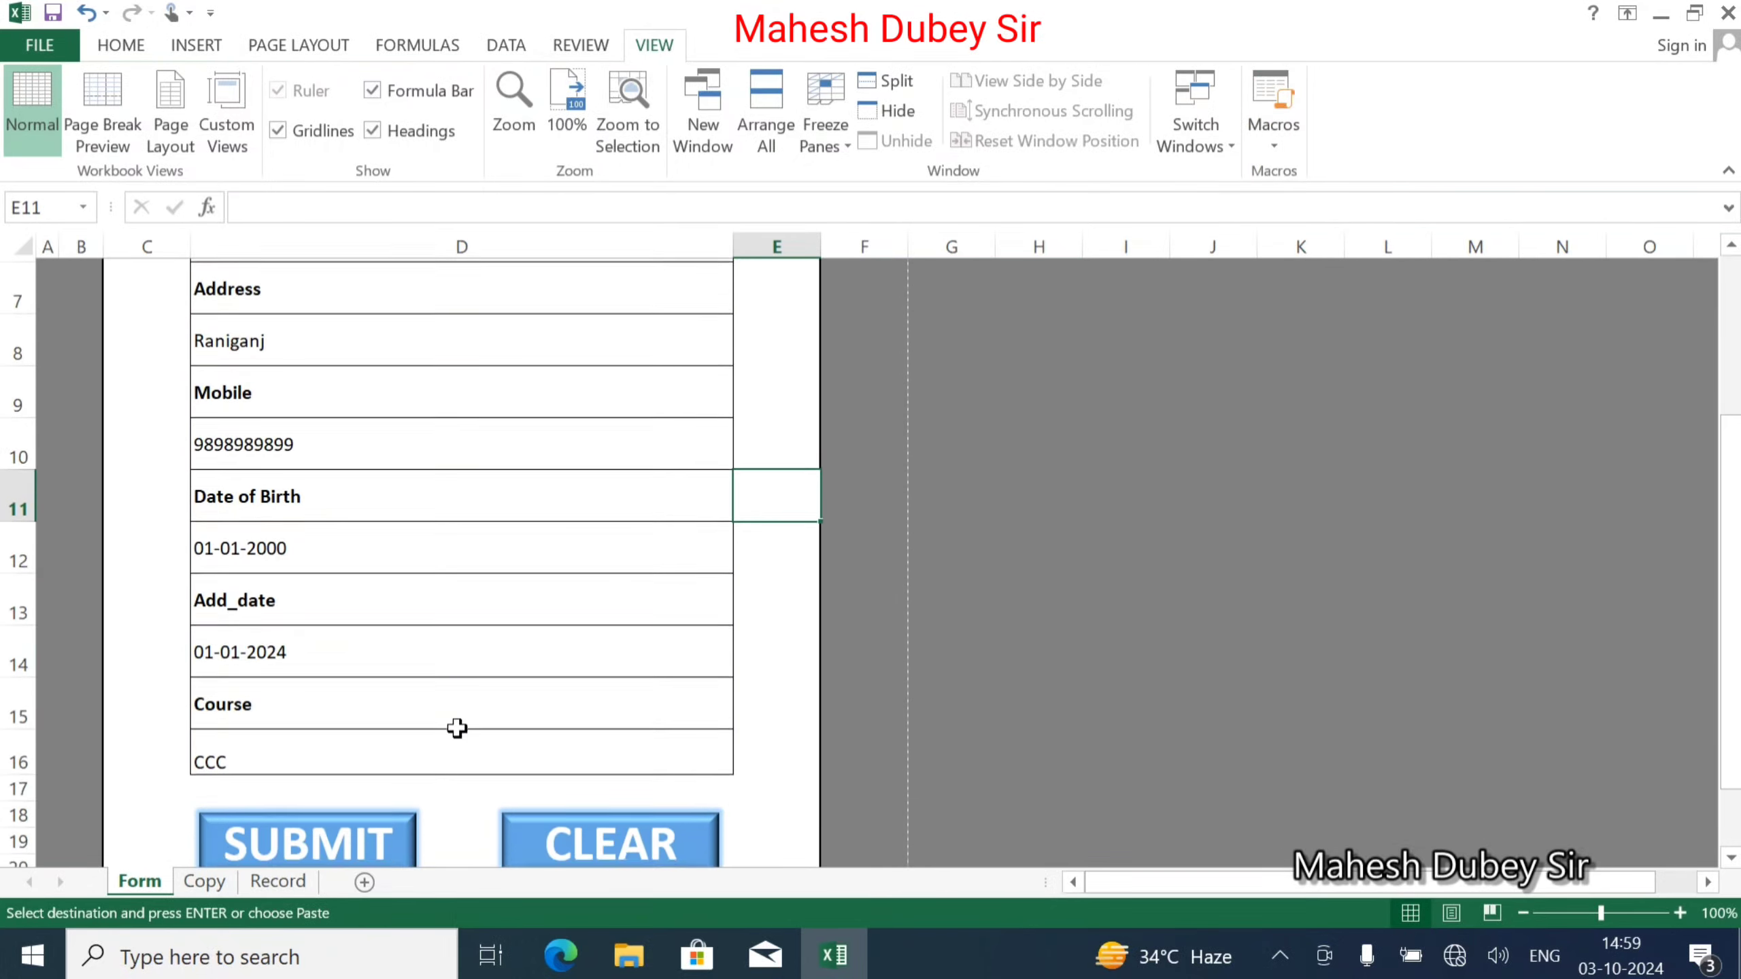
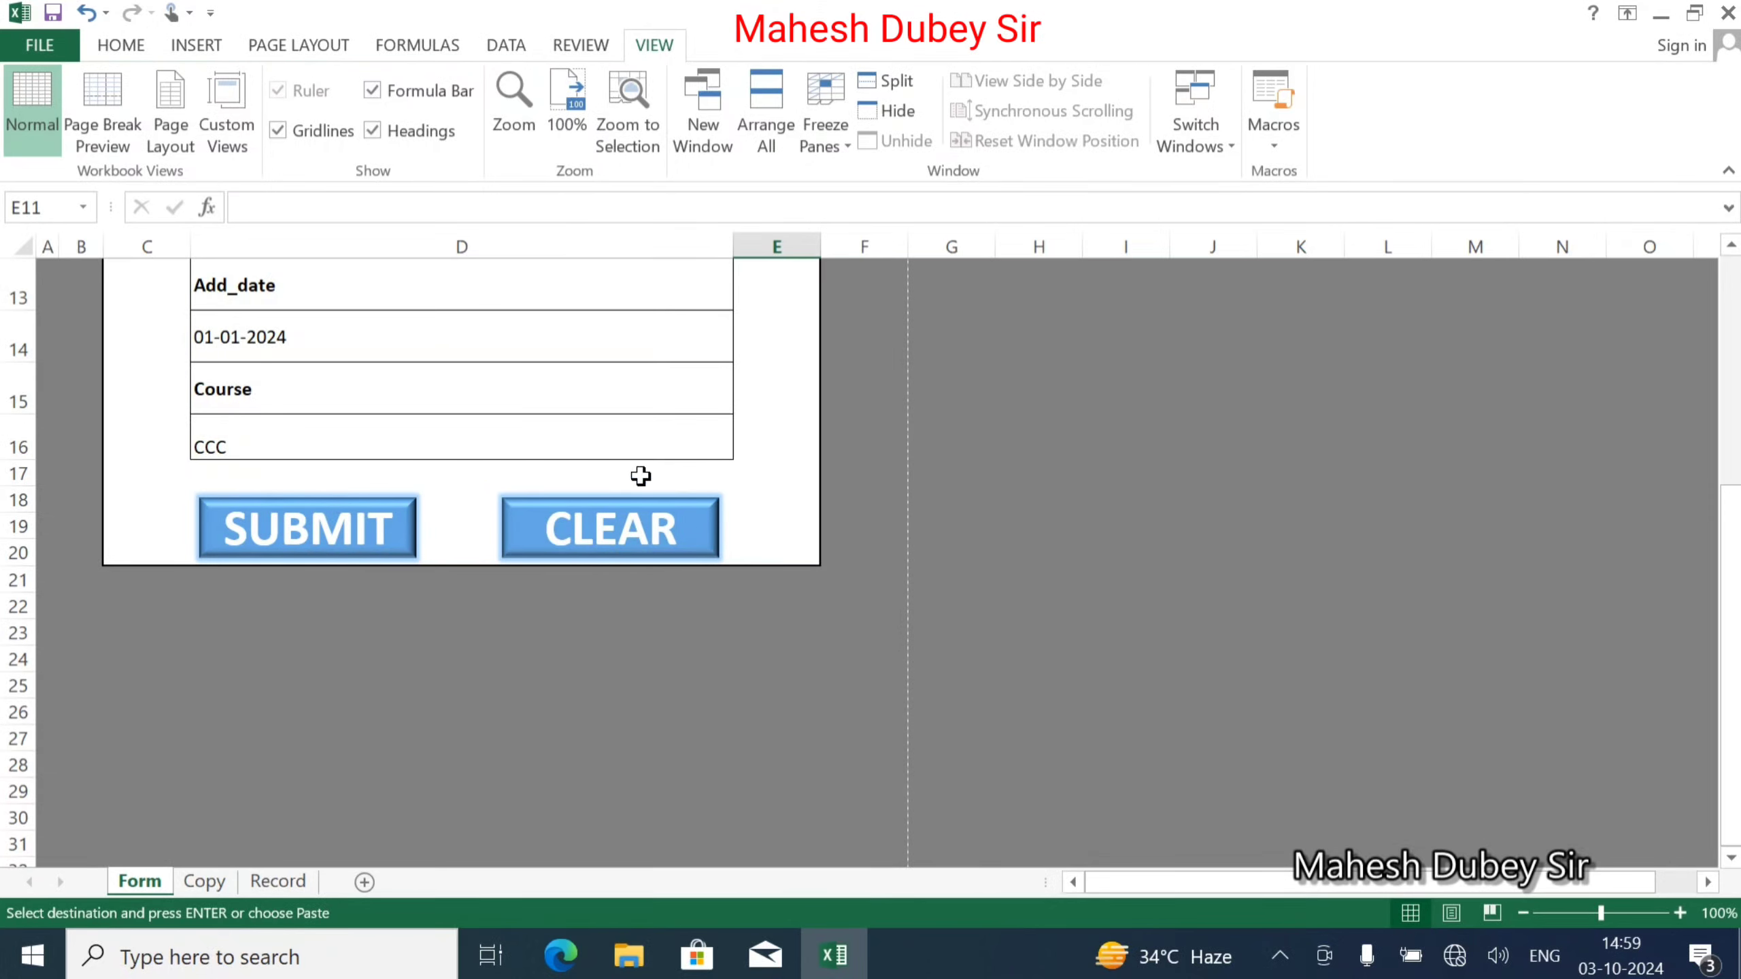
Start recording a new macro named Clear from View > Macros > Record Macro.
scroll(352, 442, up, 1)
scroll(352, 442, up, 4)
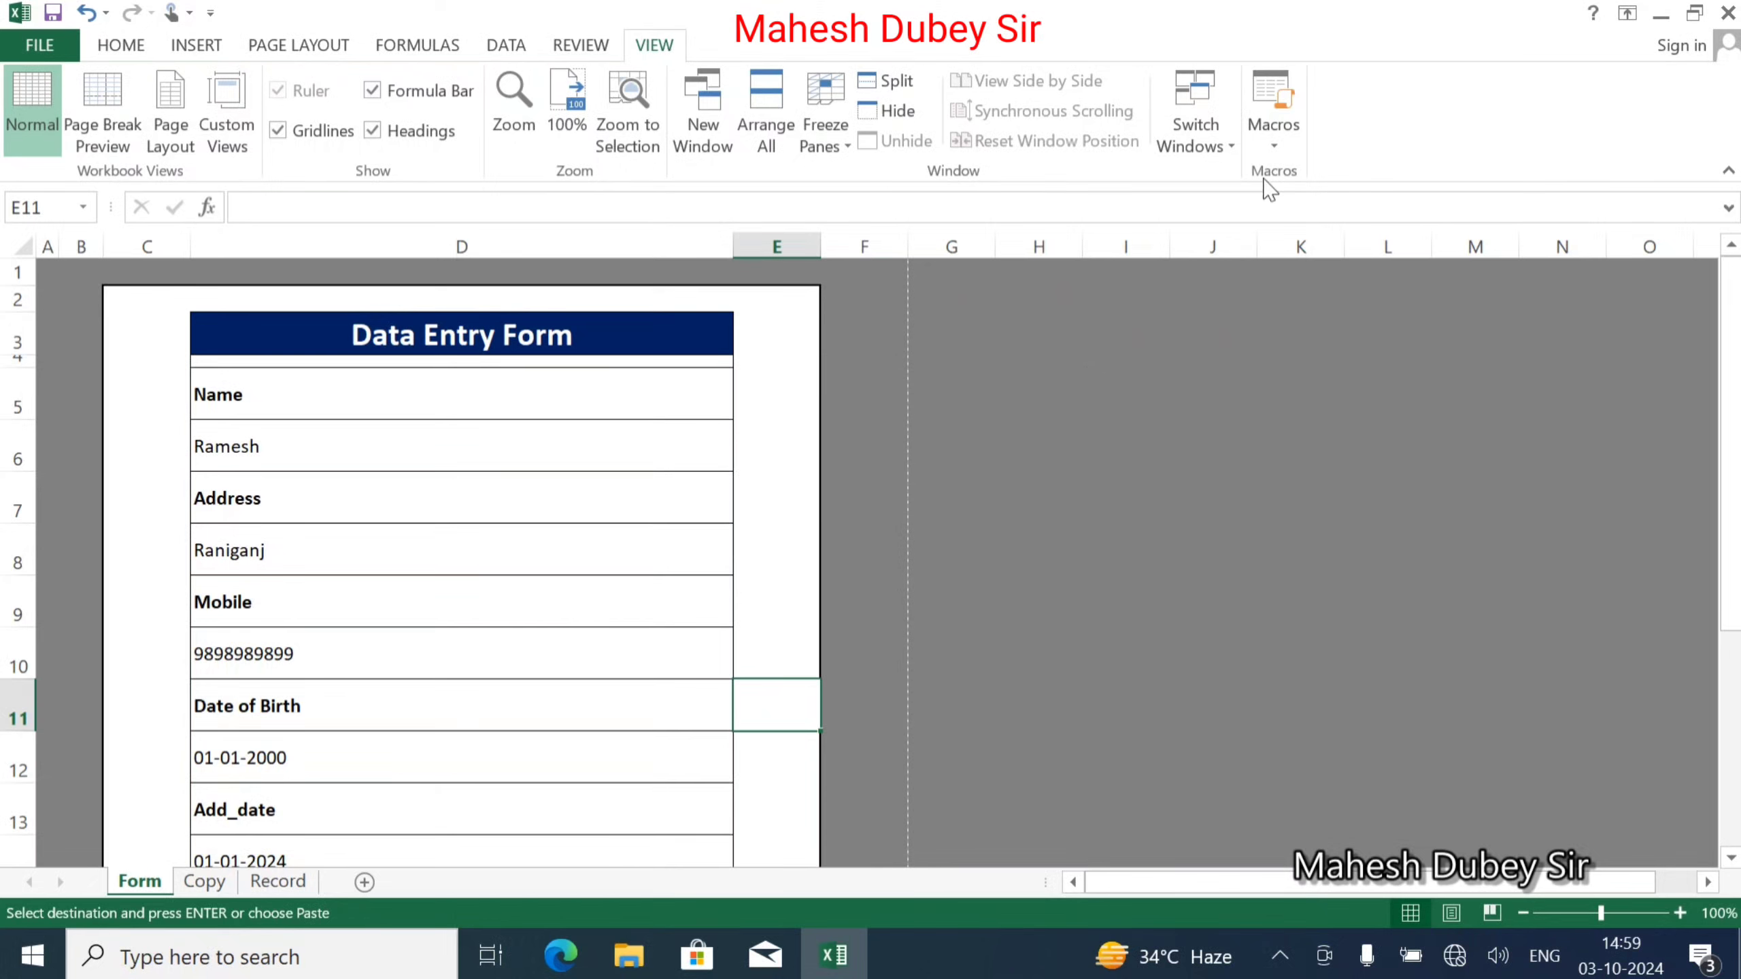
click(1270, 150)
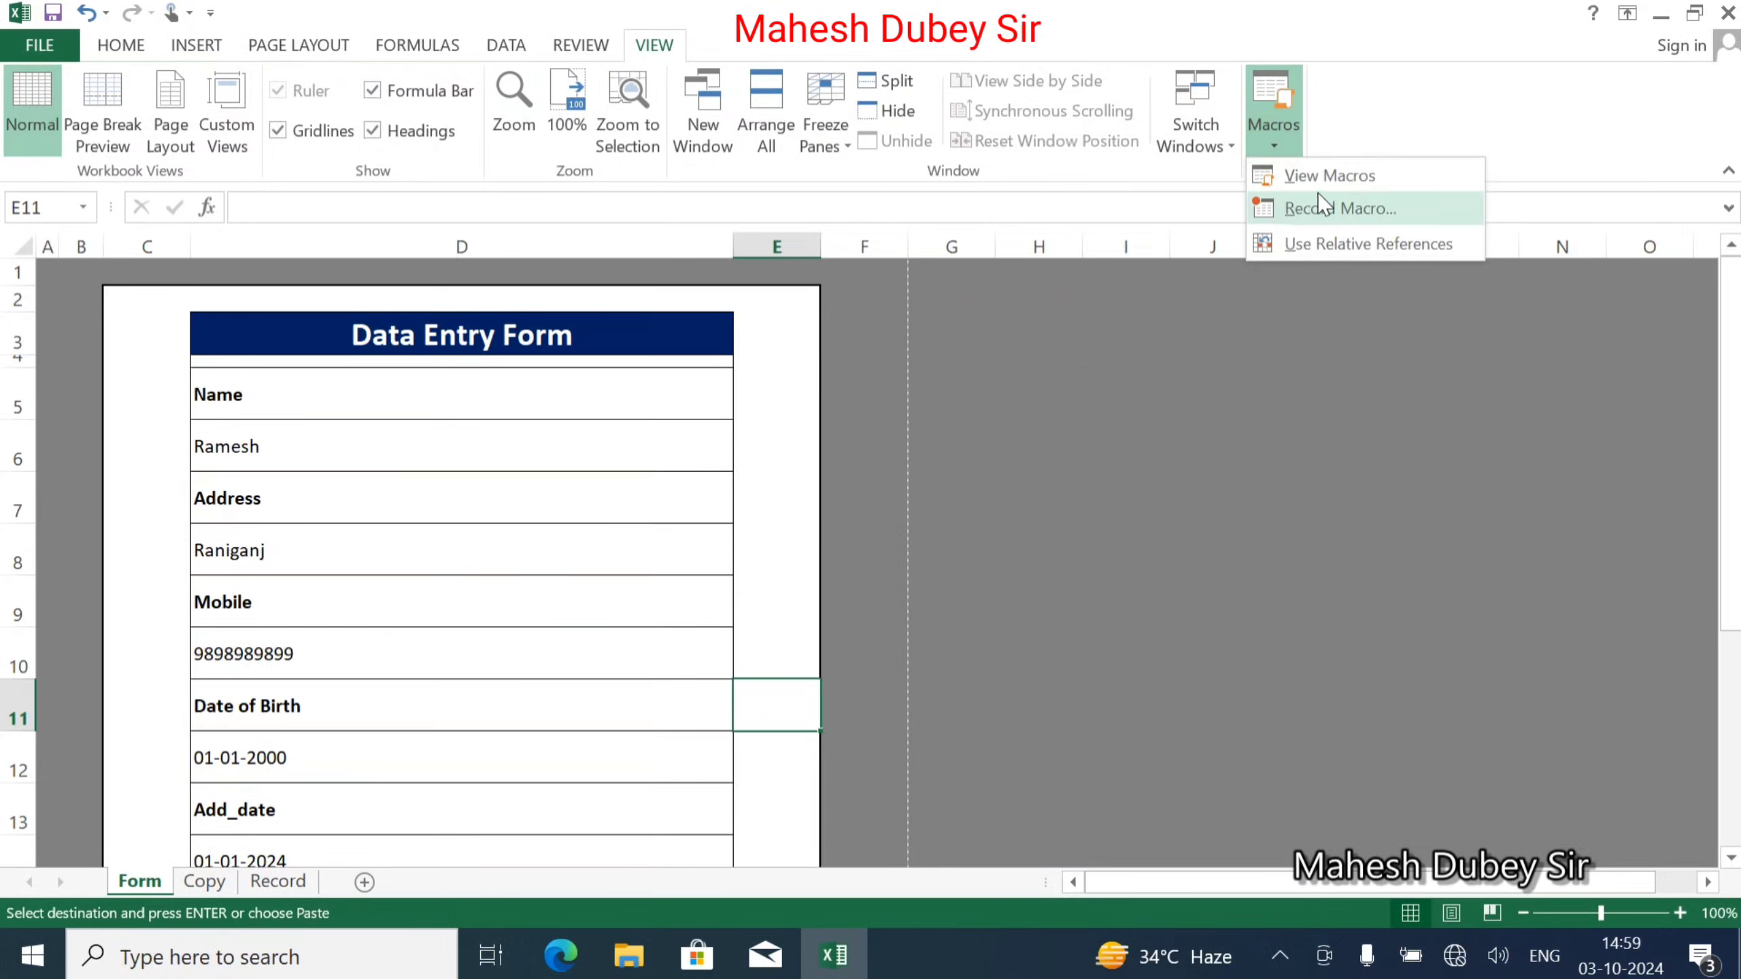
click(1324, 223)
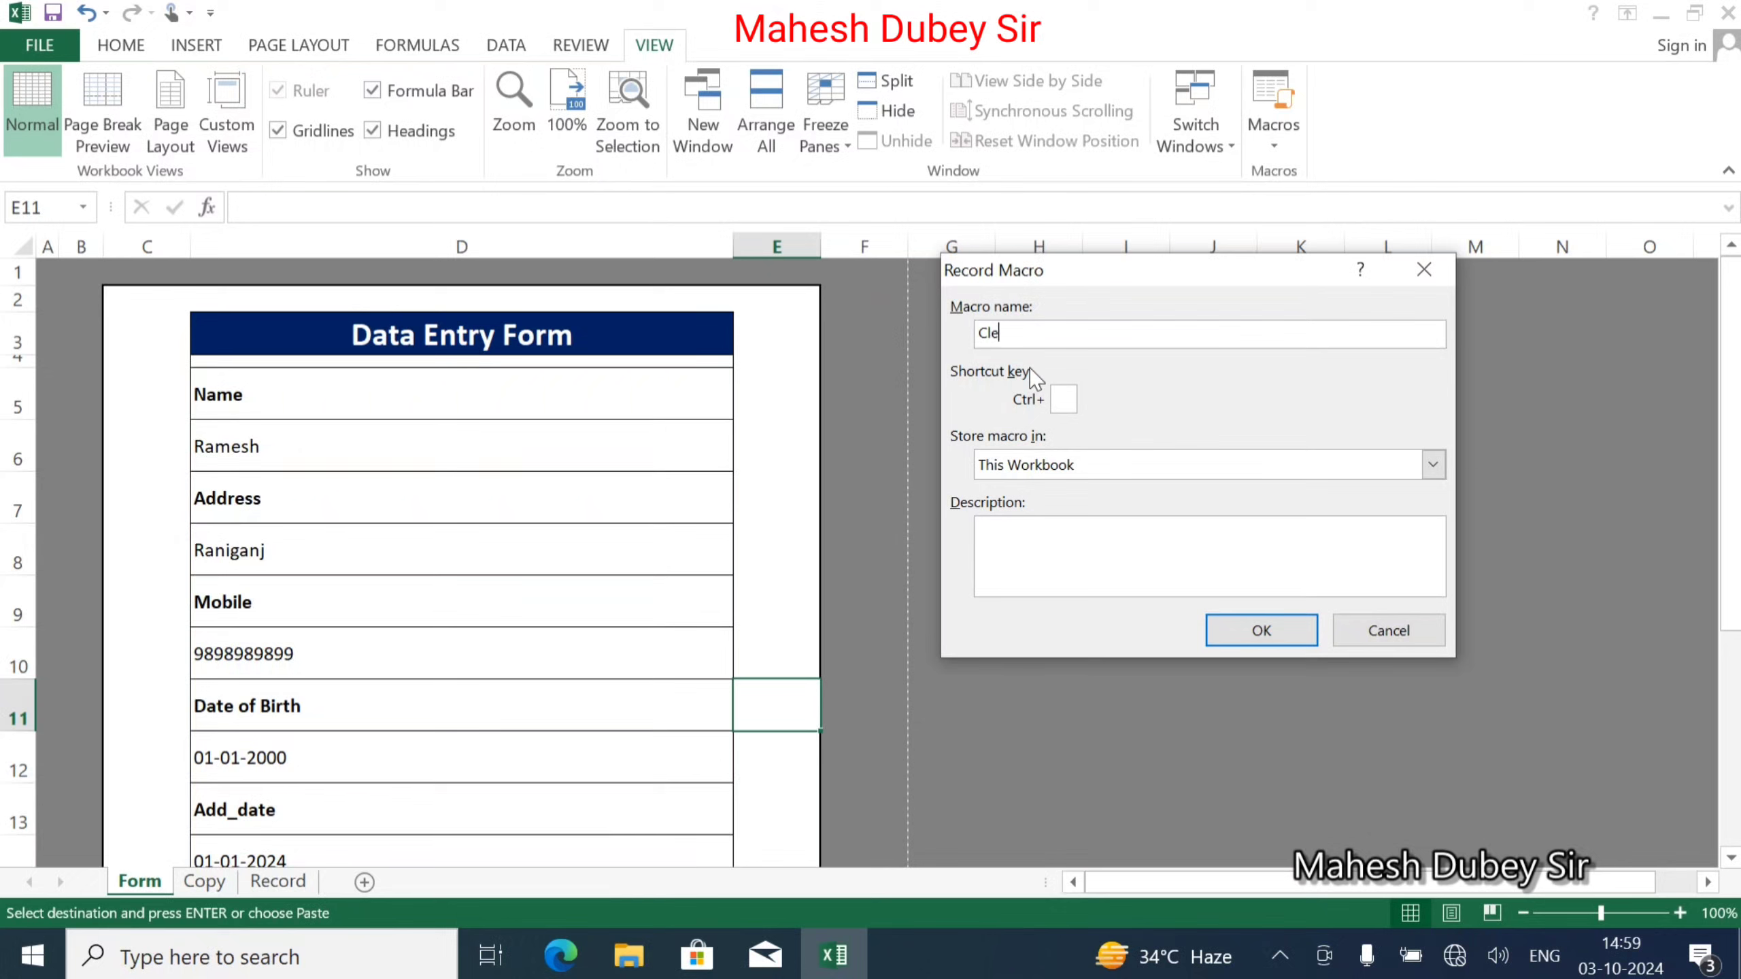
click(1265, 629)
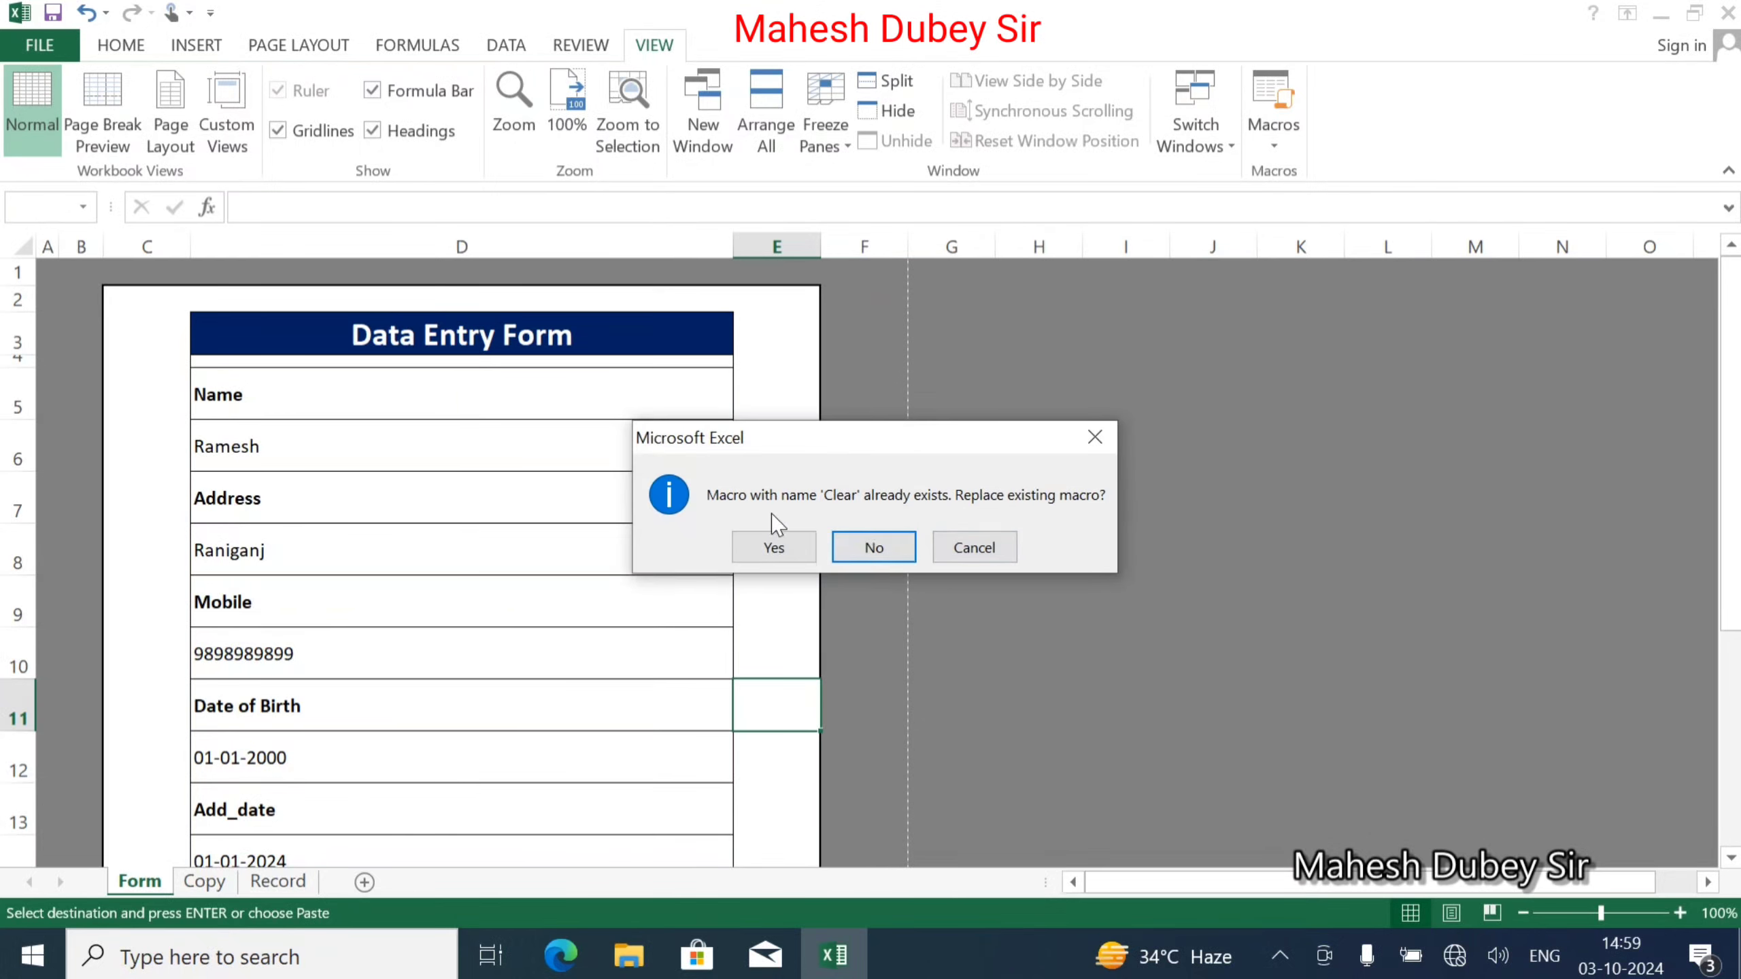
Replace the existing Clear macro and delete the Name, Address and Mobile entries in D6, D8, D10.
click(772, 548)
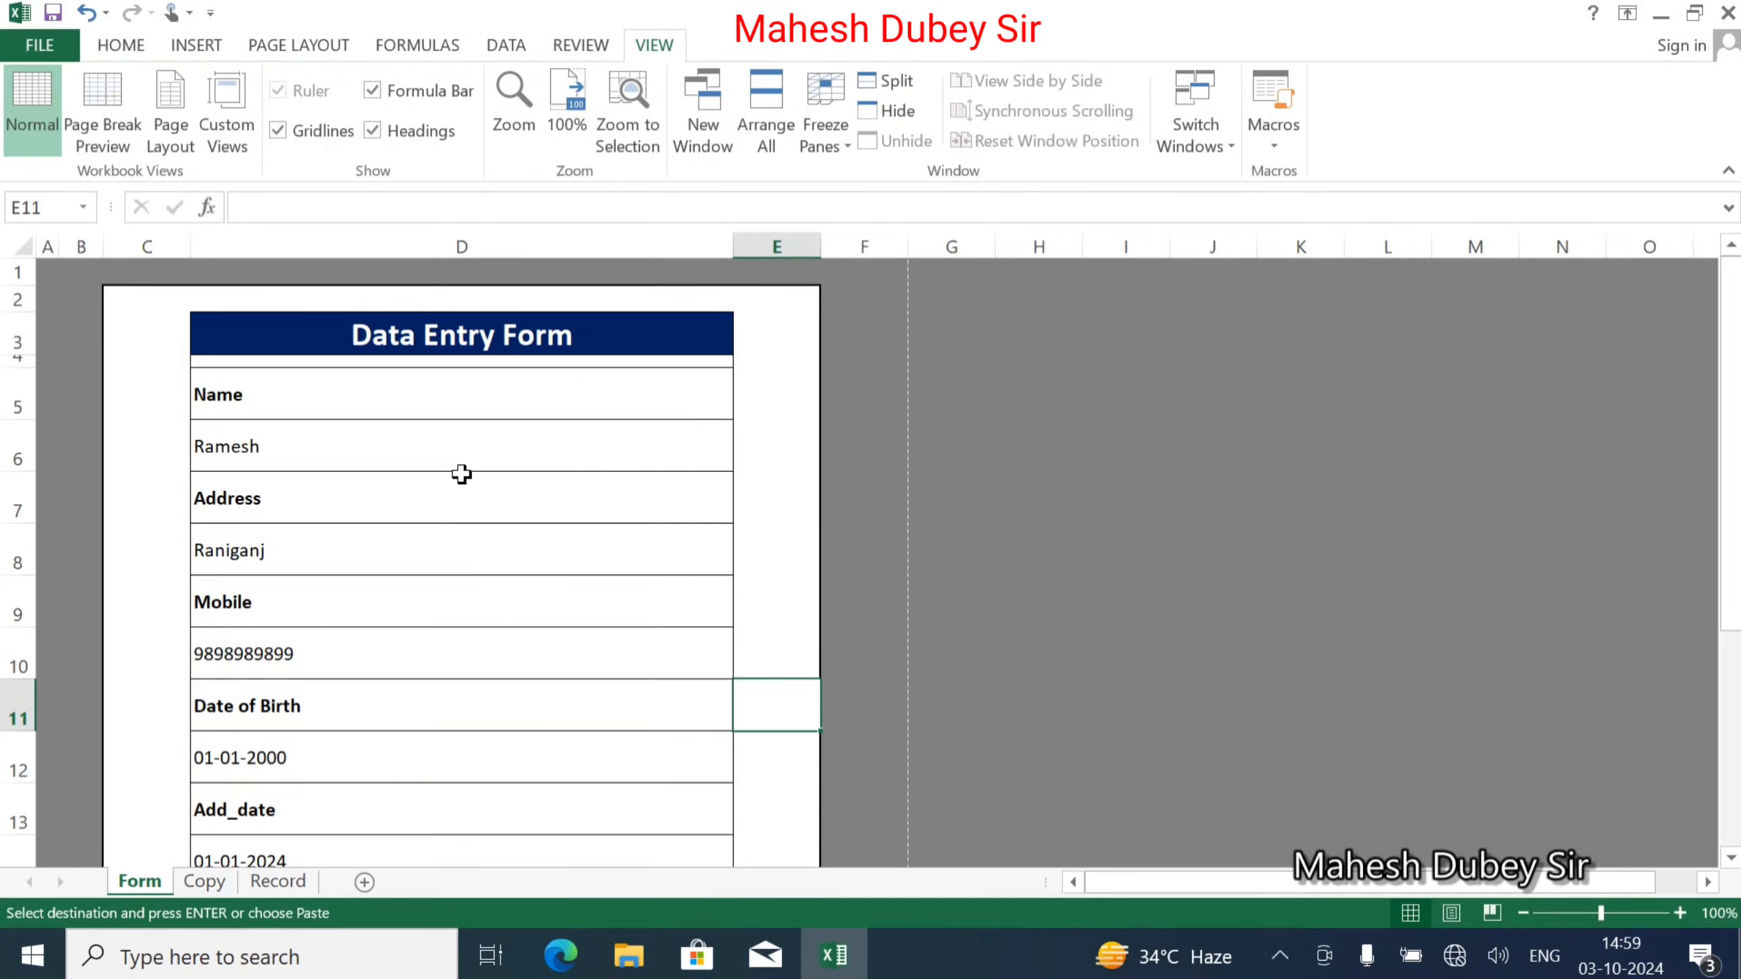
click(294, 449)
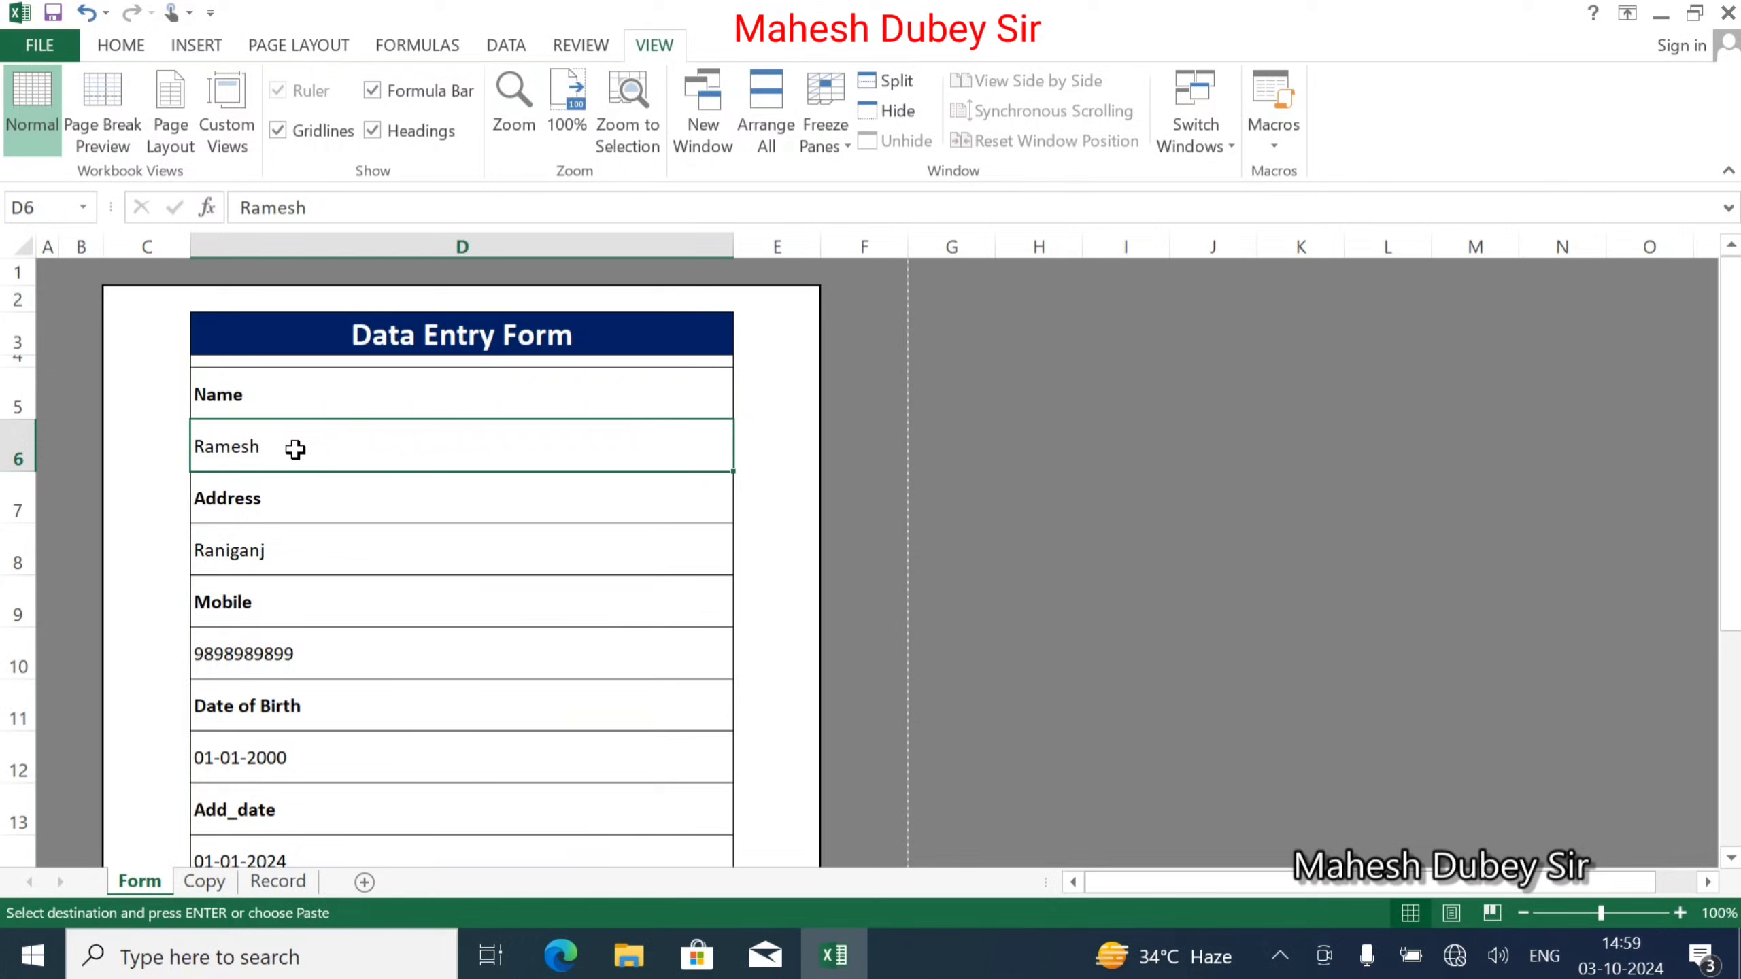
key(Delete)
click(283, 554)
key(Delete)
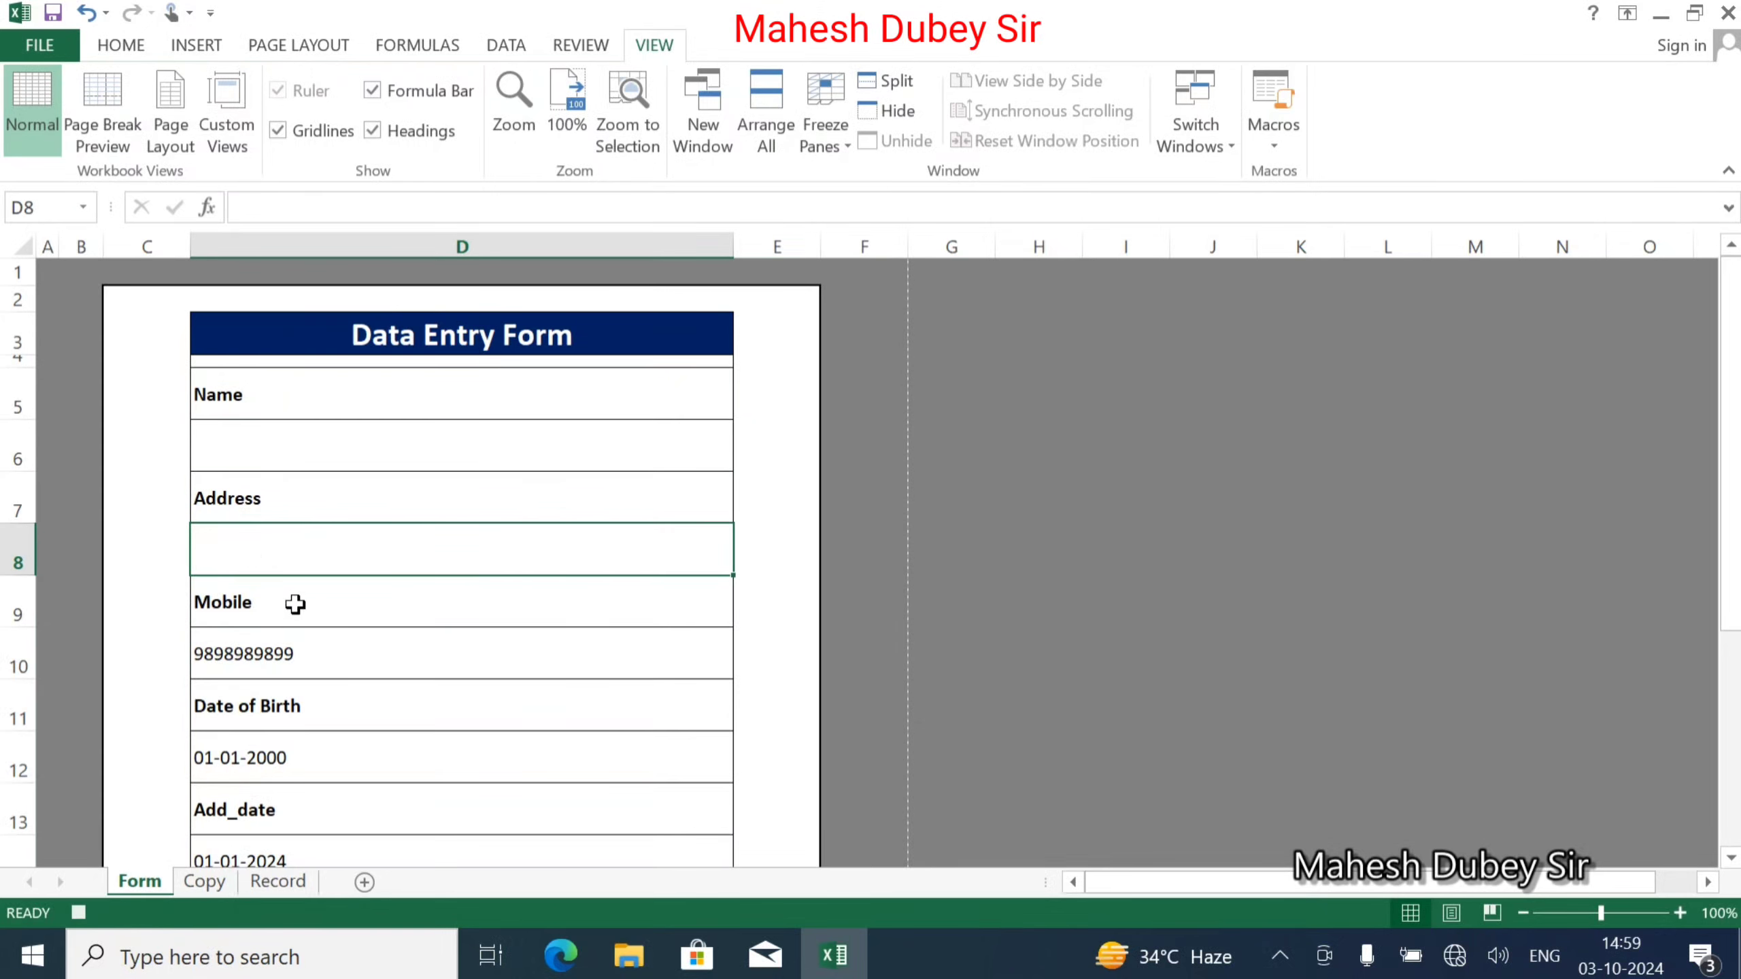
click(296, 657)
key(Delete)
Delete the Date of Birth, Add_date and Course entries in D12, D14, D16, then stop recording.
scroll(297, 658, down, 2)
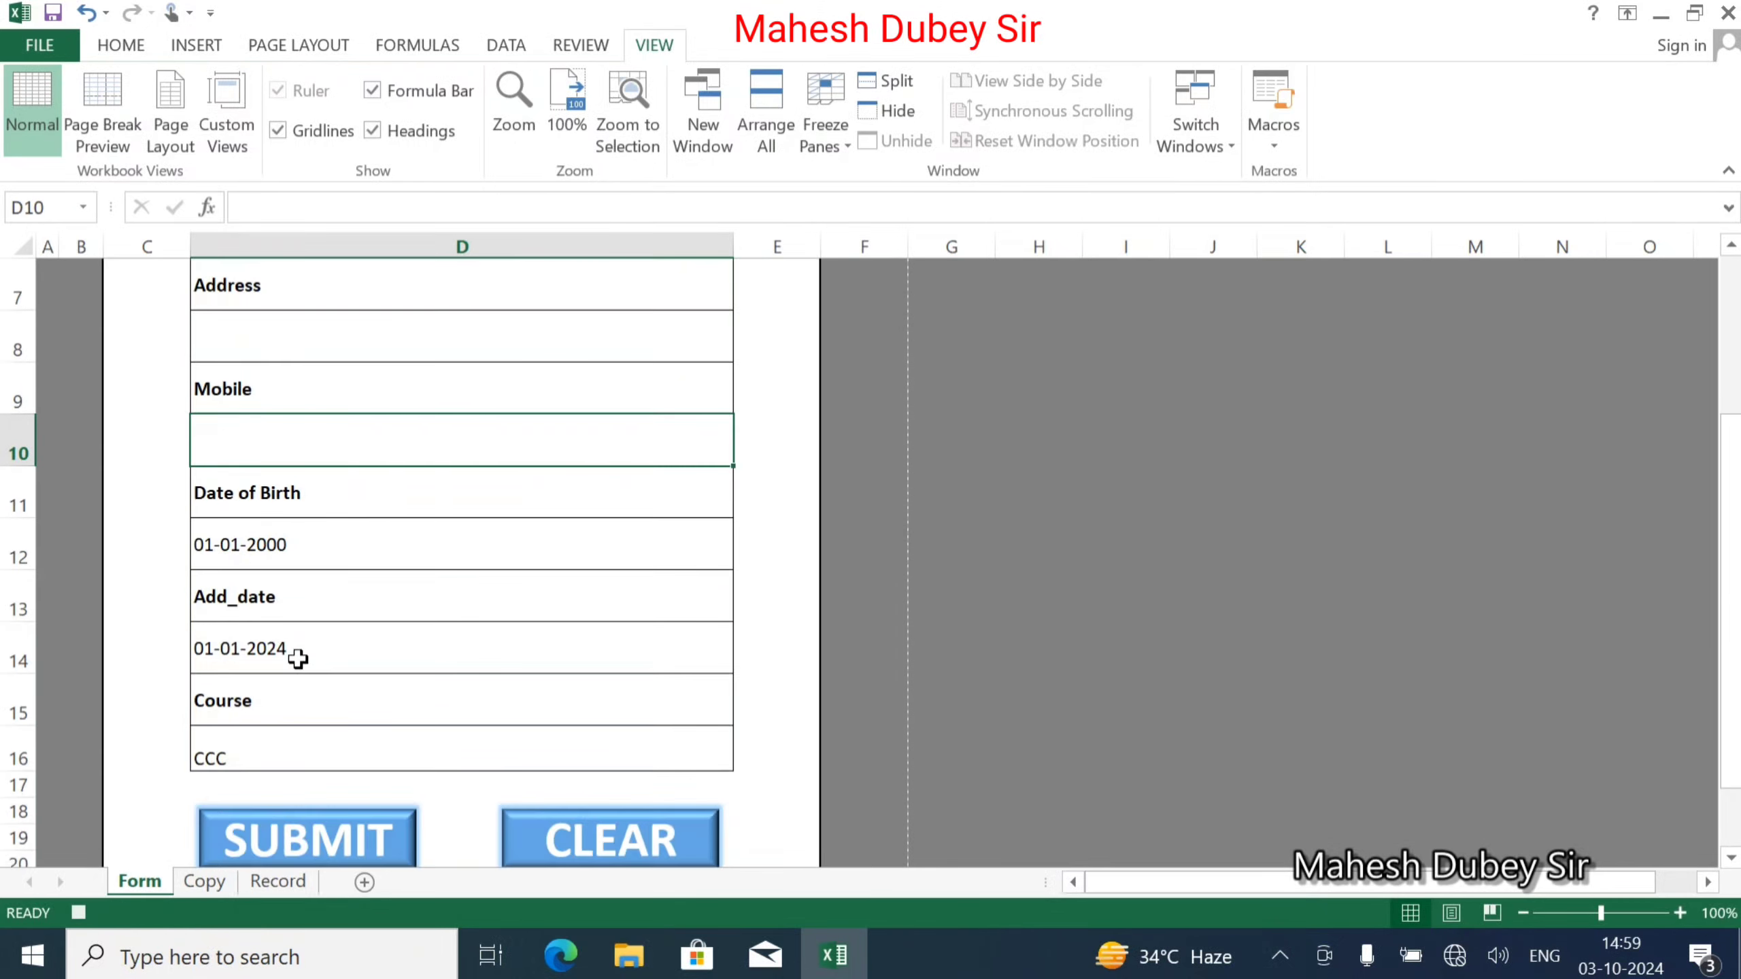
click(306, 546)
key(Delete)
click(243, 649)
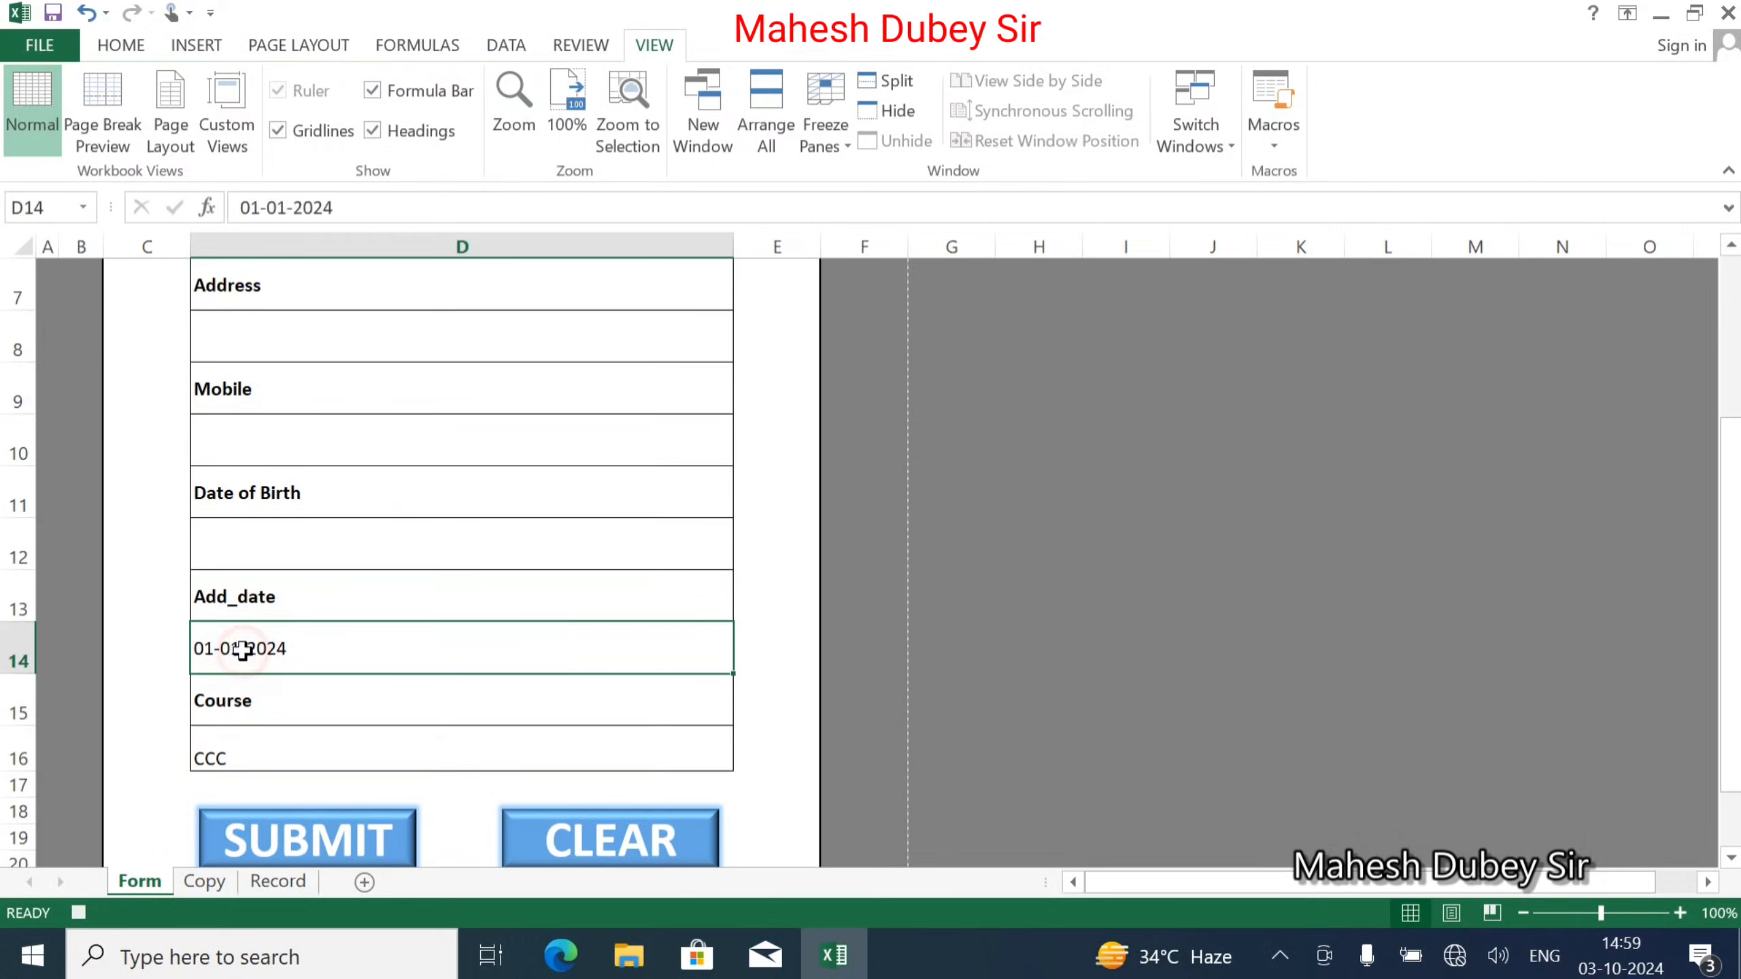
key(Delete)
click(223, 740)
key(Delete)
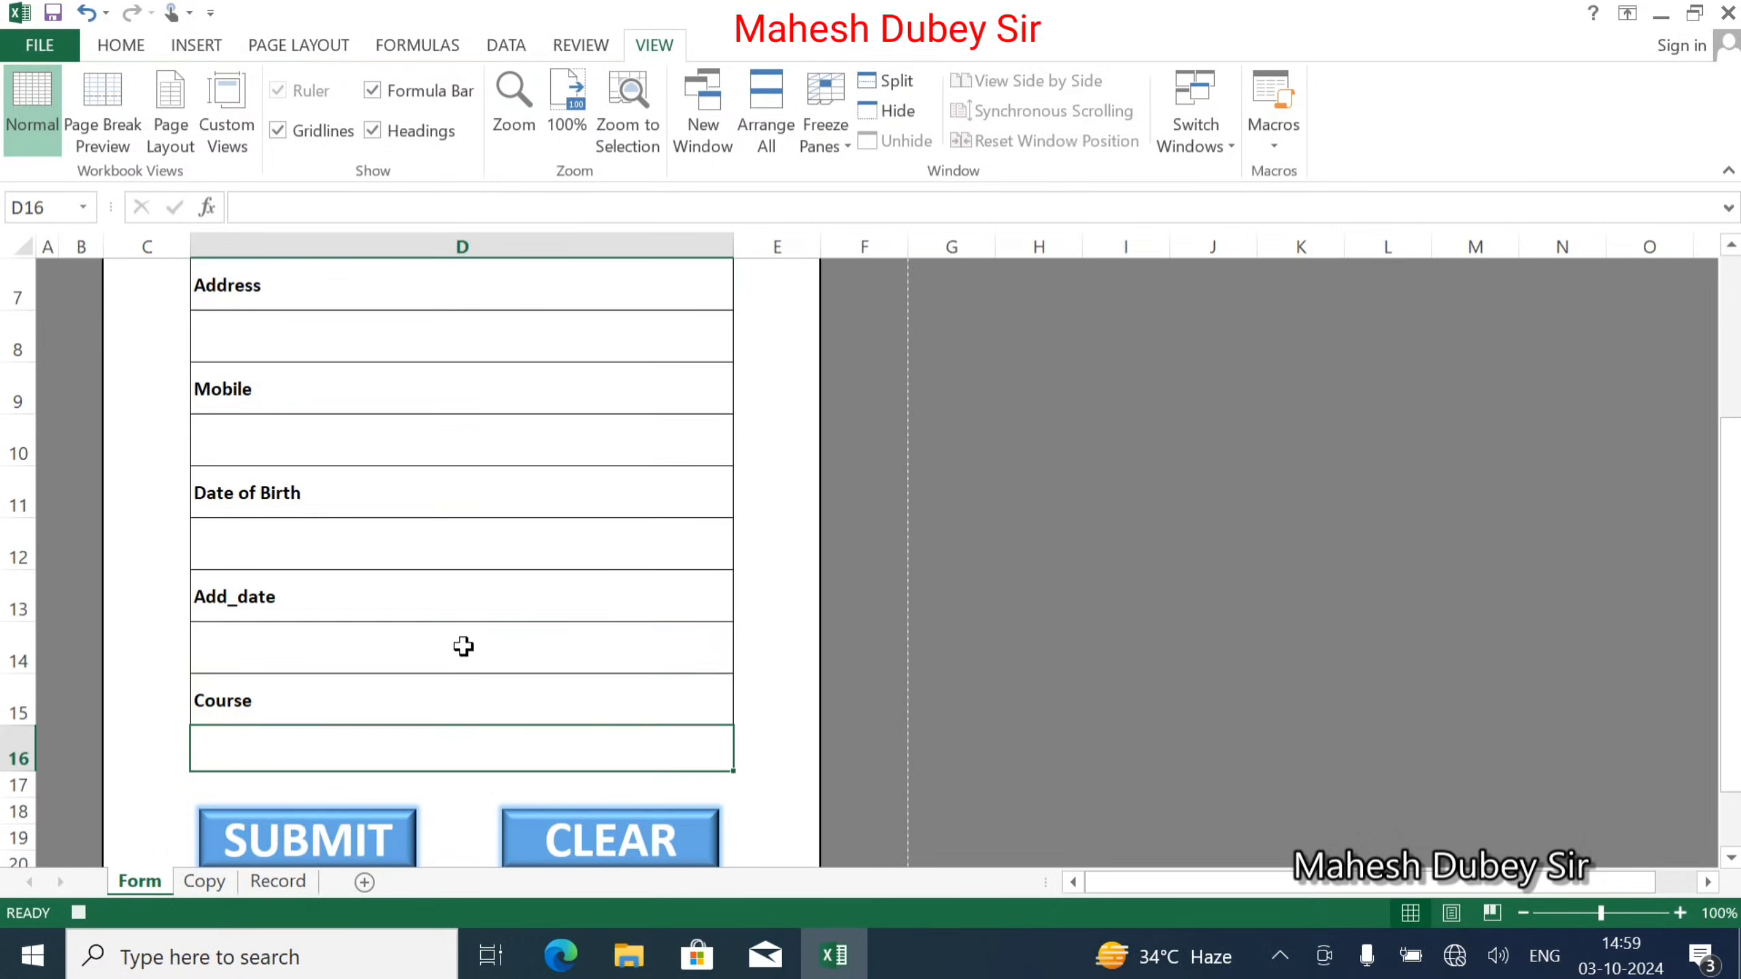
click(82, 916)
Assign the Entry macro to the SUBMIT shape.
scroll(768, 729, down, 2)
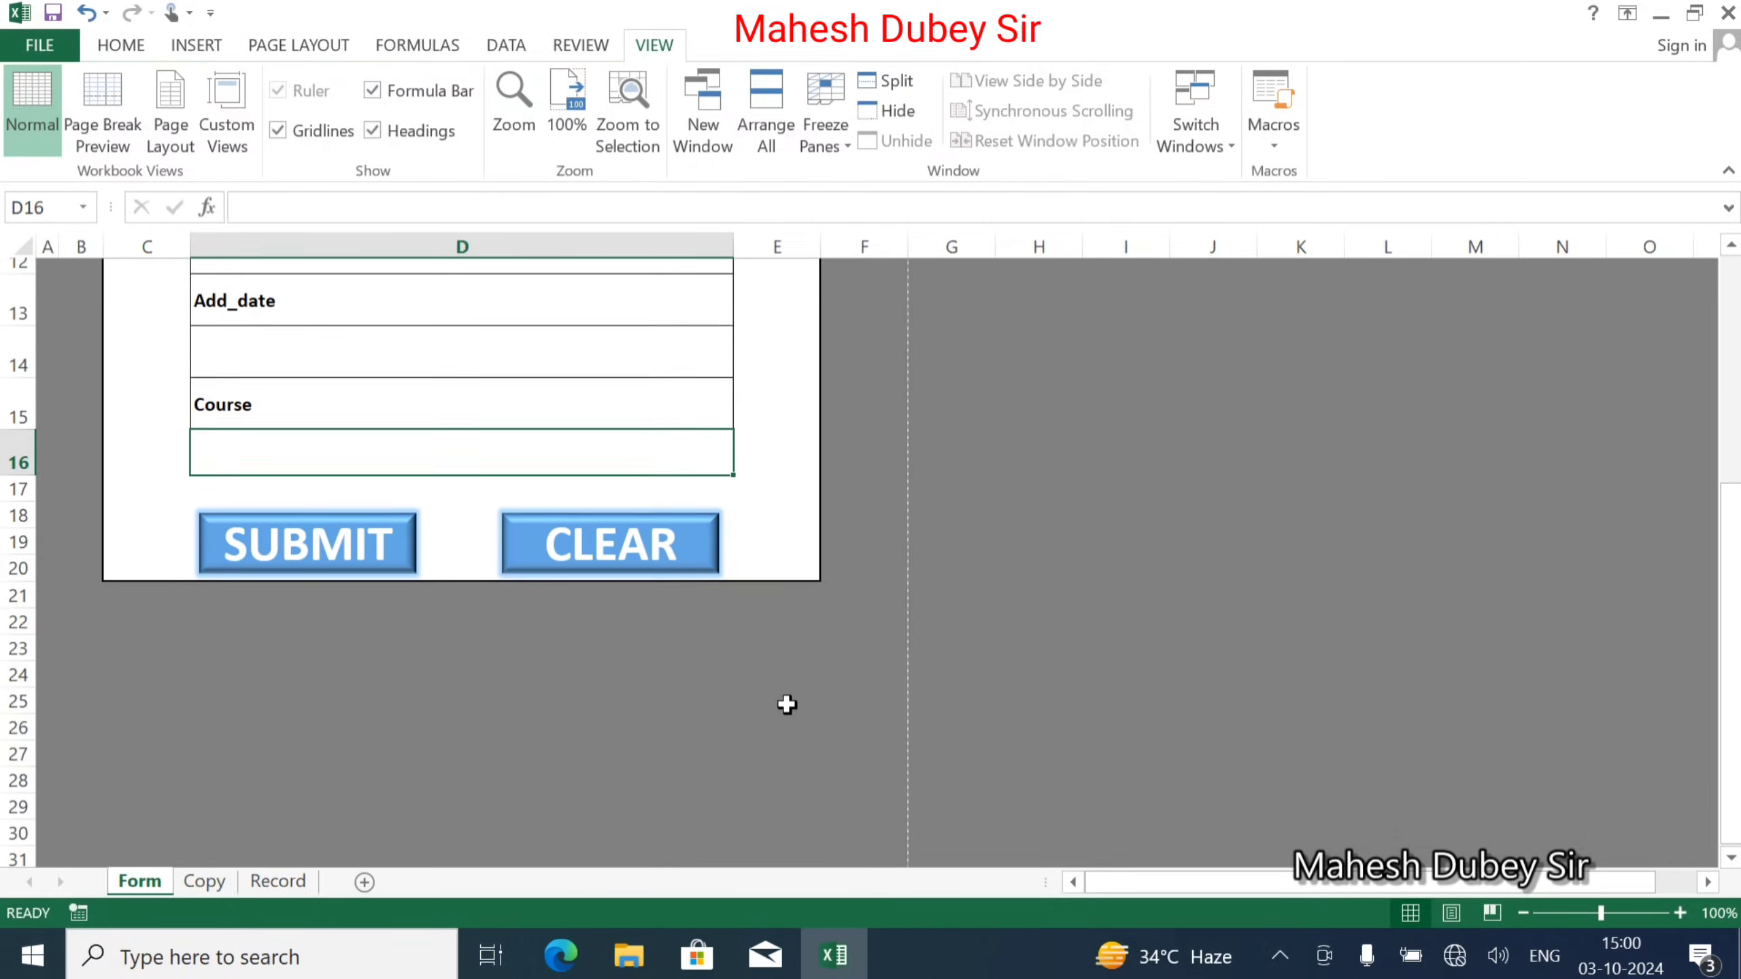
right_click(334, 542)
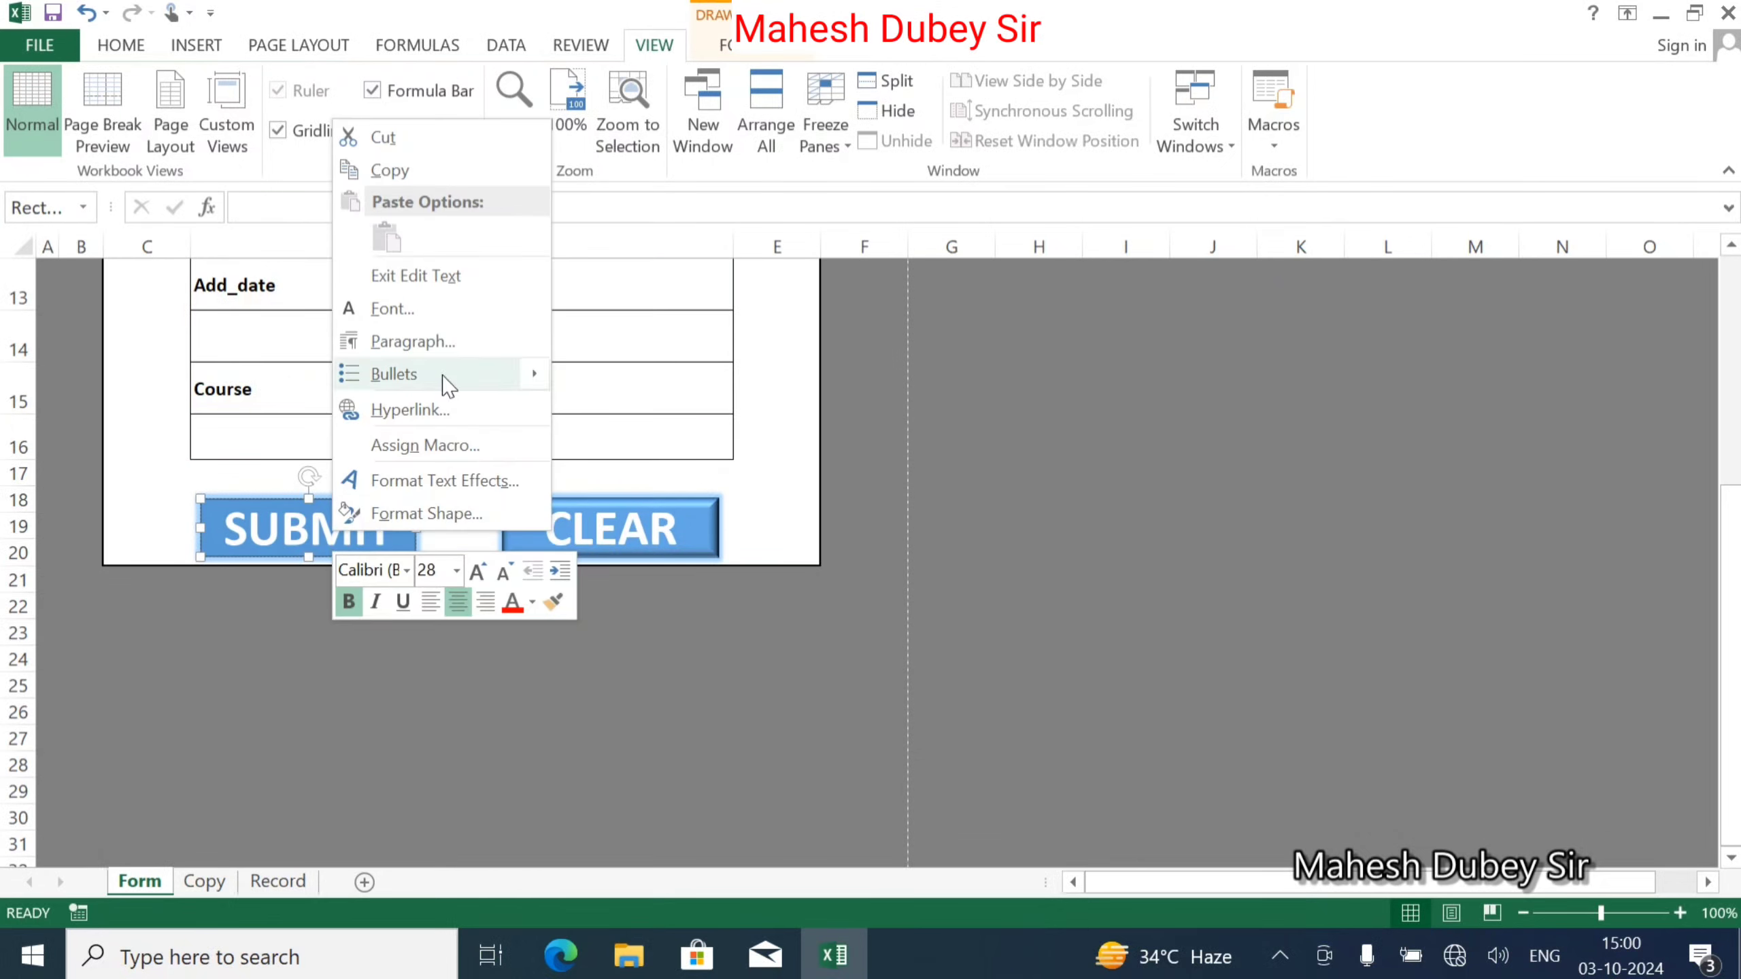
click(452, 447)
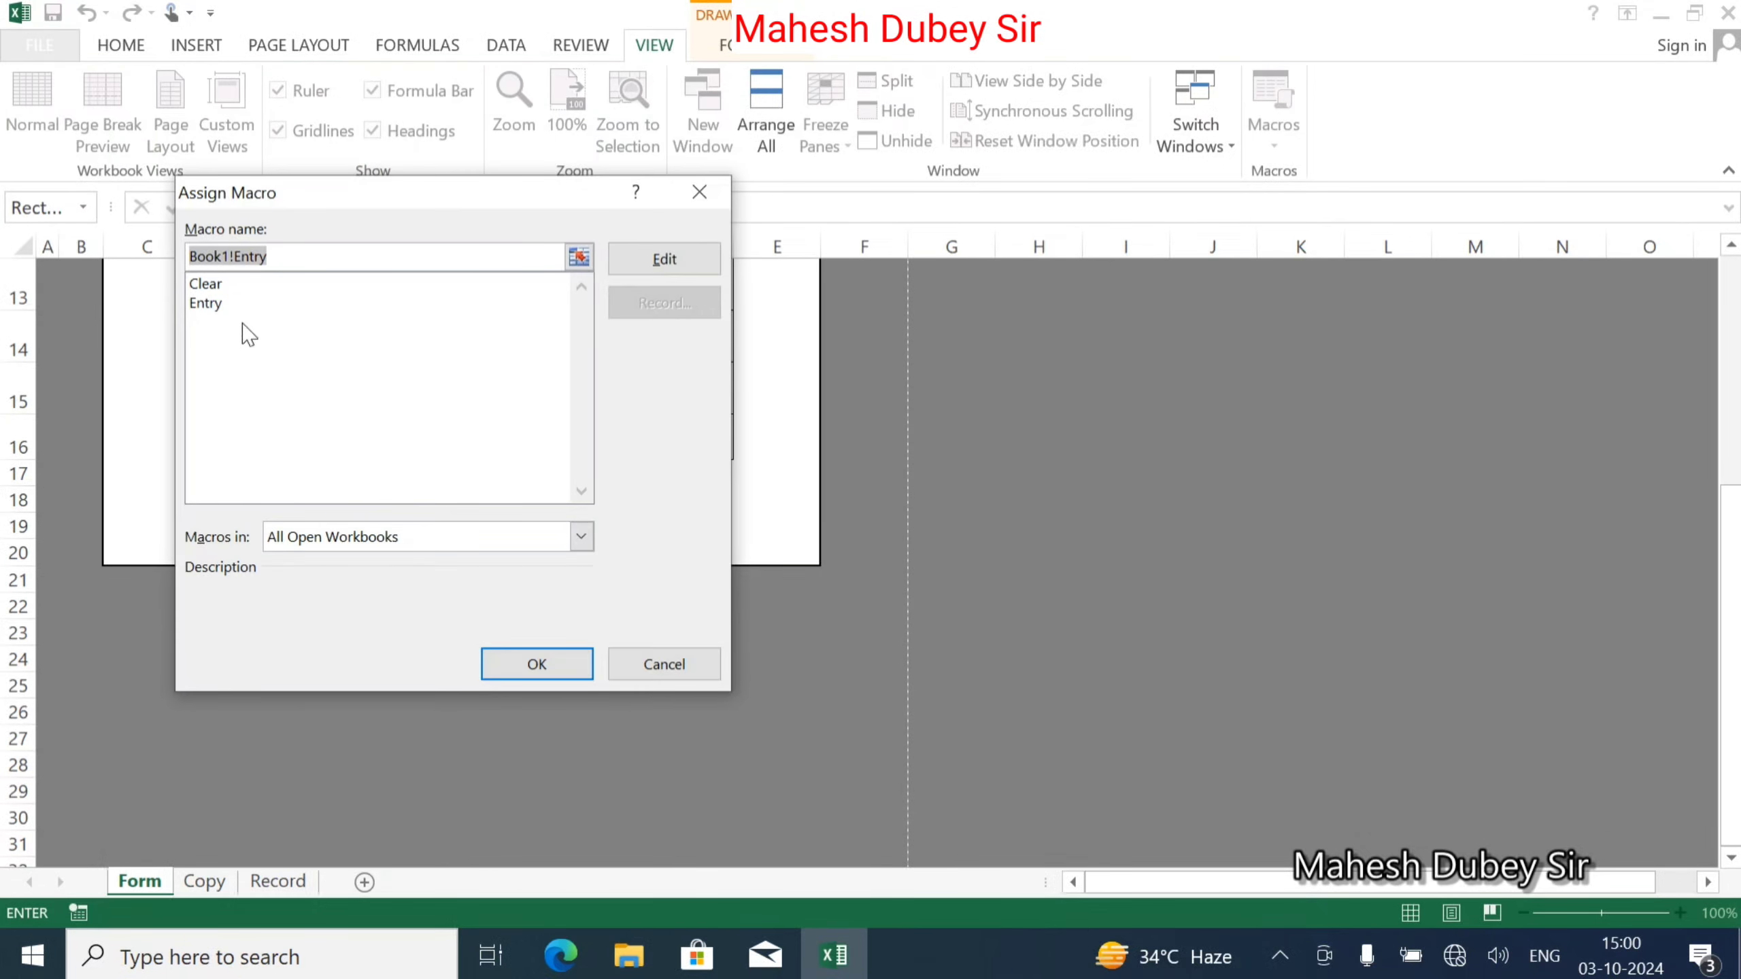
click(208, 306)
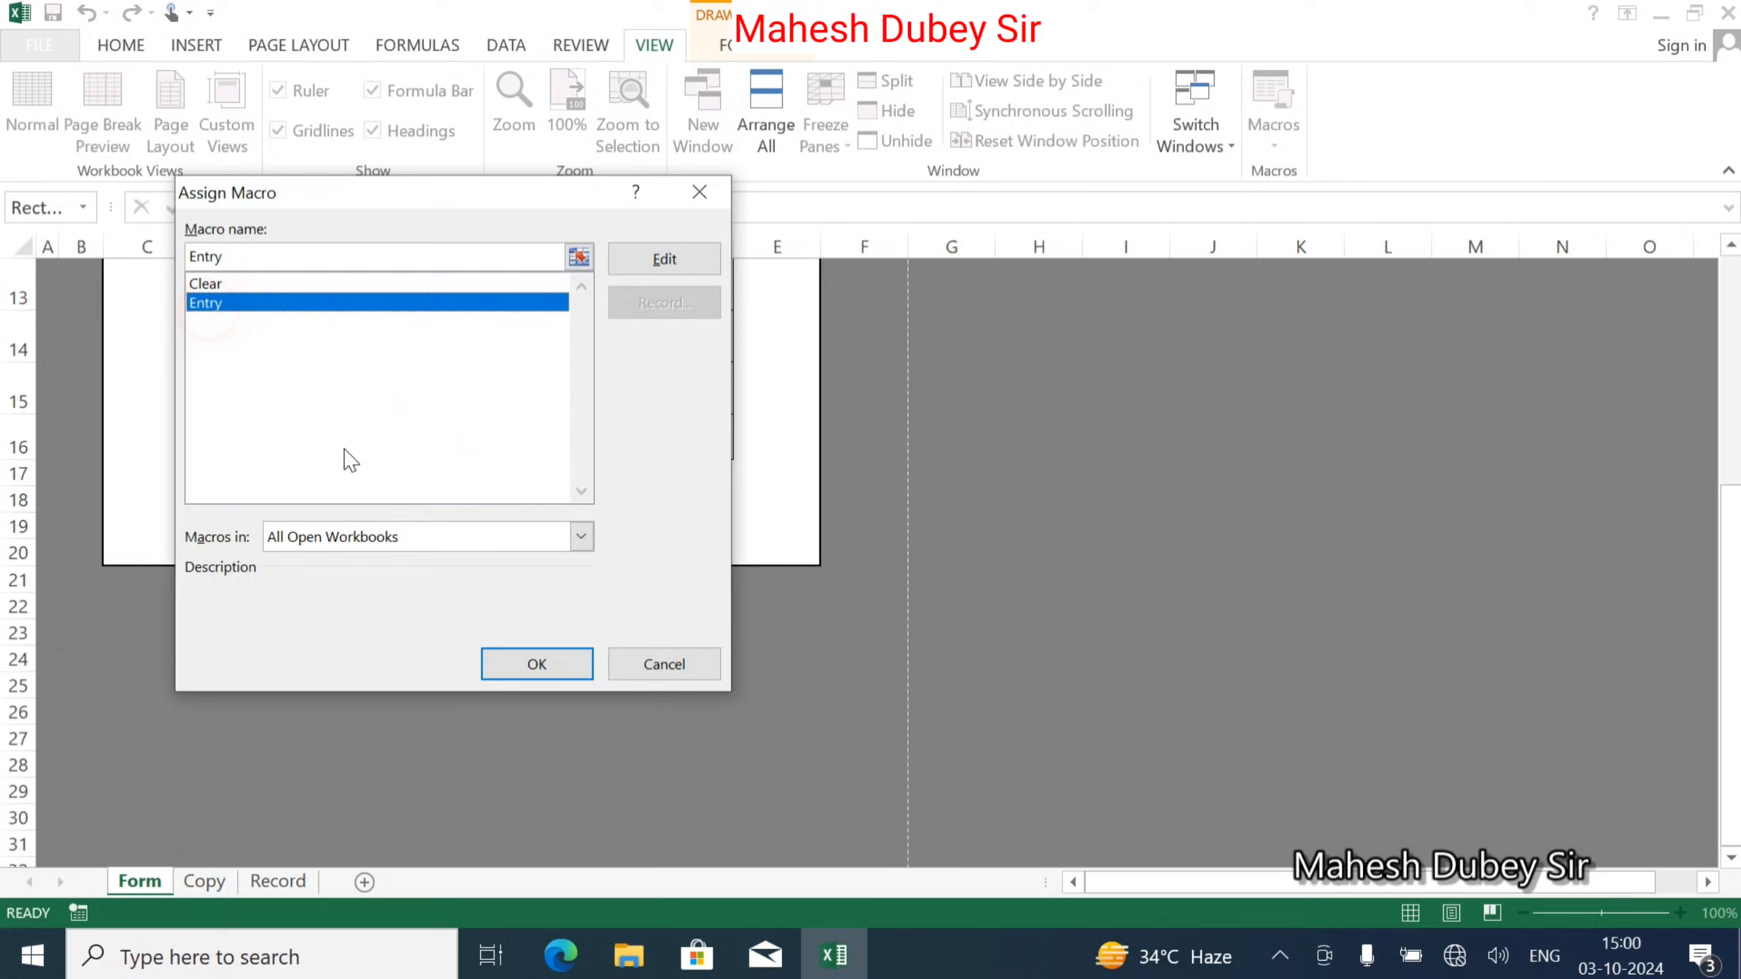
click(536, 664)
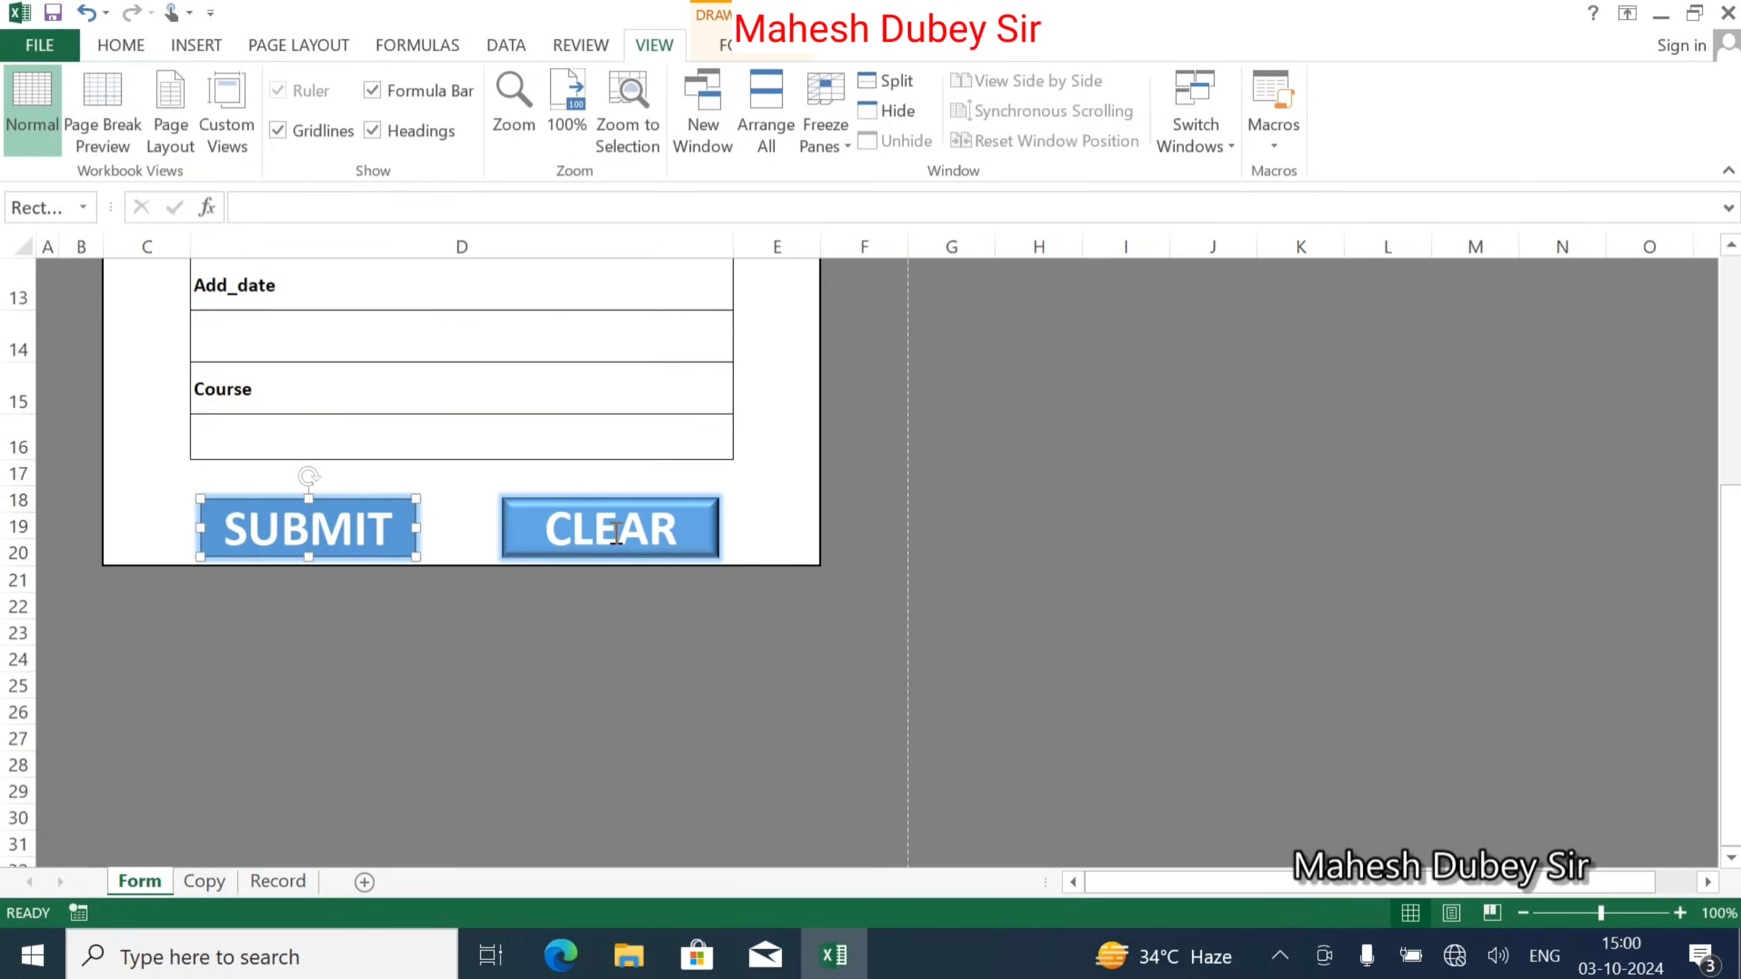
Assign the Clear macro to the CLEAR shape and deselect it.
right_click(615, 532)
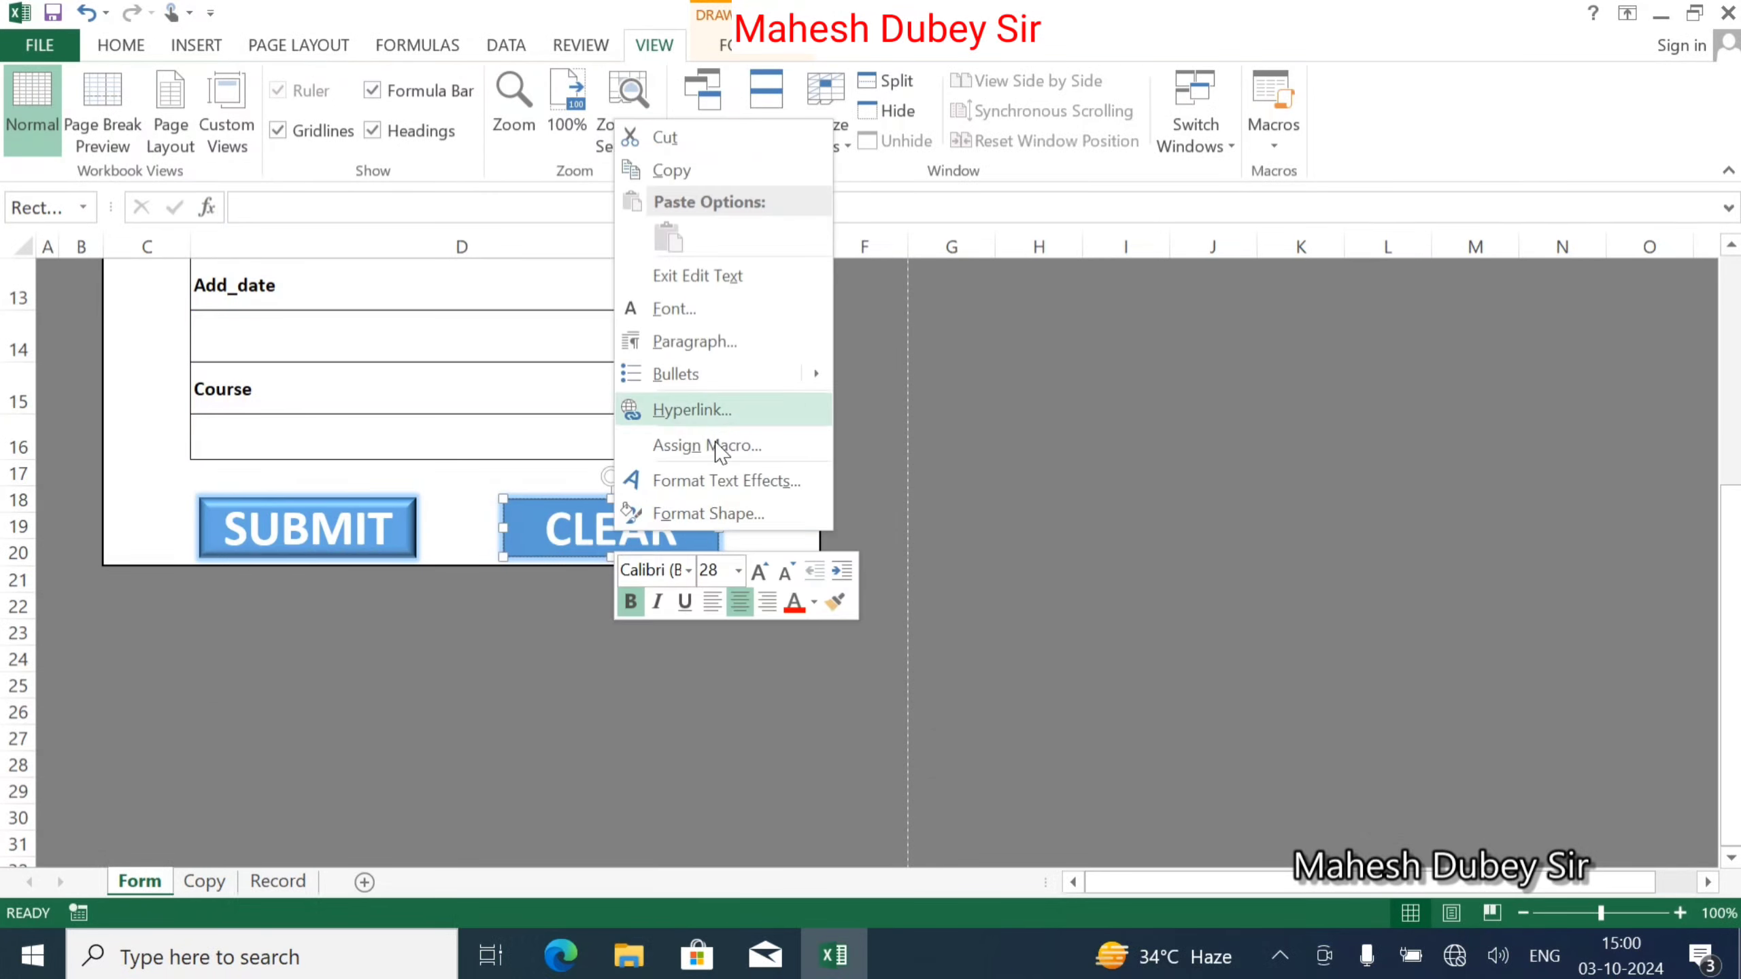
click(713, 446)
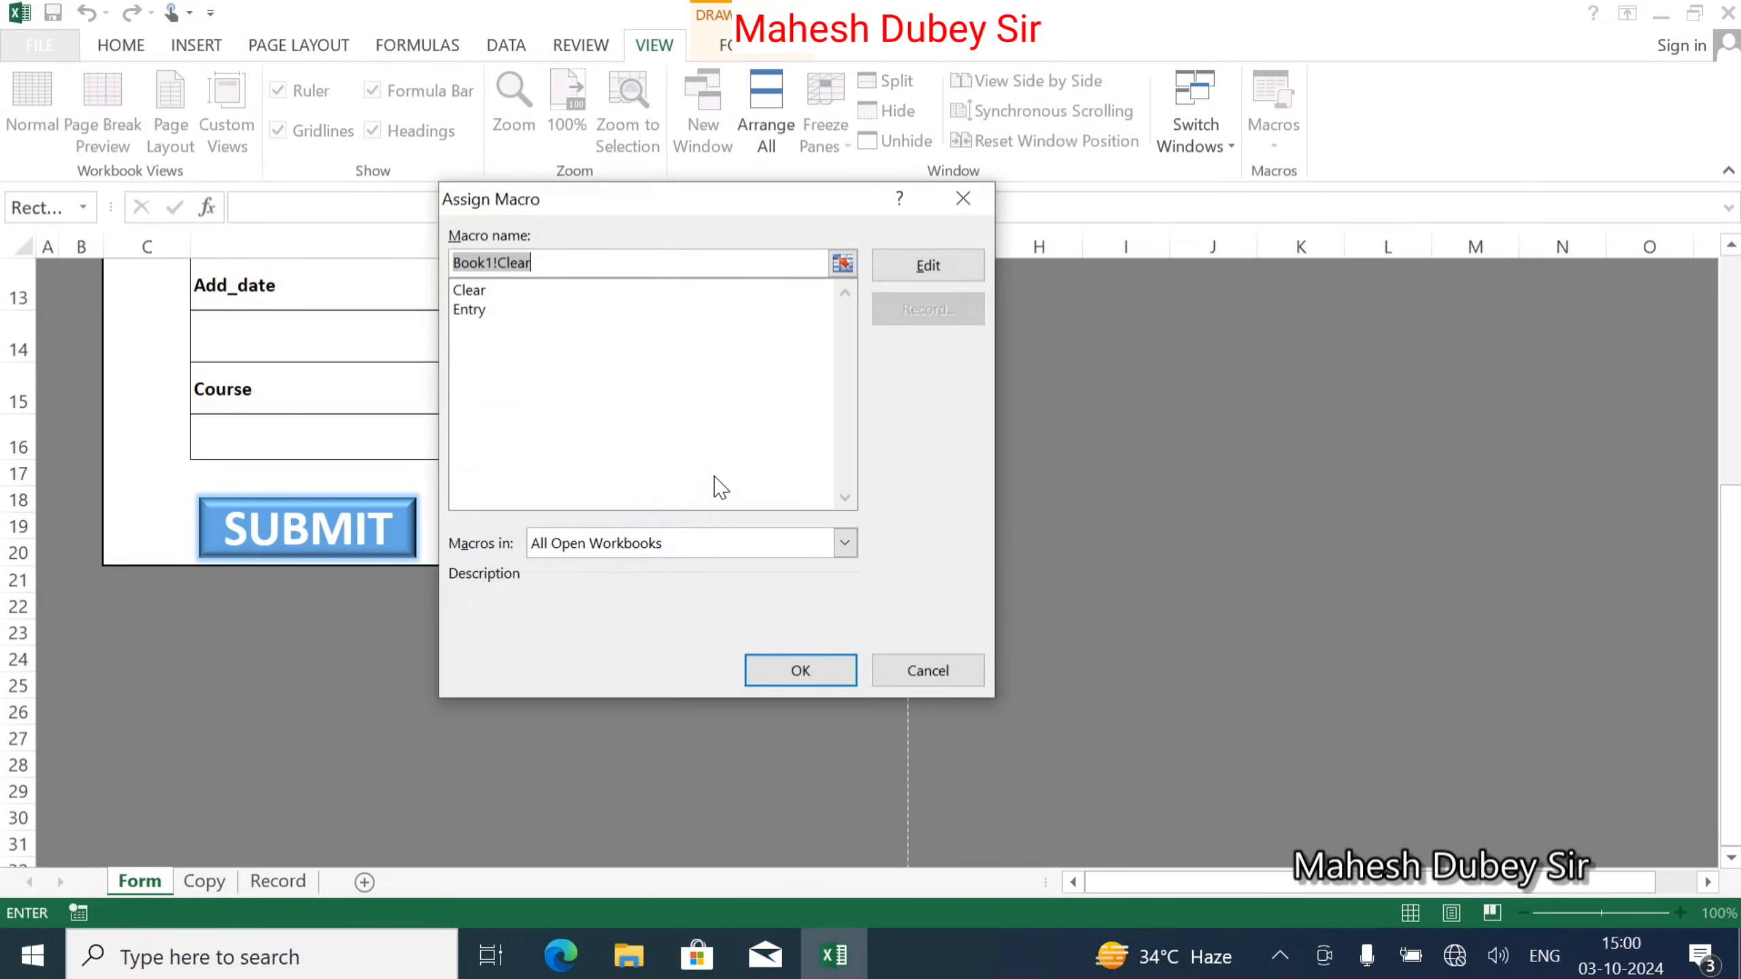
click(473, 290)
click(800, 670)
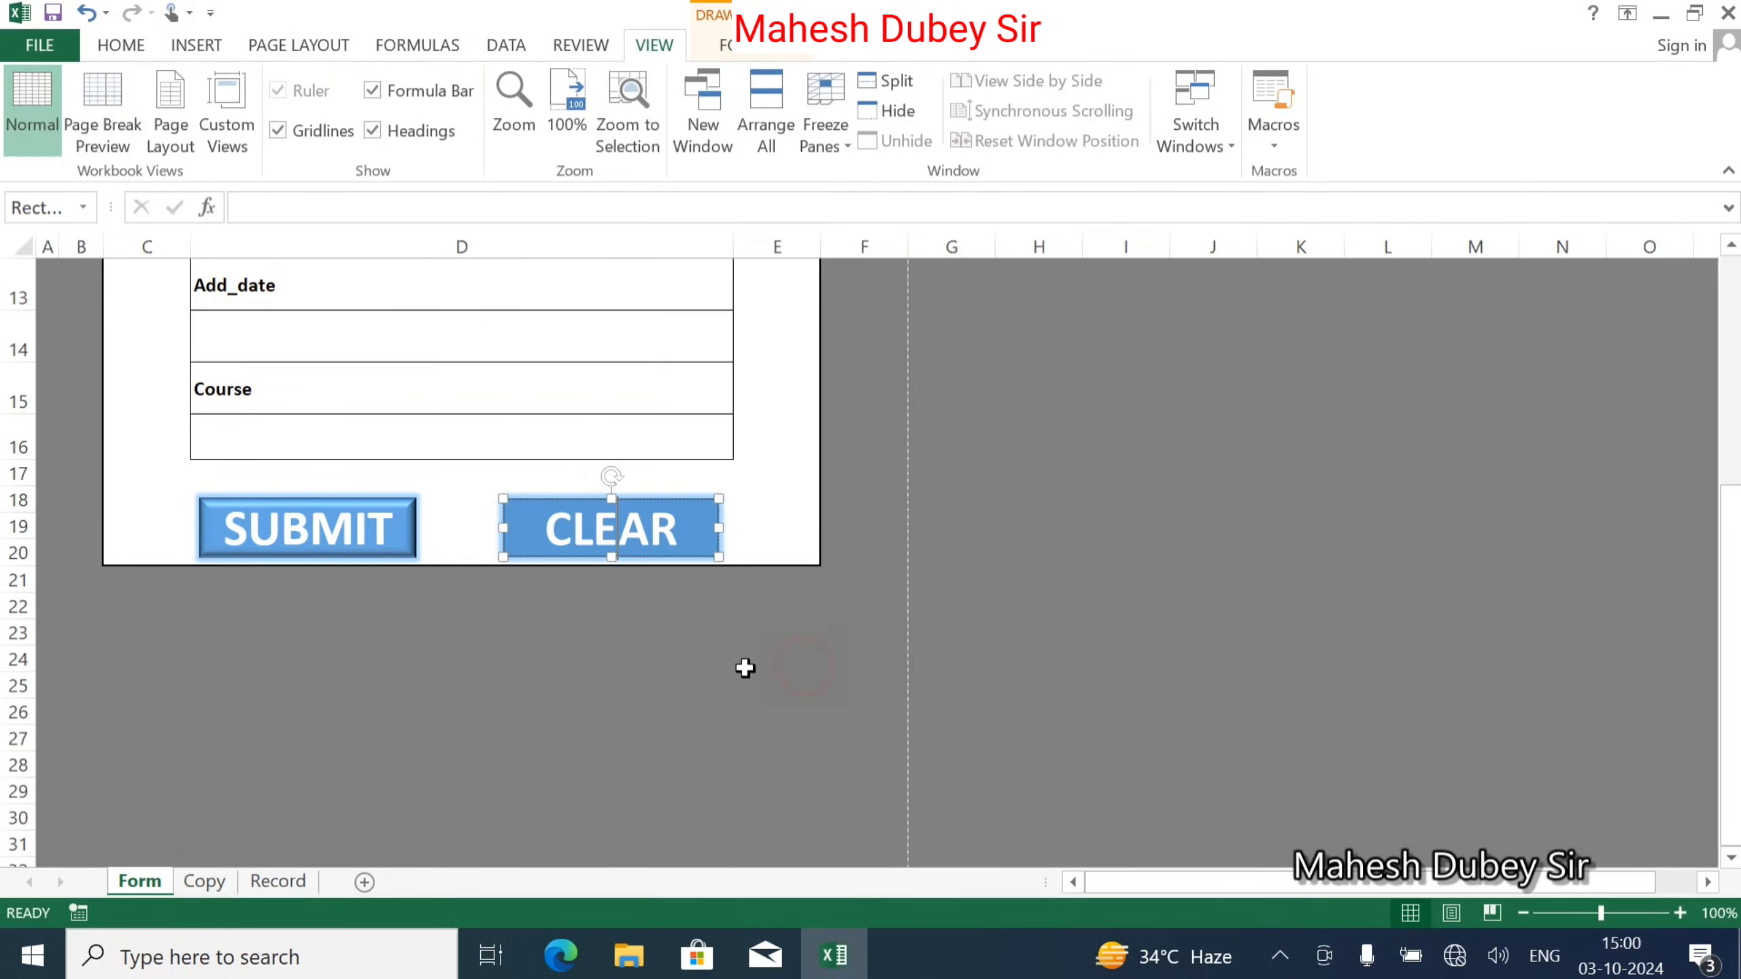
click(601, 714)
Check the Copy sheet, then return to the Form sheet and select the Name field D6.
scroll(637, 700, up, 4)
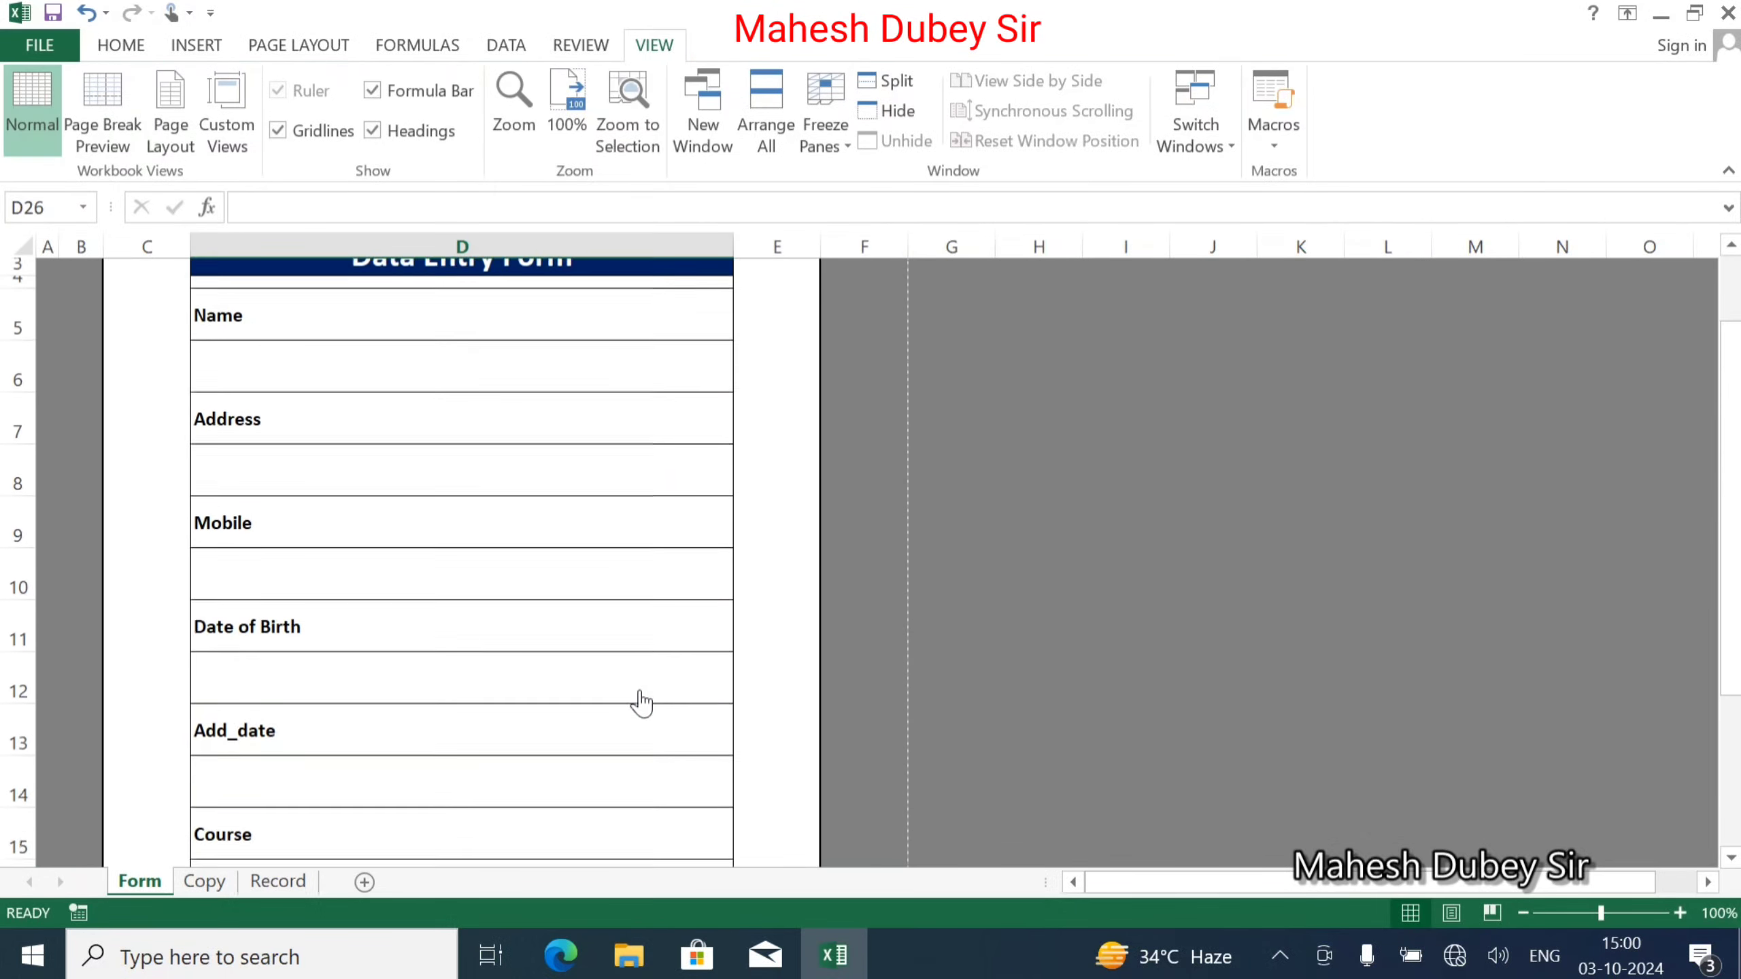
scroll(641, 704, up, 1)
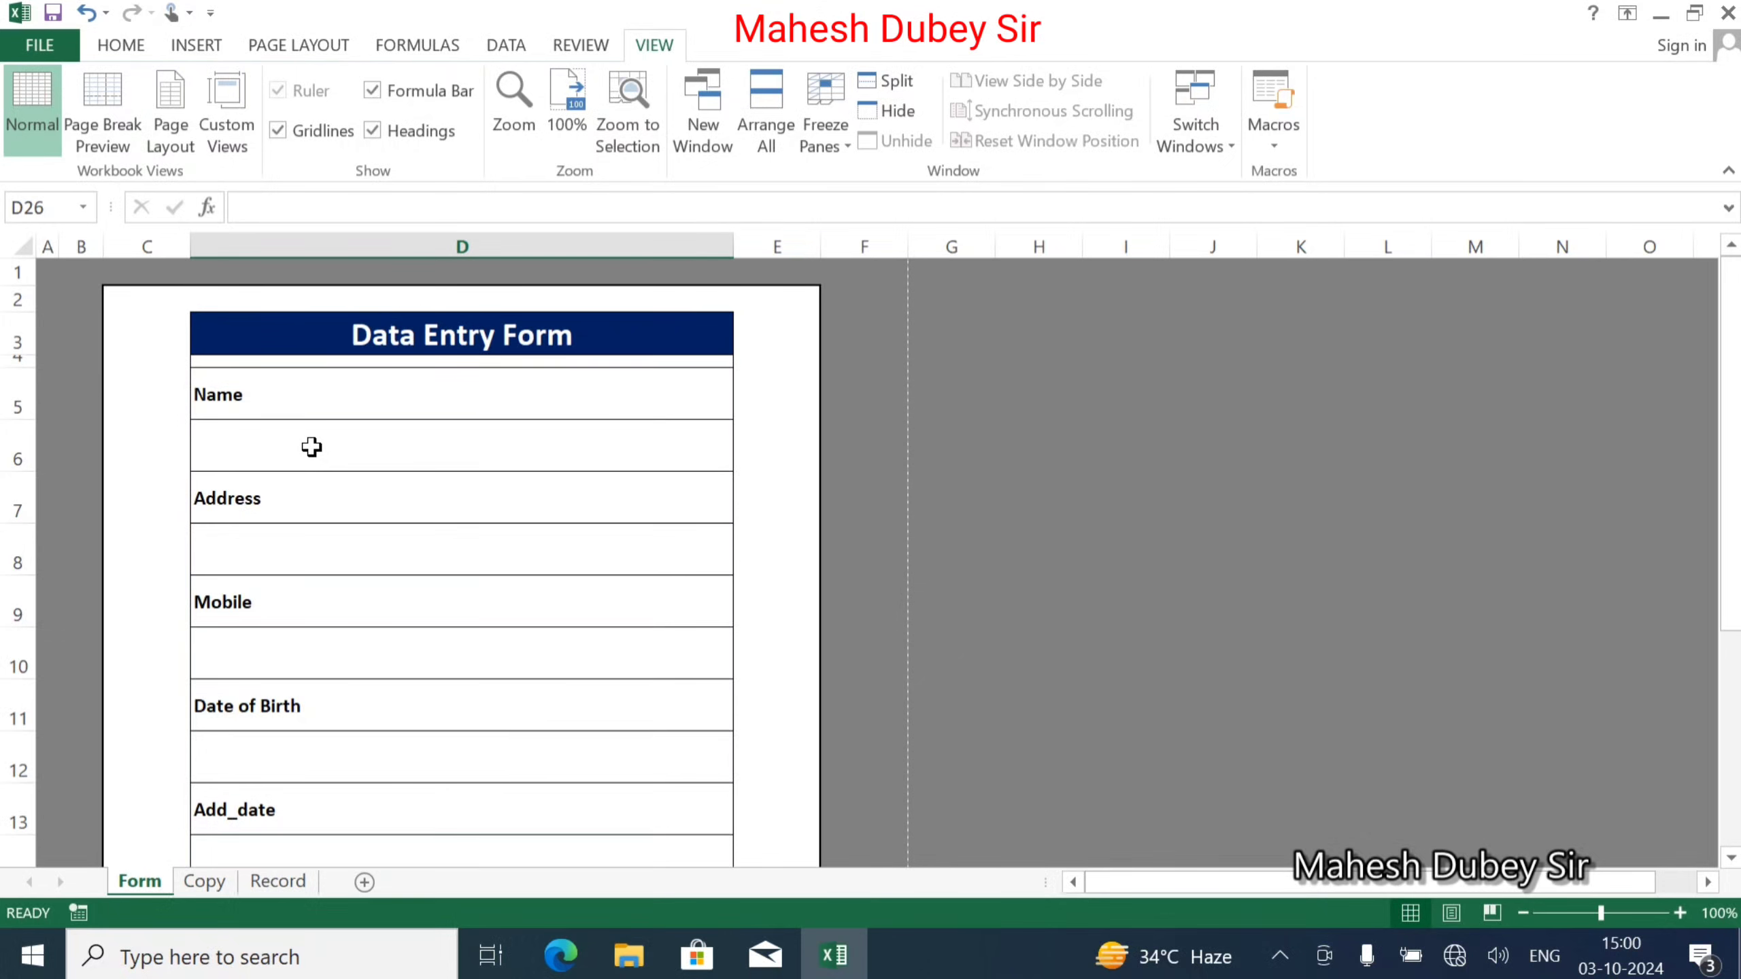
click(205, 882)
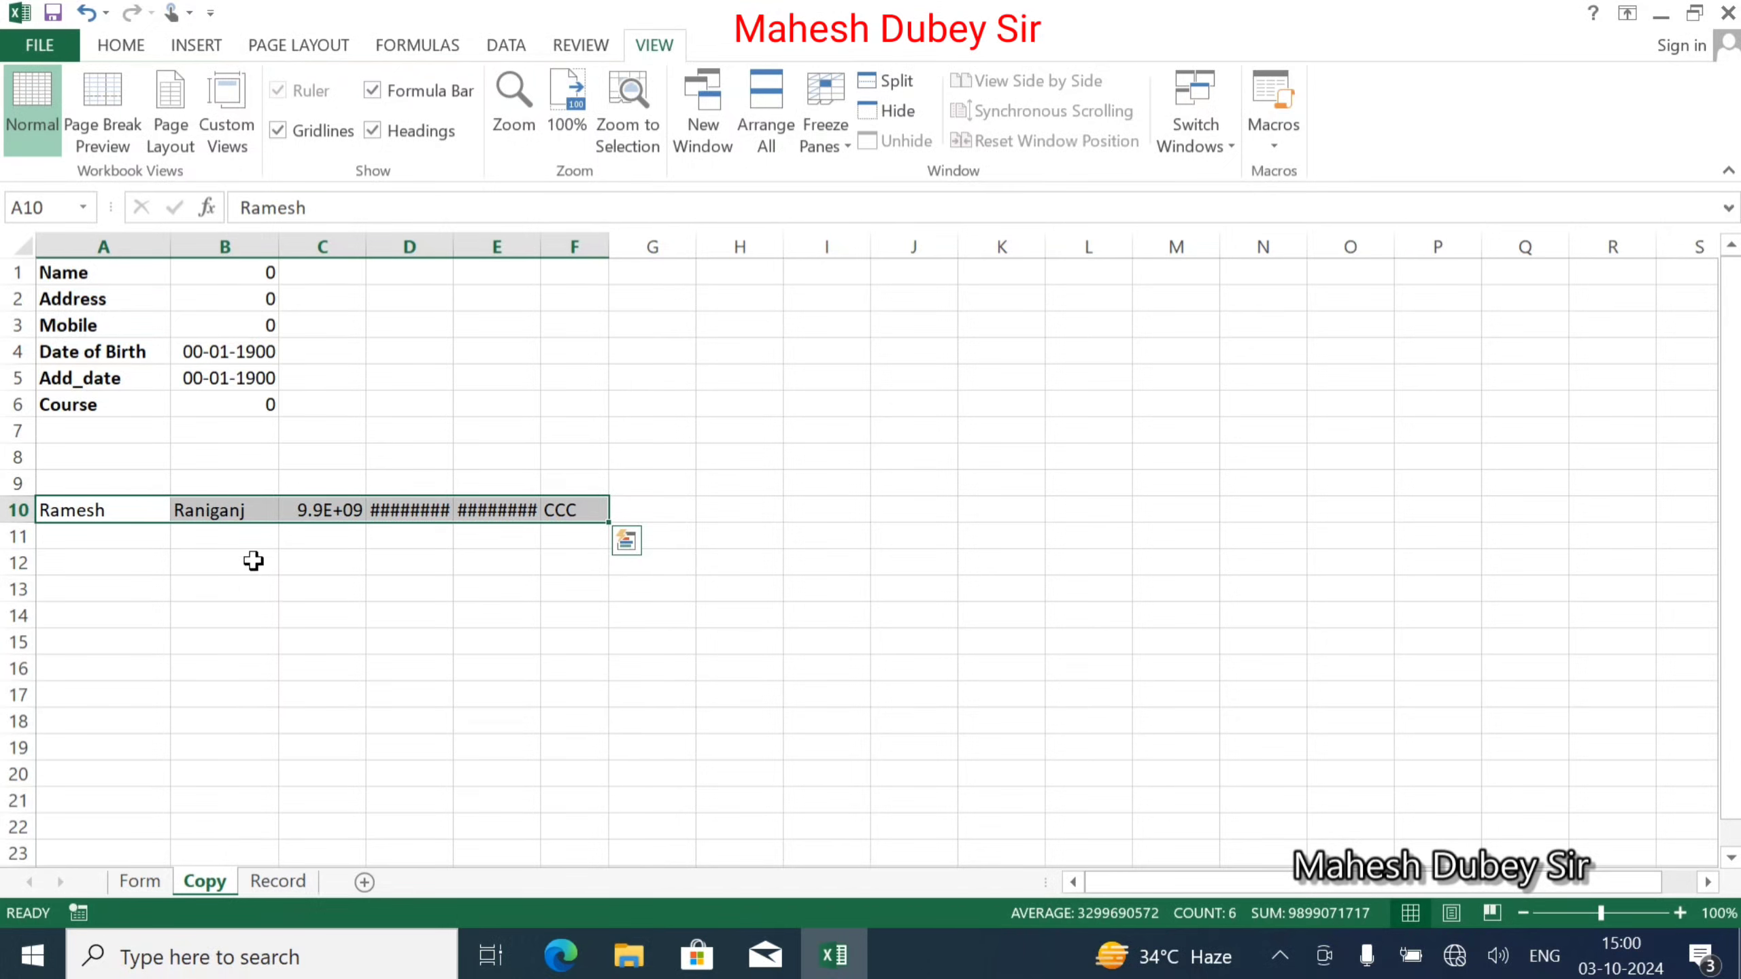
click(269, 596)
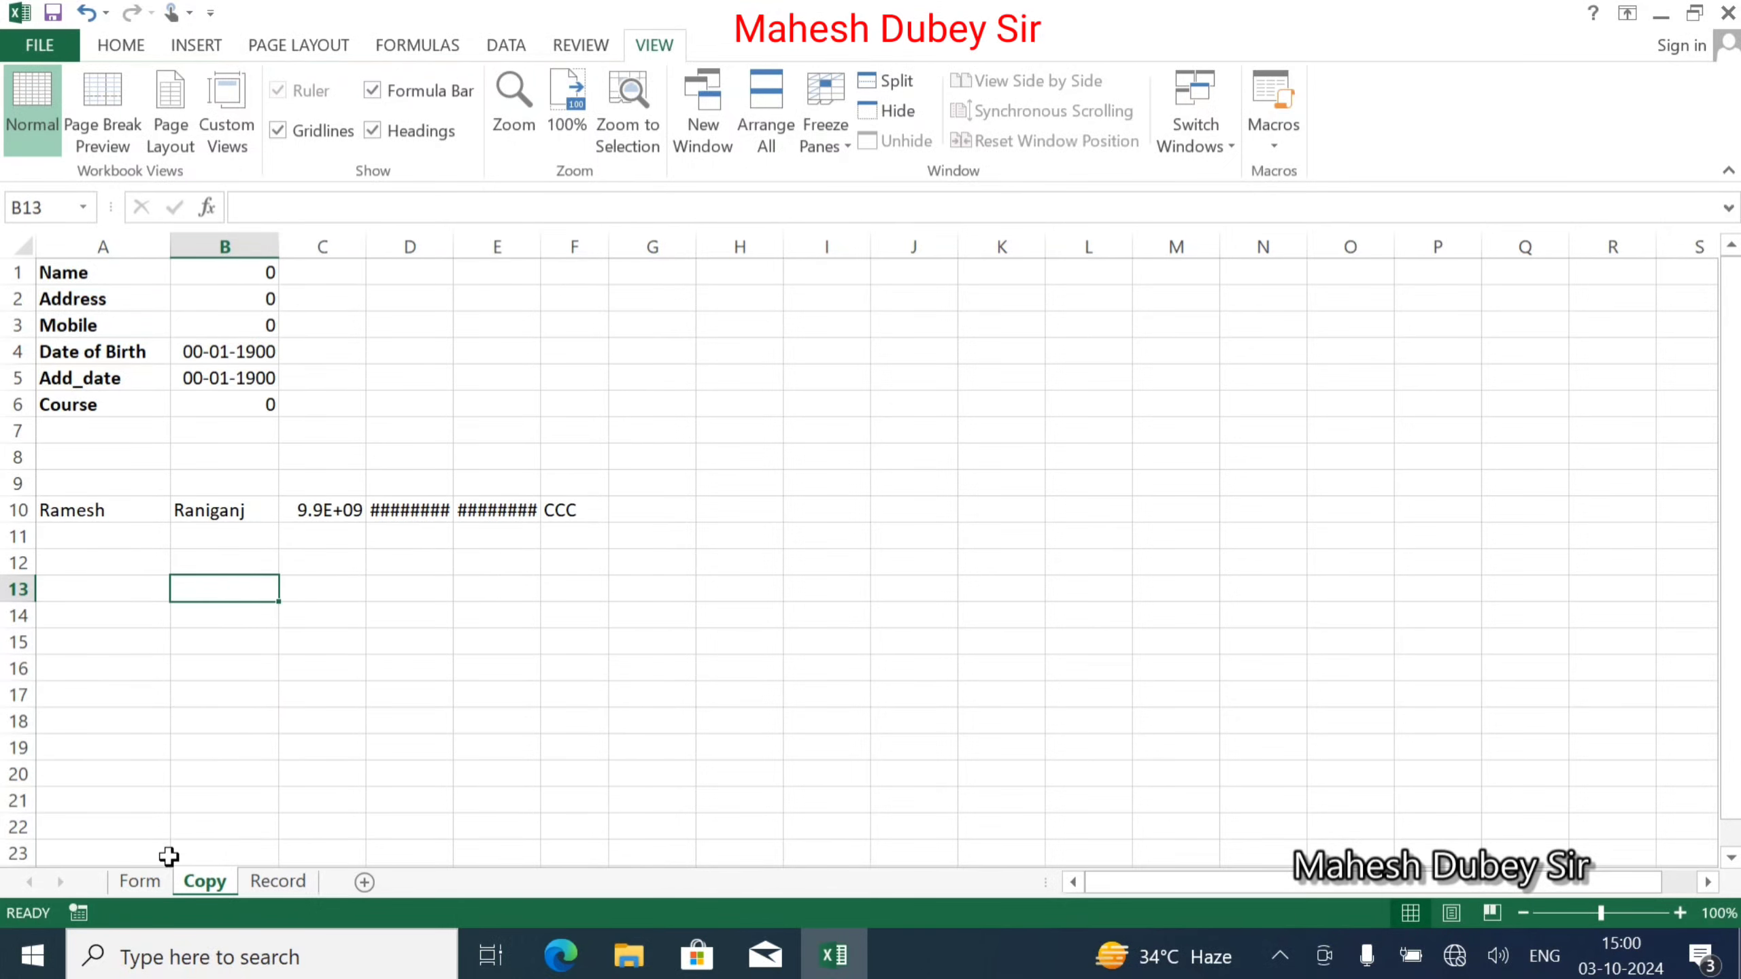
click(156, 887)
click(295, 455)
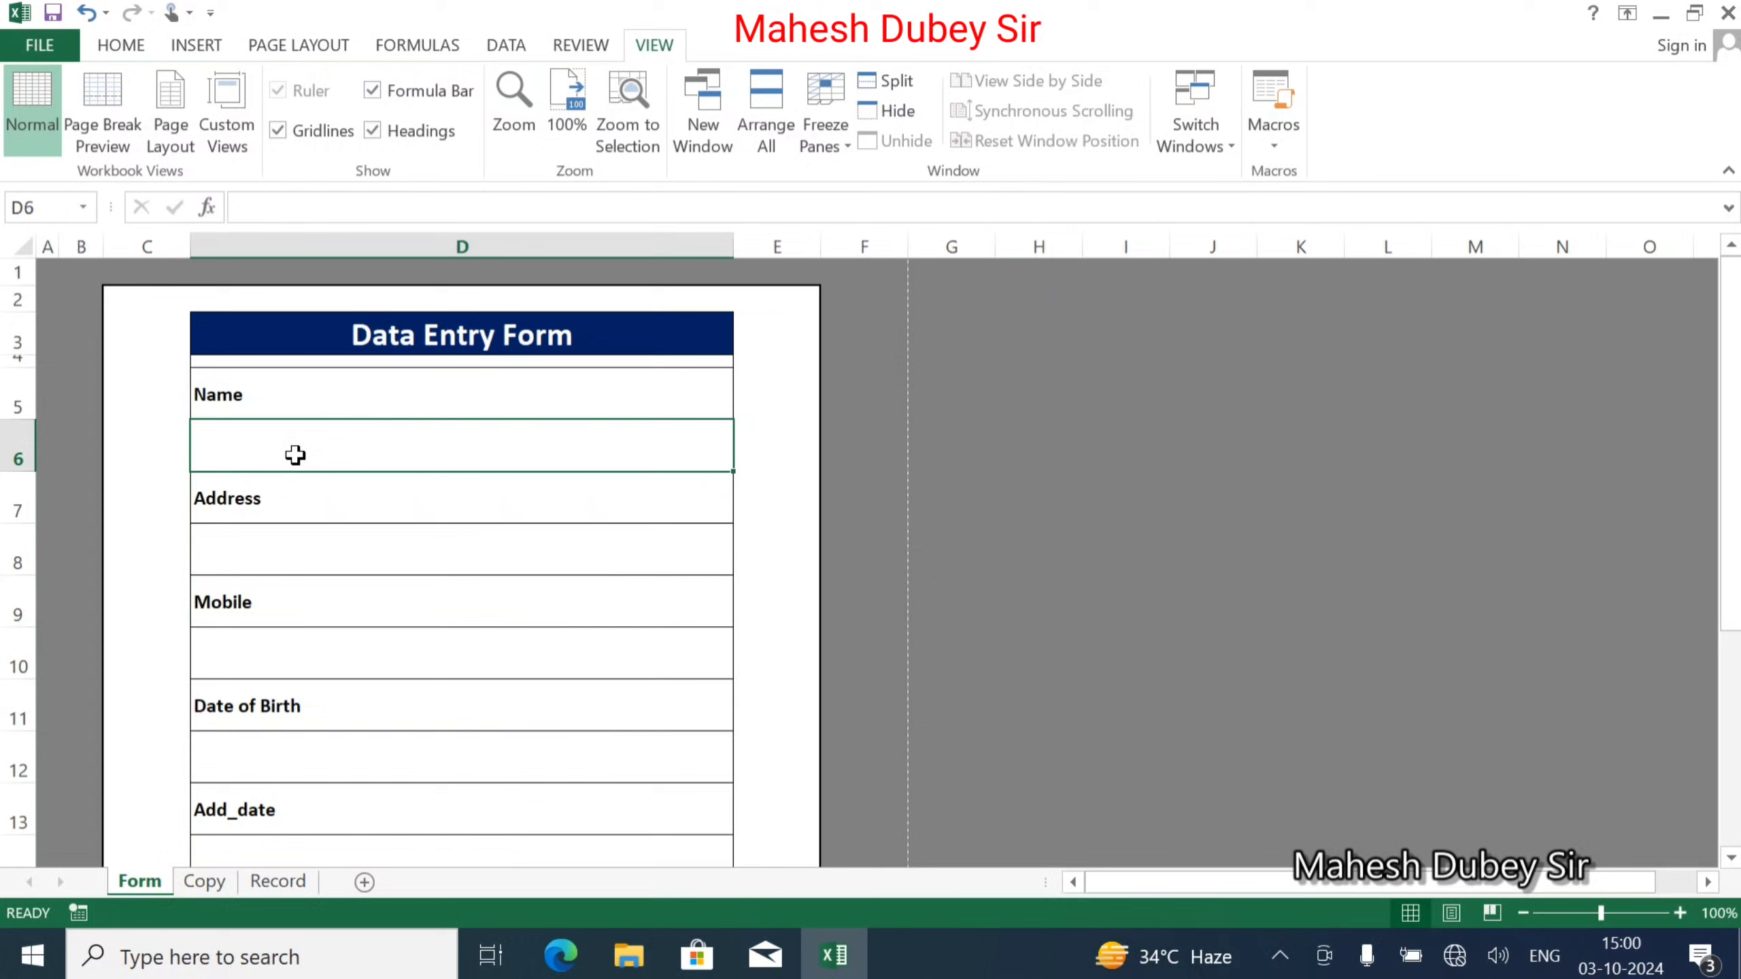
Enter a sample name, address and mobile number into the form fields.
text(Ramesh)
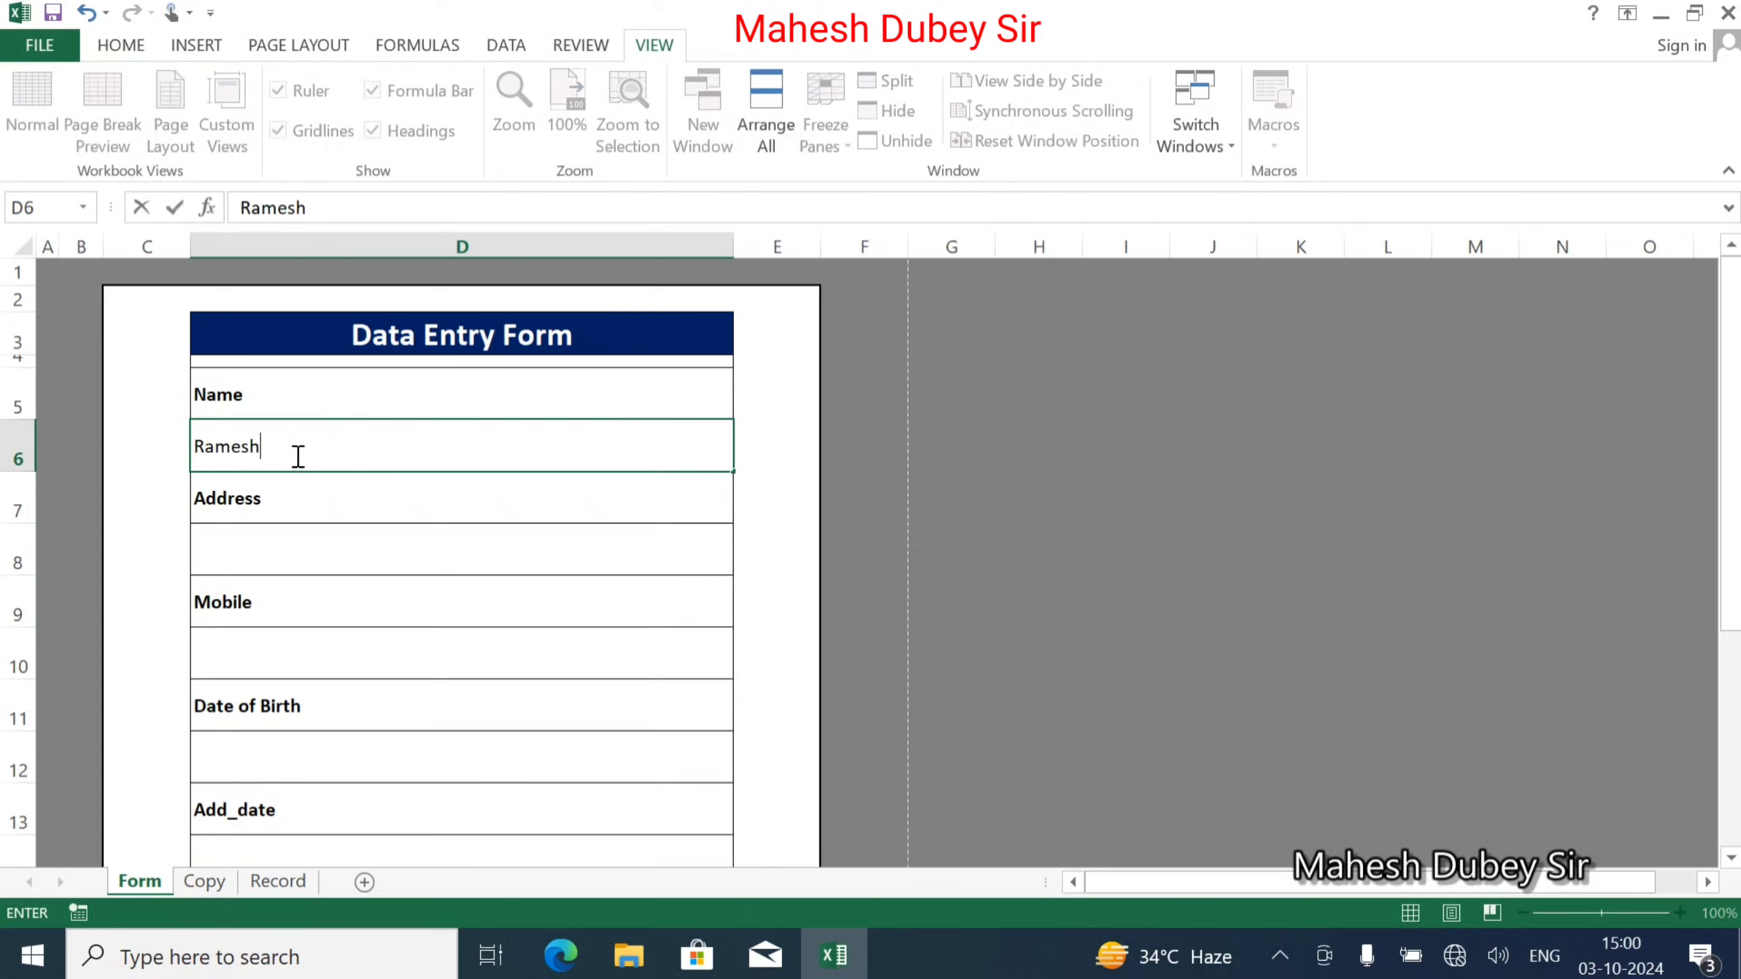
key(Tab)
click(260, 545)
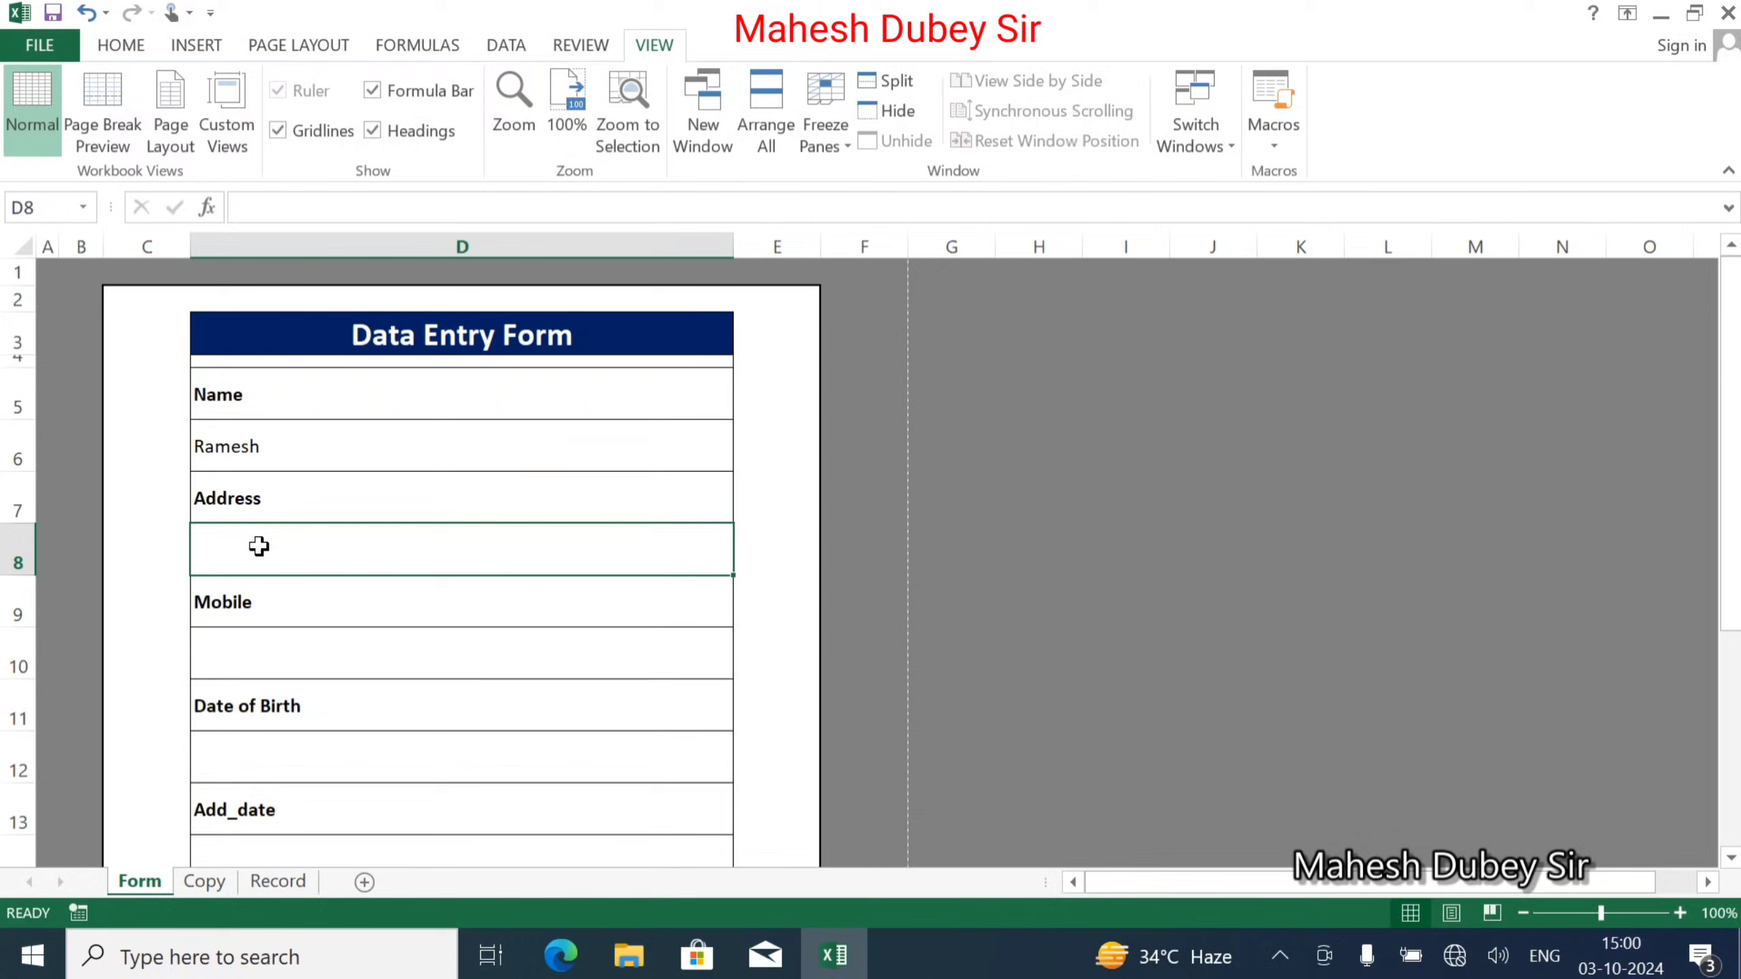
text(PBH)
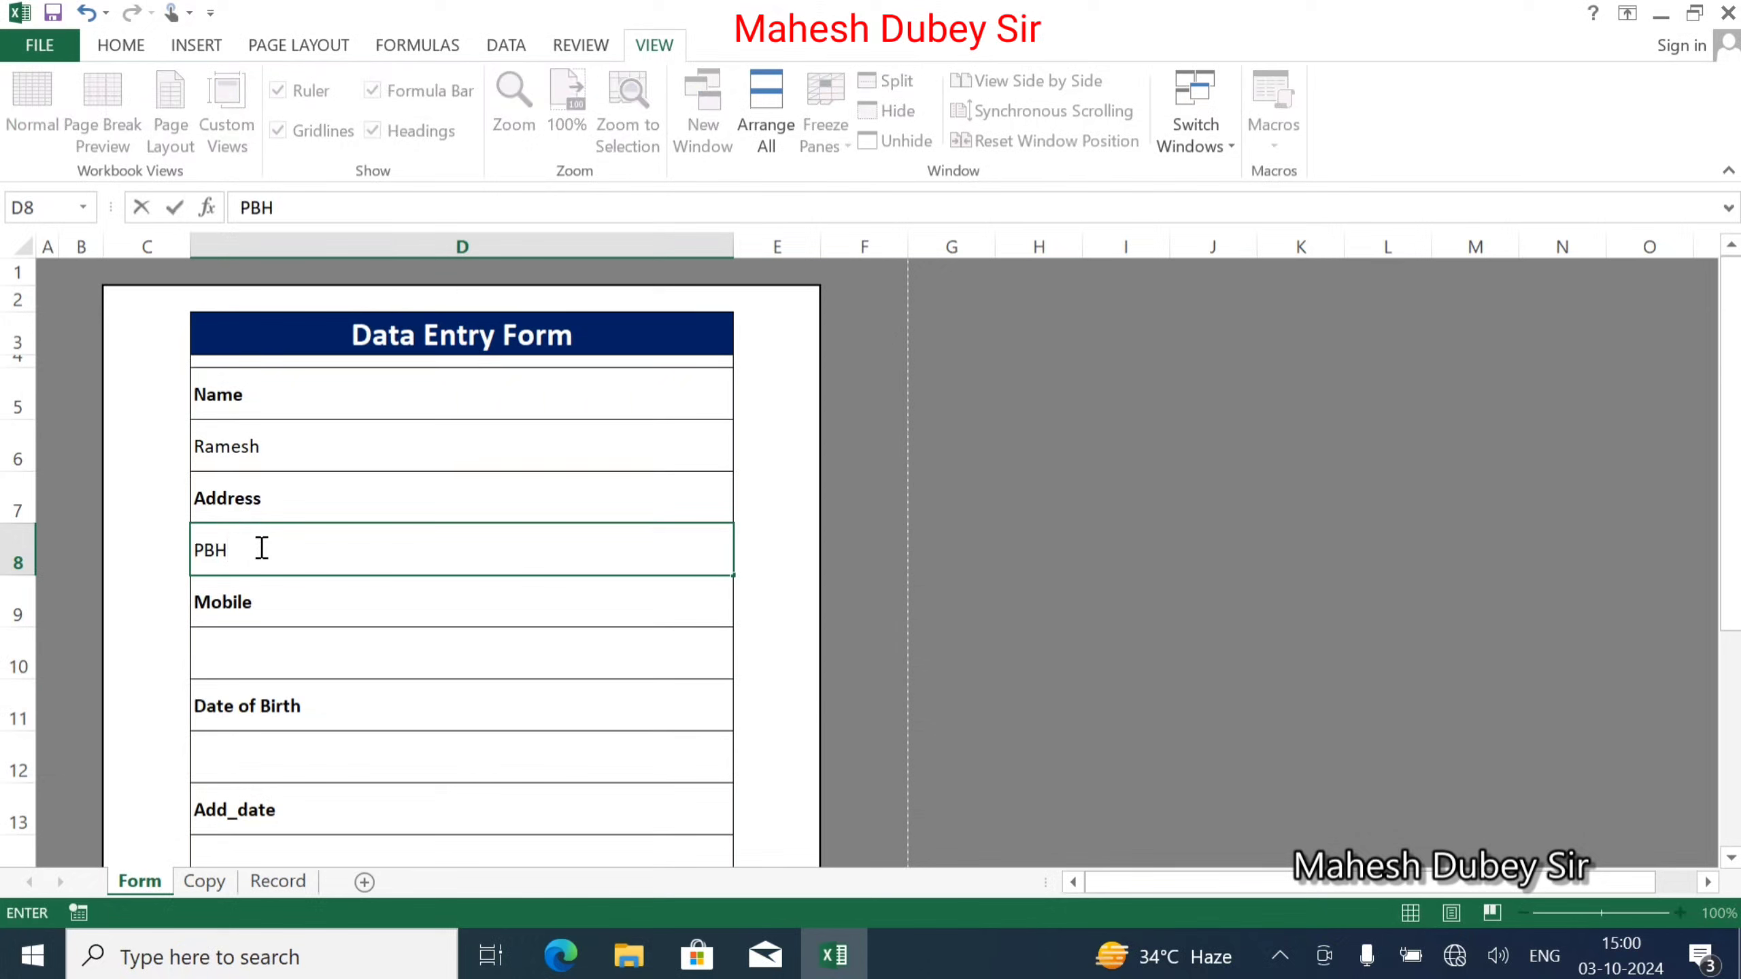
key(Return)
key(Return)
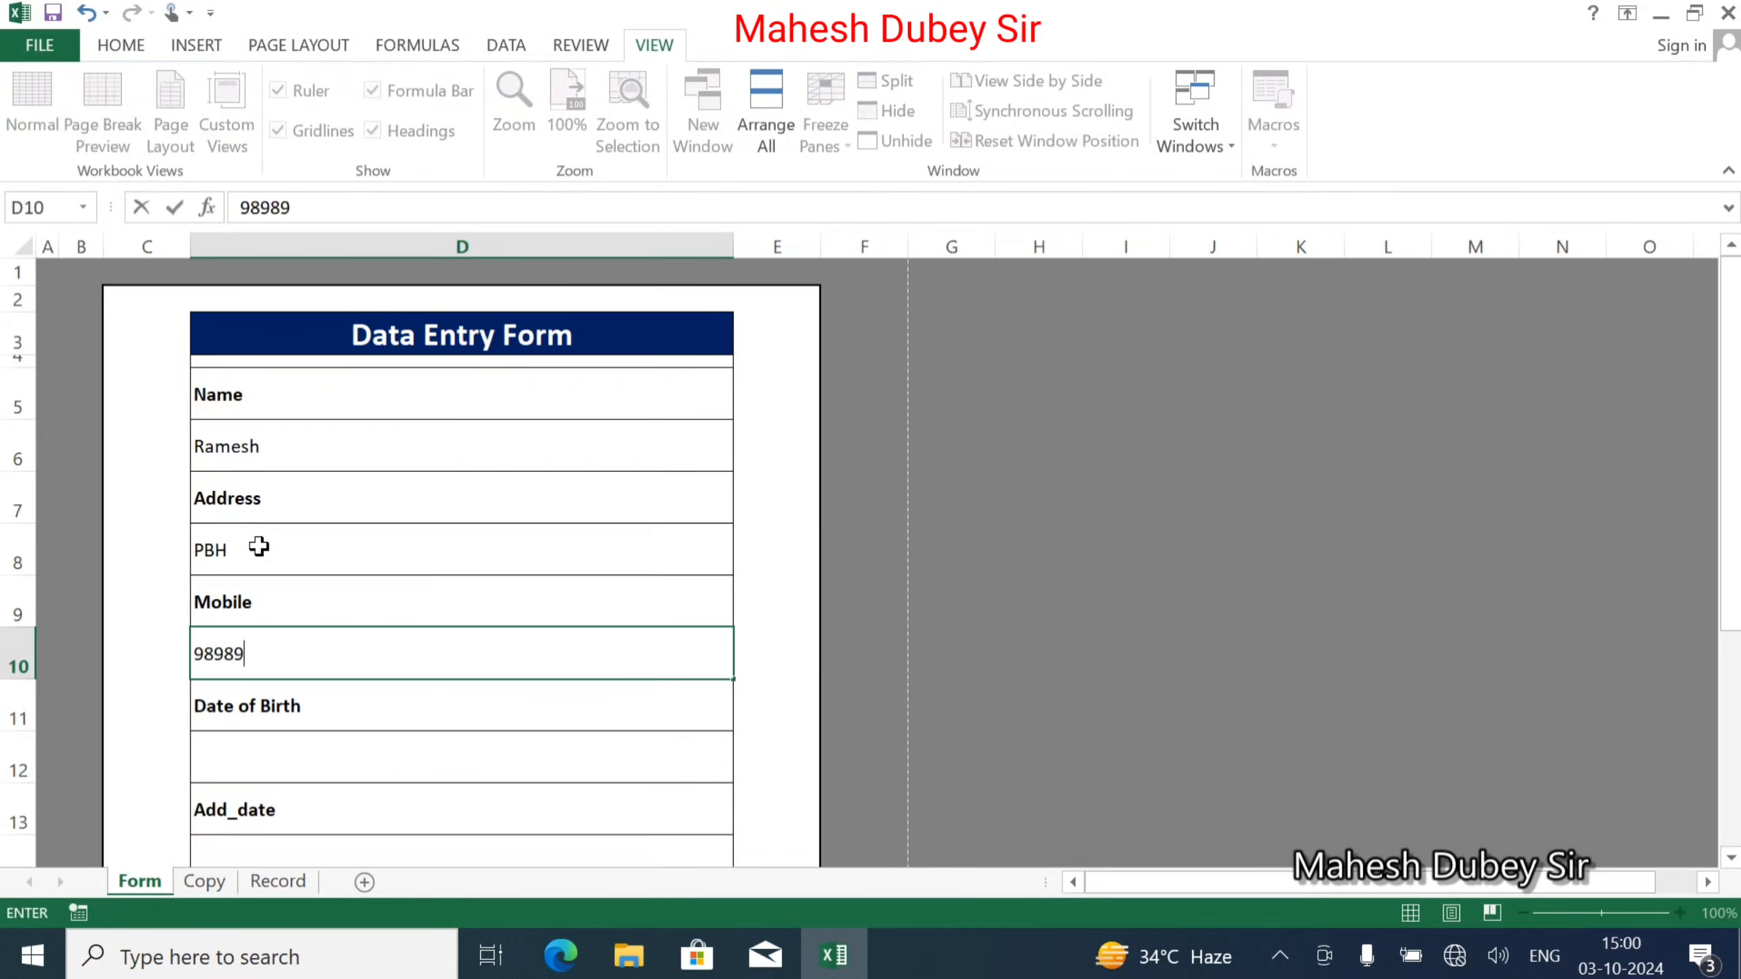
key(Return)
key(Return)
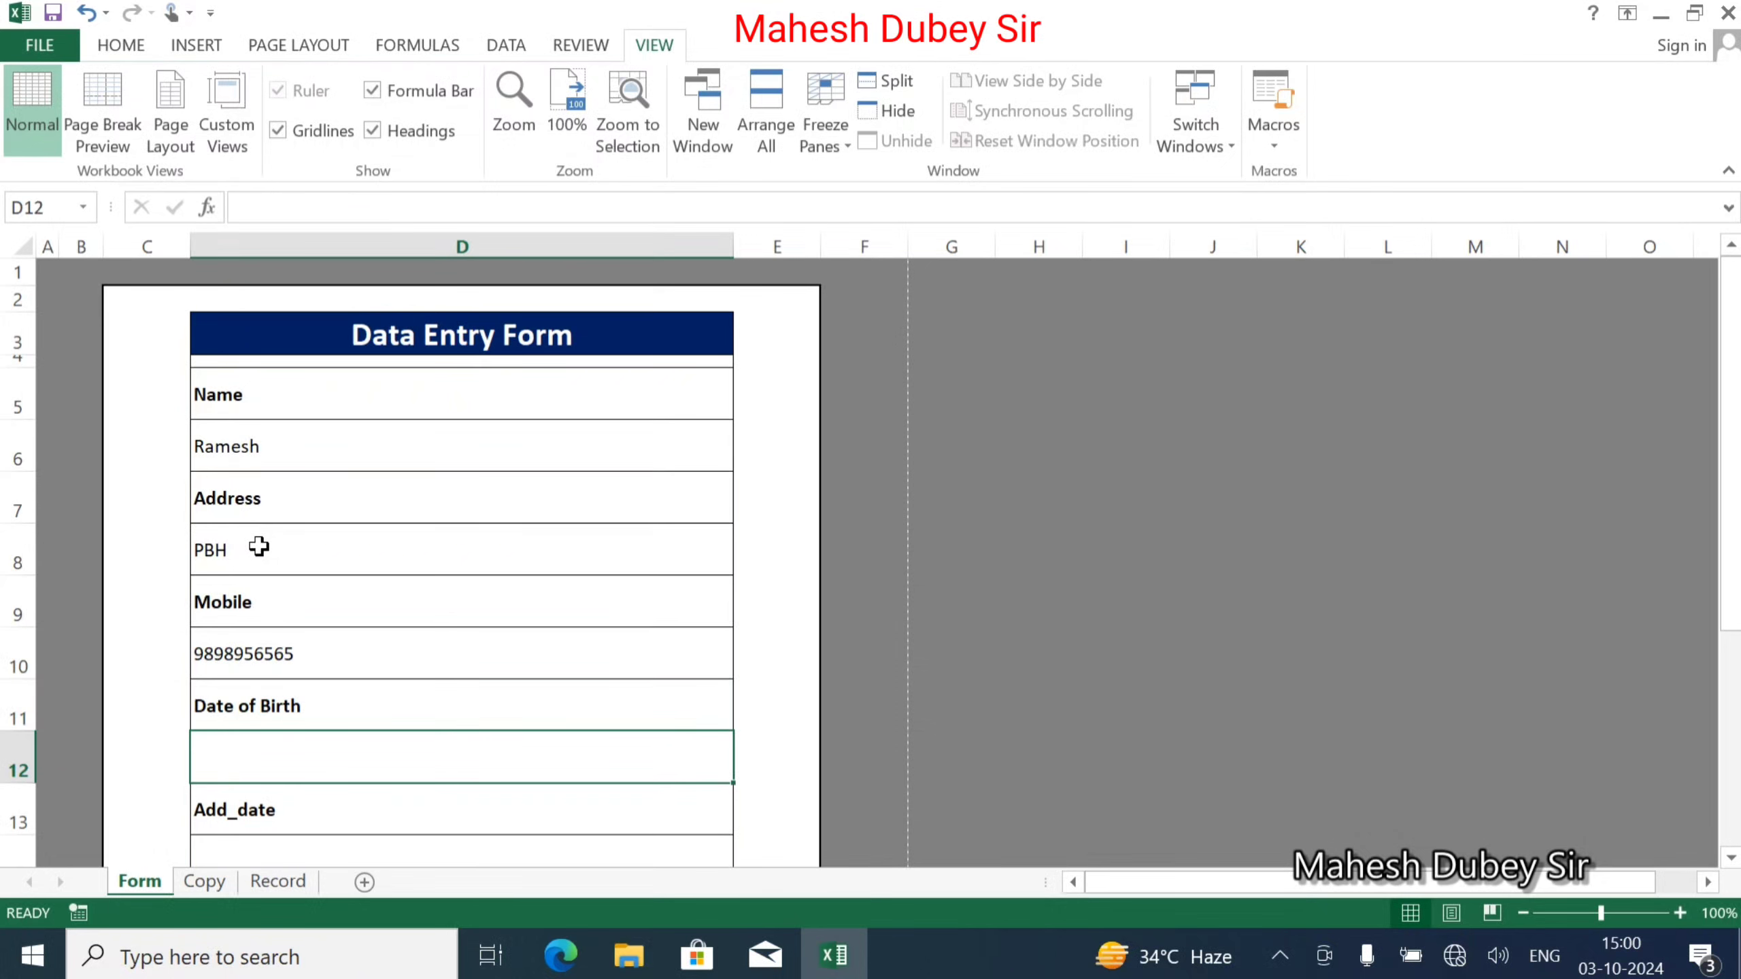
Enter birth date 01-01-2002, add date 01-01-2024 and course DCA.
text(01/01/2)
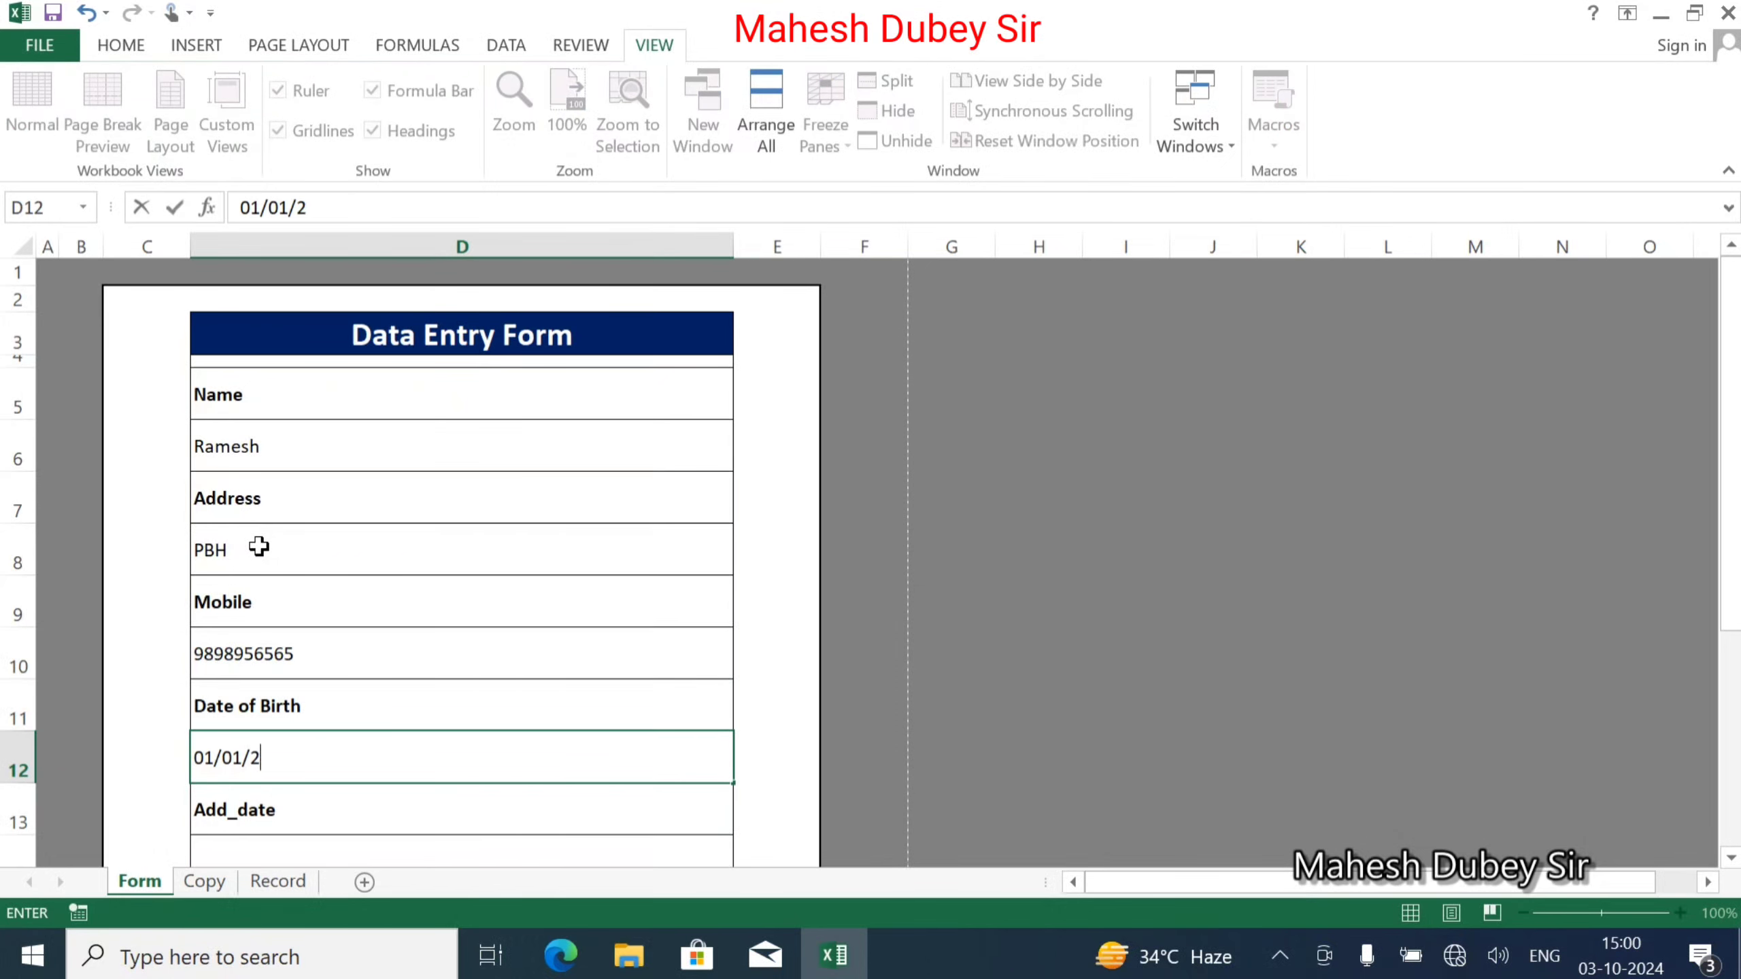
text(002)
key(Return)
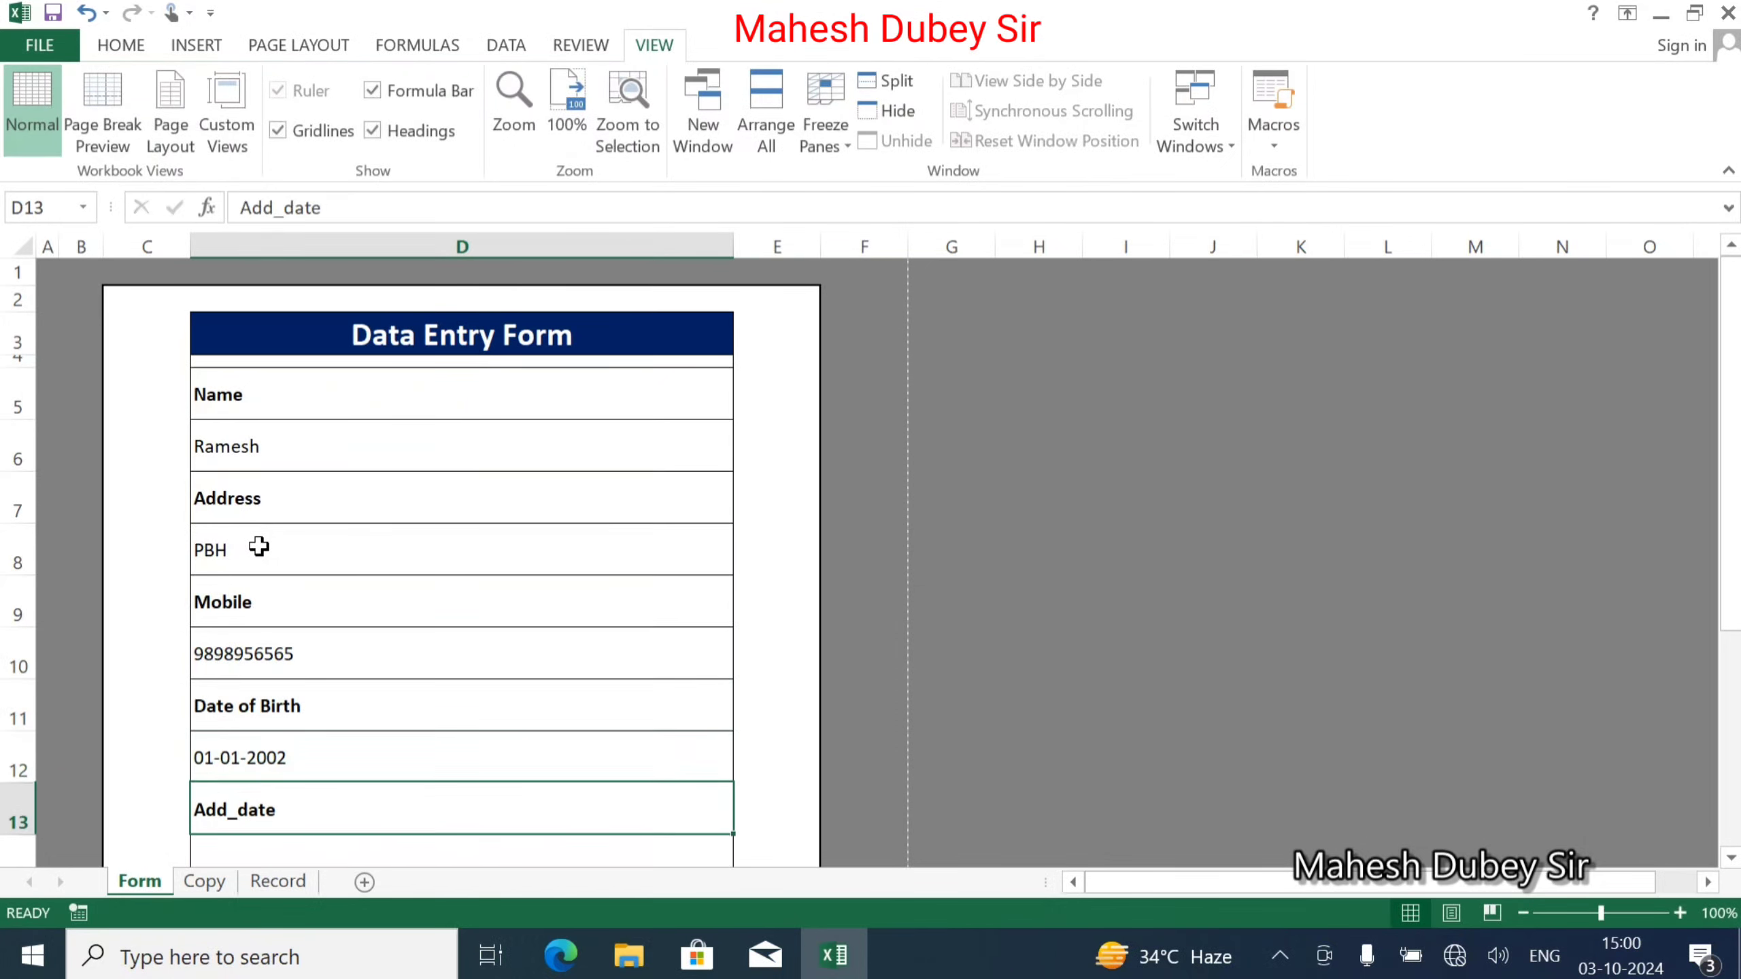
key(Return)
text(01/01/2024)
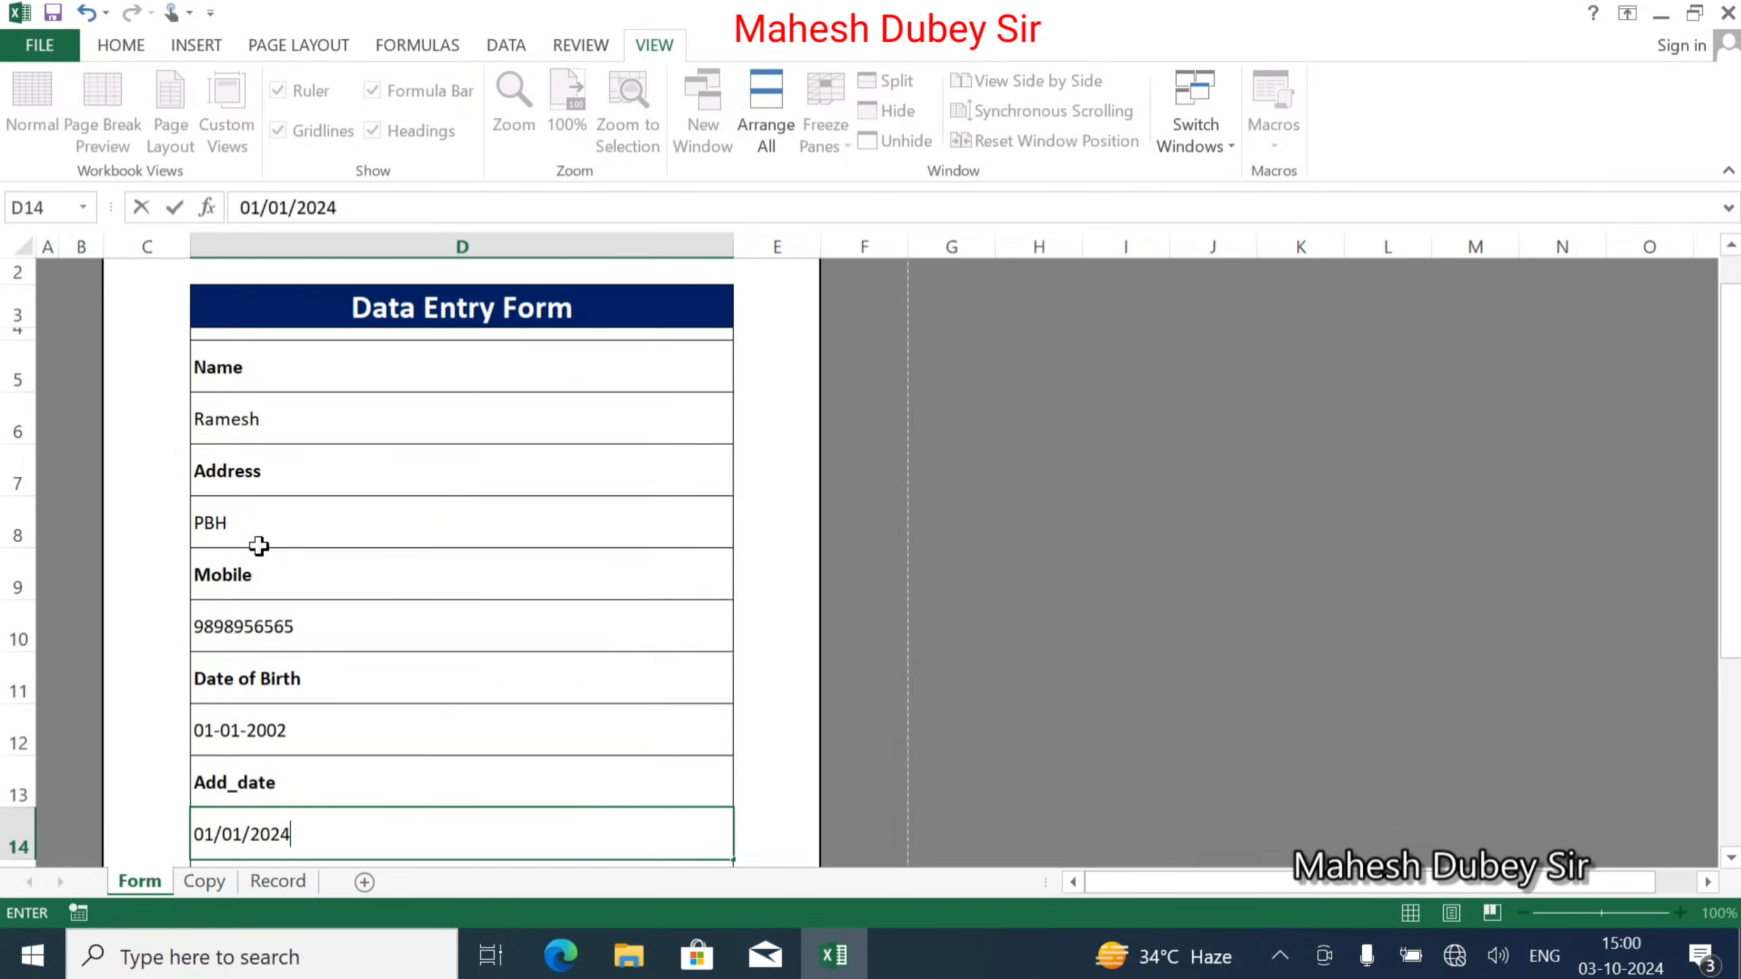
key(Return)
key(Return)
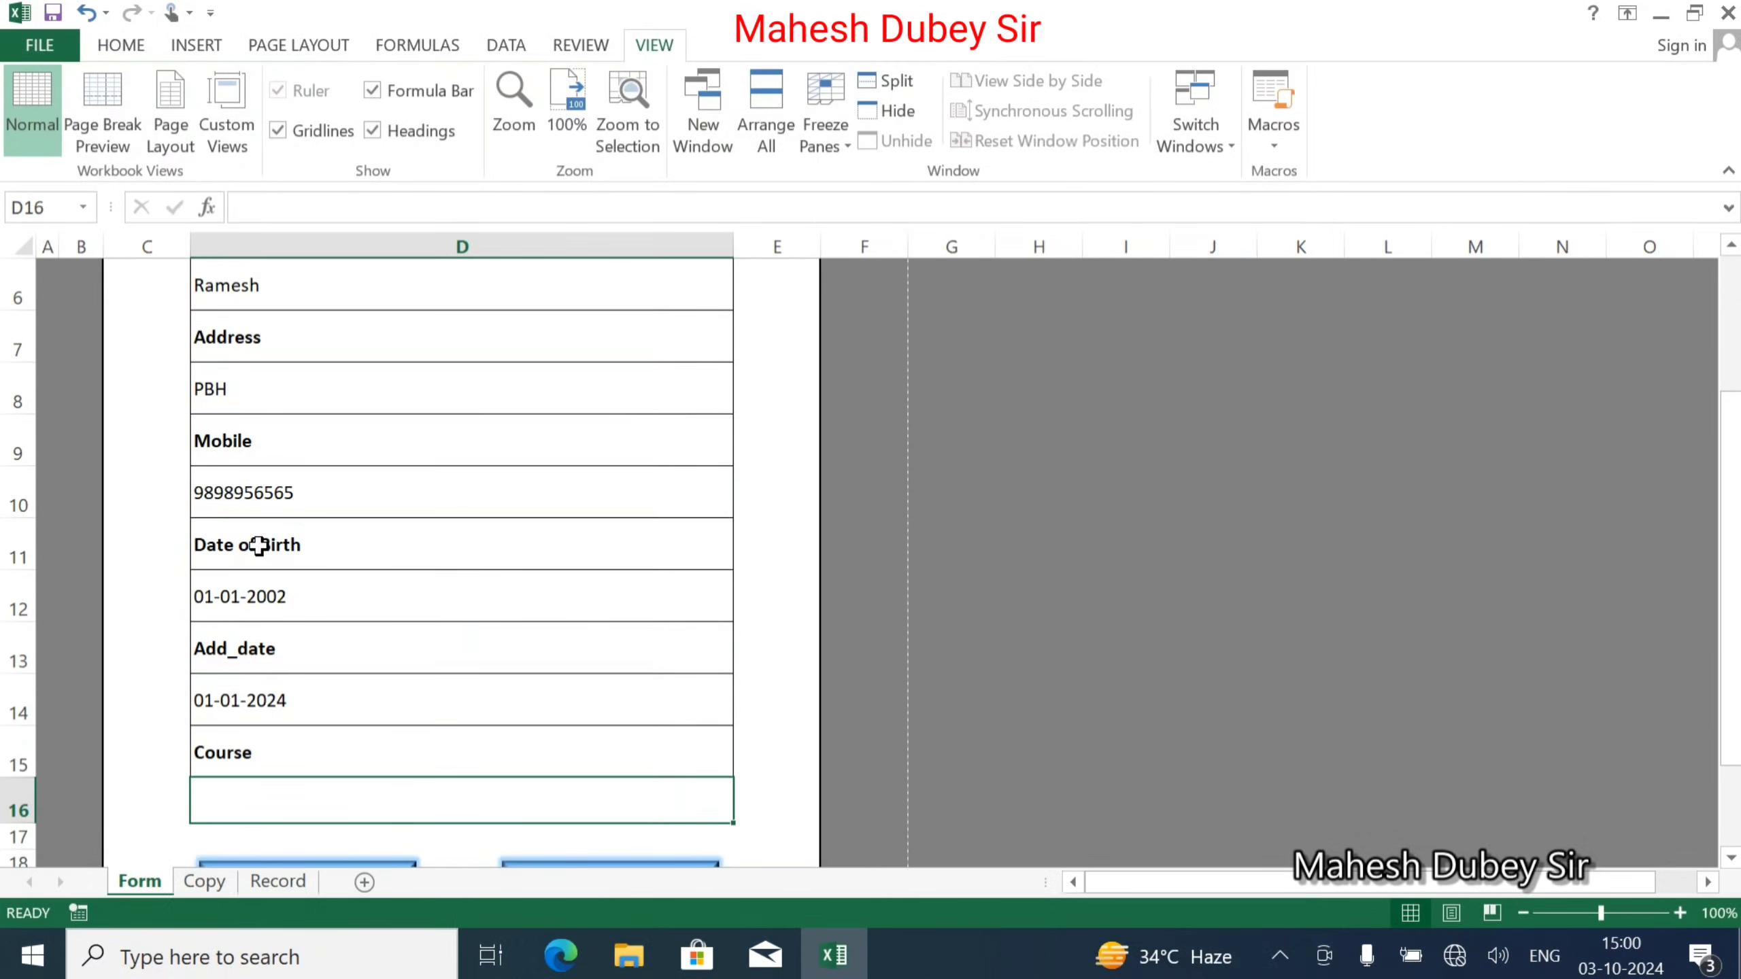
text(DCA)
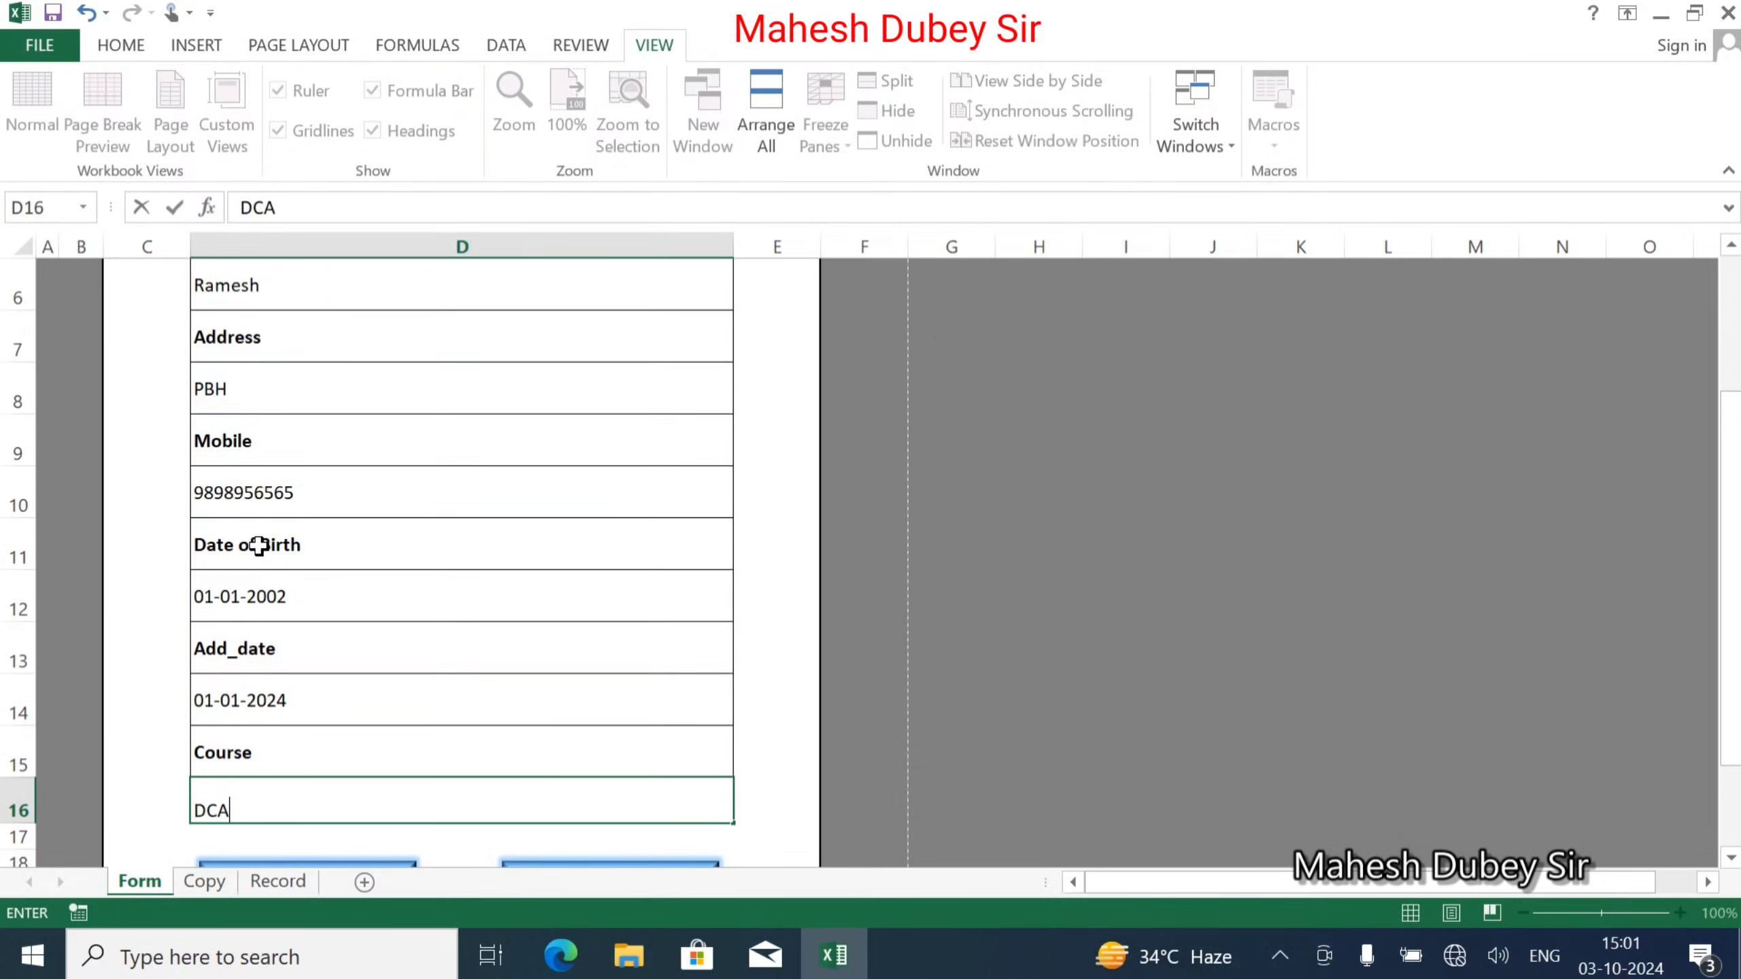
scroll(274, 603, down, 2)
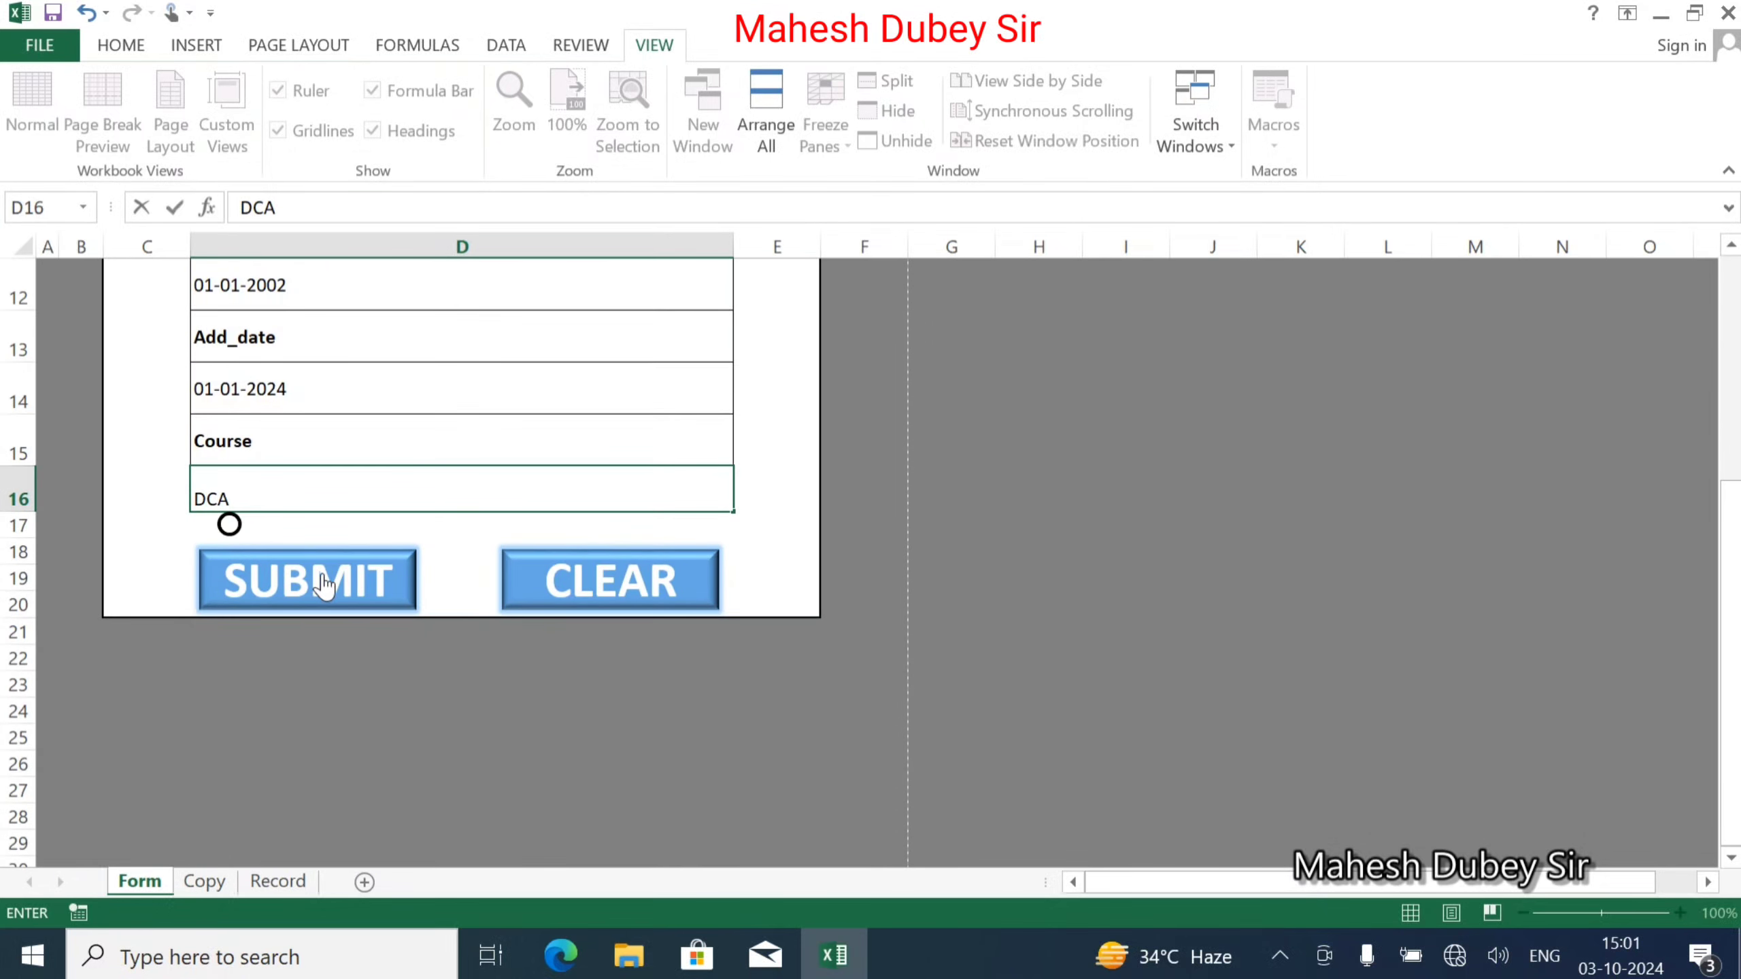
Submit the record, verify it in row 2 of the Record sheet, and go back to Form.
click(323, 585)
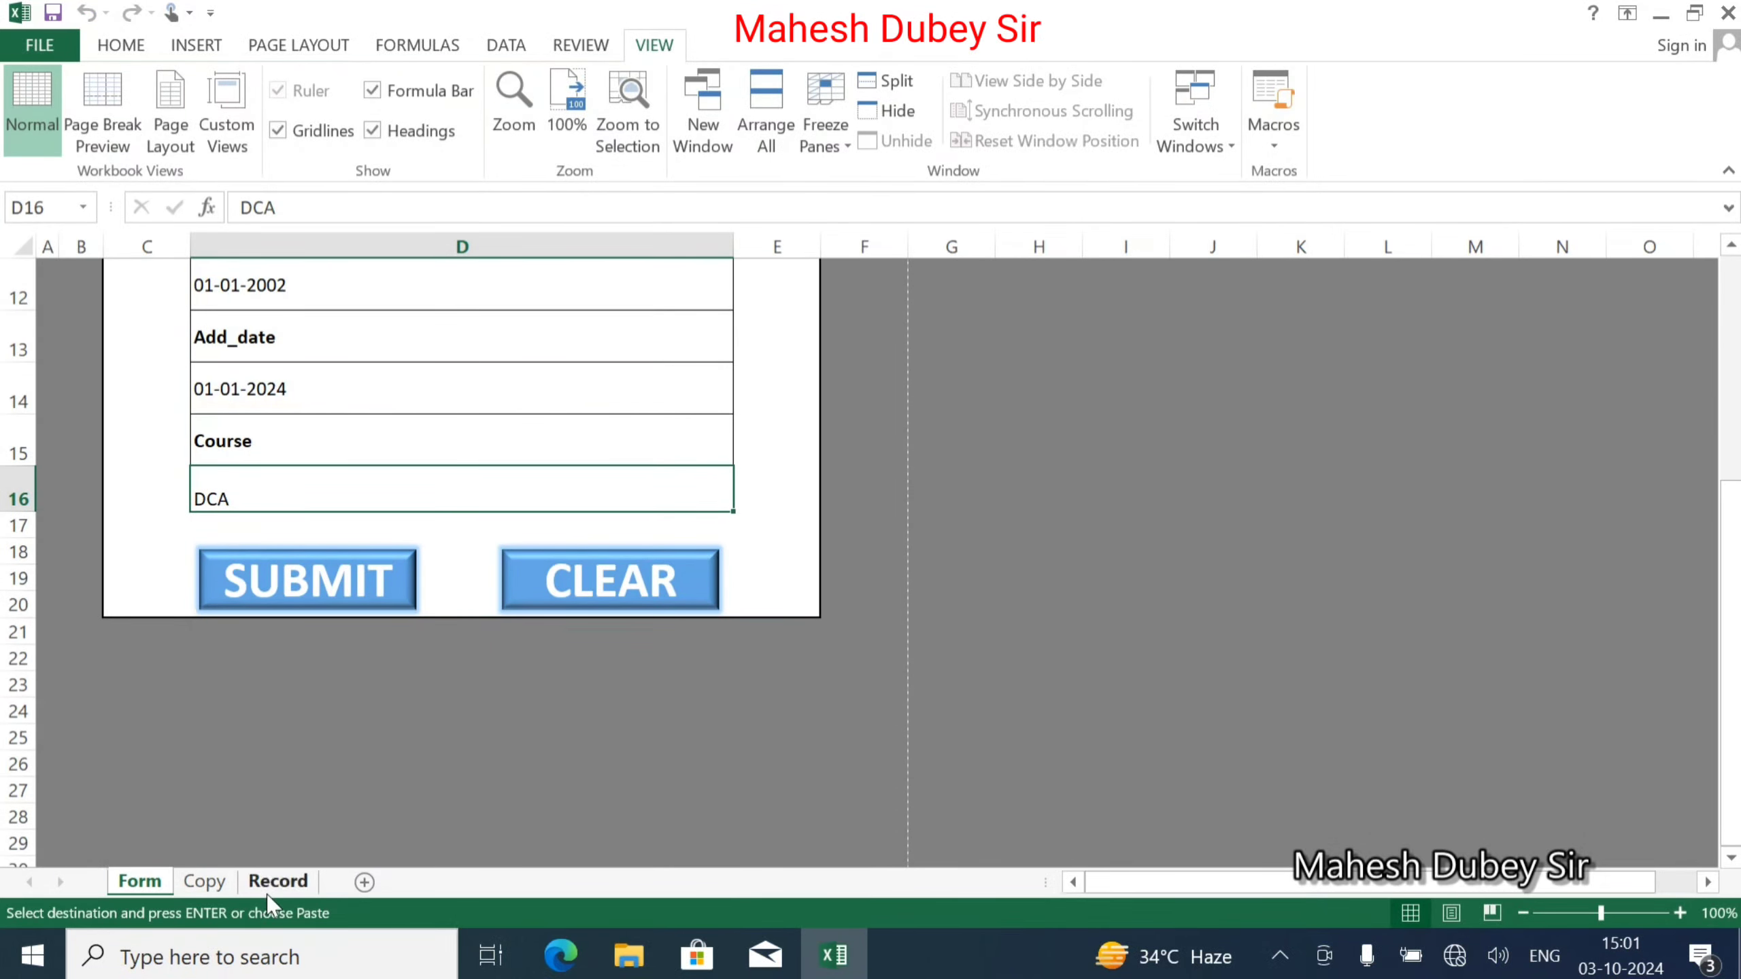
click(294, 882)
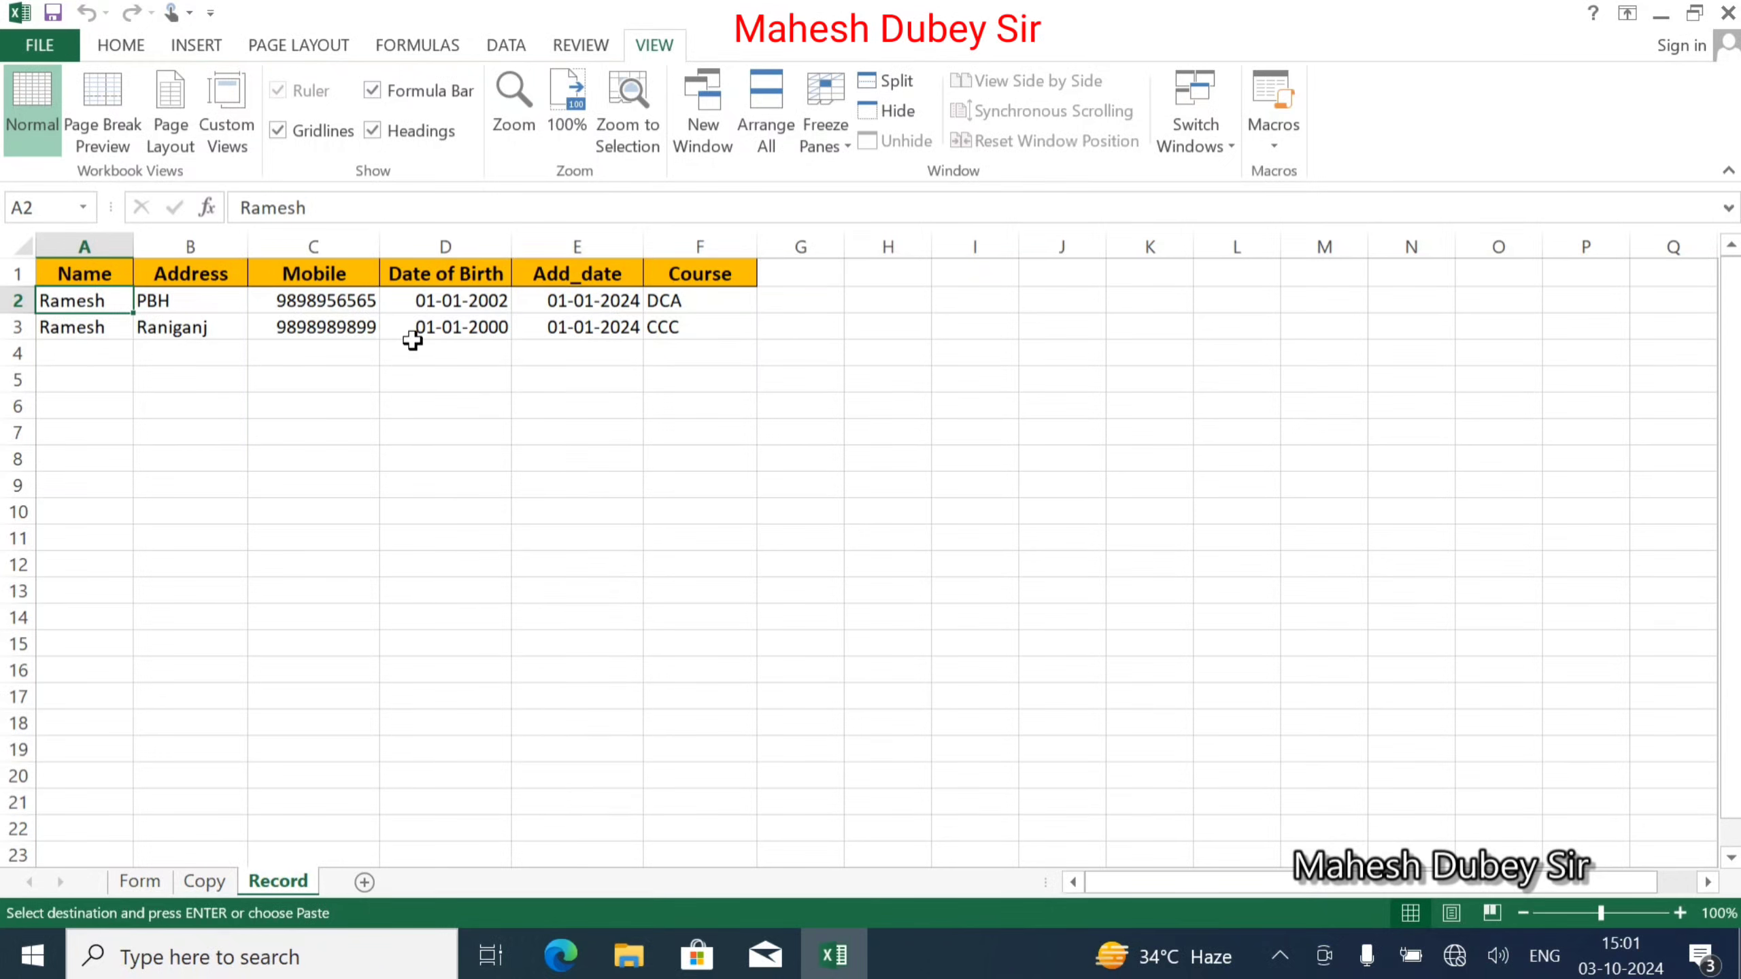
click(147, 885)
Empty the form with CLEAR, then collapse the ribbon by double-clicking the HOME tab.
click(676, 587)
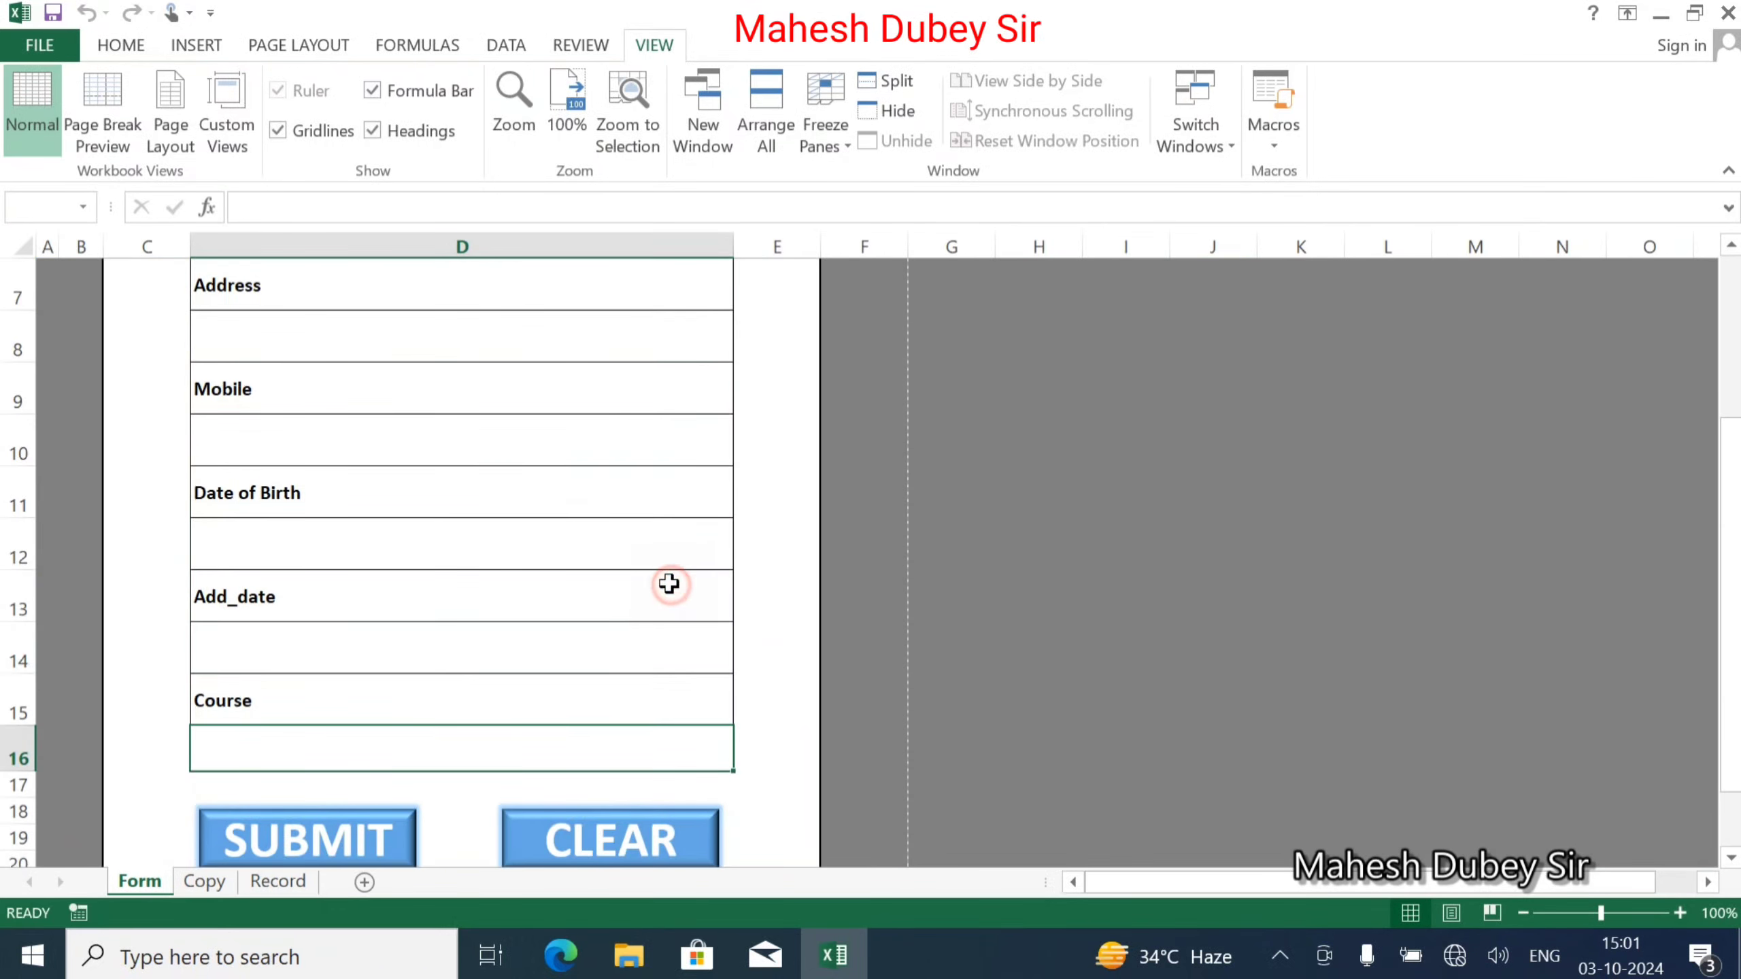
scroll(397, 301, up, 2)
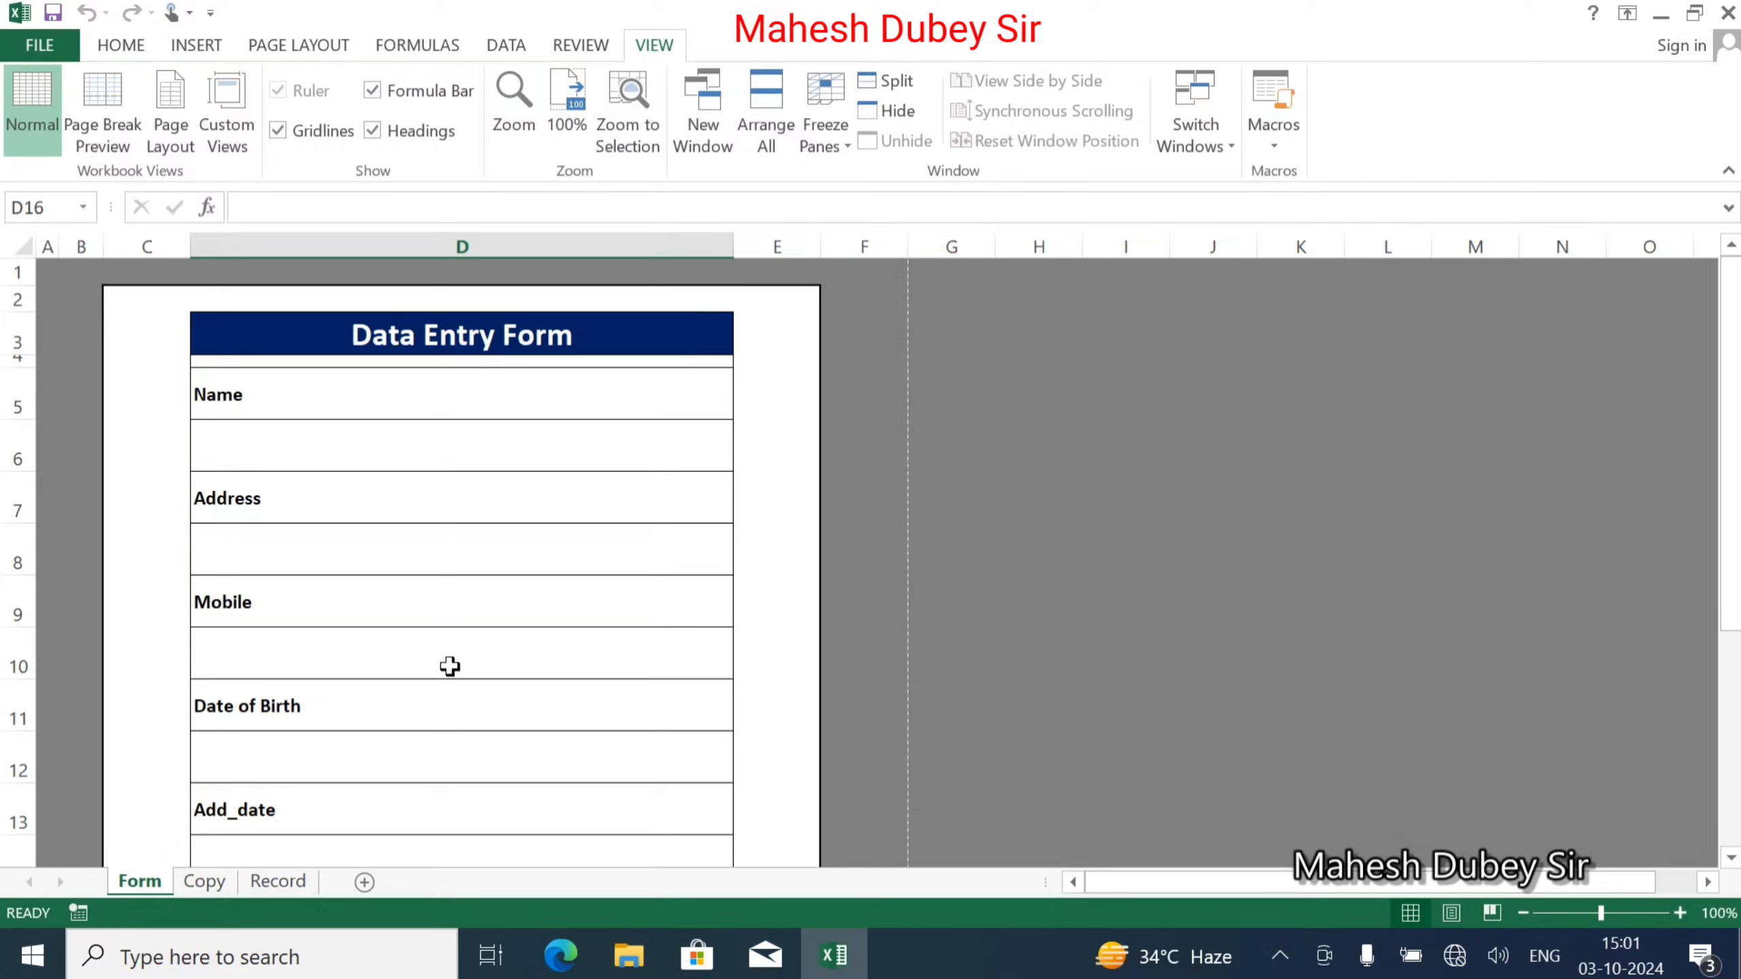
click(137, 47)
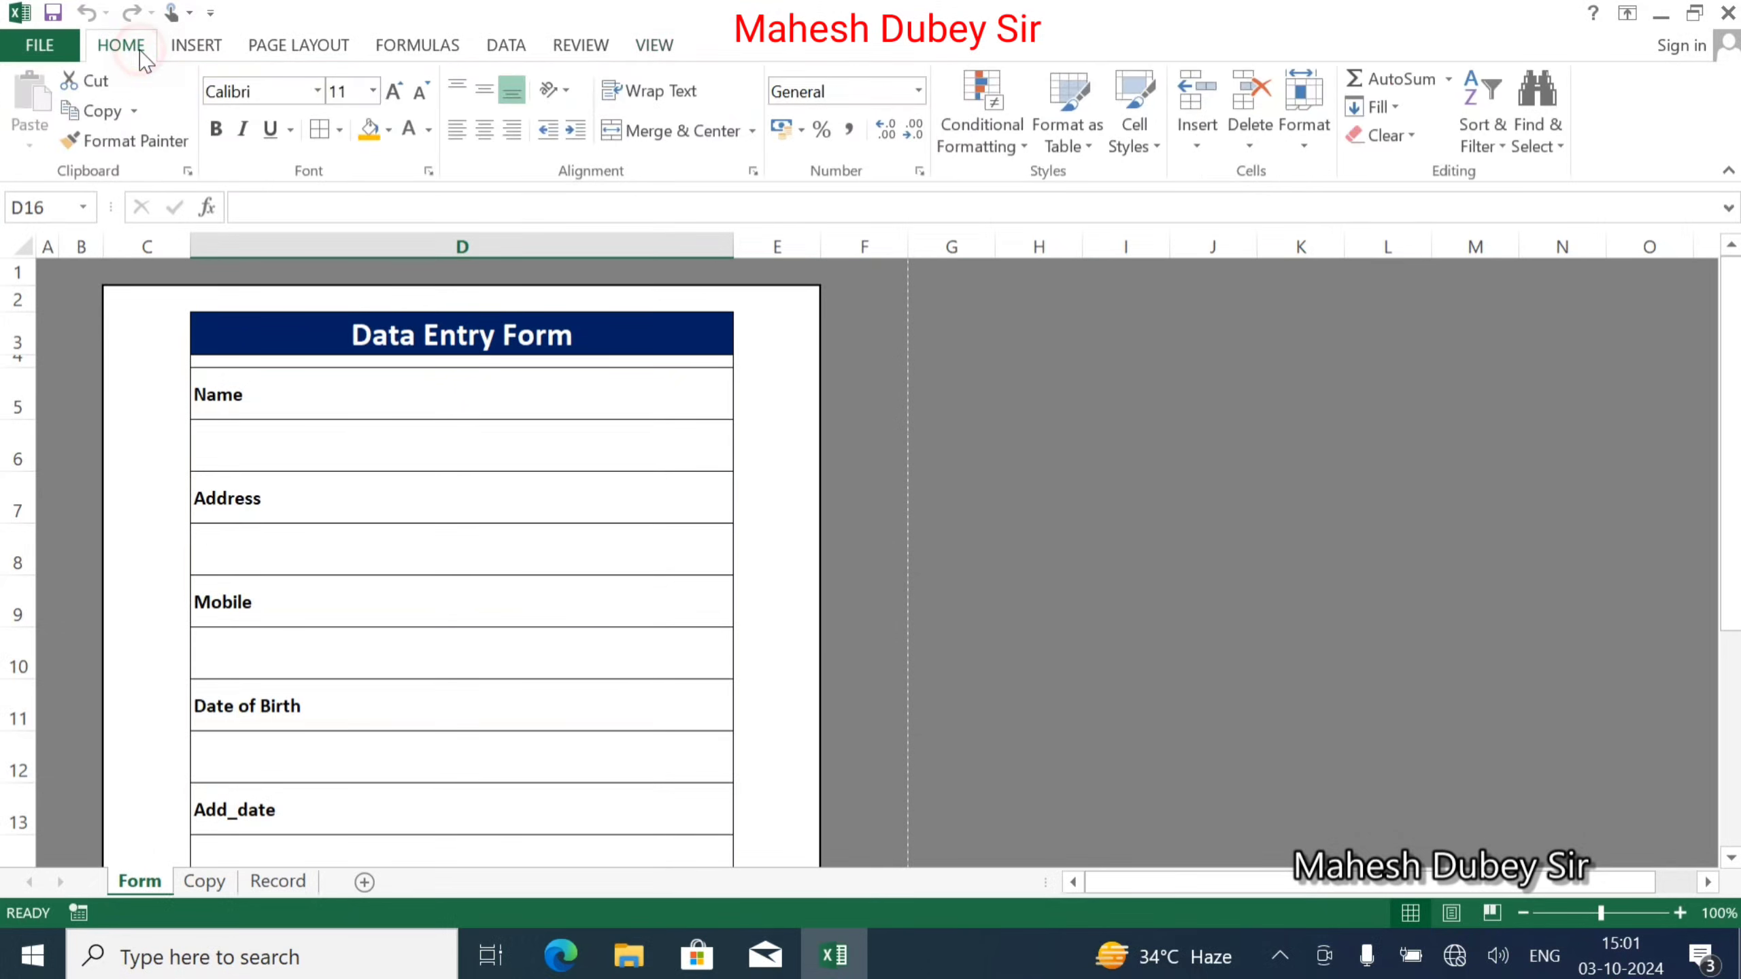
double_click(137, 47)
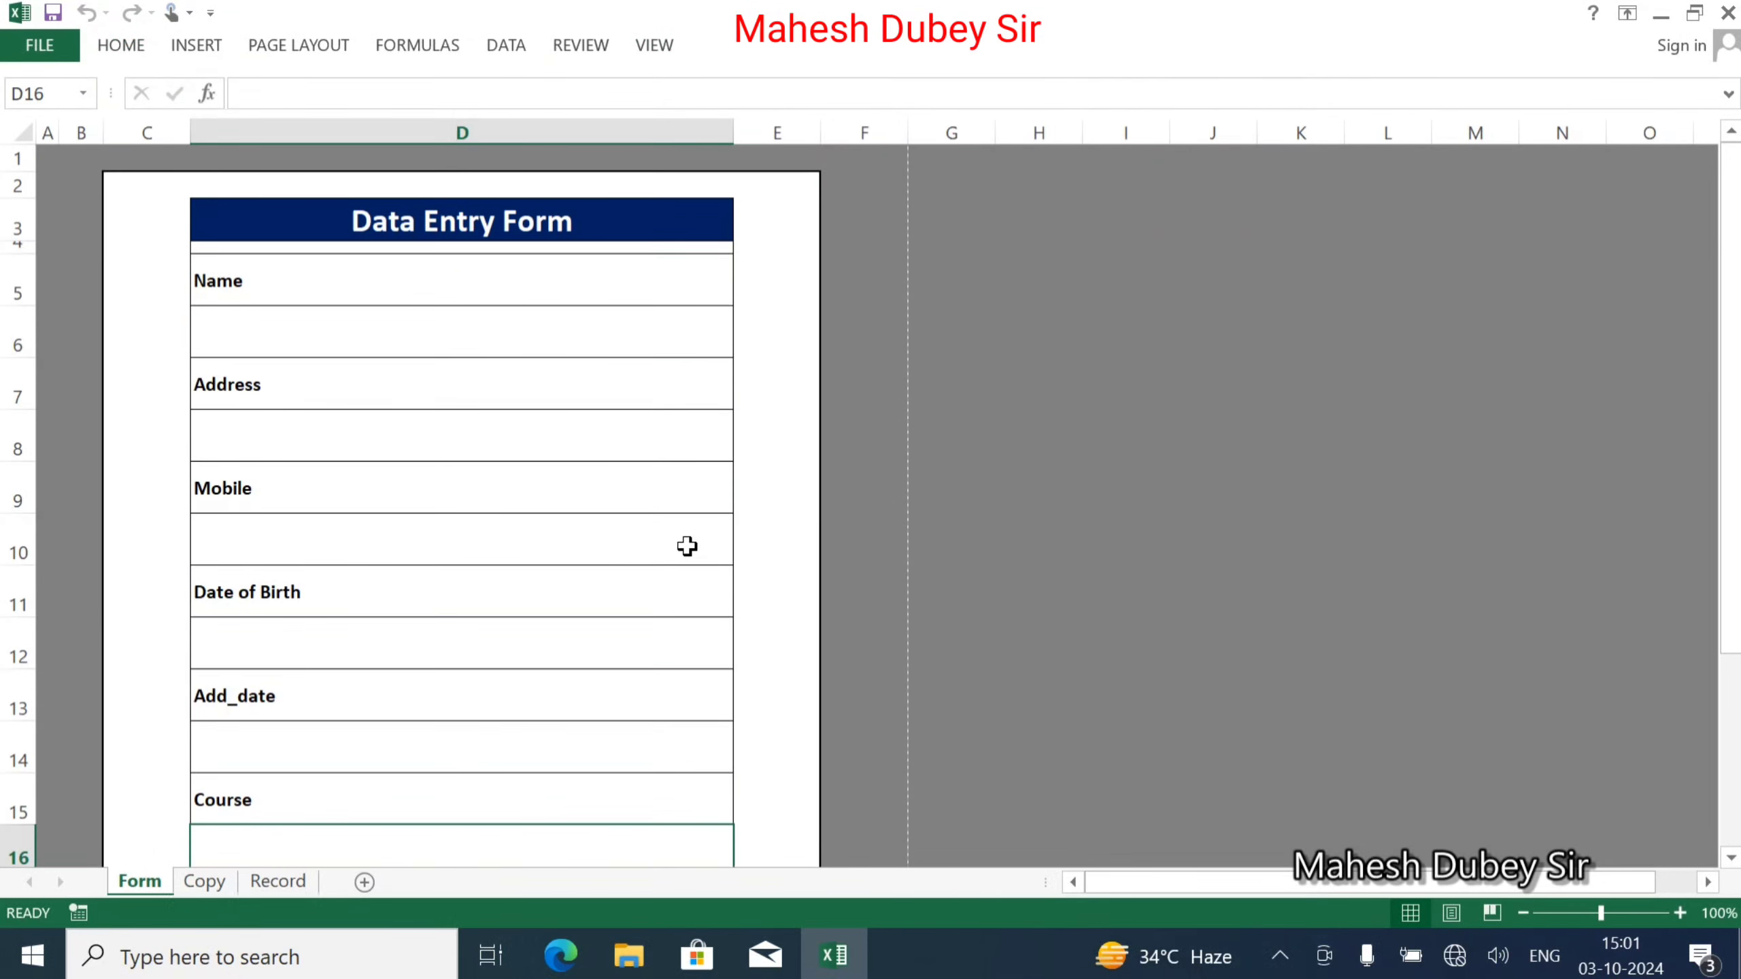